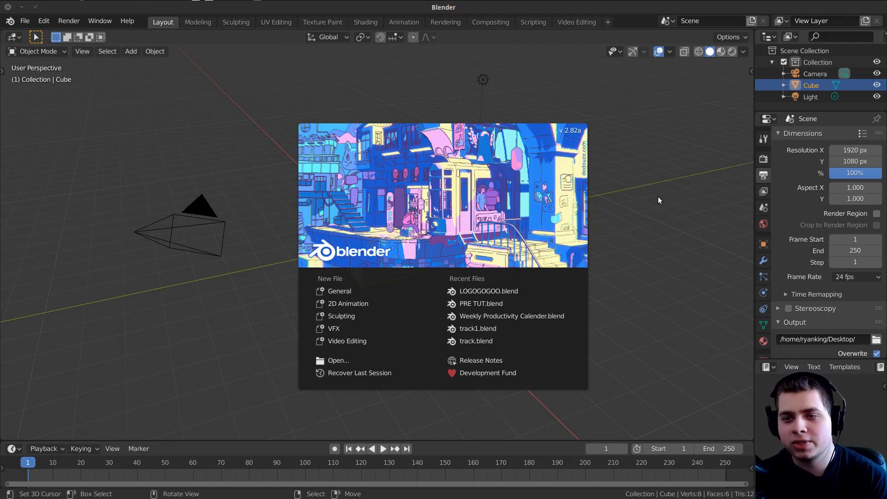
Dismiss the splash screen and delete the default camera and light from the scene.
left_click(494, 195)
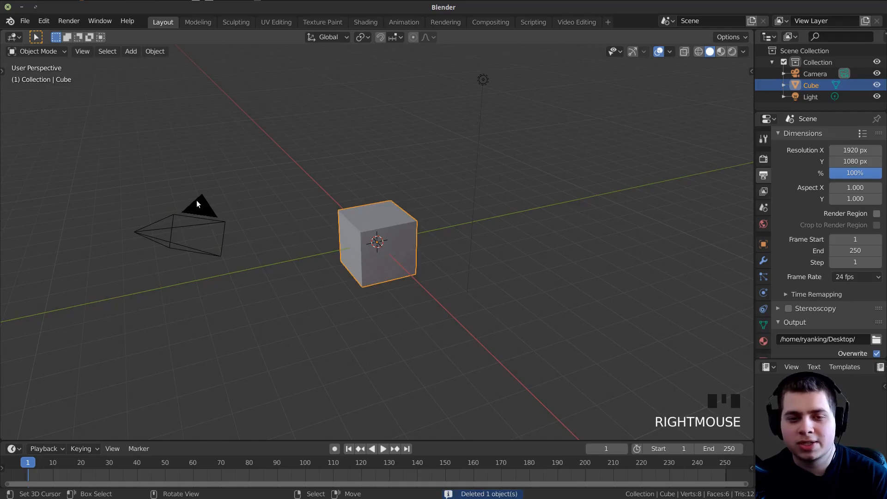
right_click(197, 203)
key("x")
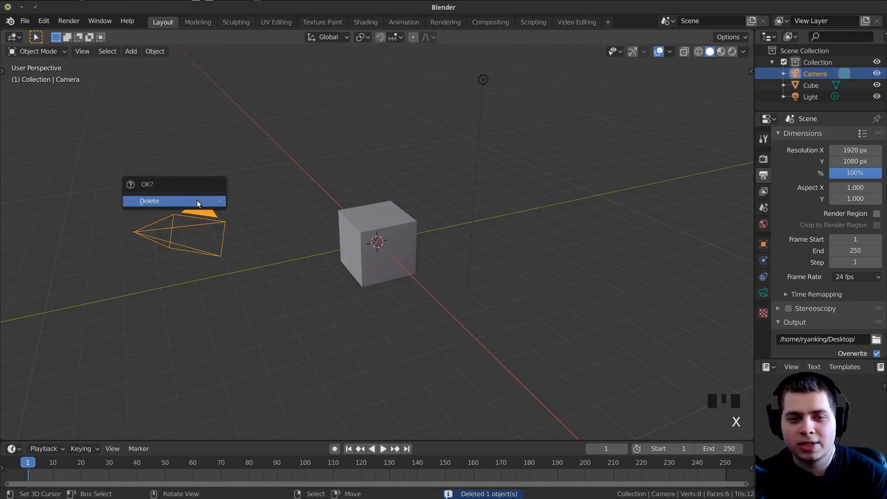
left_click(197, 200)
right_click(482, 80)
key("Delete")
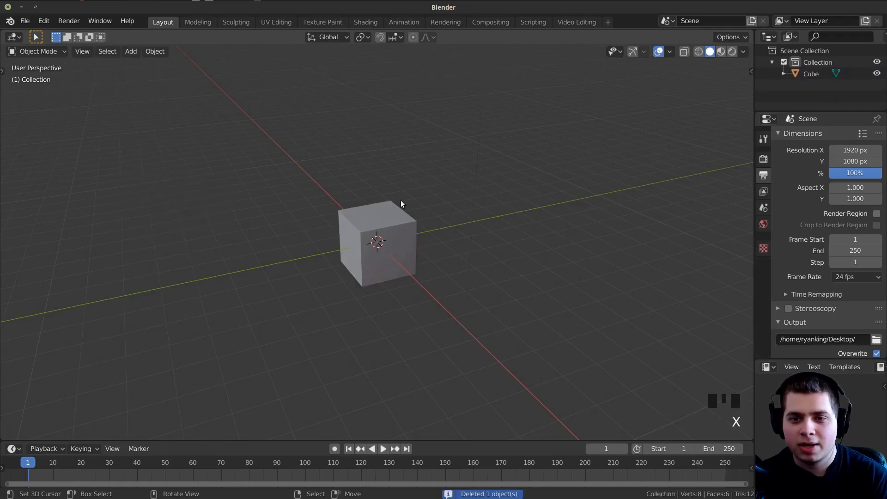
Add one centred vertical loop cut to the cube in Edit Mode, working from the front orthographic view.
right_click(389, 212)
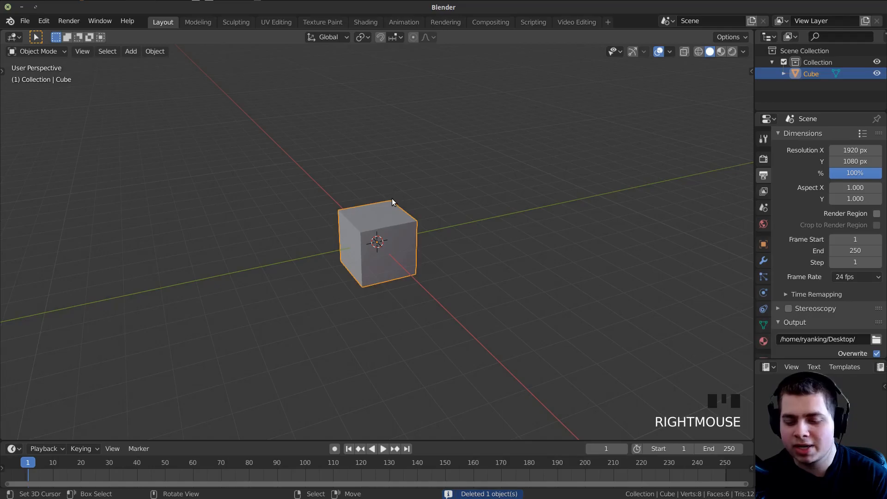
key("KP_Decimal")
scroll(413, 199, "down", 2)
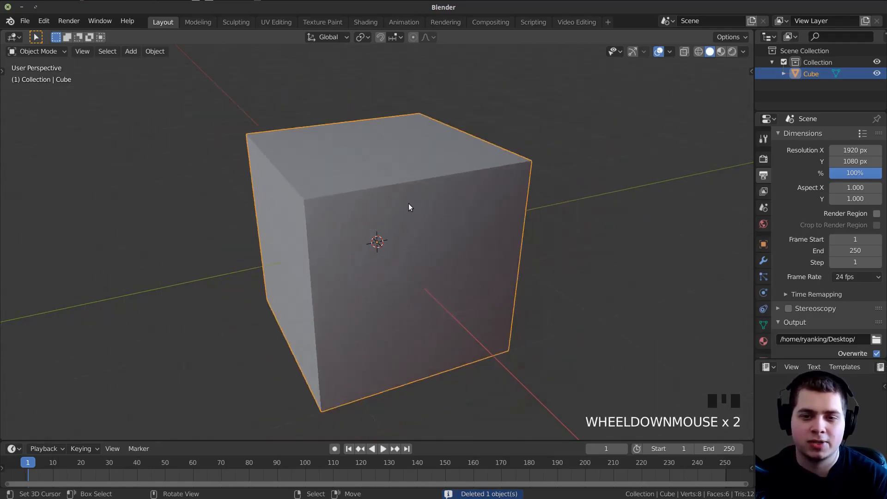
middle_click_drag(408, 204, 445, 240)
key("KP_1")
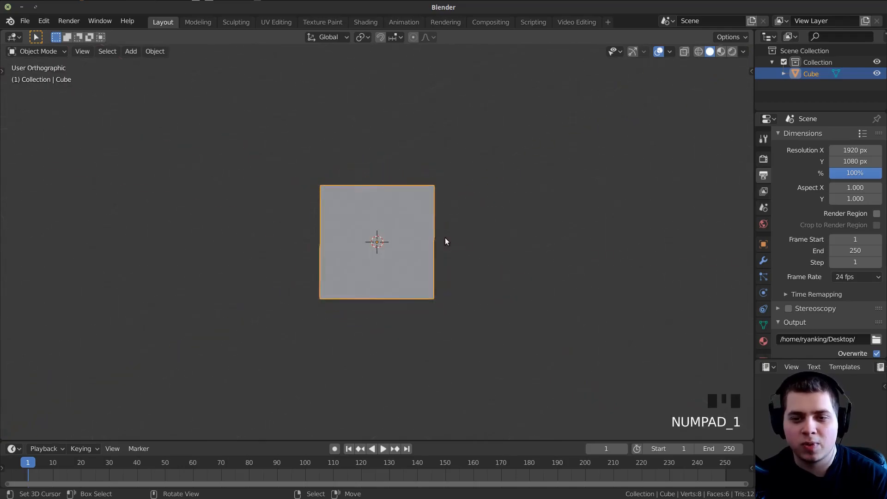
key("Tab")
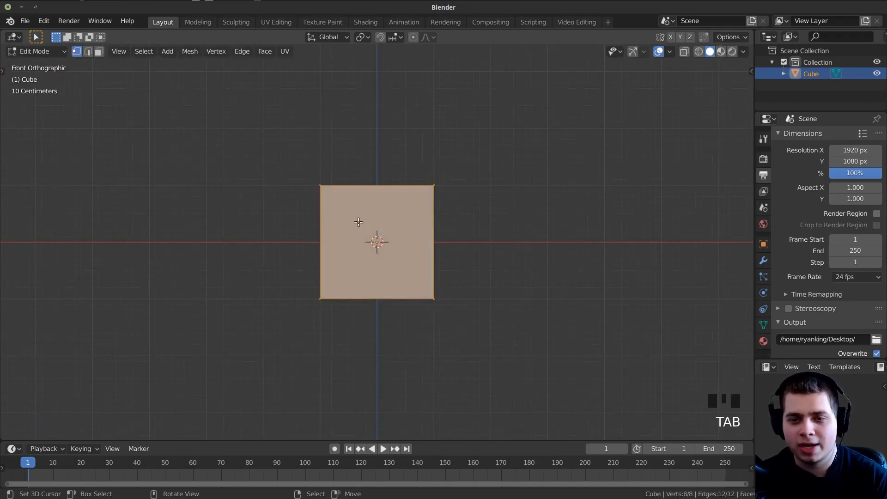
key("ctrl+r")
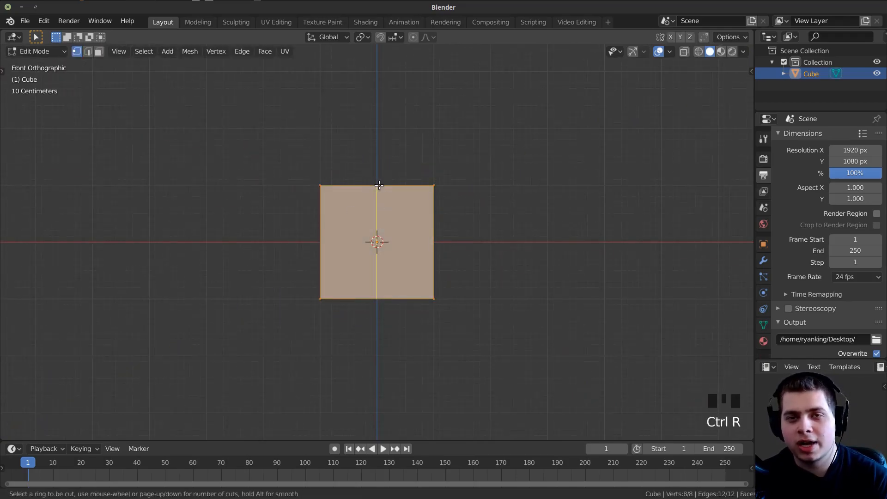
left_click(379, 185)
right_click(391, 185)
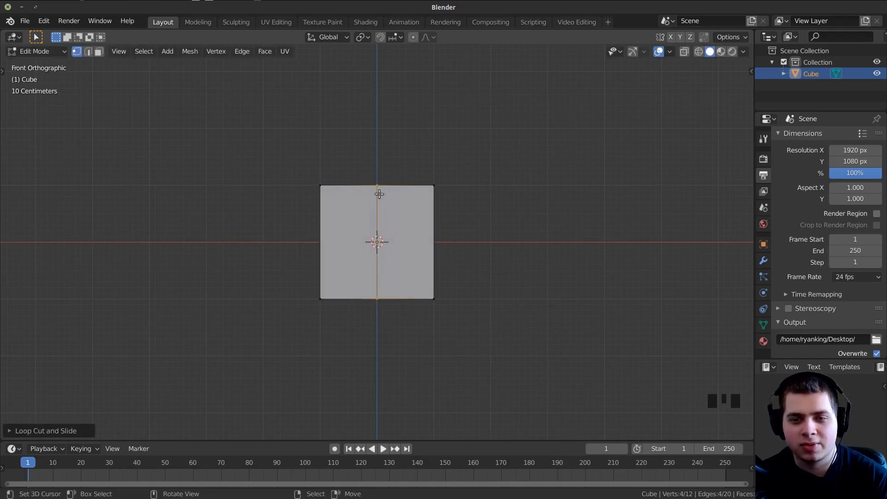
Delete the vertices on the cube's positive X side in wireframe shading, keeping the centre loop.
key("a")
key("a")
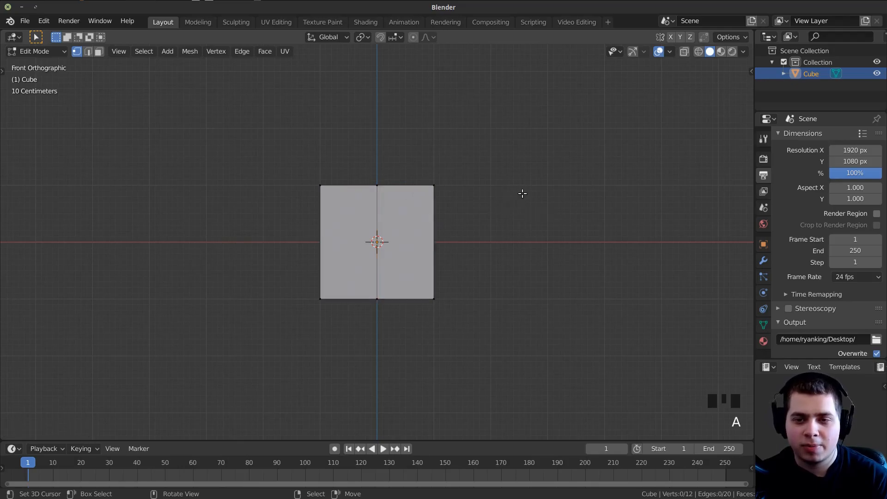
key("z")
left_click(309, 199)
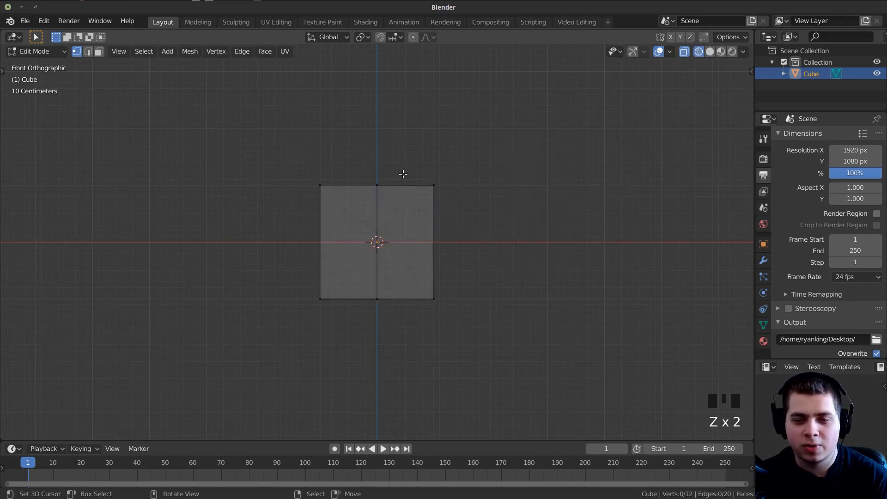
key("b")
left_click_drag(393, 135, 472, 378)
key("x")
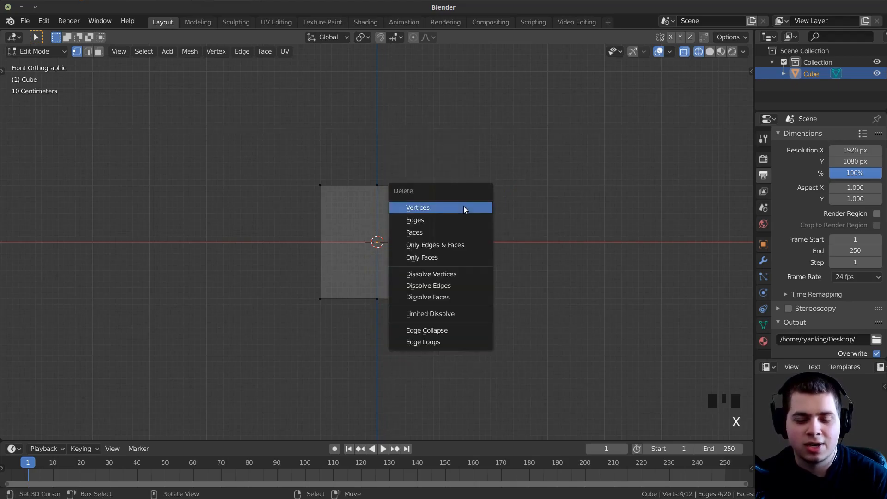
left_click(464, 209)
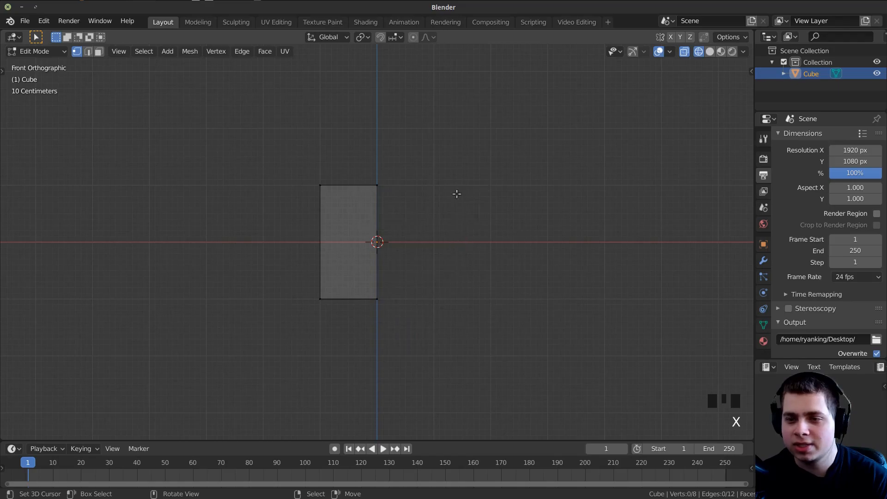
Add a Mirror modifier on the X axis to the half cube in Object Mode and return to solid shading.
key("Tab")
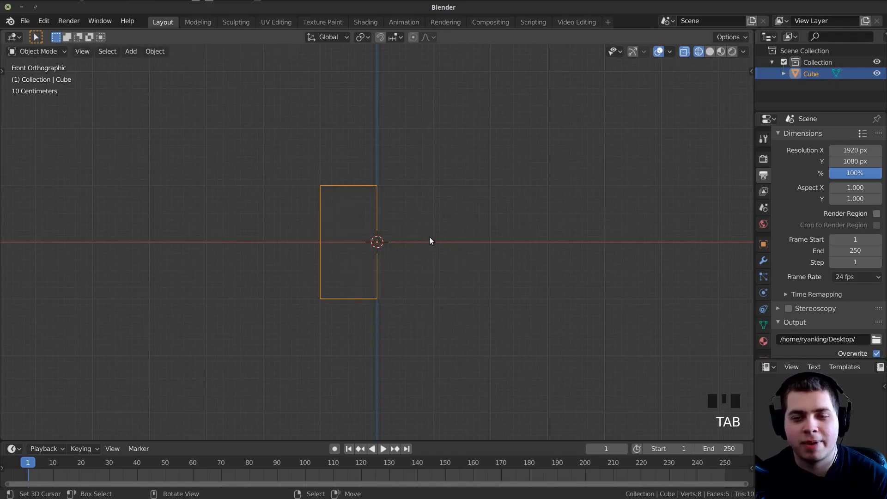
left_click(764, 262)
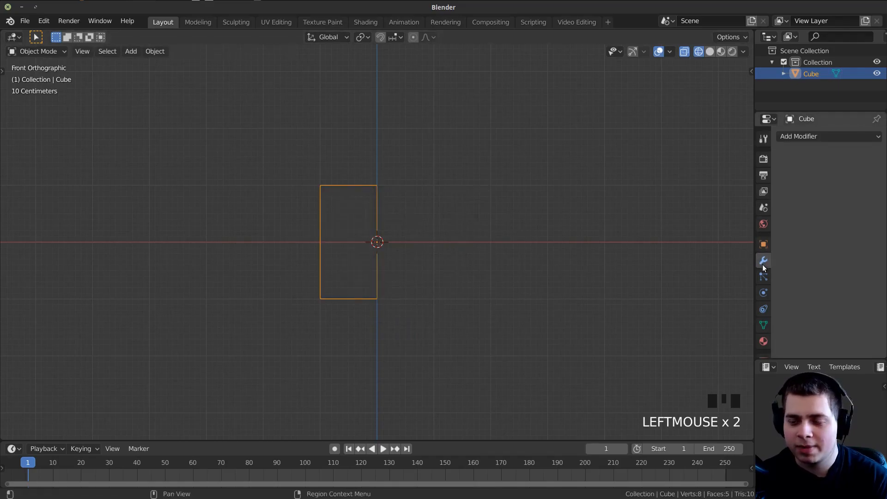
left_click(800, 138)
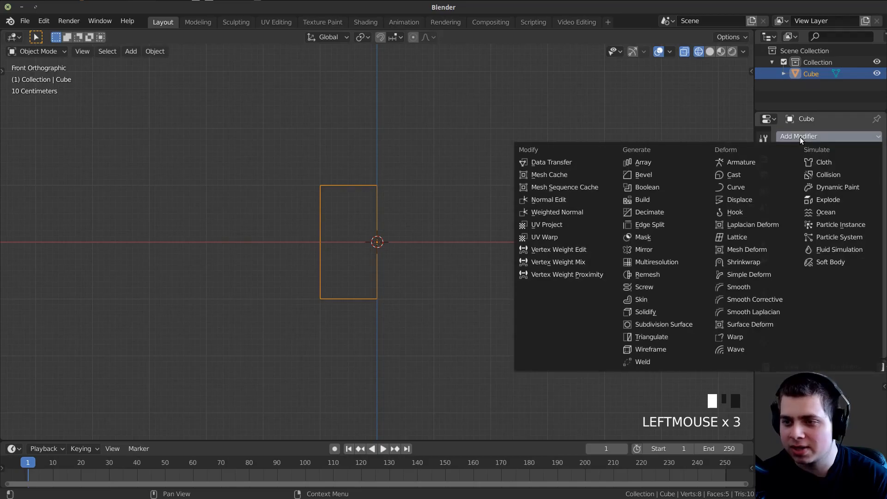
left_click(648, 249)
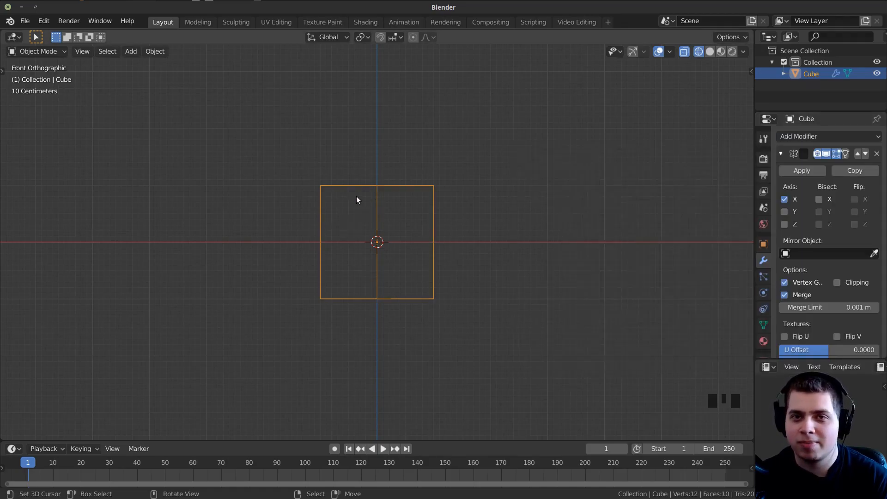
scroll(386, 210, "up", 1)
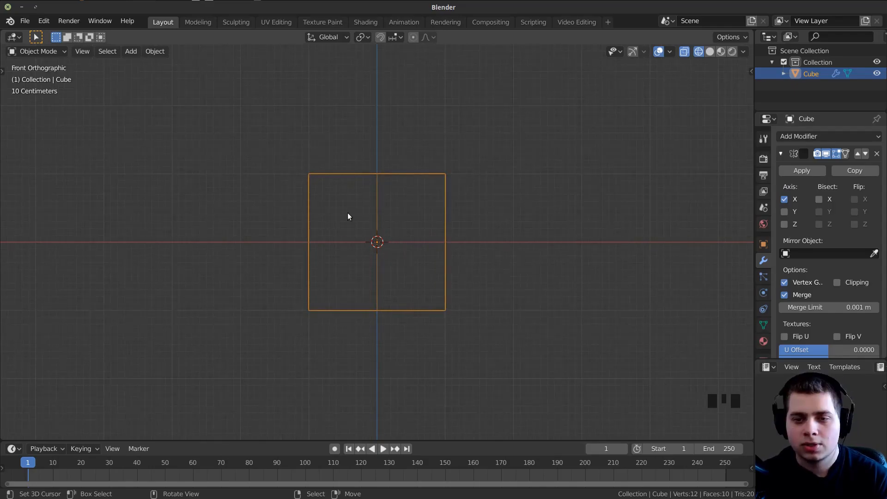
key("z")
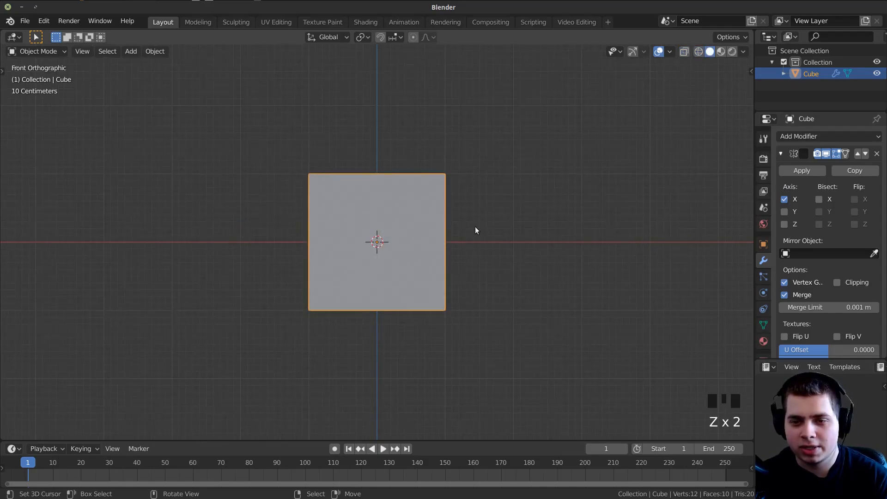
Scale the whole half mesh along the Y axis to about 0.6 in Edit Mode.
middle_click_drag(329, 161, 388, 205)
key("Tab")
middle_click_drag(469, 234, 577, 275)
key("a")
key("a")
key("a")
key("a")
key("s")
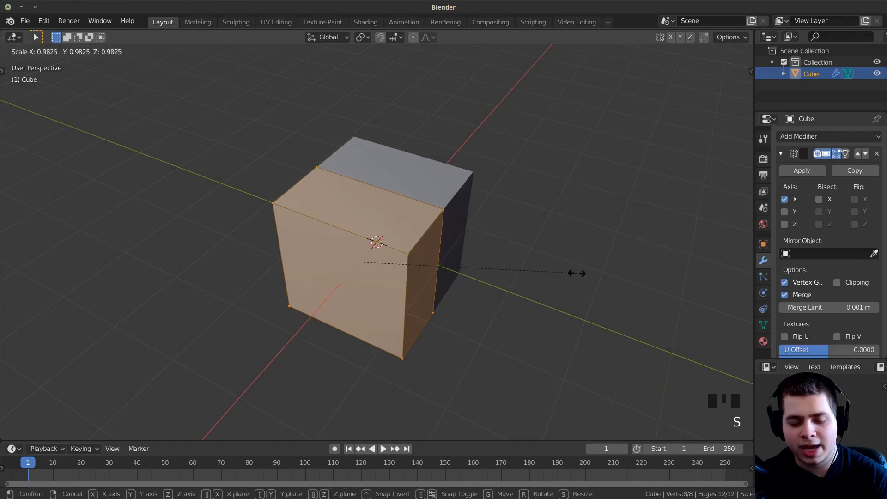
key("y")
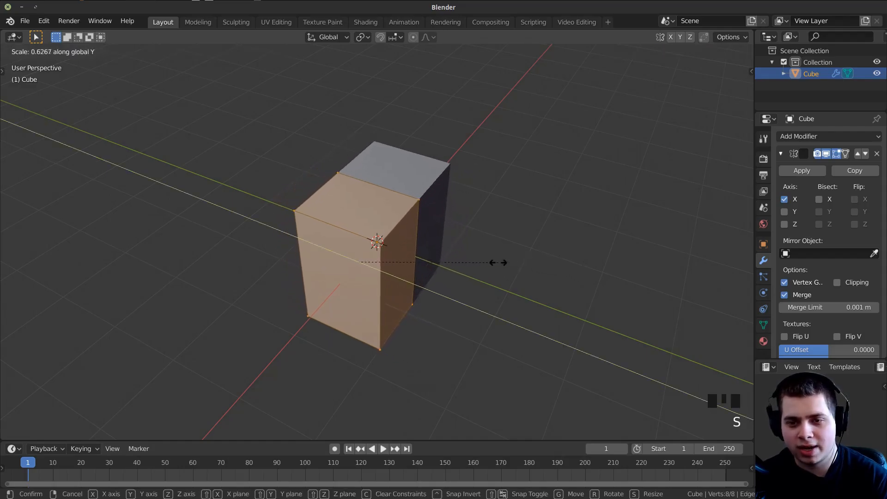
left_click(488, 261)
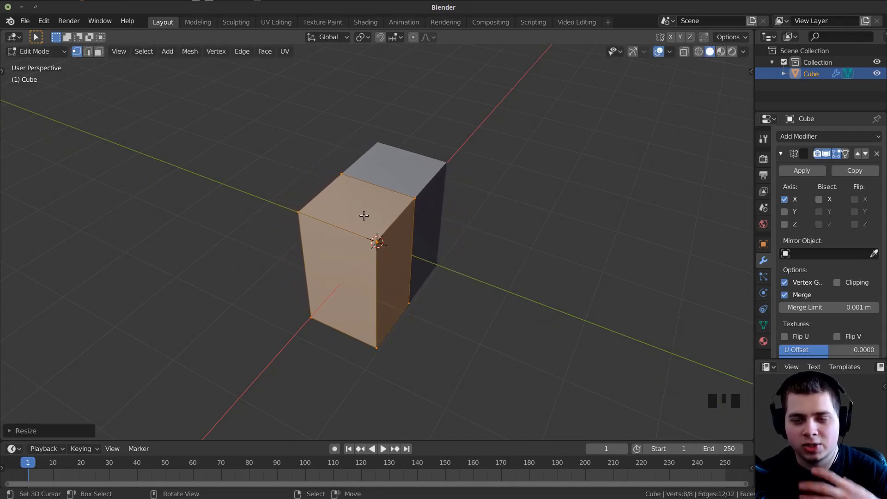
Enable Clipping on the Mirror modifier.
middle_click_drag(432, 224, 397, 250)
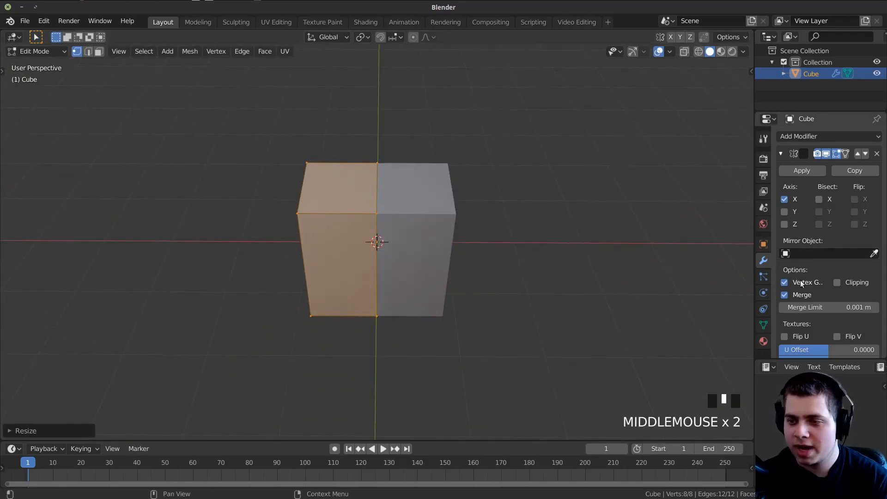
left_click(837, 282)
Try moving the whole half mesh and a single centre-seam vertex to test the mirror clipping.
key("g")
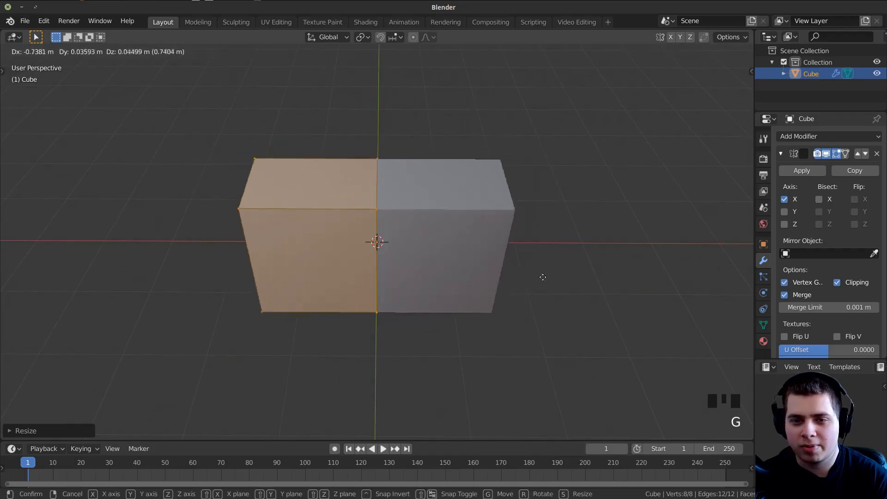
key("Escape")
key("g")
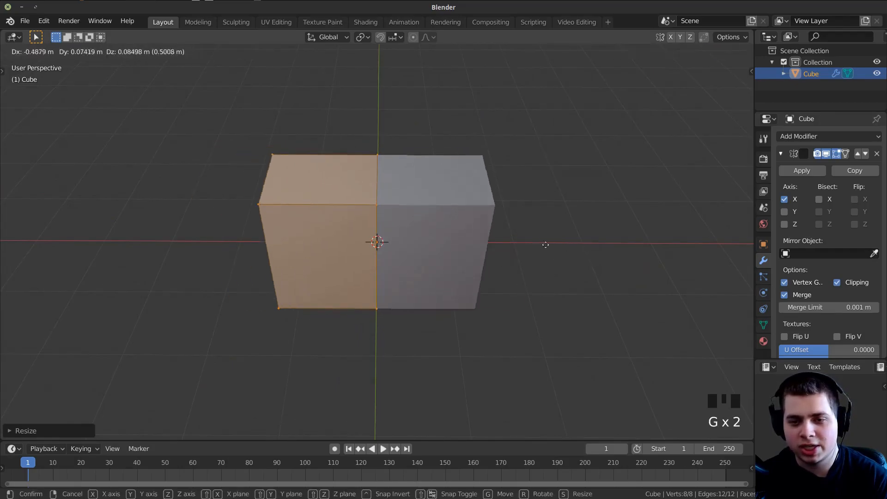
key("Escape")
left_click(377, 214)
key("g")
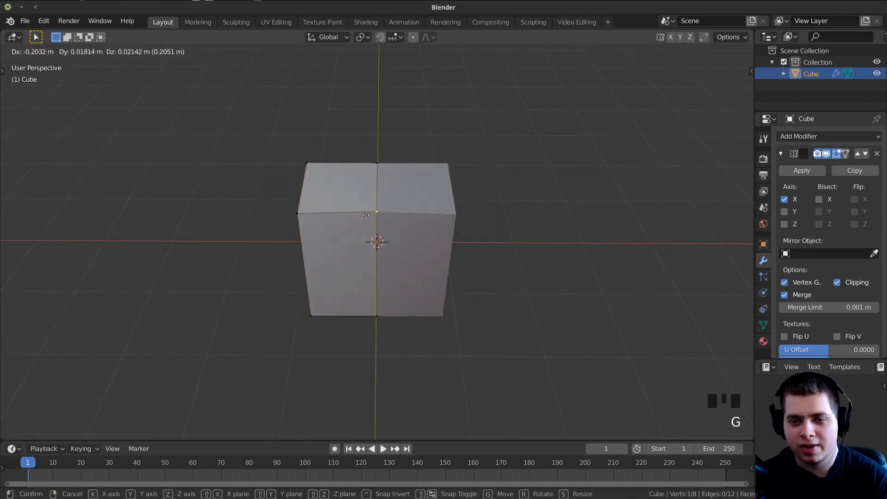
key("Escape")
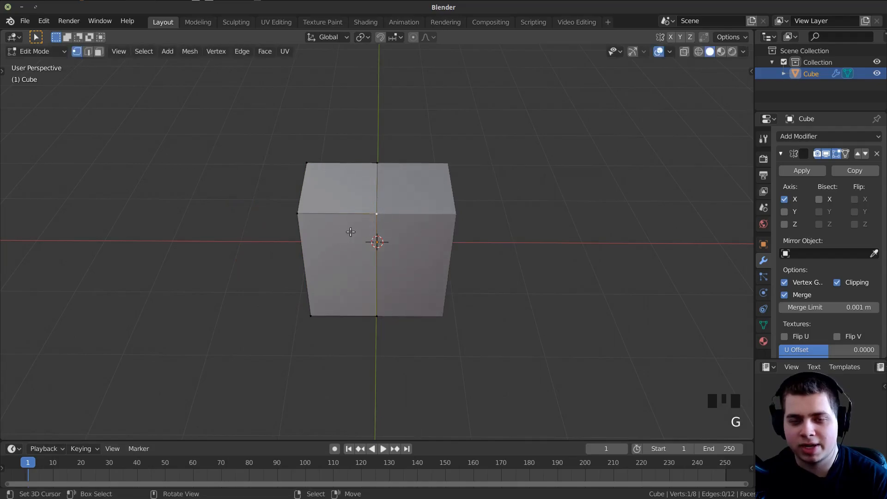
Scale the whole half mesh along the Y axis again, to about 0.85.
key("a")
key("a")
key("a")
middle_click_drag(350, 232, 550, 283)
key("s")
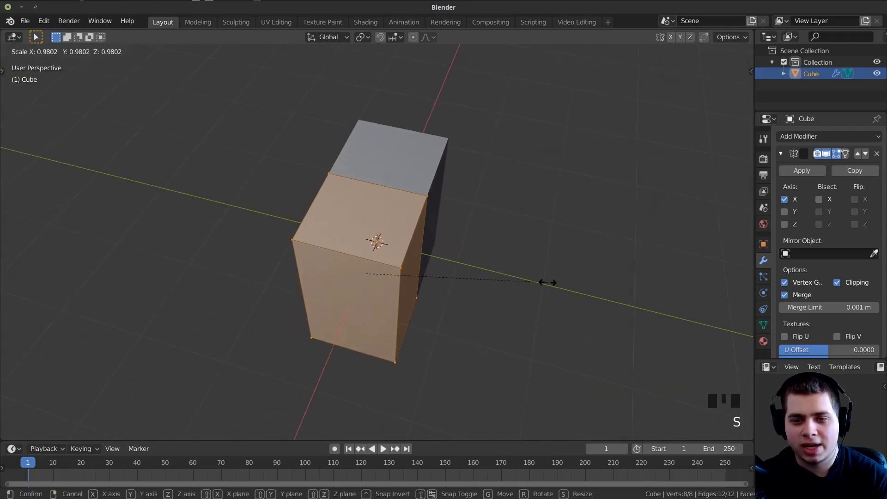
key("y")
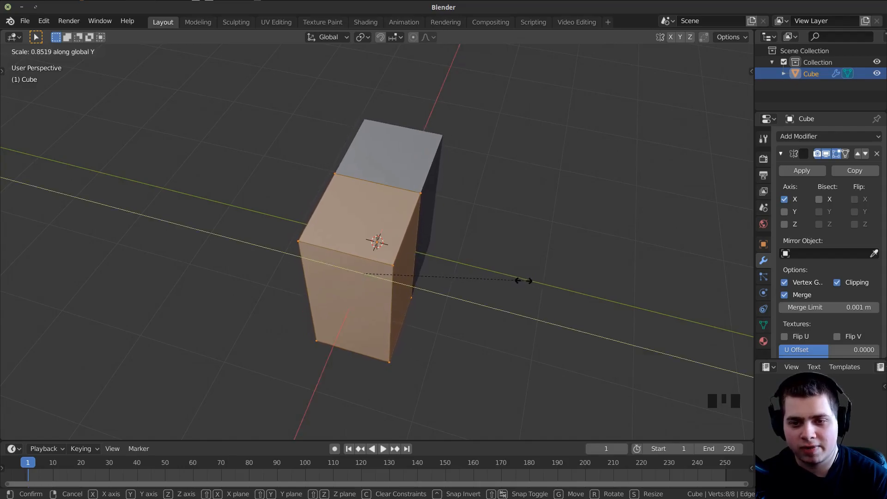
left_click(516, 278)
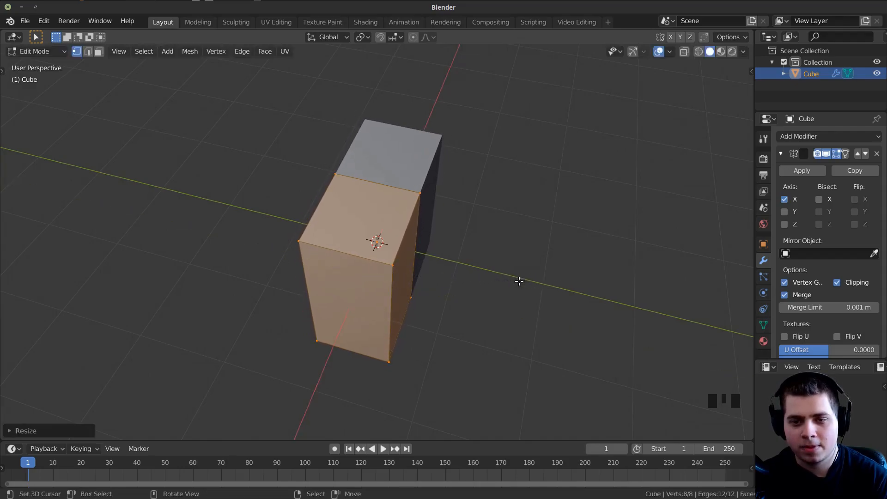
Bevel the two outer vertical edges of the half mesh, each with a single segment.
middle_click_drag(517, 279, 360, 249)
right_click(336, 223)
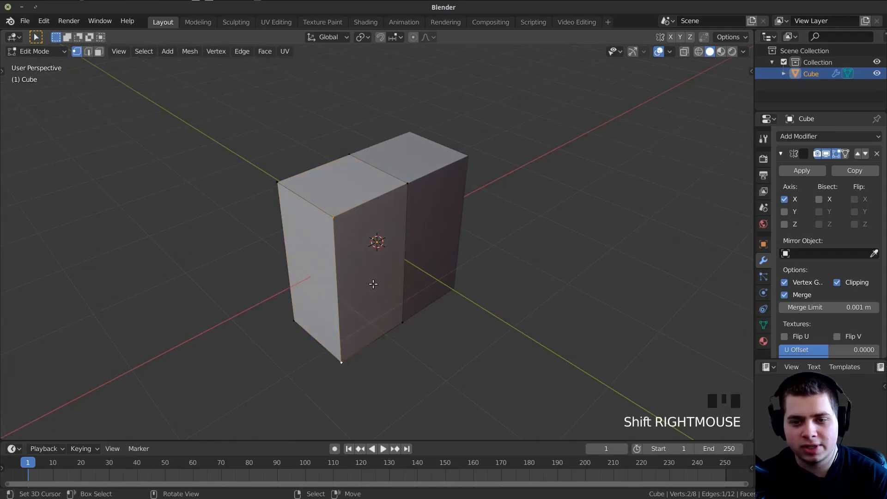
middle_click_drag(373, 284, 380, 249)
key("ctrl+b")
left_click(441, 281)
right_click(384, 223)
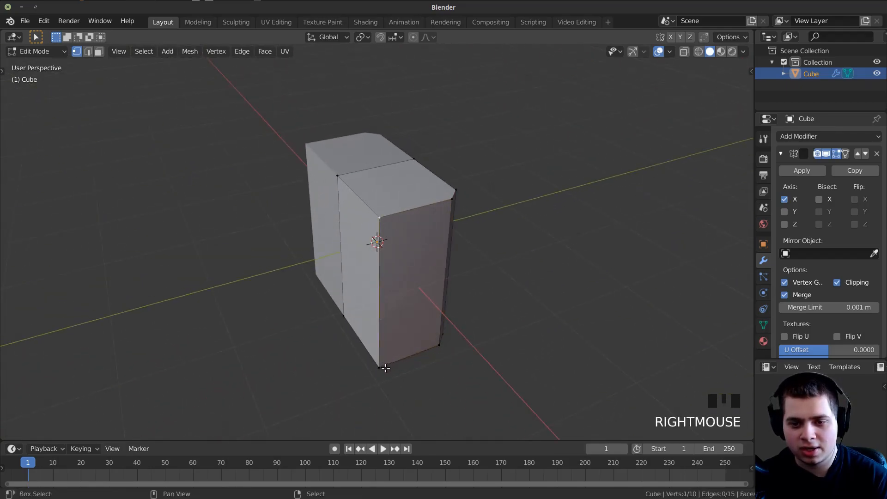
right_click(370, 231, "shift")
key("ctrl+b")
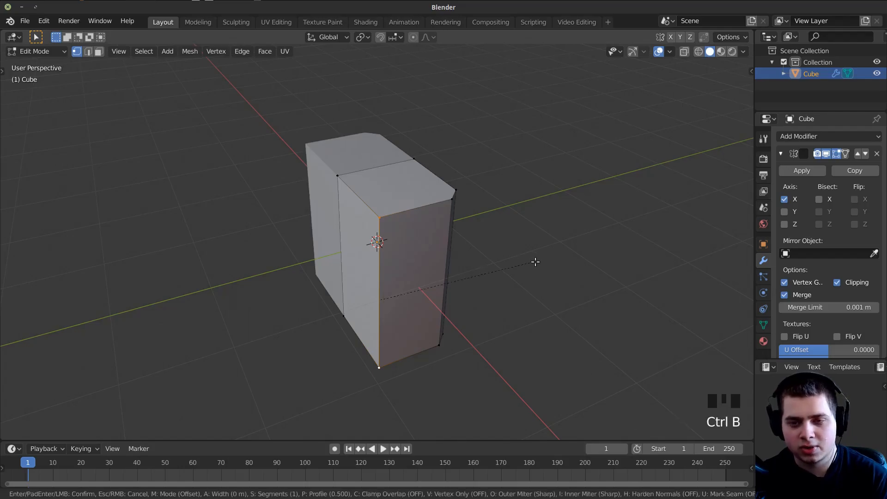
left_click(553, 262)
Extrude the top face of the half mesh upward by about 0.1 m.
middle_click_drag(553, 261, 504, 251)
key("3")
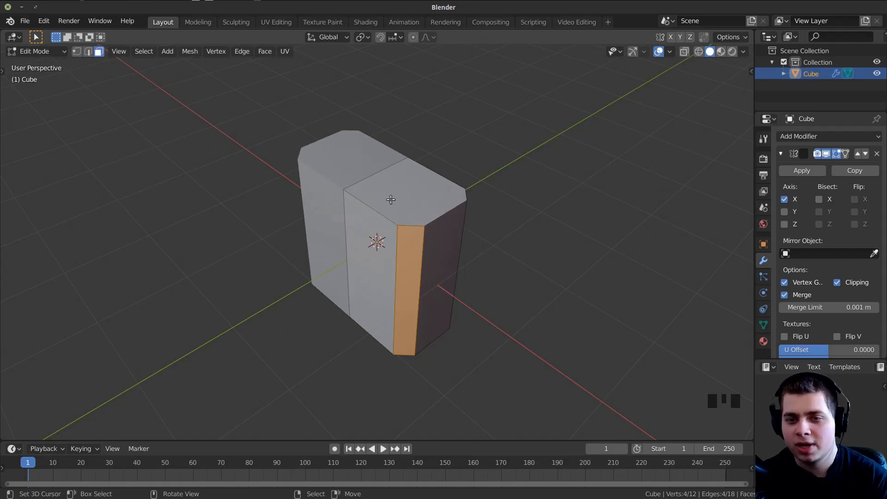
right_click(391, 200)
middle_click_drag(421, 200, 498, 234)
scroll(572, 245, "up", 2)
key("e")
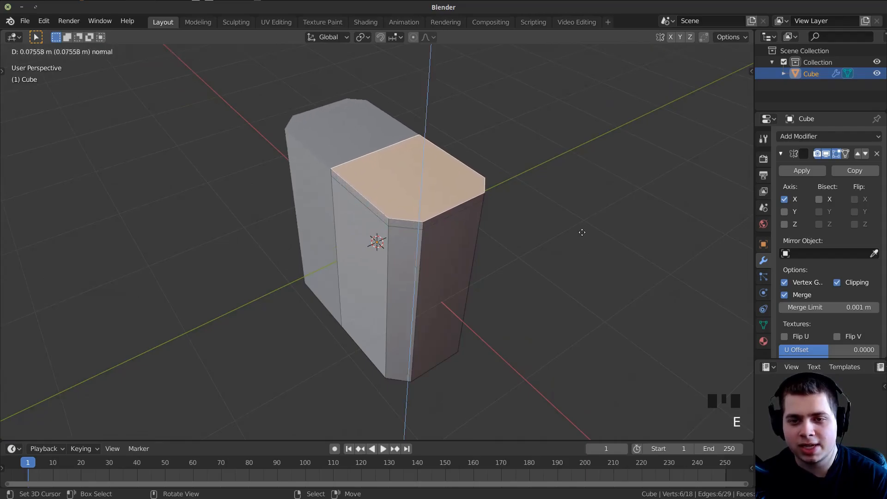
left_click(583, 229)
Scale down the extruded top face and move it inward along the X axis towards the centre seam.
key("s")
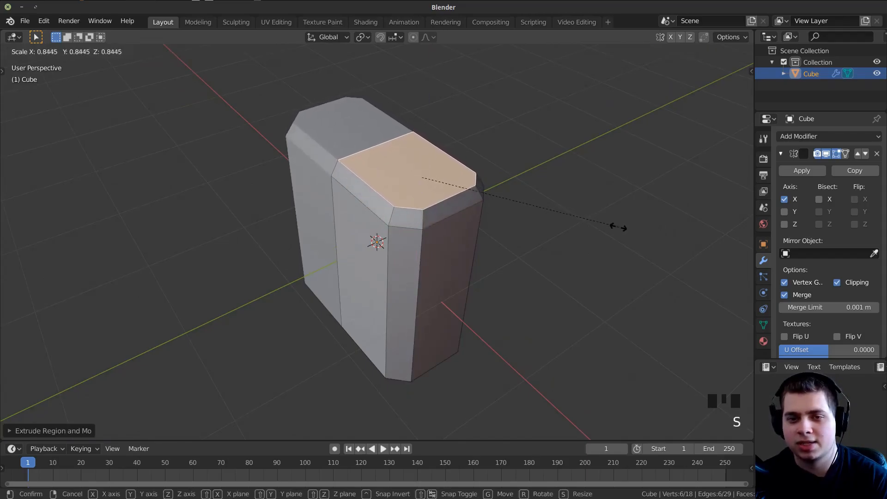
left_click(585, 222)
middle_click_drag(585, 221, 615, 223)
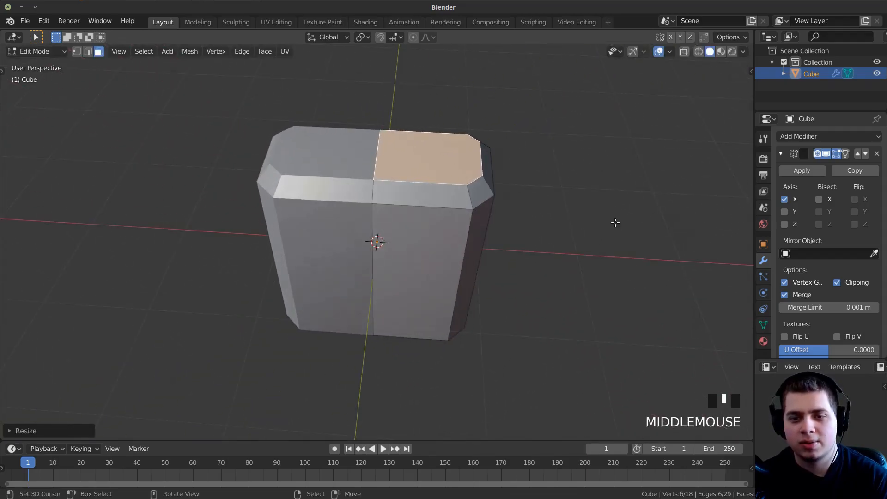
key("g")
key("x")
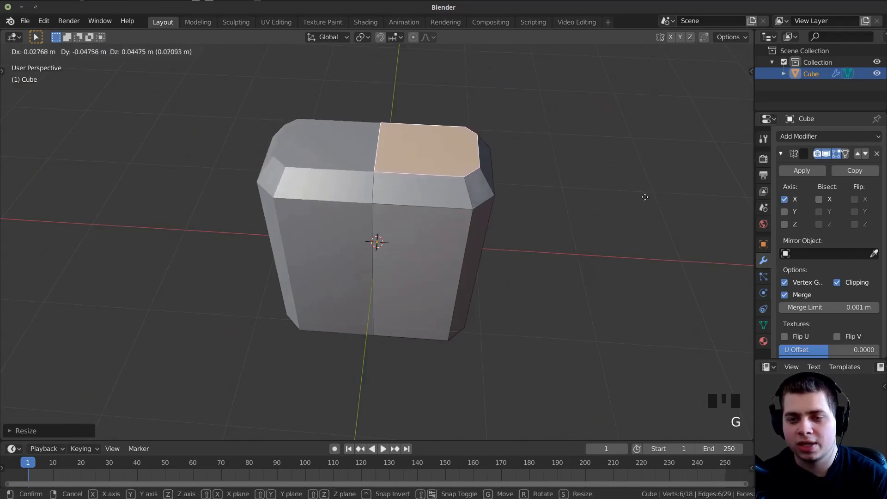
left_click(608, 199)
middle_click_drag(602, 200, 638, 250)
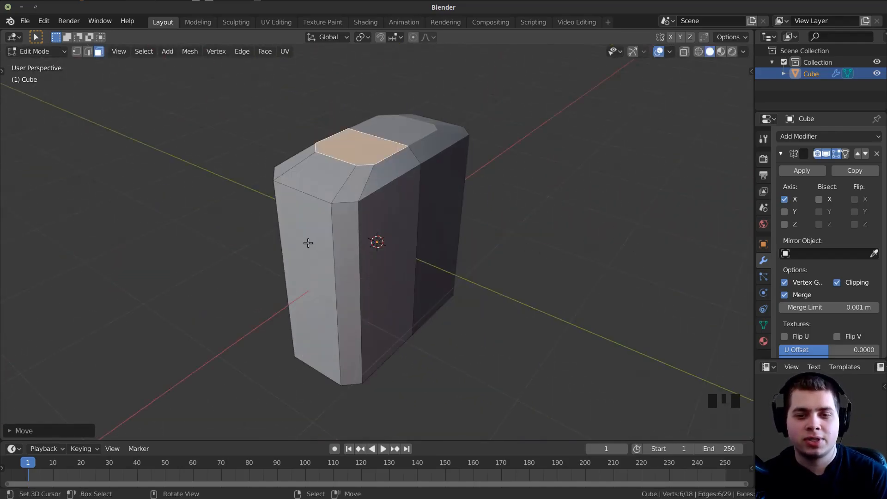
Duplicate the outer side face of the half mesh and offset the copy outward along X by about 0.6 m.
right_click(306, 242)
middle_click_drag(319, 278, 352, 278)
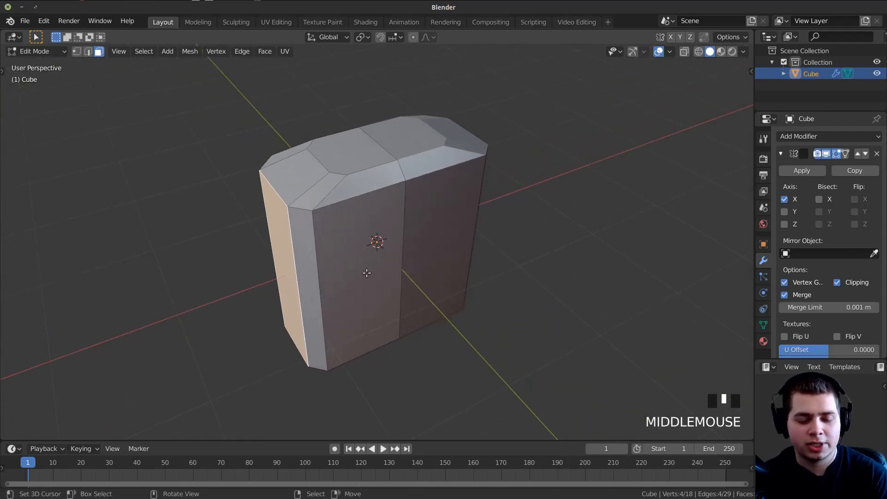
key("shift+d")
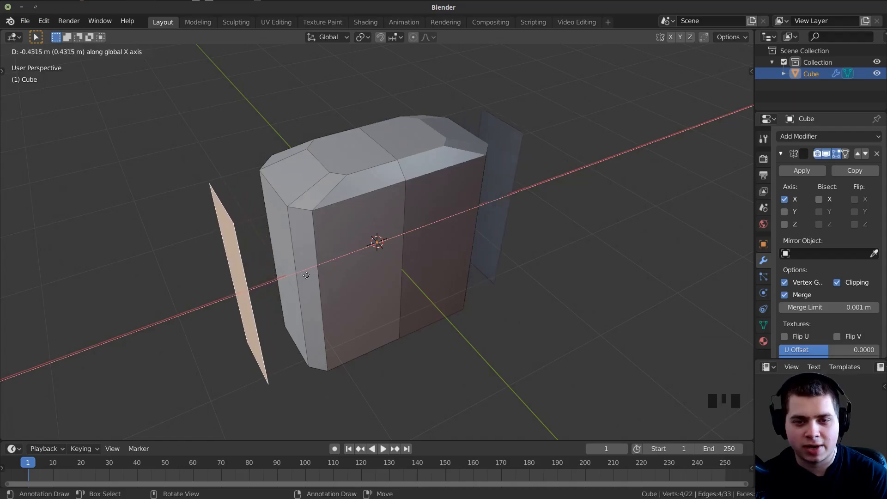
left_click(289, 280)
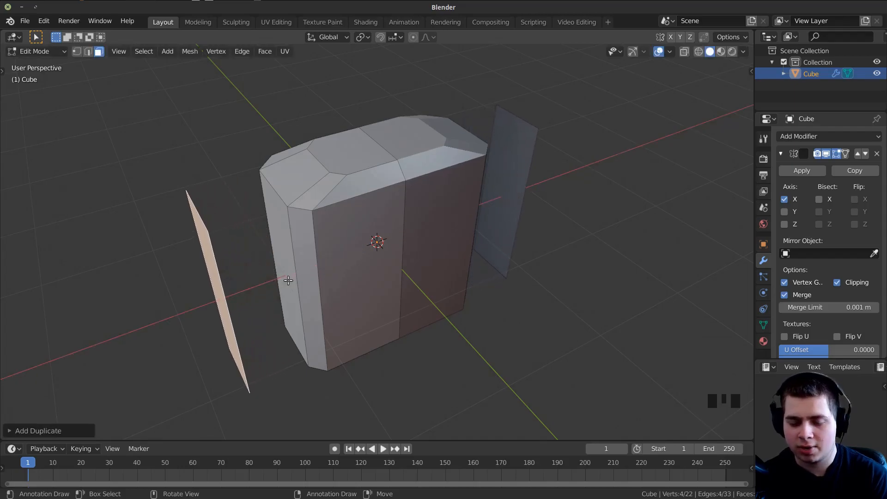
Extrude the duplicated face back towards the body into a block about 0.57 m wide, leaving a narrow gap along X.
key("KP_1")
key("e")
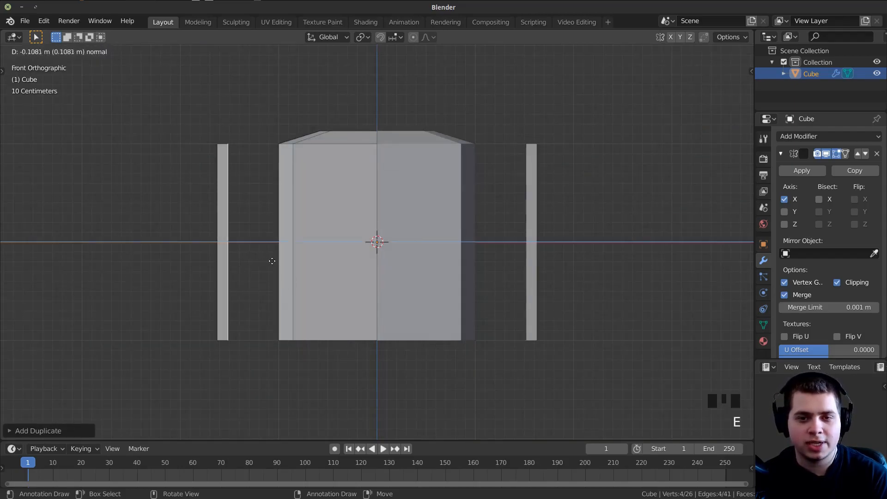
left_click(308, 264)
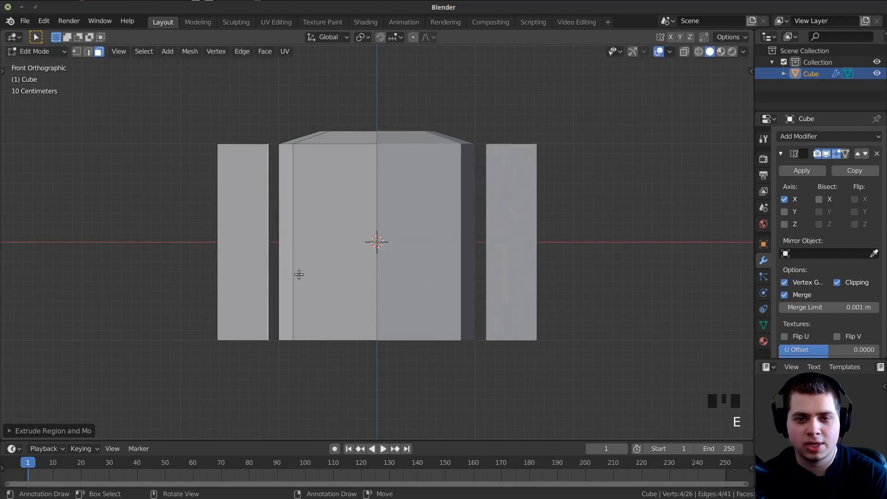
key("g")
key("x")
left_click(323, 258)
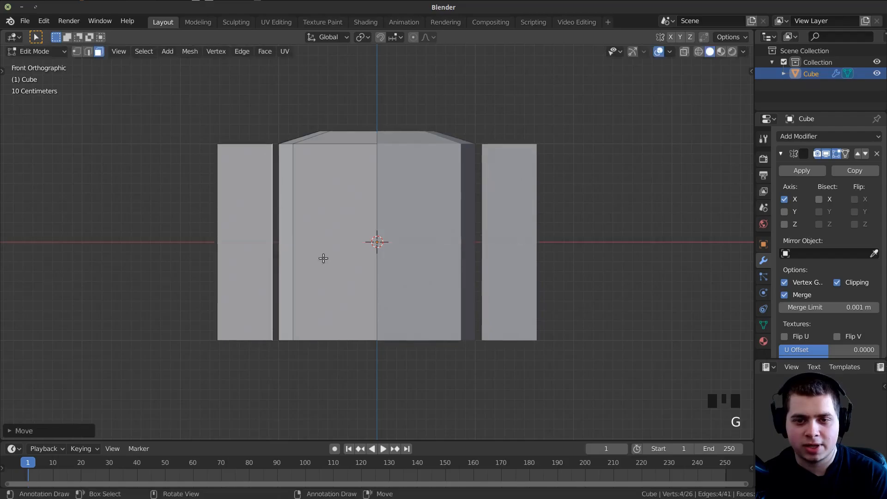
Add one horizontal loop cut around the side block and slide it into the block's upper half.
key("ctrl+r")
left_click(272, 269)
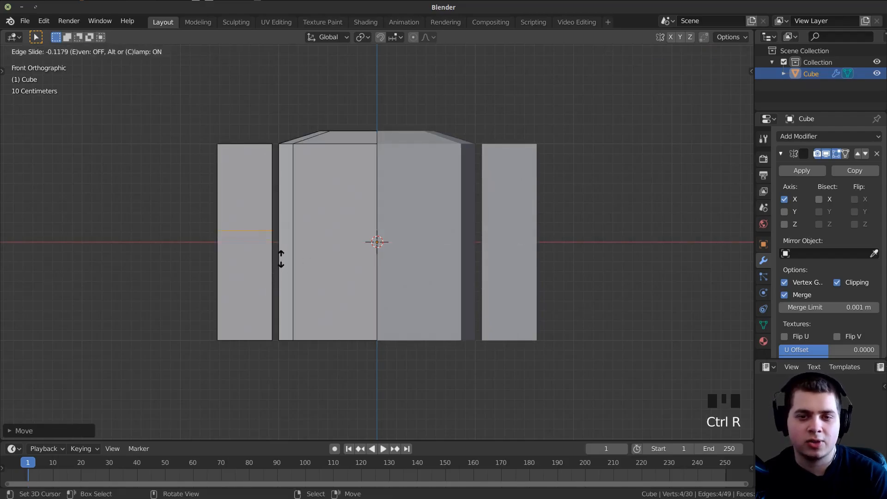
left_click(297, 227)
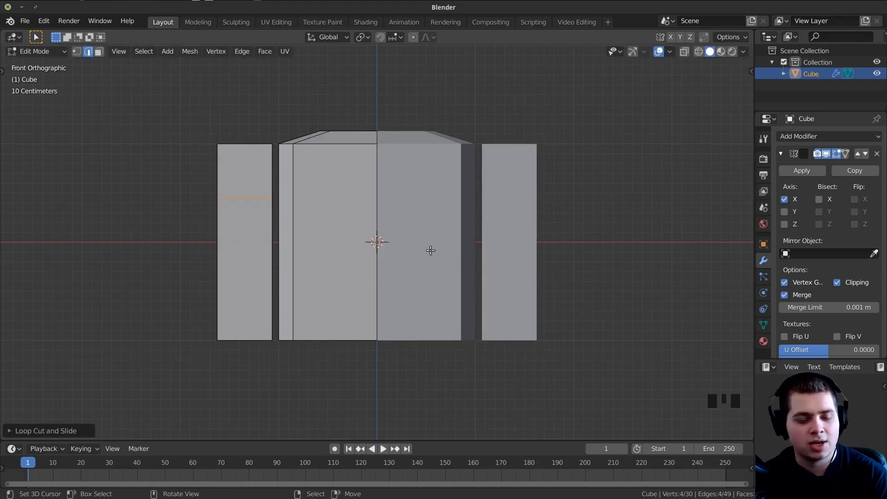
In wireframe display, extrude the side block's inner face above the loop cut about 0.24 m into the body.
key("z")
left_click(329, 231)
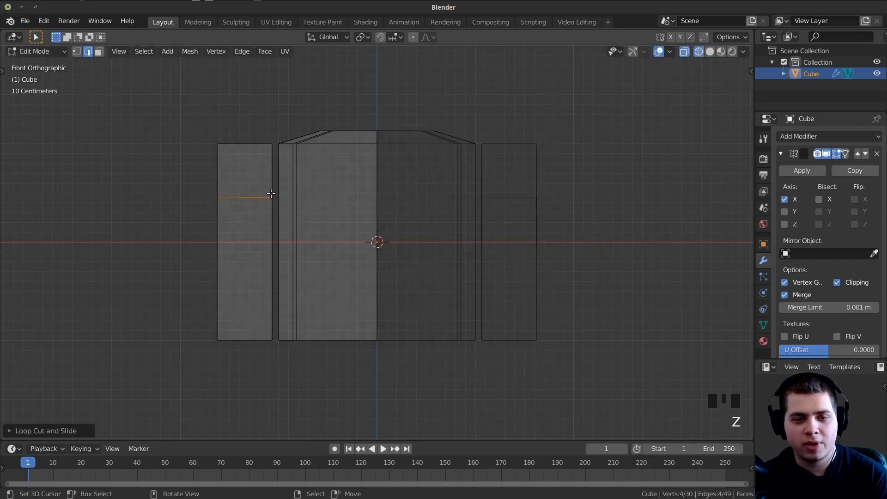
key("1")
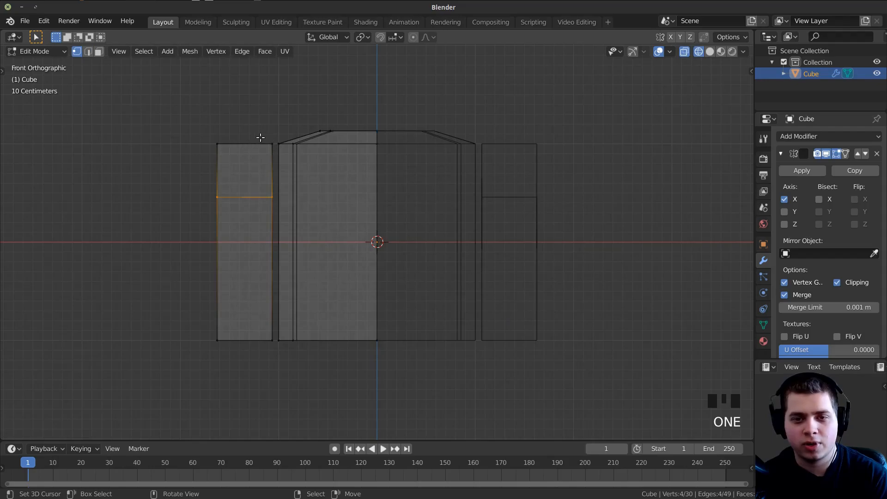
scroll(278, 183, "up", 3)
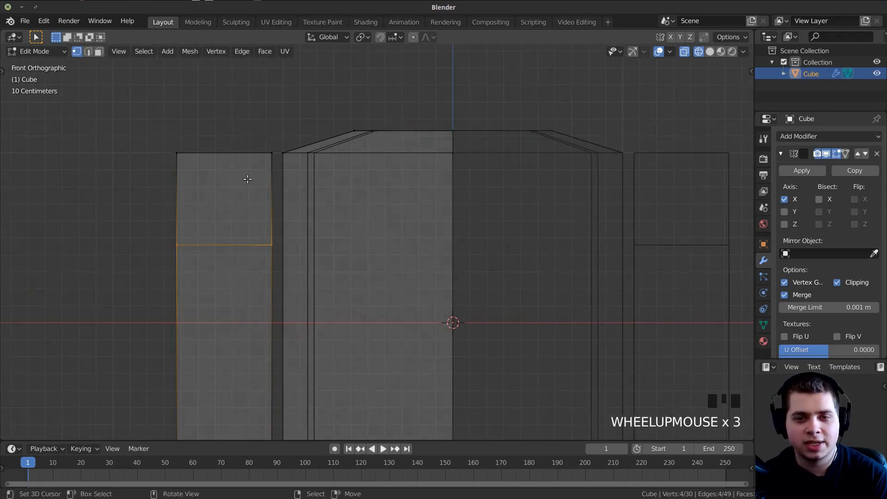
key("a")
middle_click_drag(278, 183, 356, 223, "shift")
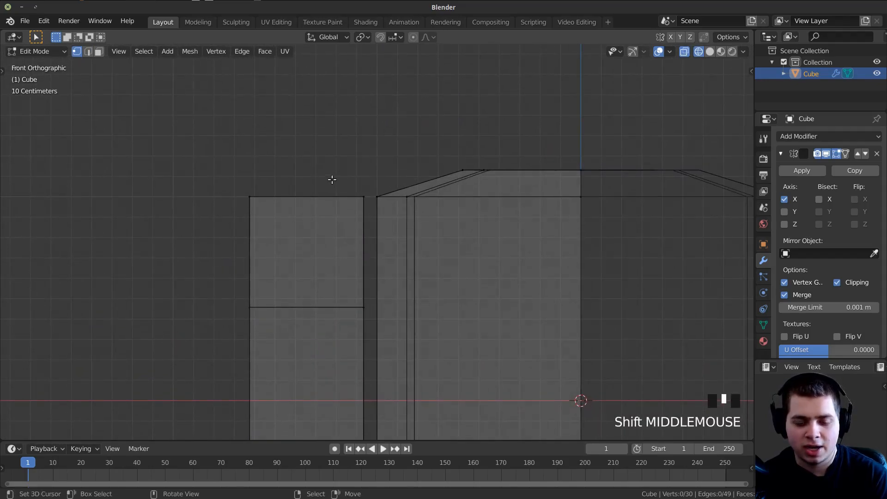
key("b")
left_click_drag(332, 179, 372, 351)
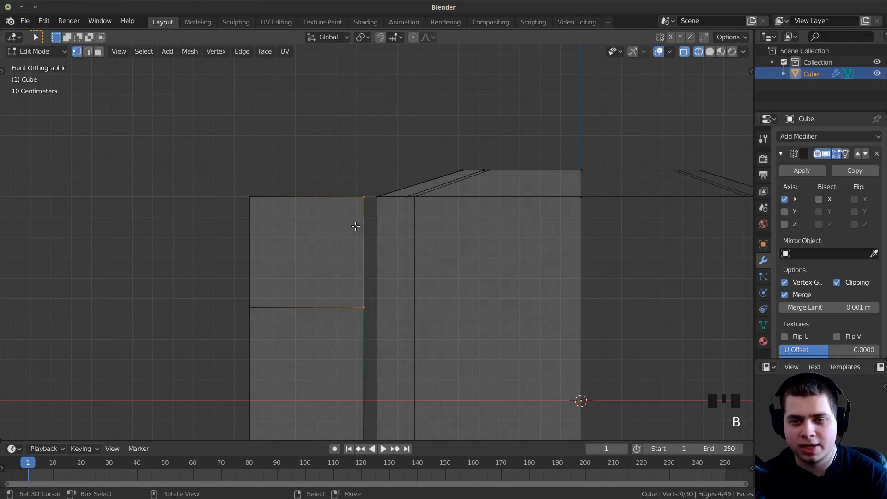
key("e")
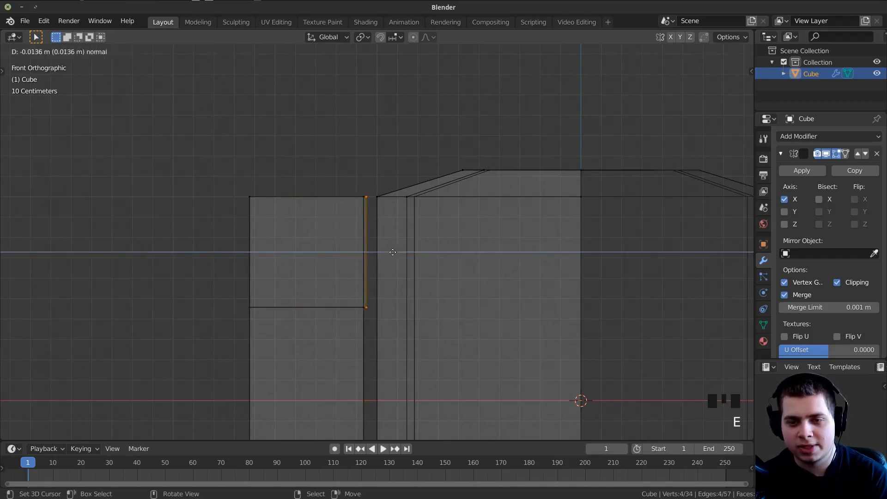
left_click(449, 240)
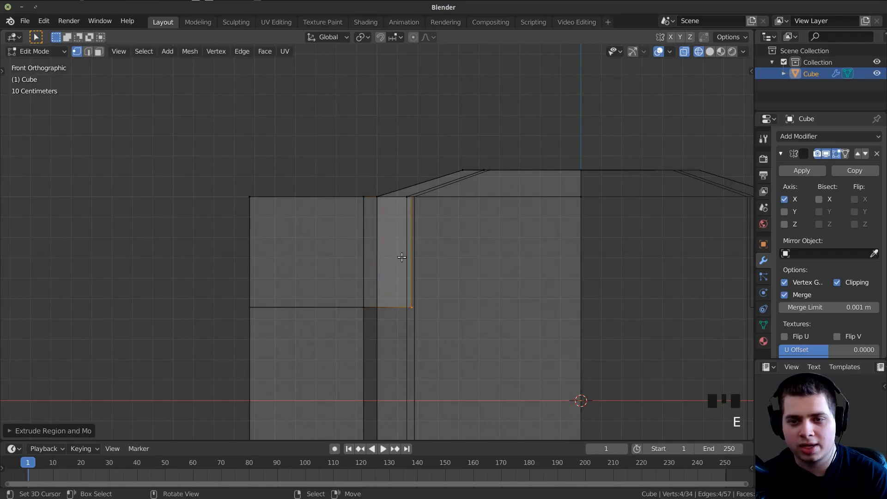
Return to solid display and recalculate the normals of the whole half mesh to face outside.
mouse_move(401, 258)
middle_mouse_down()
mouse_move(419, 250)
mouse_move(372, 268)
mouse_move(416, 241)
middle_mouse_up()
key("z")
scroll(435, 247, "down", 3)
middle_click_drag(334, 267, 376, 271)
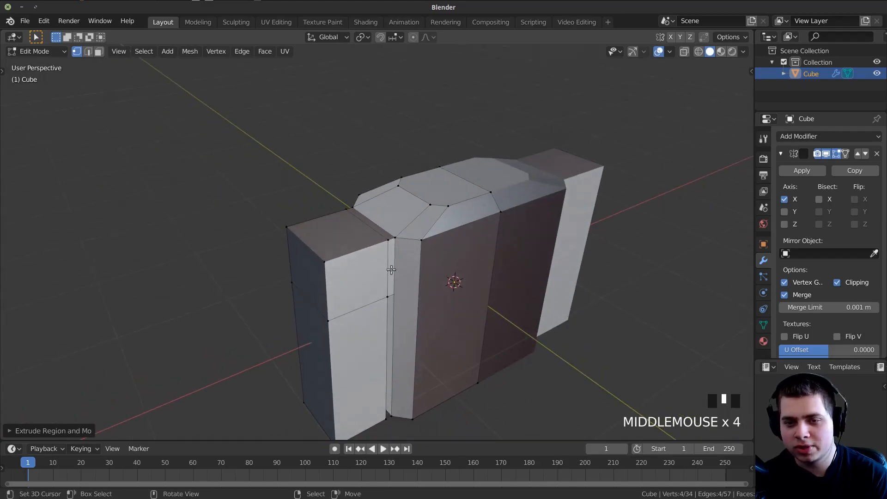
middle_click_drag(405, 238, 411, 256)
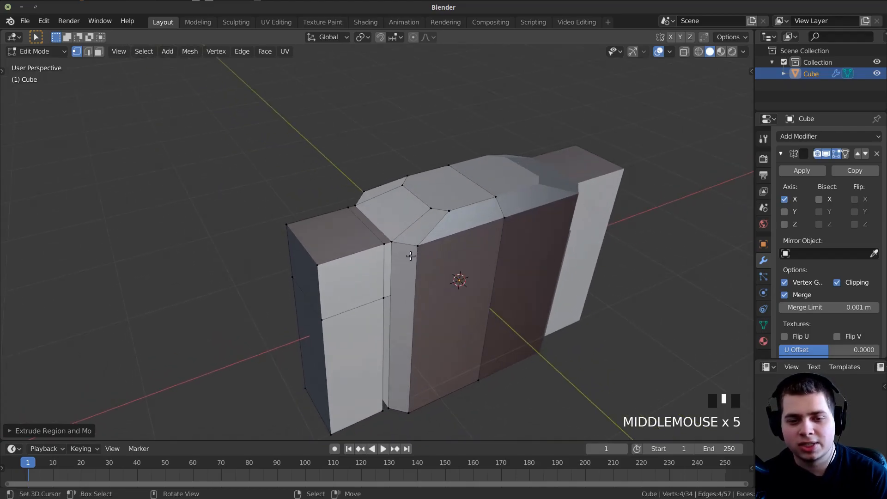
key("a")
key("a")
key("a")
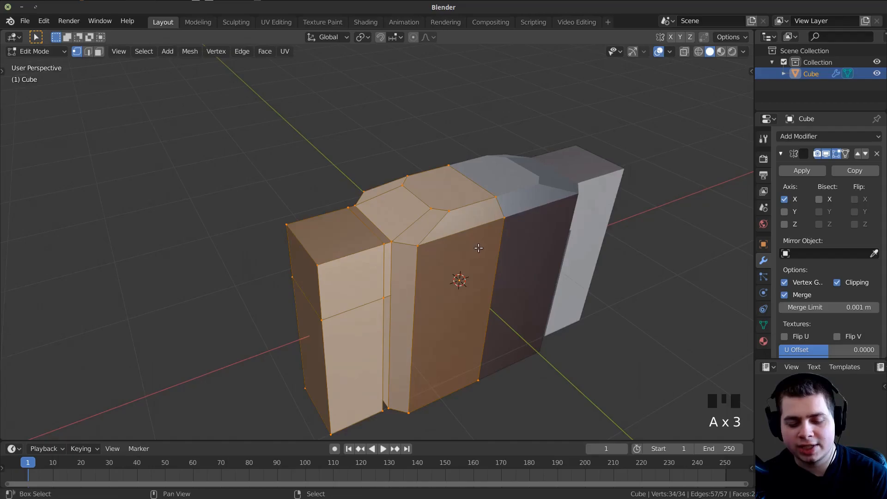
key("shift+n")
Bevel the side block's outer top edge with a single segment about 0.2 m wide.
middle_click_drag(402, 273, 422, 223)
right_click(290, 229)
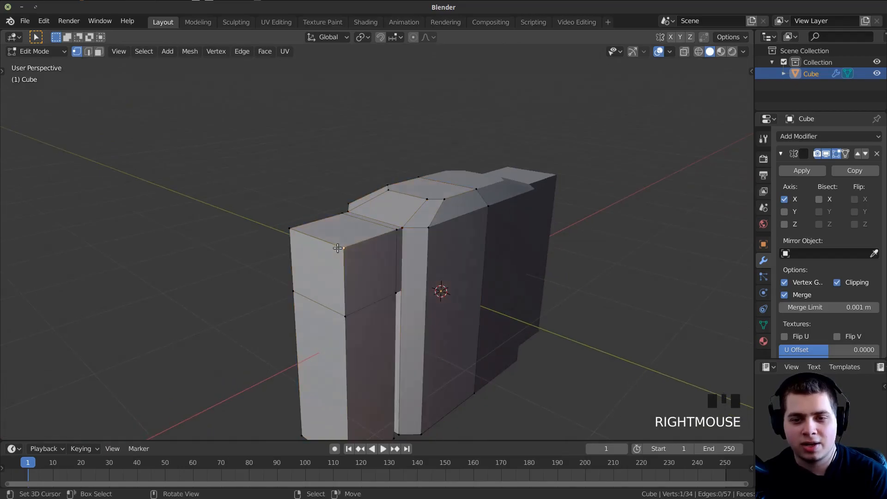
right_click(344, 247, "shift")
scroll(371, 229, "up", 1)
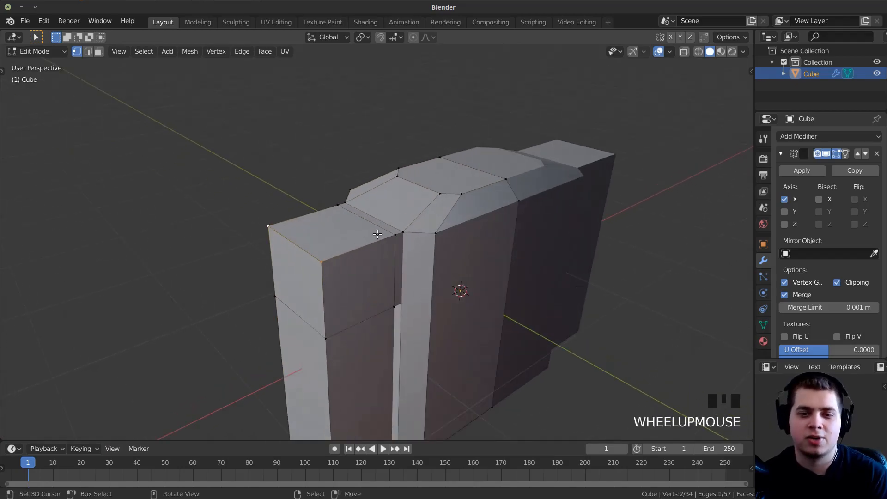
key("ctrl+b")
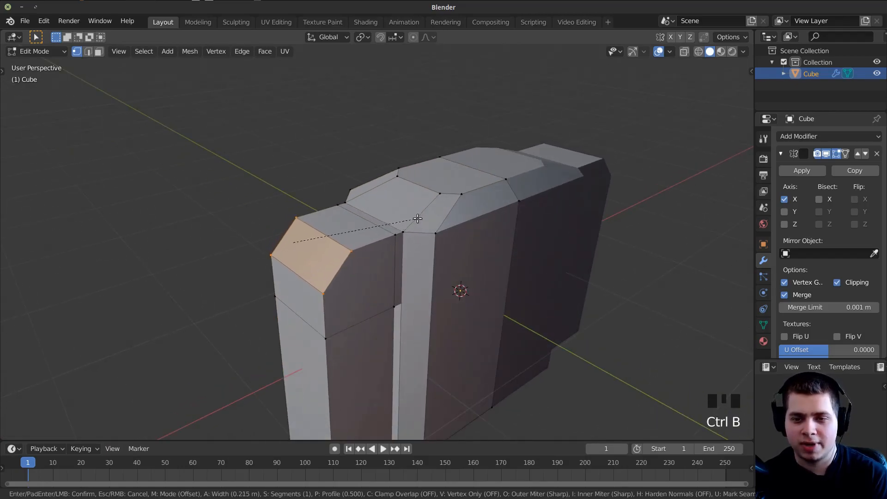
left_click(413, 221)
middle_click_drag(413, 220, 416, 198)
scroll(446, 196, "down", 3)
scroll(383, 205, "up", 3)
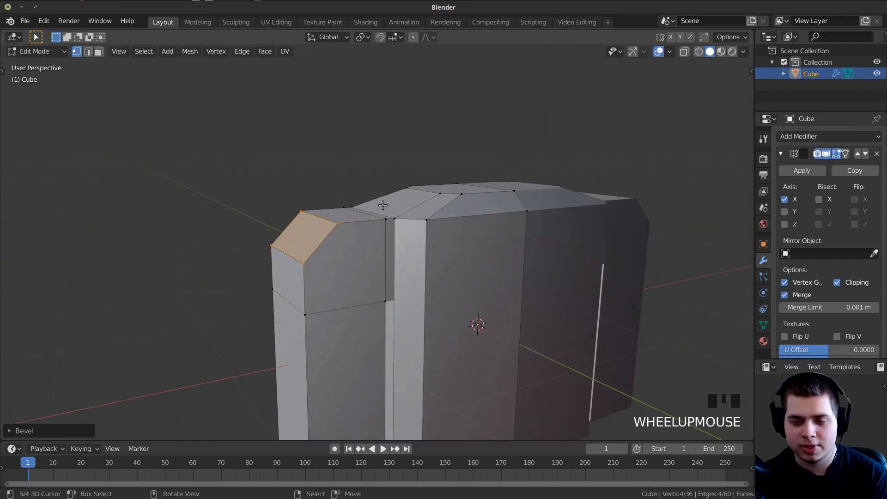
Select the entire linked side block and move it down along the Z axis by about 0.05 m.
key("KP_1")
scroll(332, 235, "down", 1)
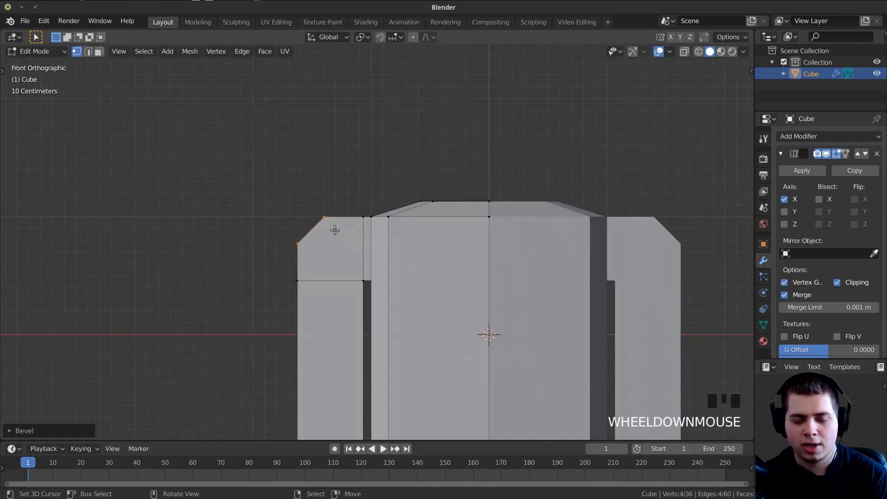
key("a")
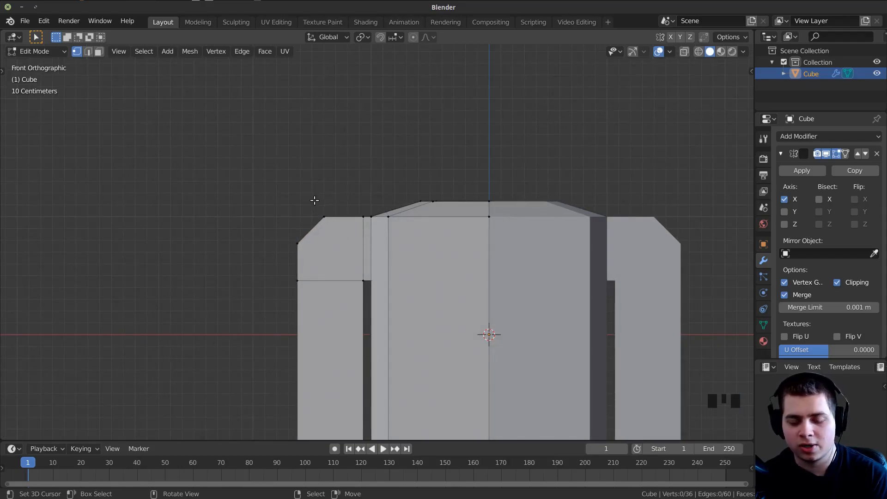
key("l")
scroll(347, 271, "down", 2)
scroll(388, 236, "up", 2)
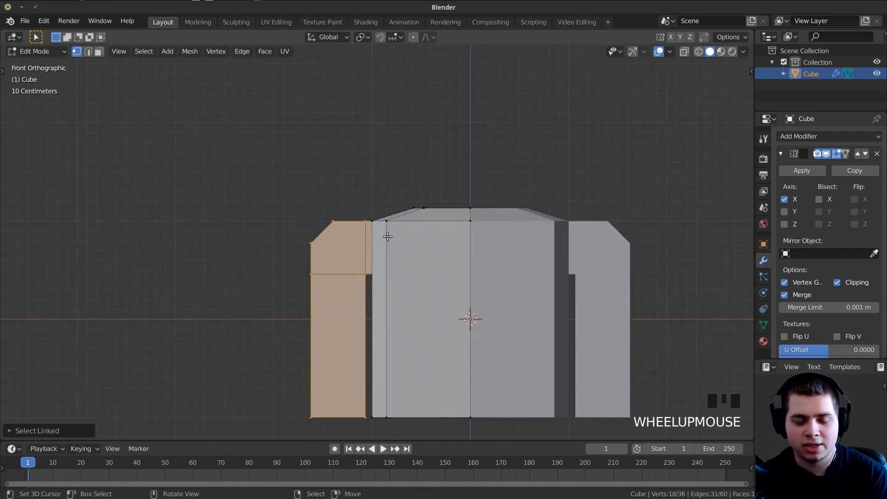
scroll(406, 206, "down", 1)
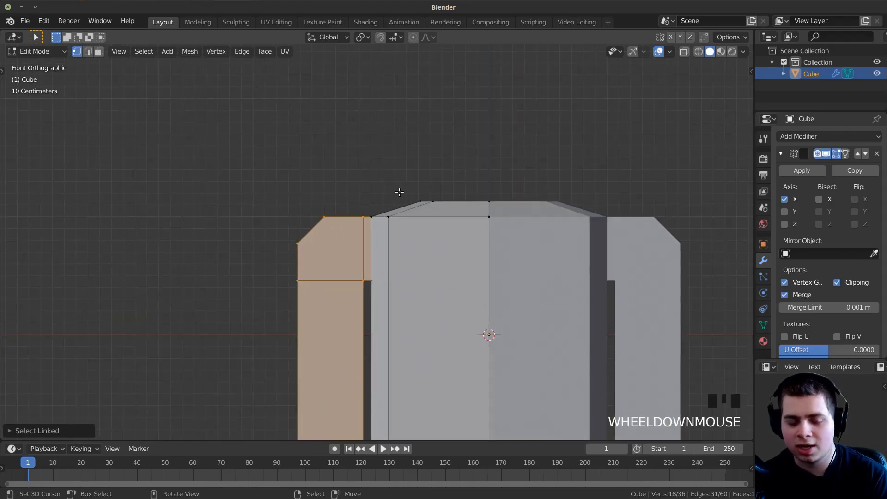
key("g")
key("z")
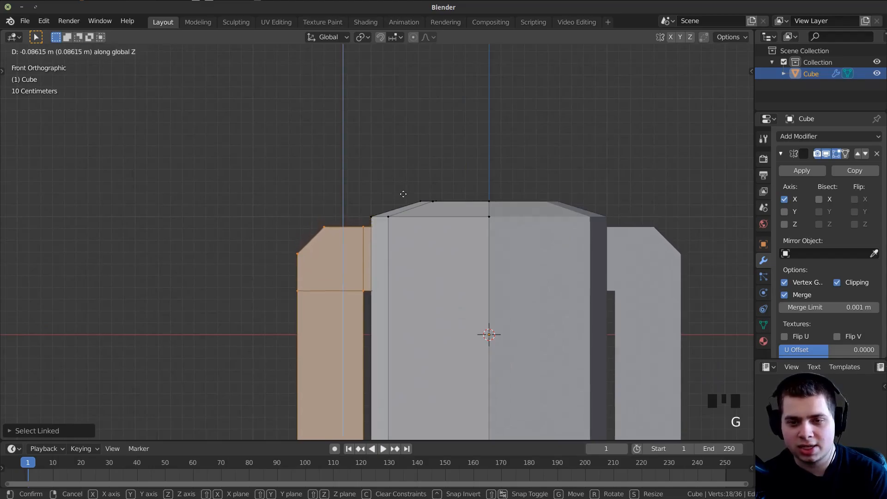
left_click(404, 190)
scroll(391, 258, "down", 3)
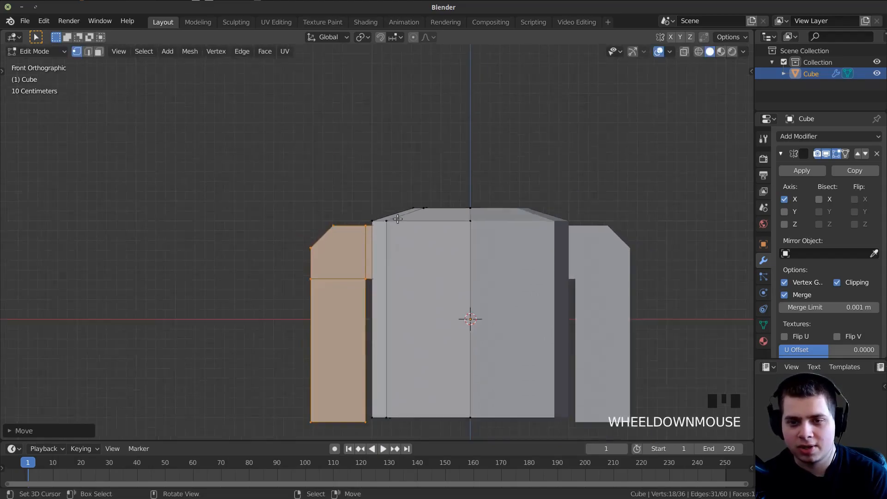
scroll(389, 224, "up", 1)
Add a horizontal loop cut around the lower part of the side block, slid slightly downward by a factor of about 0.18.
middle_click_drag(388, 223, 423, 268)
key("ctrl+r")
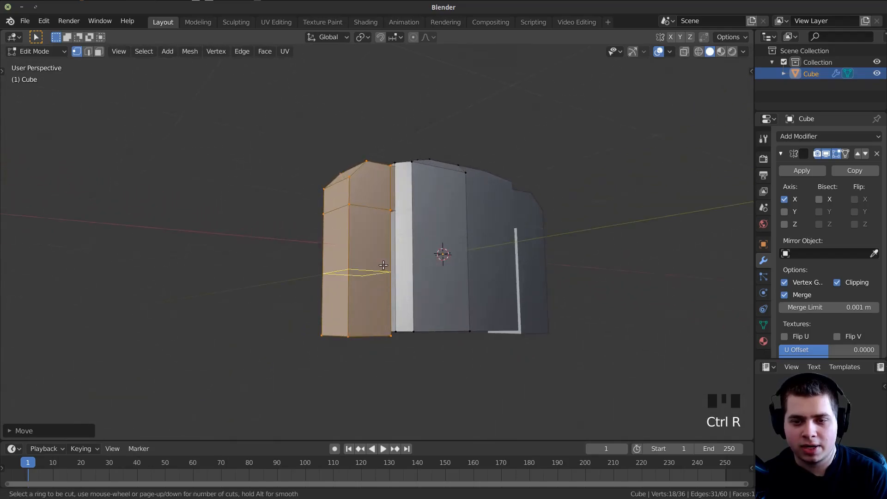
left_click(384, 264)
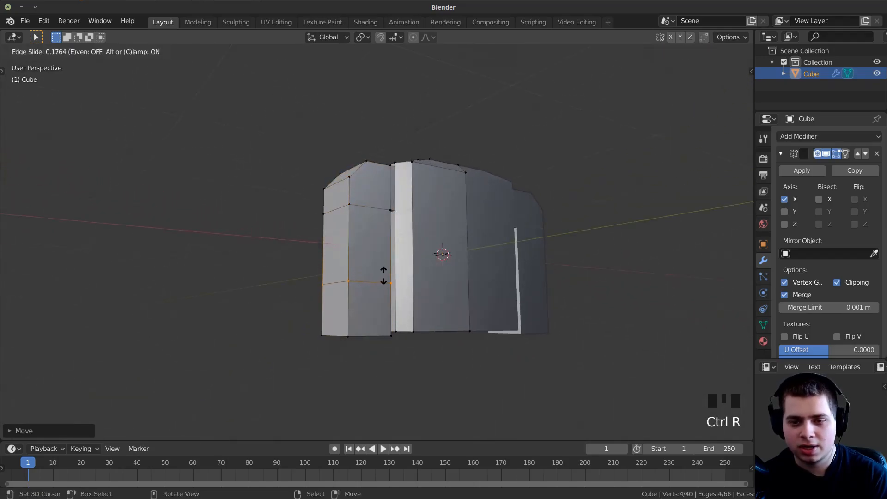
left_click(383, 275)
In wireframe display, select the side block's four bottom vertices and move them about 0.2 m forward and 0.17 m down in side view.
key("KP_1")
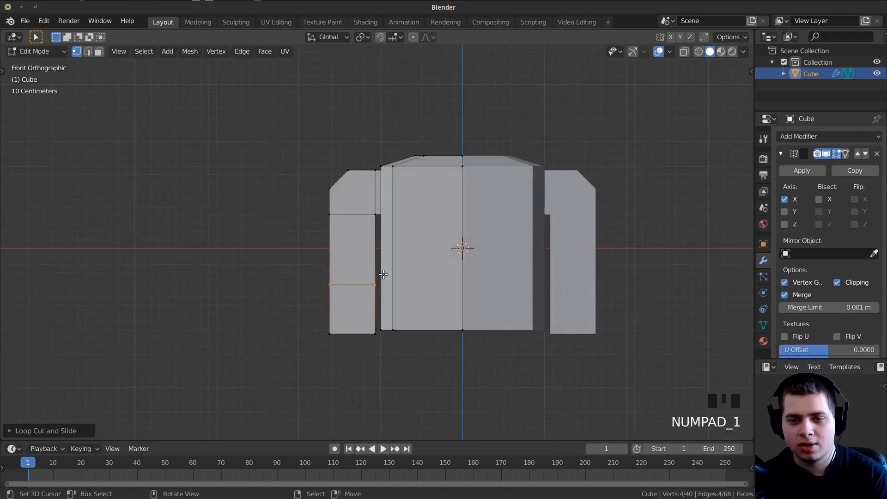
middle_click_drag(383, 274, 374, 217, "shift")
scroll(120, 249, "up", 3)
key("z")
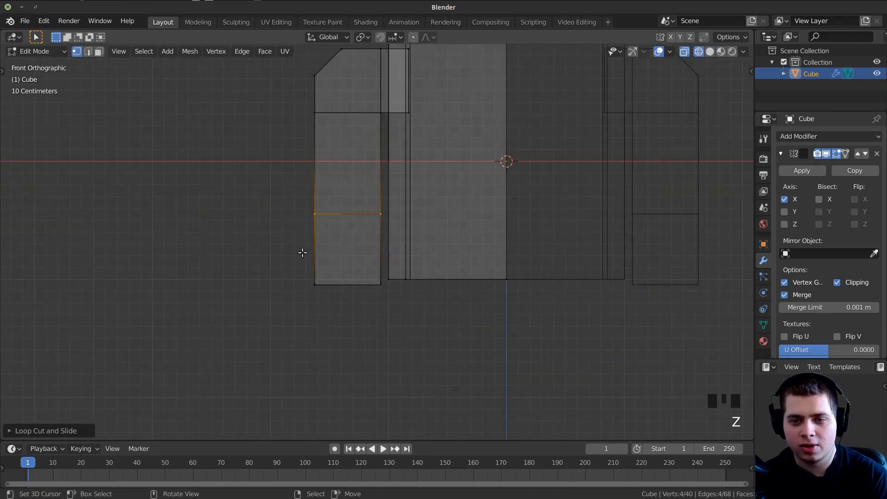
key("a")
key("a")
key("b")
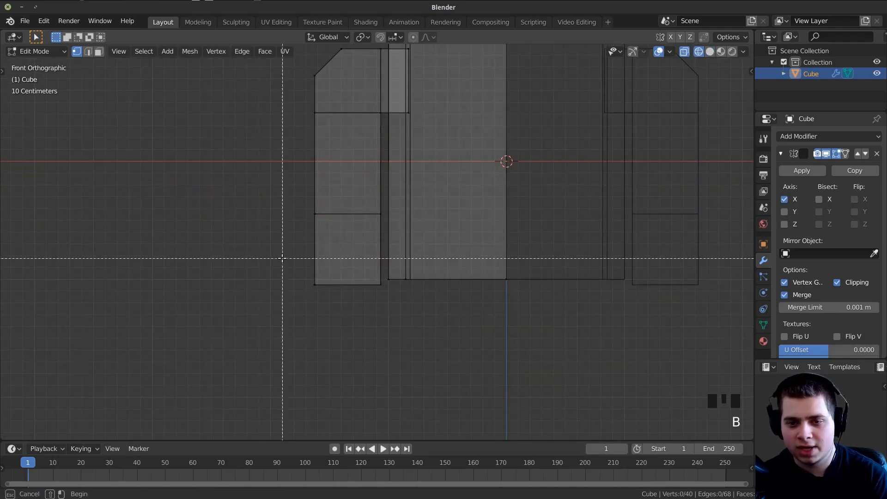
left_click_drag(287, 258, 375, 322)
right_click(392, 325)
key("b")
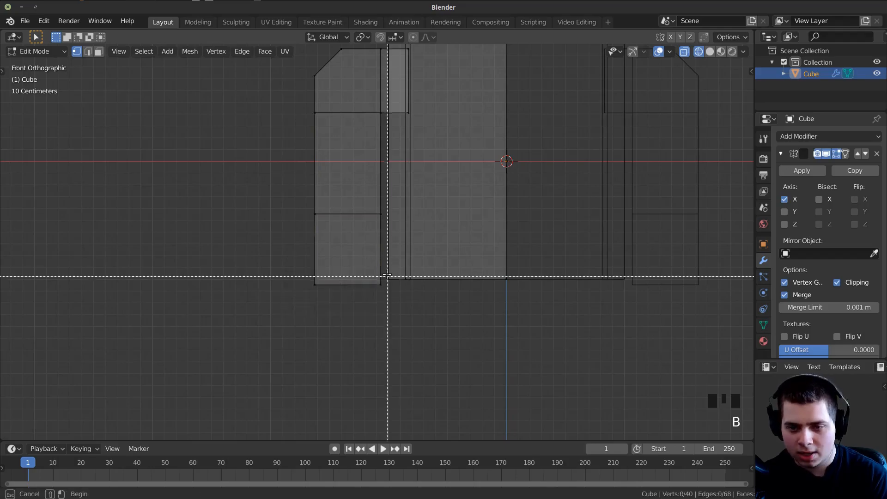
left_click_drag(385, 270, 286, 305)
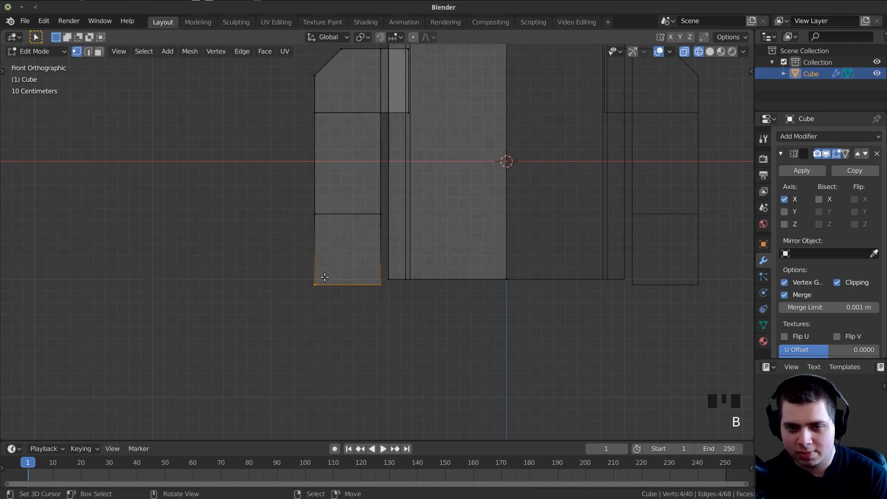
key("KP_3")
scroll(409, 236, "down", 1)
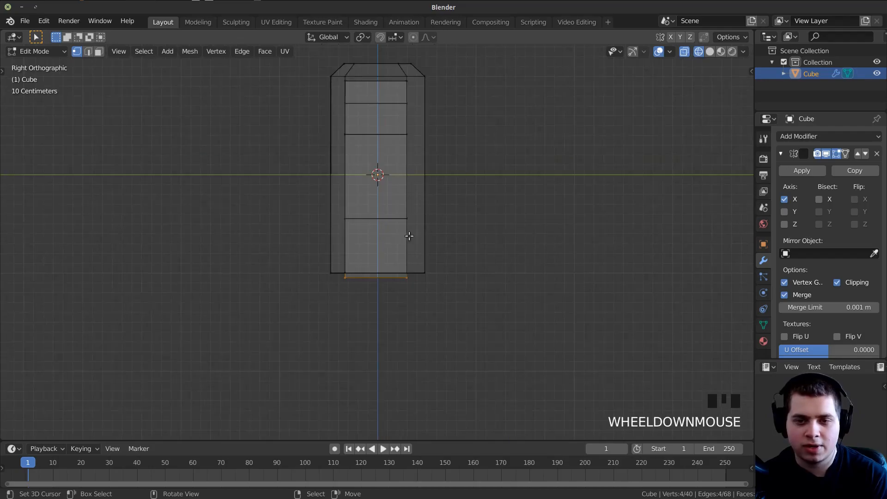
key("g")
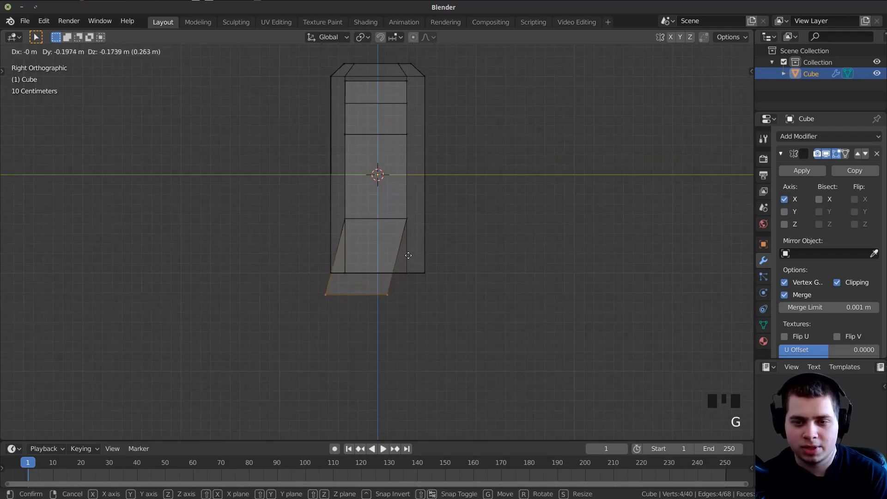
left_click(408, 256)
Rotate the side block's bottom face about 20° in side view and scale it down slightly.
key("r")
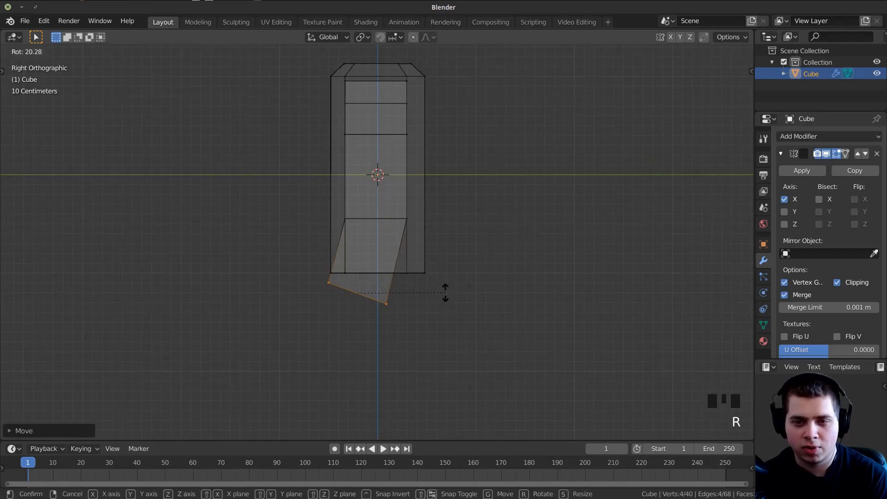
key("s")
left_click(425, 297)
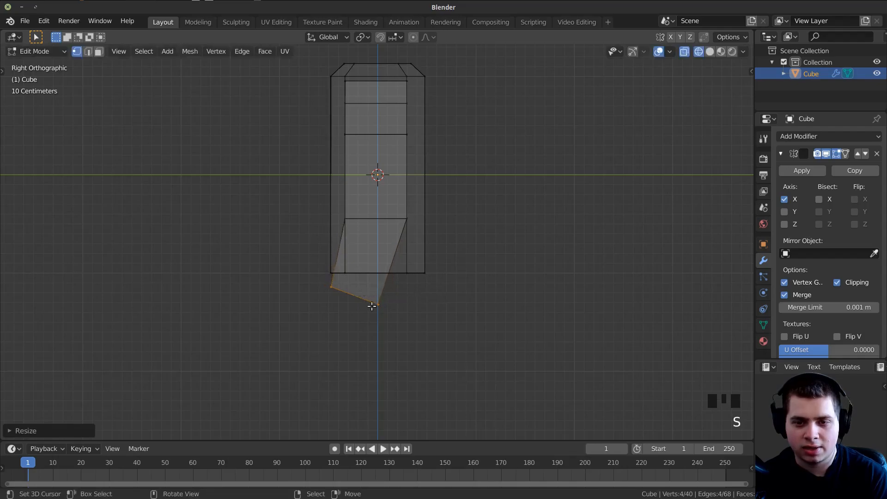
Return to solid display, then move the arm's bottom face further down and forward in side view and shrink it slightly.
middle_click_drag(372, 307, 412, 313)
key("z")
left_click(526, 318)
middle_click_drag(527, 318, 486, 297)
key("KP_3")
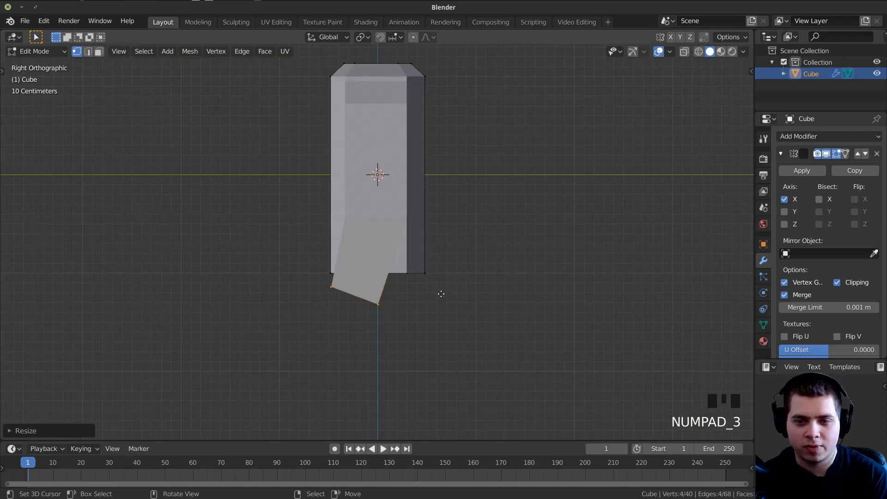
key("g")
left_click(436, 324)
key("g")
left_click(430, 320)
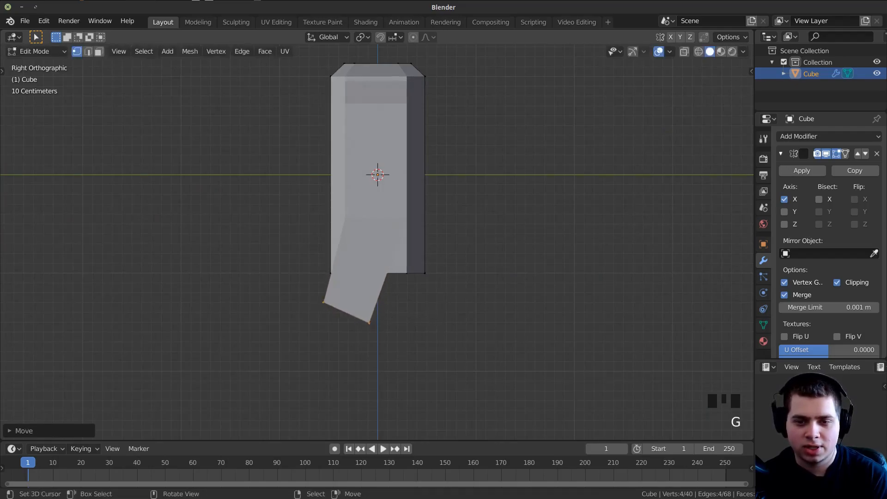
key("s")
left_click(424, 317)
Extrude the arm's bottom face about 0.25 m downward and scale the new end down to taper the wrist.
mouse_move(424, 317)
middle_mouse_down()
mouse_move(539, 331)
mouse_move(434, 307)
middle_mouse_up()
scroll(434, 307, "up", 2, "shift")
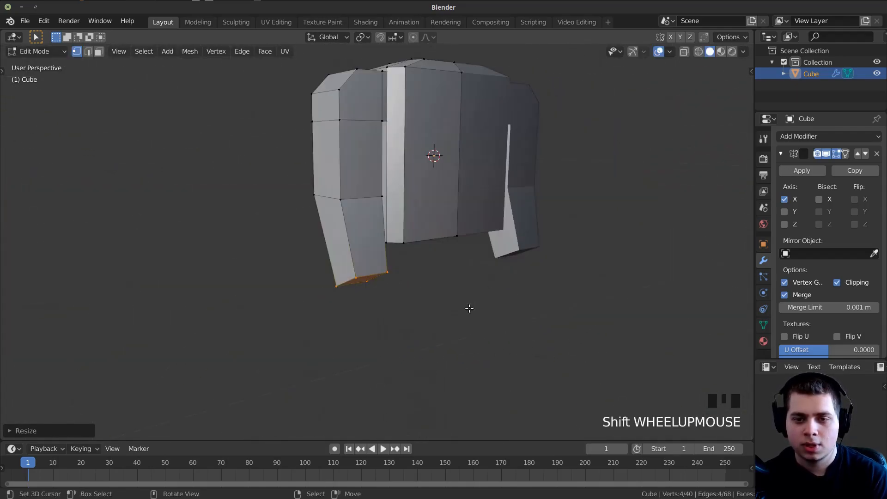
scroll(442, 287, "up", 3)
middle_click_drag(440, 271, 446, 246)
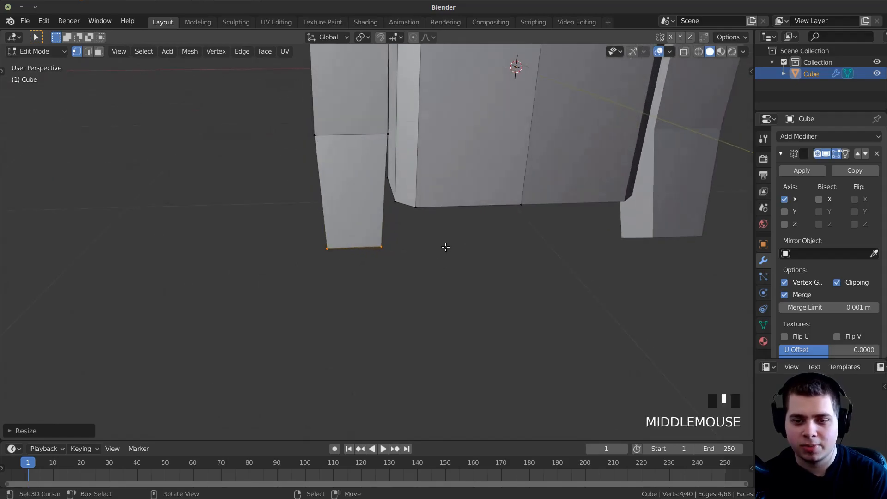
key("e")
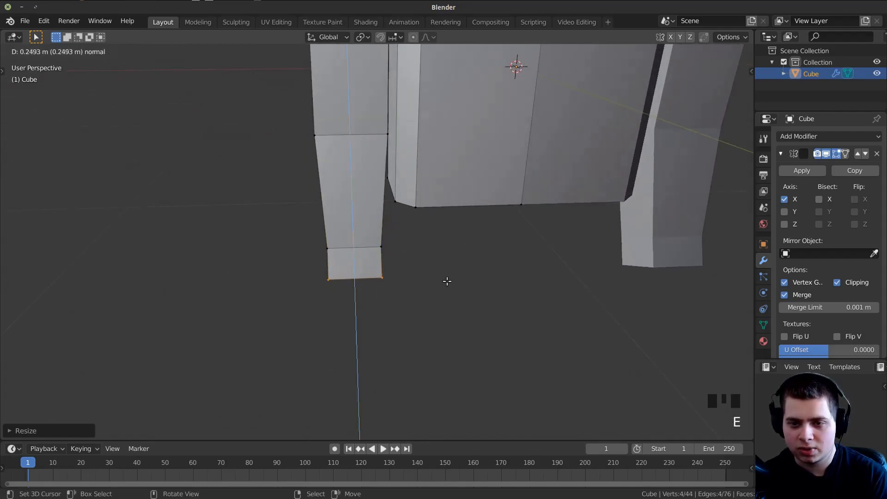
left_click(447, 281)
key("s")
left_click(452, 276)
Narrow the wrist's end face along the X axis to about 0.67 of its width.
middle_click_drag(452, 276, 444, 236)
key("s")
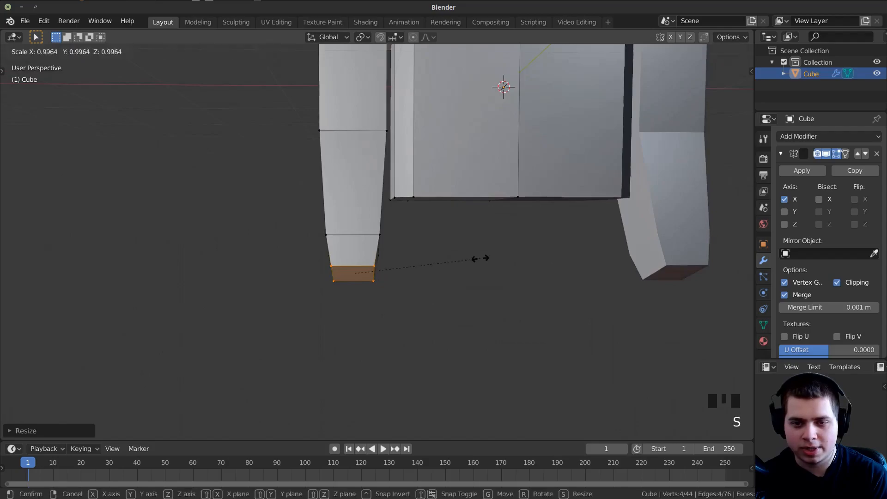
key("y")
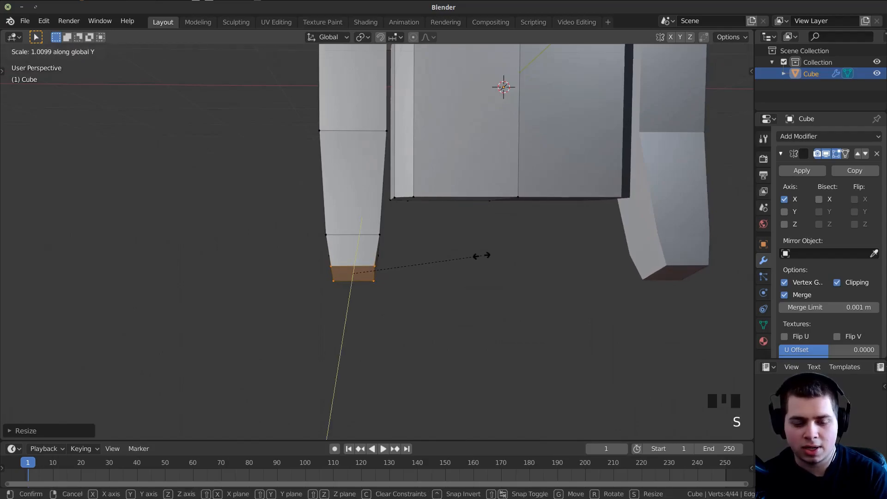
key("x")
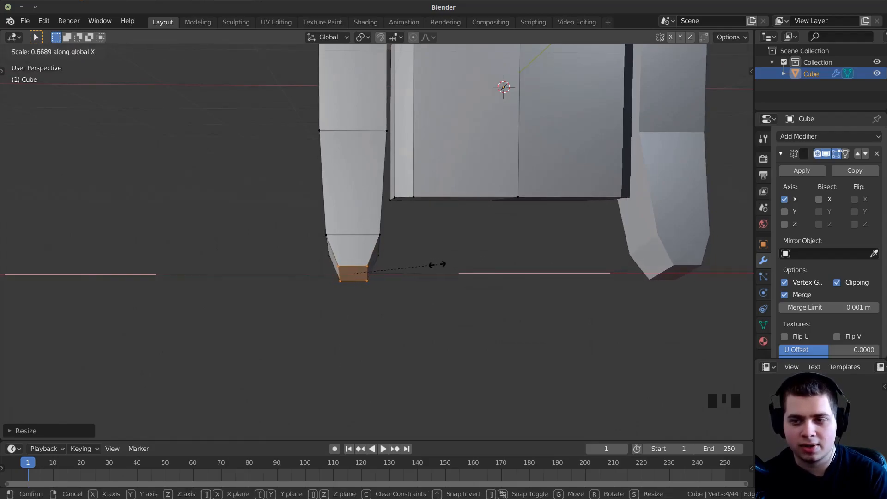
left_click(438, 264)
Extrude the wrist's end face twice to form two hand segments, the second about 0.32 m long.
middle_click_drag(433, 263, 462, 260)
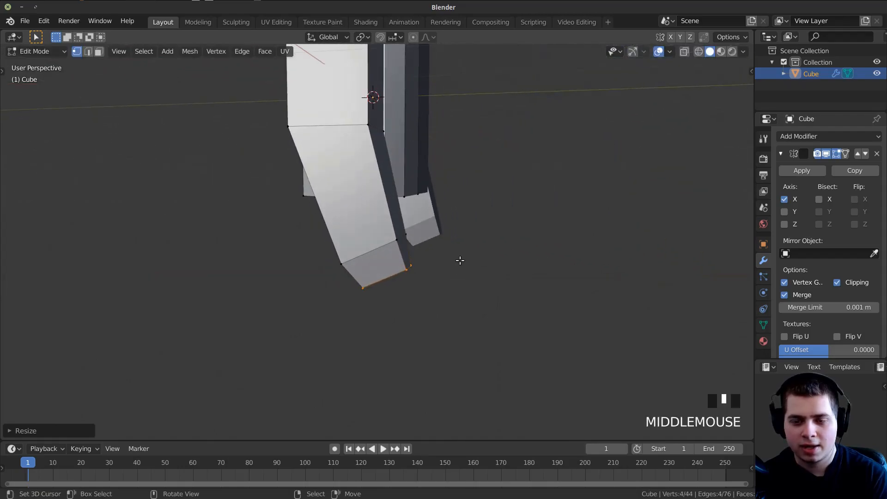
key("e")
left_click(485, 305)
middle_click_drag(485, 305, 358, 254)
key("e")
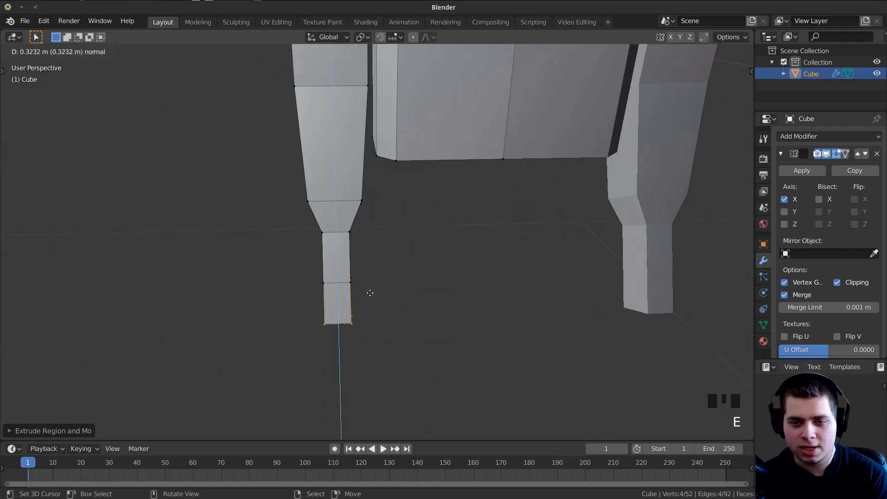
left_click(369, 294)
Rotate the hand's end face and reposition it toward the body so the last segment bends inward.
key("r")
left_click(393, 274)
key("g")
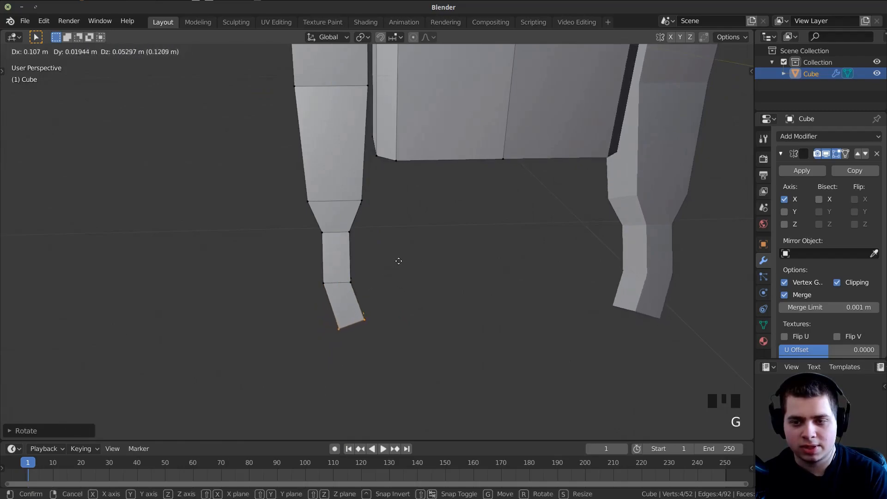
left_click(404, 260)
mouse_move(404, 260)
middle_mouse_down()
mouse_move(360, 264)
mouse_move(404, 246)
mouse_move(406, 267)
mouse_move(388, 281)
mouse_move(348, 271)
mouse_move(401, 264)
middle_mouse_up()
key("g")
left_click(393, 279)
key("r")
left_click(390, 277)
key("g")
left_click(384, 275)
Add a loop cut around the middle of the upper hand segment.
middle_click_drag(401, 264, 430, 258)
scroll(382, 279, "up", 2)
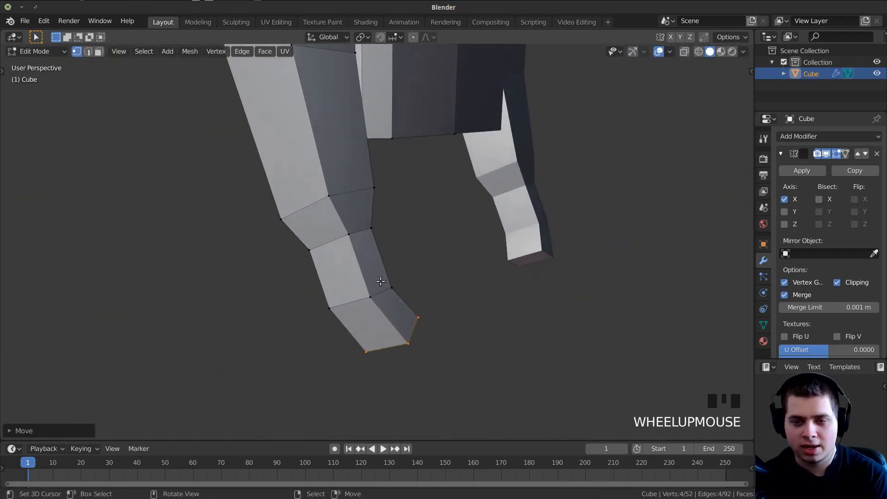
key("ctrl+r")
left_click(374, 276)
left_click(375, 276)
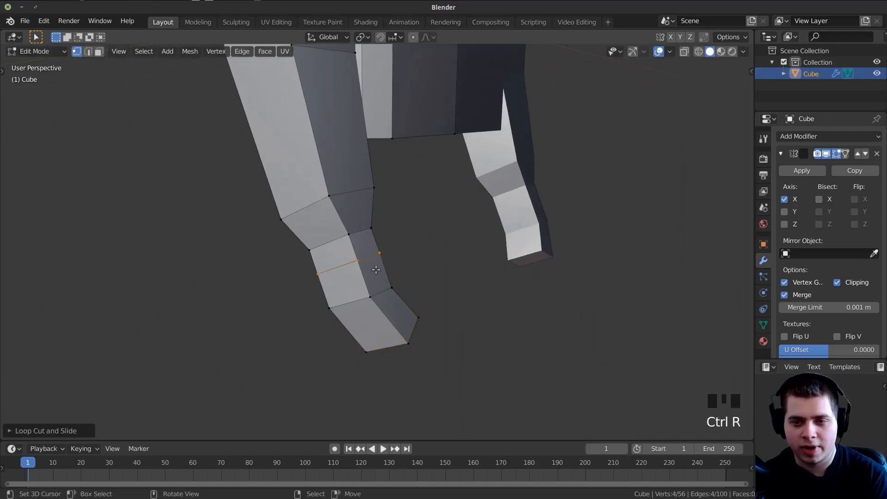
Extrude the front face above the new hand loop cut forward as the base of a thumb.
mouse_move(387, 268)
middle_mouse_down()
mouse_move(349, 265)
mouse_move(378, 264)
middle_mouse_up()
key("3")
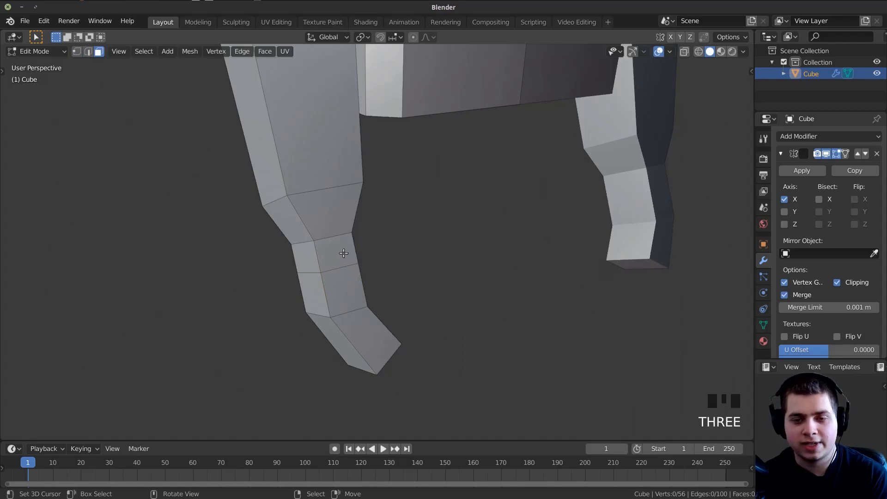
right_click(344, 253)
middle_click_drag(344, 253, 447, 260)
scroll(370, 255, "up", 2)
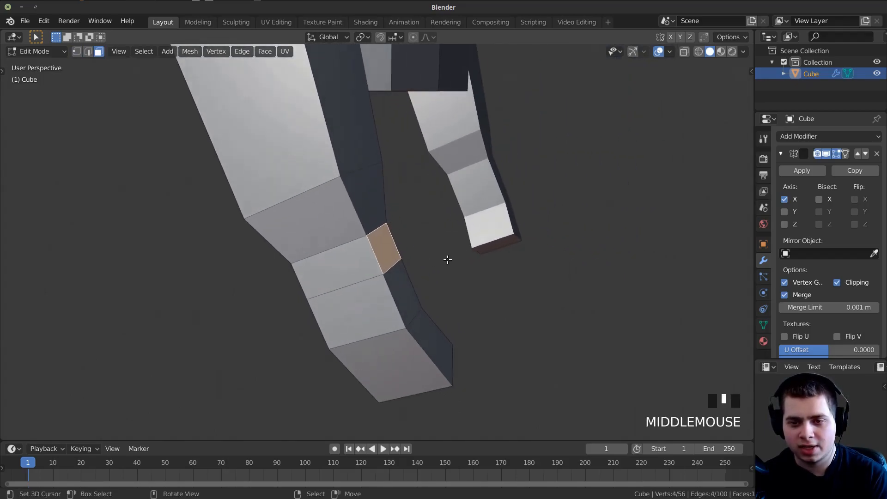
key("e")
left_click(509, 247)
Scale down the thumb base's end face, rotate it and move it slightly downward.
middle_click_drag(509, 247, 523, 234)
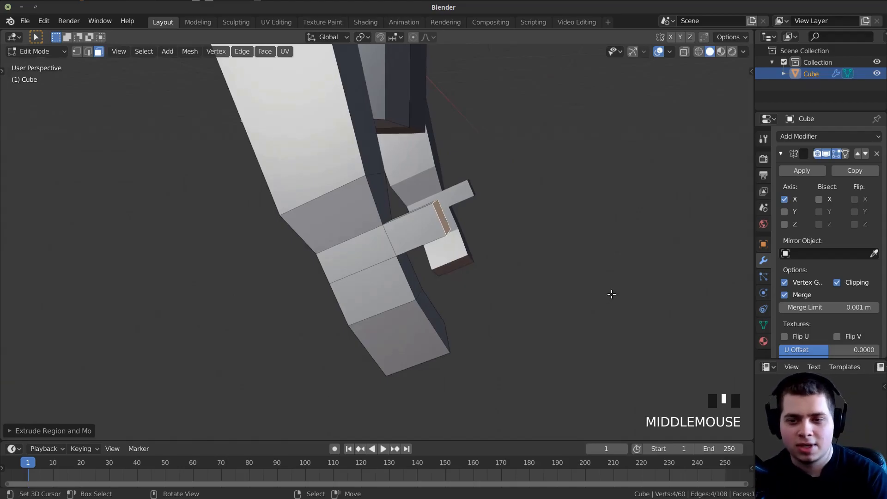
key("s")
left_click(543, 288)
middle_click_drag(543, 288, 532, 250)
key("r")
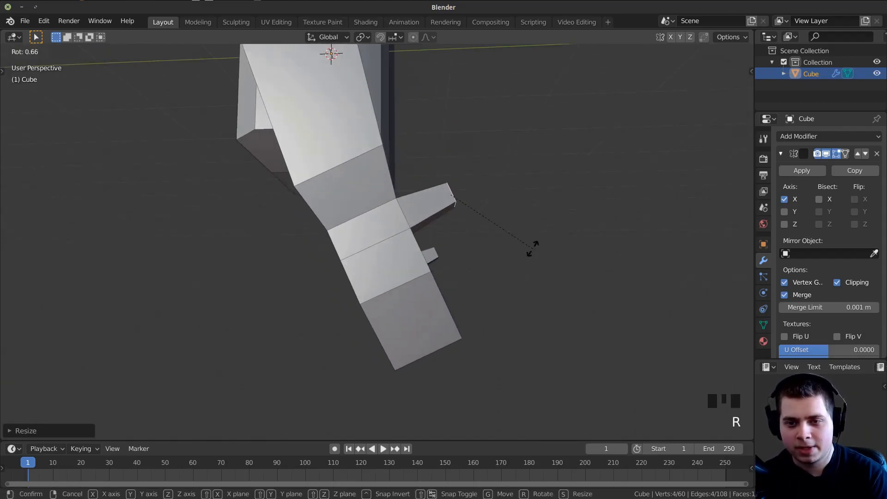
left_click(497, 284)
key("g")
left_click(484, 300)
Extrude a second thumb segment, then rotate and move its end so the thumb bends downward.
key("e")
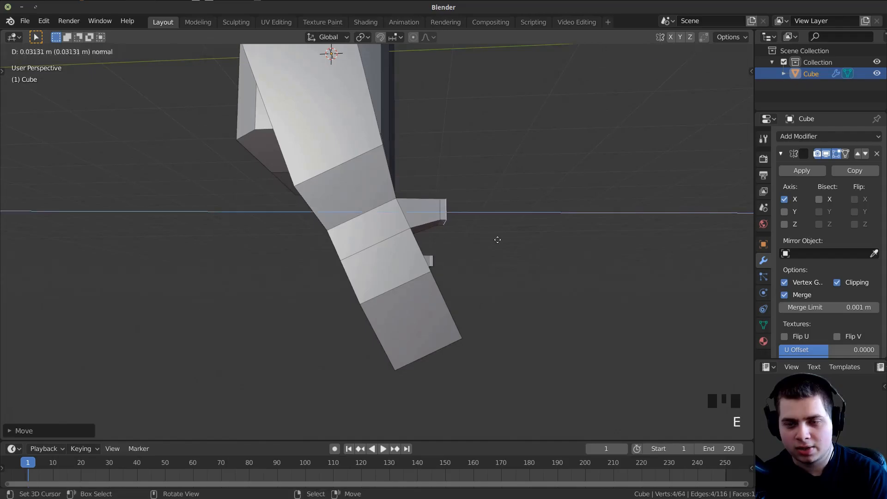
left_click(523, 245)
key("r")
left_click(501, 254)
key("g")
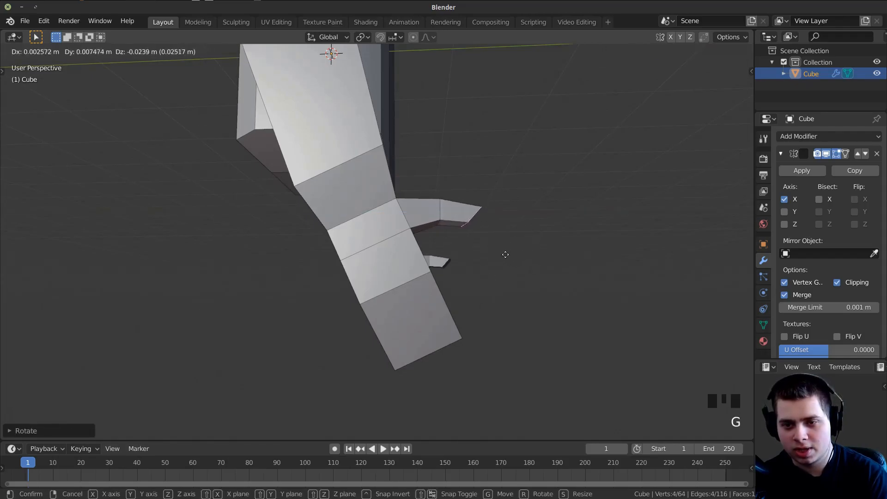
key("g")
right_click(490, 297)
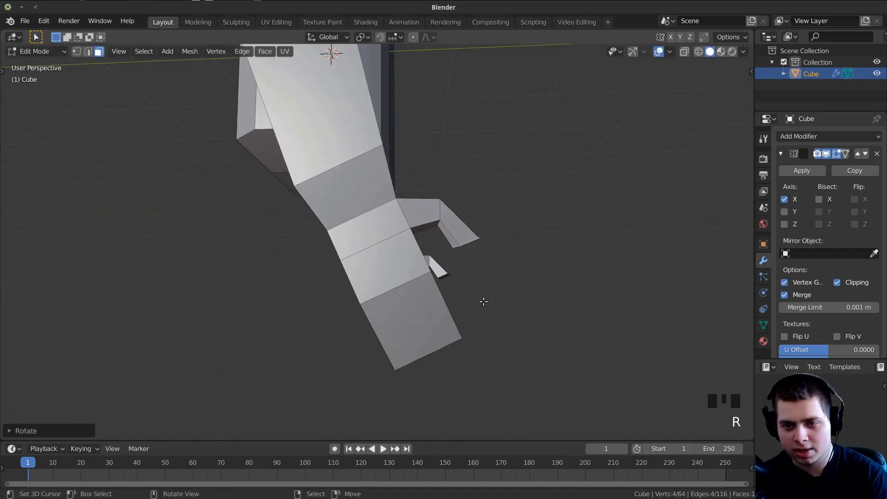
In wireframe display, select the outer vertices of the last hand segment and move them about 0.04 m inward along X.
mouse_move(489, 297)
middle_mouse_down()
mouse_move(329, 311)
mouse_move(288, 294)
mouse_move(314, 302)
mouse_move(397, 293)
mouse_move(355, 314)
mouse_move(420, 275)
mouse_move(382, 282)
middle_mouse_up()
key("1")
key("z")
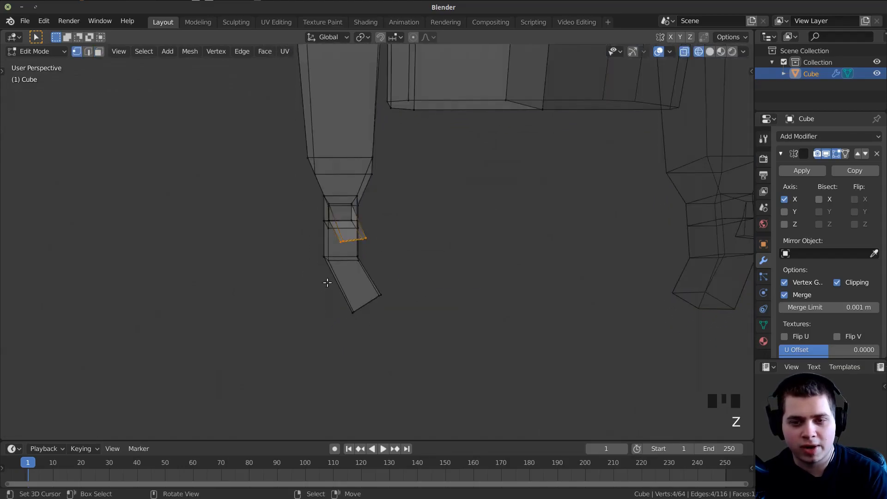
scroll(365, 269, "up", 2, "shift")
key("a")
key("b")
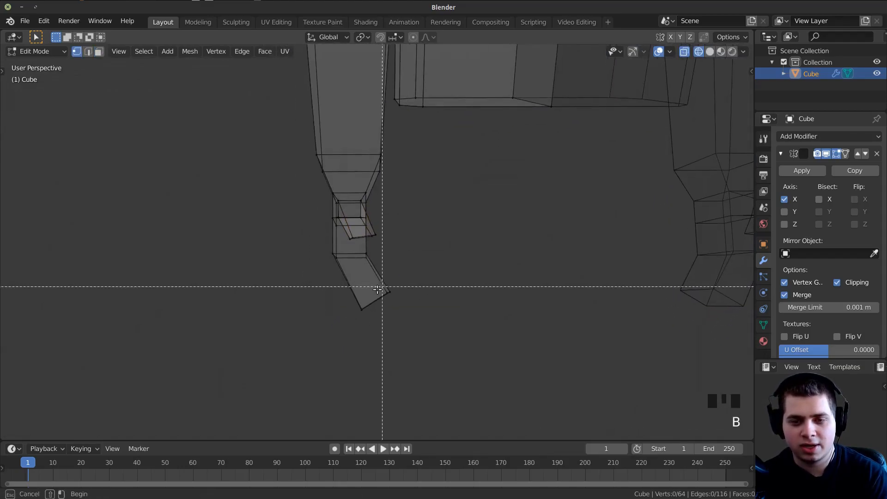
left_click_drag(378, 288, 326, 319)
key("b")
left_click_drag(346, 251, 307, 278)
middle_click_drag(314, 277, 333, 273)
key("g")
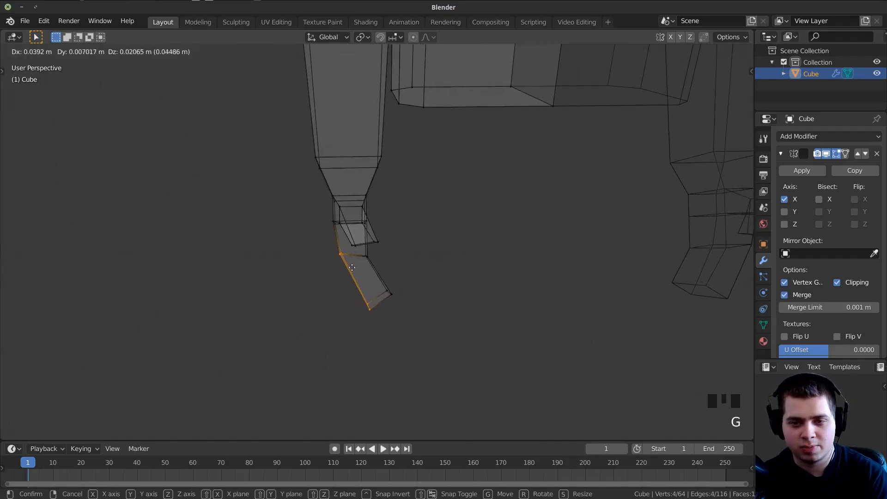
left_click(354, 269)
Return to solid display, adjust the position of the selected outer hand vertices again and view the model from the front in Object Mode.
key("alt+z")
key("Tab")
mouse_move(410, 272)
middle_mouse_down()
mouse_move(476, 259)
mouse_move(414, 256)
mouse_move(367, 217)
mouse_move(308, 245)
mouse_move(374, 235)
mouse_move(364, 253)
middle_mouse_up()
key("Tab")
key("g")
left_click(321, 246)
key("Tab")
key("KP_1")
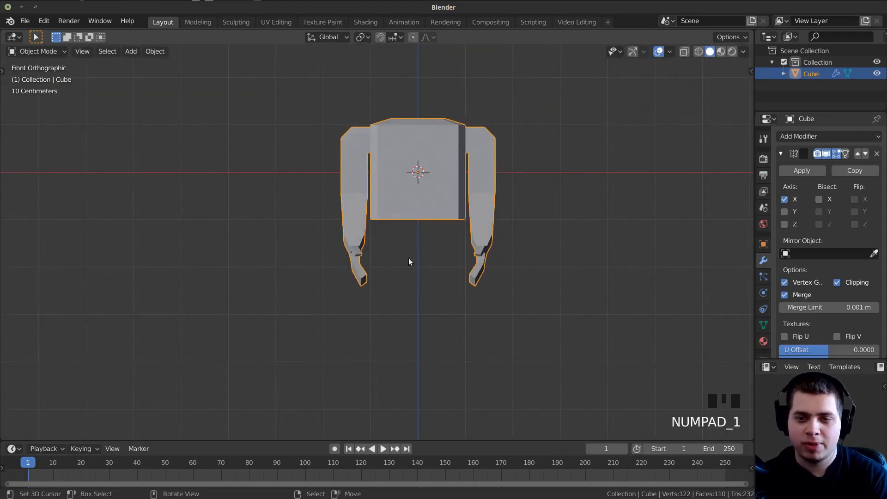
In wireframe front view, select the torso's bottom vertices and move them down along Z to lengthen the torso.
middle_click_drag(394, 296, 467, 317, "shift")
scroll(476, 277, "up", 2)
key("Tab")
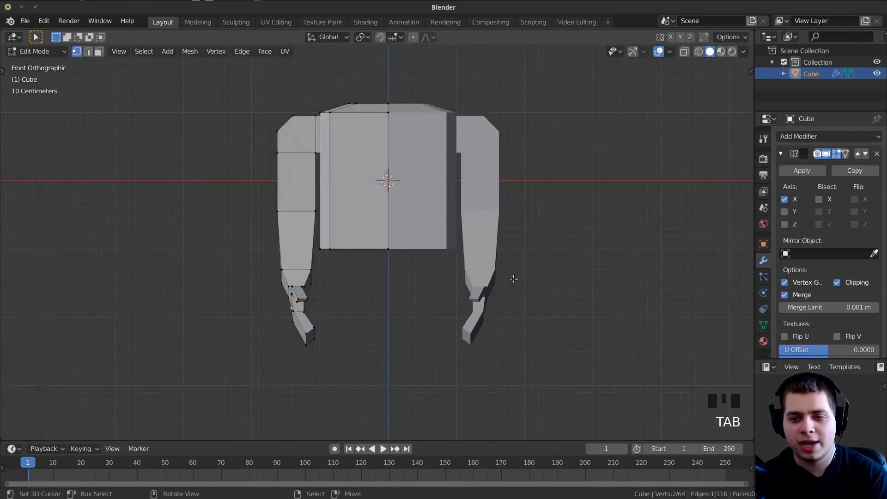
scroll(516, 275, "up", 2)
key("z")
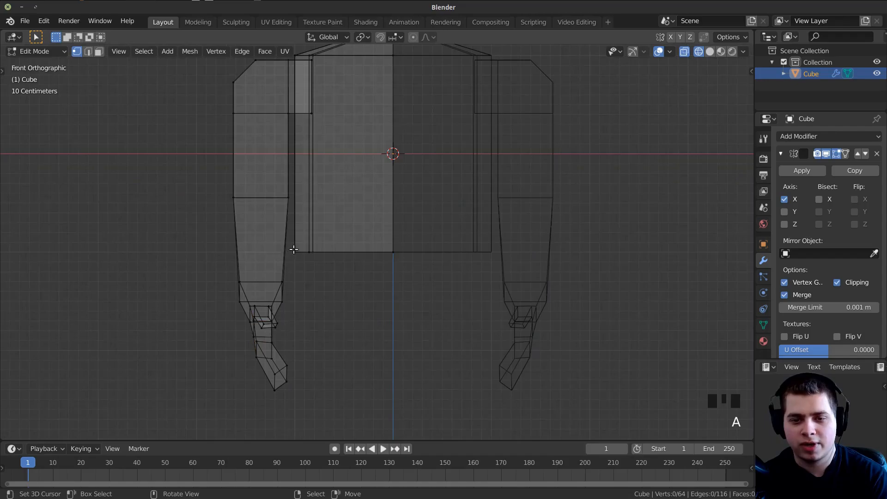
key("b")
left_click_drag(291, 246, 397, 258)
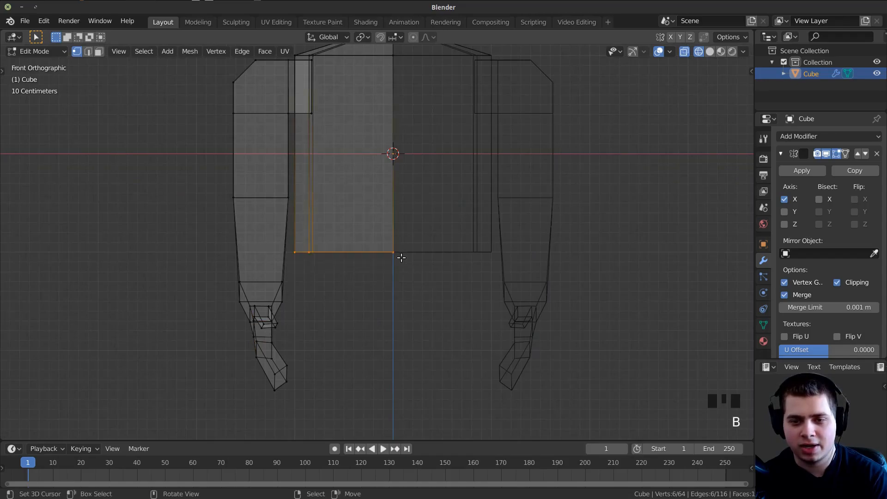
key("g")
key("z")
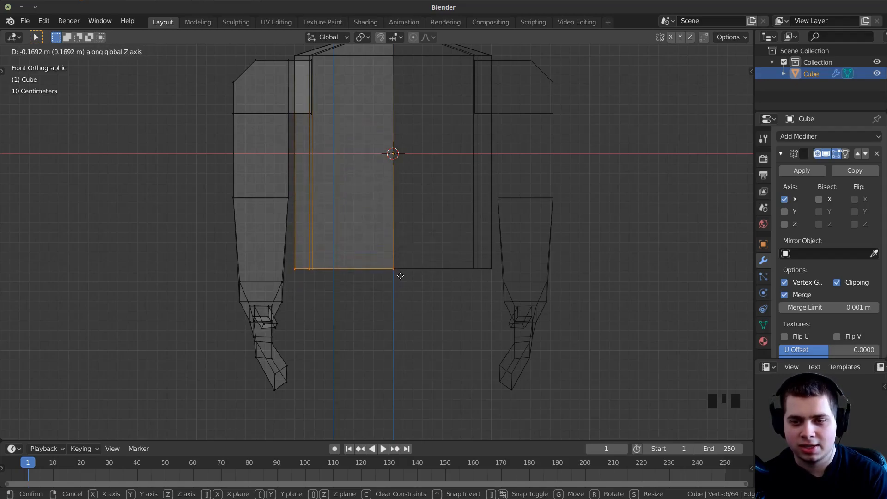
left_click(401, 287)
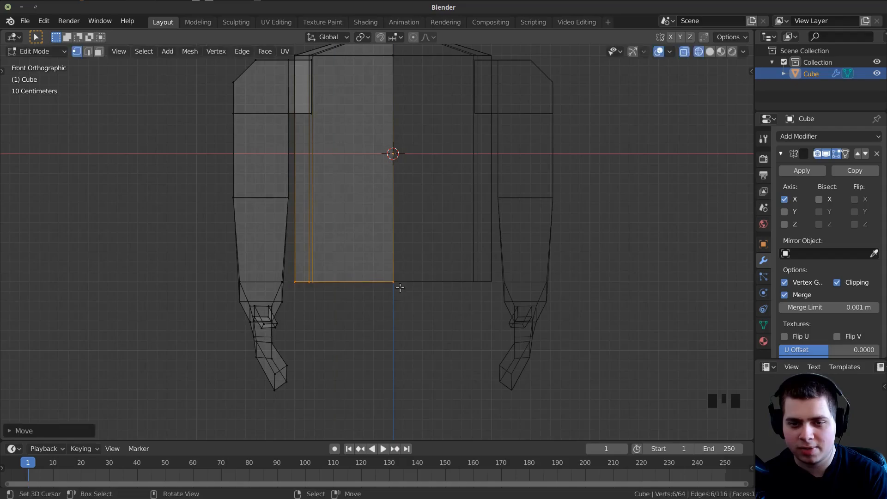
Duplicate the torso's outer side face and move the copy about 2.59 m down along Z.
middle_click_drag(352, 288, 359, 272)
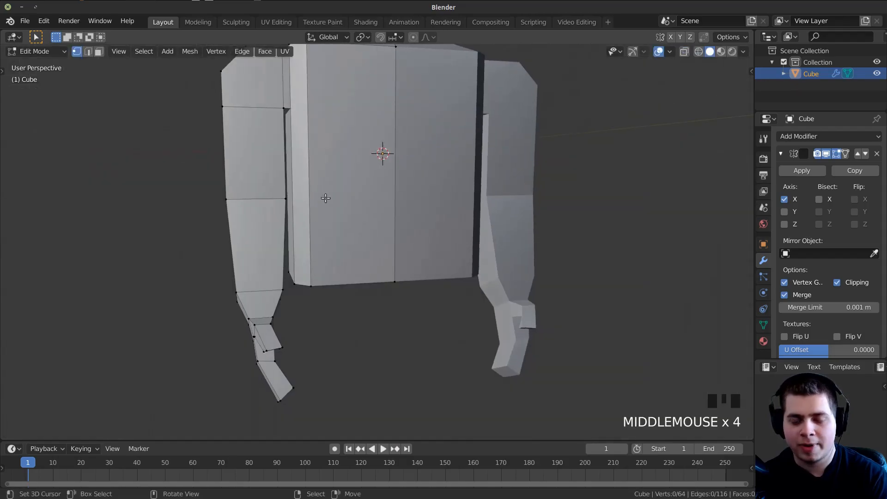
middle_click_drag(326, 198, 345, 224)
scroll(344, 224, "down", 1)
middle_click_drag(308, 200, 325, 210)
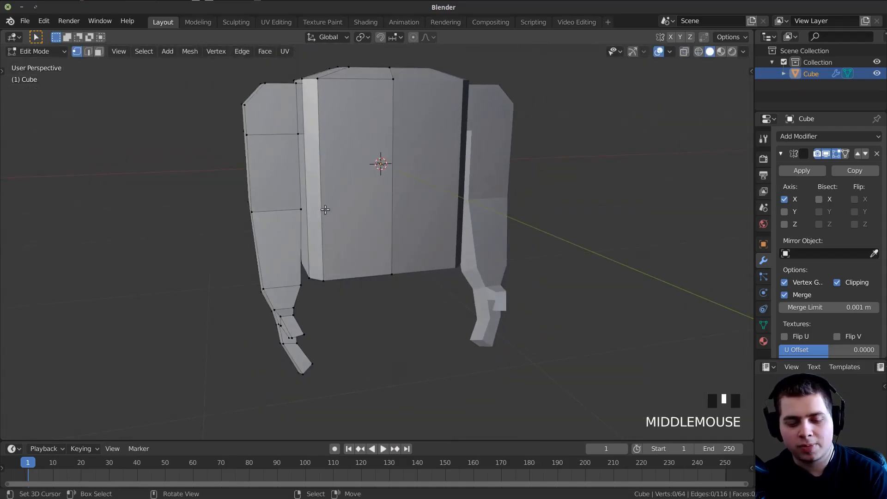
right_click(304, 167)
middle_click_drag(296, 168, 303, 143)
middle_click_drag(375, 178, 363, 194)
key("shift+d")
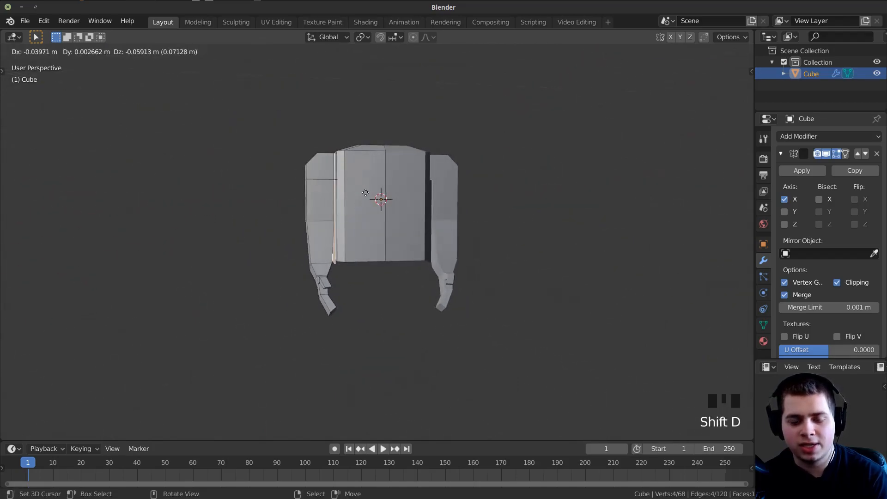
key("z")
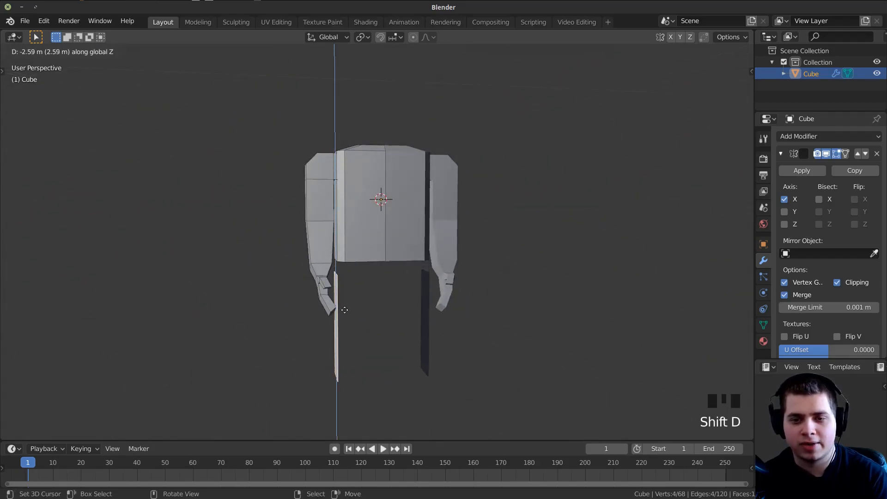
left_click(345, 310)
From the front, move the duplicated face slightly inward and up until its upper edge meets the torso's bottom.
middle_click_drag(362, 313, 400, 276)
scroll(412, 307, "down", 2)
key("KP_1")
scroll(396, 268, "down", 1)
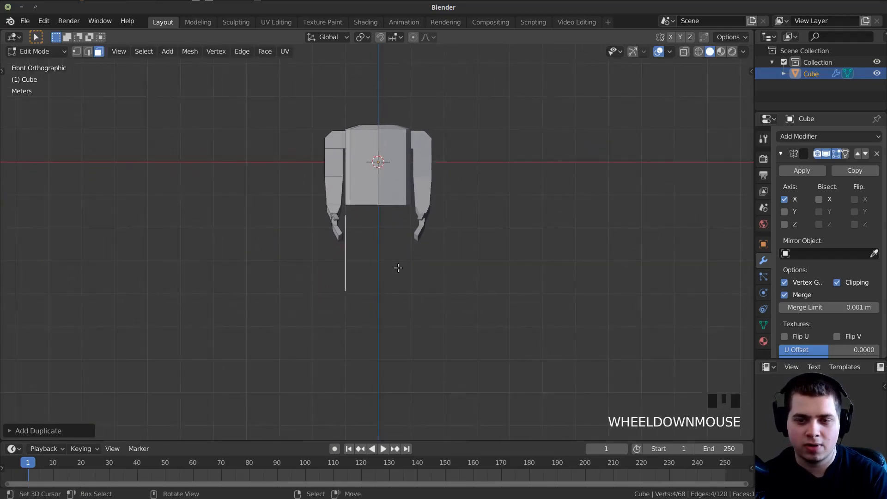
scroll(360, 205, "up", 3)
scroll(361, 206, "up", 2)
key("g")
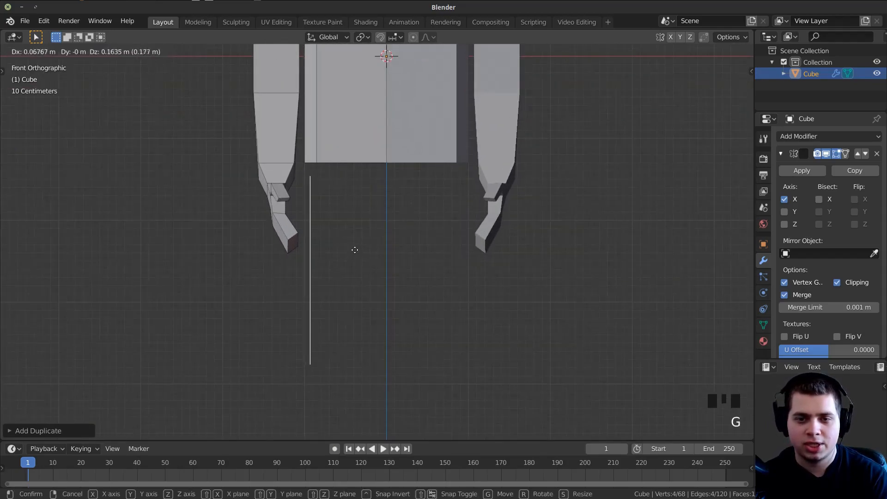
left_click(357, 225)
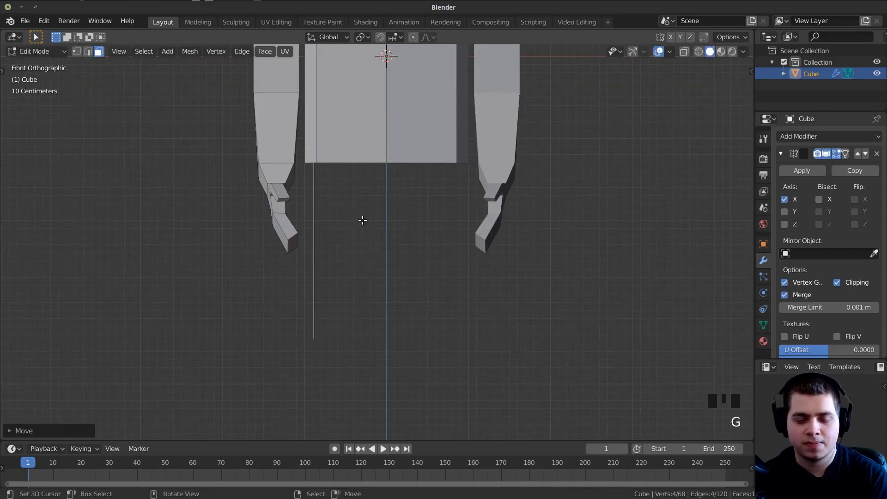
Extrude the duplicated face about 0.72 m inward to form a leg block and recalculate the whole mesh's normals.
key("e")
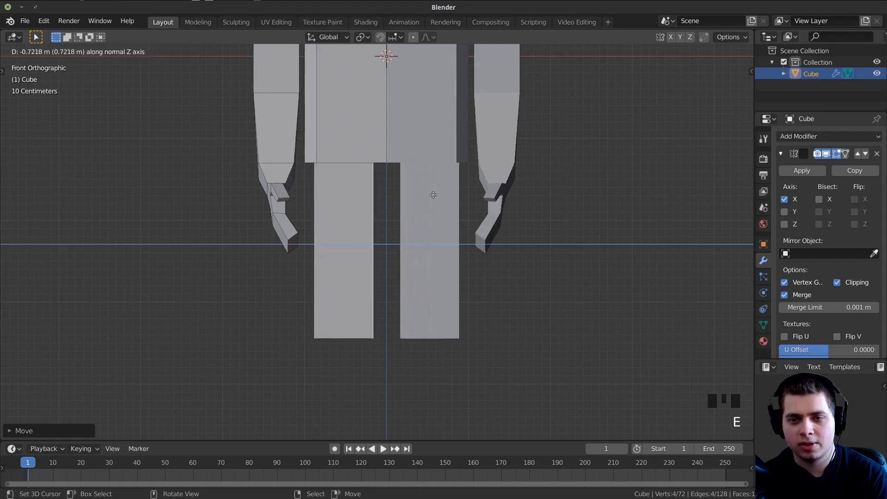
left_click(433, 196)
middle_click_drag(433, 196, 283, 291)
key("a")
key("a")
key("a")
key("shift+n")
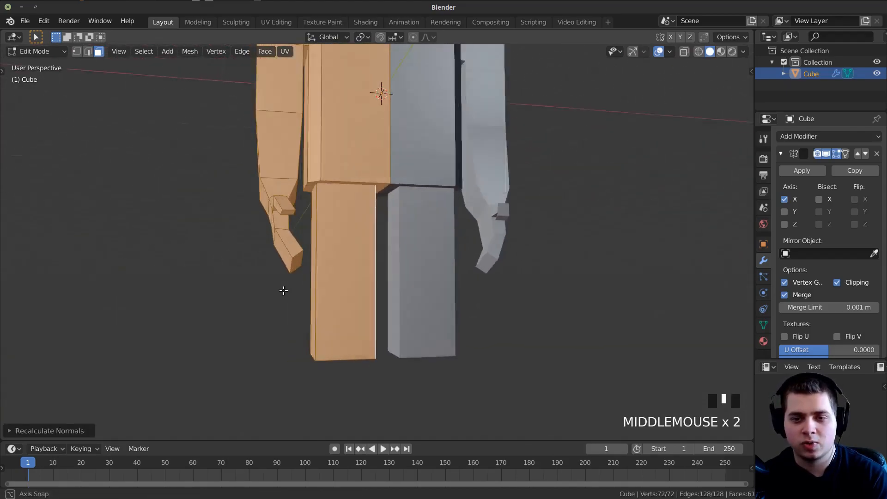
key("Tab")
key("Tab")
Select the whole leg block, scale it up slightly in front view and reposition it under the torso.
middle_click_drag(321, 353, 353, 311, "shift")
scroll(357, 333, "up", 1, "shift")
key("a")
middle_click_drag(342, 364, 337, 336, "shift")
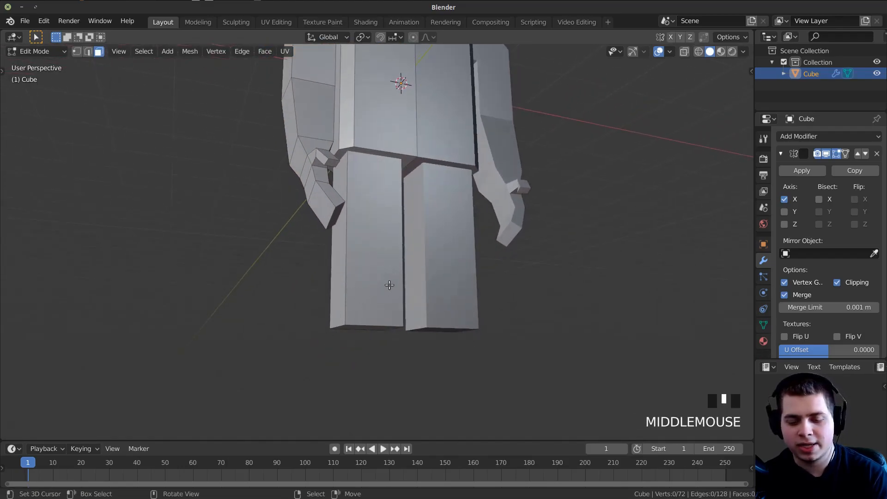
key("l")
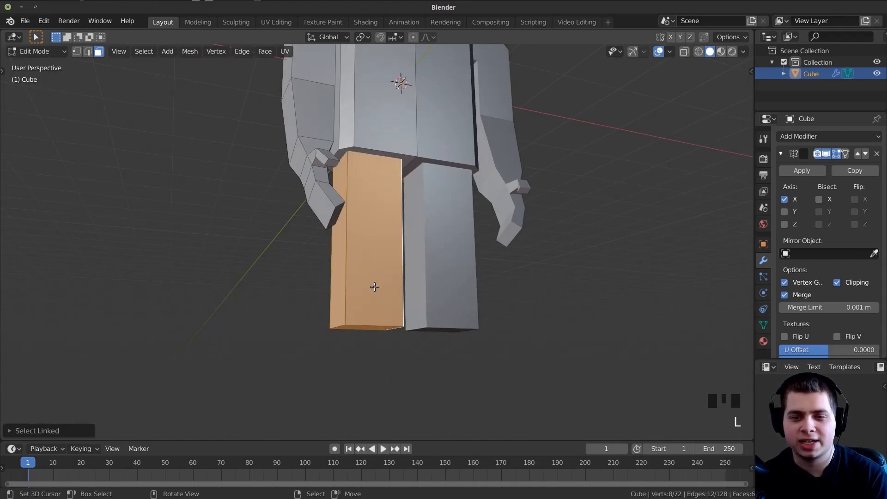
middle_click_drag(380, 252, 418, 178)
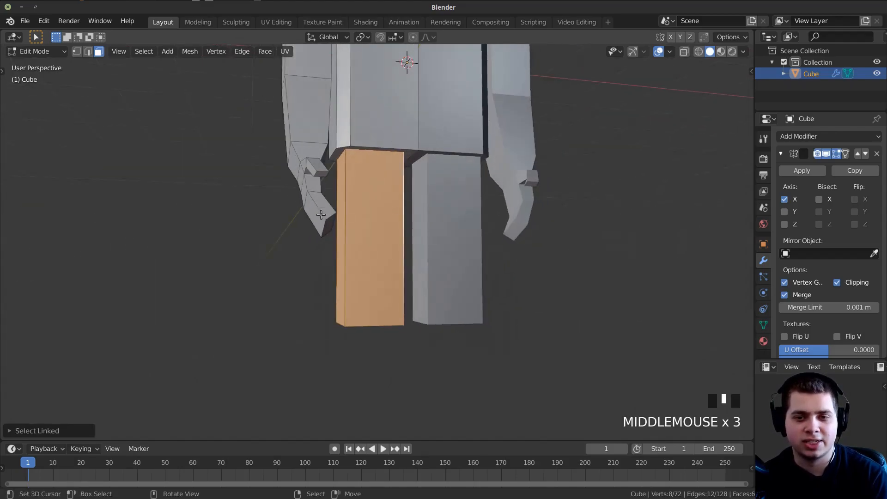
key("KP_1")
key("s")
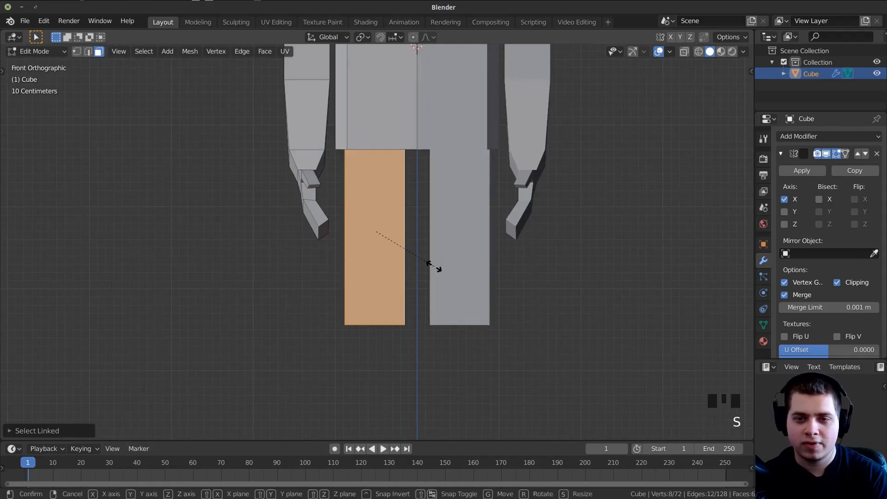
left_click(436, 257)
key("g")
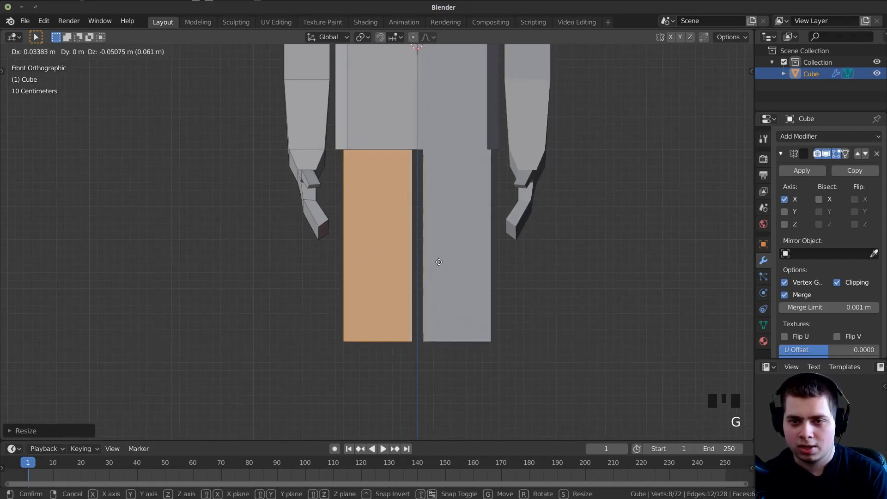
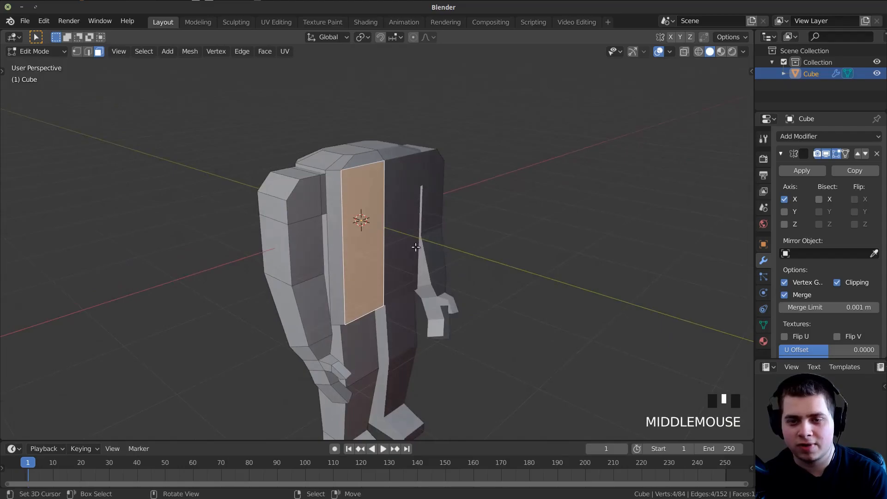
Try to inset the front torso face by about 0.33 m and extrude the inset face.
scroll(585, 342, "up", 2)
key("i")
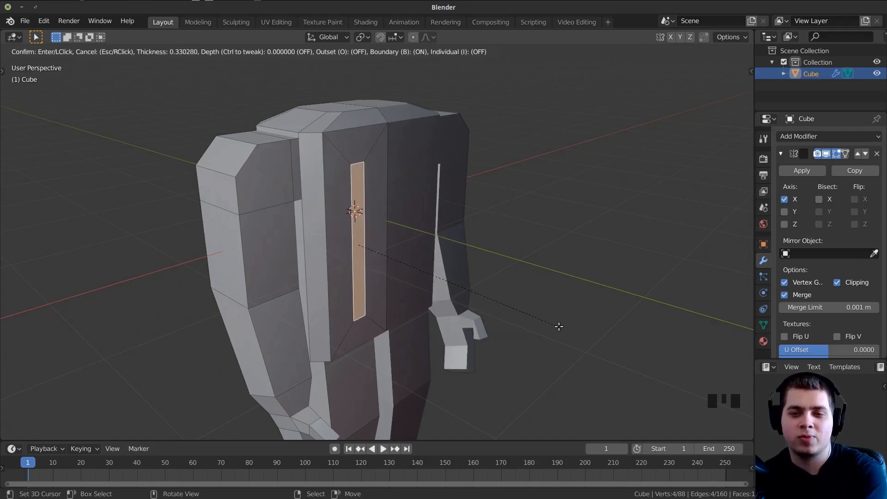
left_click(560, 326)
middle_click_drag(559, 327, 493, 320)
key("e")
left_click(588, 334)
key("ctrl+z")
key("ctrl+z")
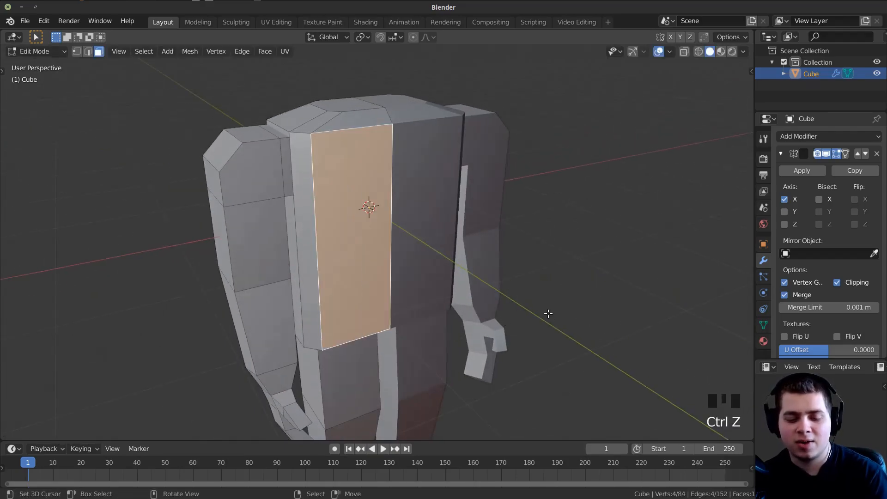
Inset the front torso face by about 0.35 m with Boundary off, keeping it joined at the mirror line.
key("b")
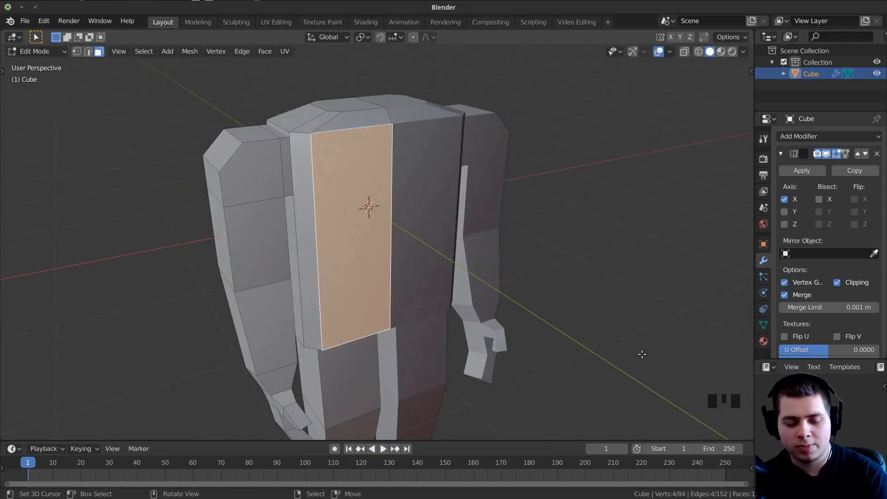
key("i")
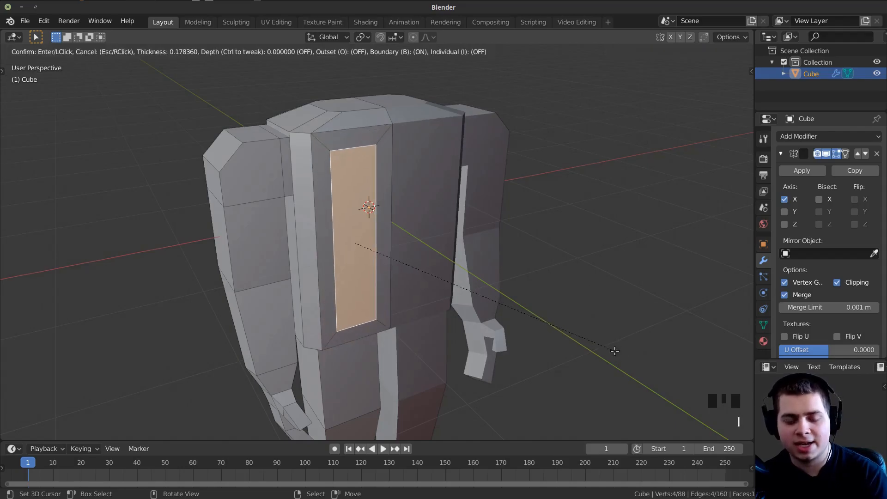
key("b")
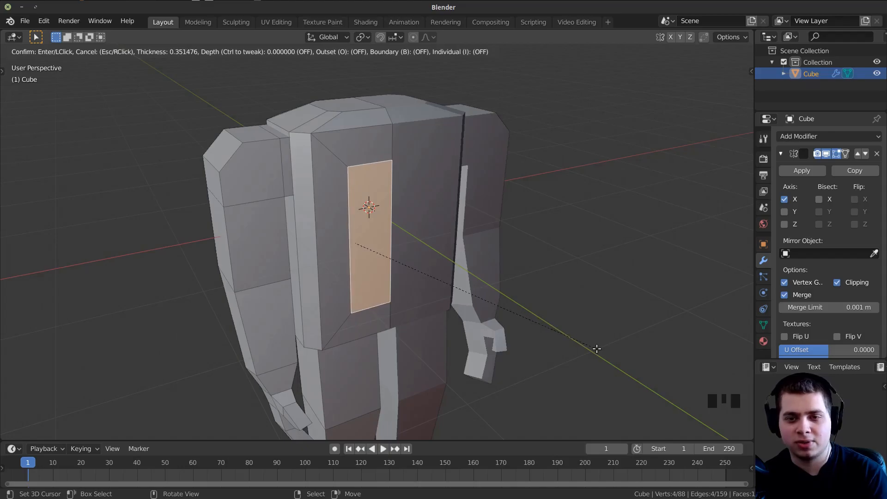
left_click(595, 346)
Scale down the inset chest face and move it about 0.2 m up along Z.
middle_click_drag(595, 347, 550, 337)
key("s")
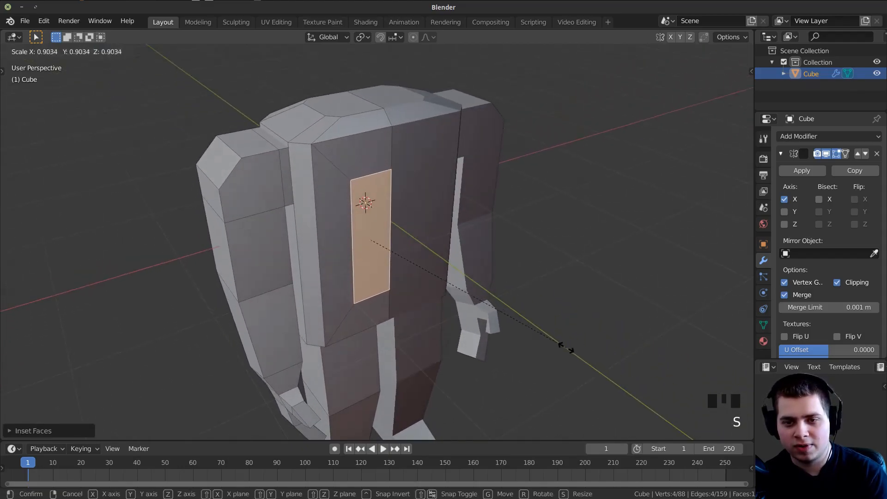
left_click(502, 314)
middle_click_drag(501, 315, 479, 291)
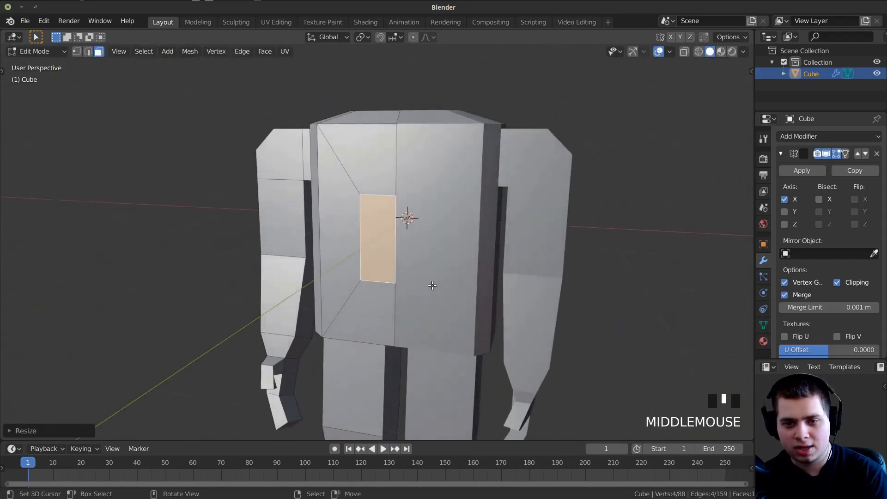
scroll(477, 290, "down", 1)
key("g")
key("z")
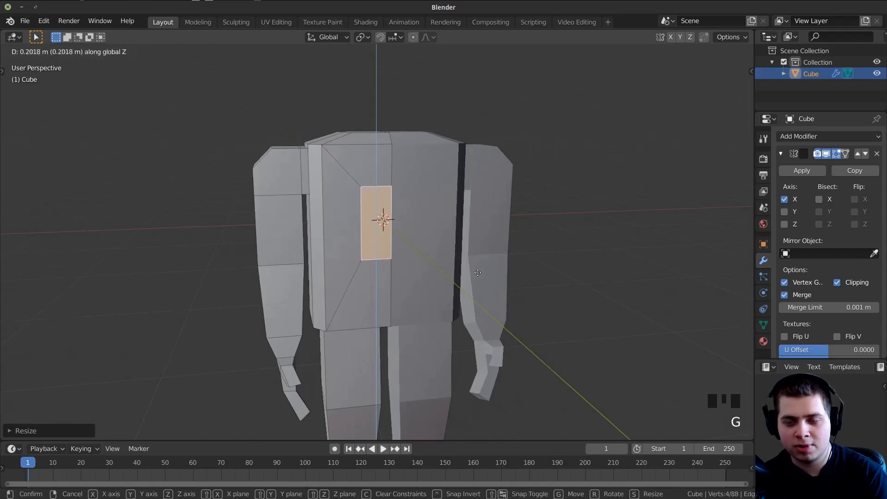
left_click(478, 270)
Move the inset chest face about 0.13 m forward along Y and check the chest's shape in Object Mode.
middle_click_drag(478, 271, 512, 277)
scroll(512, 278, "down", 2)
scroll(465, 255, "up", 3)
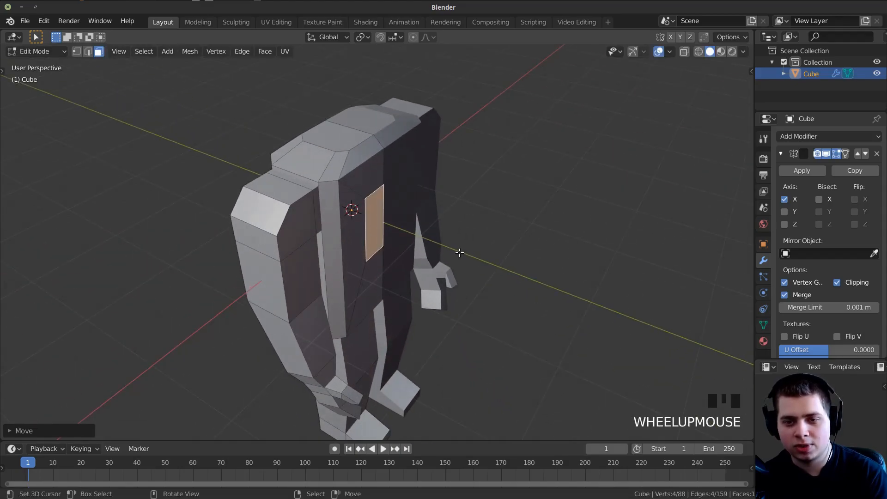
key("g")
key("y")
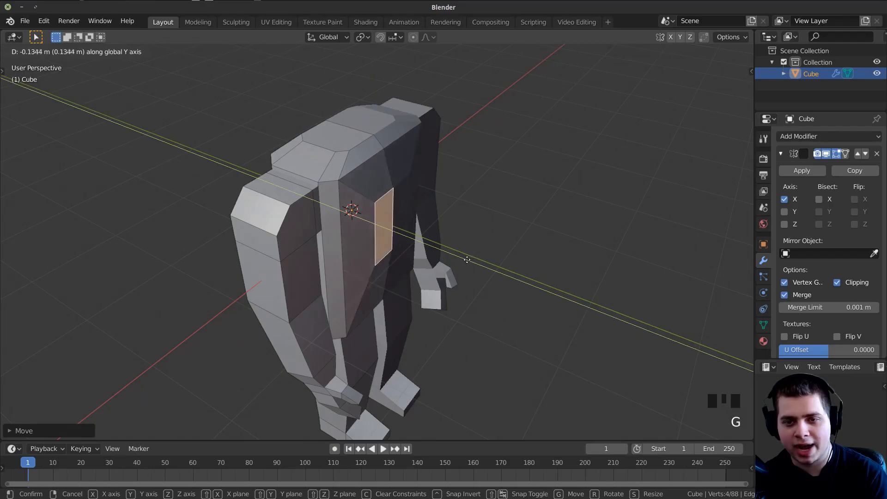
left_click(468, 260)
scroll(352, 210, "up", 2)
middle_click_drag(431, 237, 454, 173)
key("Tab")
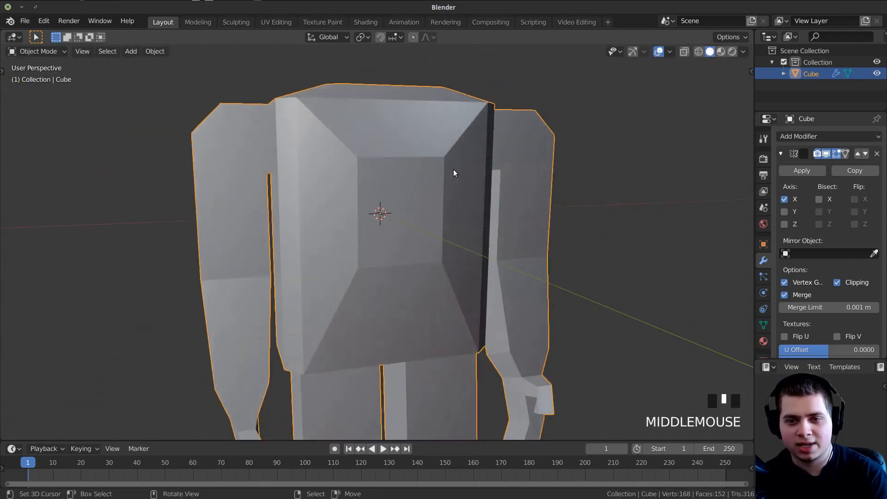
middle_click_drag(379, 247, 364, 216)
scroll(397, 237, "down", 5)
scroll(594, 289, "up", 3)
Scale the inset chest face down further and adjust its position along Y.
key("Tab")
middle_click_drag(595, 289, 601, 311)
scroll(600, 311, "up", 2)
key("s")
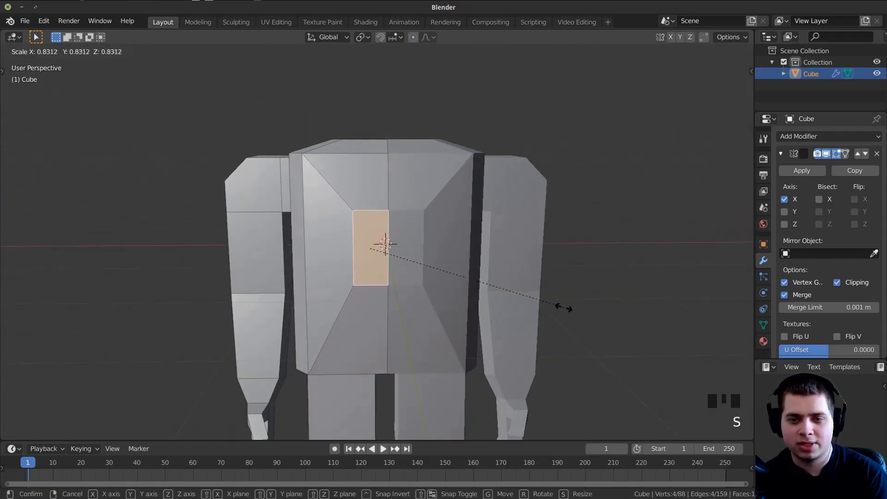
left_click(528, 298)
key("g")
key("y")
left_click(350, 261)
Examine the chest and overall body shape in Object Mode, and return to Edit Mode near the shoulder.
key("Tab")
middle_click_drag(351, 262, 399, 285)
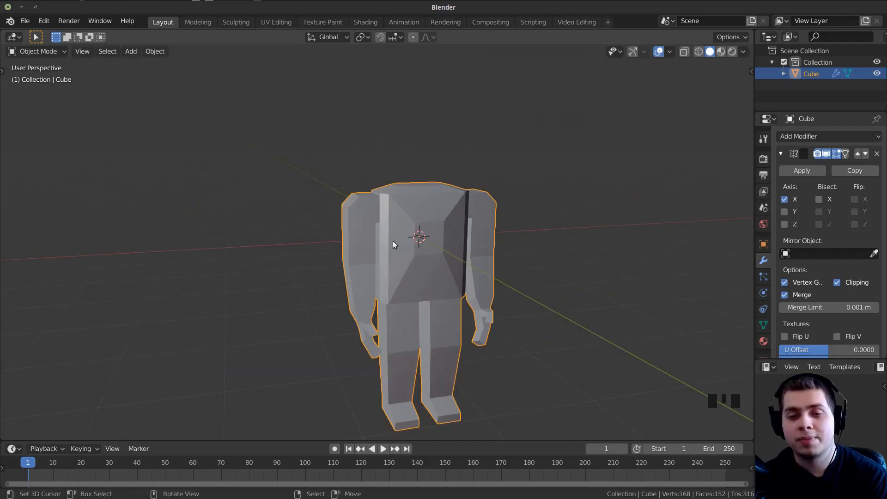
middle_click_drag(392, 241, 357, 237)
scroll(434, 238, "up", 2)
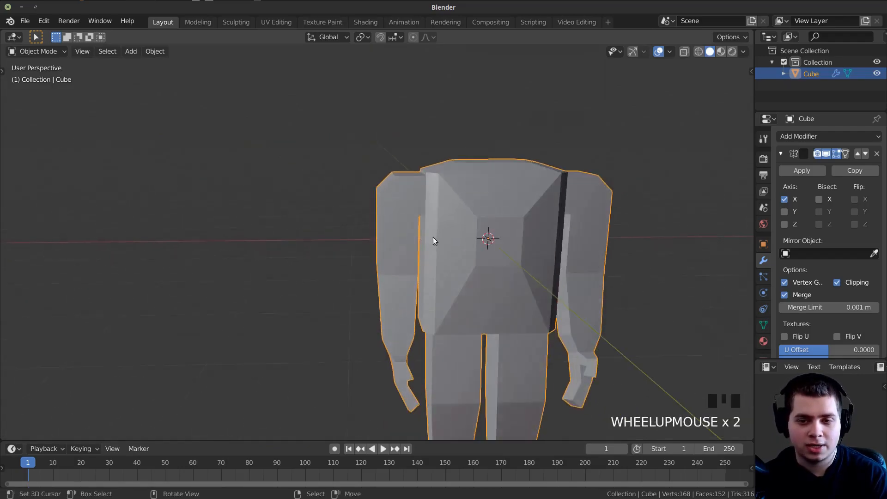
scroll(414, 239, "up", 2)
key("Tab")
scroll(425, 236, "up", 1)
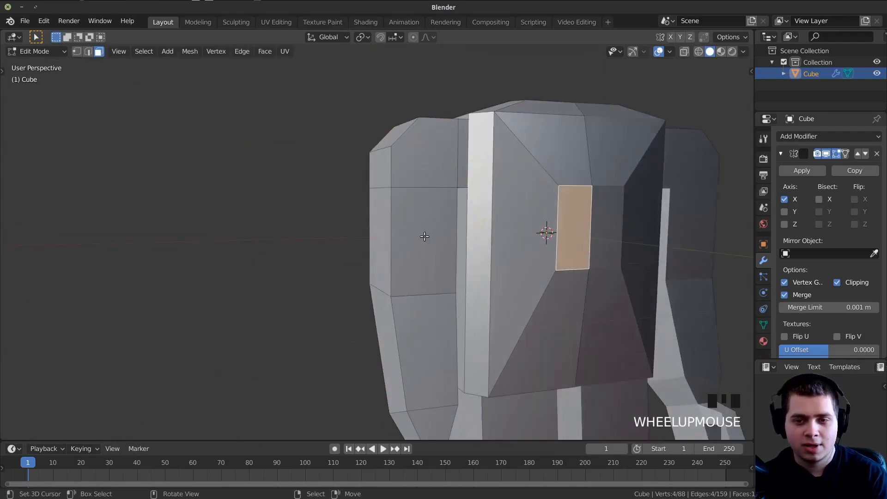
Clear the selection and add a loop cut around the upper arm, slid close below the existing shoulder edge loop.
key("alt+a")
scroll(434, 245, "up", 1)
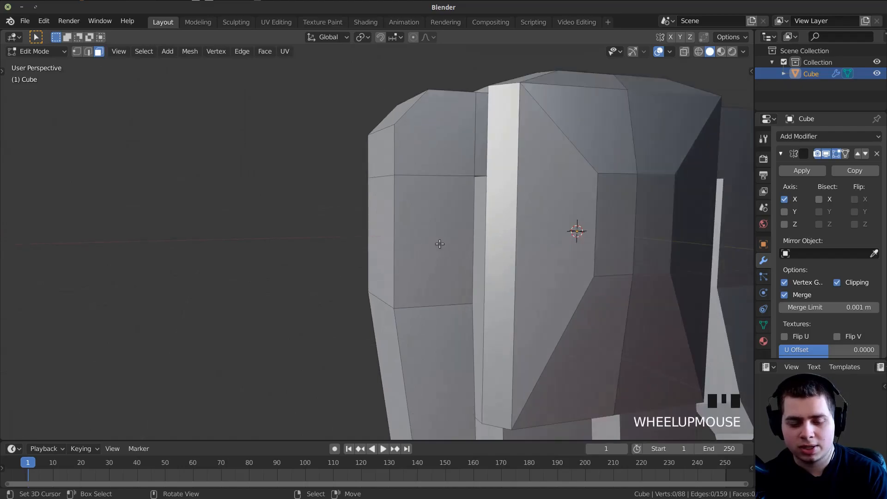
key("ctrl+r")
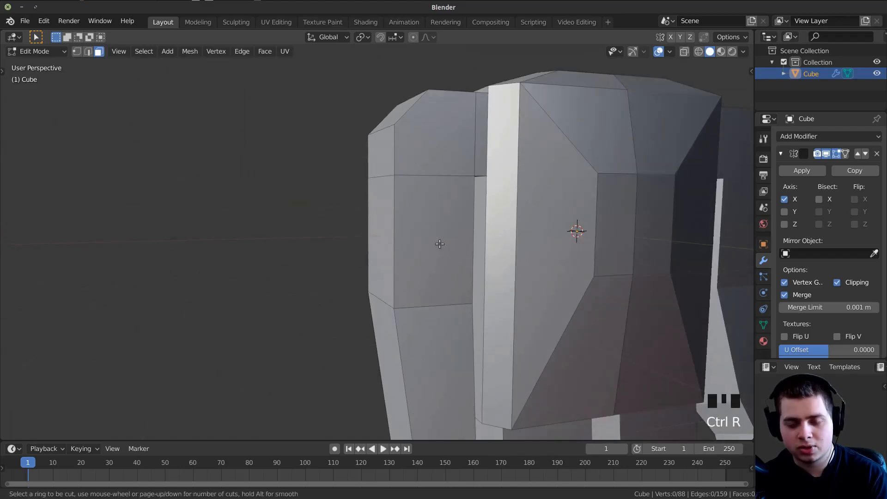
left_click(394, 239)
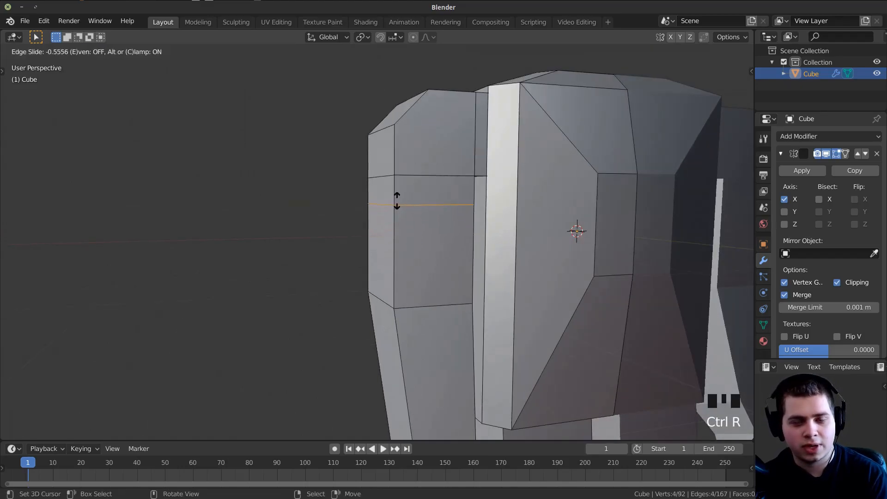
left_click(397, 193)
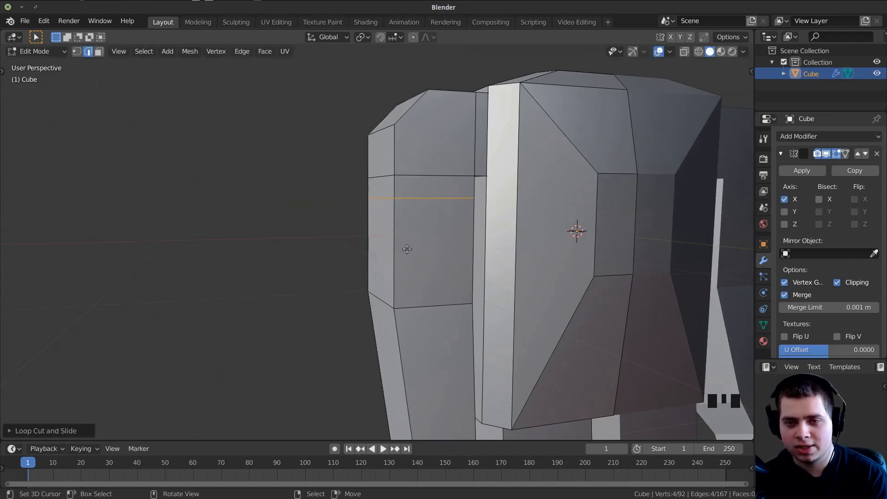
Try selecting the narrow ring of faces around the upper arm and clear the selection.
middle_click_drag(407, 250, 407, 185, "shift")
key("1")
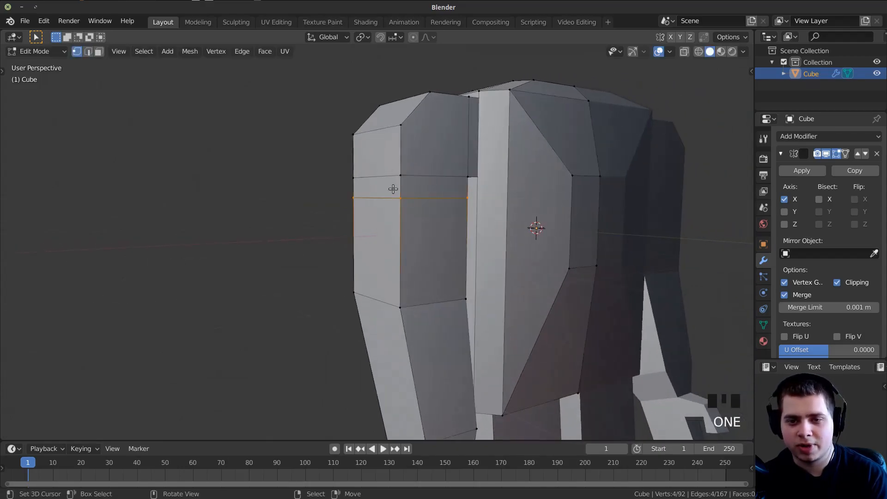
right_click(402, 188, "alt")
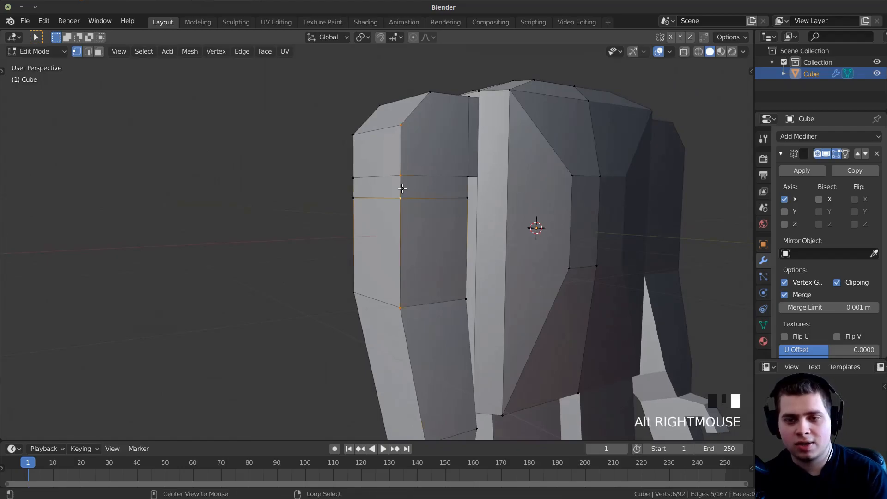
key("3")
right_click(406, 192, "alt")
right_click(402, 193, "alt")
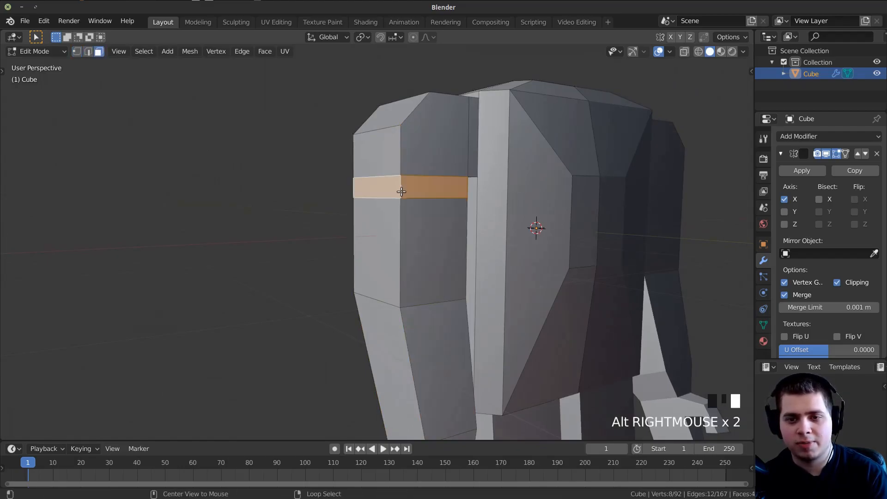
middle_click_drag(354, 190, 345, 329)
key("a")
Add a loop cut at the wrist, slid close below the edge where the forearm ends.
scroll(345, 328, "up", 2)
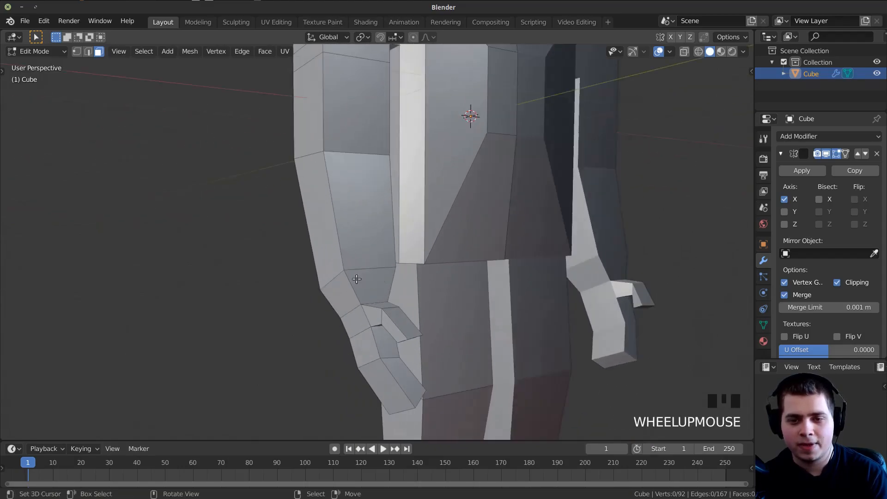
scroll(357, 291, "up", 1)
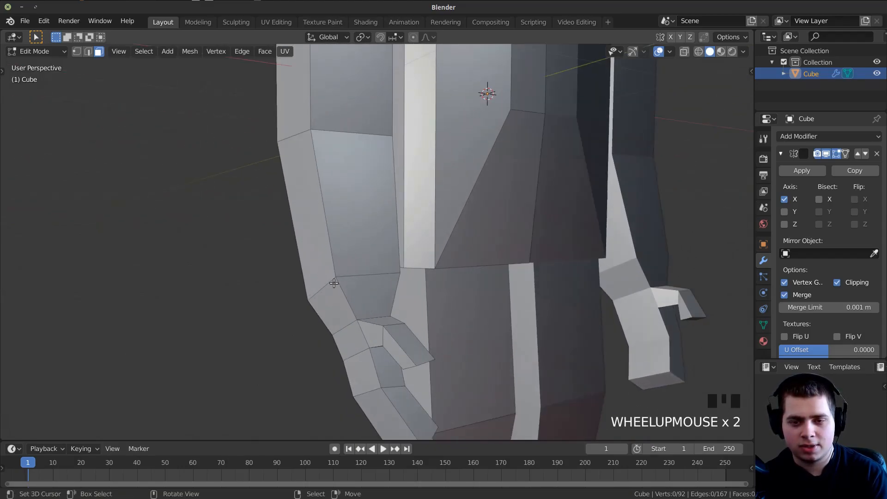
key("ctrl+r")
left_click(354, 299)
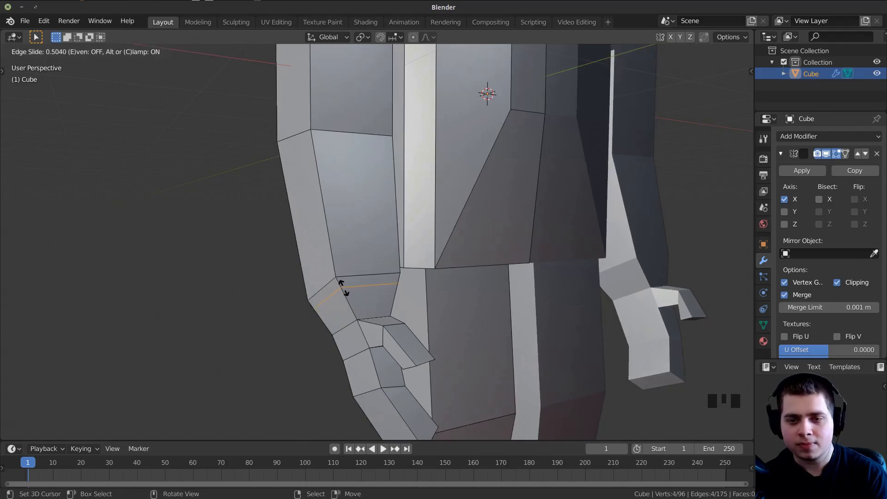
left_click(343, 288)
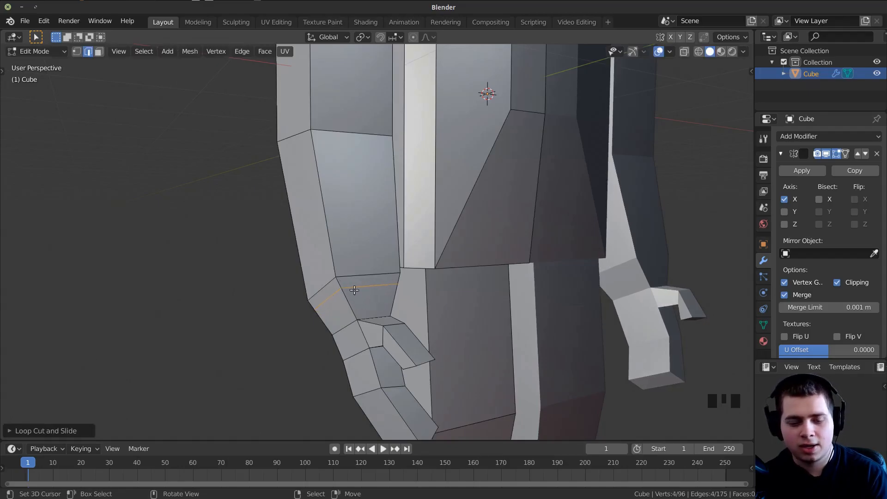
Select only the narrow ring of faces around the wrist in face select mode.
key("3")
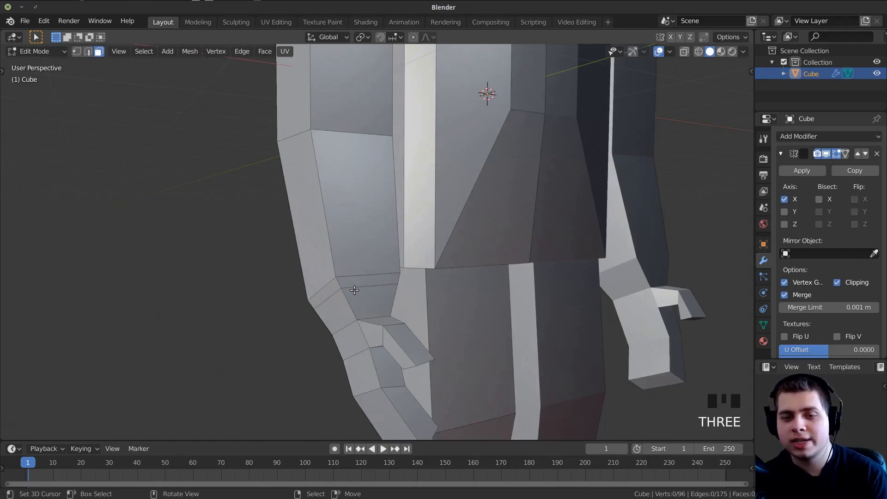
right_click(339, 281, "alt")
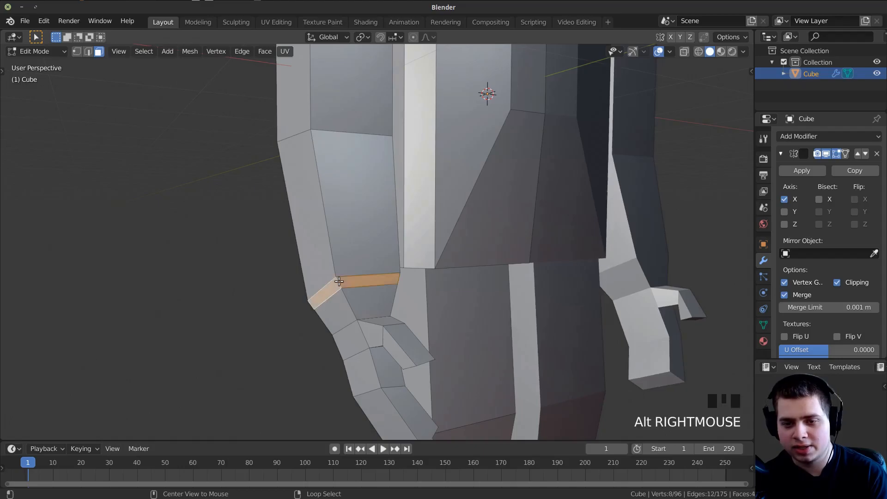
right_click(342, 278, "alt")
right_click(341, 285, "alt")
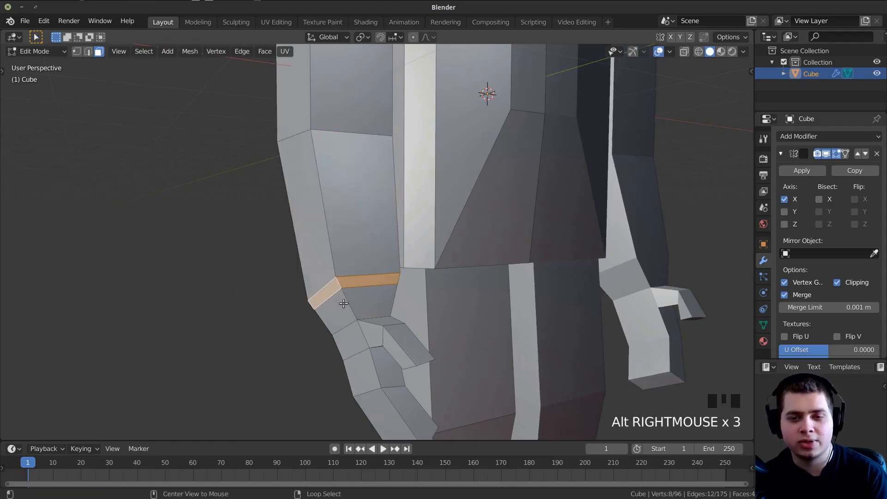
right_click(348, 323, "alt")
scroll(349, 127, "down", 5)
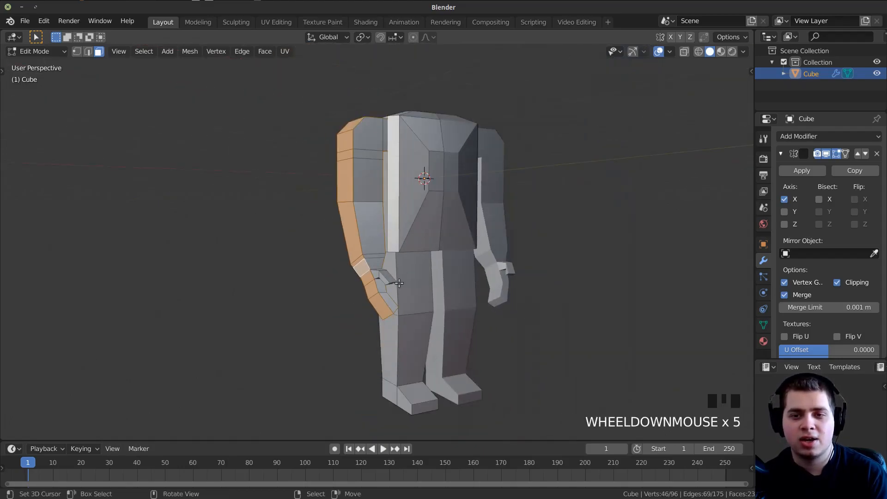
scroll(399, 283, "up", 6)
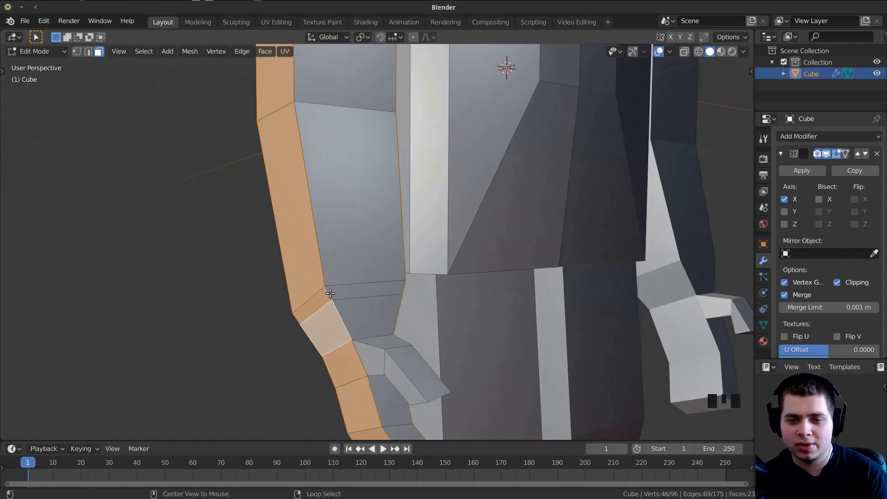
right_click(296, 306, "alt")
middle_click_drag(319, 274, 443, 320)
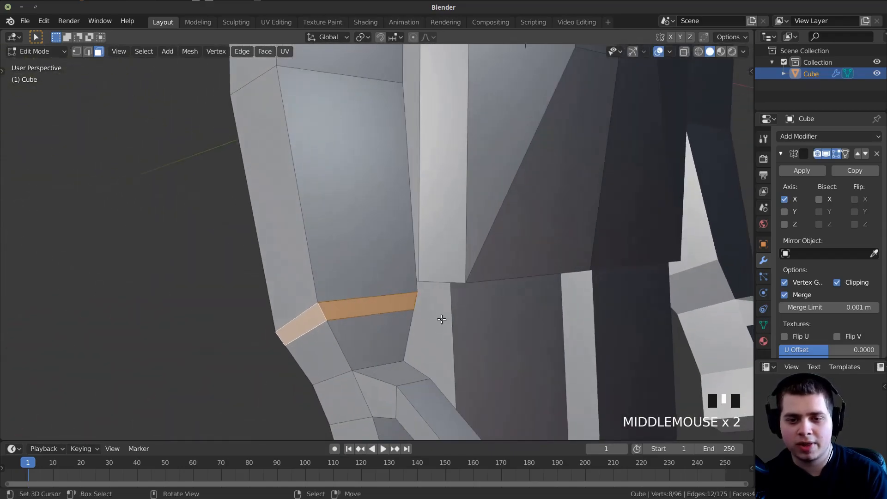
scroll(463, 337, "up", 1)
scroll(467, 339, "down", 1)
Extrude the wrist ring slightly, scale it up by about 1.1 into a cuff, and check the body in Object Mode.
key("e")
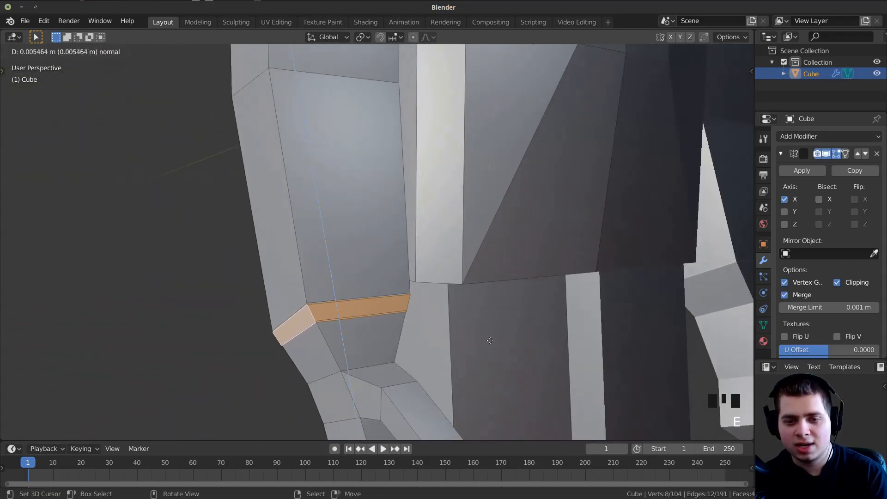
left_click(500, 341)
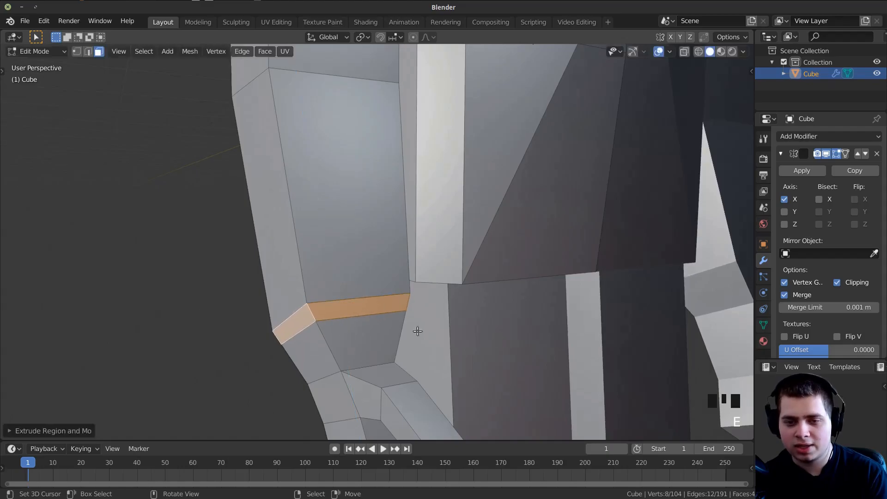
key("s")
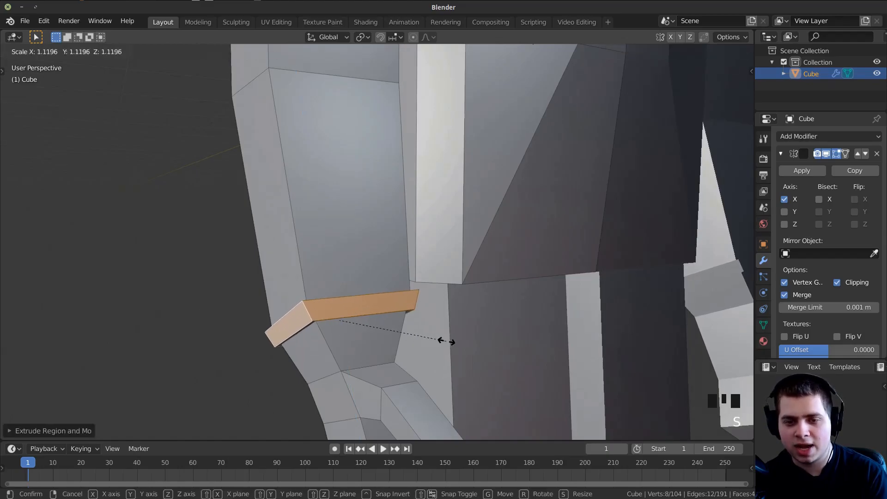
left_click(442, 339)
key("Tab")
scroll(442, 338, "down", 8)
middle_click_drag(442, 338, 358, 276)
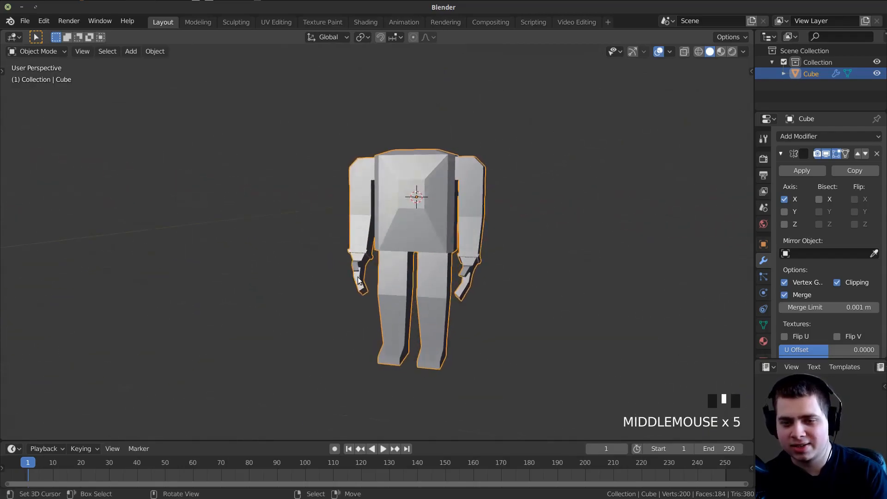
Select all vertices of the cuff and hand in front wireframe view in Edit Mode.
key("KP_1")
scroll(420, 254, "up", 5)
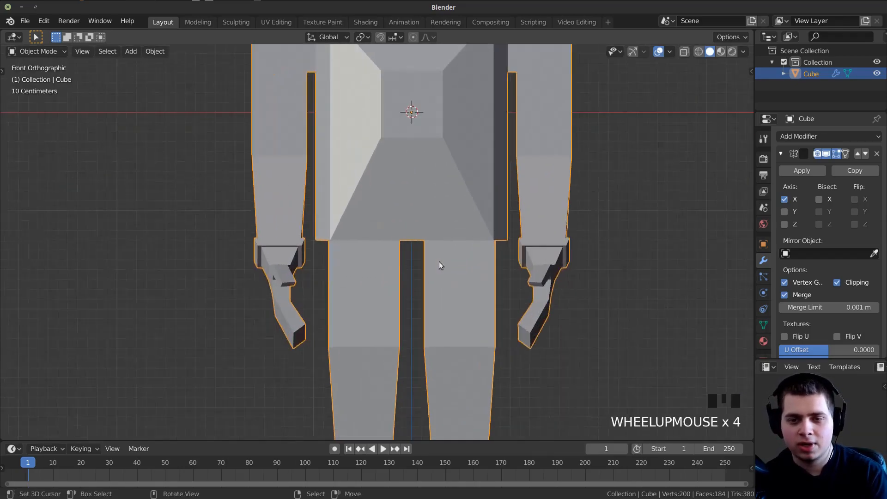
key("Tab")
mouse_move(345, 316)
middle_mouse_down("shift")
mouse_move(392, 288)
mouse_move(450, 272)
middle_mouse_up("shift")
key("z")
scroll(339, 272, "up", 1)
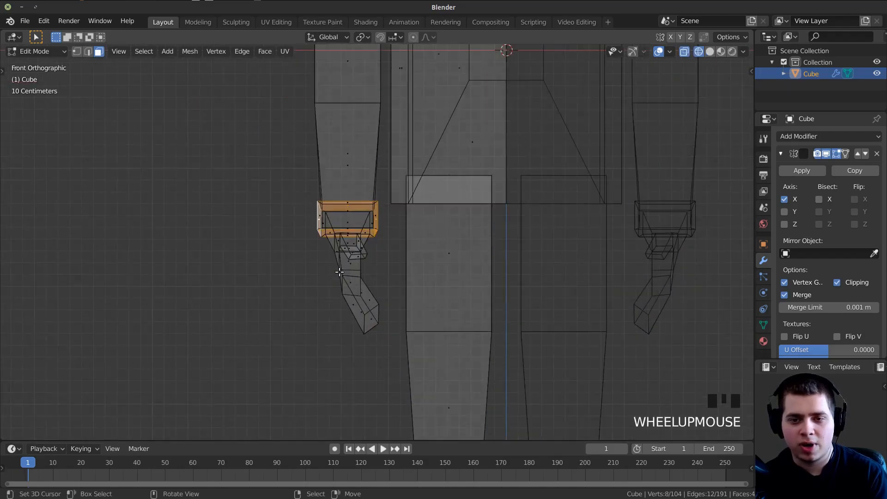
scroll(467, 307, "up", 1)
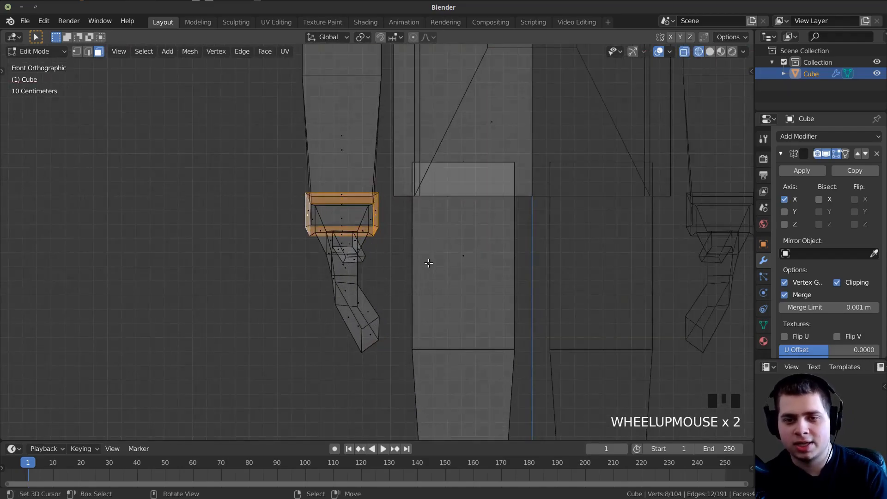
key("1")
key("b")
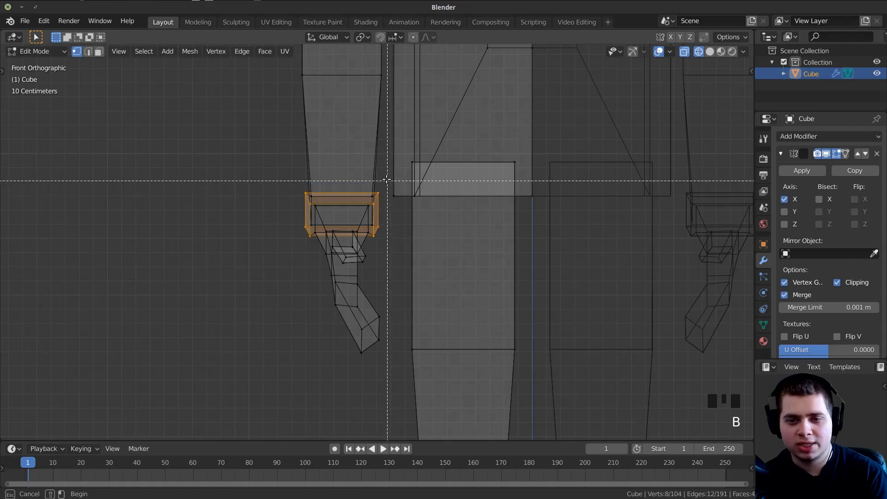
left_click_drag(387, 179, 253, 366)
middle_click_drag(254, 366, 208, 365, "shift")
scroll(434, 341, "down", 3)
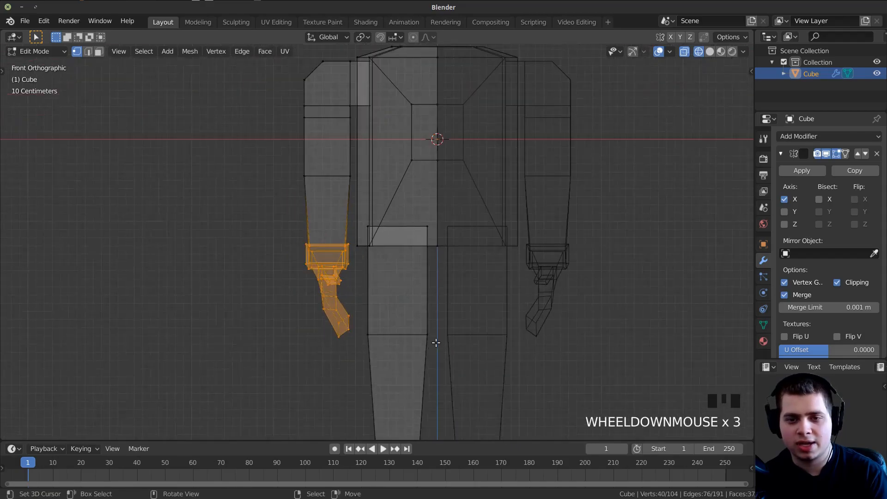
Scale the cuff and hand down slightly, move them up toward the forearm, and check the result in solid Object Mode.
key("s")
left_click(418, 341)
key("g")
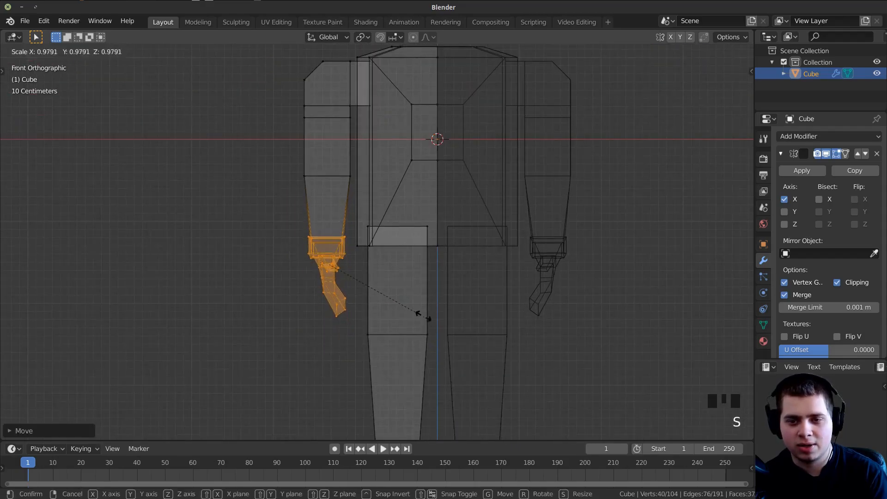
left_click(419, 308)
key("Tab")
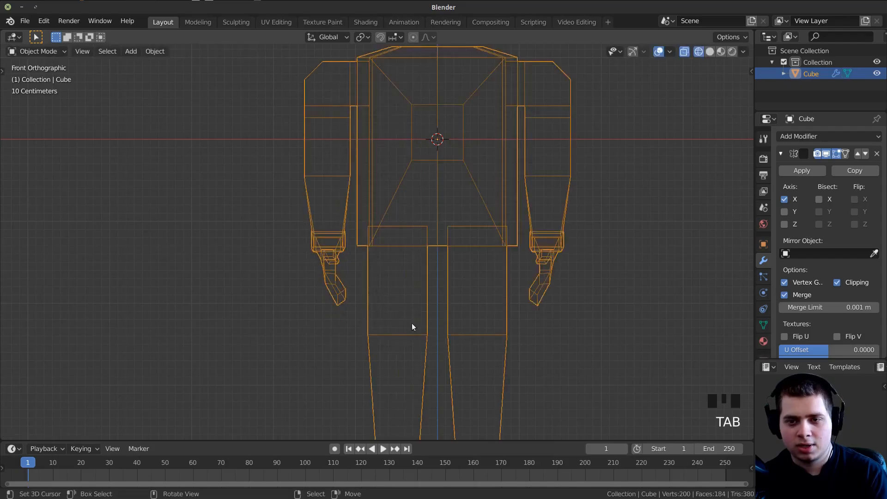
middle_click_drag(412, 323, 529, 332)
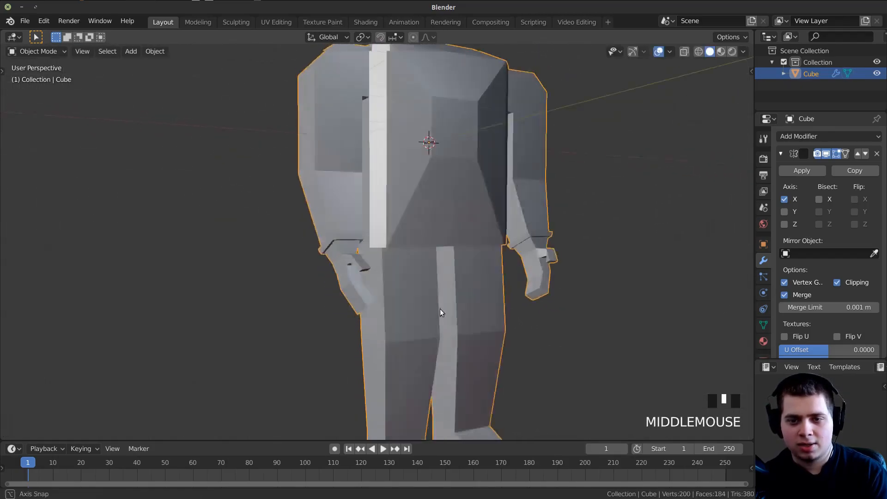
middle_click_drag(440, 309, 486, 337)
Add two loop cuts around the thigh in Edit Mode, one near its middle and another a little below.
key("Tab")
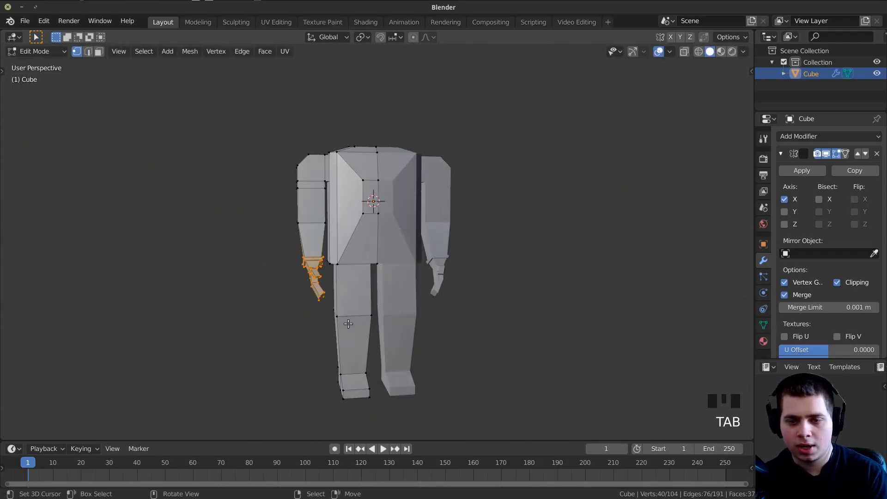
middle_click_drag(370, 296, 339, 300, "shift")
scroll(381, 292, "up", 2)
key("alt+a")
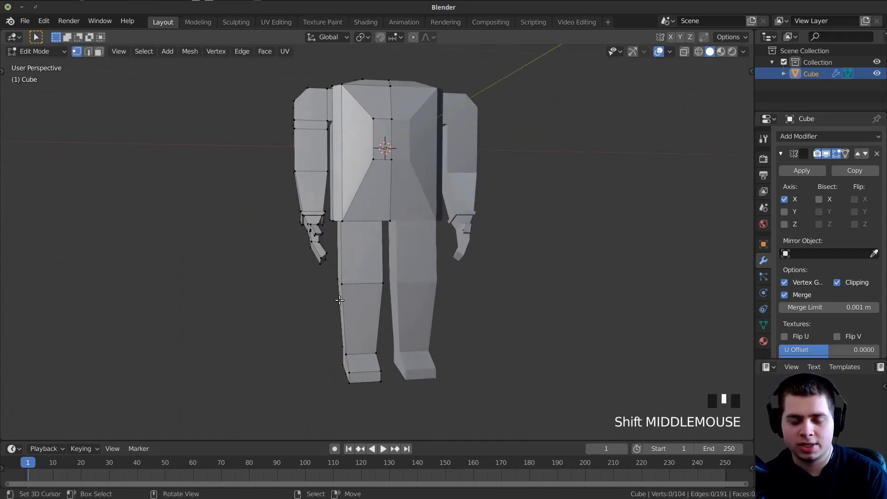
key("ctrl+r")
left_click(344, 266)
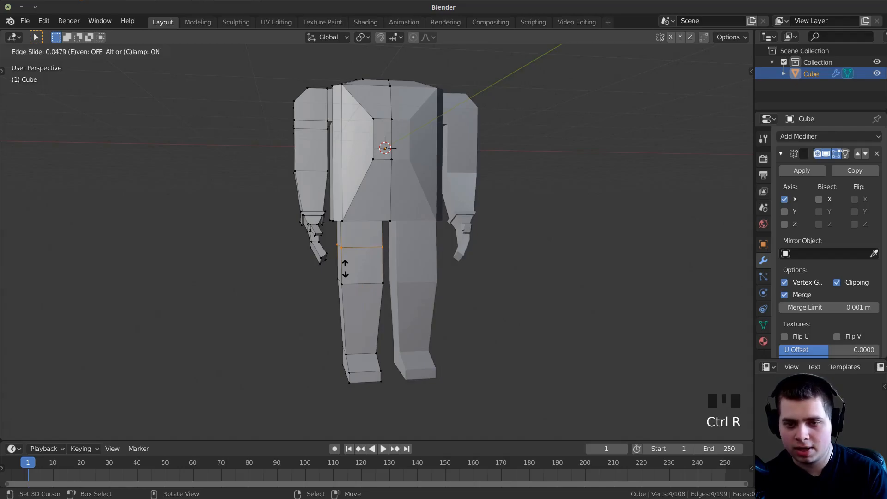
left_click(345, 268)
key("ctrl+r")
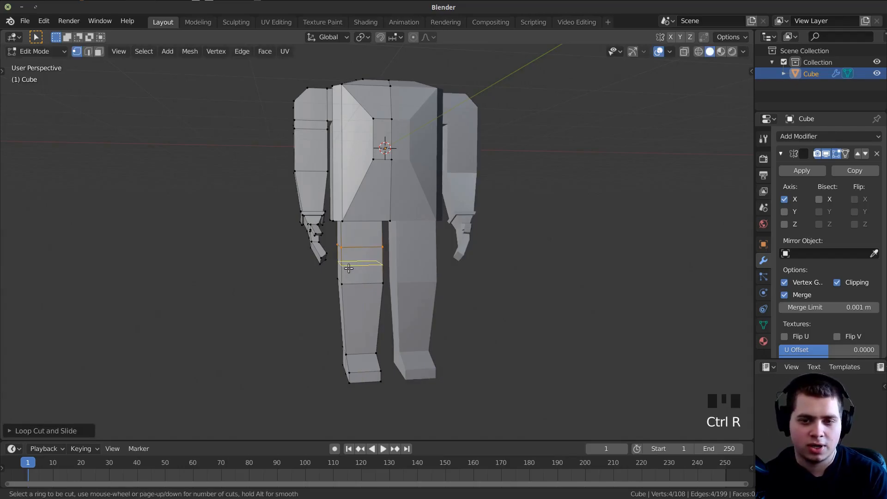
left_click(349, 269)
left_click(351, 262)
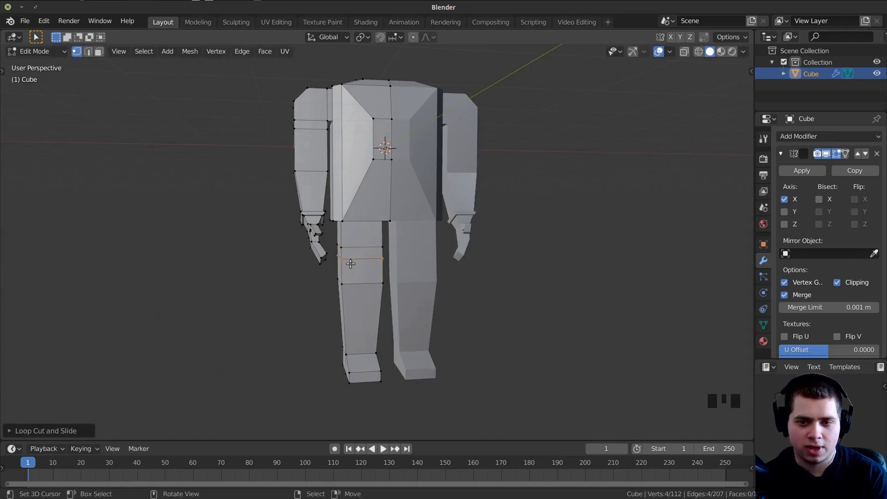
Examine the whole character's shape and proportions in Object Mode.
middle_click_drag(350, 262, 418, 272)
scroll(352, 263, "up", 3)
scroll(370, 255, "down", 4)
key("Tab")
scroll(413, 283, "down", 2)
scroll(394, 196, "up", 1)
scroll(411, 230, "down", 3)
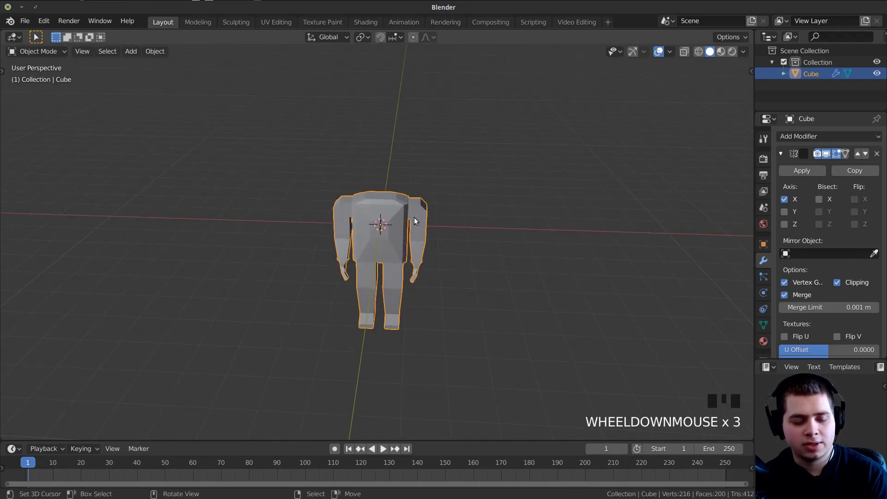
Reset the 3D cursor to the world origin in Object Mode.
middle_click_drag(414, 220, 433, 188)
scroll(434, 203, "up", 2)
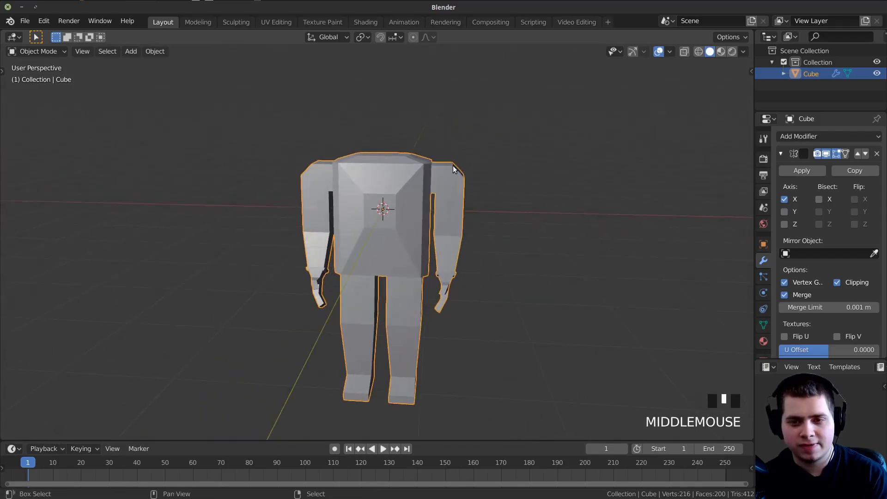
key("shift+c")
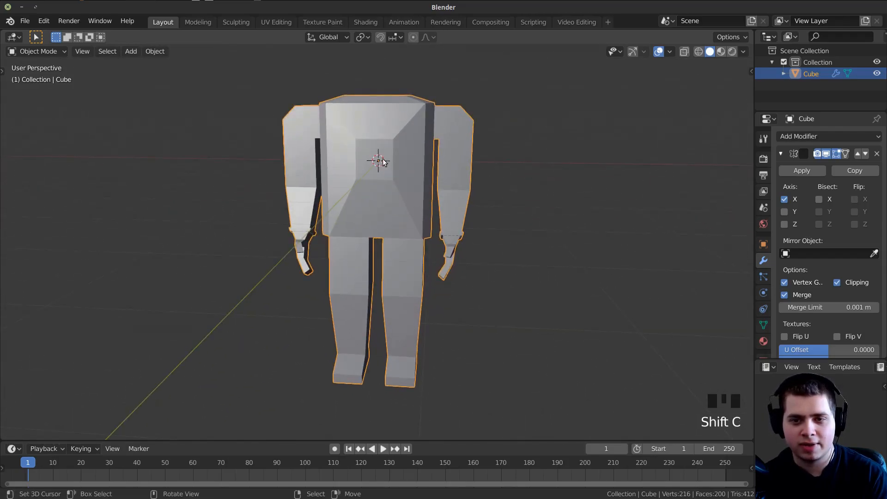
left_click(594, 137)
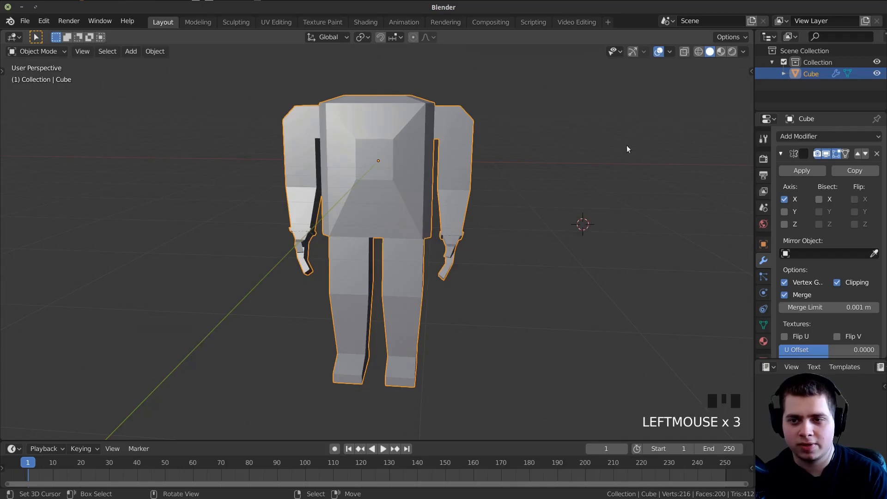
key("shift+c")
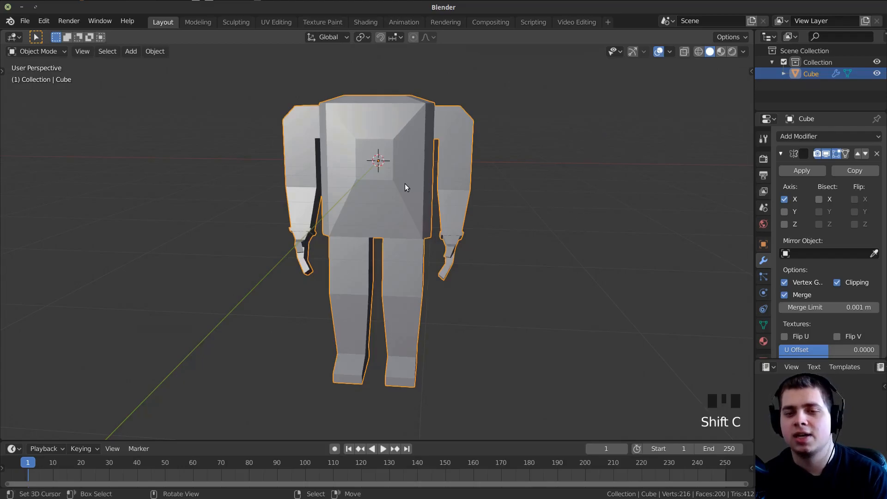
Add an ico sphere at the world origin and raise its subdivisions by one level.
key("shift+a")
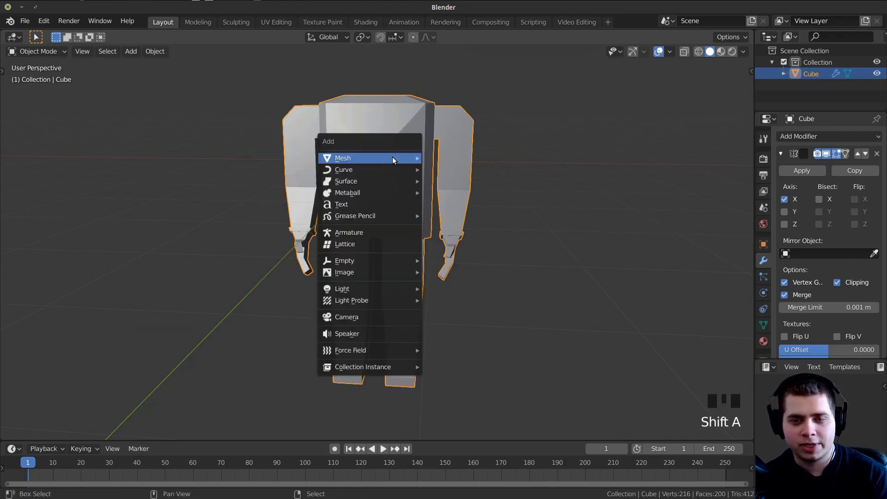
mouse_move(392, 158)
left_click(461, 203)
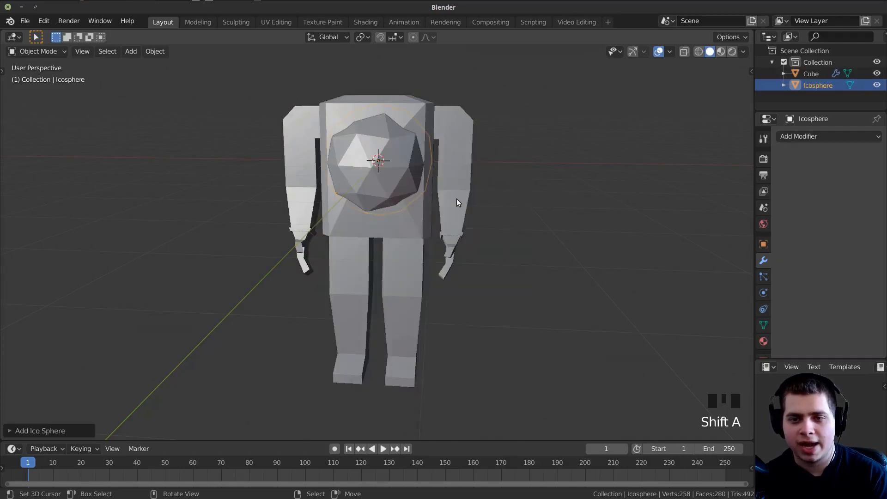
left_click(50, 430)
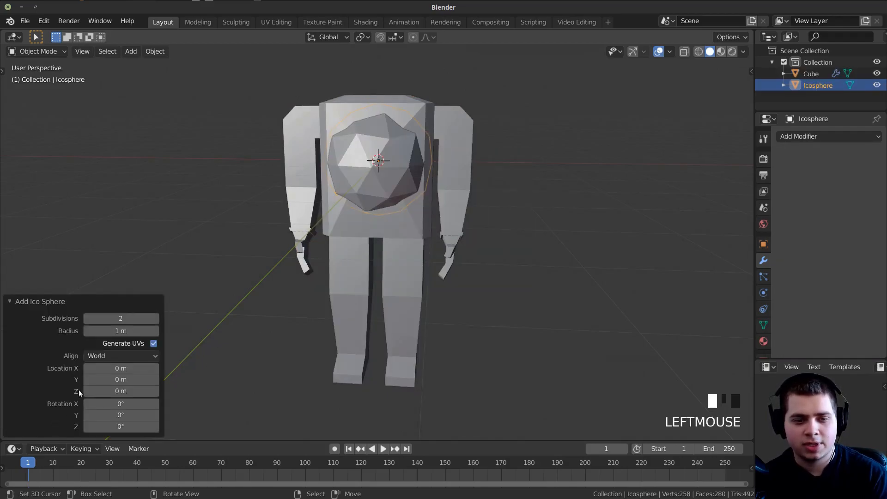
left_click(153, 318)
left_click(39, 302)
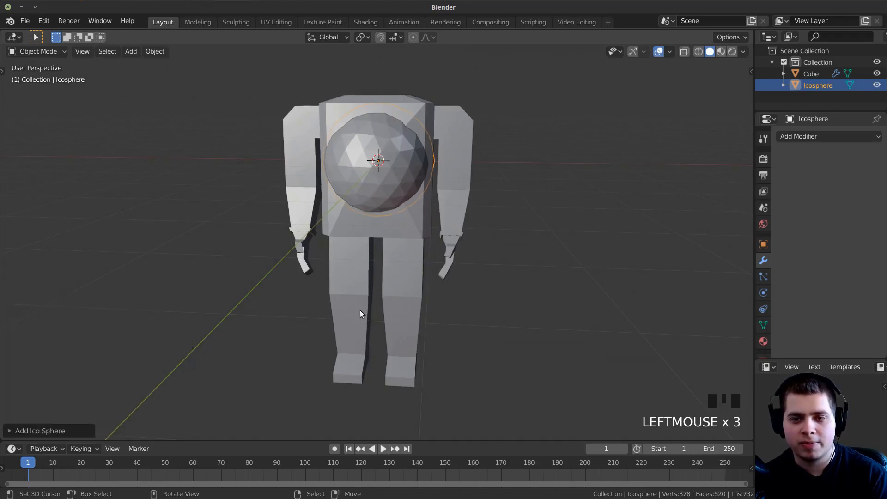
In front view, move the ico sphere straight up along Z by about 2 m to sit above the torso as a head.
key("KP_1")
middle_click_drag(360, 311, 453, 370, "shift")
scroll(456, 326, "up", 3)
scroll(457, 326, "down", 3)
middle_click_drag(459, 334, 471, 384, "shift")
key("g")
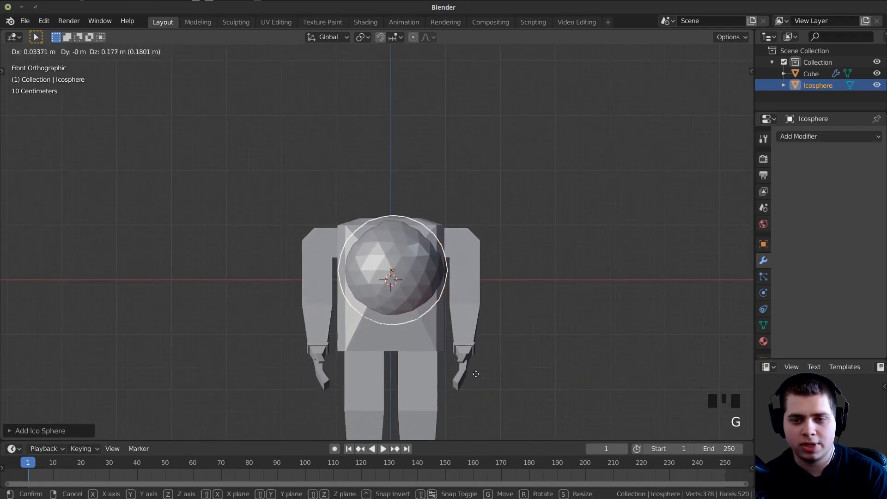
key("z")
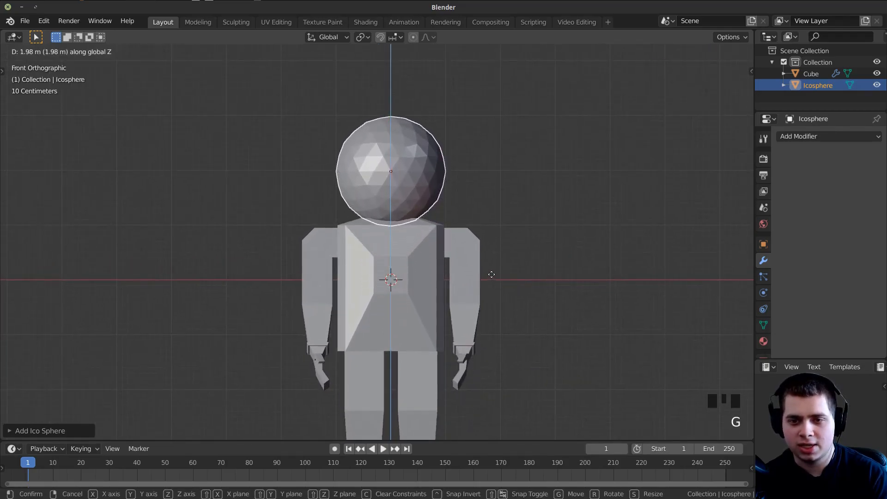
left_click(491, 272)
Scale the head sphere down slightly in two passes until it suits the body's proportions.
key("s")
left_click(609, 280)
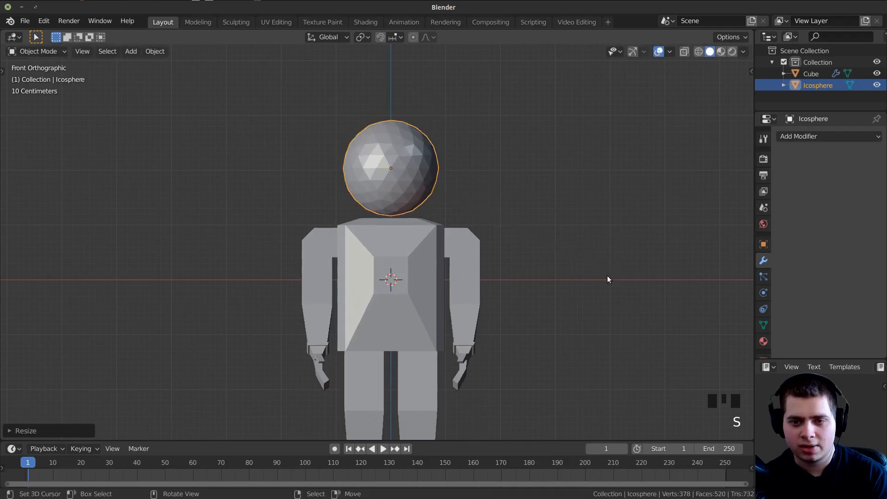
middle_click_drag(413, 221, 440, 245, "shift")
scroll(515, 223, "down", 2)
key("s")
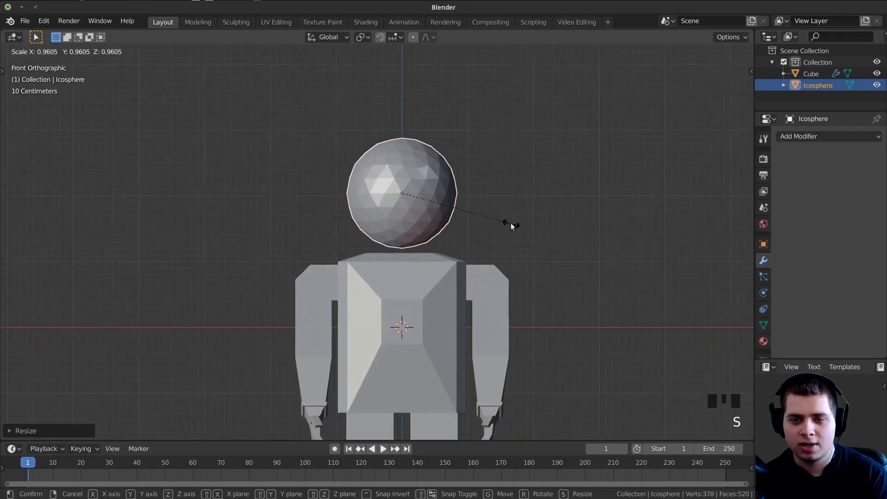
left_click(509, 224)
Enter Edit Mode on the head sphere, use face selection and deselect all faces.
scroll(378, 245, "up", 2)
scroll(412, 248, "down", 1, "shift")
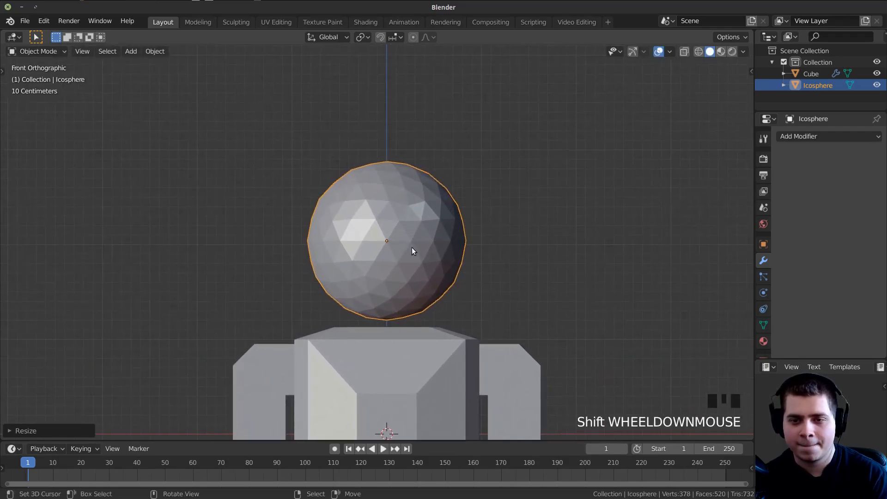
key("Tab")
scroll(409, 213, "up", 2)
key("3")
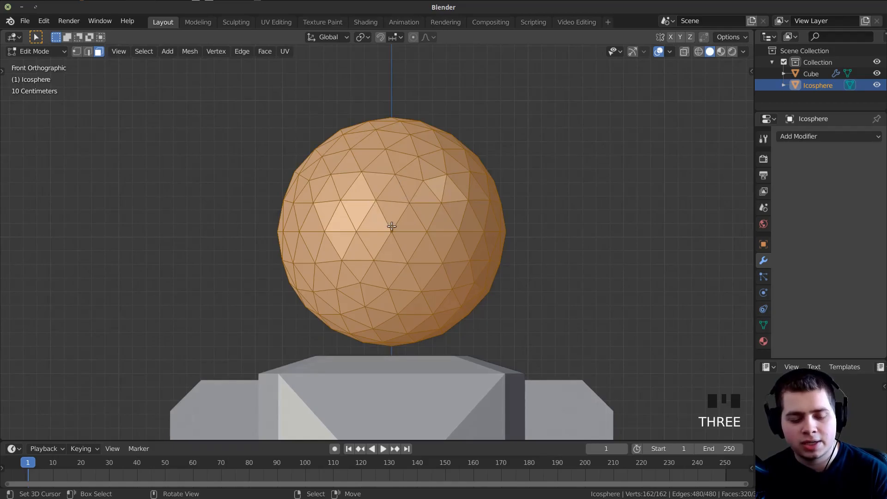
key("alt+a")
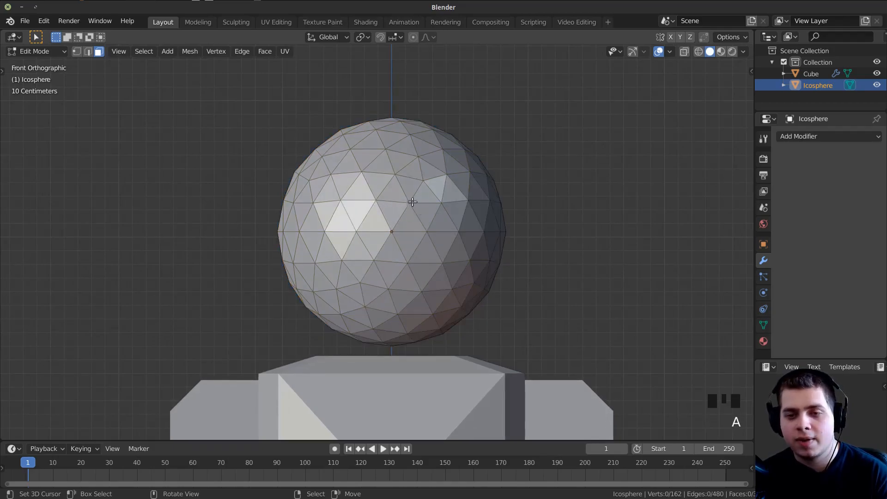
Circle-select a large patch of faces across the front of the head as the face area.
key("c")
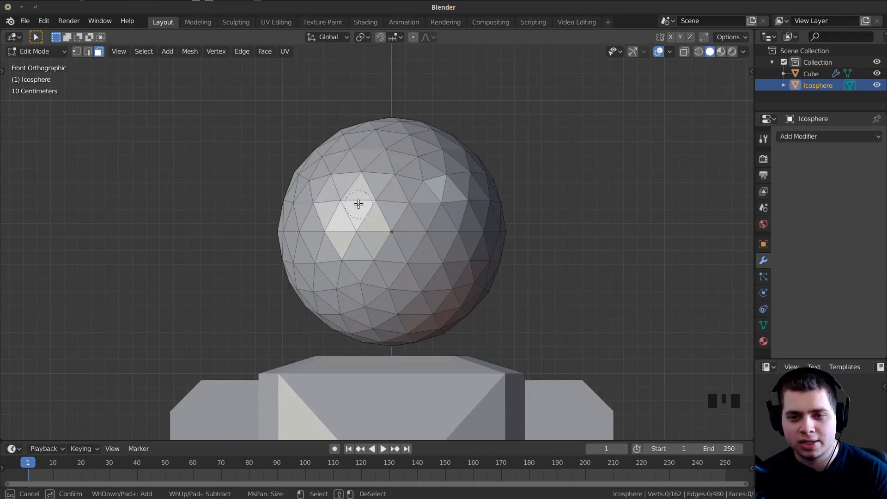
middle_click_drag(359, 200, 419, 192)
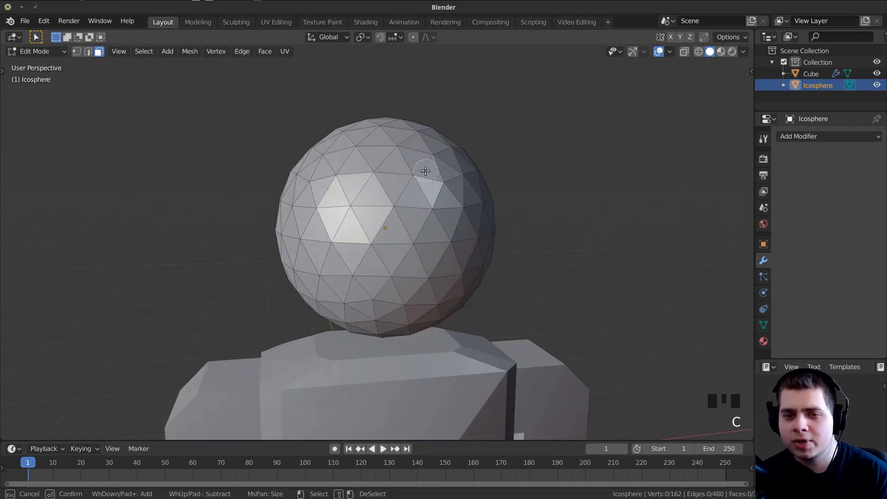
mouse_move(426, 171)
left_mouse_down()
mouse_move(345, 167)
mouse_move(333, 176)
mouse_move(347, 226)
mouse_move(397, 278)
mouse_move(436, 268)
mouse_move(434, 182)
left_mouse_up()
mouse_move(434, 182)
middle_mouse_down()
mouse_move(396, 182)
mouse_move(441, 159)
middle_mouse_up()
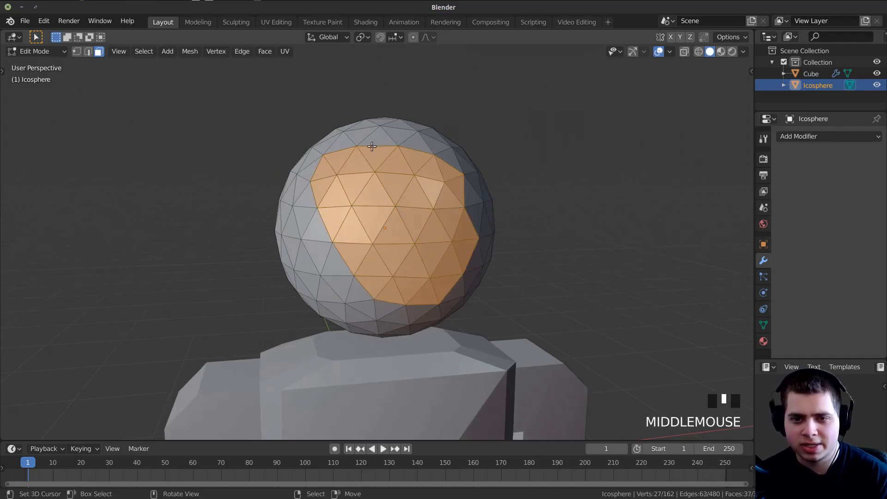
middle_click_drag(417, 297, 366, 259)
middle_click_drag(388, 306, 387, 255)
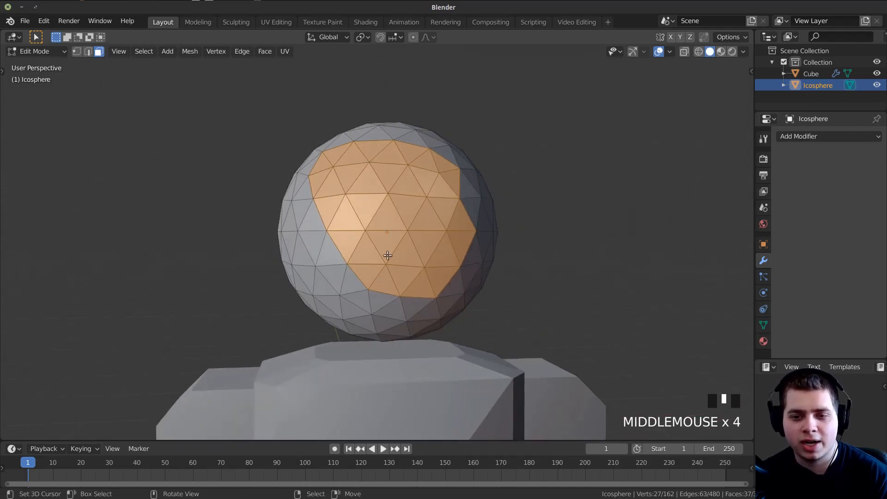
Extend the face-area selection with the adjoining faces along its unselected side and lower edge.
middle_click_drag(400, 218, 377, 229)
scroll(383, 233, "down", 1)
scroll(376, 229, "up", 1)
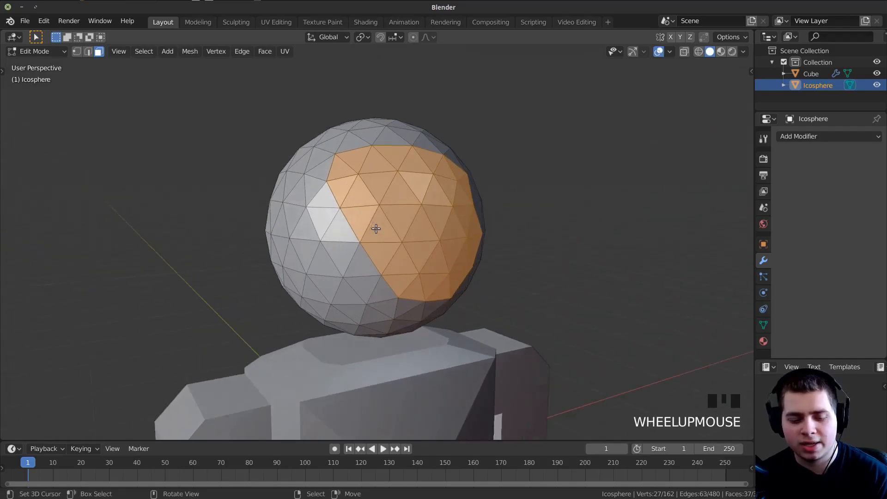
key("c")
mouse_move(324, 177)
left_mouse_down()
mouse_move(345, 232)
mouse_move(389, 283)
mouse_move(418, 293)
left_mouse_up()
right_click(418, 293)
Try extending the selection onto the forehead faces above the face area, and deselect those extra faces again.
mouse_move(418, 293)
middle_mouse_down()
mouse_move(380, 271)
mouse_move(400, 156)
middle_mouse_up()
key("c")
key("c")
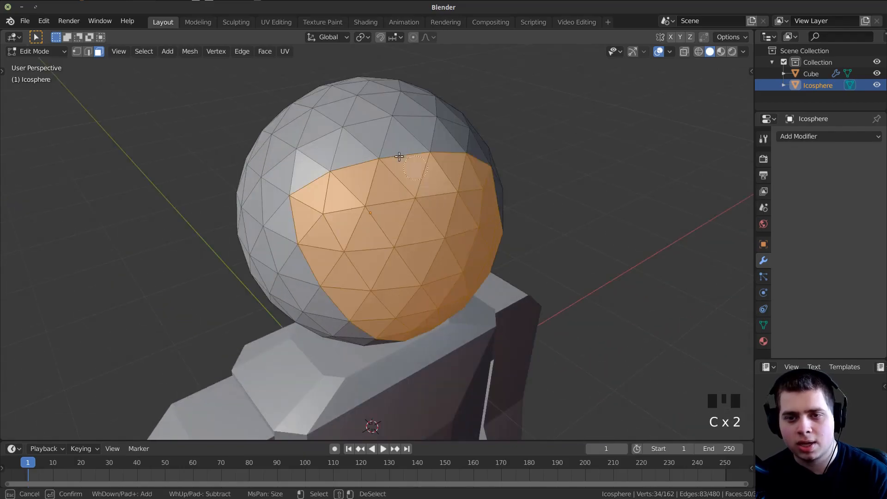
left_click(398, 155)
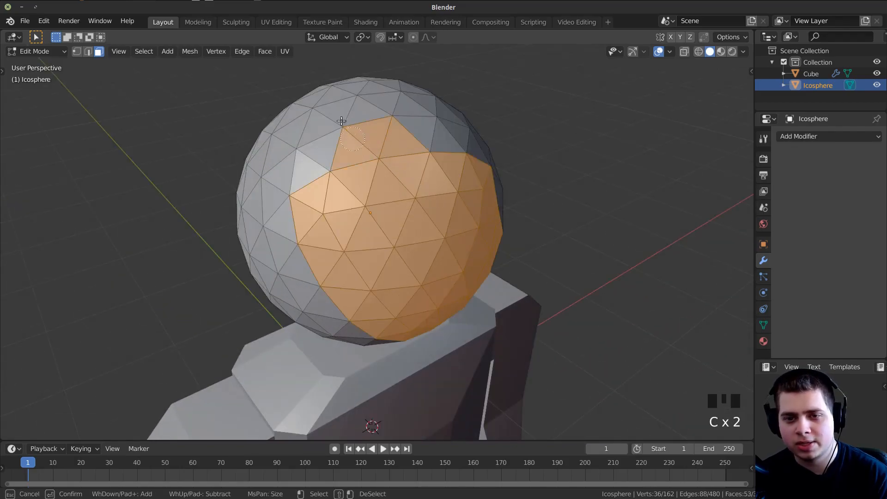
mouse_move(333, 99)
left_mouse_down("shift")
mouse_move(370, 131)
mouse_move(384, 127)
left_mouse_up("shift")
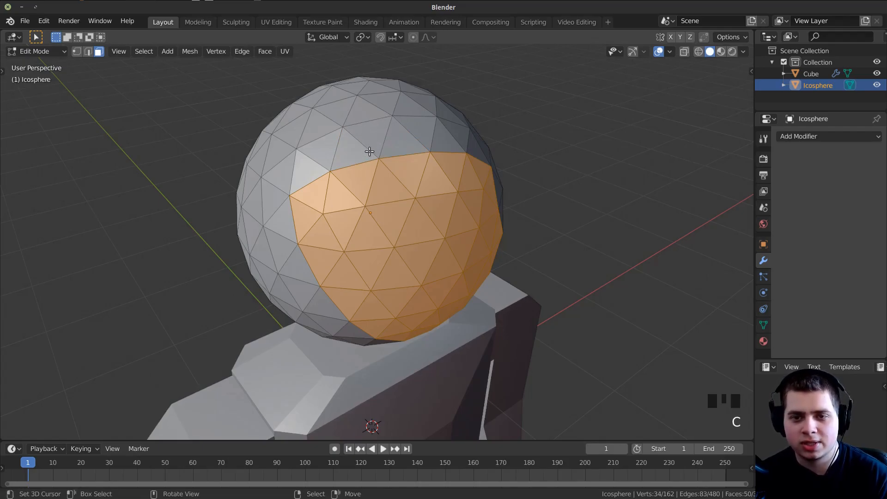
Extrude the selected face area slightly inward to recess it into the head.
middle_click_drag(369, 152, 368, 146)
scroll(586, 276, "down", 2)
key("e")
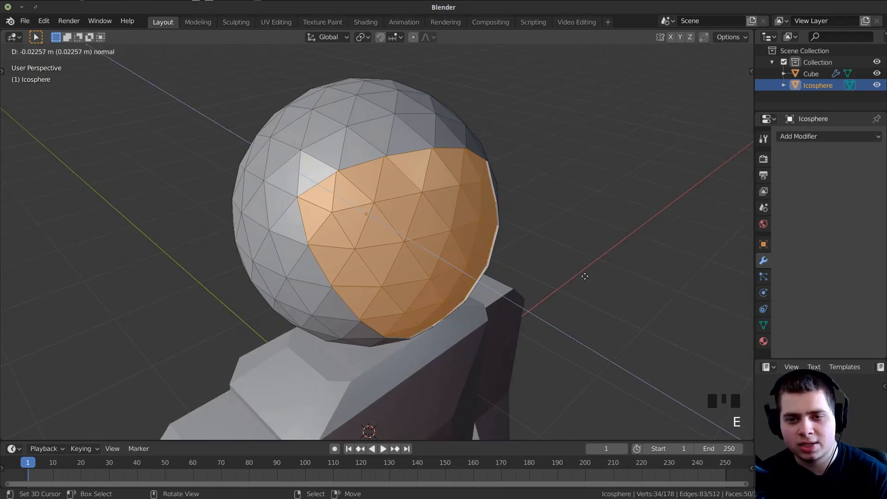
left_click(583, 276)
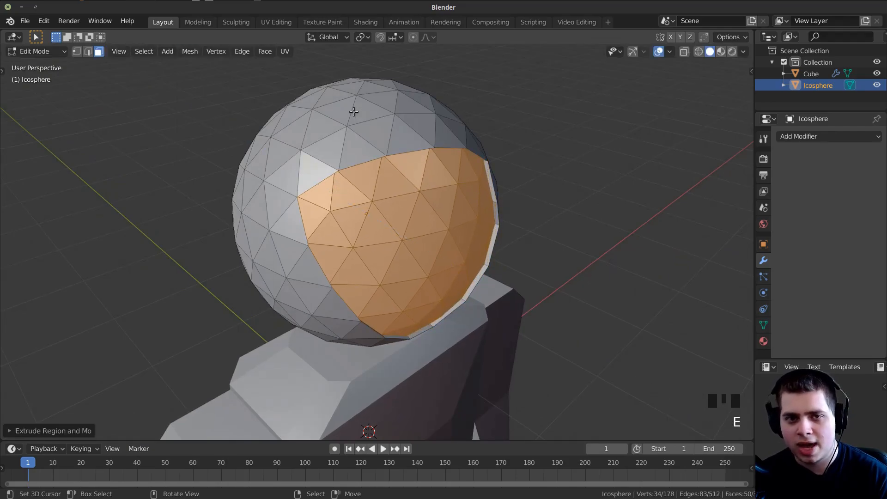
Apply Shade Smooth to the recessed face area and check the result in Object Mode.
left_click(268, 53)
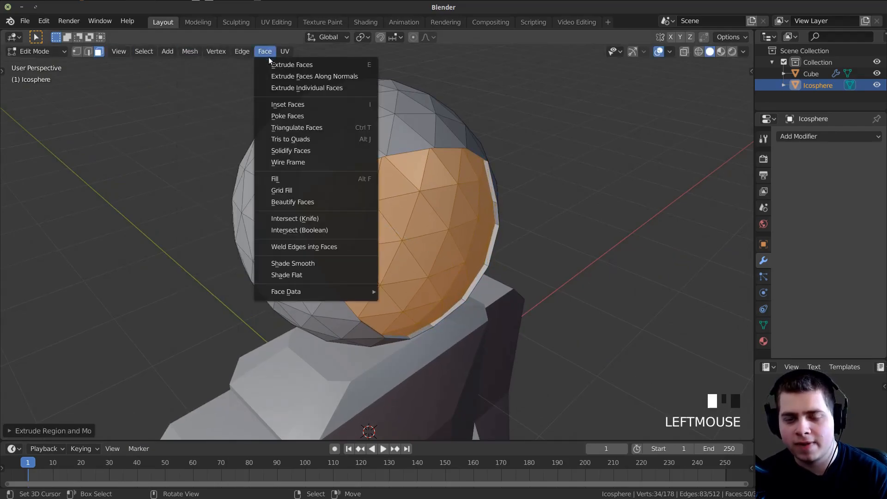
left_click(326, 263)
middle_click_drag(332, 253, 323, 223)
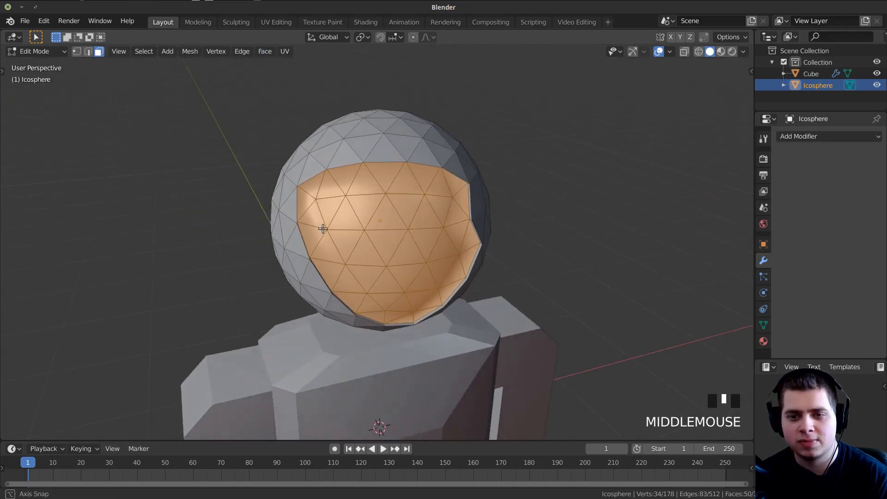
key("Tab")
middle_click_drag(422, 181, 414, 214)
key("Tab")
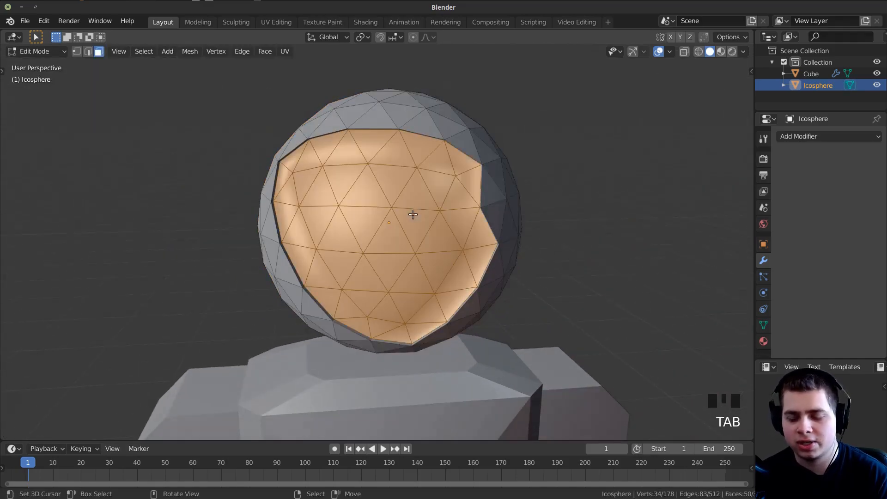
Show the head in front wireframe view with nothing selected and vertex selection active.
key("KP_1")
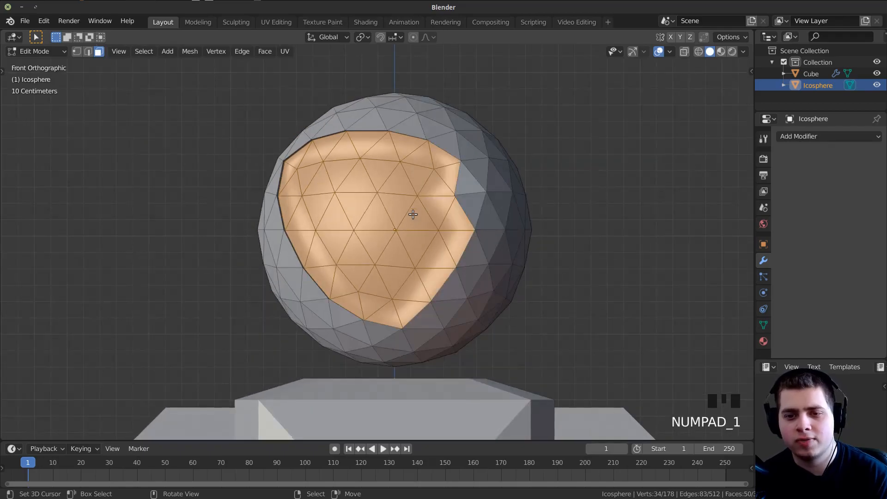
key("z")
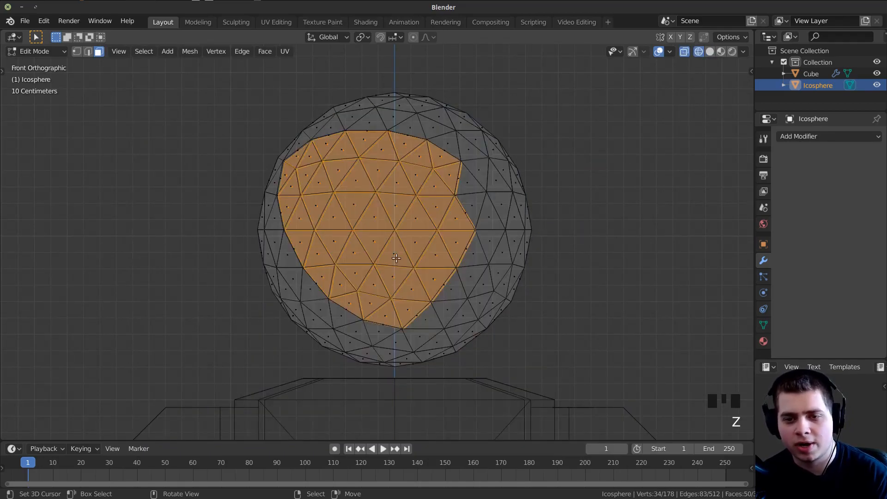
key("a")
key("a")
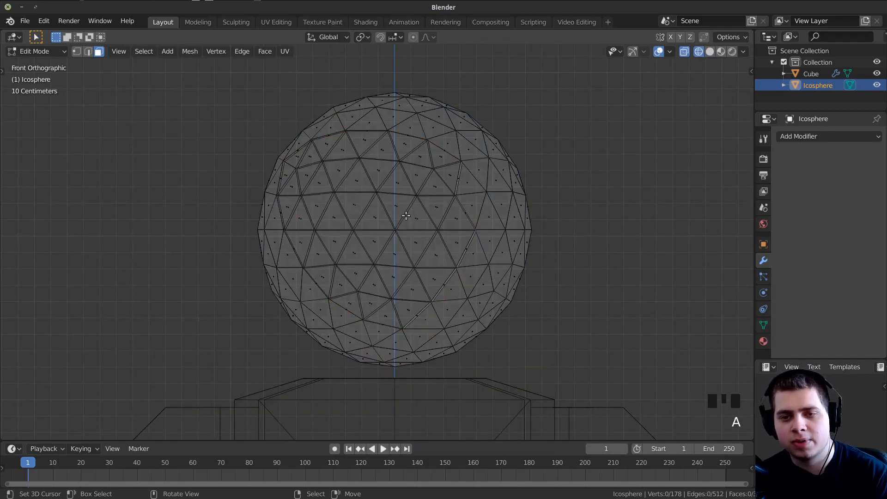
key("1")
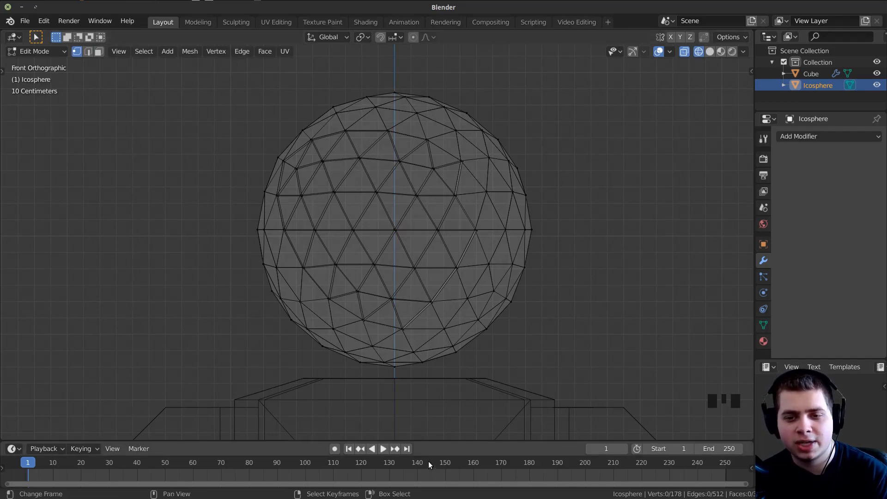
Knife a straight vertical cut through the whole head along its centre line, with cut through and angle constraint on.
key("k")
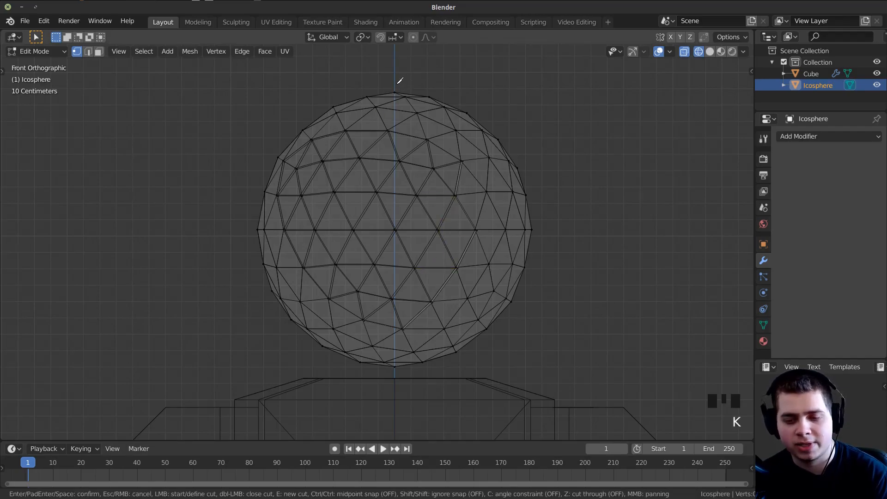
key("z")
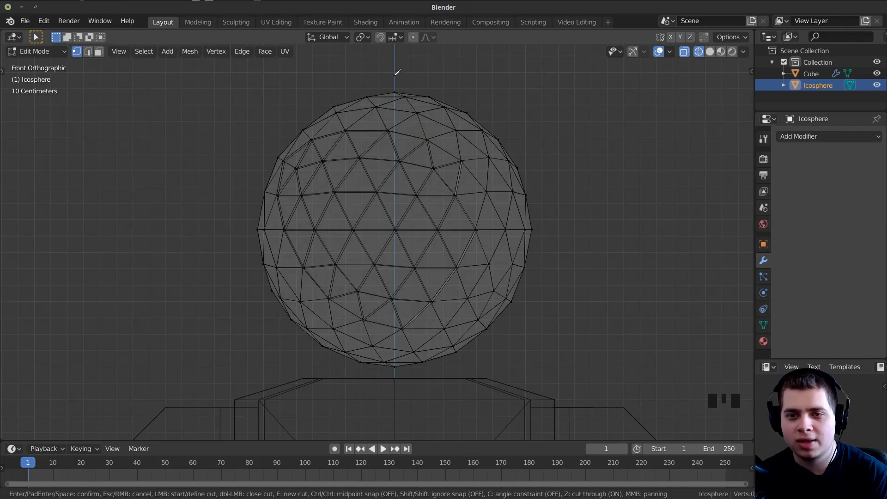
left_click(395, 97)
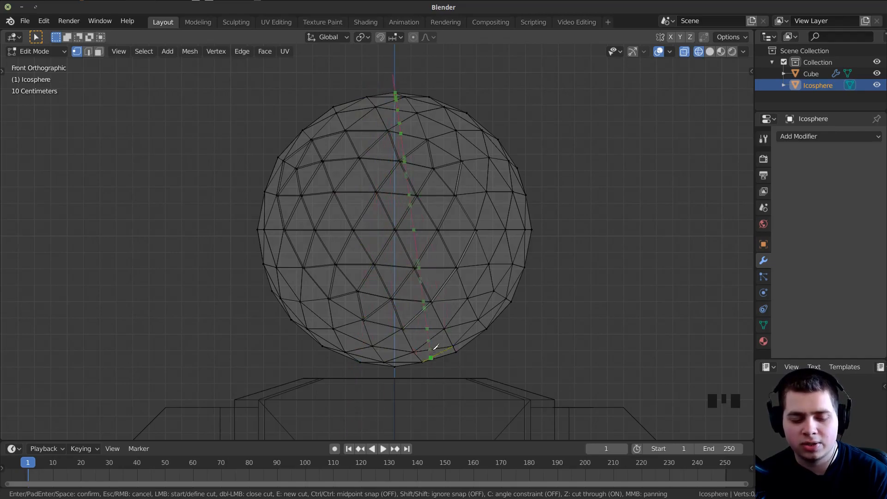
key("c")
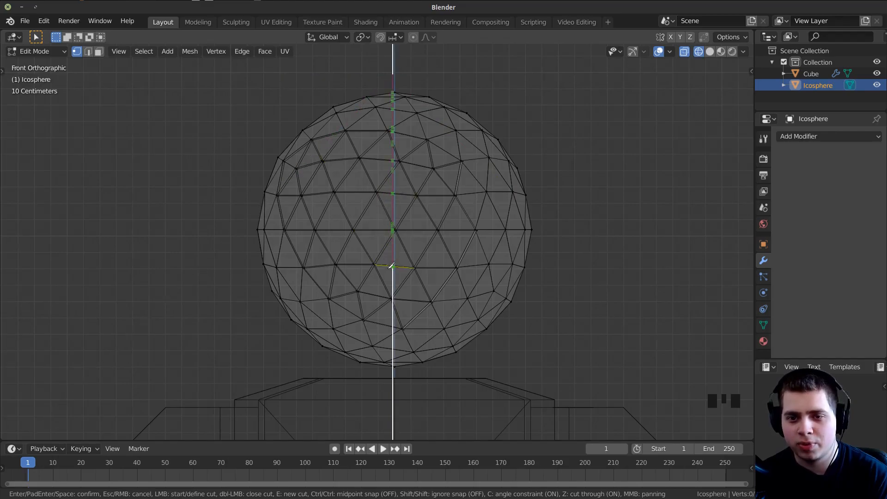
left_click(394, 394)
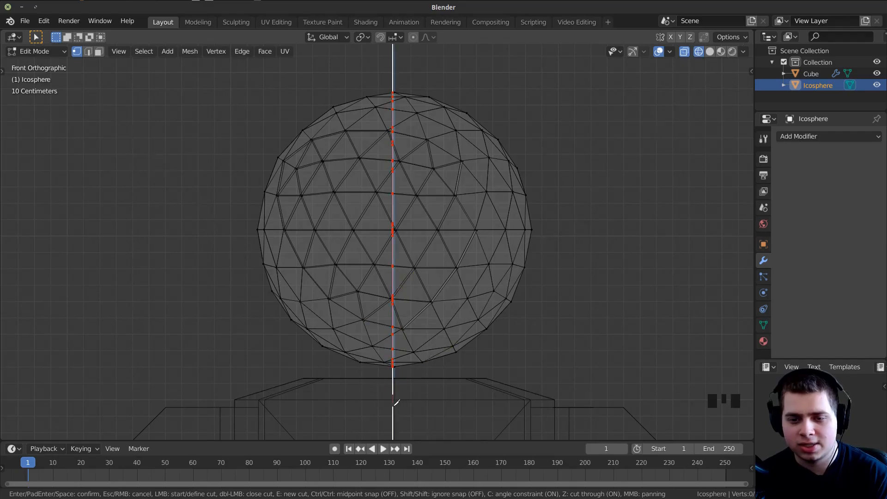
key("Return")
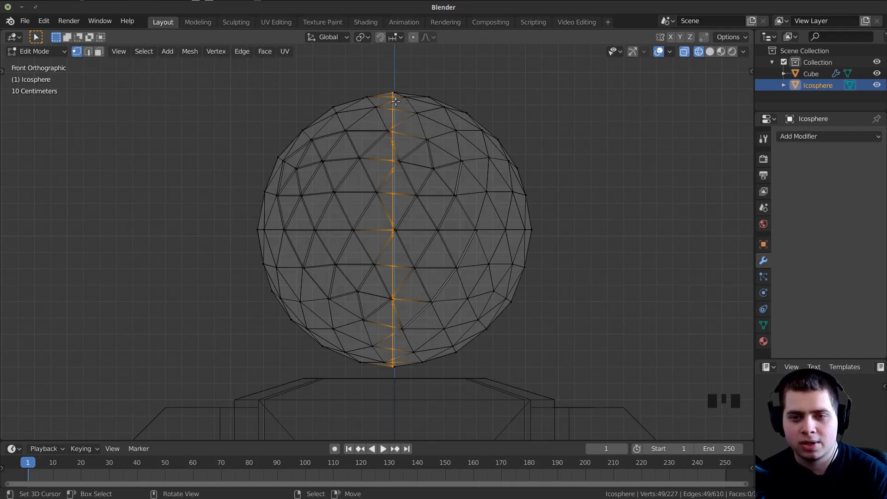
Select all vertices of the head on the positive X side of the centre cut and delete them.
key("a")
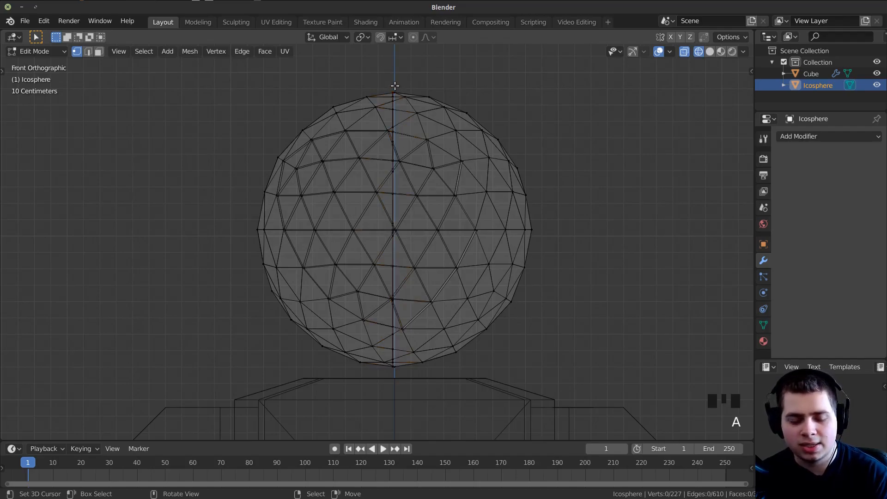
key("b")
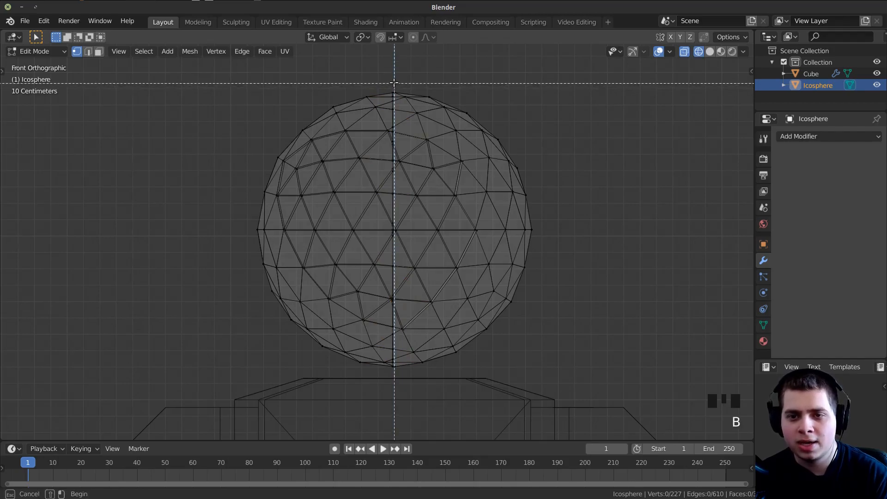
left_click_drag(394, 83, 612, 441)
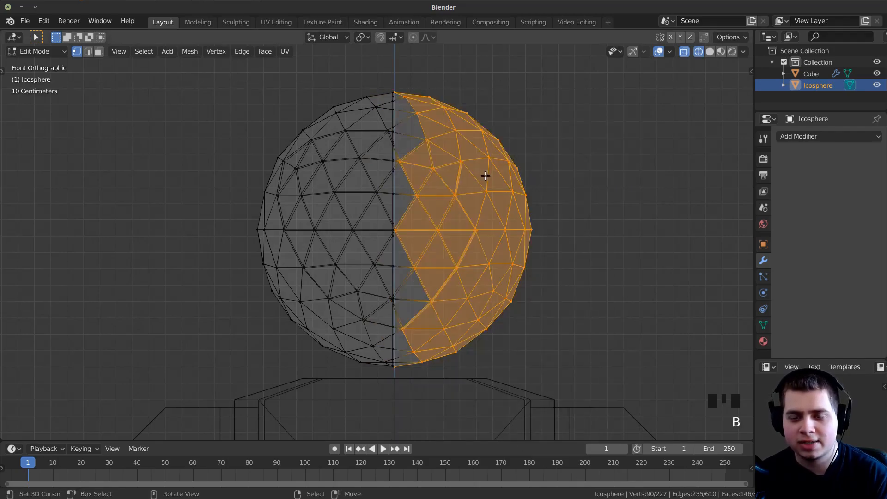
key("x")
left_click(466, 169)
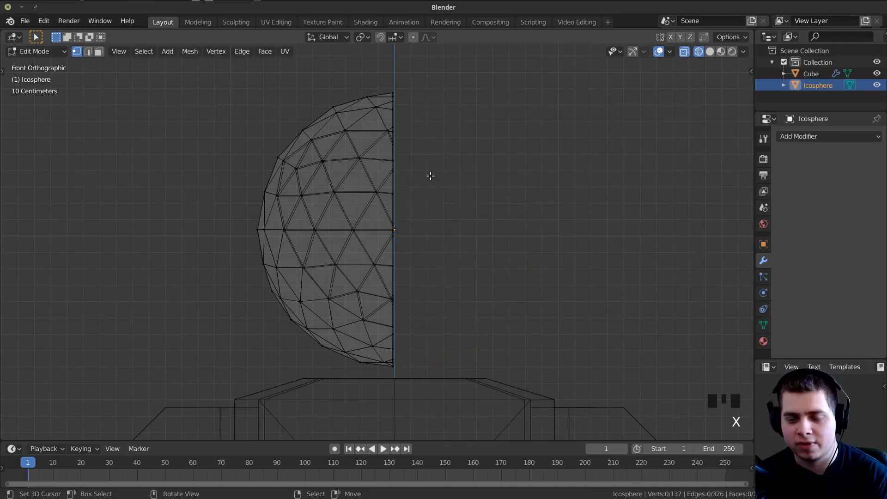
Add a Mirror modifier on the X axis to the half head and check it in solid shading.
key("Tab")
left_click(814, 136)
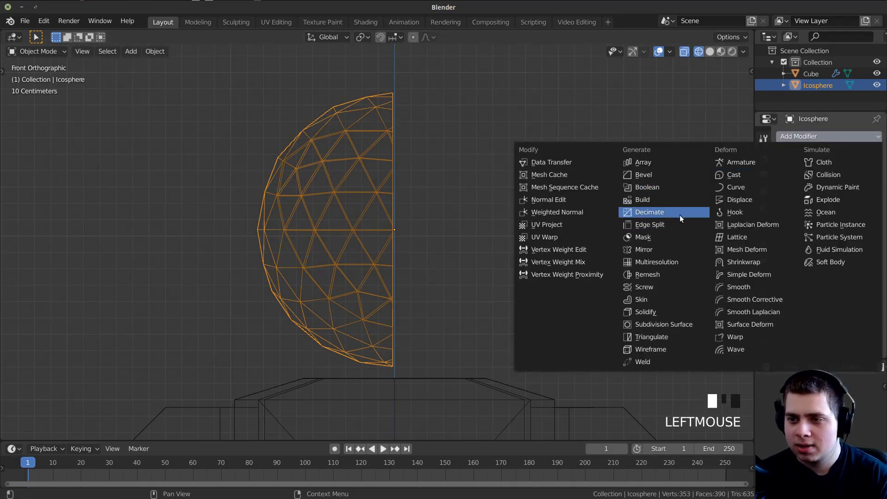
left_click(664, 251)
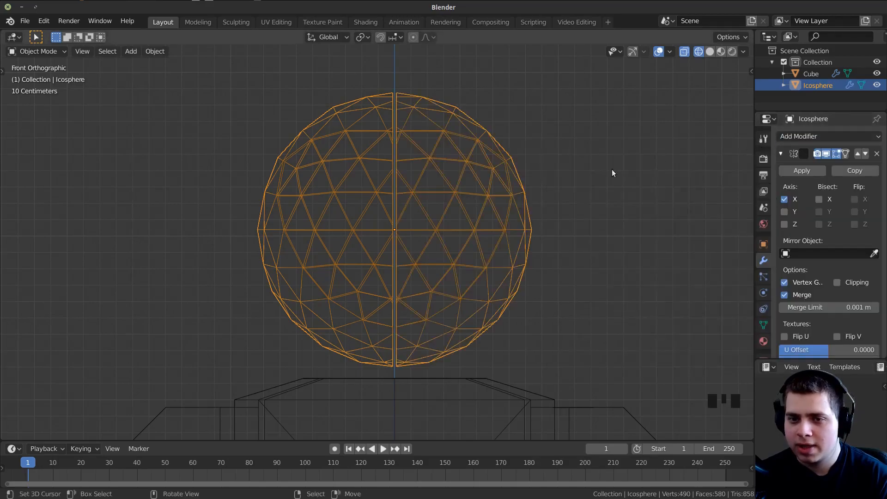
key("z")
scroll(481, 207, "down", 2)
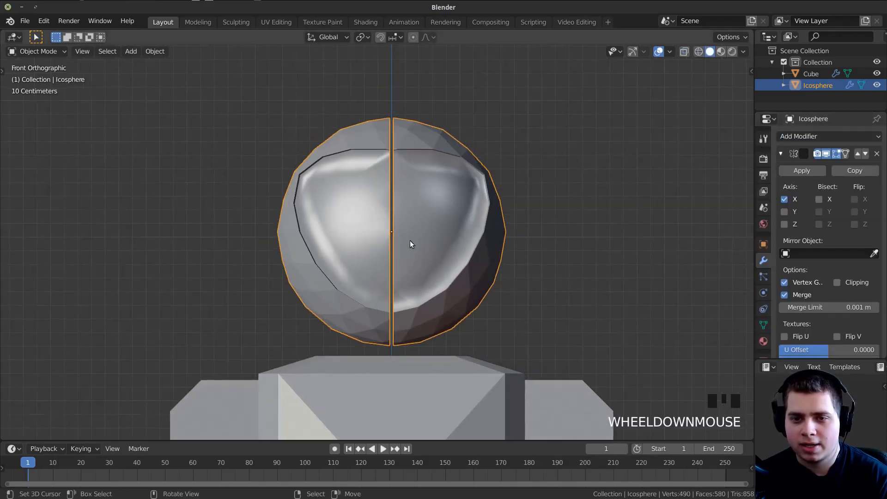
mouse_move(409, 240)
middle_mouse_down()
mouse_move(548, 266)
mouse_move(490, 223)
middle_mouse_up()
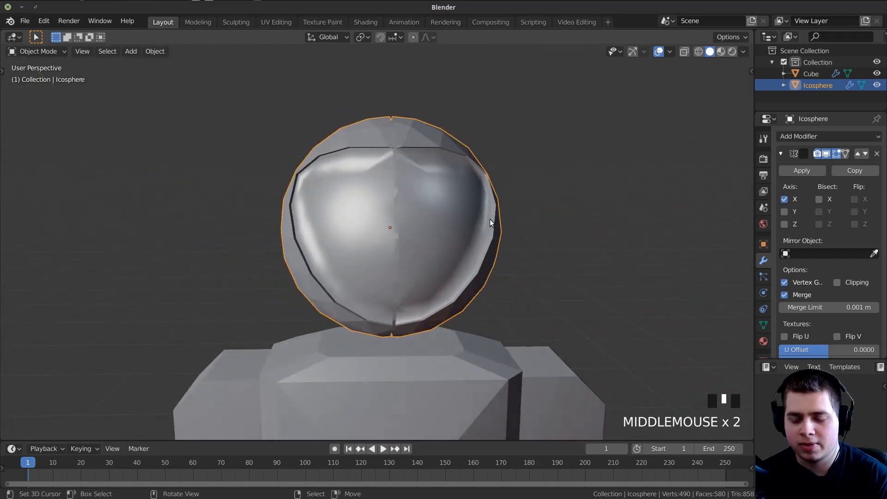
Select the entire half-head mesh in front view and enable Clipping in its Mirror modifier.
key("KP_1")
key("Tab")
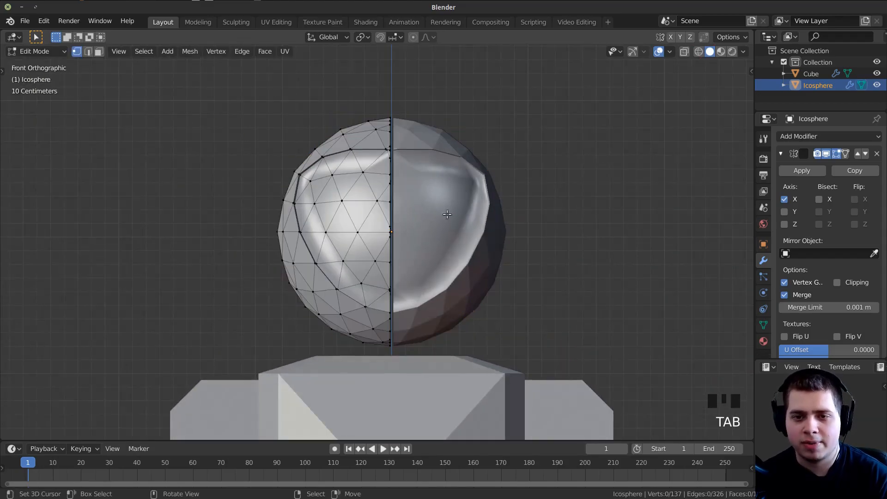
key("a")
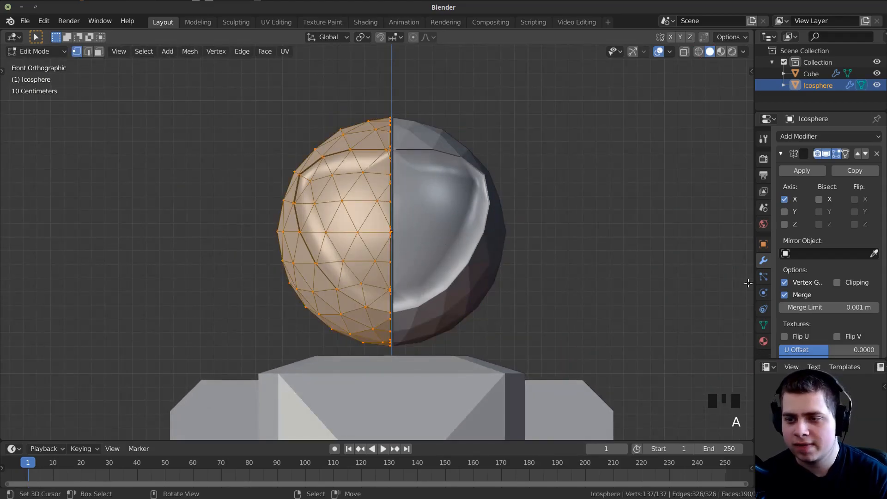
left_click(838, 282)
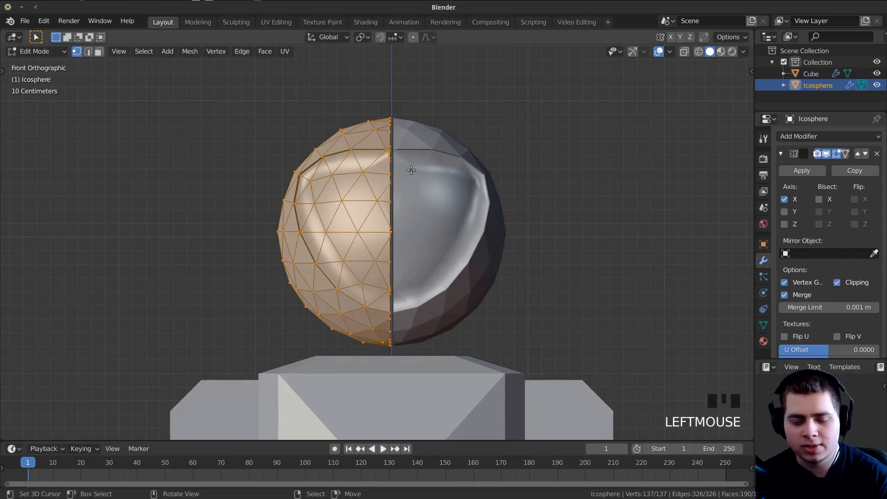
scroll(394, 179, "up", 2)
scroll(360, 238, "down", 2)
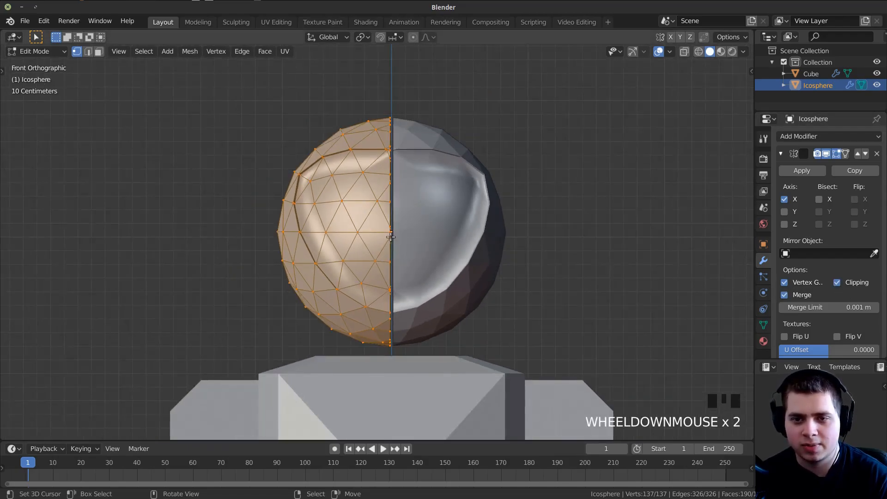
scroll(393, 259, "up", 2)
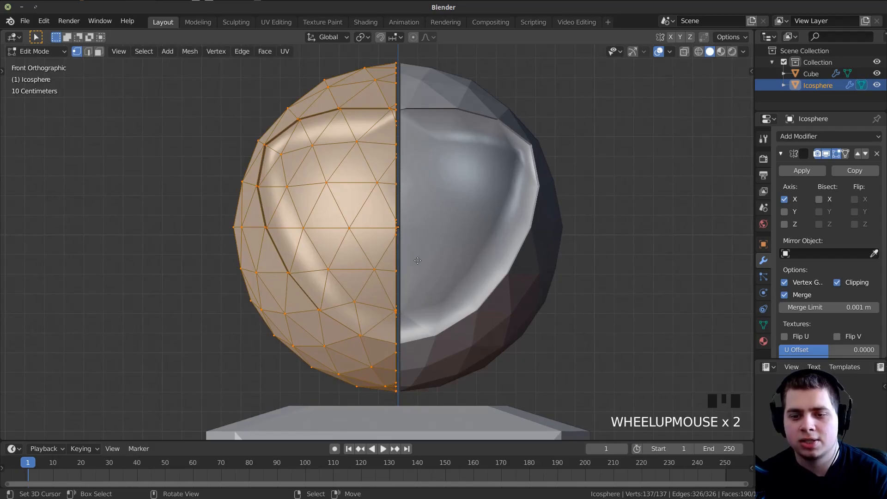
Move the half head against the mirror line to close the centre gap and rotate it slightly.
key("g")
left_click(421, 259)
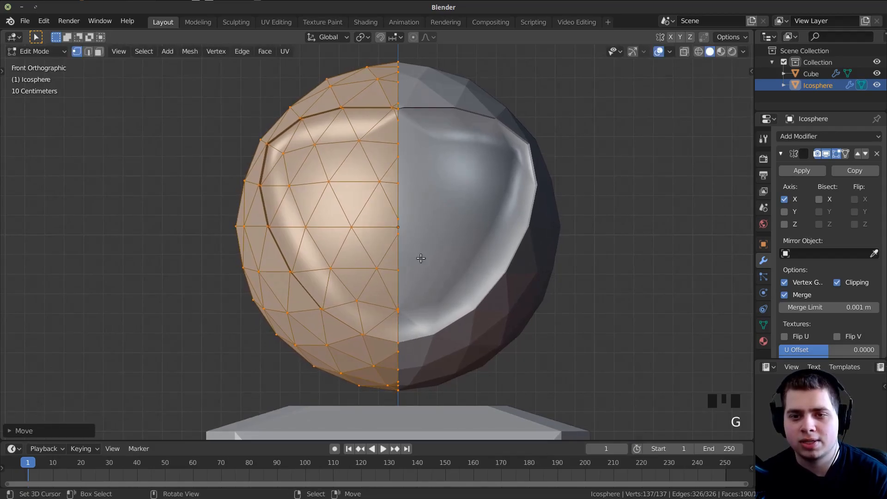
key("r")
left_click(422, 257)
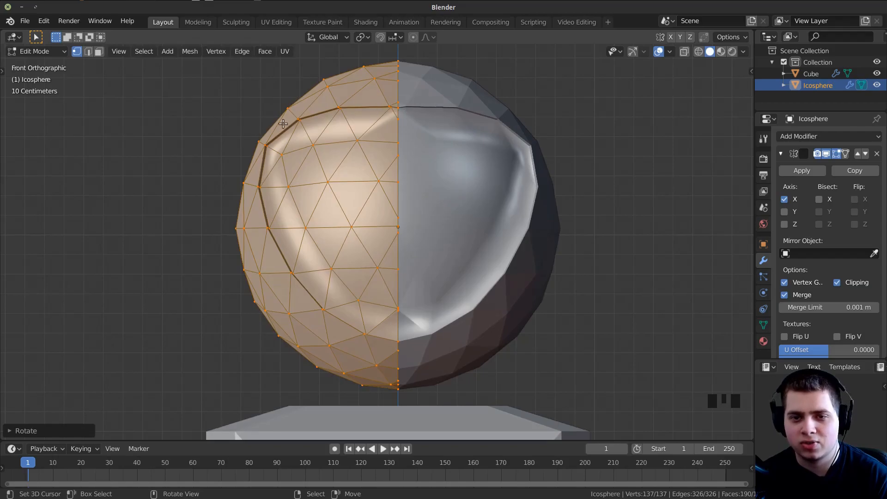
key("g")
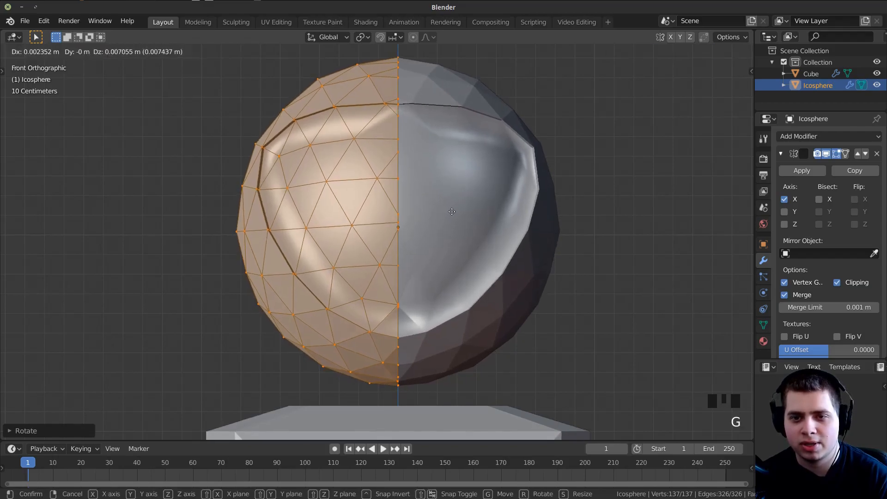
right_click(454, 211)
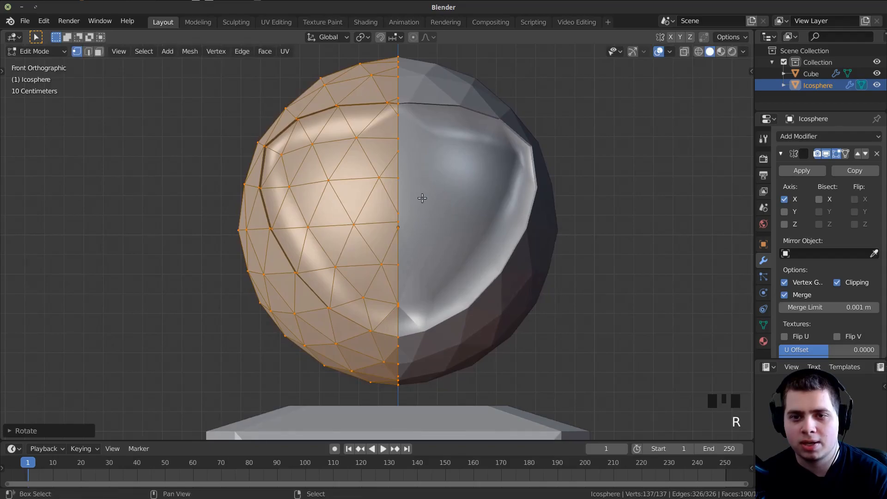
Raise the vertices at the top centre of the face recess by about 0.04 m.
middle_click_drag(422, 198, 412, 236, "shift")
key("alt+a")
key("b")
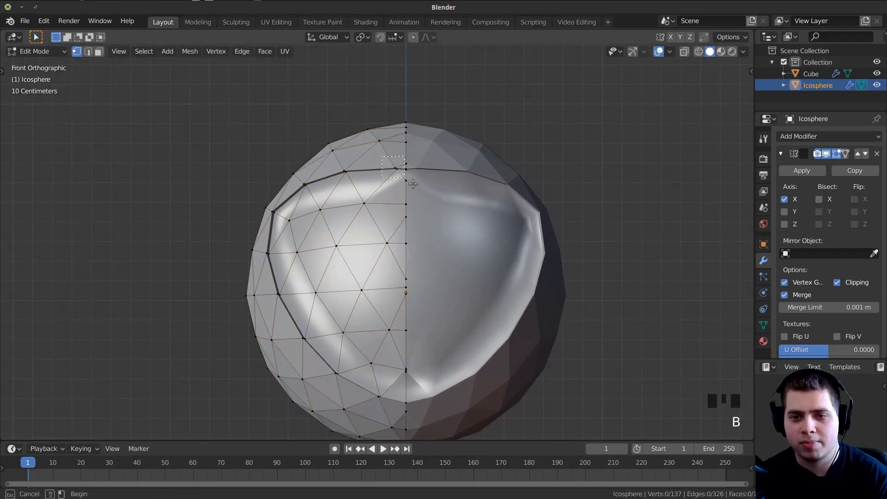
left_click_drag(400, 157, 417, 181)
key("g")
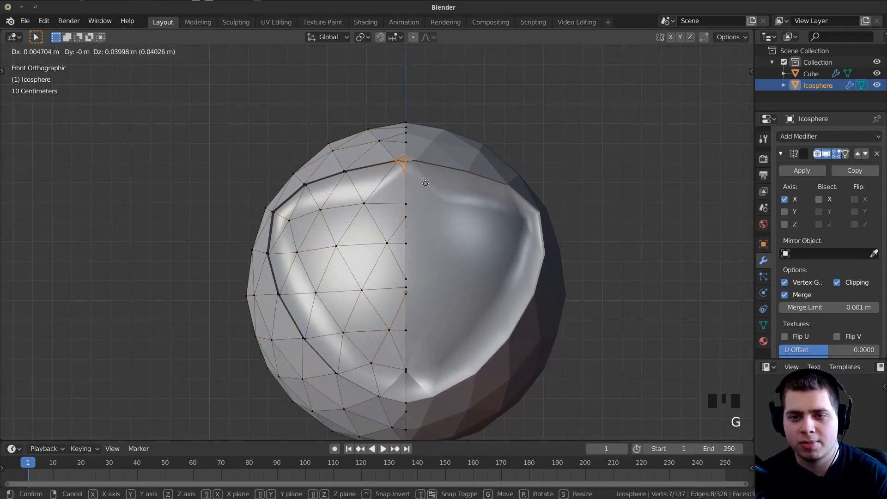
left_click(425, 184)
Move the vertices at the upper outer corner of the face rim slightly inward and down.
key("b")
left_click_drag(269, 209, 300, 234)
key("g")
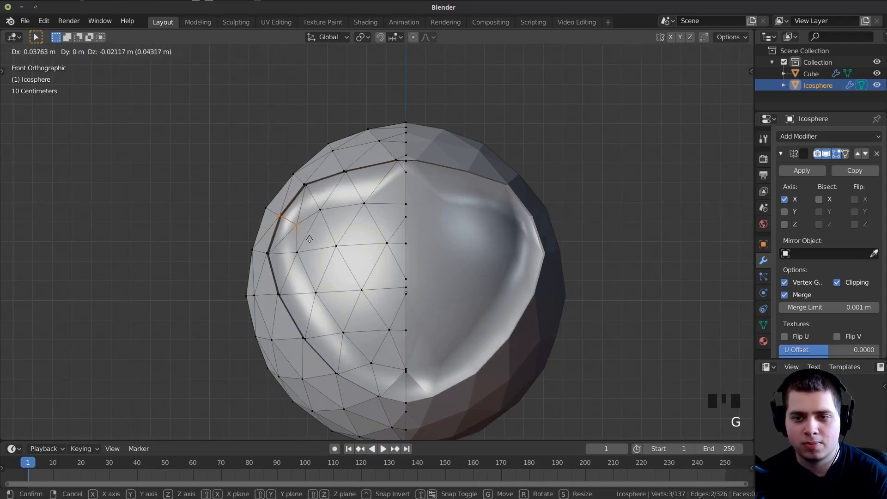
left_click(291, 222)
Refine the position of the face rim's corner vertices from an angled view, and return to Object Mode with nothing selected.
key("Tab")
middle_click_drag(305, 232, 381, 235)
key("Tab")
key("g")
left_click(400, 253)
key("g")
left_click(392, 254)
key("a")
key("Tab")
key("alt+a")
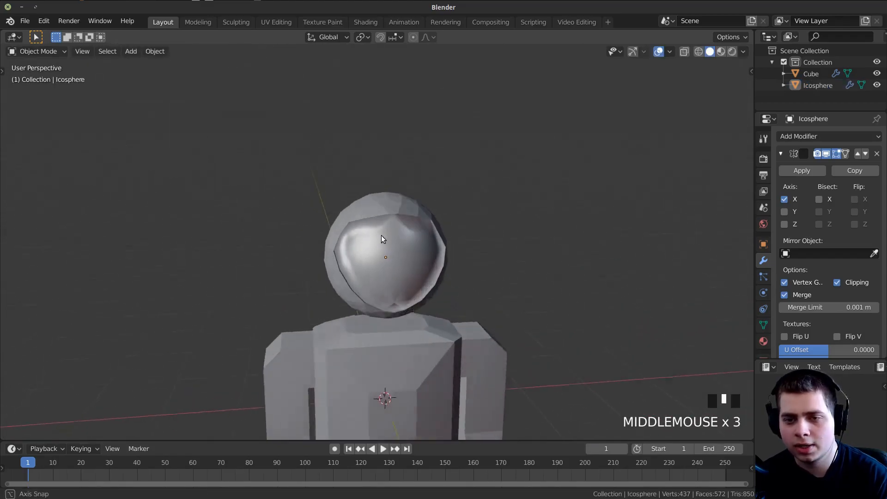
Open the head mesh for editing at the pinched lower centre of the face, with nothing selected.
scroll(422, 262, "up", 2)
middle_click_drag(422, 261, 396, 254, "shift")
scroll(386, 301, "up", 4)
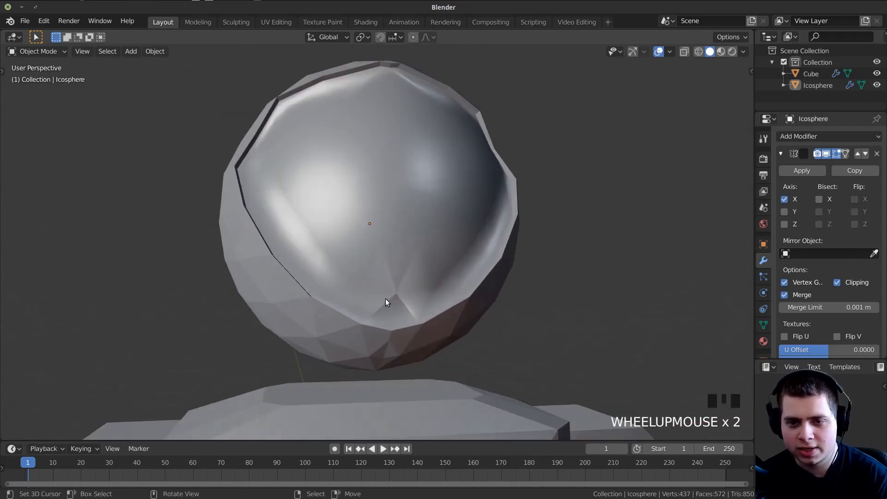
key("Tab")
middle_click_drag(393, 314, 397, 275, "shift")
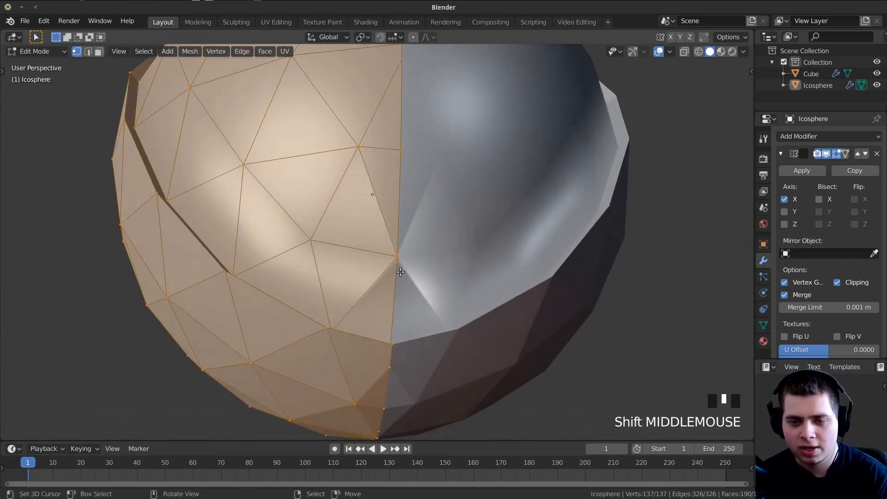
key("a")
Delete two of the closely spaced vertices on the centre line at the lower end of the face recess.
right_click(403, 254)
right_click(403, 255)
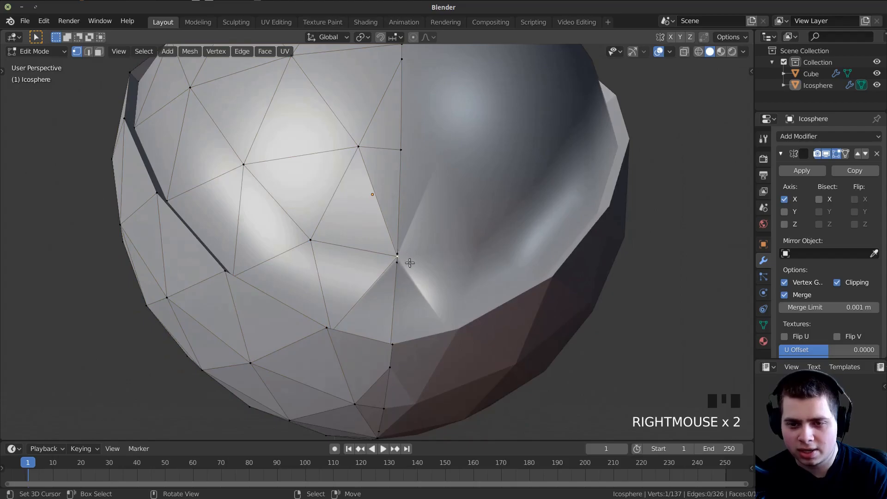
scroll(404, 257, "up", 3)
right_click(431, 273)
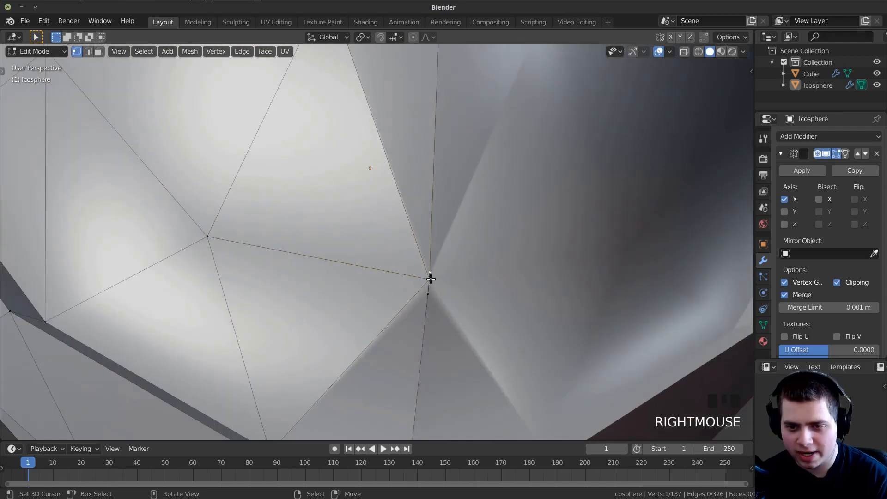
right_click(442, 273)
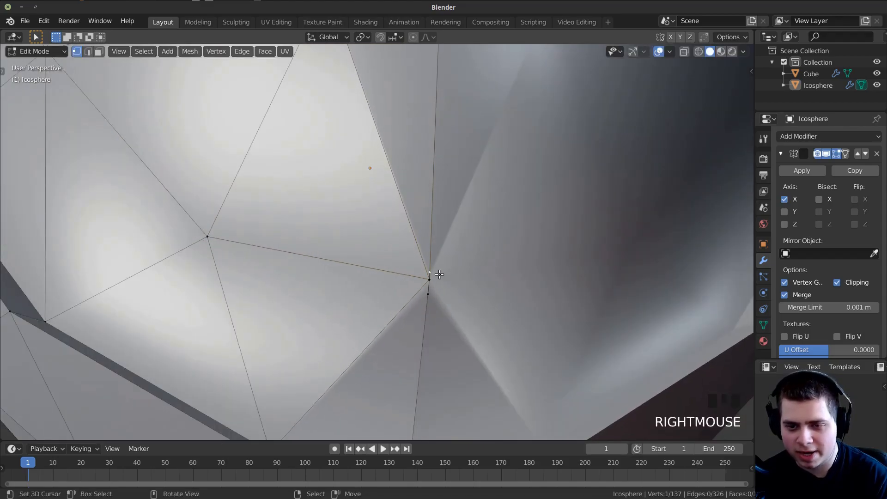
key("x")
left_click(439, 275)
right_click(430, 296)
key("x")
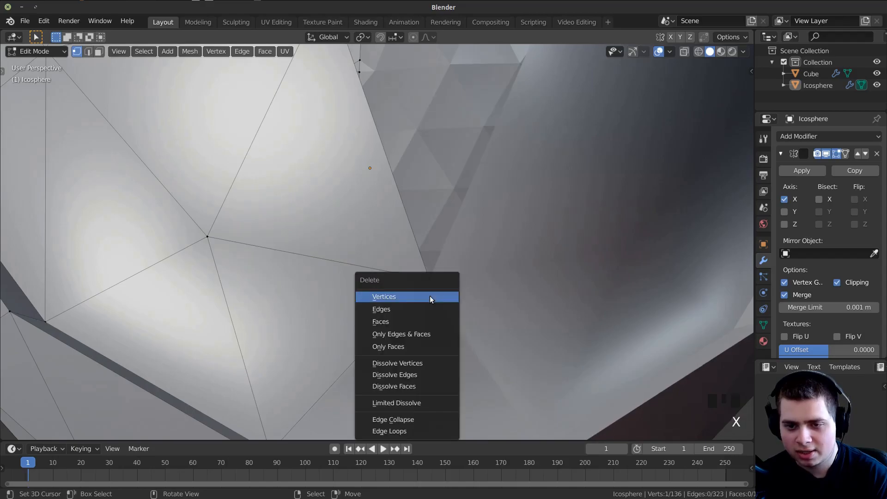
left_click(431, 297)
Delete one more stray centre-line vertex at the lower end of the face recess.
middle_click_drag(431, 298, 403, 237)
scroll(390, 324, "down", 2)
right_click(421, 340)
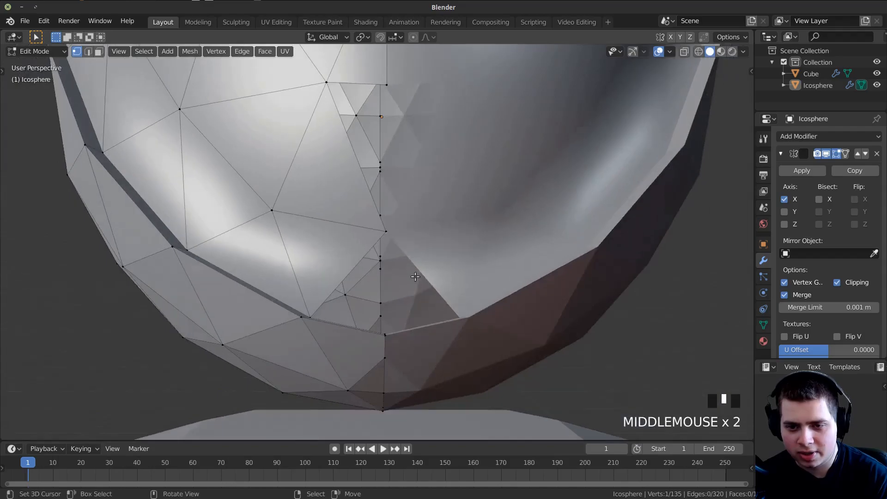
scroll(403, 237, "up", 2)
scroll(411, 252, "down", 3)
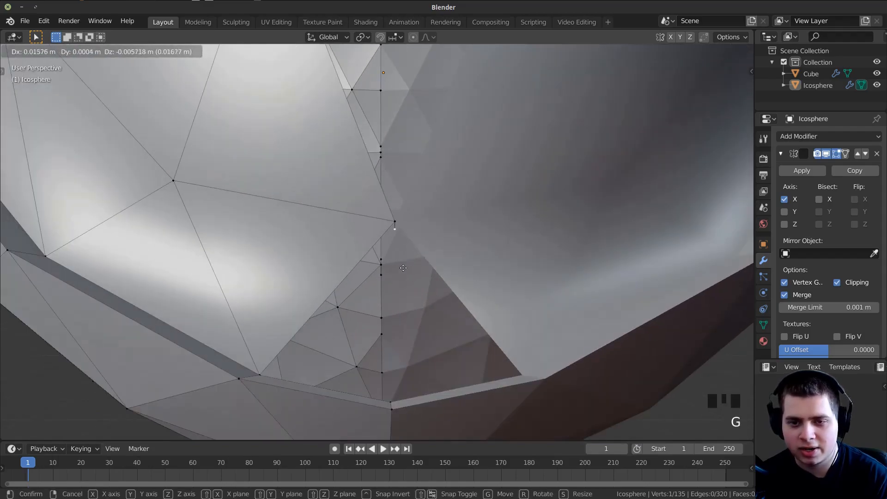
scroll(432, 209, "down", 2)
key("x")
left_click(382, 163)
Select the entire head mesh and merge its vertices by distance.
middle_click_drag(383, 162, 417, 260, "shift")
scroll(407, 231, "down", 2)
scroll(417, 259, "down", 2)
key("a")
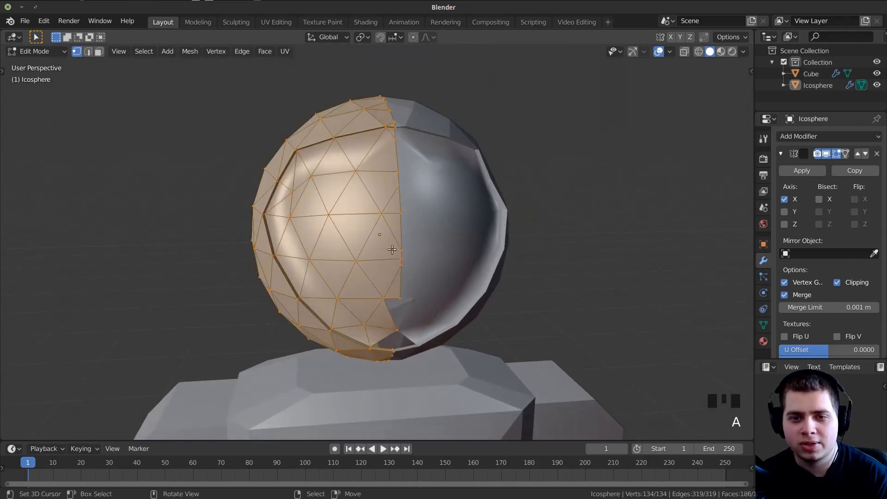
middle_click_drag(415, 222, 403, 217)
scroll(402, 217, "up", 1)
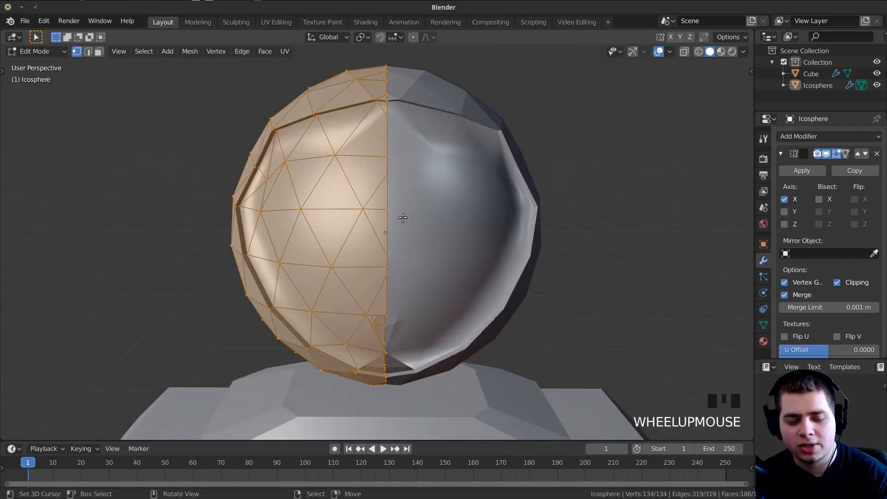
key("F3")
type("me")
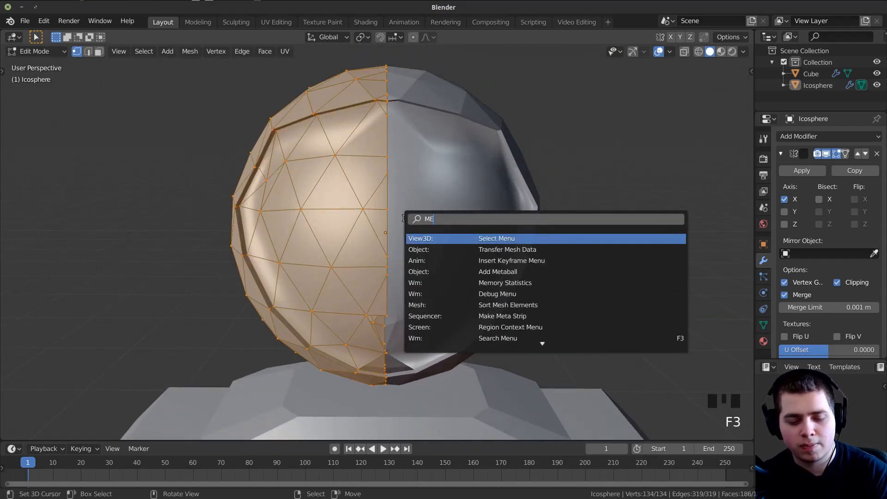
middle_click_drag(410, 224, 424, 234)
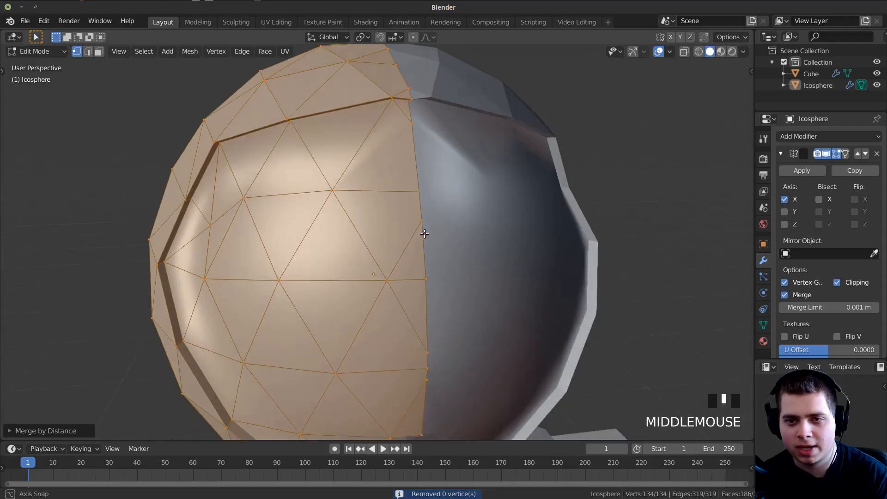
Test-move individual vertices along the centre line of the face to check for duplicates.
middle_click_drag(434, 164, 437, 151)
key("Tab")
key("Tab")
right_click(417, 109)
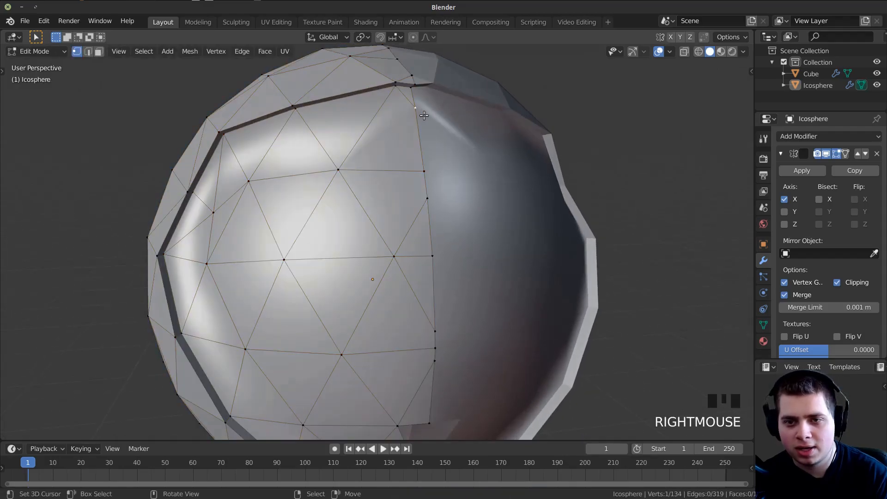
scroll(434, 142, "down", 2)
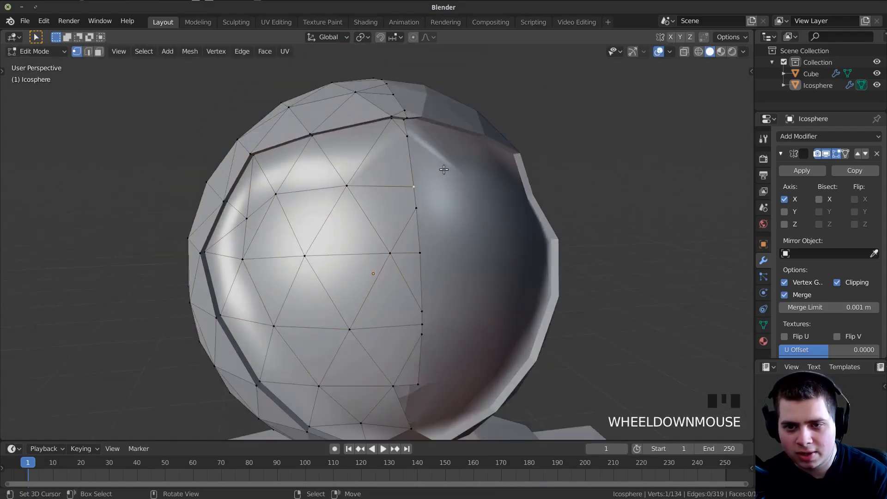
right_click(418, 207)
key("g")
right_click(433, 260)
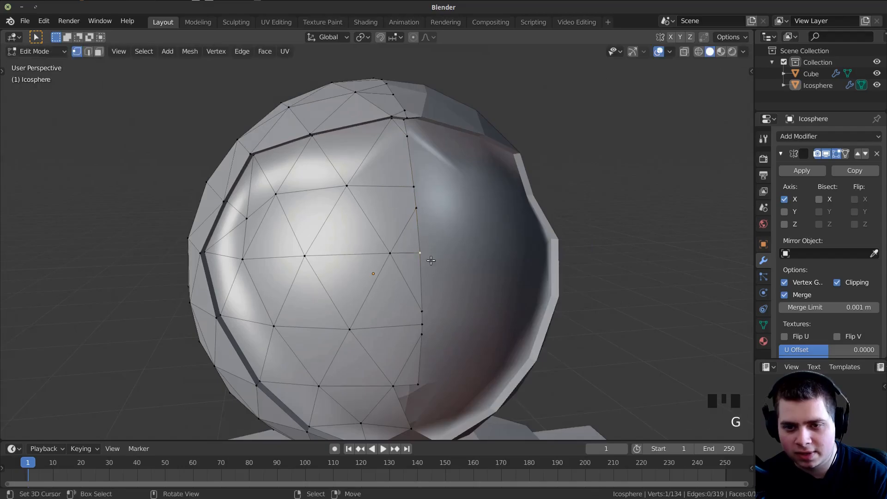
right_click(426, 308)
key("g")
left_click(423, 309)
Test-move the vertex at the top centre of the face rim to check for a duplicate.
scroll(377, 159, "up", 1)
mouse_move(384, 121)
middle_mouse_down()
mouse_move(380, 88)
mouse_move(378, 107)
middle_mouse_up()
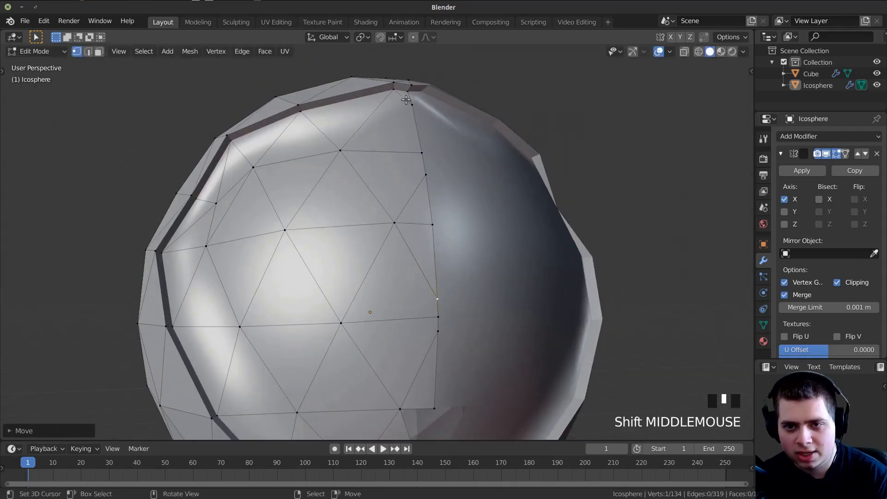
right_click(408, 85)
key("g")
right_click(407, 92)
Fill the gap at the lower centre of the face recess using the vertices around it.
scroll(412, 282, "down", 3)
middle_click_drag(412, 283, 418, 192, "shift")
right_click(407, 266)
scroll(396, 281, "up", 2)
right_click(402, 281, "shift")
right_click(377, 206, "shift")
scroll(404, 206, "up", 1)
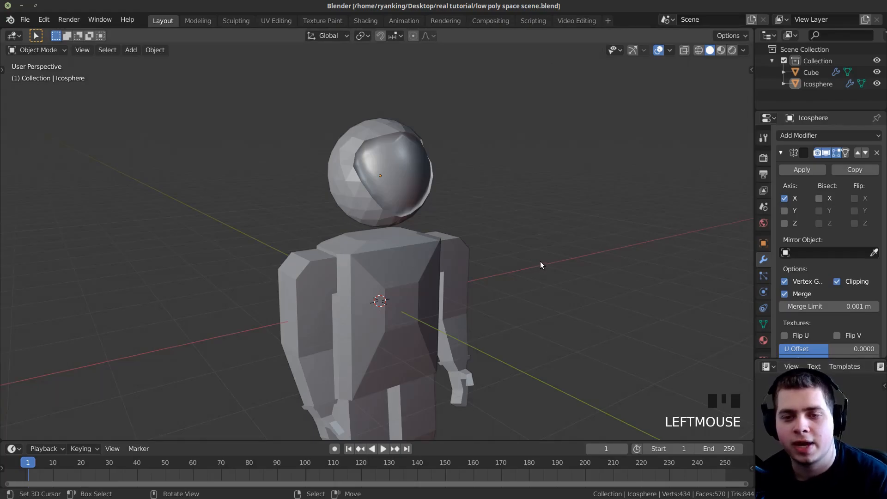
Switch the viewport to material preview shading and look over the character's head and torso.
middle_click_drag(540, 261, 447, 139)
scroll(639, 250, "down", 1, "shift")
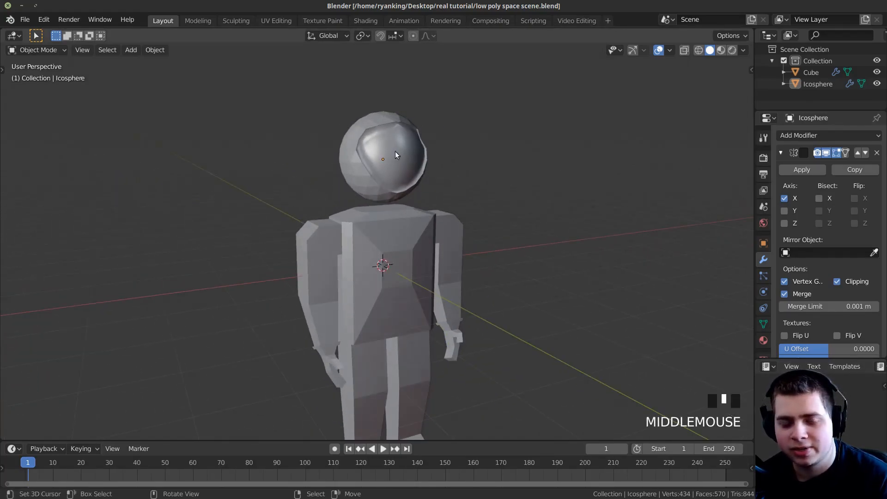
middle_click_drag(451, 187, 400, 183)
scroll(408, 234, "down", 1)
scroll(400, 179, "up", 6)
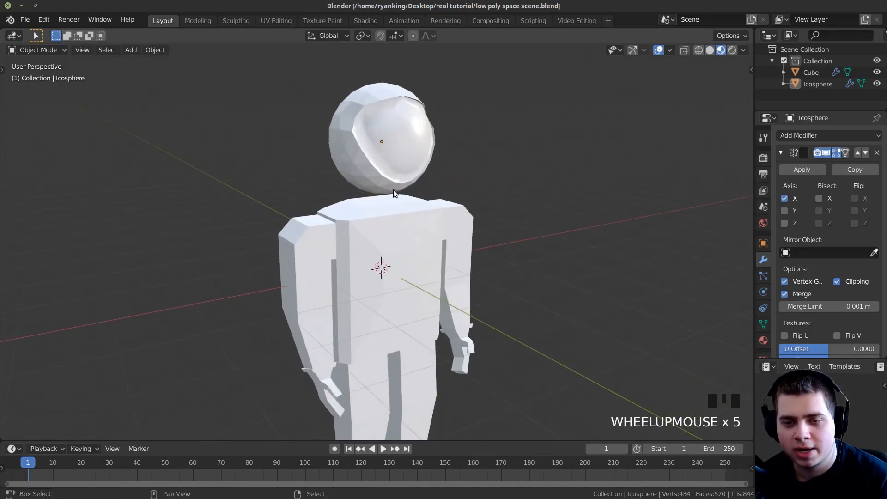
left_click(403, 213)
Open the body mesh in face selection and extrude the upper part of the torso's back outward to form a backpack.
middle_click_drag(403, 213, 481, 296)
middle_click_drag(444, 283, 432, 248, "shift")
scroll(390, 226, "up", 3)
middle_click_drag(390, 226, 372, 201)
right_click(392, 230)
key("Tab")
key("3")
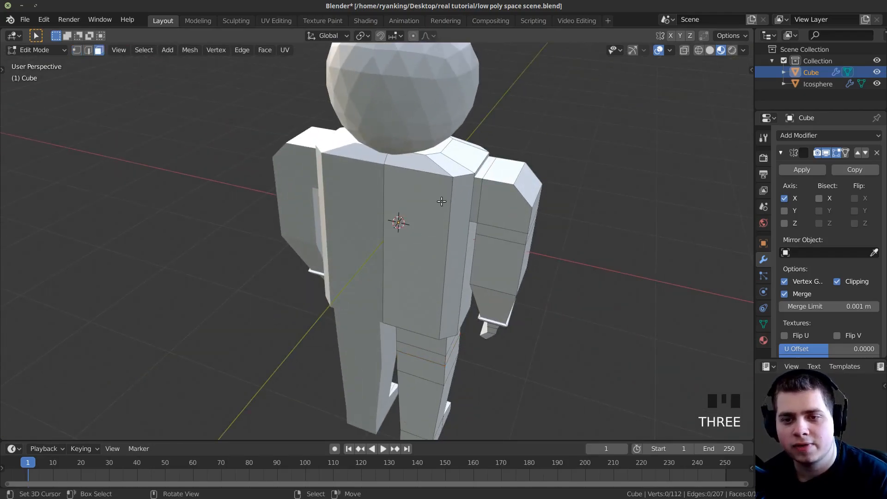
right_click(415, 206)
middle_click_drag(423, 219, 349, 220)
key("e")
middle_click_drag(449, 218, 384, 181)
left_click(380, 203)
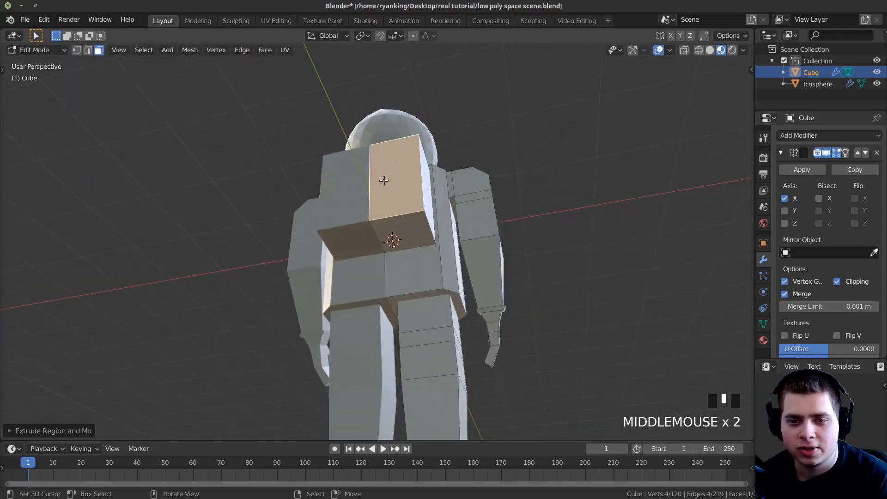
Extrude the backpack's top face slightly and scale the new face inward.
middle_click_drag(420, 229, 404, 240)
right_click(404, 241)
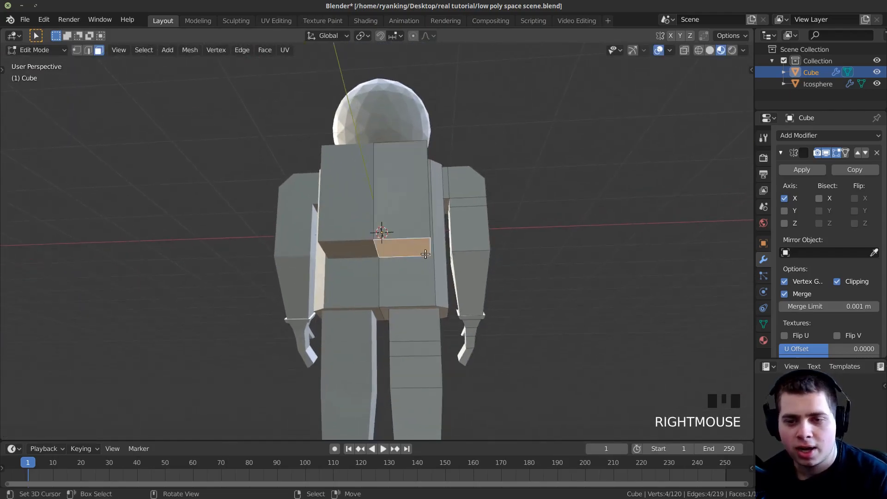
scroll(475, 257, "up", 2)
middle_click_drag(474, 257, 515, 300)
key("e")
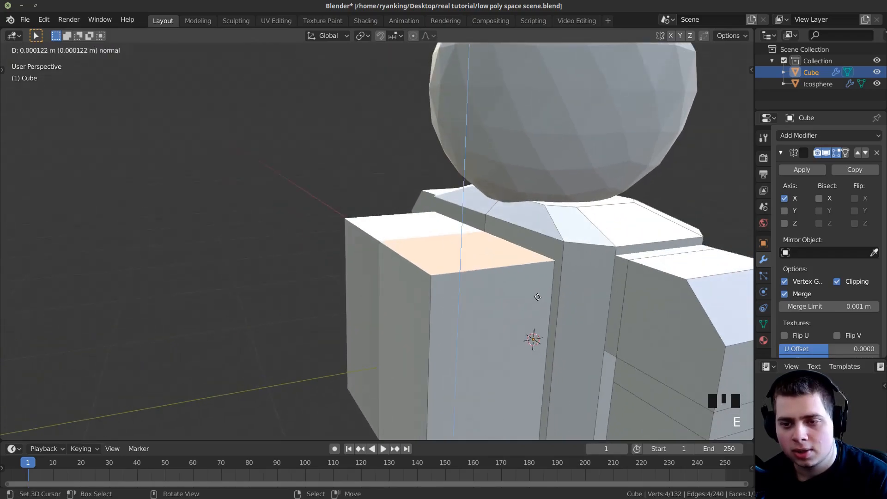
left_click(540, 292)
key("s")
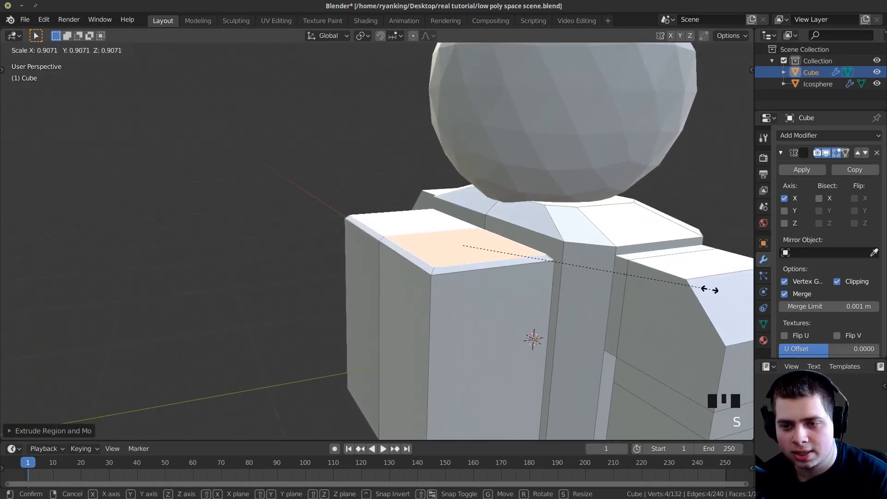
left_click(693, 290)
scroll(634, 305, "down", 2)
Add a cylinder with 8 vertices to the body mesh.
key("e")
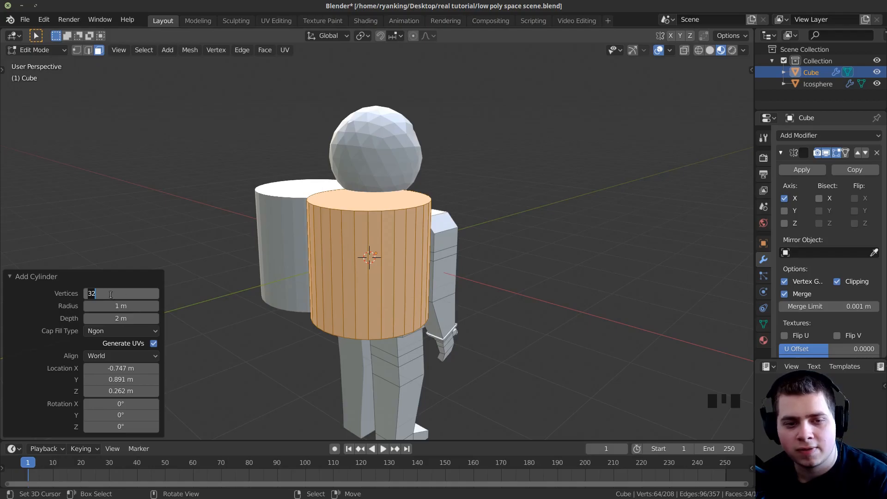
key("Return")
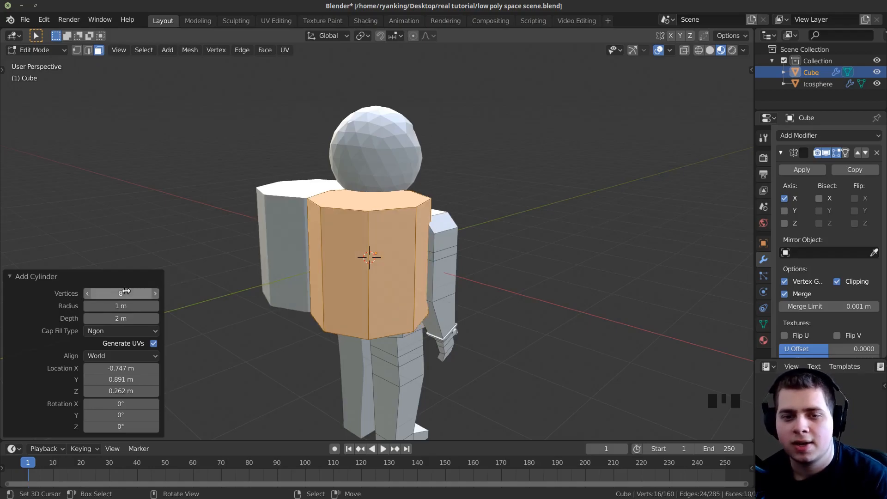
left_click(60, 278)
middle_click_drag(62, 283, 811, 280)
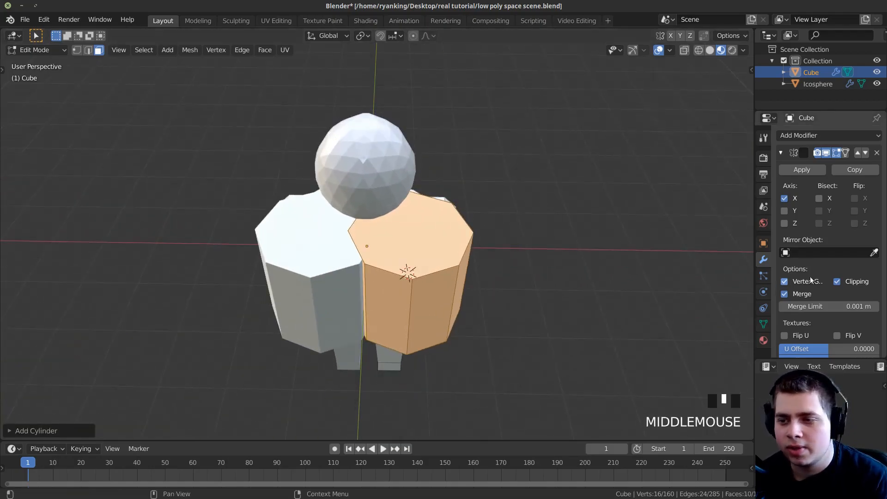
Move the cylinder about 0.66 m outward along X with the mirror's Clipping temporarily turned off.
left_click(838, 282)
middle_click_drag(650, 300, 575, 311, "shift")
scroll(462, 296, "down", 1)
key("g")
key("x")
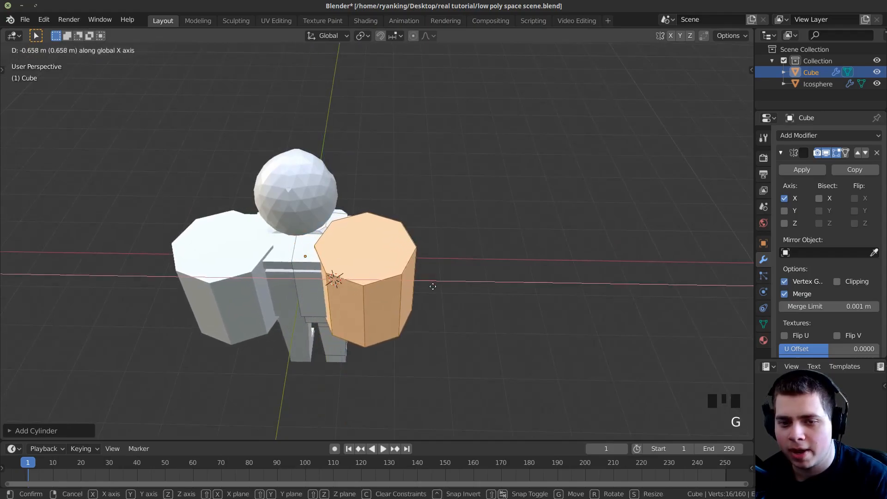
left_click(433, 287)
middle_click_drag(433, 286, 508, 194)
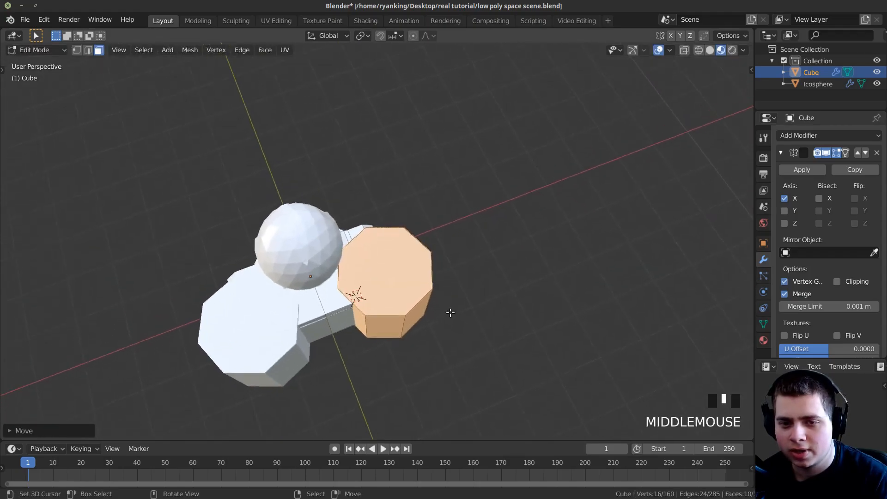
left_click(837, 281)
Shape the cylinder into a slim tank beside the backpack, taper its extruded bottom face to about 0.7, and return to Object Mode.
middle_click_drag(555, 287, 431, 263)
key("s")
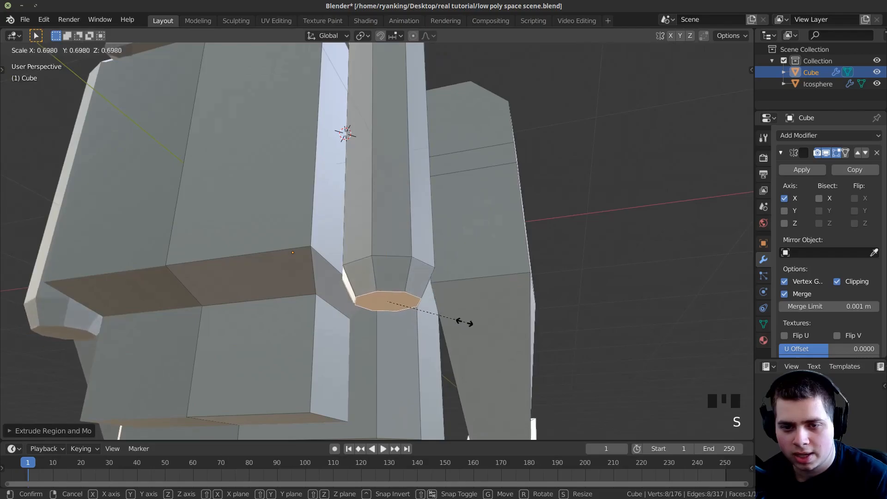
key("Tab")
middle_click_drag(459, 313, 479, 310)
key("a")
middle_click_drag(479, 310, 479, 333, "shift")
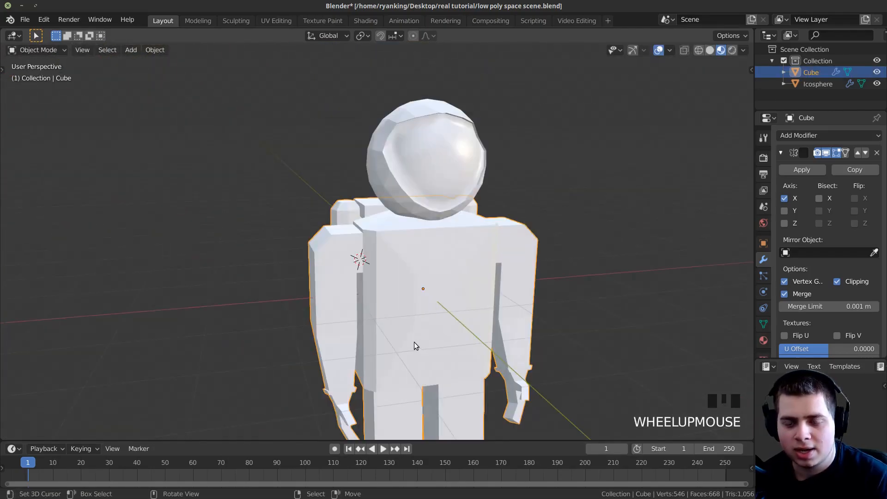
Give the body a material named White with a slightly darker, light grey base colour.
middle_click_drag(414, 342, 470, 318, "shift")
left_click(764, 341)
left_click(814, 173)
double_click(799, 175)
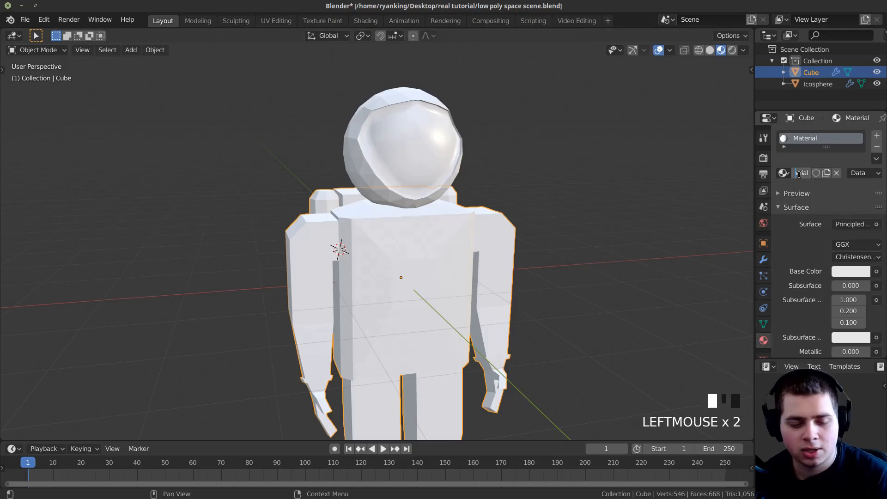
left_click(850, 271)
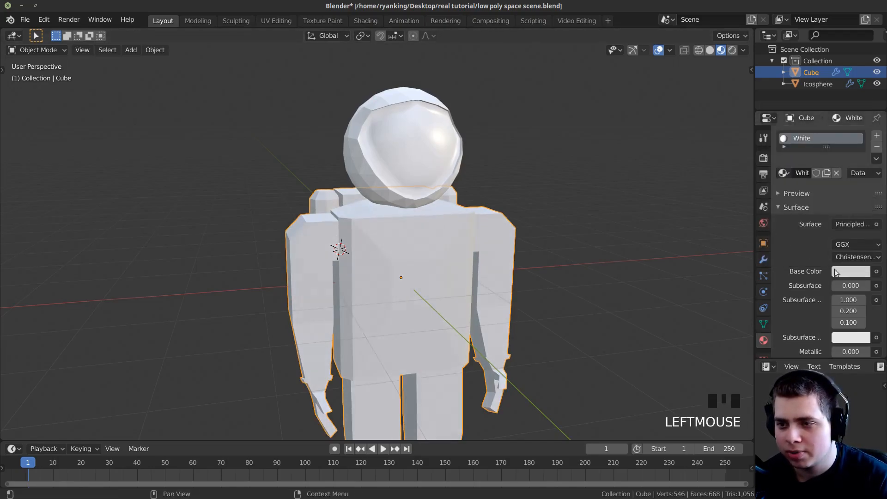
Open the body mesh for editing and select the face loop around the upper arm plus the chest panel face.
middle_click_drag(580, 264, 597, 227, "shift")
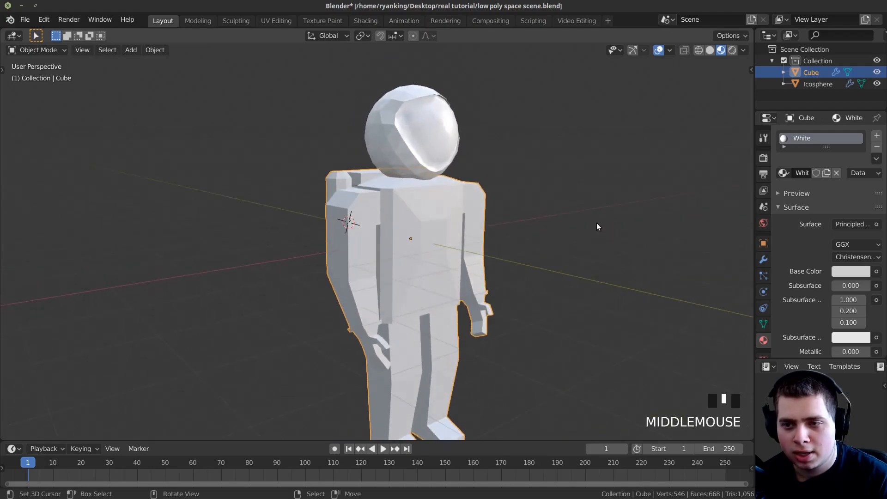
middle_click_drag(459, 240, 396, 263)
key("Tab")
scroll(395, 264, "up", 2)
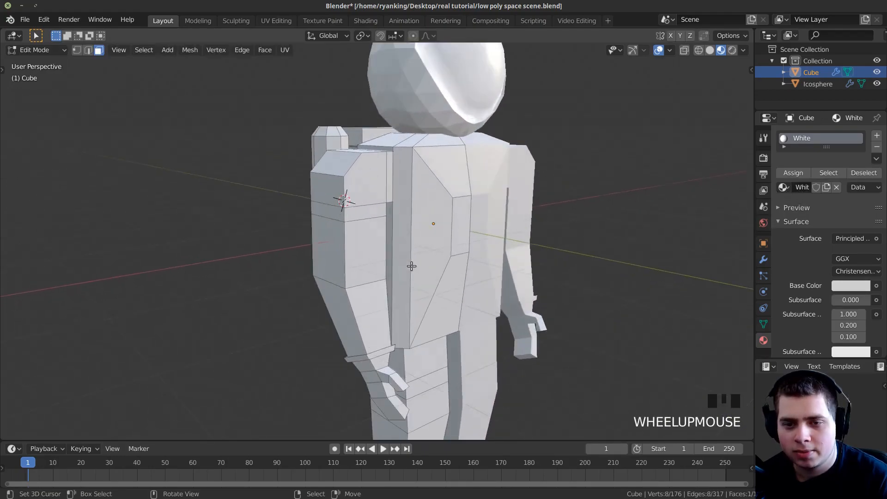
right_click(337, 209, "alt")
middle_click_drag(402, 301, 381, 317)
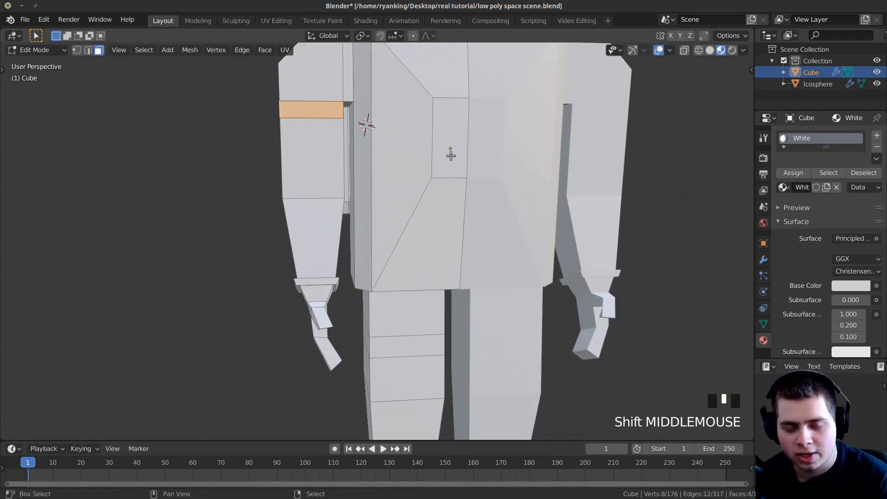
right_click(450, 156, "shift")
Add the face loops of the wrist cuff to the selection.
middle_click_drag(456, 143, 420, 293)
scroll(415, 293, "up", 2)
scroll(415, 292, "up", 2)
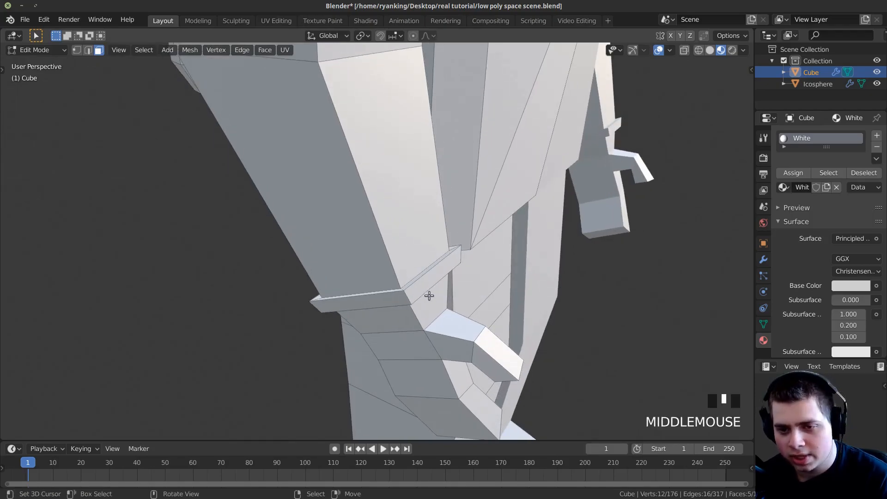
left_click(407, 295, "alt")
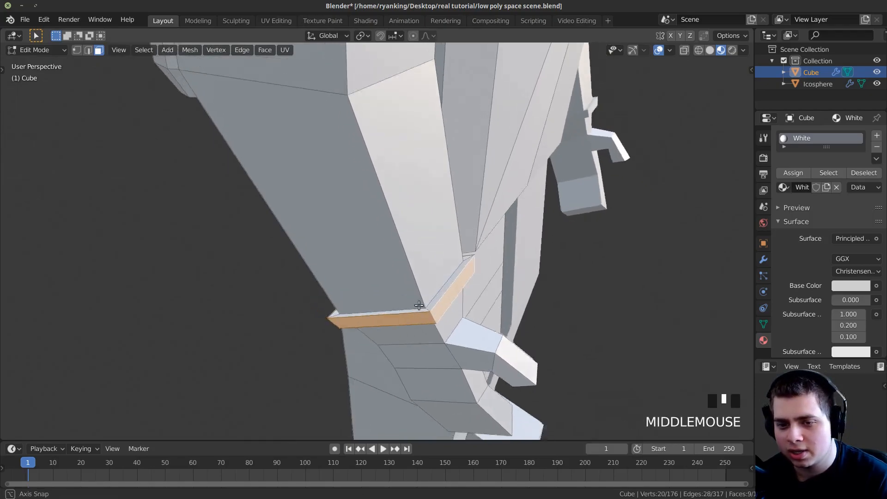
scroll(418, 280, "up", 2)
left_click(423, 246, "alt+shift")
middle_click_drag(424, 247, 427, 265)
left_click(428, 264, "alt+shift")
Add the narrow face loop around the thigh to the selection.
scroll(380, 242, "down", 3)
scroll(381, 242, "up", 4)
middle_click_drag(380, 241, 416, 244)
right_click(375, 238, "alt+shift")
scroll(429, 244, "down", 5)
scroll(426, 244, "up", 2)
scroll(416, 242, "up", 1)
scroll(416, 241, "down", 3)
Create a second material named red with a red base colour and assign it to the selected faces.
left_click(876, 136)
left_click(802, 213)
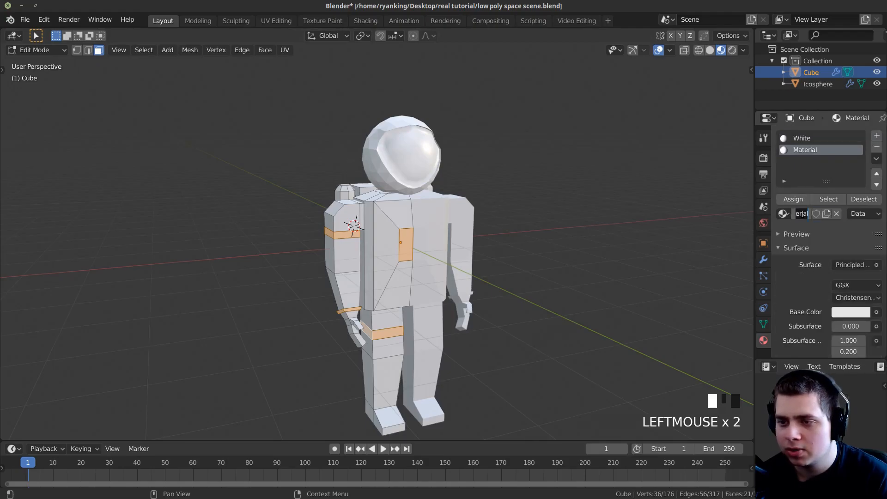
type("red")
key("Return")
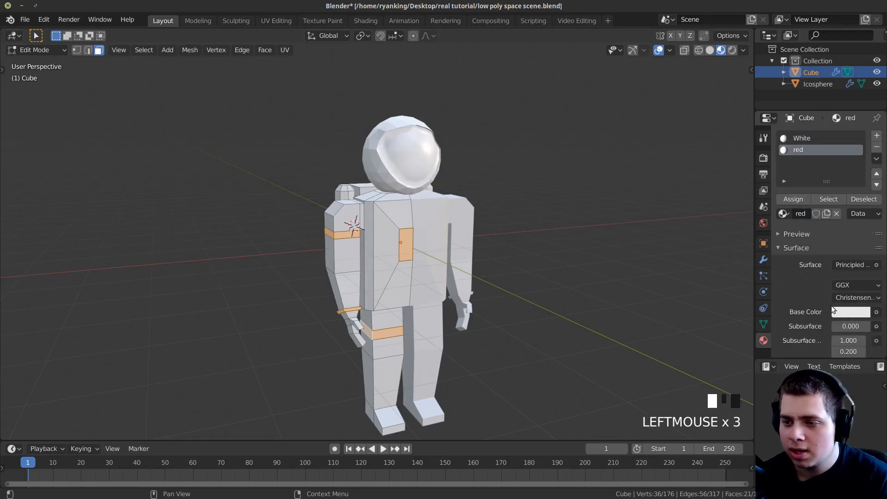
left_click(844, 311)
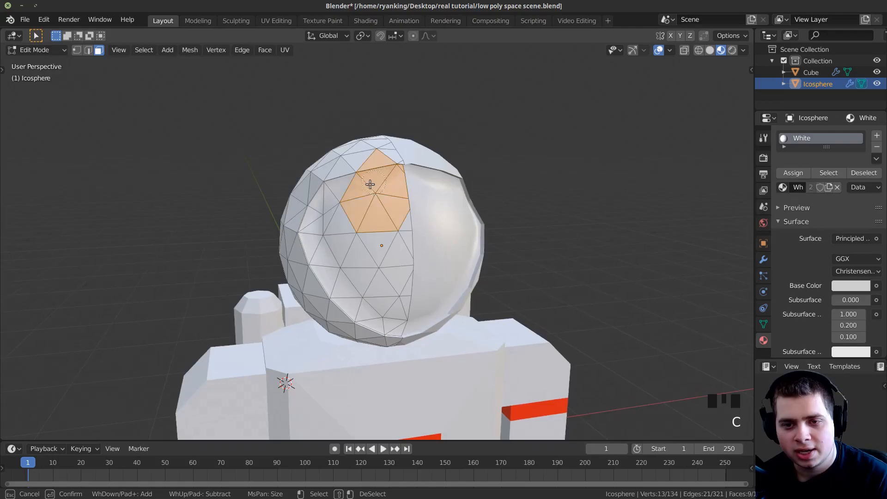
Select the recessed visor faces on the front of the helmet.
mouse_move(367, 185)
left_mouse_down()
mouse_move(319, 217)
mouse_move(343, 291)
mouse_move(377, 321)
mouse_move(406, 277)
mouse_move(393, 252)
left_mouse_up()
left_click_drag(396, 312, 399, 316)
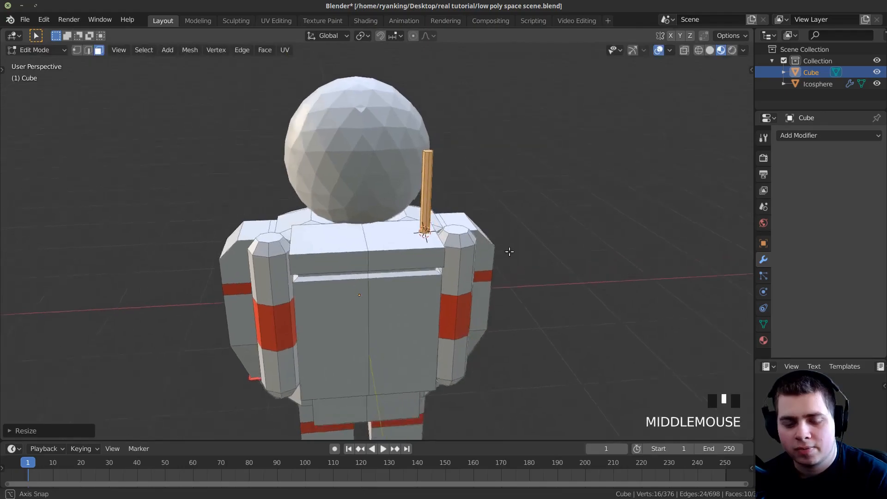
Move the thin antenna rod into position at the upper corner of the backpack, beside the helmet.
scroll(473, 238, "down", 2)
key("g")
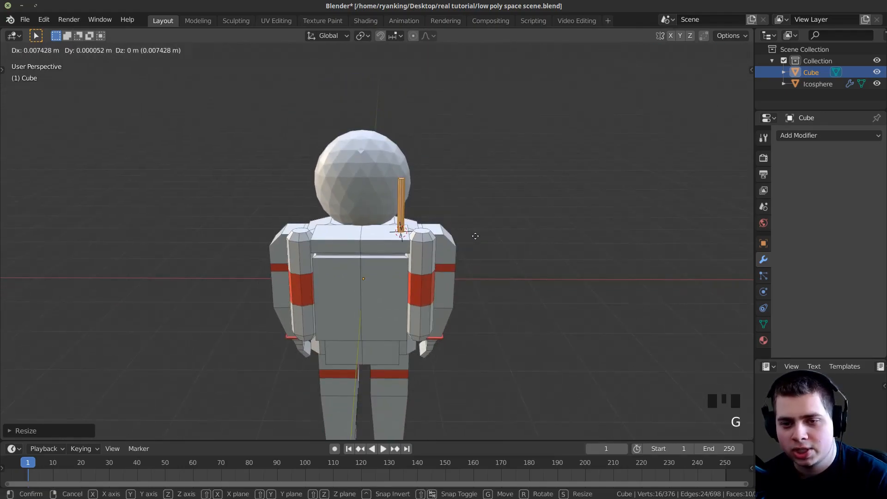
left_click(470, 189)
middle_click_drag(470, 189, 545, 204, "shift")
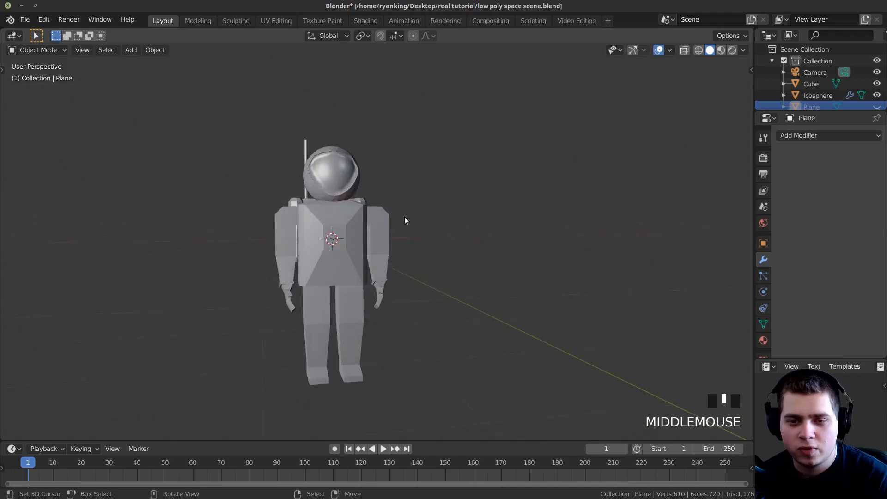
scroll(438, 230, "down", 1)
middle_click_drag(438, 231, 390, 259)
scroll(449, 224, "up", 1)
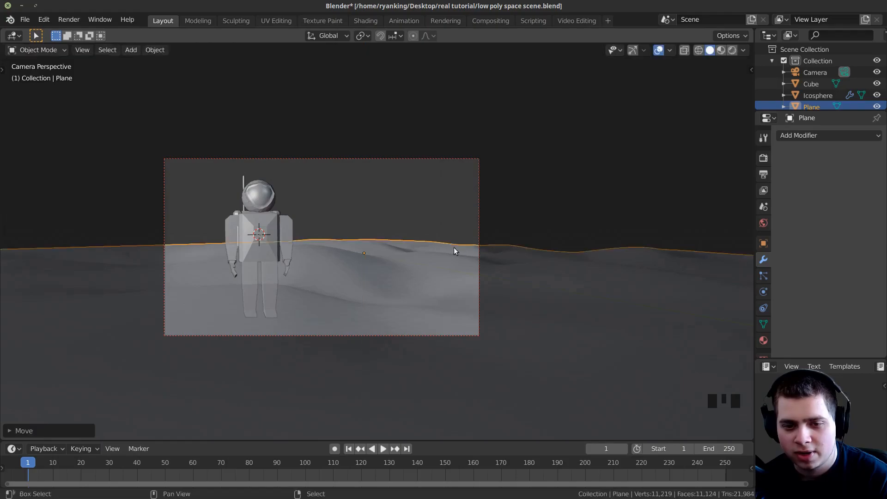
key("s")
key("Escape")
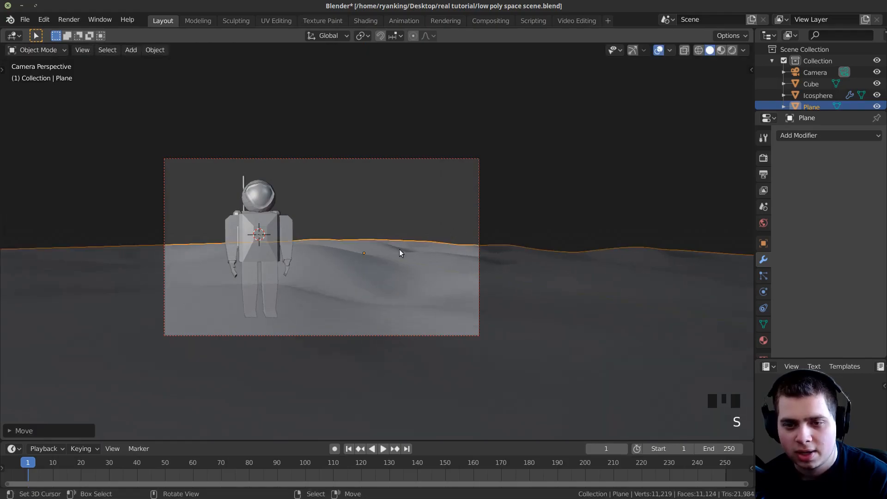
scroll(467, 264, "up", 2)
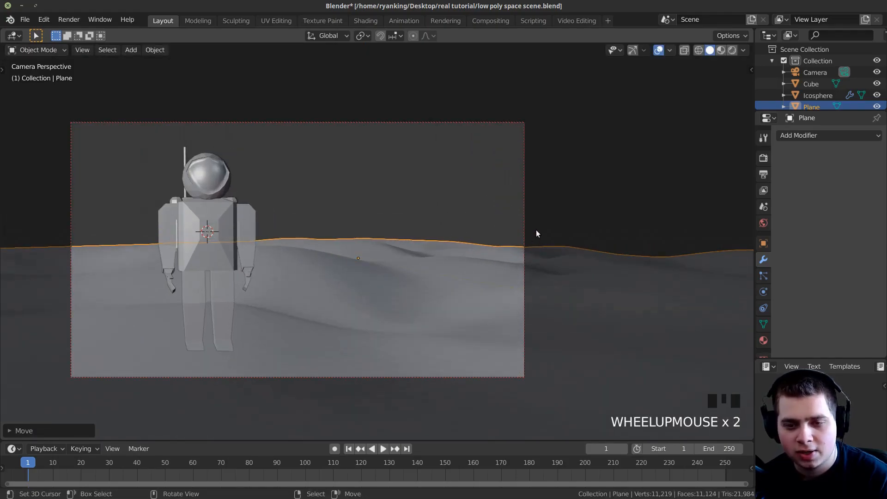
key("s")
key("z")
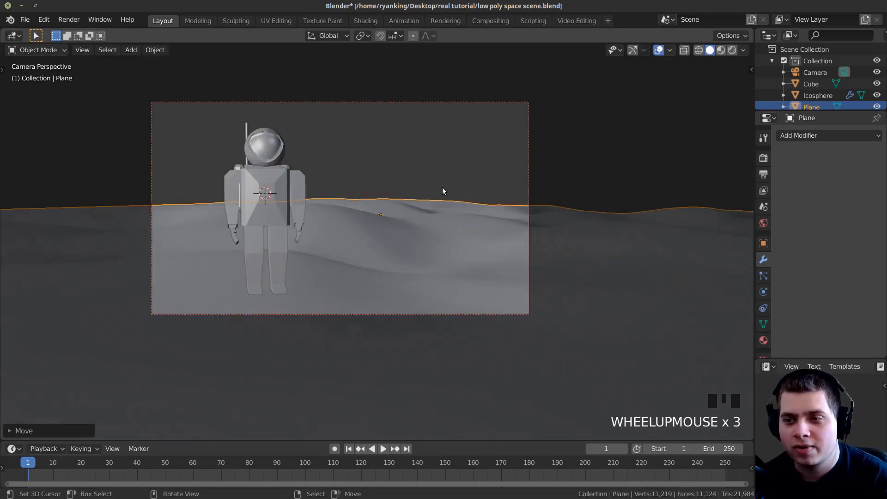
Add a Decimate modifier to the ground plane, set its collapse ratio to 0.0411 and apply it.
left_click(816, 135)
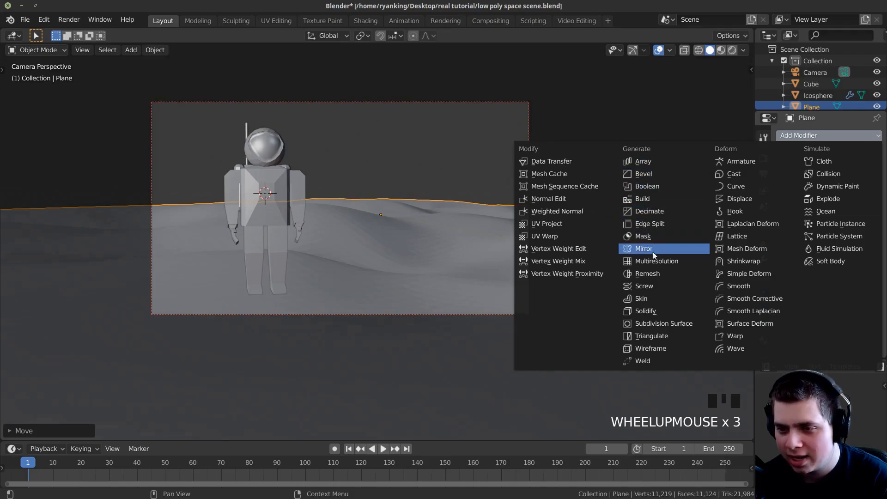
left_click(654, 212)
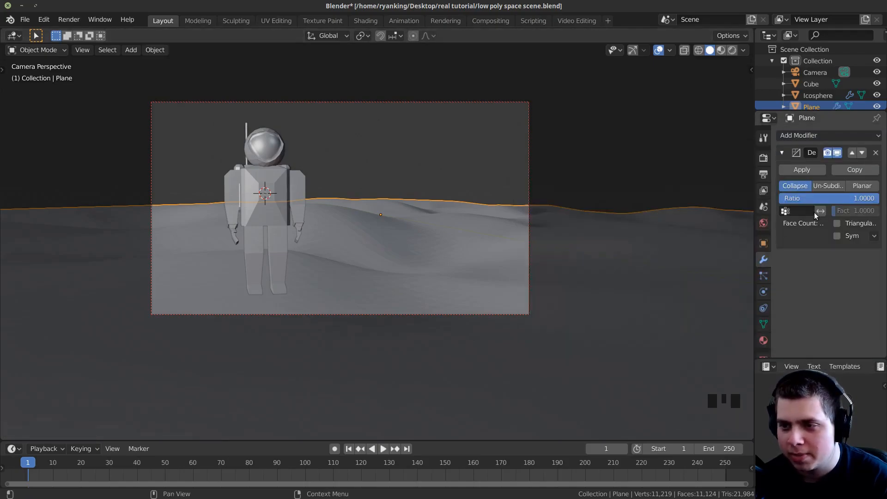
left_click_drag(848, 199, 765, 199)
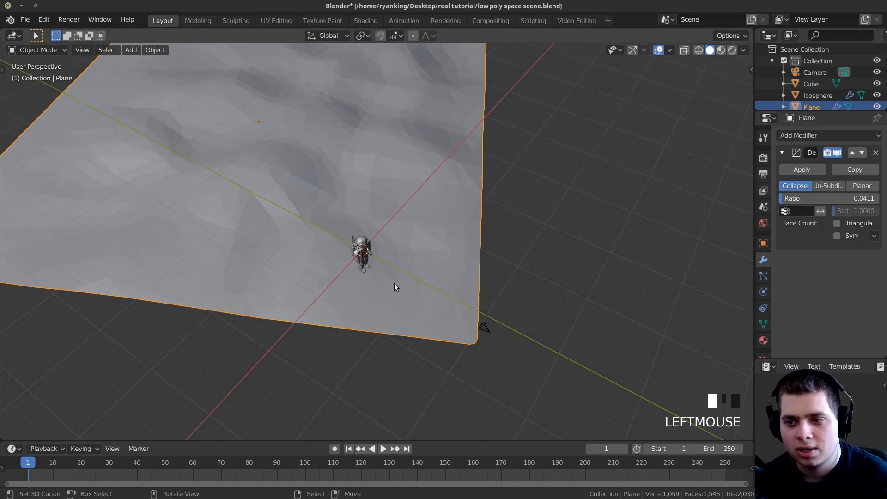
middle_click_drag(396, 287, 601, 194)
left_click(806, 167)
middle_click_drag(386, 125, 391, 314)
key("Tab")
key("a")
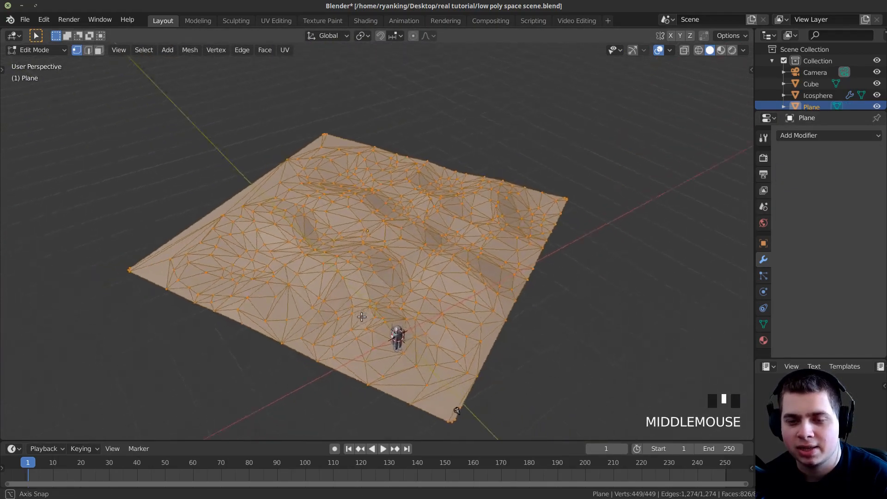
middle_click_drag(316, 310, 362, 317)
key("Tab")
Adjust the ground plane's height along the Z axis beneath the astronaut's feet.
key("KP_0")
key("g")
key("z")
left_click(603, 200)
scroll(603, 200, "up", 3)
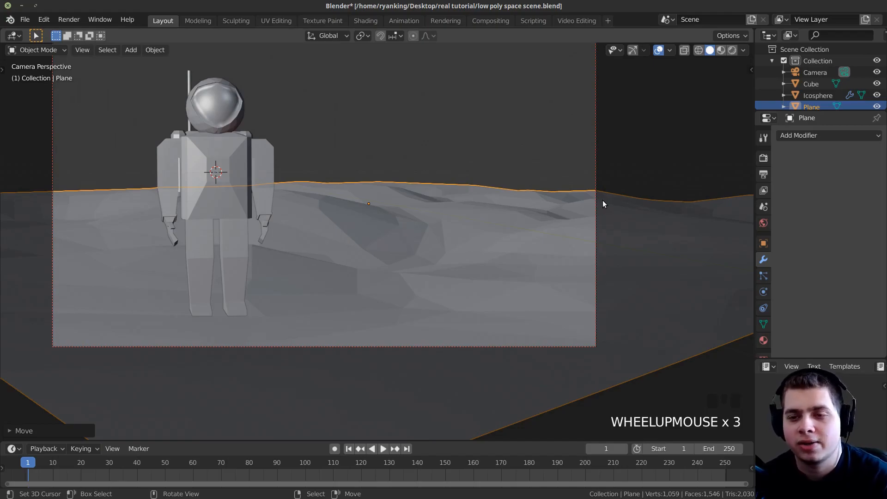
Lower the selected far-edge vertices of the ground about 4.55 m along Z, using smooth proportional editing.
key("Tab")
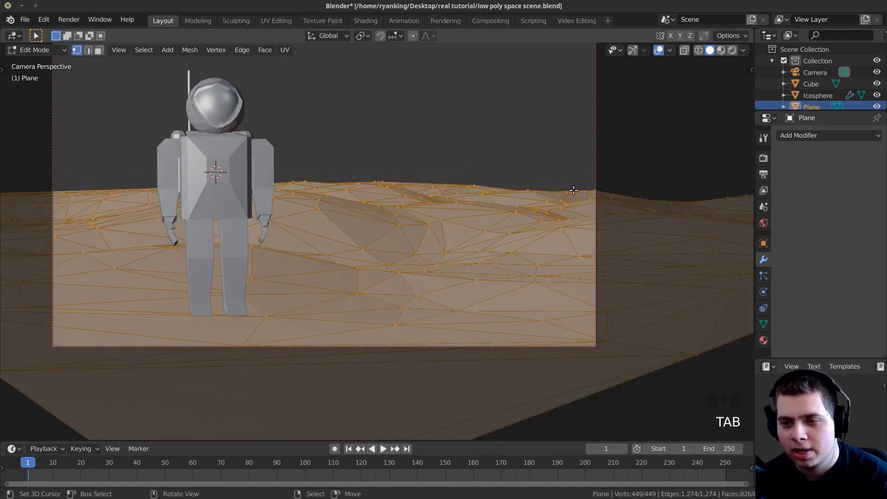
right_click(563, 194)
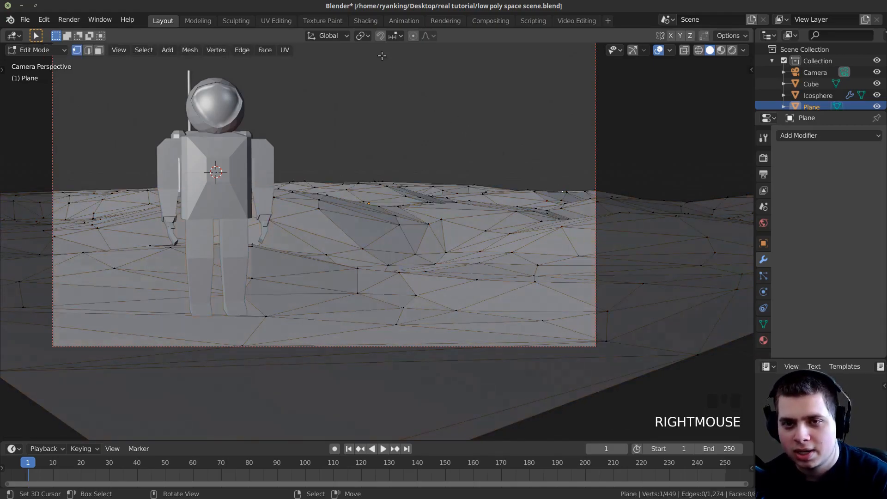
scroll(571, 126, "down", 3)
key("o")
key("g")
key("z")
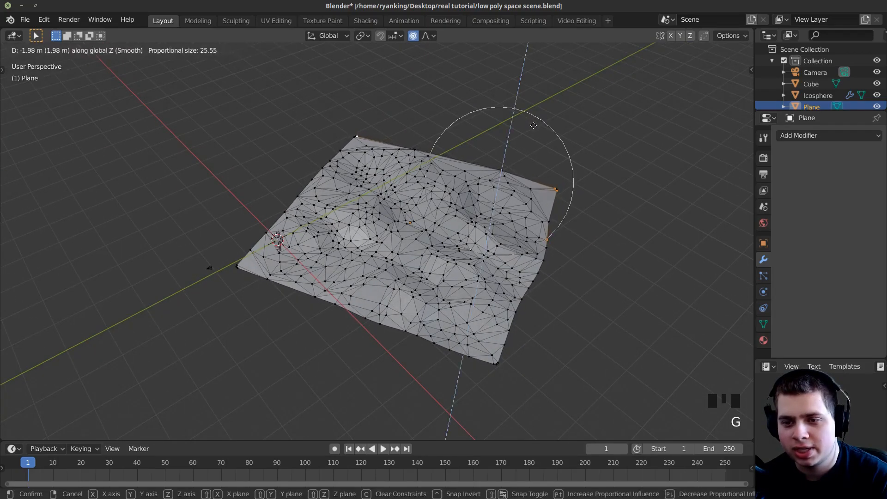
scroll(534, 126, "down", 1)
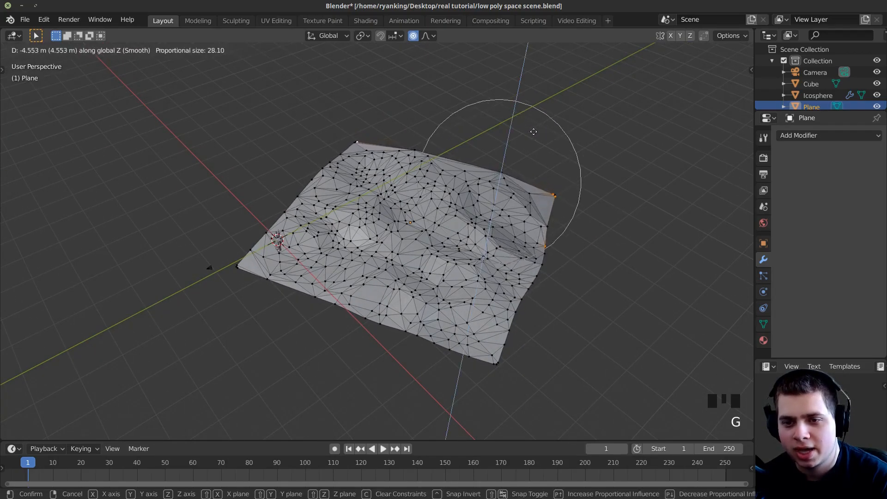
left_click(534, 132)
key("Tab")
key("KP_0")
scroll(540, 167, "down", 2)
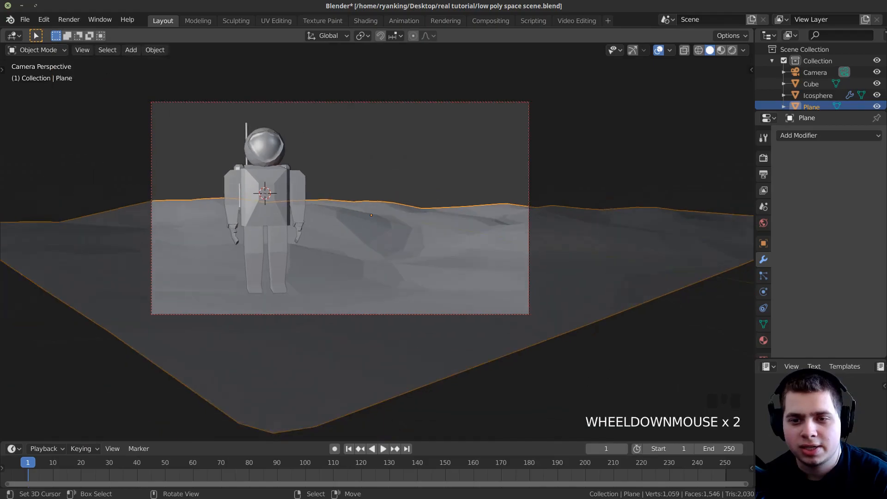
Move the ground vertex beside the astronaut's feet to reshape the foreground terrain, and save the file.
scroll(338, 247, "up", 2)
mouse_move(338, 246)
middle_mouse_down("shift")
mouse_move(349, 247)
mouse_move(341, 249)
middle_mouse_up("shift")
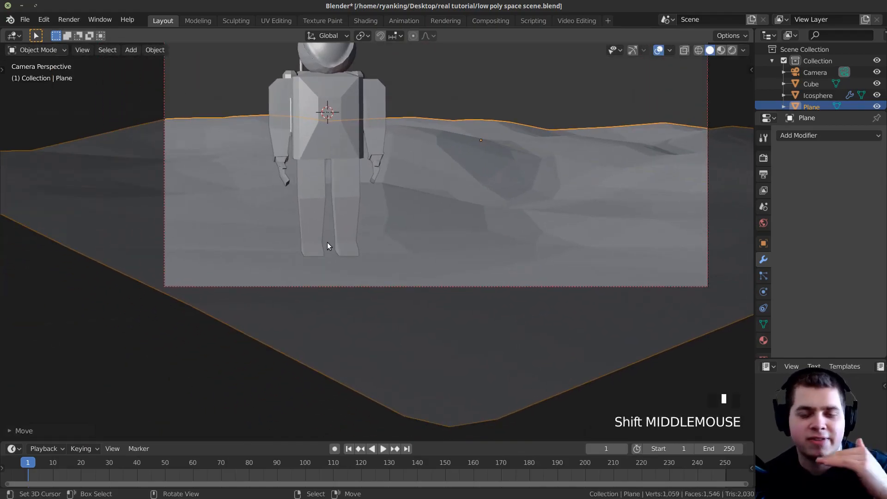
key("Tab")
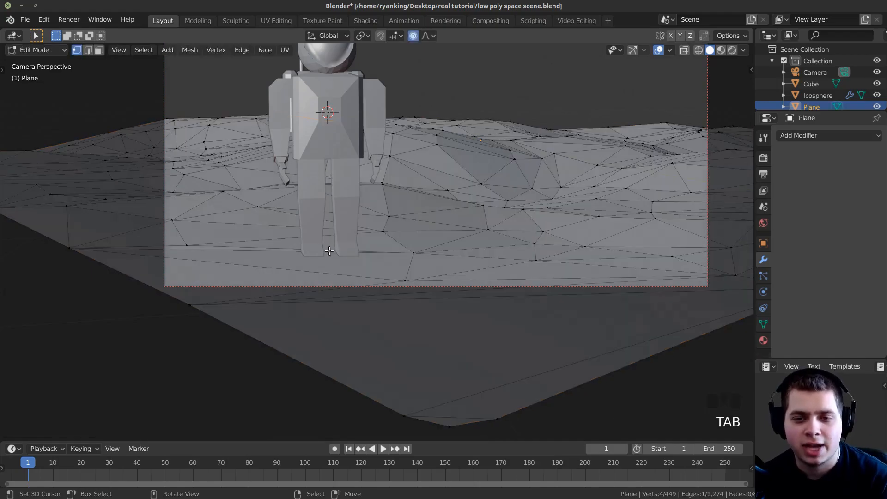
right_click(184, 243)
key("h")
key("ctrl+z")
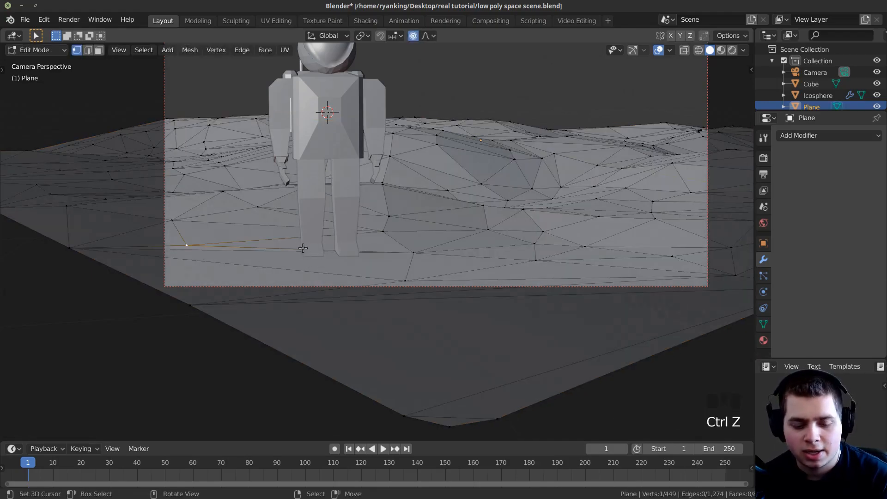
key("g")
left_click(304, 237)
key("Tab")
scroll(474, 189, "down", 1)
middle_click_drag(490, 140, 474, 190, "shift")
key("ctrl+s")
Scale the ground plane along the Z axis to adjust the height of its hills.
key("z")
key("z")
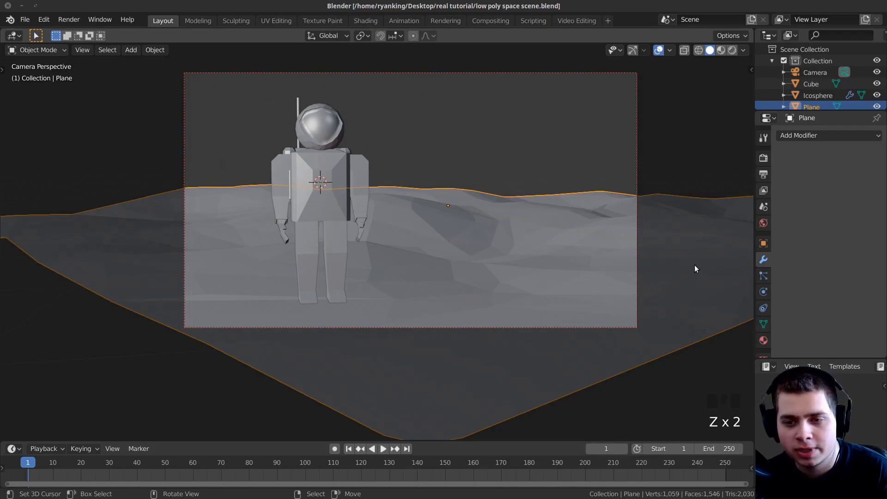
right_click(679, 221)
key("s")
key("z")
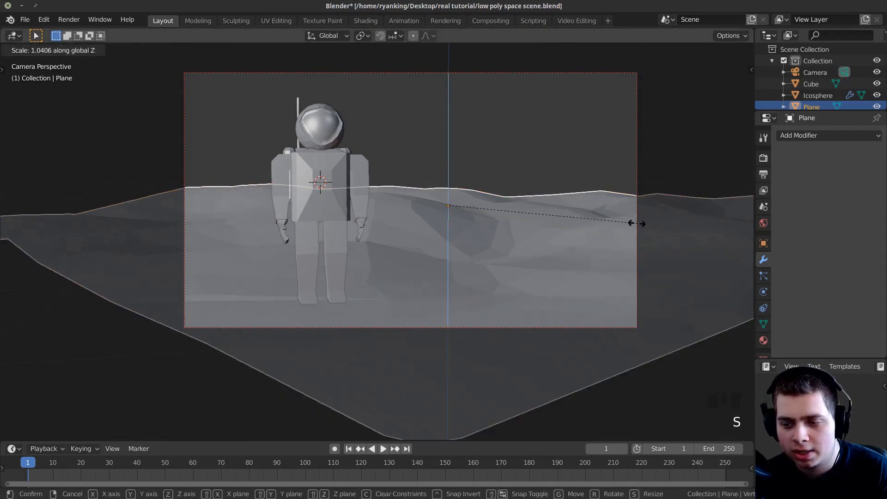
Duplicate the ground plane and place the copy behind the original, farther from the camera.
key("shift+d")
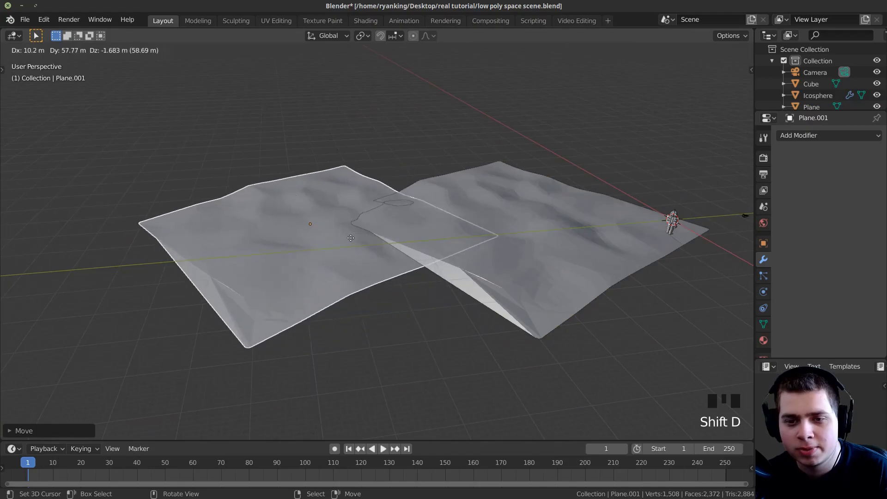
left_click(319, 237)
key("KP_0")
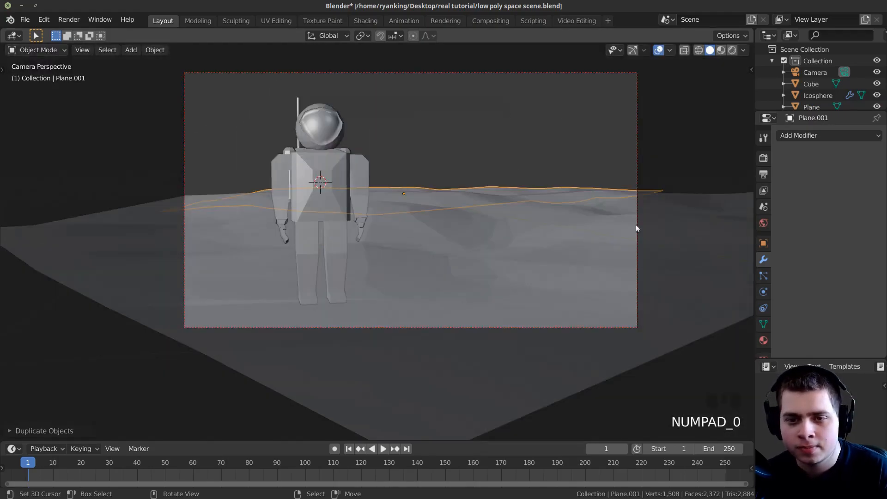
Scale up the duplicated ground so that its hills extend across the horizon behind the astronaut.
middle_click_drag(584, 198, 562, 217, "shift")
key("s")
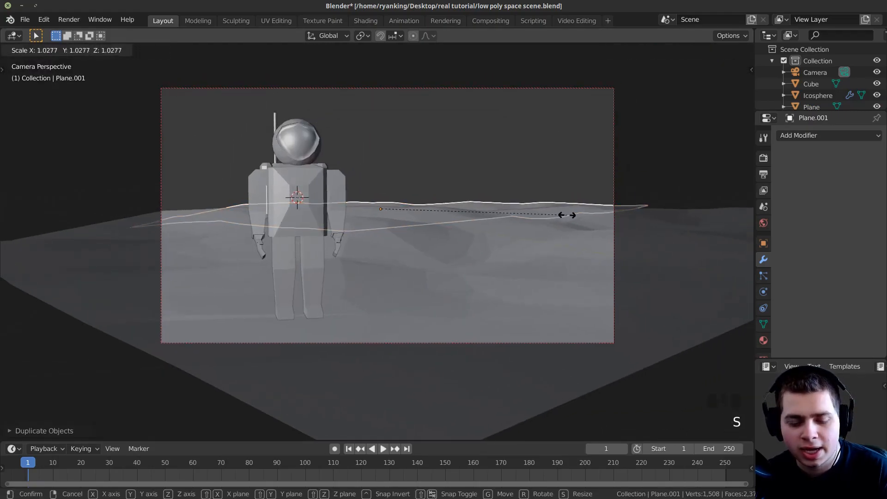
key("z")
key("r")
key("Escape")
key("z")
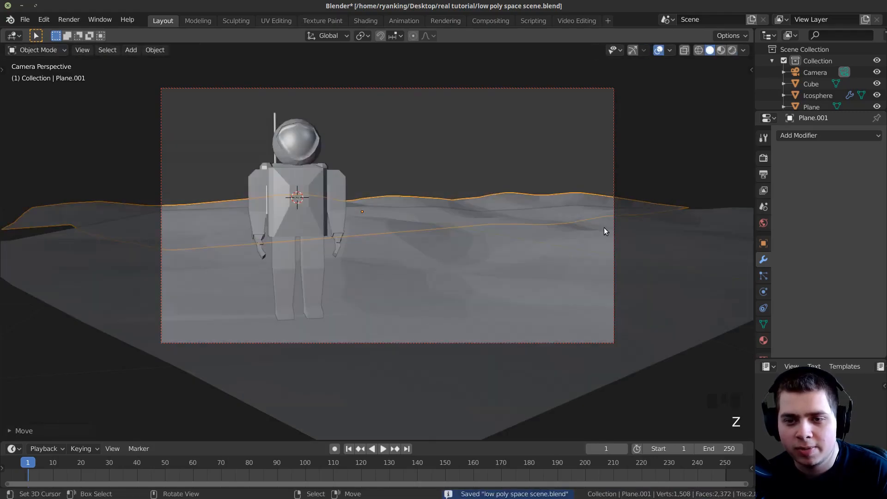
Fine-tune the position and rotation of the background ground copy in the camera view, and save the file.
key("g")
left_click(604, 224)
key("r")
left_click(610, 230)
key("g")
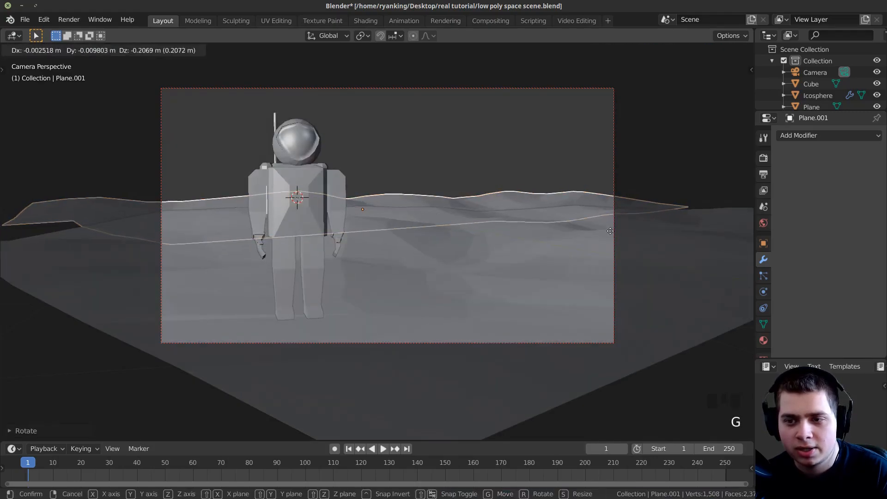
left_click(609, 233)
key("a")
key("ctrl+s")
Open the astronaut's body mesh for editing and switch the viewport to material preview shading.
middle_click_drag(380, 229, 425, 238)
key("KP_0")
scroll(336, 262, "down", 2)
right_click(354, 192)
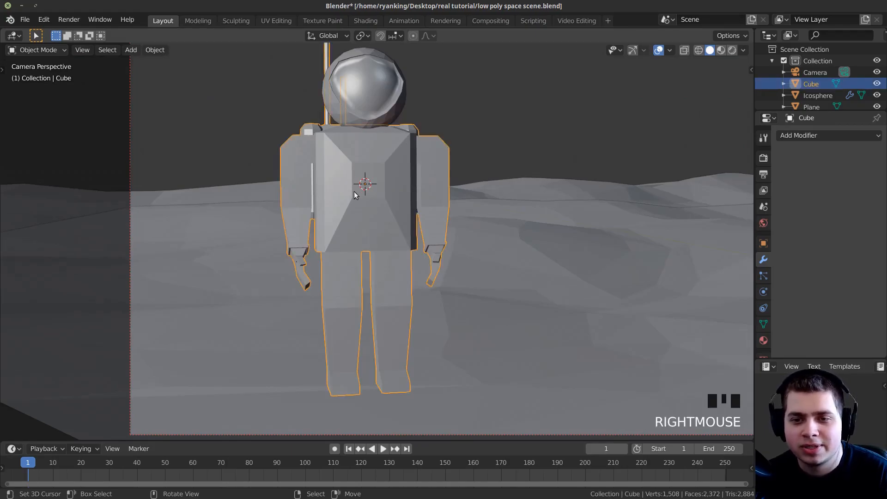
key("Tab")
mouse_move(354, 192)
middle_mouse_down()
mouse_move(365, 228)
mouse_move(416, 218)
mouse_move(306, 209)
mouse_move(314, 240)
mouse_move(342, 245)
middle_mouse_up()
key("a")
key("a")
key("KP_Decimal")
key("a")
scroll(357, 225, "up", 2)
scroll(358, 226, "down", 1)
left_click(721, 50)
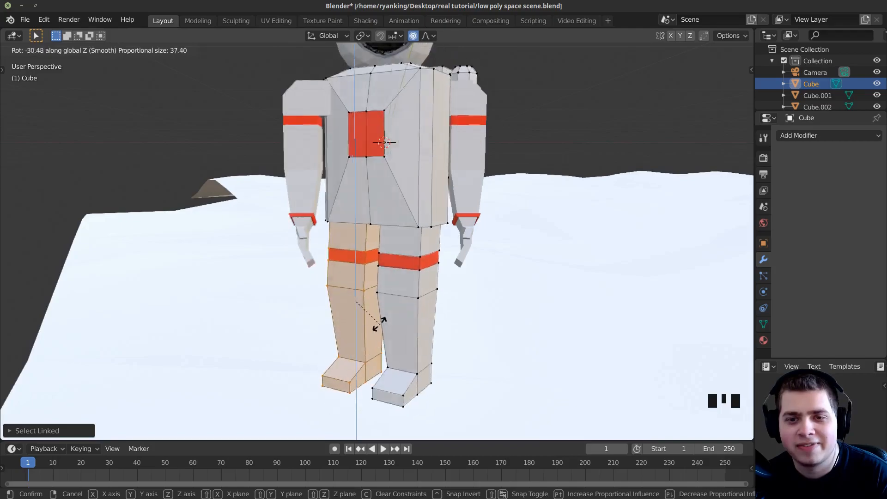
Turn off proportional editing and rotate the selected leg about 9 degrees around the Z axis.
scroll(383, 323, "up", 6)
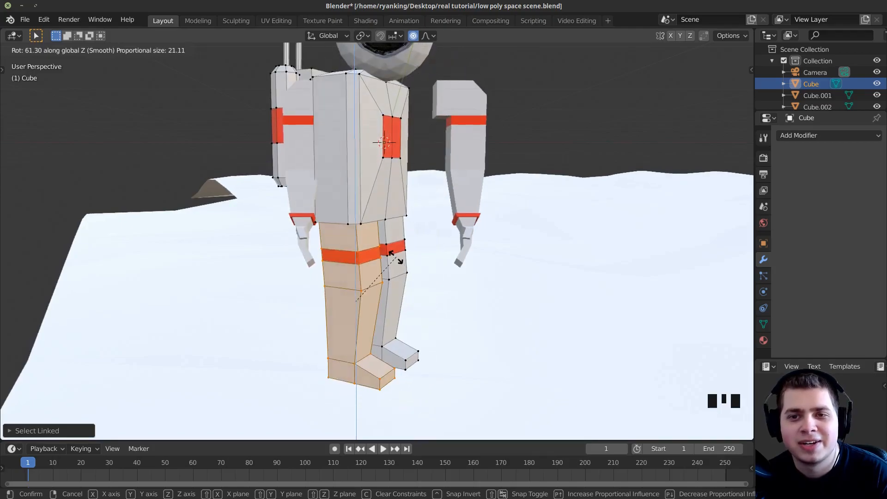
right_click(395, 284)
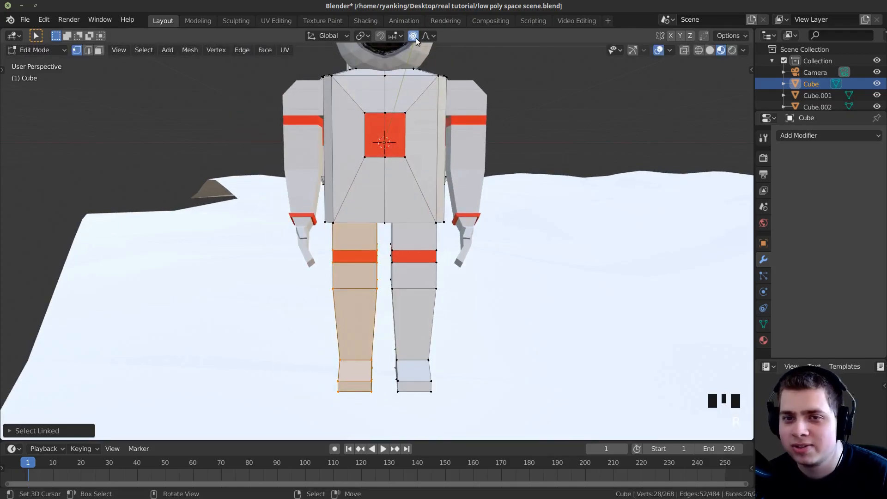
middle_click_drag(399, 225, 457, 220, "shift")
key("r")
key("z")
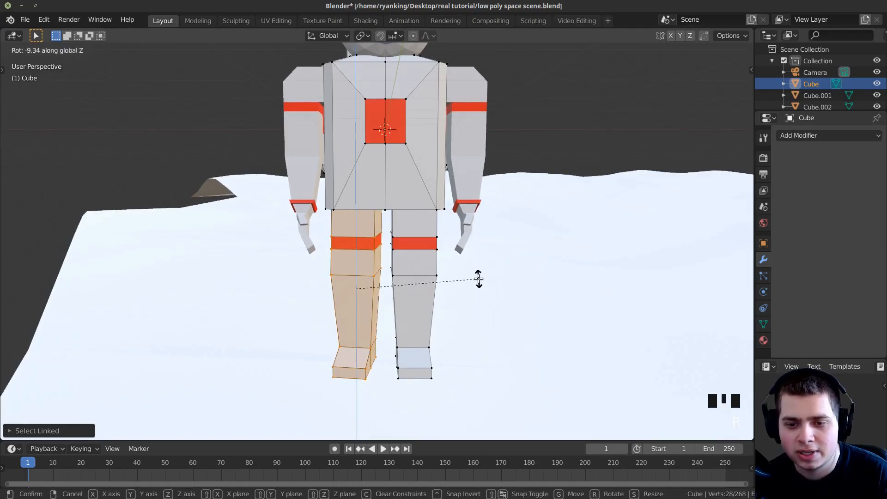
left_click(476, 278)
middle_click_drag(432, 267, 404, 250)
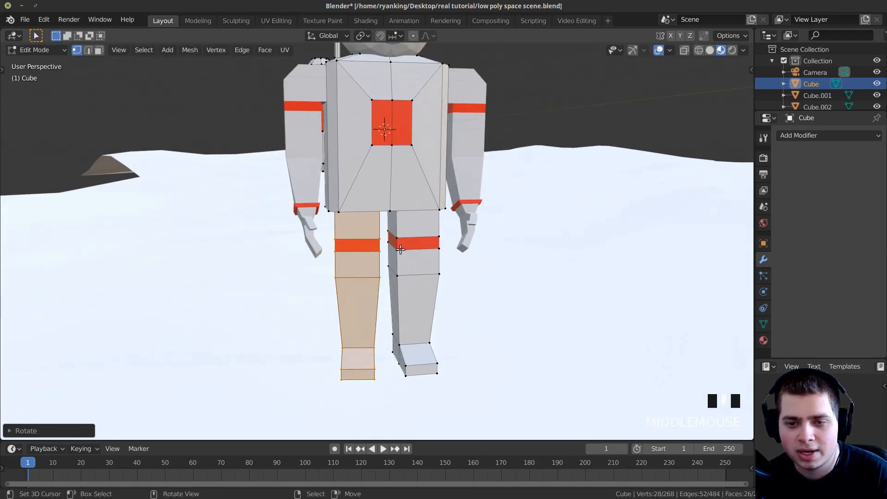
key("Tab")
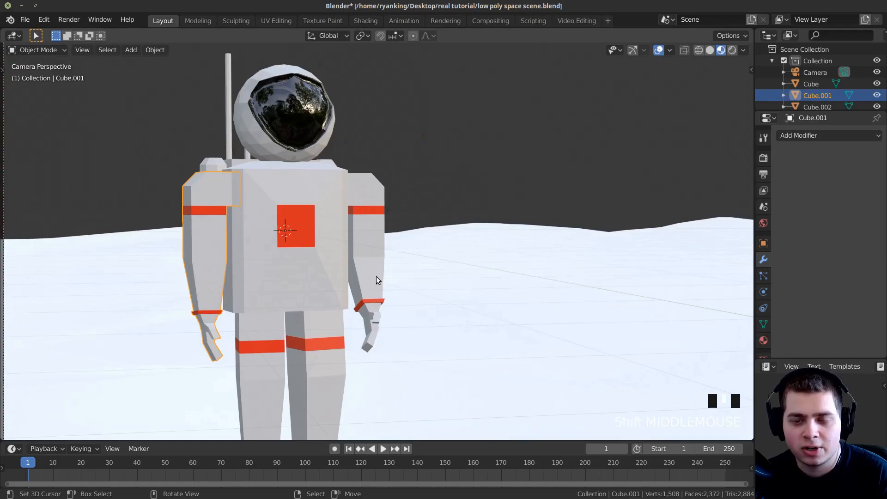
Select the arm object on the astronaut's other side and review the full pose.
left_click(376, 276)
middle_click_drag(360, 269, 315, 297)
scroll(440, 284, "down", 4)
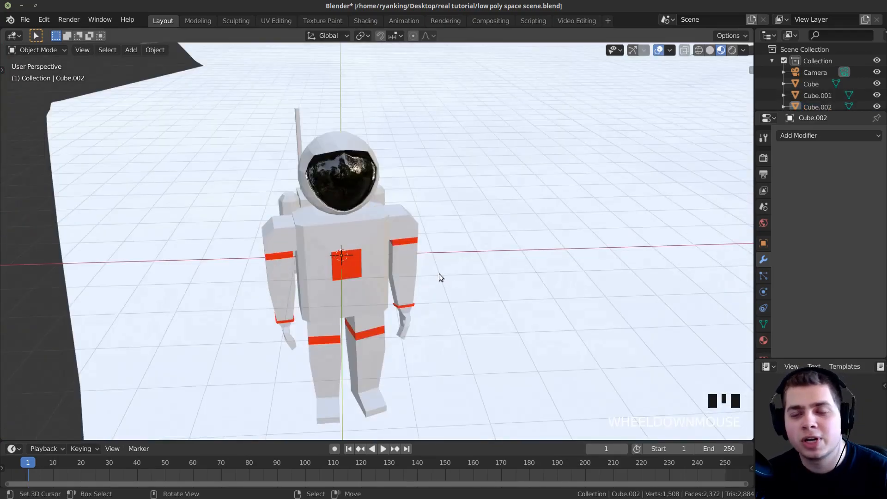
Move the flag mesh's upper-edge vertex nearest the pole slightly to refine the flag's bend.
middle_click_drag(442, 299, 376, 301)
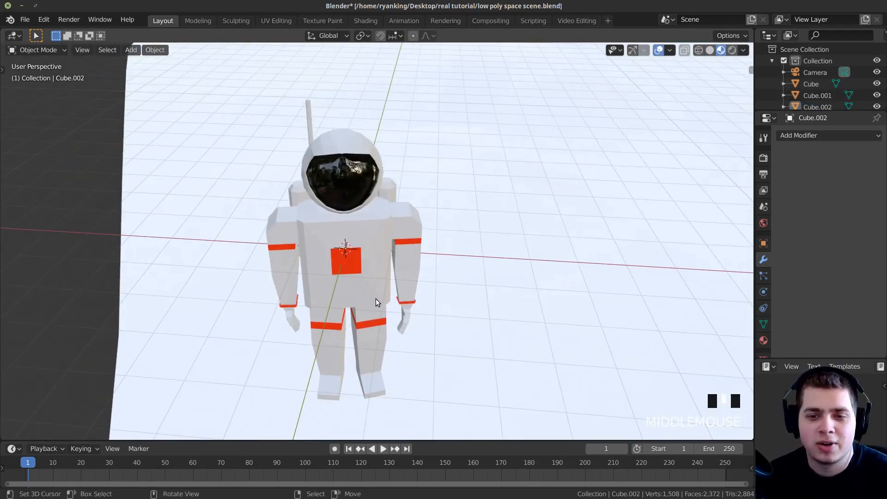
left_click(420, 278)
scroll(391, 239, "up", 3)
middle_click_drag(391, 240, 356, 245, "shift")
scroll(378, 272, "up", 3)
left_click(326, 177)
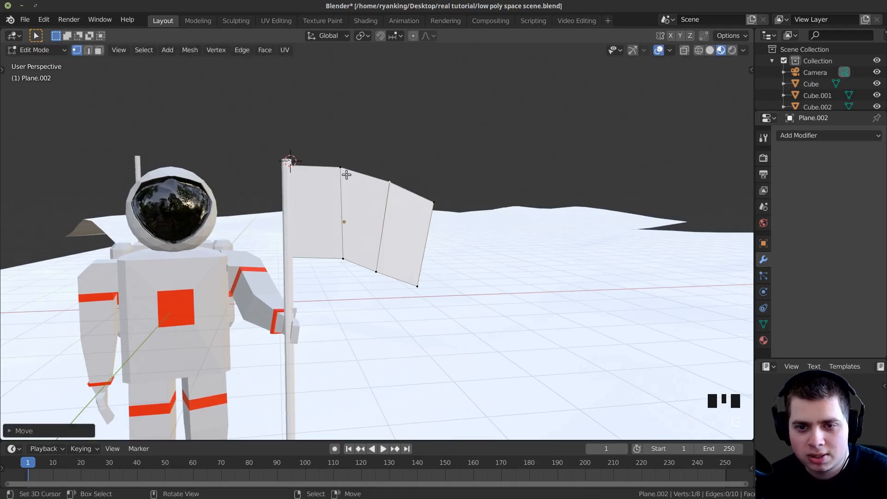
key("g")
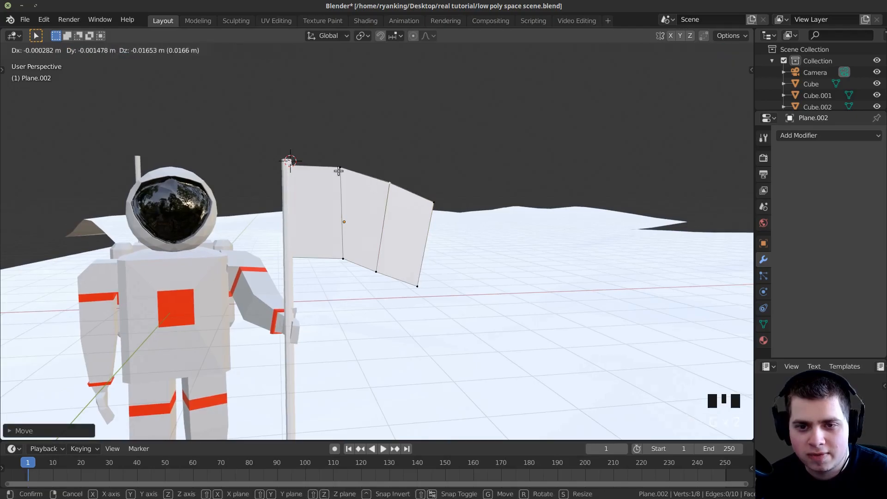
middle_click_drag(343, 190, 389, 167)
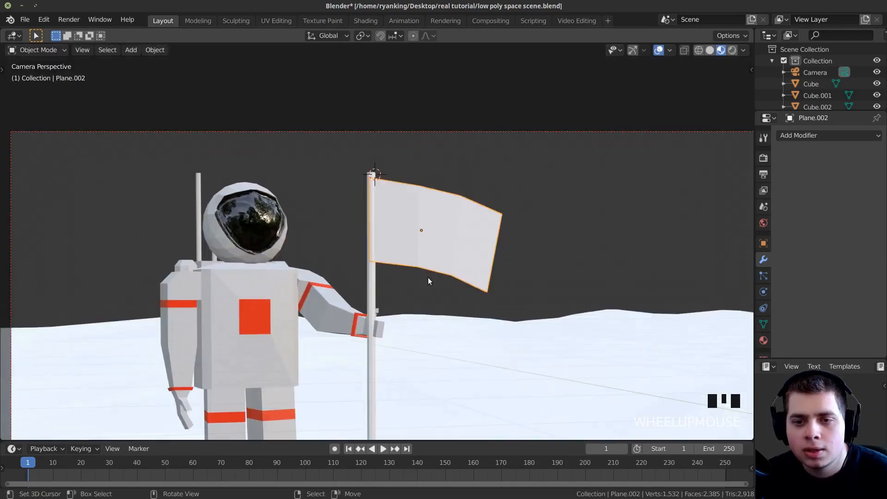
Give the flagpole a new material with a dark grey base colour, value about 0.306.
scroll(402, 266, "up", 2)
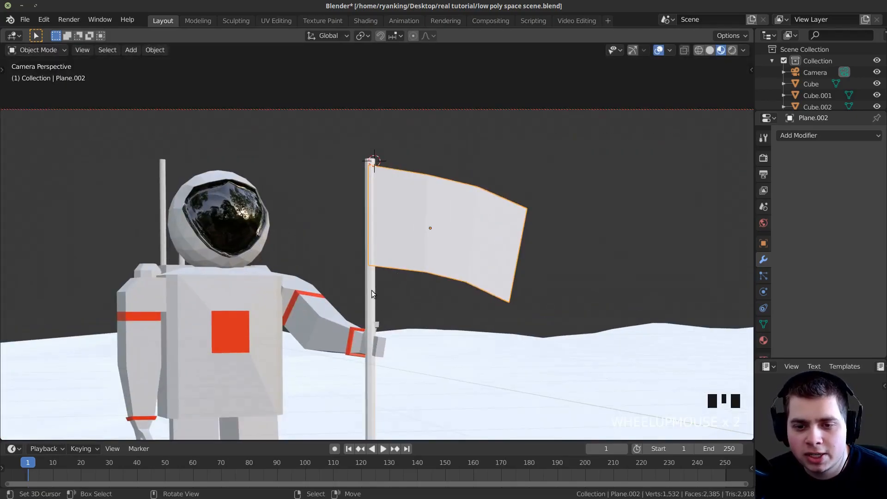
right_click(371, 291)
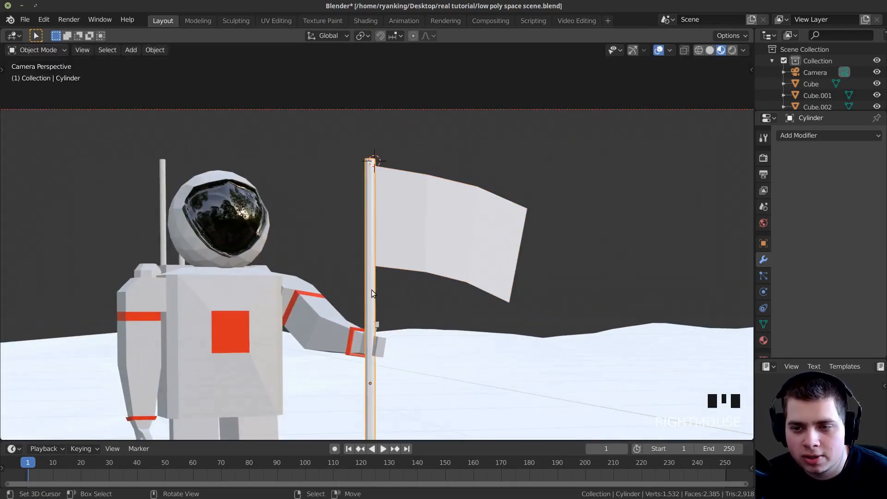
left_click(763, 340)
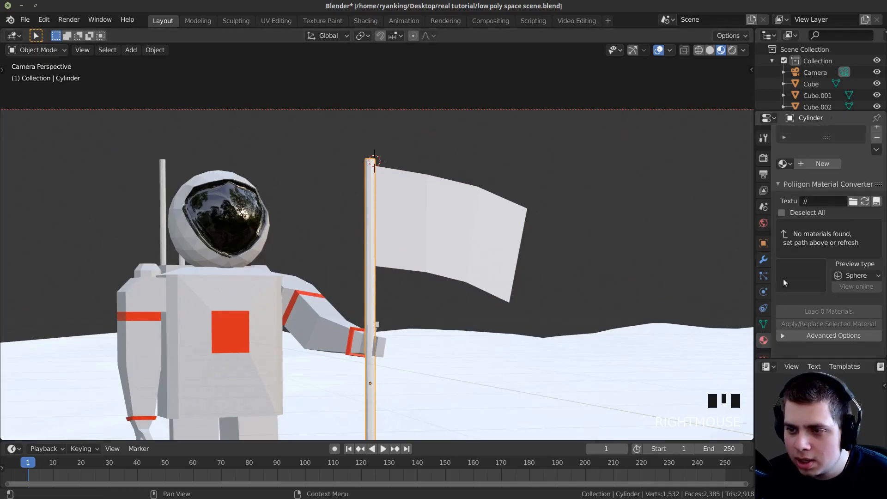
left_click(824, 163)
left_click(844, 262)
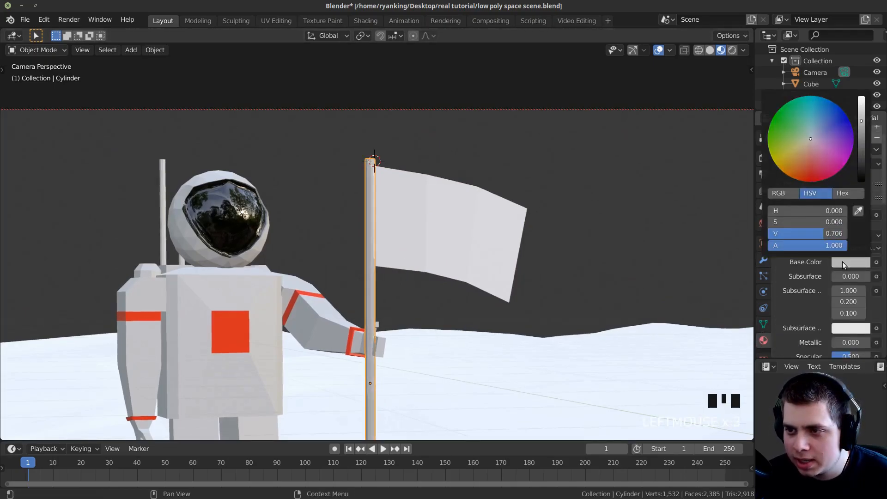
scroll(842, 262, "down", 2)
scroll(842, 261, "down", 1)
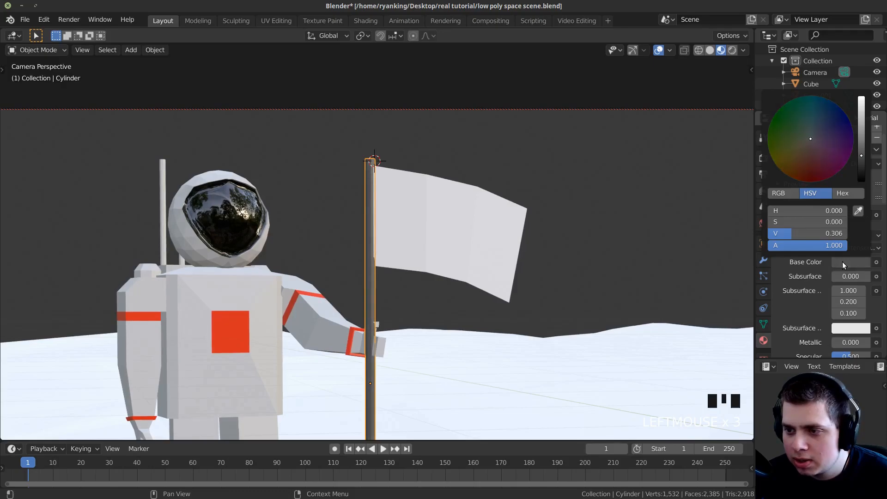
Give the flag a new material named "flag" and pick its base colour.
right_click(468, 238)
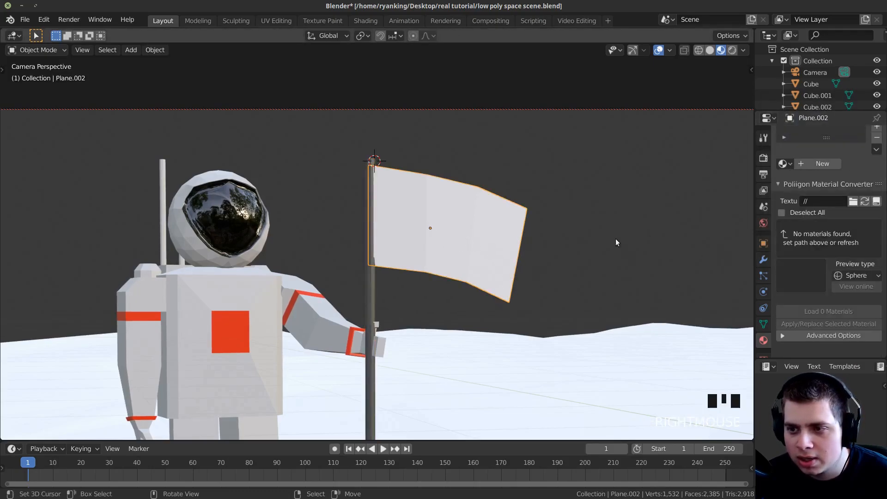
left_click(809, 163)
left_click(810, 163)
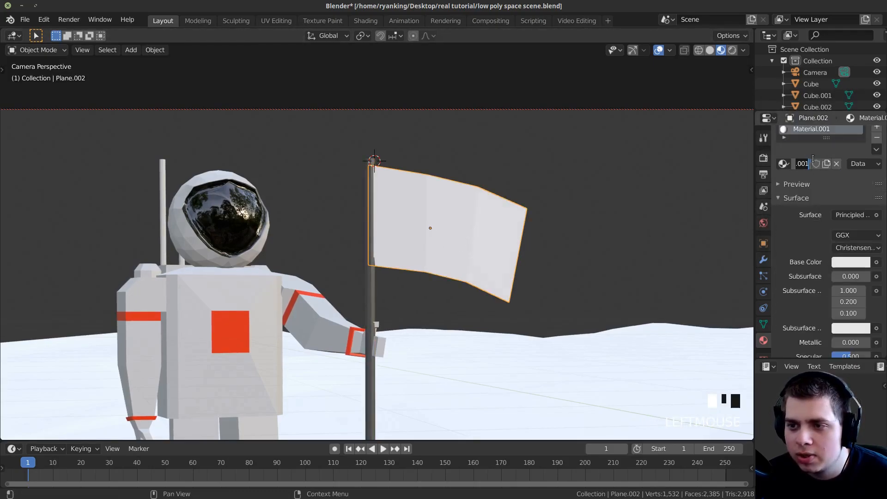
type("flag")
key("Return")
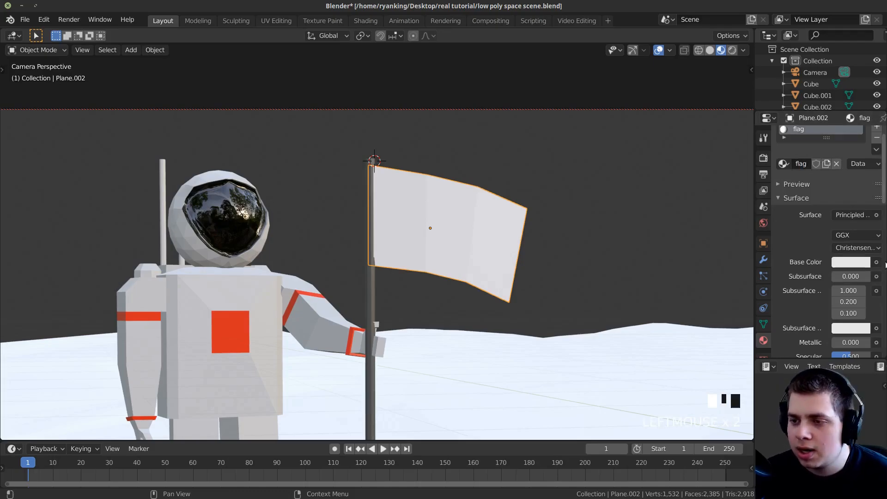
left_click(850, 262)
left_click(826, 120)
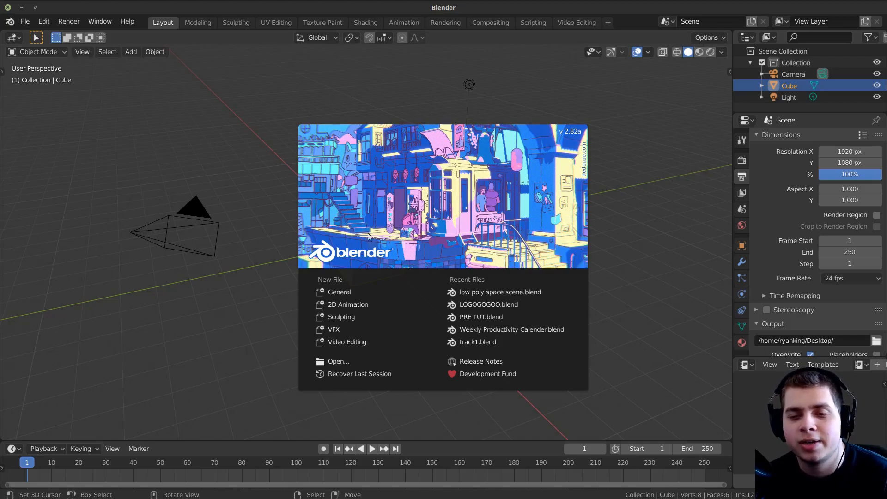
In the new general file, delete the default cube and the light, keeping only the camera.
left_click(482, 232)
key("x")
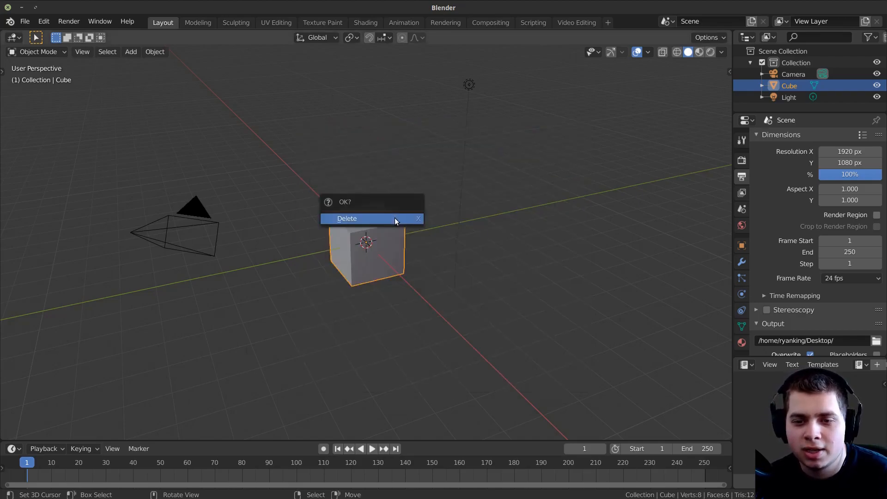
left_click(395, 218)
left_click(475, 81)
key("x")
left_click(474, 82)
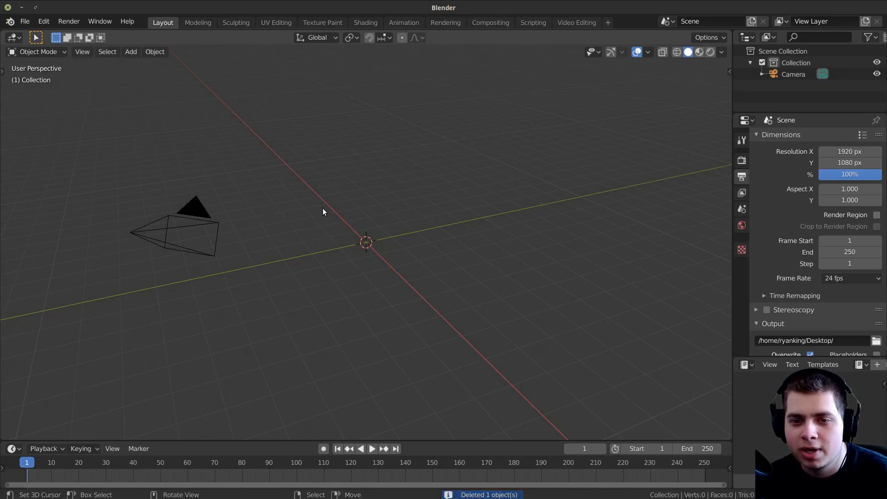
Align the camera to the top orthographic view and set the vertical render resolution to 1920 px for a square frame.
key("KP_5")
key("KP_7")
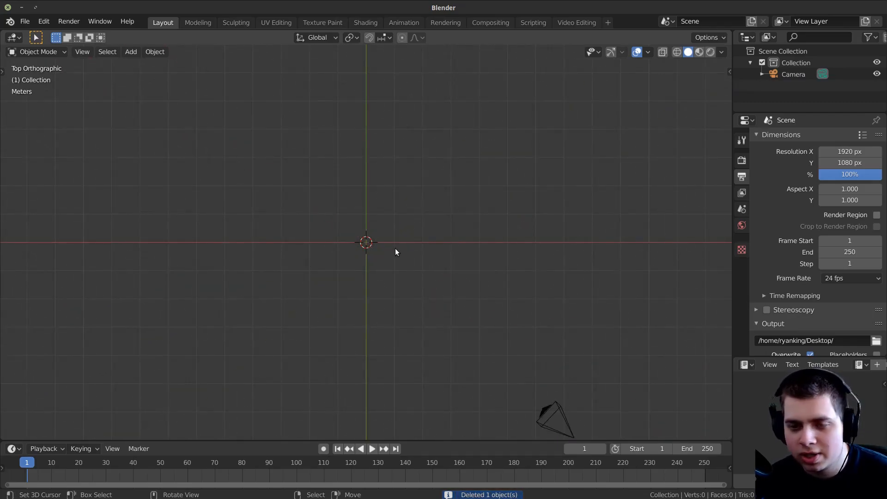
key("KP_0")
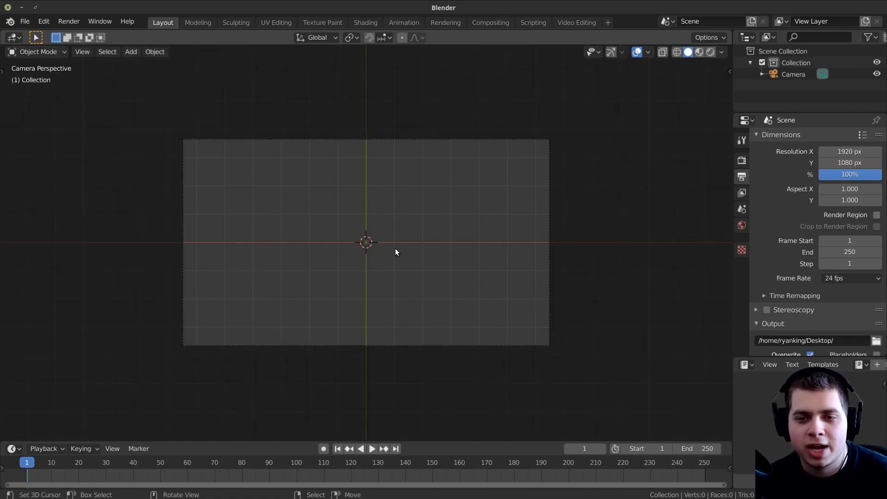
left_click(547, 145)
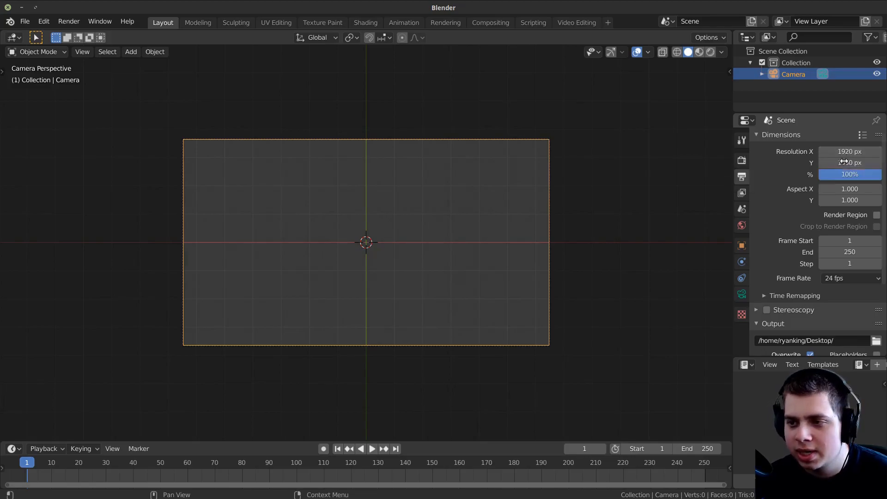
key("ctrl+v")
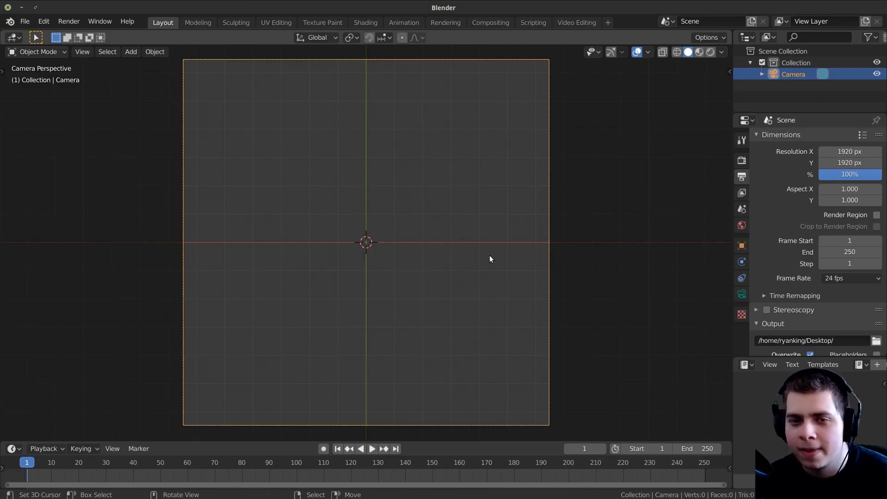
Switch the camera lens to Orthographic and set its orthographic scale to 14.214.
left_click(743, 296)
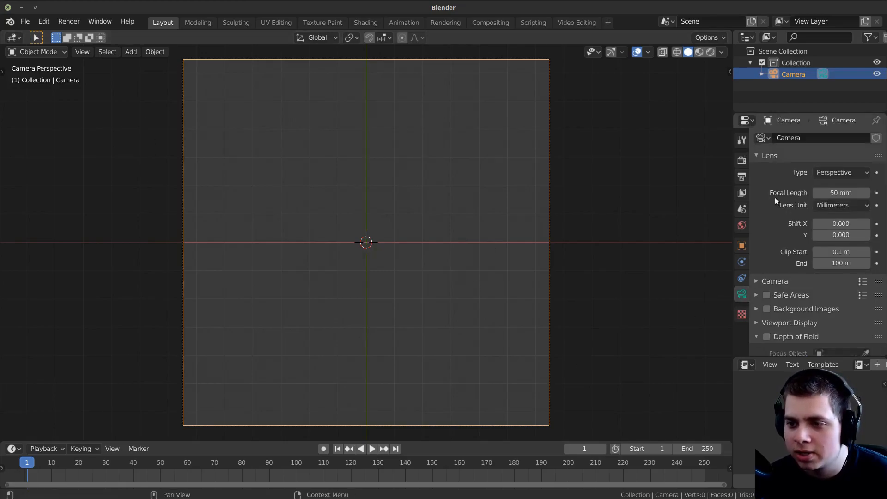
left_click(836, 174)
left_click(825, 193)
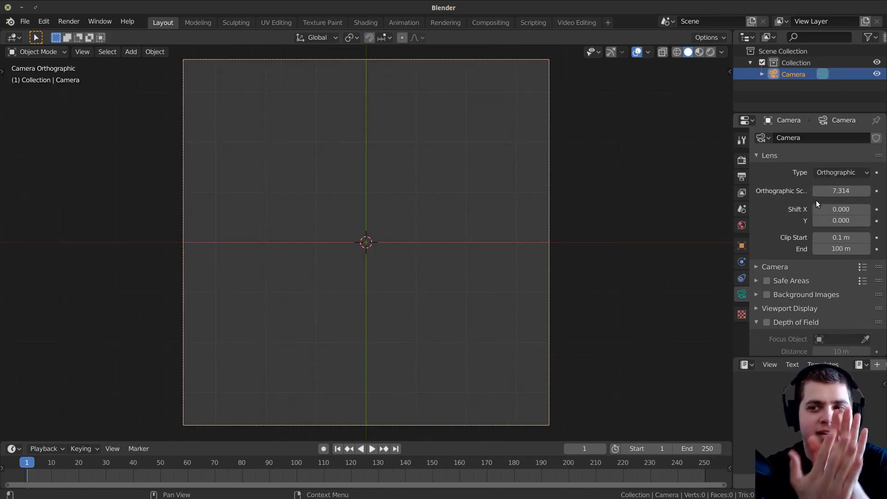
left_click_drag(817, 192, 786, 191)
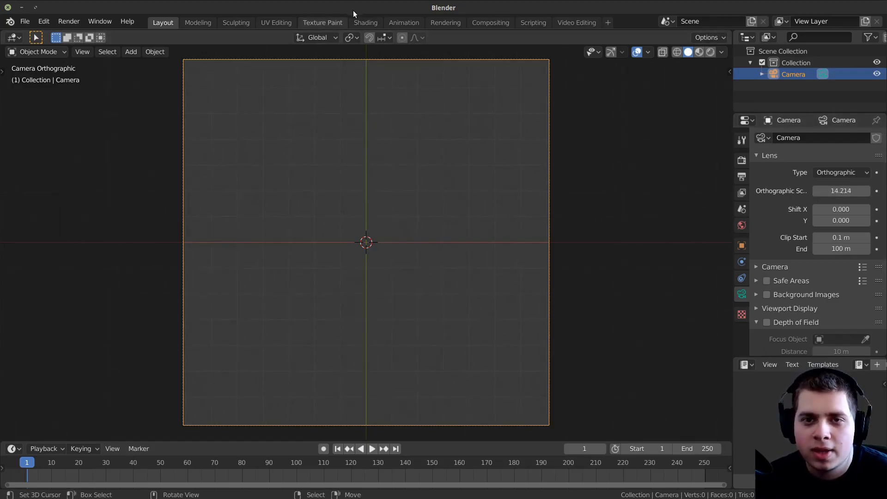
key("shift+a")
mouse_move(356, 196)
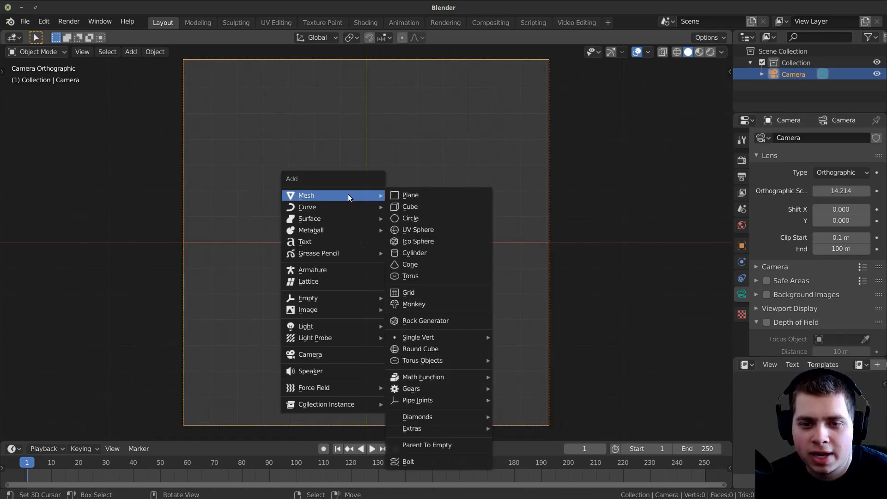
mouse_move(357, 309)
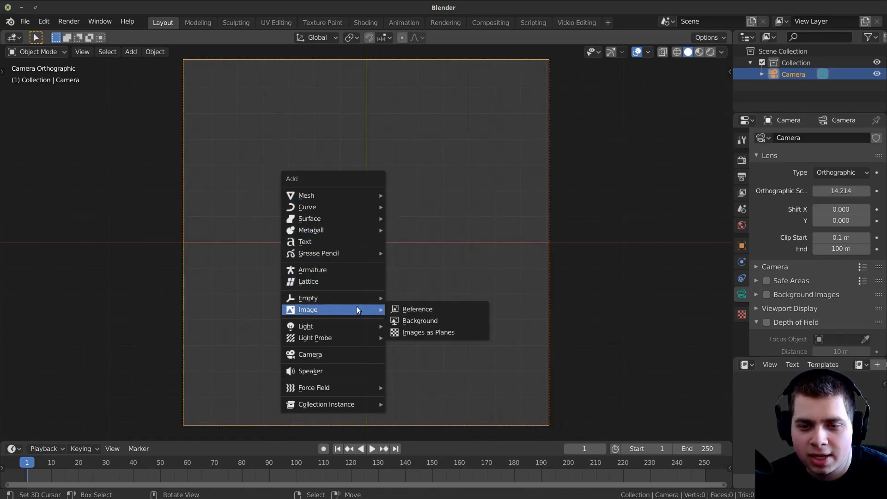
left_click(407, 332)
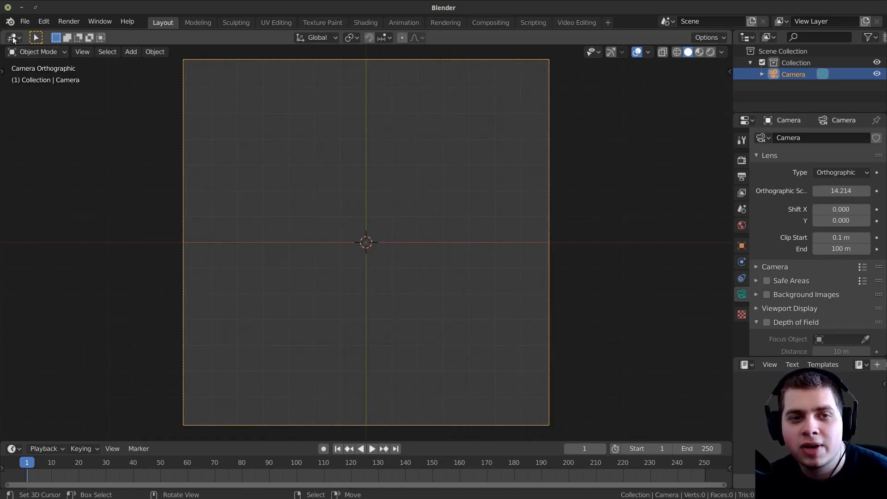
Search the add-on preferences for "image" and check whether Import Images as Planes is enabled, including its details.
left_click(44, 21)
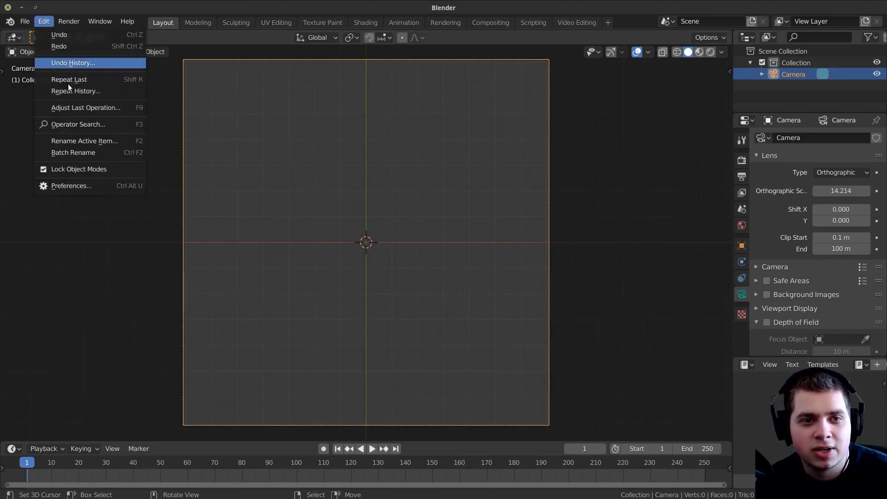
left_click(81, 189)
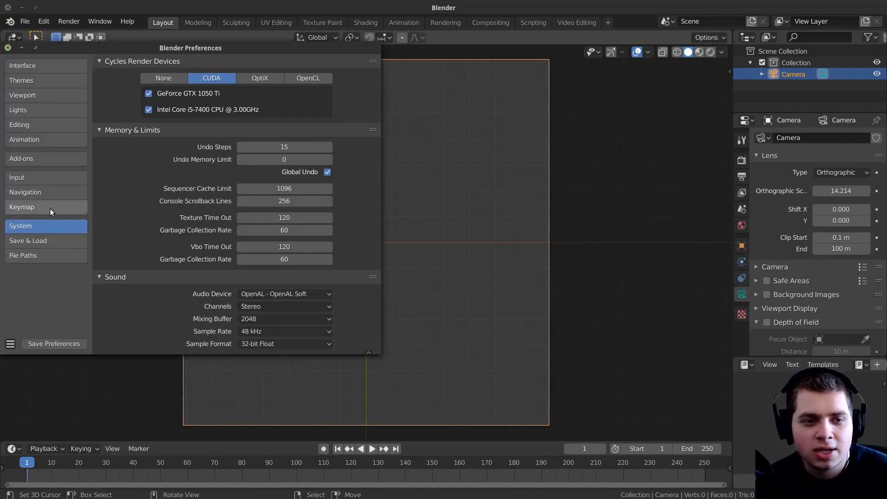
left_click(41, 159)
left_click(309, 77)
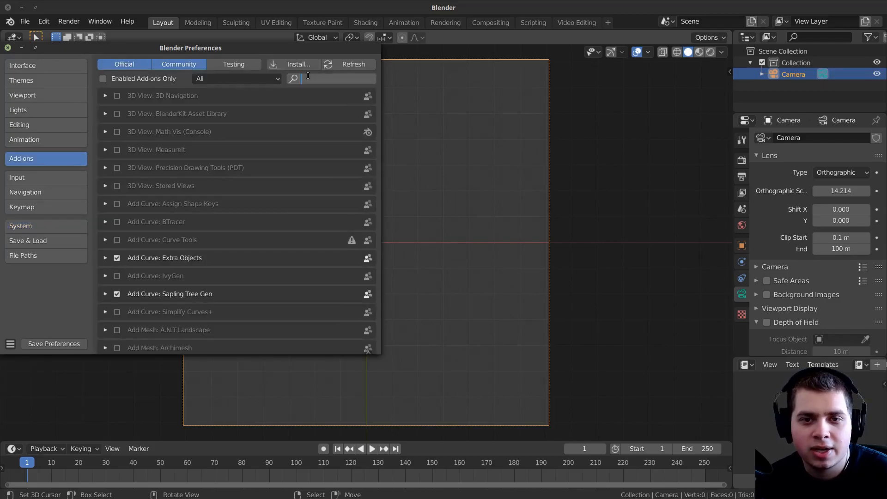
type("image")
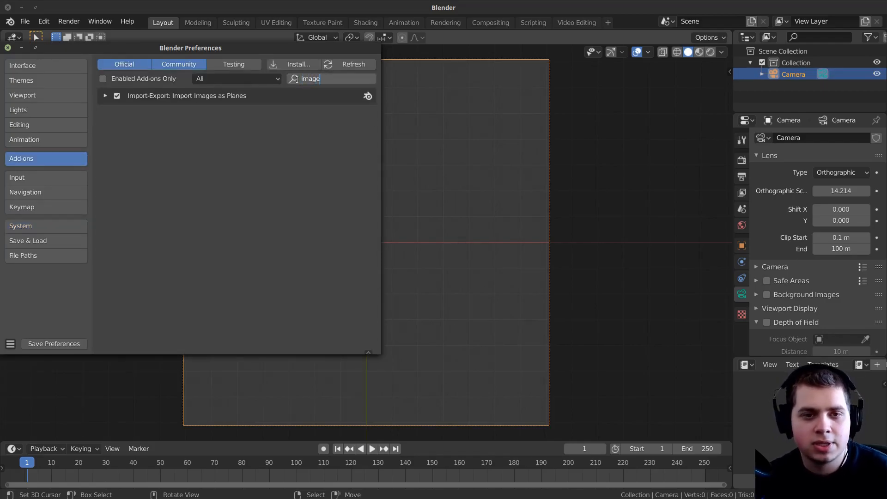
left_click(105, 95)
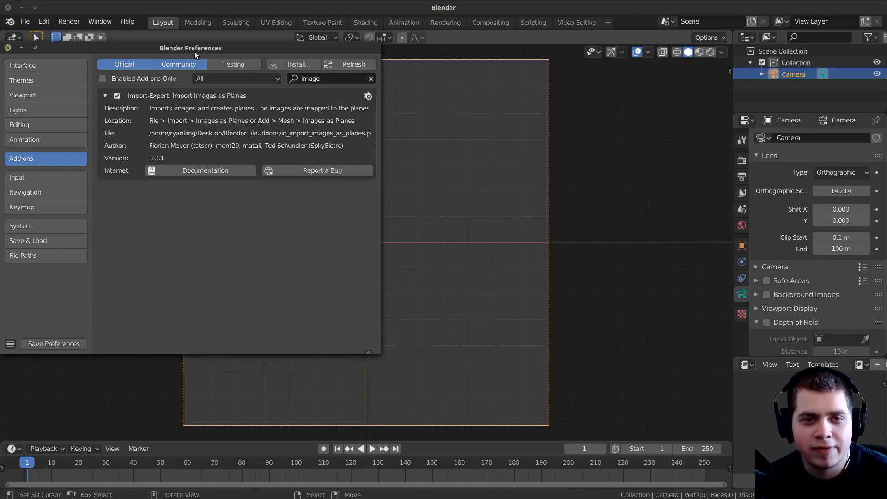
left_click_drag(199, 49, 274, 68)
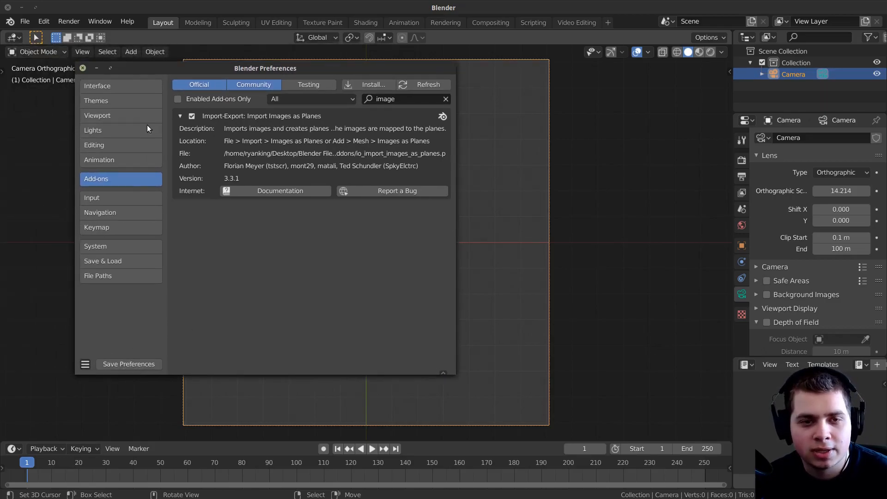
left_click(83, 68)
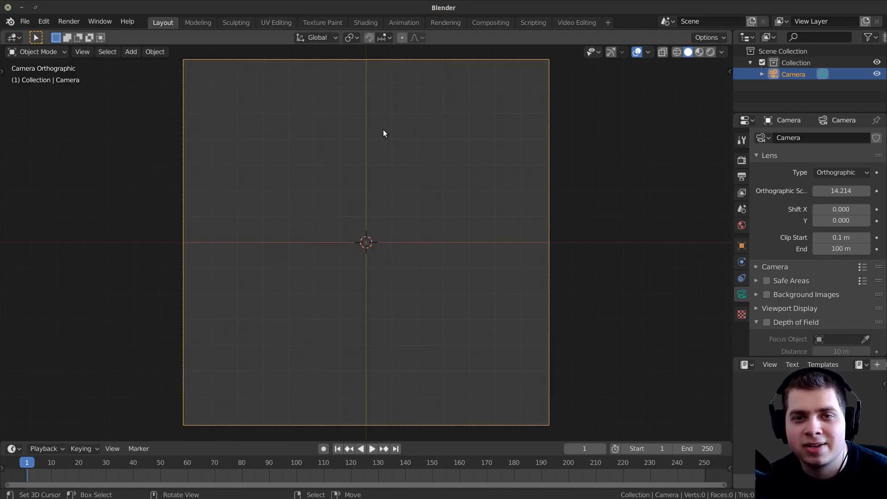
Import the file blender logo.png into the scene as an image plane.
key("shift+a")
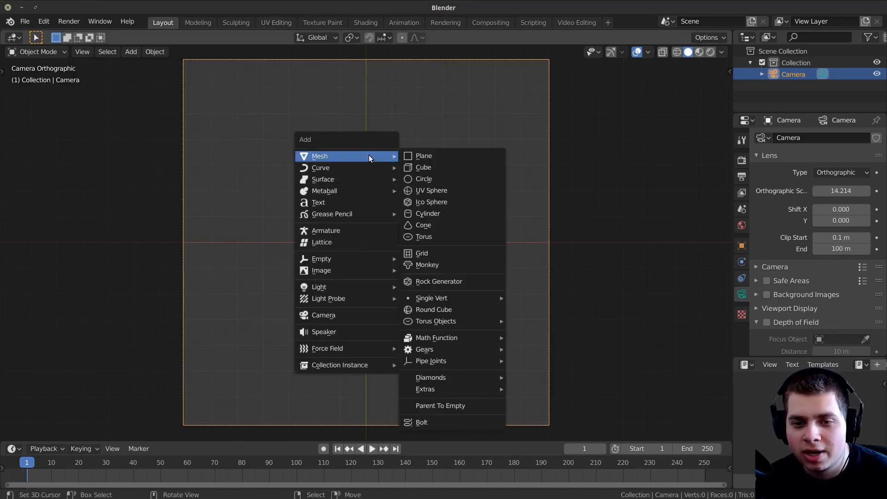
mouse_move(391, 272)
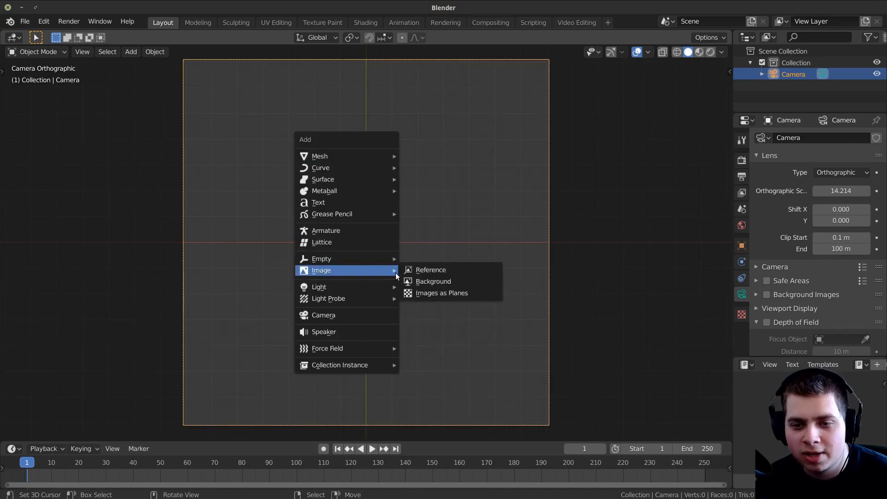
left_click(440, 293)
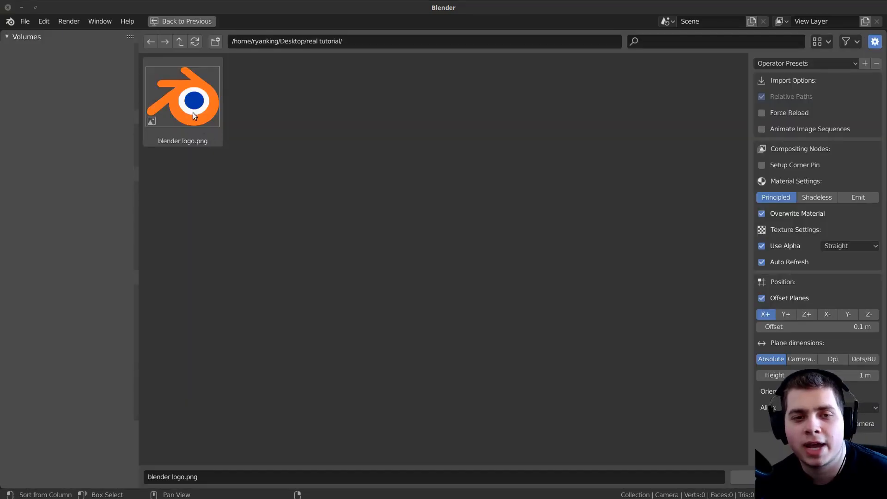
left_click(191, 109)
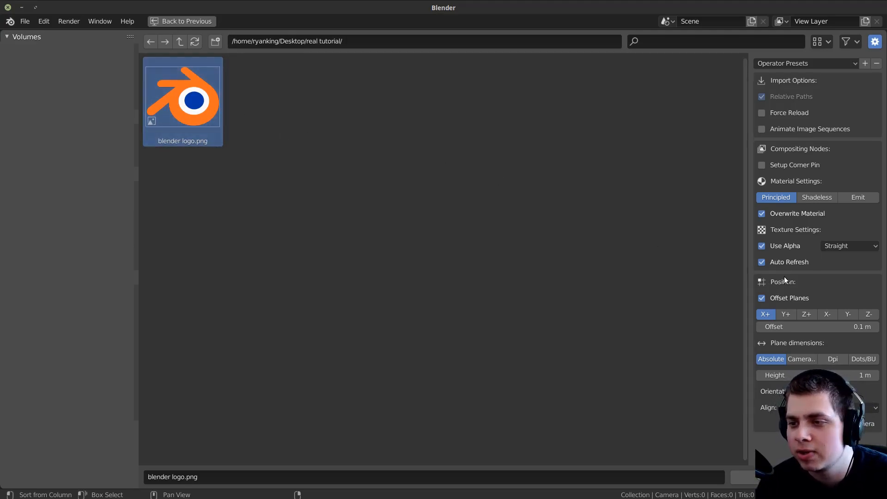
left_click(836, 477)
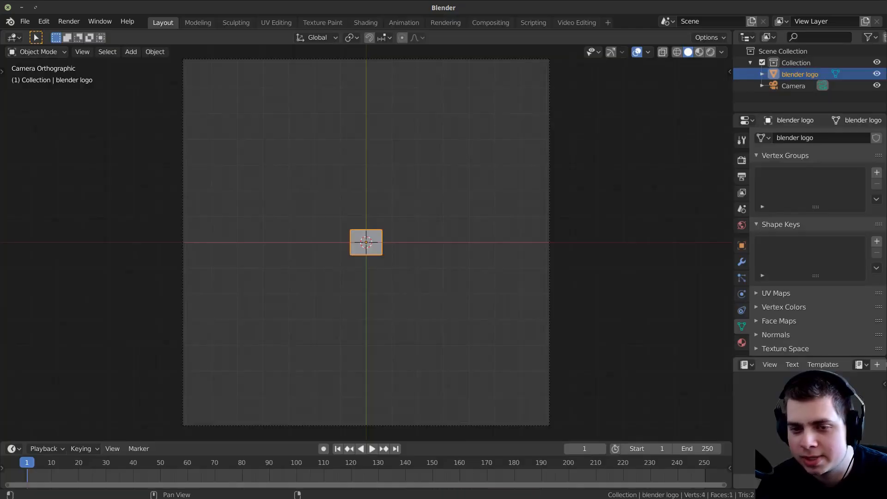
Scale the logo plane up about 9.4 times and switch the viewport shading to Material Preview.
scroll(393, 261, "down", 1)
key("s")
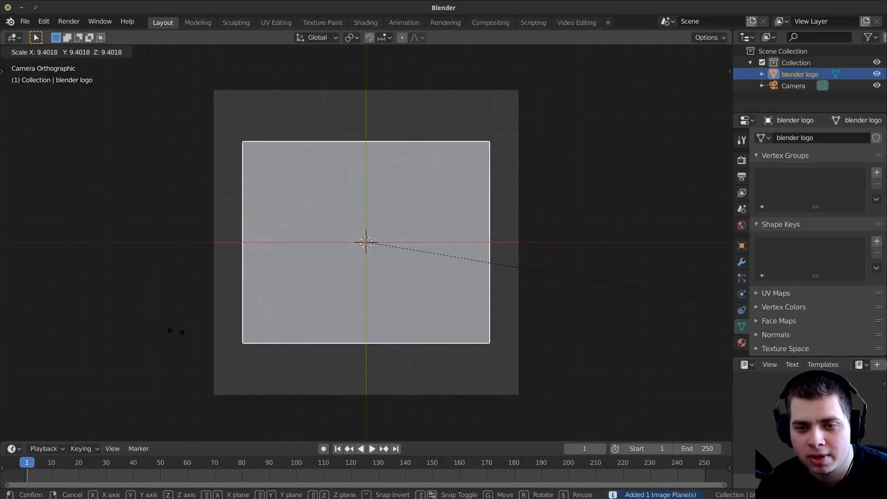
left_click(182, 329)
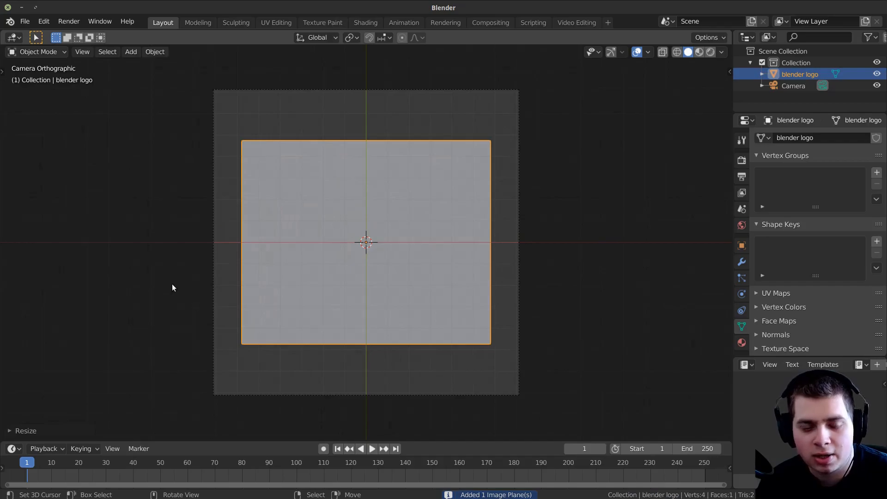
key("z")
left_click(245, 251)
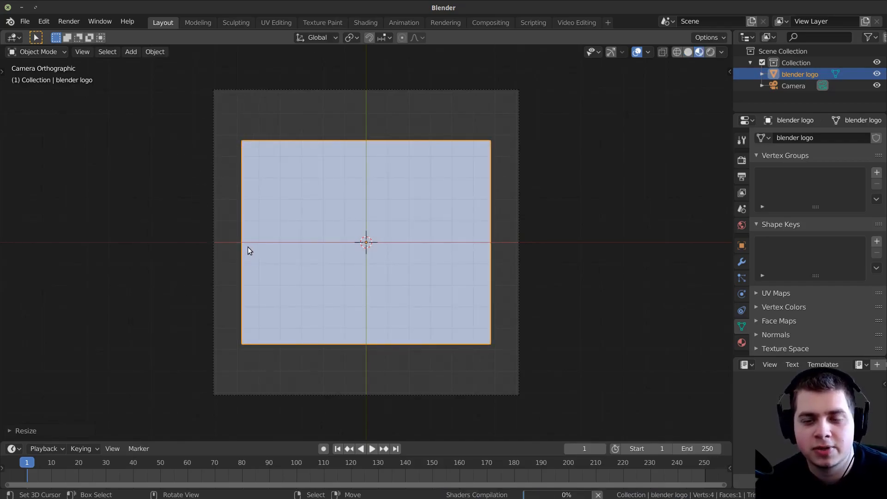
Move the logo plane so that the centre of the blue circle sits on the world origin.
scroll(555, 348, "up", 4)
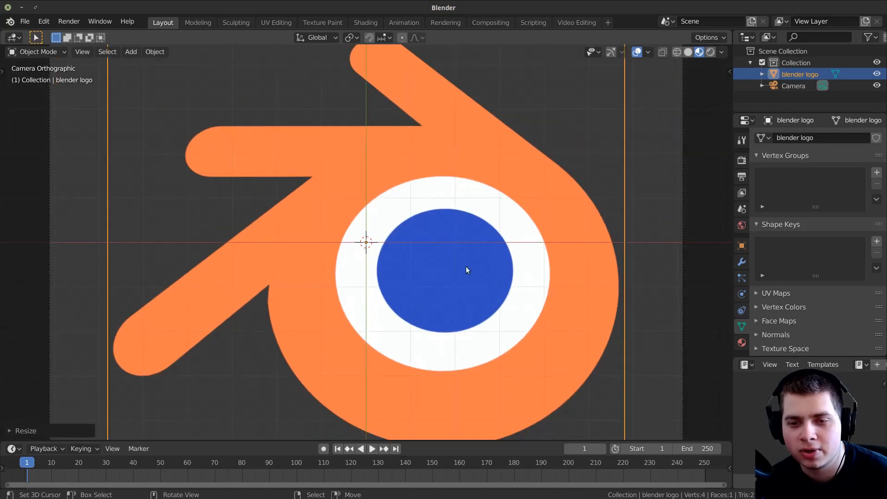
key("g")
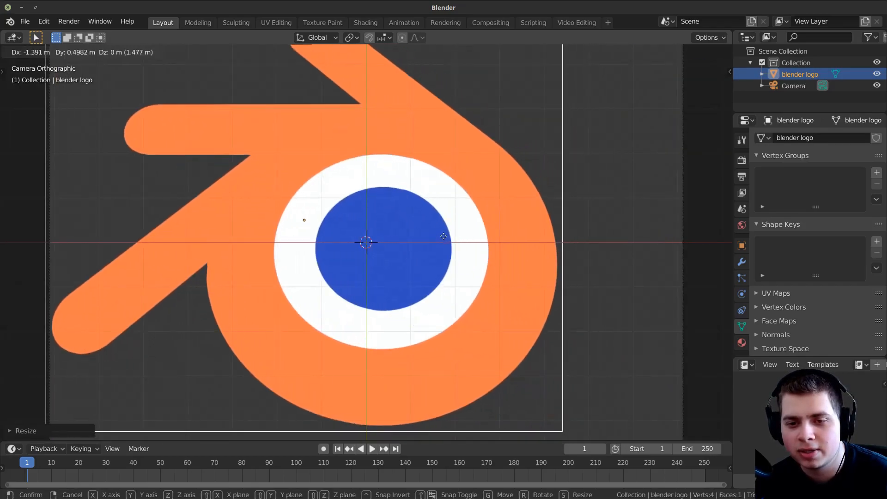
left_click(431, 233)
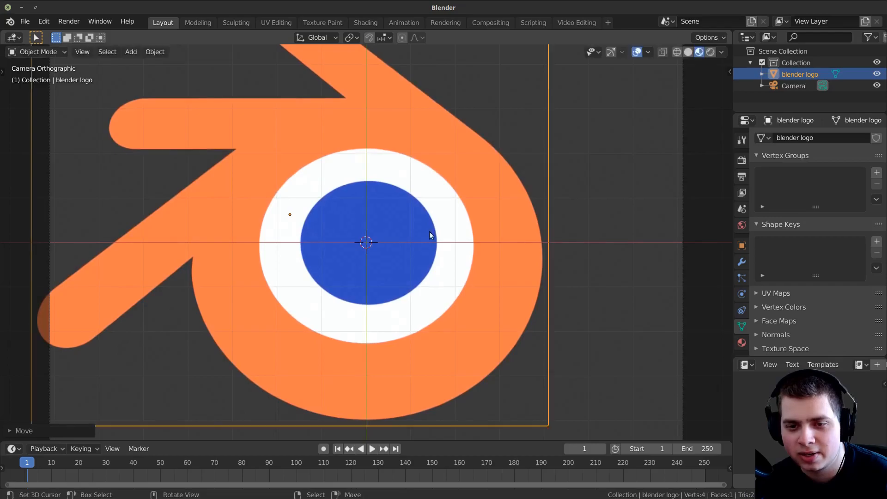
scroll(401, 286, "down", 3)
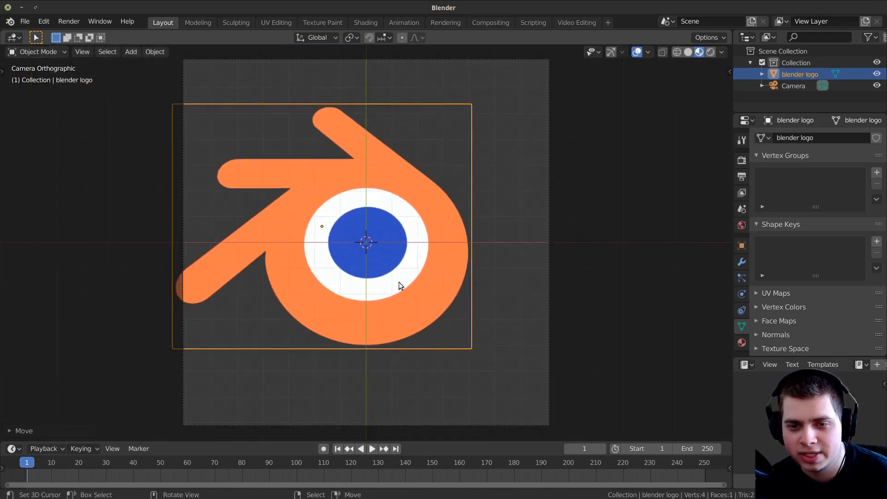
Move the camera about 1.4 m along negative X and 0.4 m along Y to frame the whole logo.
left_click(551, 266)
key("g")
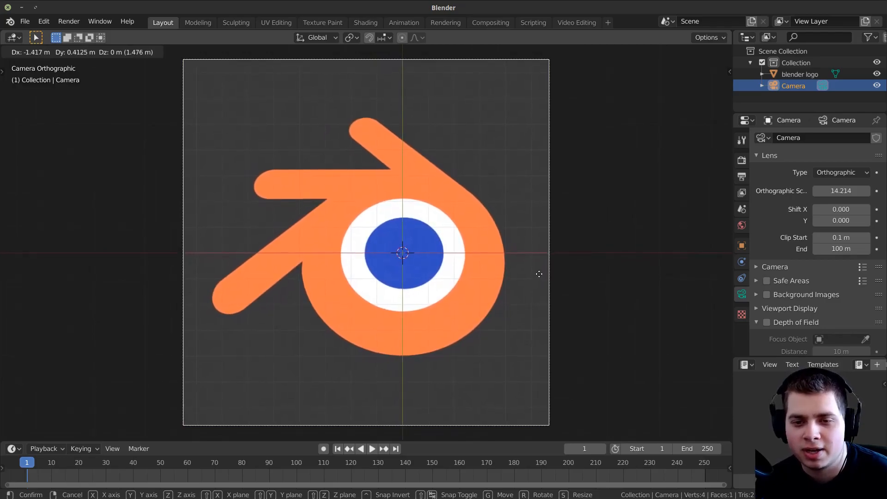
left_click(538, 274)
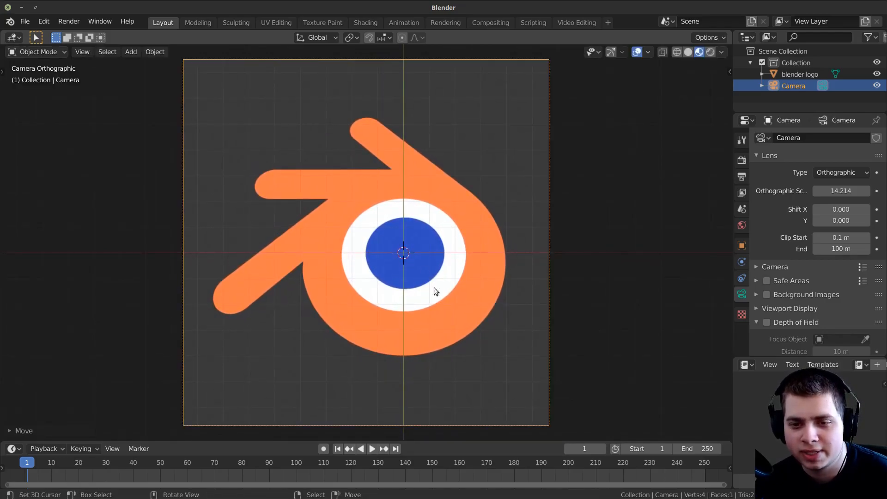
left_click(461, 265)
key("g")
key("Escape")
Add a mesh plane at the origin and move it along Z until it lies in front of the logo image.
middle_click_drag(455, 238, 409, 239, "shift")
key("shift+a")
mouse_move(408, 238)
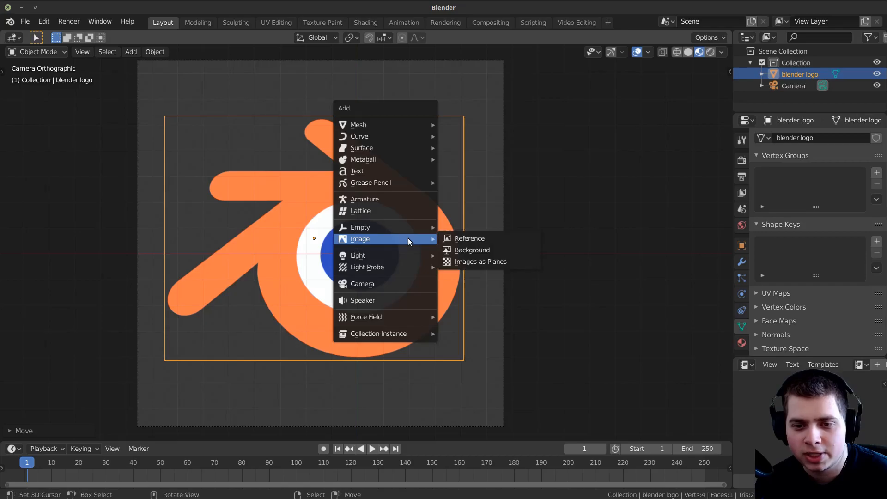
mouse_move(391, 122)
left_click(451, 123)
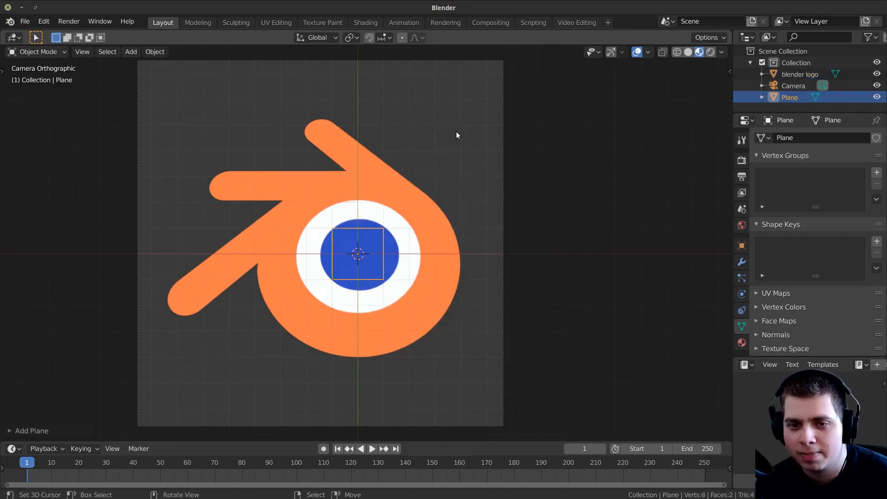
scroll(422, 192, "up", 2)
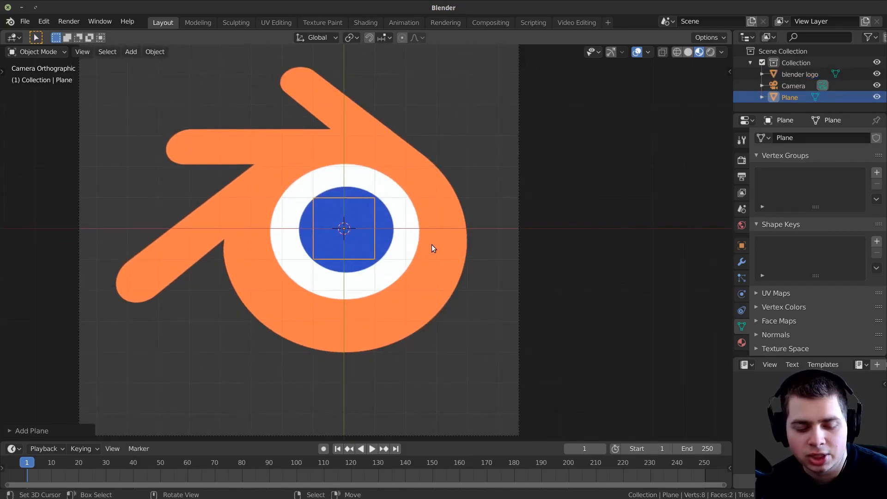
key("g")
key("z")
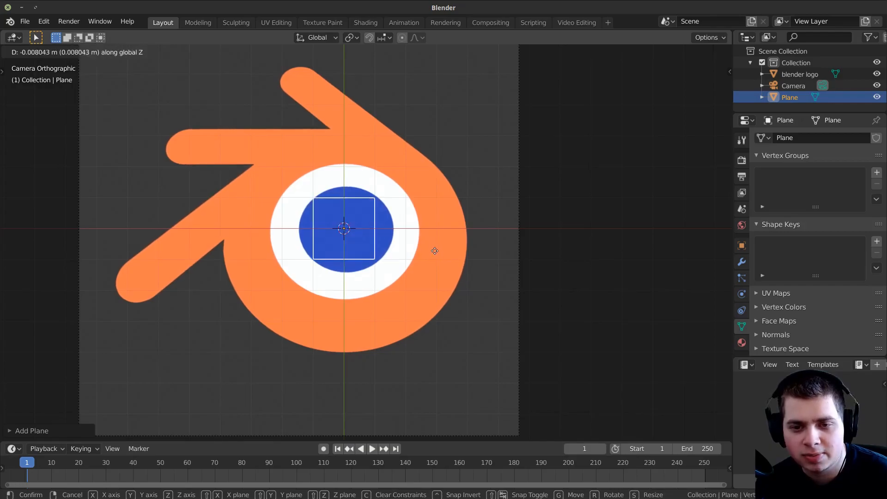
left_click(462, 288)
Scale the new plane up about 4 times to match the width of the logo's round body.
scroll(387, 212, "down", 3)
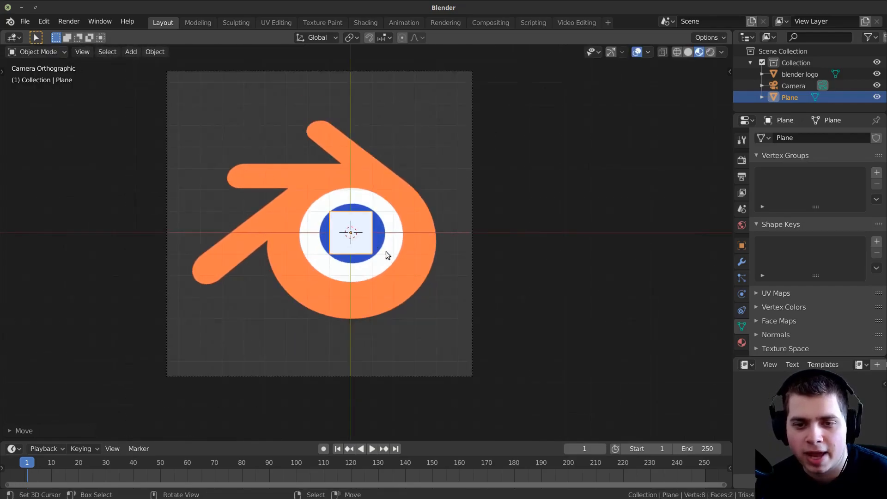
key("s")
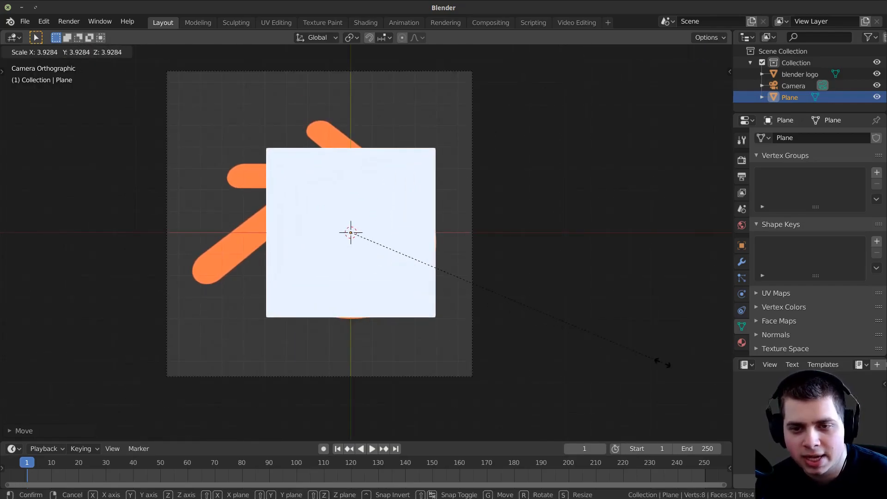
left_click(560, 323)
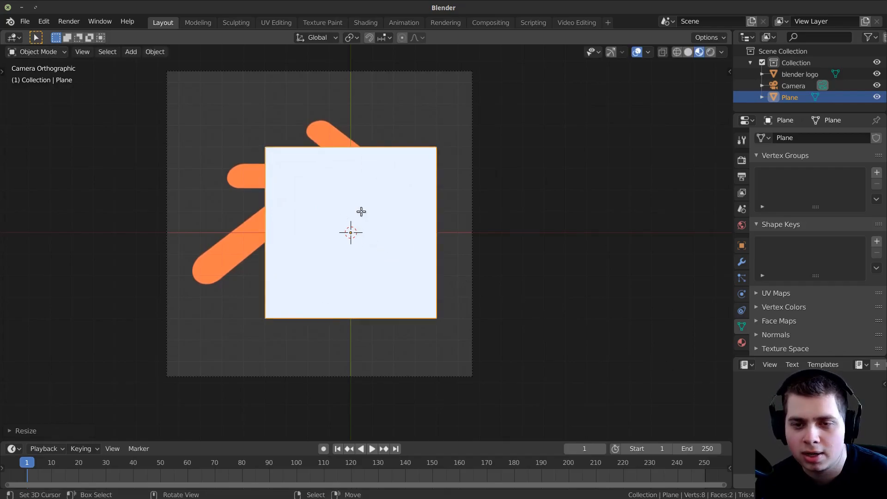
In Edit Mode, add two centred vertical and two centred horizontal loop cuts to divide the plane into a 3 by 3 grid.
key("Tab")
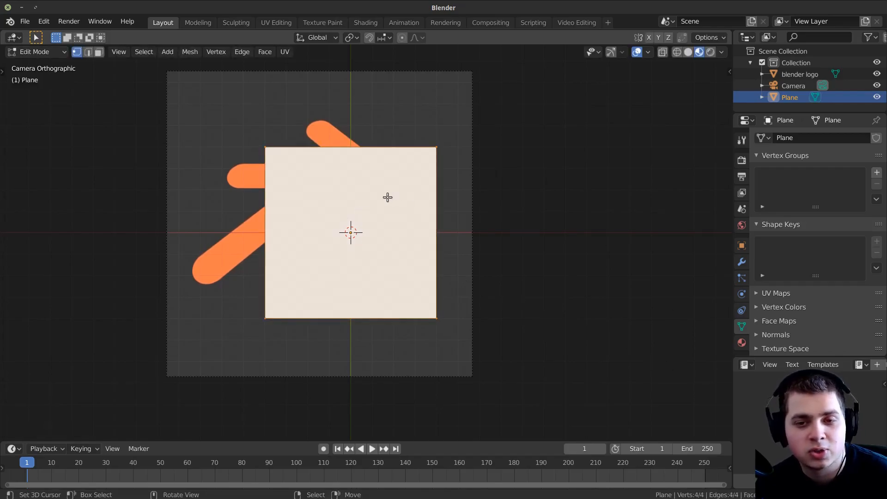
key("ctrl+r")
scroll(361, 146, "up", 1)
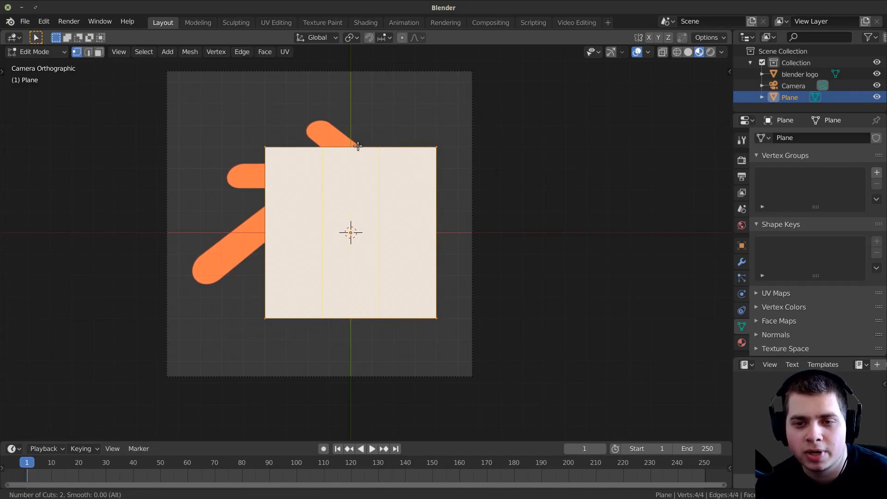
left_click(358, 146)
right_click(366, 146)
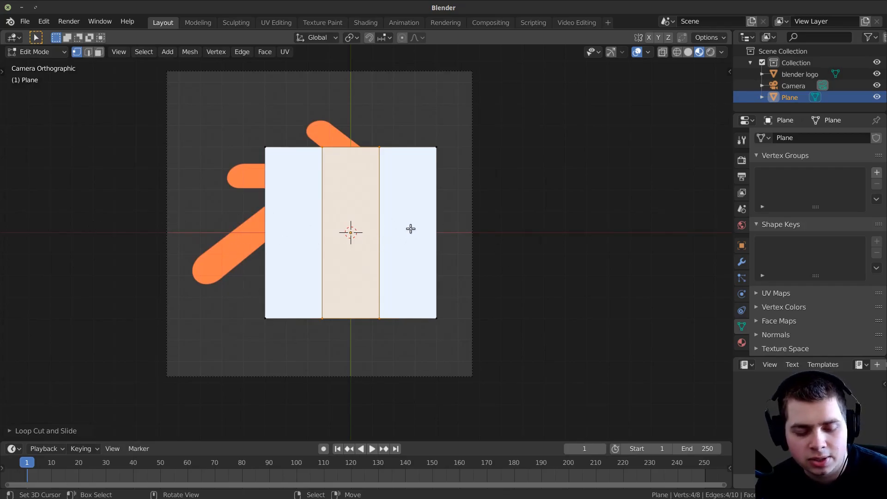
key("ctrl+r")
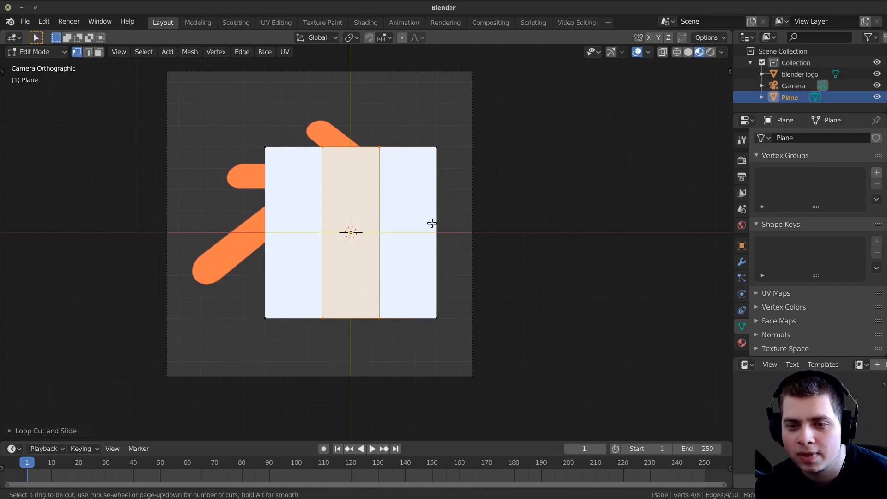
scroll(432, 224, "up", 1)
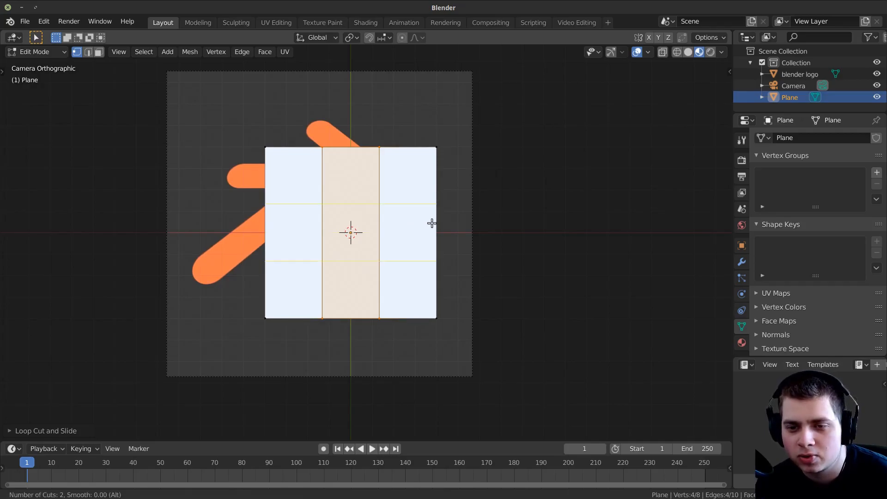
left_click(428, 216)
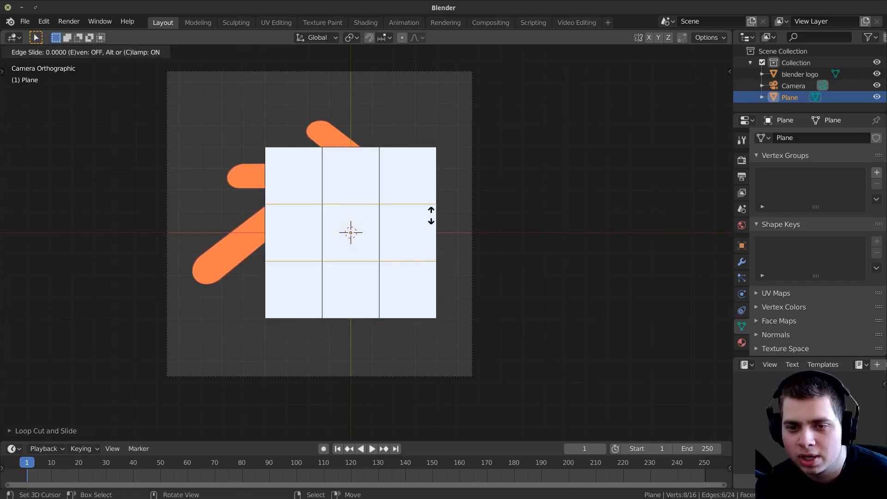
right_click(448, 215)
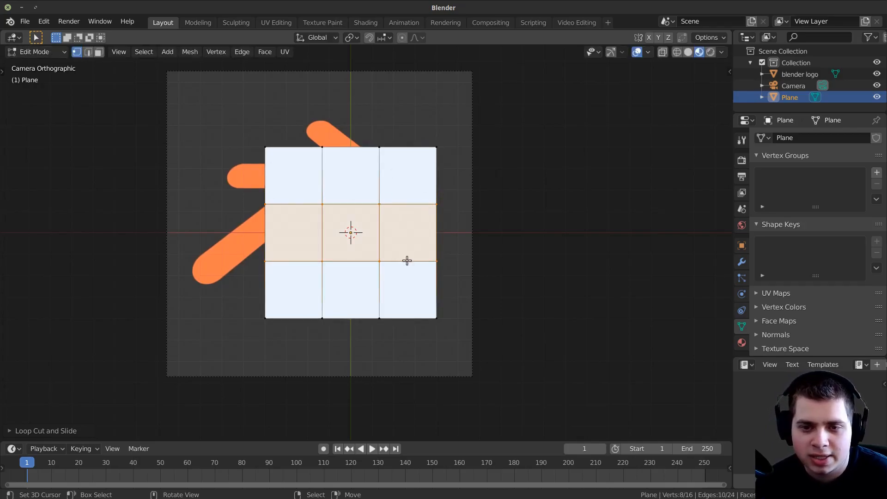
Move the plane's upper-right corner vertex inward onto the outer edge of the orange logo shape.
left_click(443, 149)
key("g")
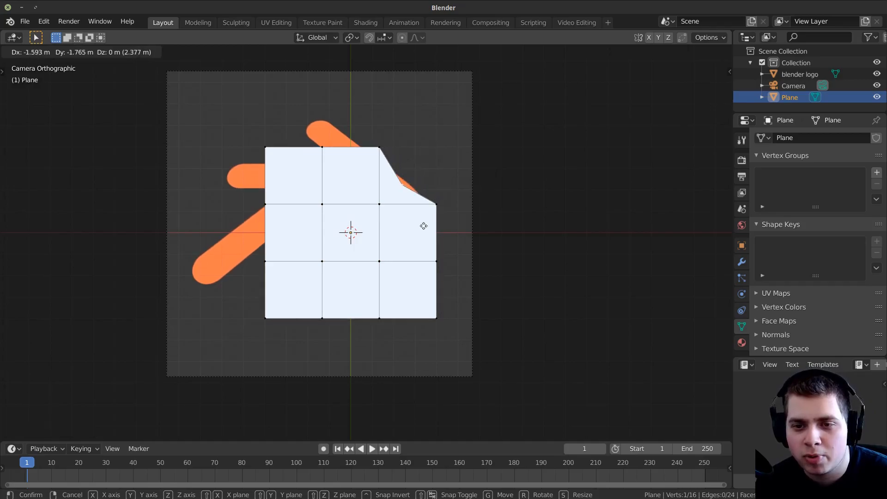
left_click(423, 227)
middle_click_drag(456, 235, 448, 206, "shift")
scroll(447, 232, "up", 4)
middle_click_drag(530, 64, 496, 151, "shift")
key("g")
left_click(500, 165)
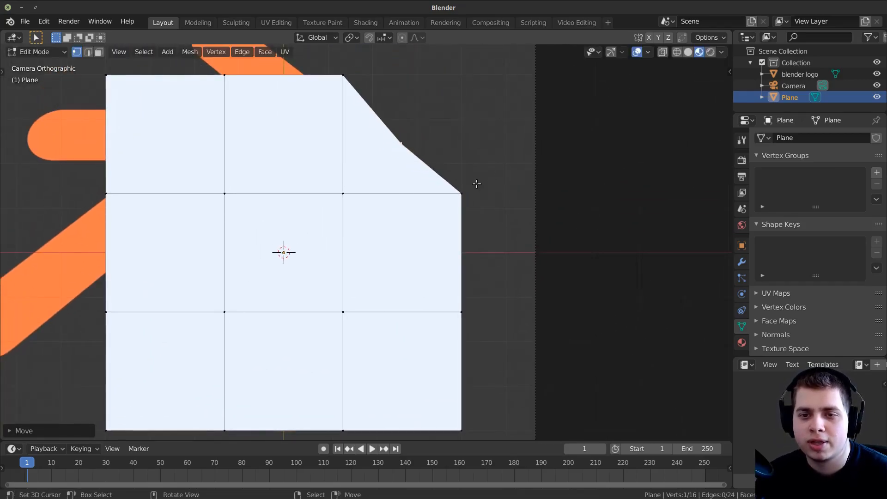
Move the two middle vertices of the plane's right side onto the curved outline of the orange shape.
right_click(463, 193)
key("g")
left_click(449, 209)
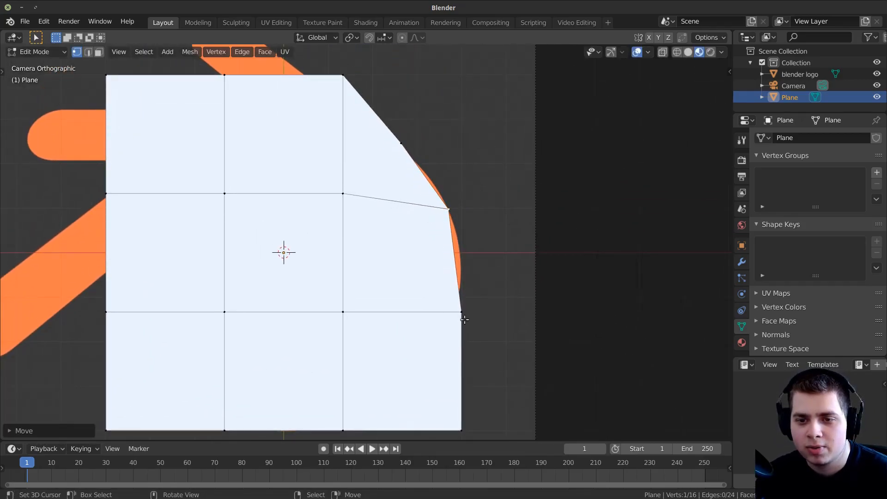
left_click(462, 312)
key("g")
left_click(467, 278)
Move the plane's lower-right corner vertex and the bottom-edge vertex beside it onto the lower-right curve of the logo.
middle_click_drag(468, 278, 467, 272, "shift")
scroll(460, 261, "down", 5, "shift")
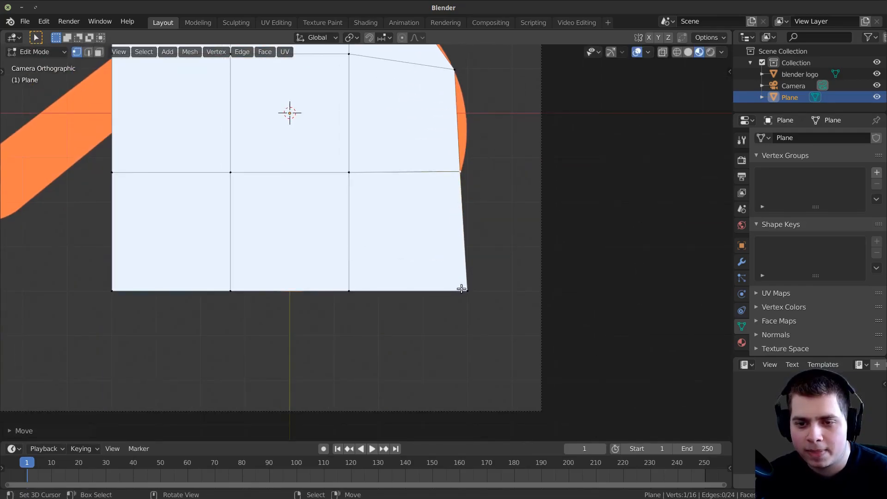
left_click(462, 288)
key("g")
left_click(395, 264)
left_click(349, 291)
key("g")
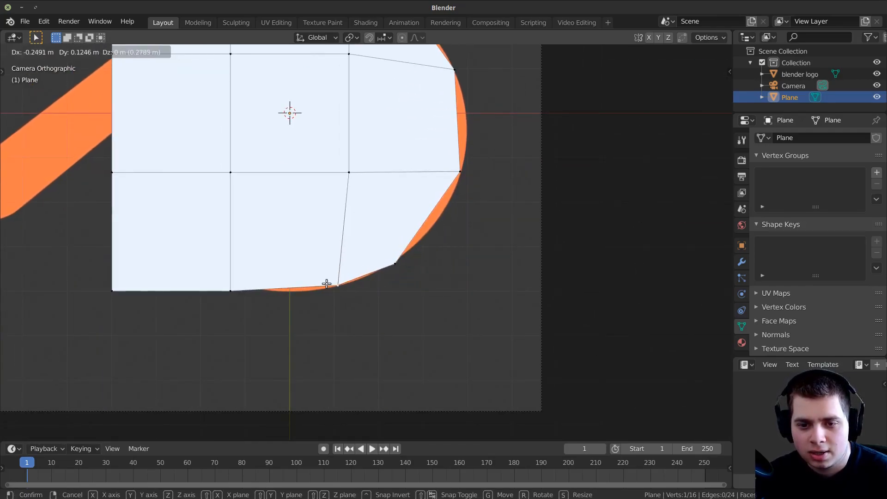
left_click(327, 284)
left_click(395, 264)
key("g")
left_click(419, 248)
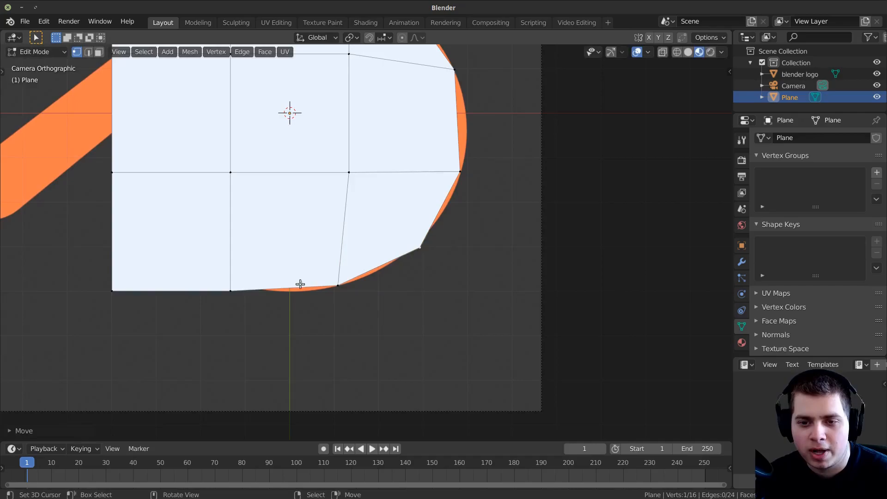
Move the left bottom-edge vertex and the plane's lower-left corner vertex onto the lower-left curve of the orange logo.
left_click(237, 284)
key("g")
left_click(242, 276)
left_click(122, 283)
key("g")
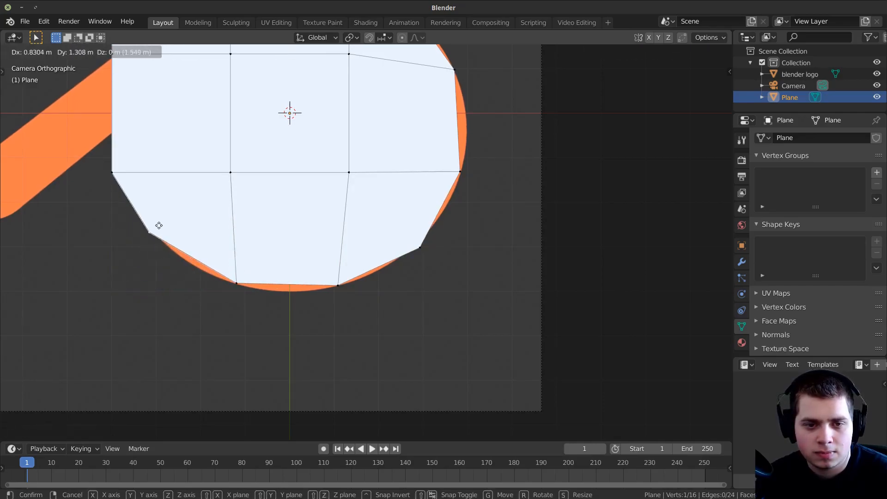
left_click(156, 225)
Move the plane's two middle left-side vertices to the notch between the two left arms and the corner beneath the lowest arm.
middle_click_drag(156, 225, 165, 324, "shift")
left_click(124, 273)
key("g")
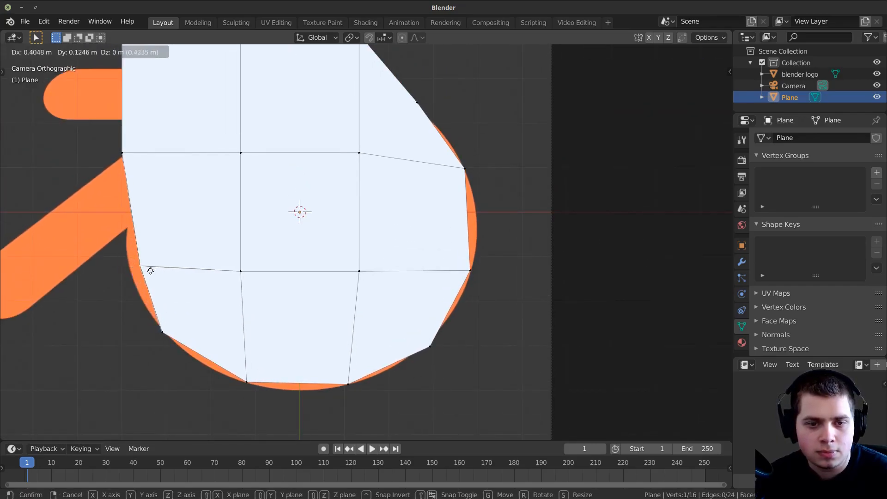
left_click(141, 273)
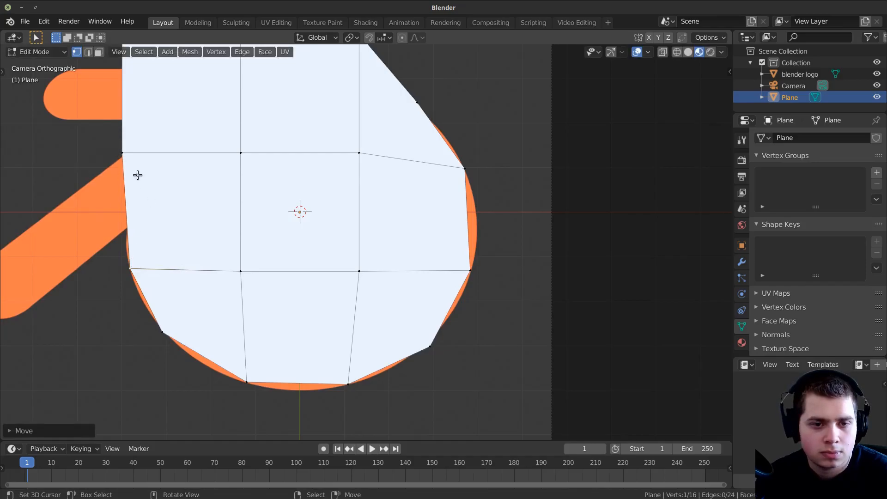
left_click(123, 153)
key("g")
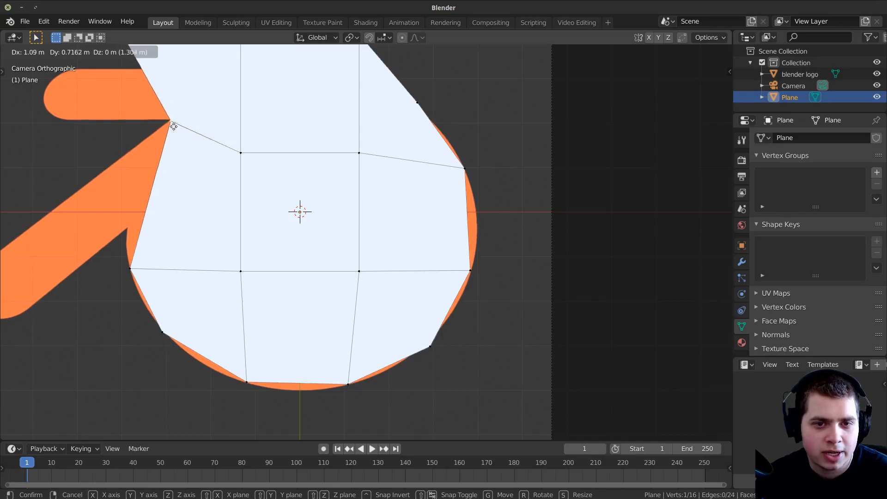
left_click(172, 123)
left_click(131, 268)
key("g")
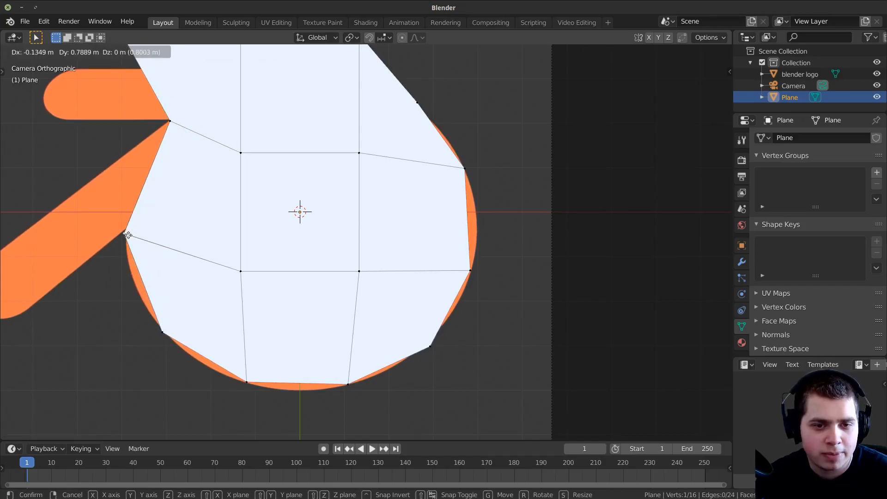
left_click(127, 234)
Scale the upper-left corner vertex and its top-edge neighbour closer together and move them onto the middle arm's upper edge.
middle_click_drag(139, 192, 172, 374, "shift")
right_click(159, 220)
right_click(276, 216, "shift")
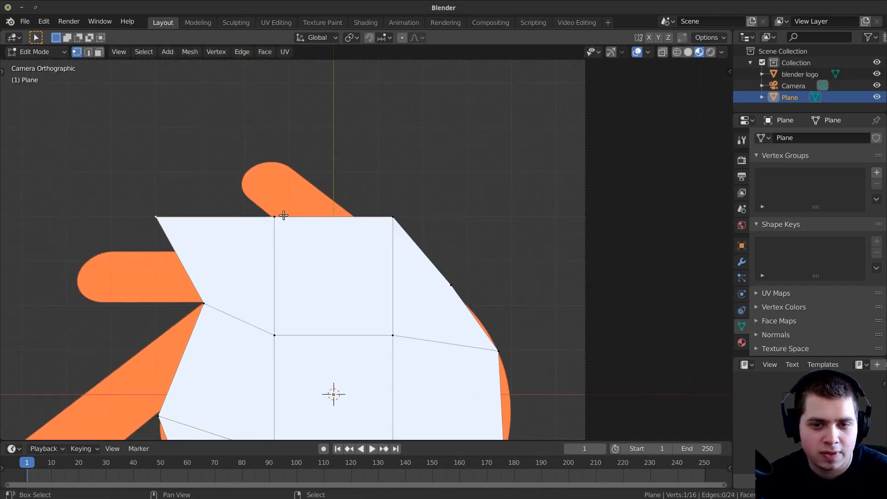
key("s")
left_click(309, 245)
key("g")
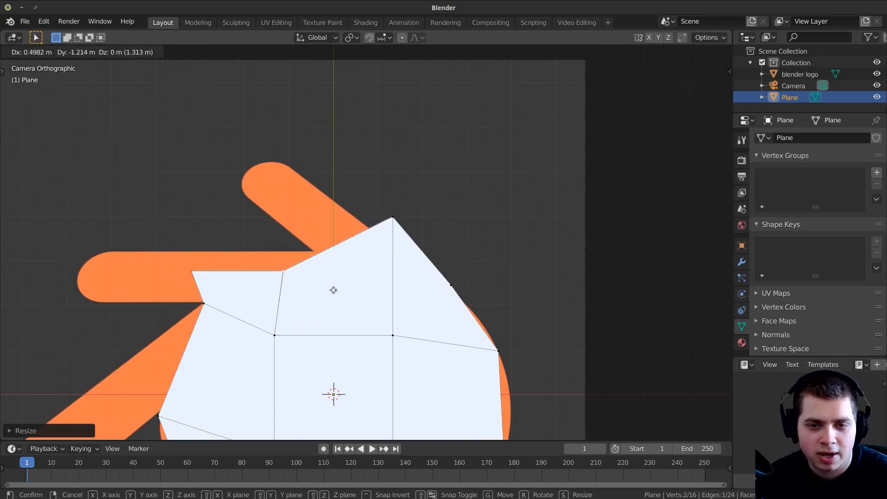
left_click(357, 271)
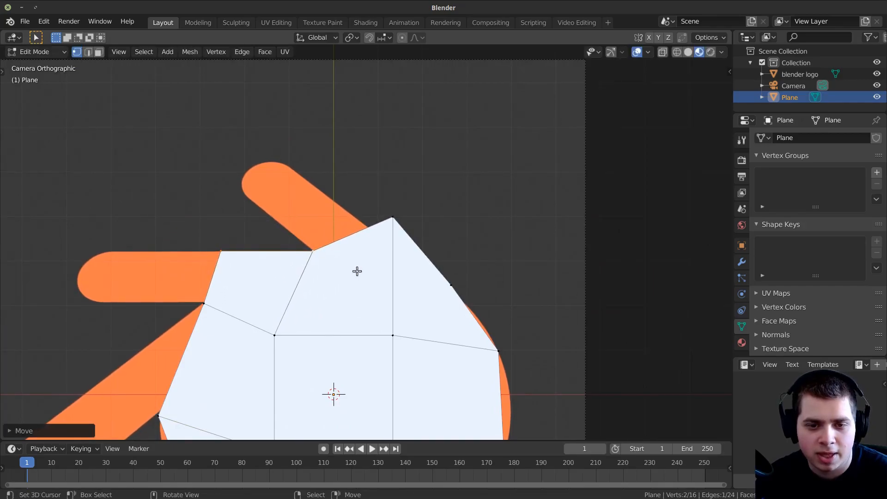
Move the remaining top-edge vertex onto the outer edge of the logo's upper arm, across from the notch.
right_click(397, 214)
key("g")
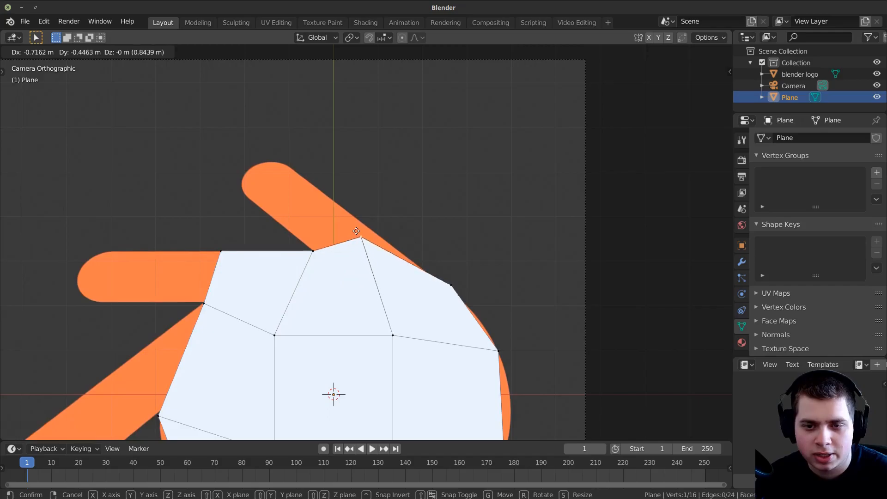
left_click(355, 220)
Shift the two middle vertices of the mesh's right side slightly outward to fit the logo's right curve.
scroll(356, 182, "down", 3)
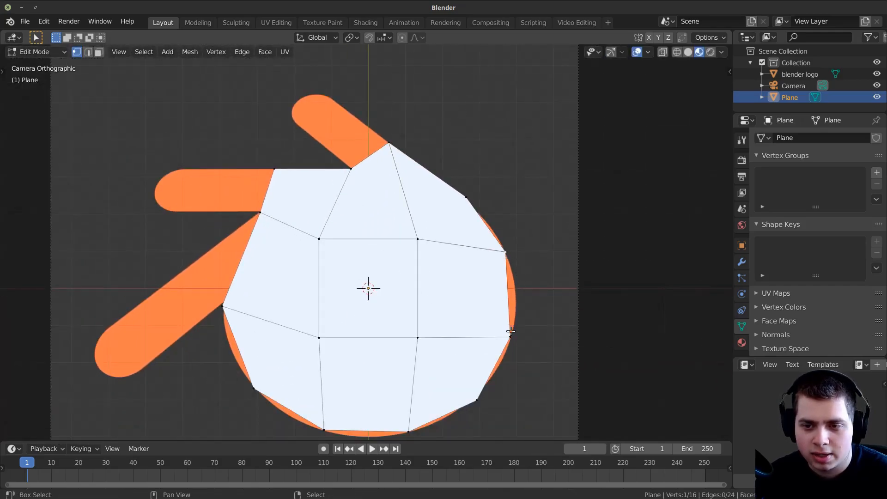
right_click(511, 331)
key("g")
left_click(514, 339)
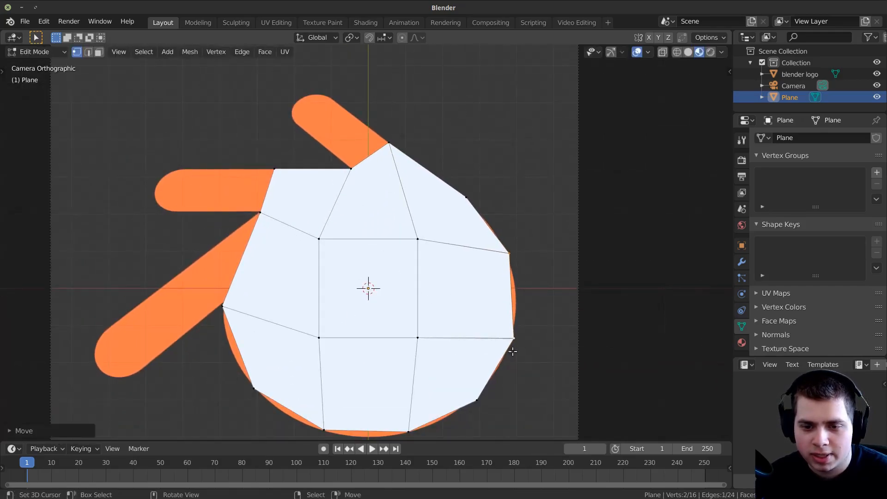
Shift the two bottom vertices of the mesh slightly downward to cover the logo's lower curve.
scroll(409, 351, "down", 3, "shift")
right_click(319, 355, "shift")
key("g")
left_click(317, 363)
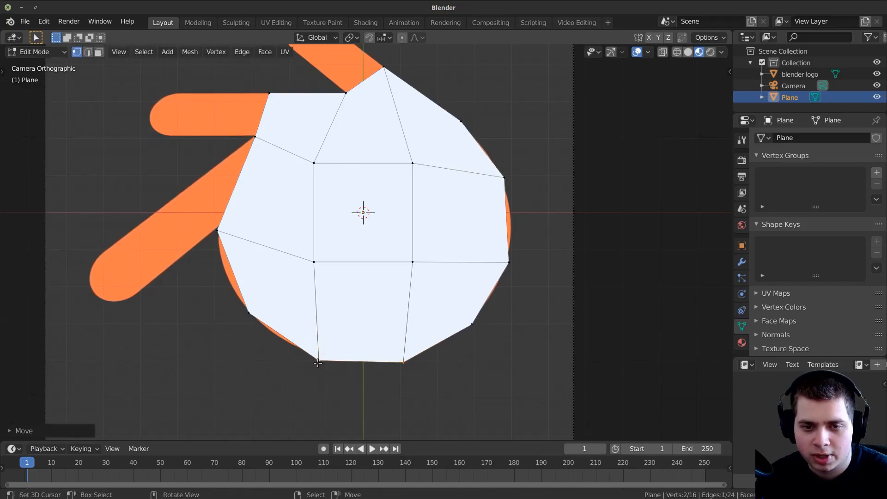
Examine the logo's three uncovered arms and where they meet the edges of the traced mesh.
scroll(289, 297, "up", 3, "shift")
scroll(288, 296, "up", 1, "ctrl")
scroll(212, 264, "up", 3, "shift")
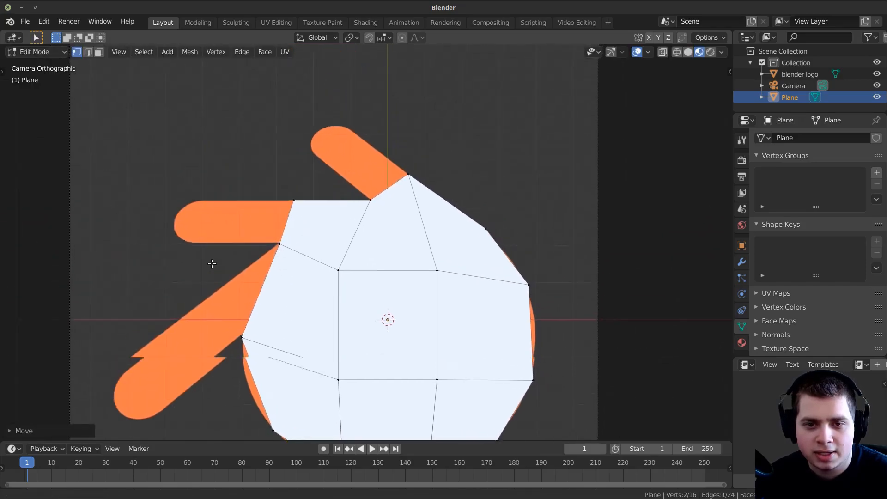
scroll(403, 223, "up", 1)
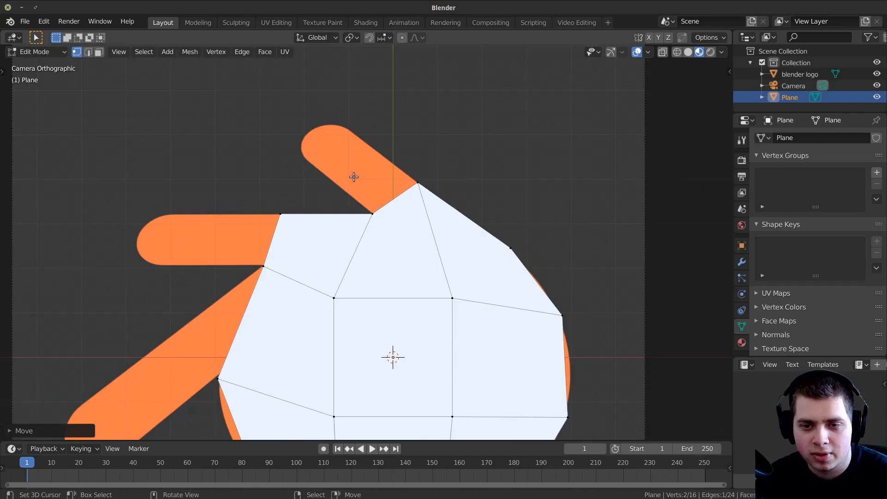
middle_click_drag(329, 280, 380, 222, "shift")
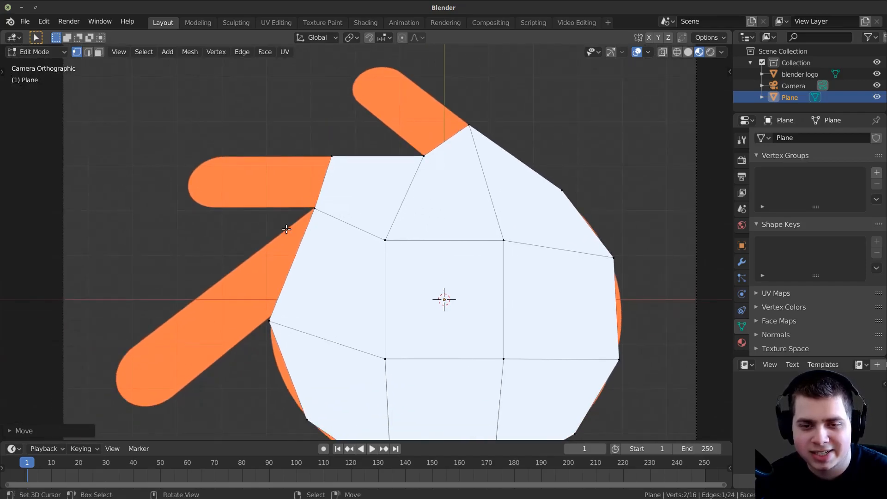
scroll(288, 230, "down", 1)
middle_click_drag(346, 289, 348, 302, "shift")
scroll(348, 302, "up", 1)
scroll(348, 302, "down", 1)
scroll(343, 310, "down", 1, "shift")
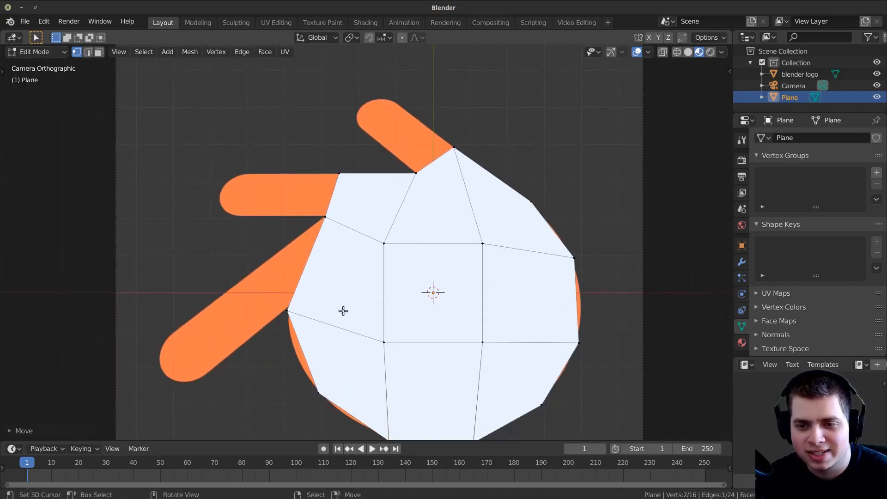
scroll(428, 208, "up", 2, "shift")
scroll(390, 247, "up", 4, "shift")
scroll(392, 241, "up", 1)
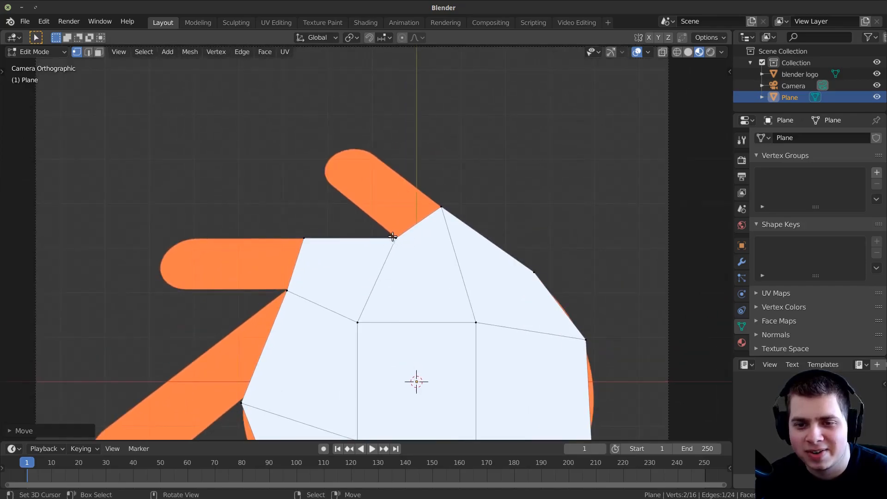
Extrude the edge at the upper arm's base along the arm, then scale and rotate the new edge to fit its width.
right_click(392, 237)
right_click(442, 208, "shift")
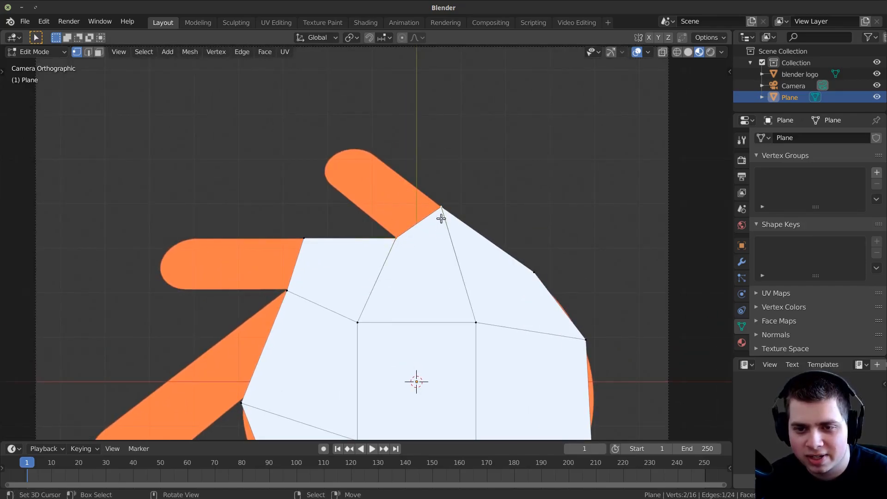
left_click(473, 189)
key("s")
left_click(458, 186)
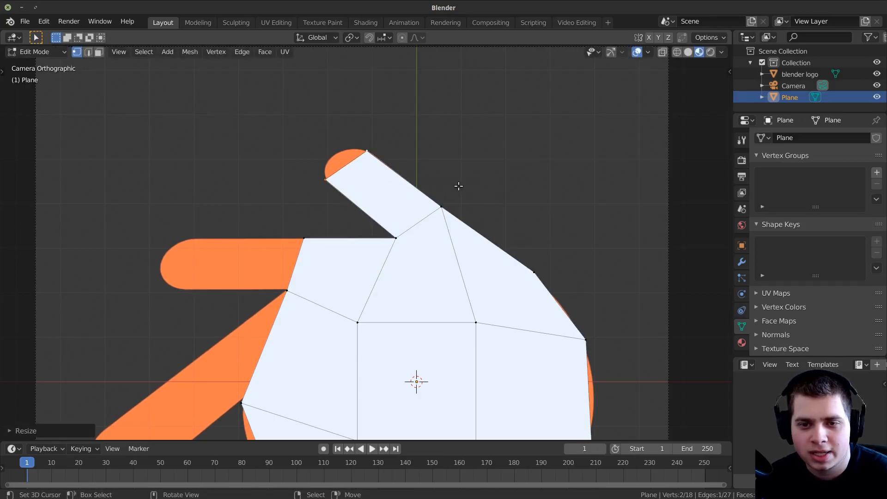
key("r")
left_click(454, 178)
scroll(464, 175, "up", 2)
middle_click_drag(470, 193, 485, 224, "shift")
Extrude the upper arm's end edge once more, then shrink and move it to follow the rounded tip.
key("e")
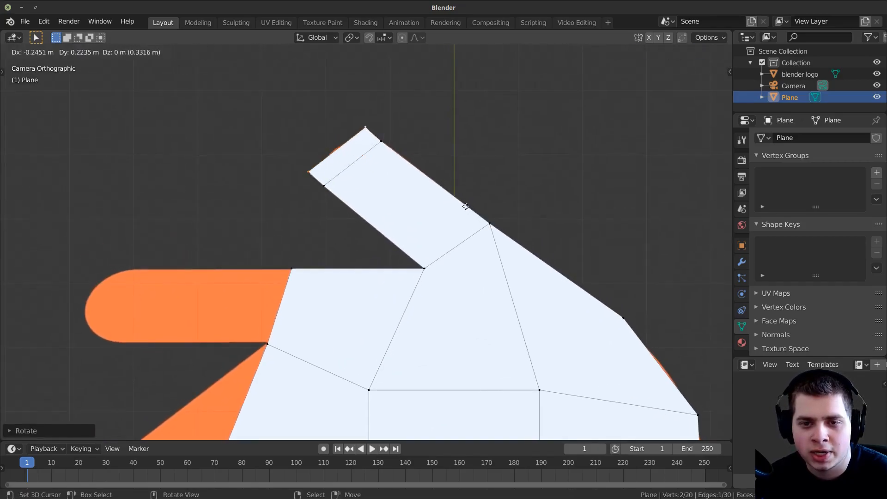
left_click(503, 171)
key("s")
left_click(409, 165)
key("g")
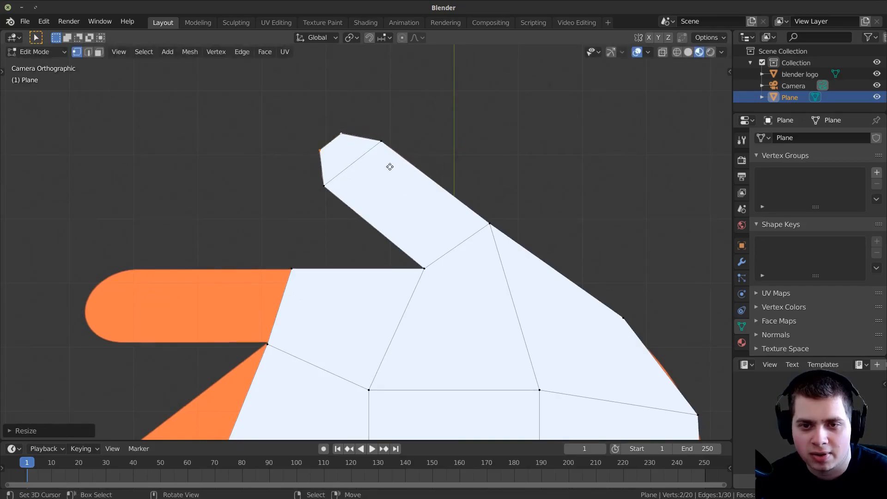
left_click(394, 173)
Extrude the edge at the middle arm's base along the arm and adjust the new edge to fit the arm's width.
middle_click_drag(309, 261, 400, 183, "shift")
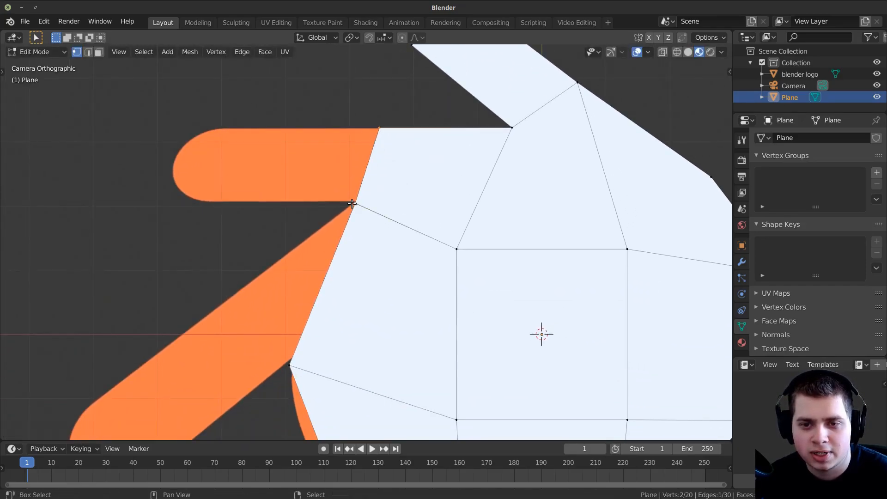
scroll(424, 241, "down", 1)
key("e")
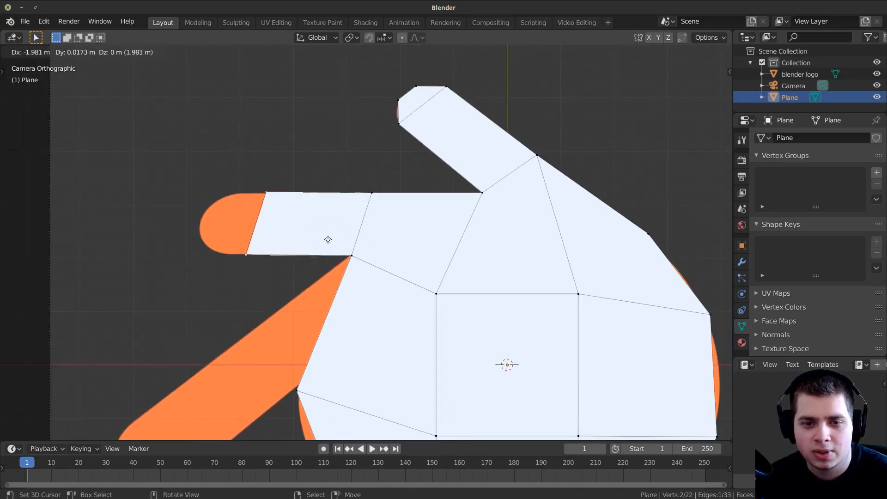
left_click(301, 246)
key("s")
left_click(326, 245)
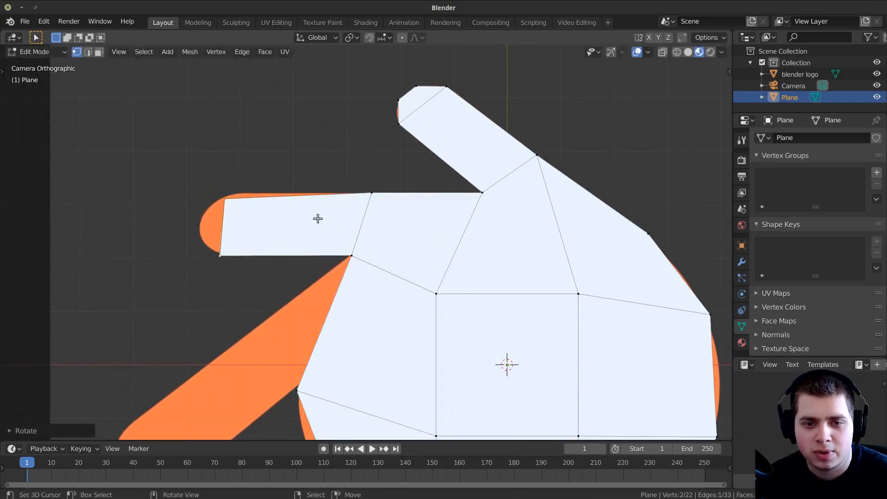
key("g")
left_click(322, 216)
Extrude the middle arm's end edge, then shrink and move it to follow the rounded tip.
key("e")
left_click(294, 218)
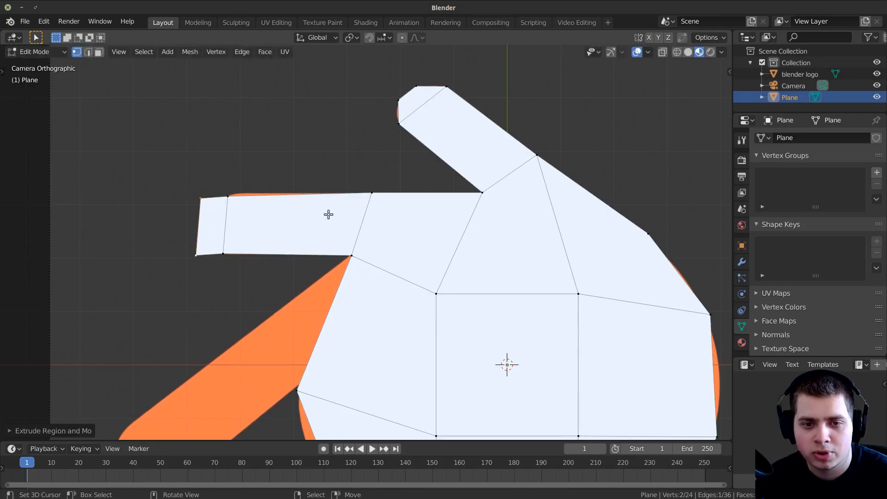
key("s")
left_click(276, 234)
key("g")
left_click(281, 231)
scroll(305, 295, "down", 1)
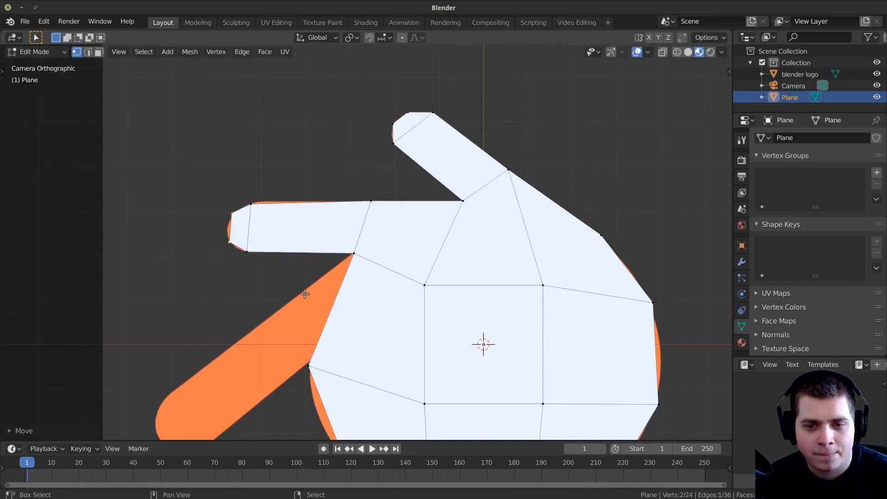
Extrude the edge at the lowest arm's base about 3 m along the arm and rotate the new edge across it.
middle_click_drag(307, 295, 334, 249, "shift")
left_click(336, 320, "shift")
middle_click_drag(426, 244, 462, 200, "shift")
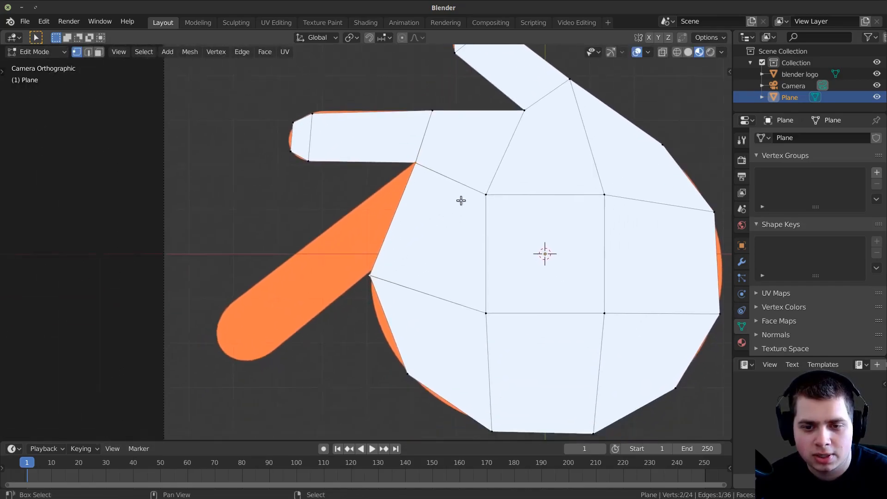
key("e")
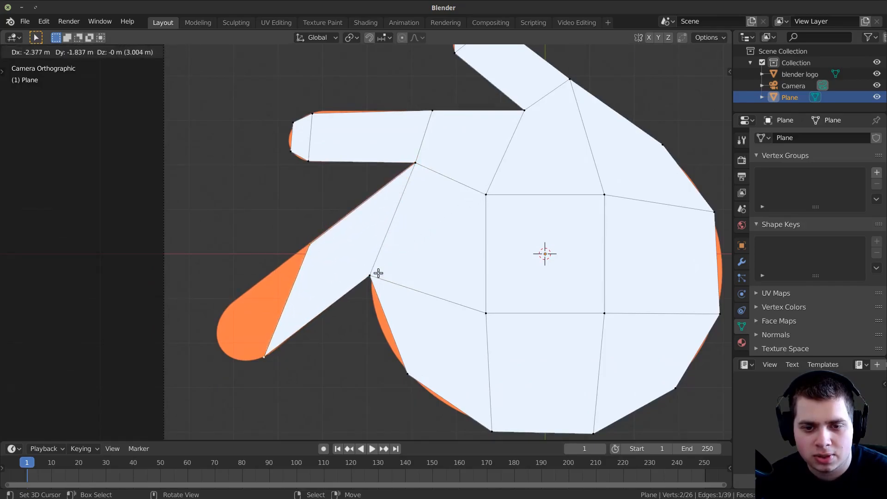
left_click(376, 273)
key("r")
left_click(327, 218)
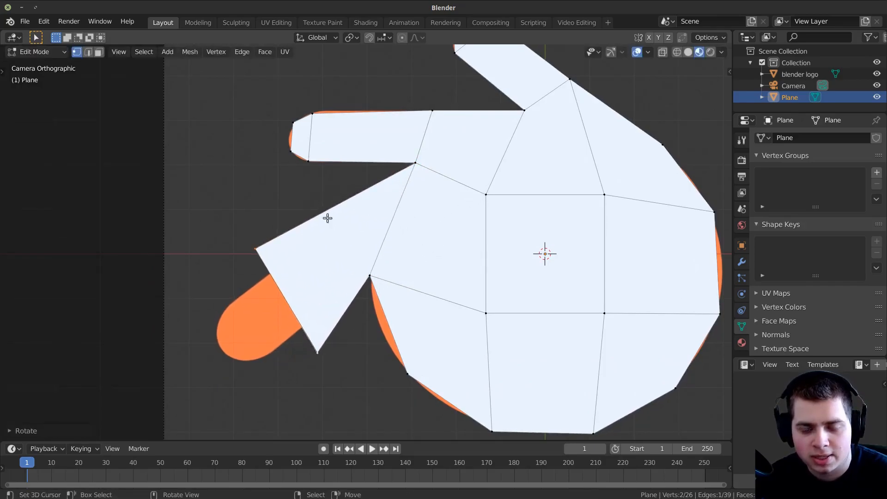
Move, rotate and scale the lowest arm's end edge to fit the arm's width where its rounded tip begins.
key("g")
left_click(336, 234)
key("r")
left_click(336, 225)
key("s")
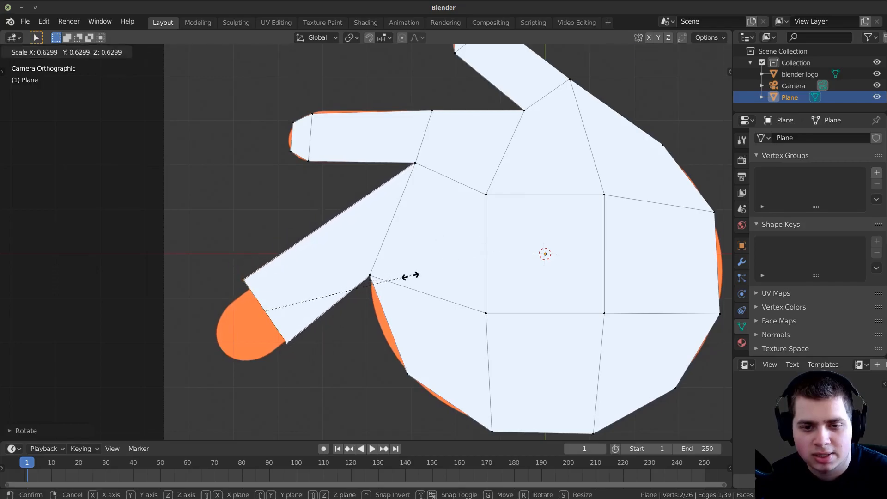
left_click(380, 287)
key("g")
left_click(360, 312)
Extrude the lowest arm's end edge, shape it to the rounded tip and leave mesh editing.
key("e")
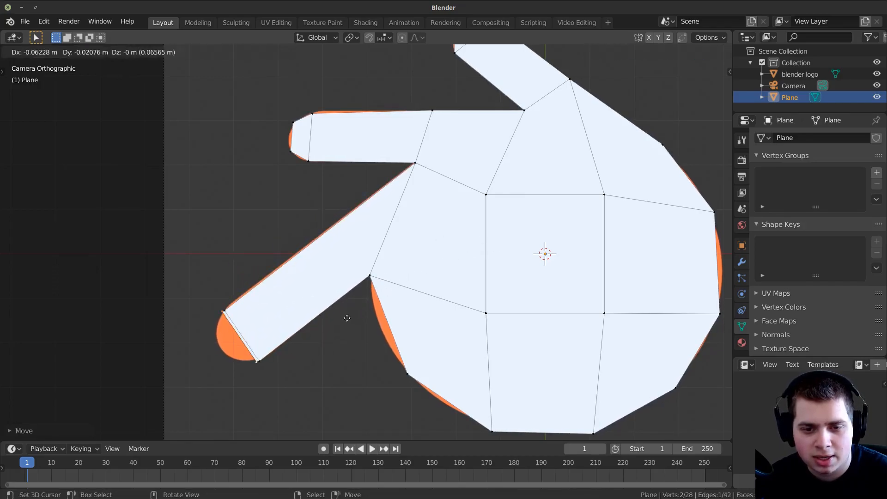
left_click(337, 328)
key("s")
left_click(286, 341)
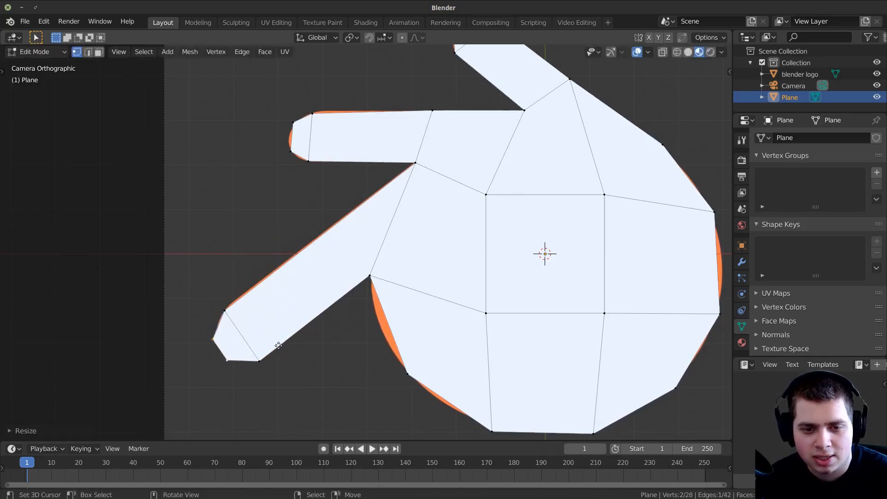
key("g")
left_click(278, 342)
key("Tab")
scroll(442, 324, "down", 3)
key("Home")
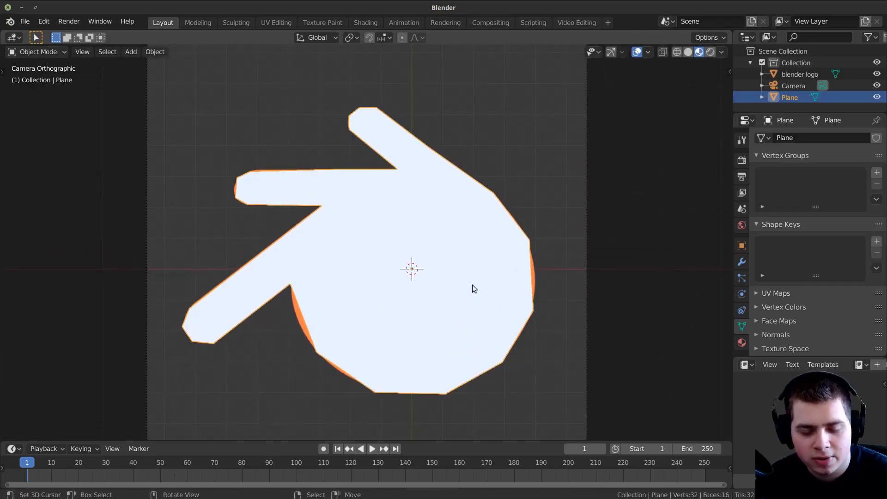
Duplicate the whole logo mesh and raise the copy about 1.3 m along the Z axis.
key("Tab")
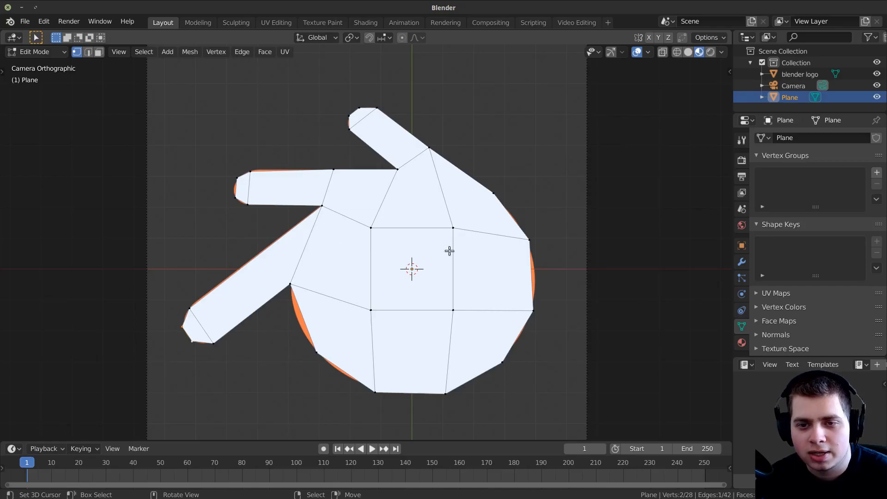
key("a")
key("alt+a")
key("a")
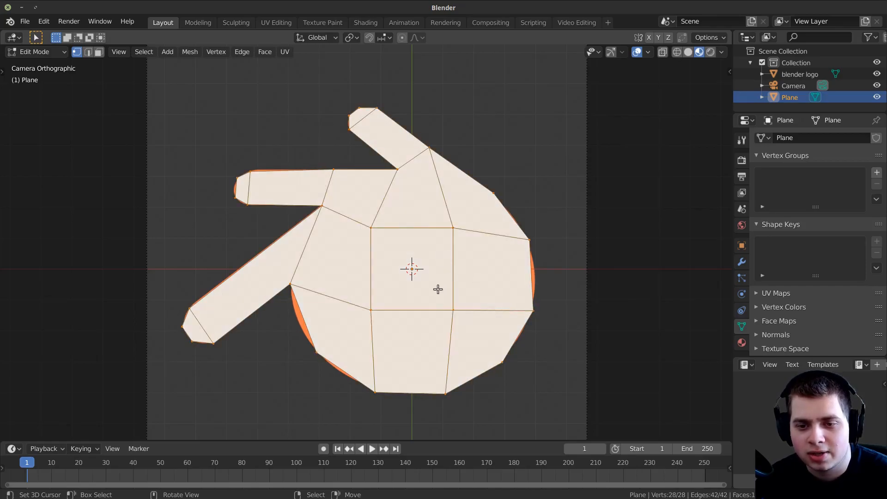
middle_click_drag(452, 304, 413, 300)
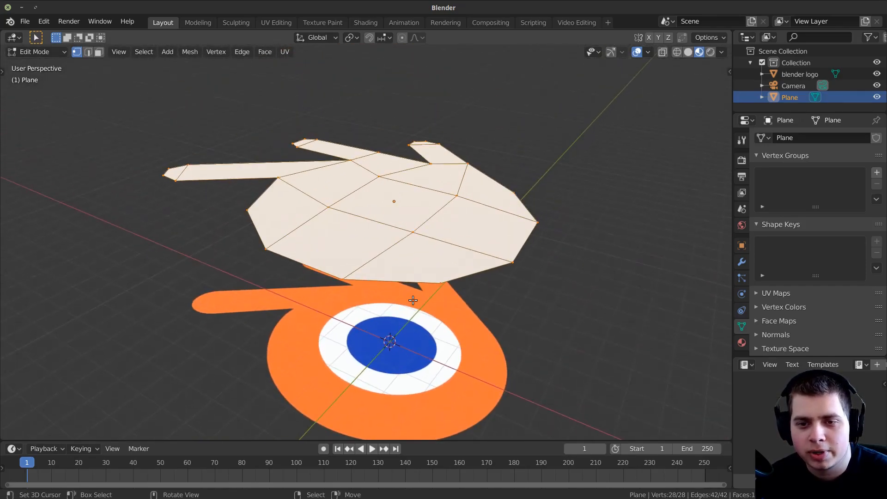
key("shift+d")
key("z")
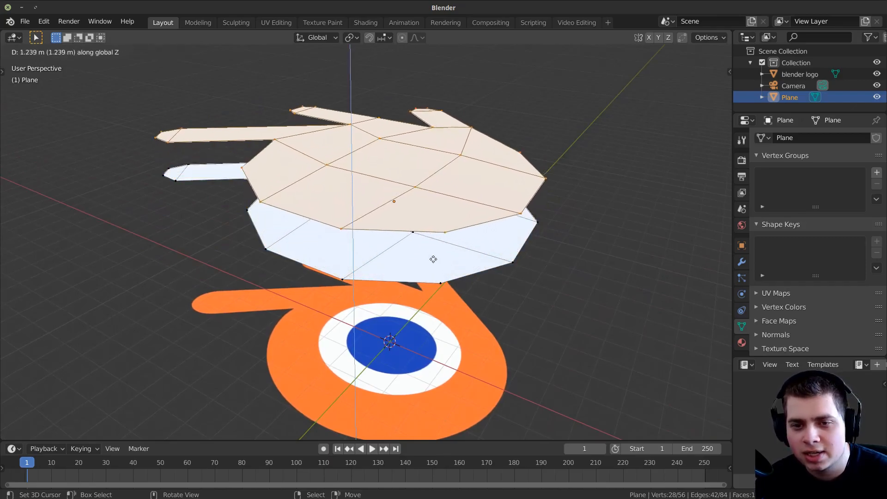
left_click(436, 257)
Separate the selected copy into its own object and return to Object Mode.
key("p")
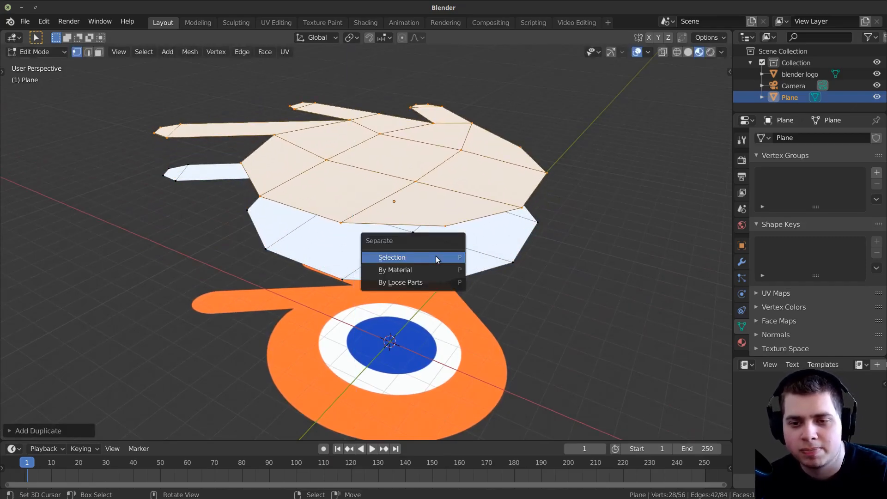
left_click(436, 258)
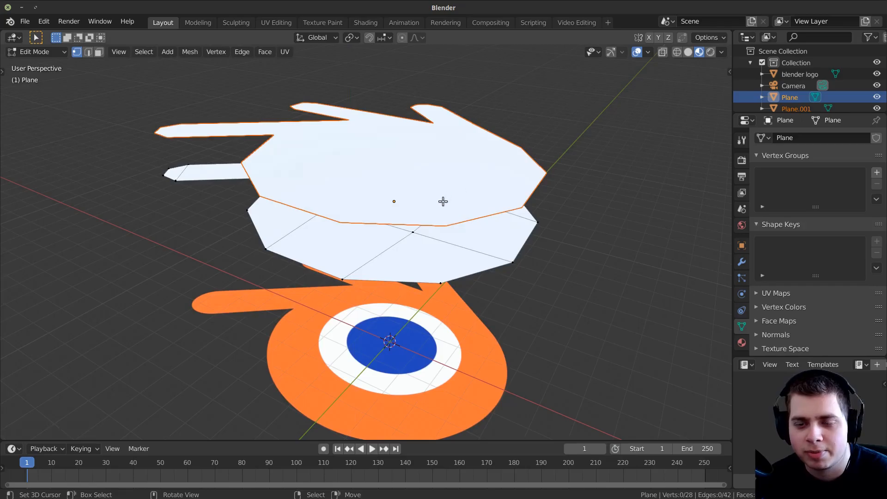
middle_click_drag(443, 201, 573, 160)
key("Tab")
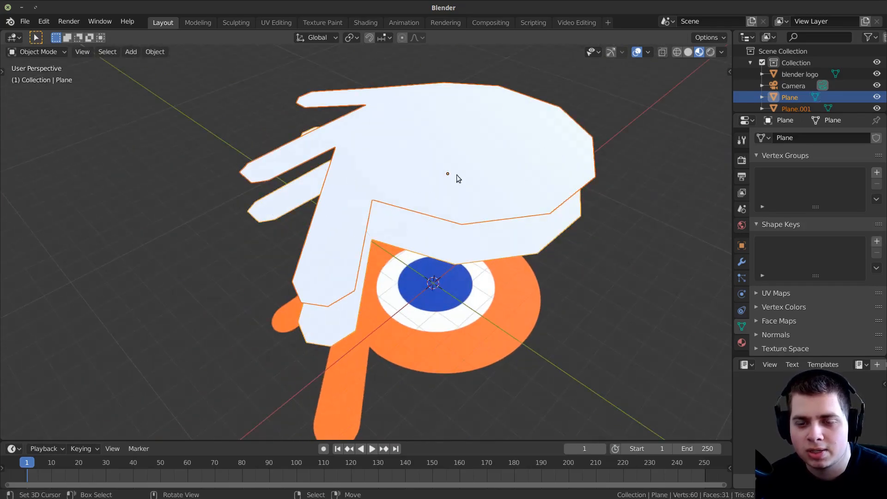
Delete the end vertices of all three arms from the raised copy, working in the camera view.
middle_click_drag(457, 175, 404, 188)
left_click(337, 91)
middle_click_drag(336, 91, 349, 126)
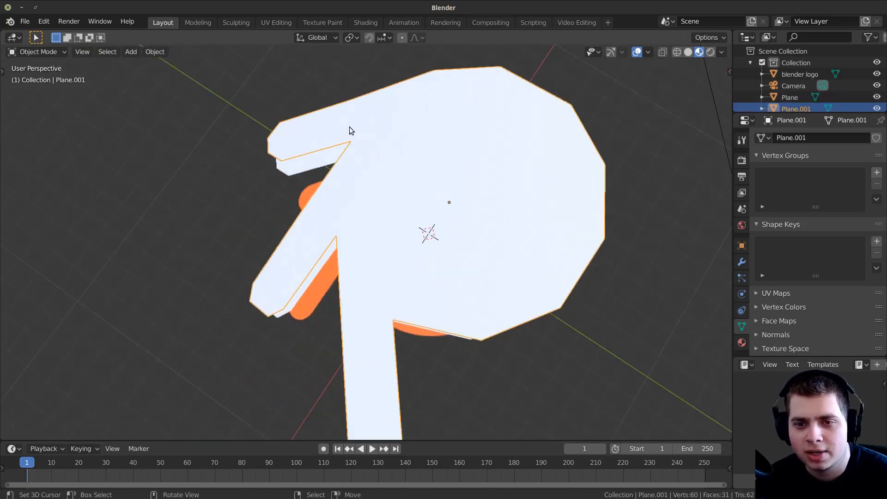
key("KP_7")
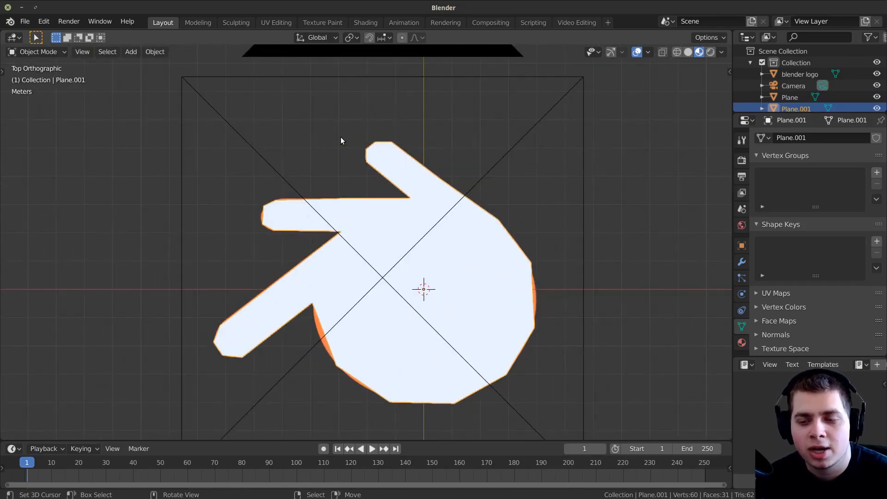
key("KP_0")
key("Tab")
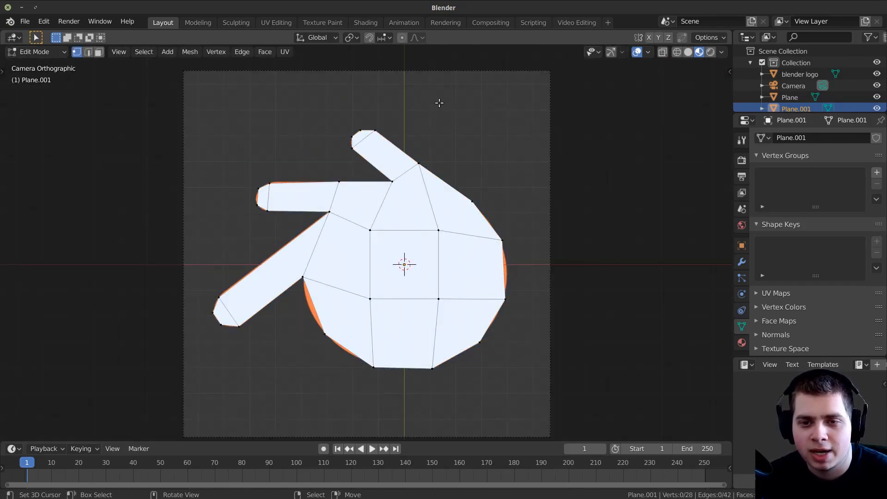
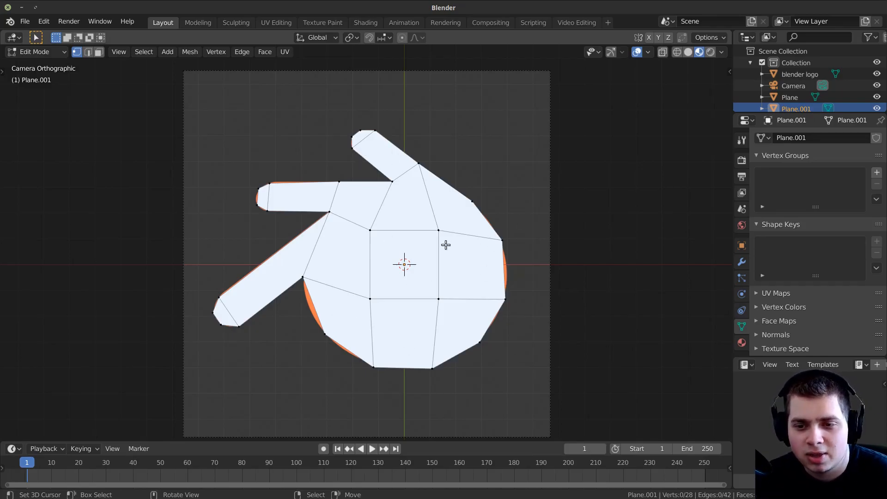
key("b")
left_click_drag(334, 122, 380, 156)
key("b")
left_click_drag(286, 166, 203, 342)
key("b")
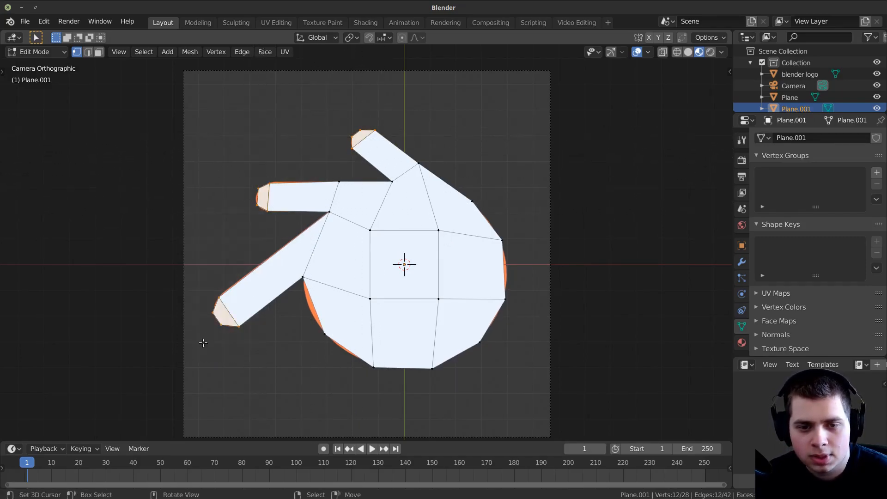
key("x")
left_click(302, 210)
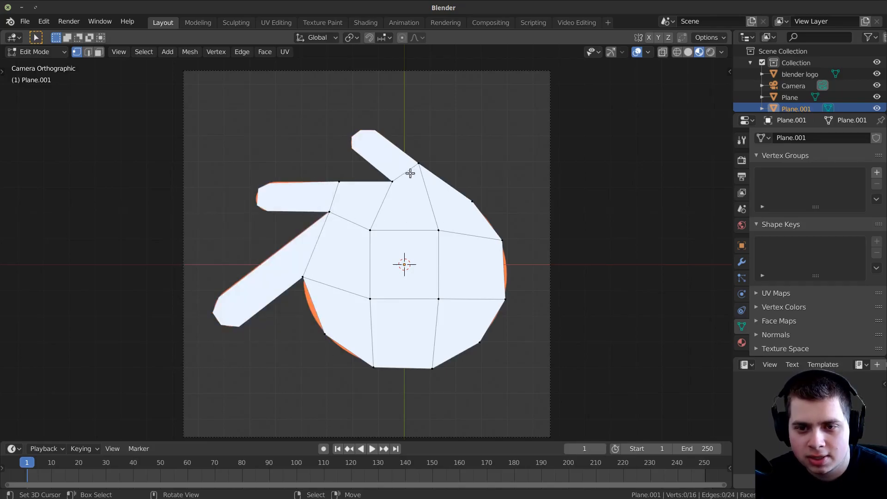
Hide the original three-armed plane object.
key("Tab")
left_click(383, 163)
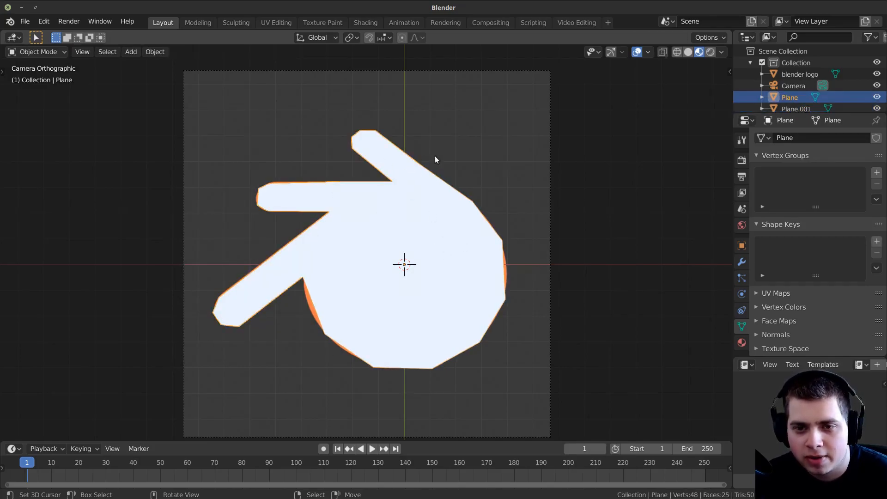
key("h")
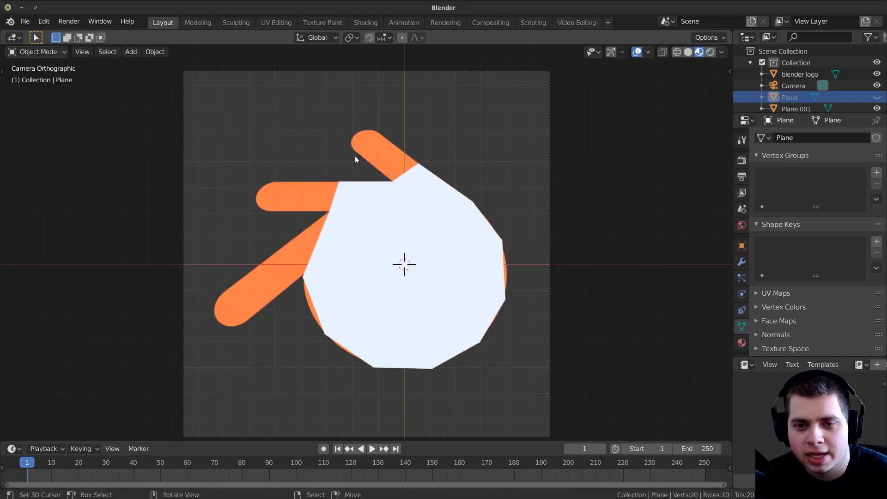
Scale the armless copy's whole mesh down to about 0.6 so that it fits the logo's white circle.
left_click(430, 179)
key("Tab")
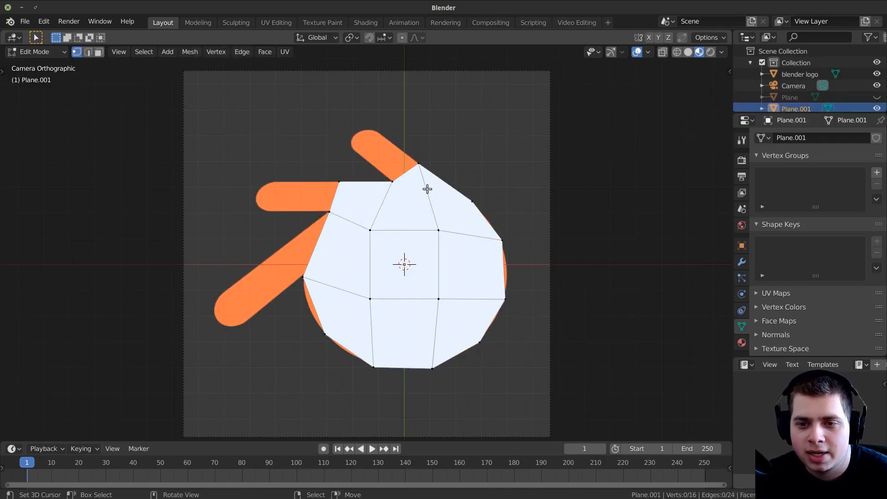
key("a")
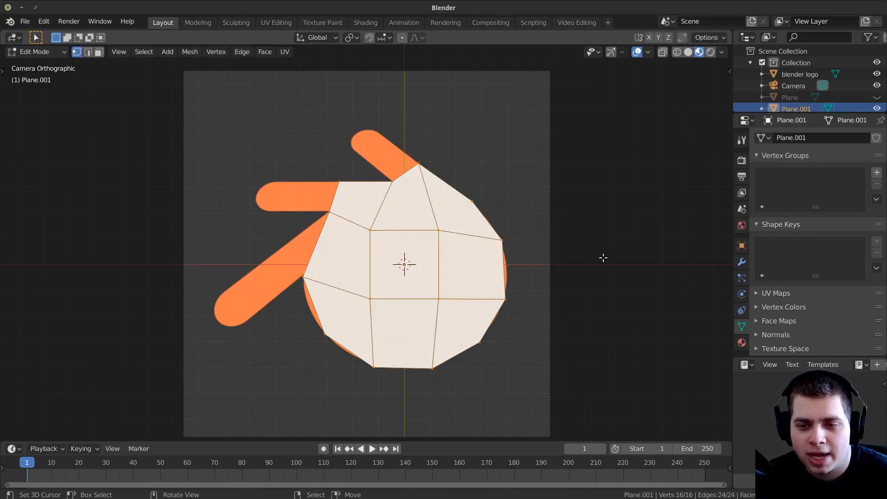
key("s")
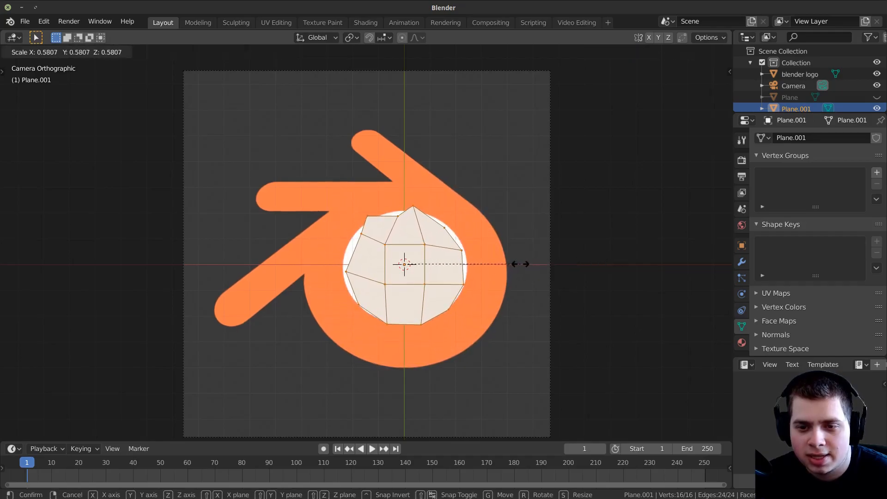
left_click(523, 264)
Move the upper and left outline vertices of the scaled mesh onto the edge of the logo's white circle.
left_click(478, 259)
scroll(495, 261, "up", 1)
key("g")
left_click(495, 258)
left_click(469, 232)
key("g")
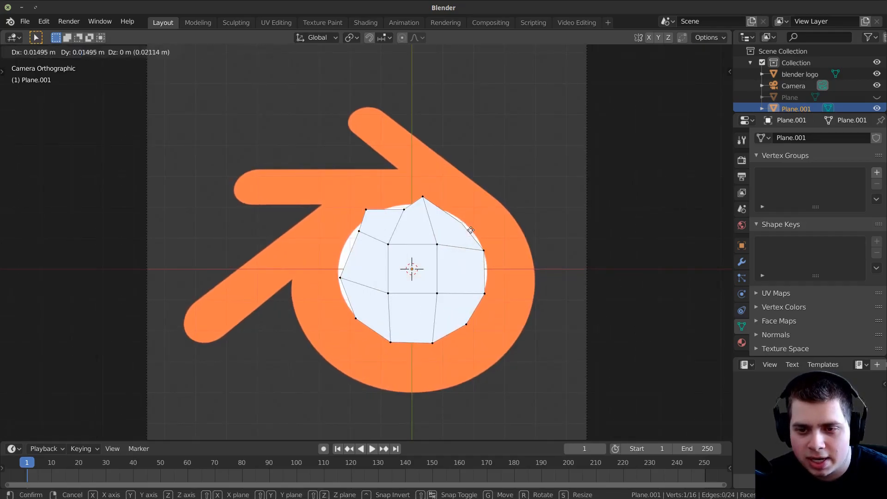
left_click(470, 230)
left_click(422, 197)
key("g")
left_click(424, 207)
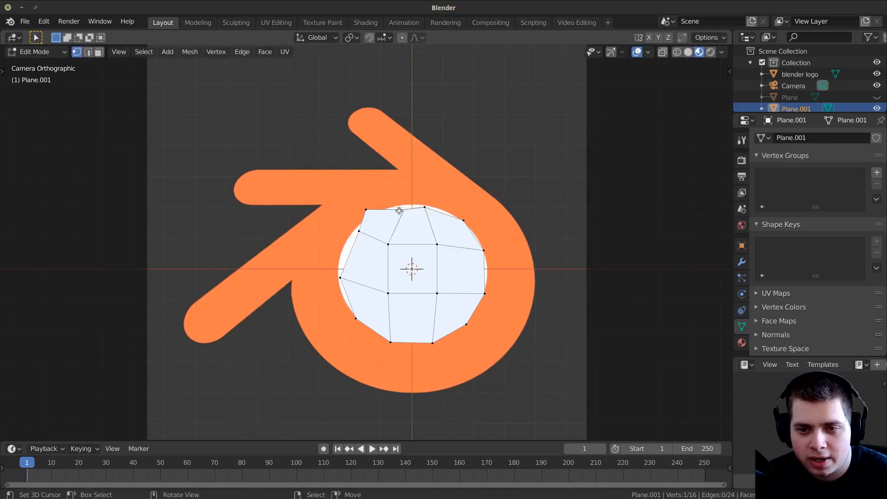
key("g")
left_click(430, 207)
right_click_drag(376, 218, 339, 282)
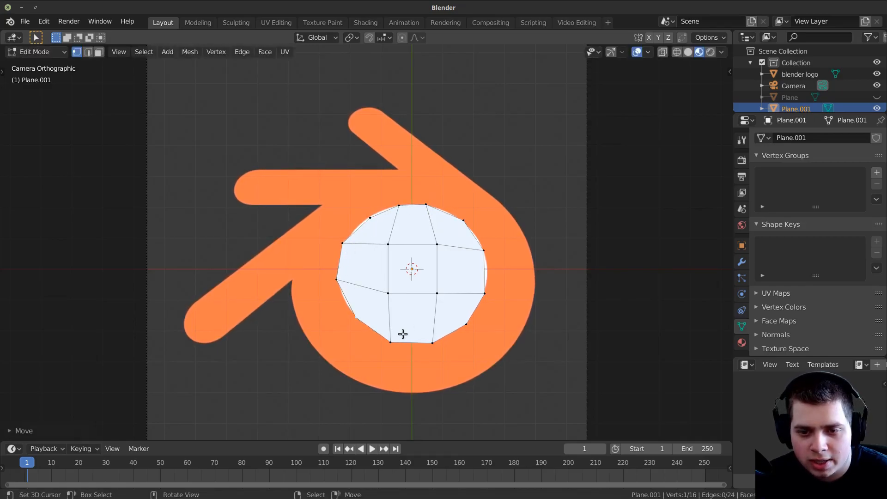
Raise the mesh's two lowest vertices together to the white circle's lower edge and return to Object Mode.
right_click(391, 343)
right_click(432, 343, "shift")
key("g")
left_click(450, 340)
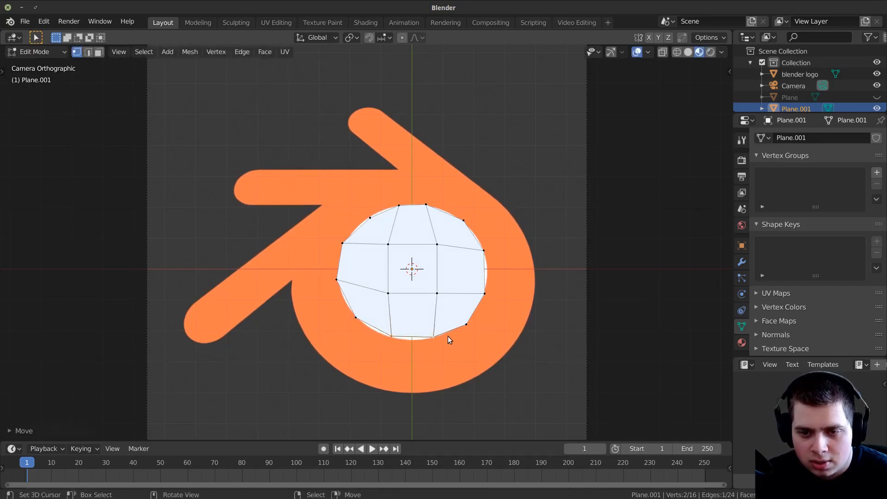
key("Tab")
Duplicate the circle mesh about 1.4 m straight up along Z and scale the copy down in the camera view.
middle_click_drag(453, 250, 437, 288)
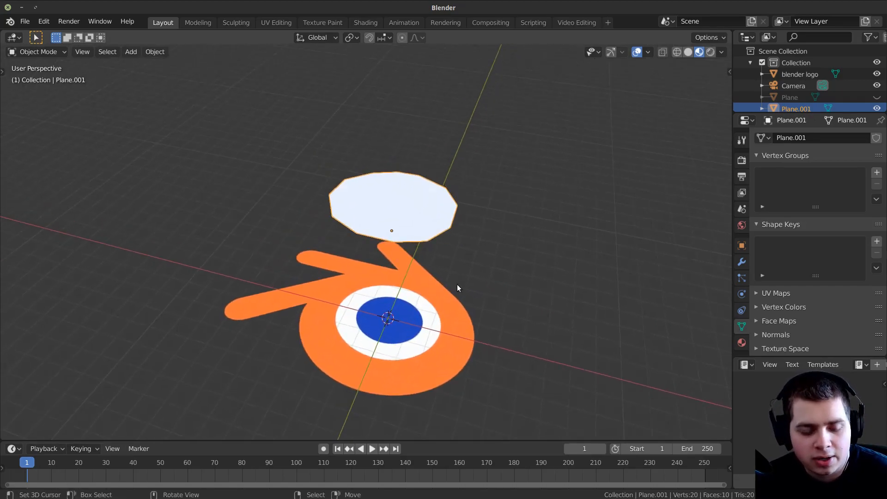
key("shift+d")
key("z")
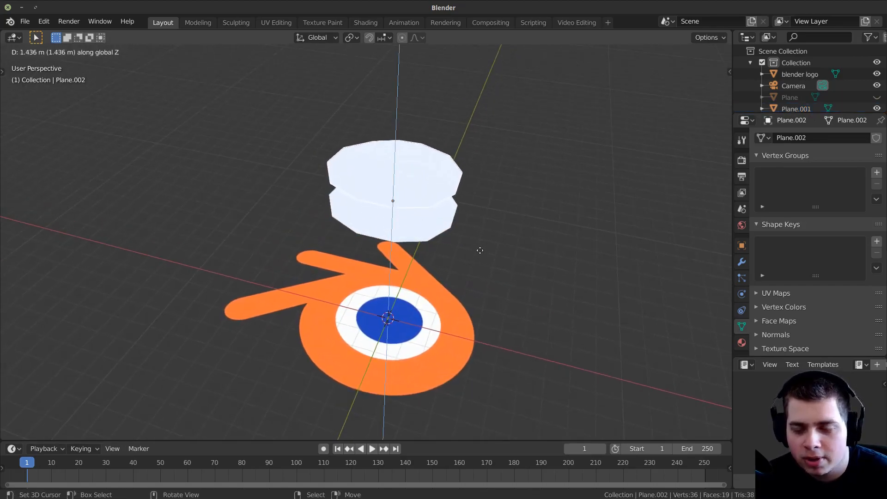
left_click(480, 251)
key("KP_0")
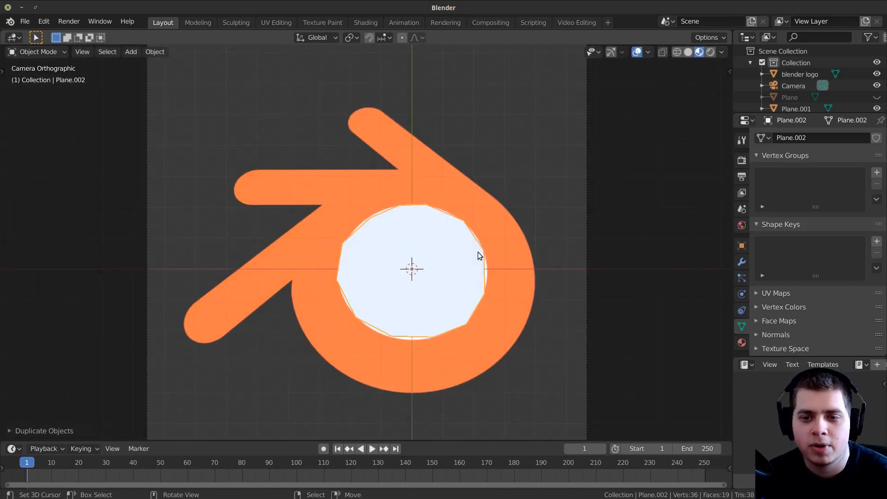
key("s")
left_click(488, 263)
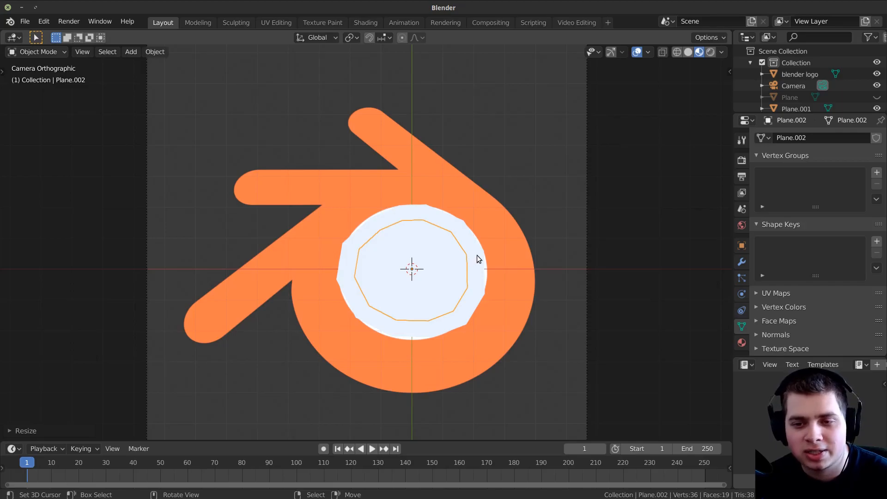
Hide the larger circle, scale the smaller copy to about 0.81 and shift it to cover the logo's blue circle.
left_click(472, 250)
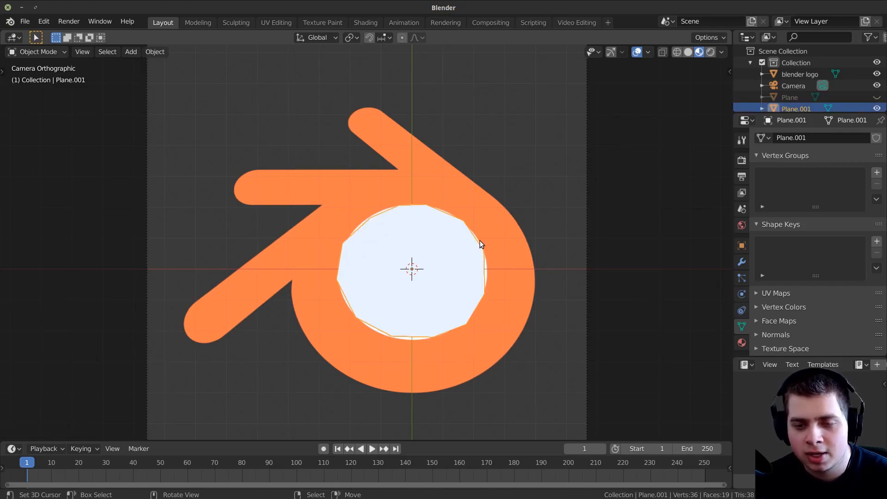
left_click(460, 243)
key("s")
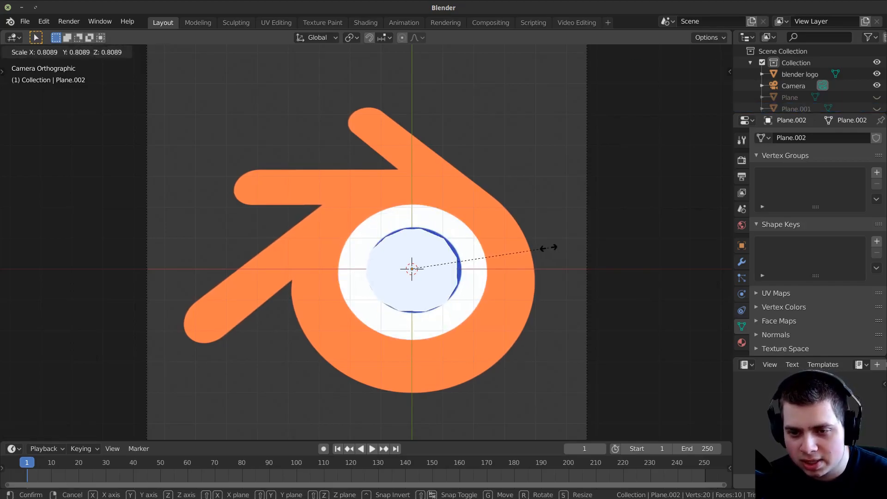
left_click(548, 250)
key("g")
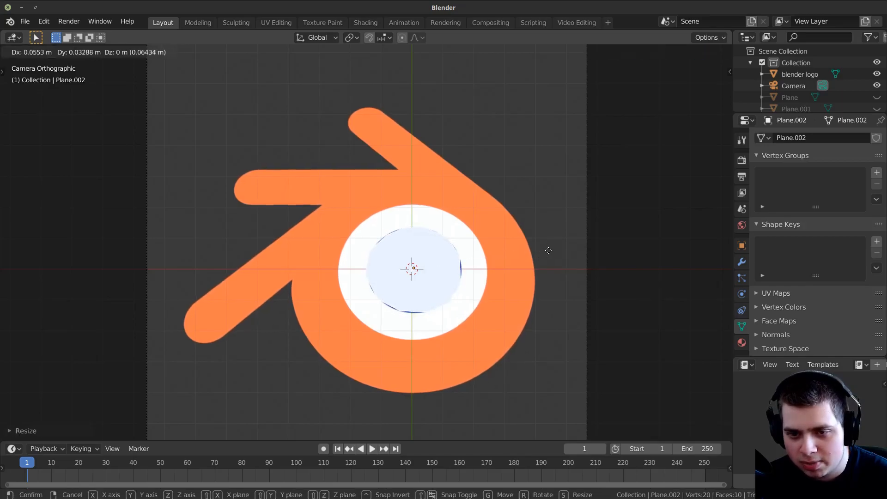
left_click(549, 250)
Unhide all objects and give the three-armed shape a new material with an Emission surface.
key("alt+h")
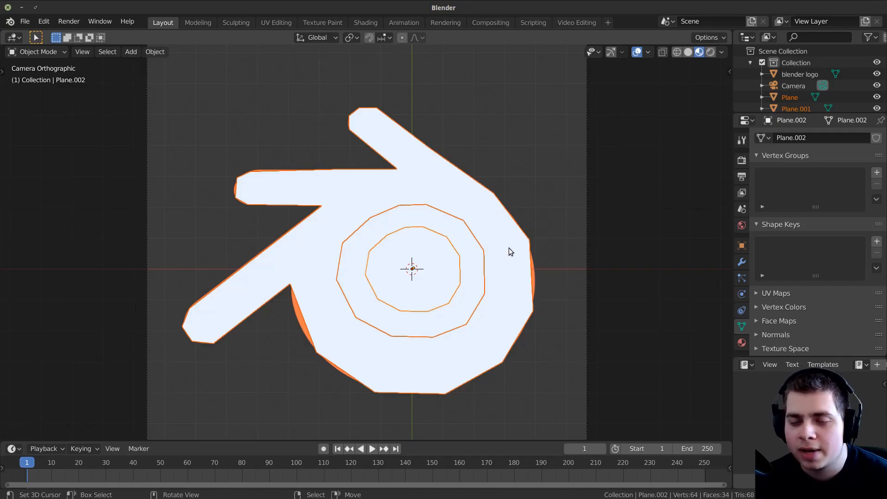
left_click(470, 193)
left_click(743, 343)
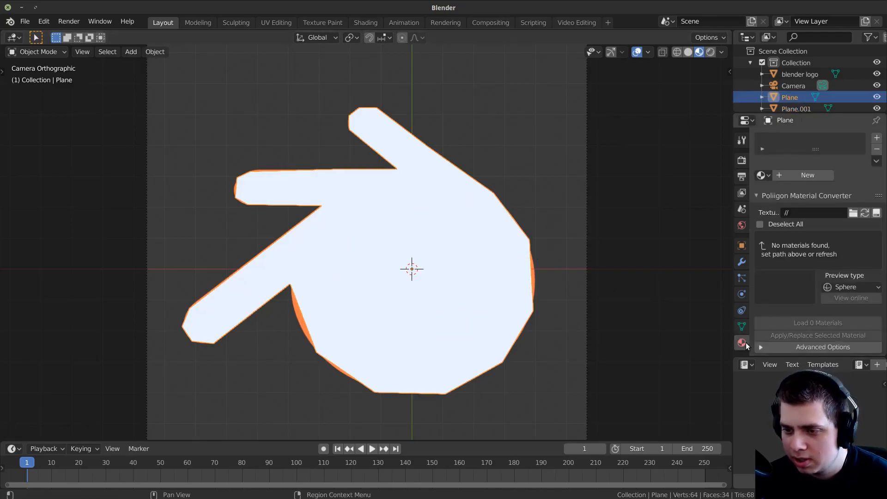
left_click(796, 175)
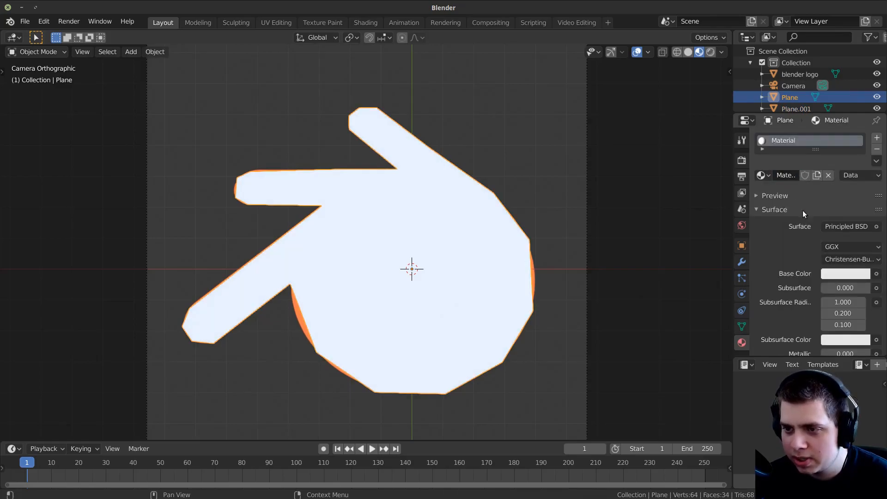
left_click(838, 226)
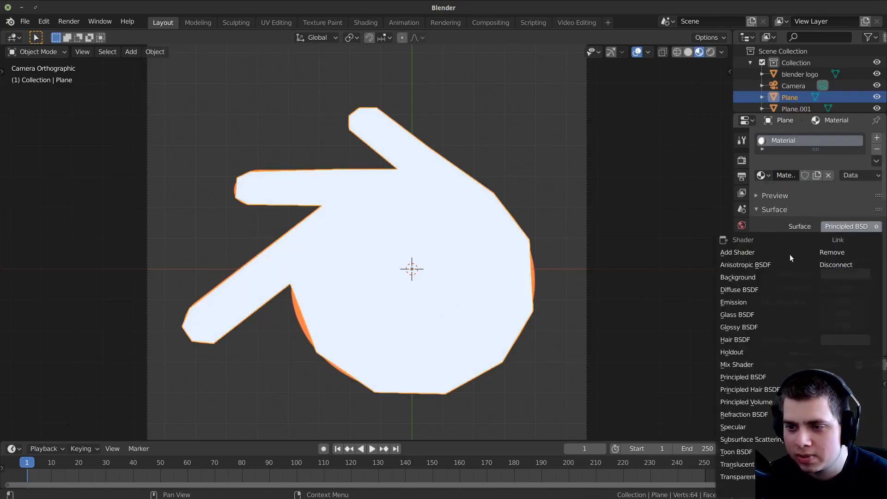
left_click(734, 302)
Set the three-armed shape's emission color to orange with hue 0.086, saturation 1 and value 1.
left_click(848, 250)
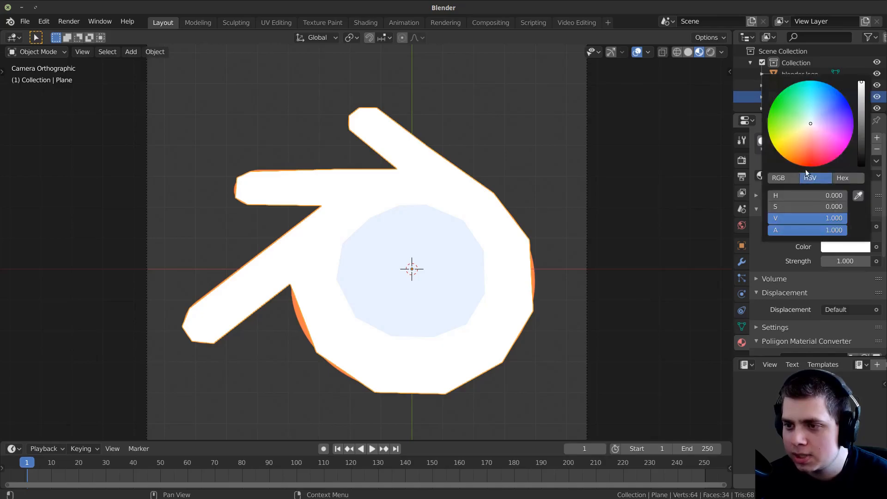
left_click_drag(810, 166, 790, 161)
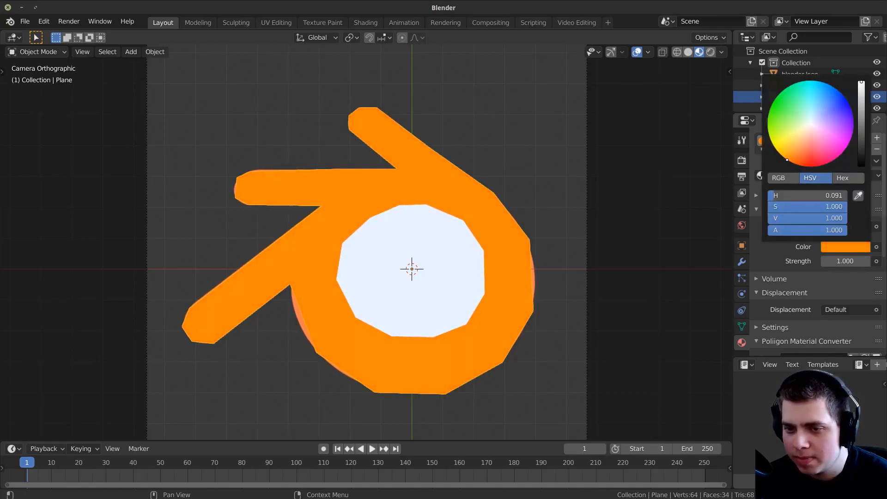
scroll(469, 234, "up", 7)
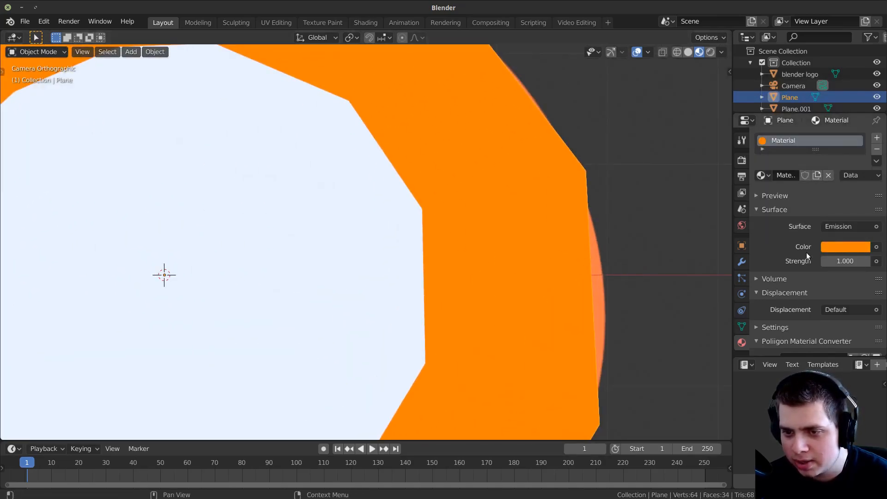
left_click(846, 247)
left_click_drag(790, 161, 789, 161)
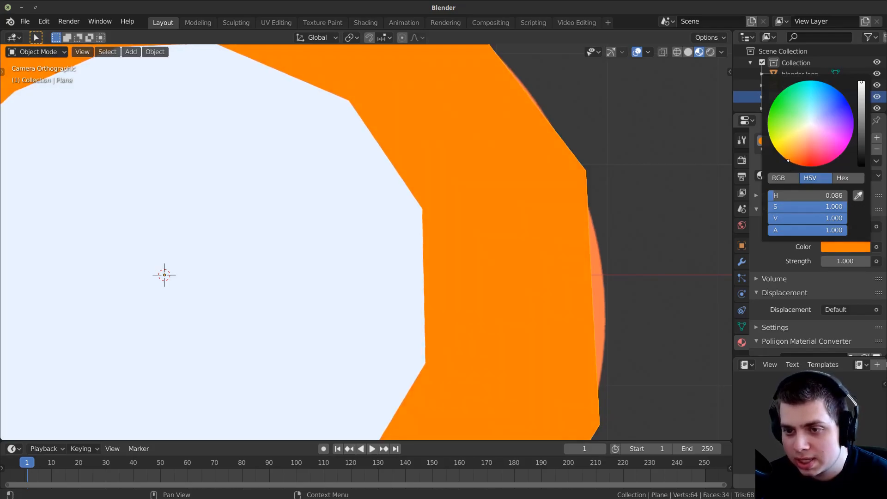
scroll(328, 290, "down", 6)
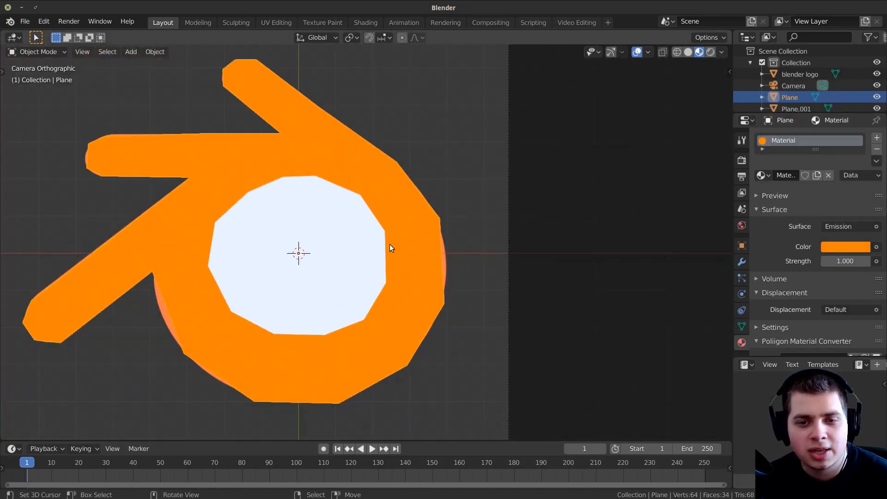
Give the larger circle a new material with a white Emission surface.
left_click(380, 246)
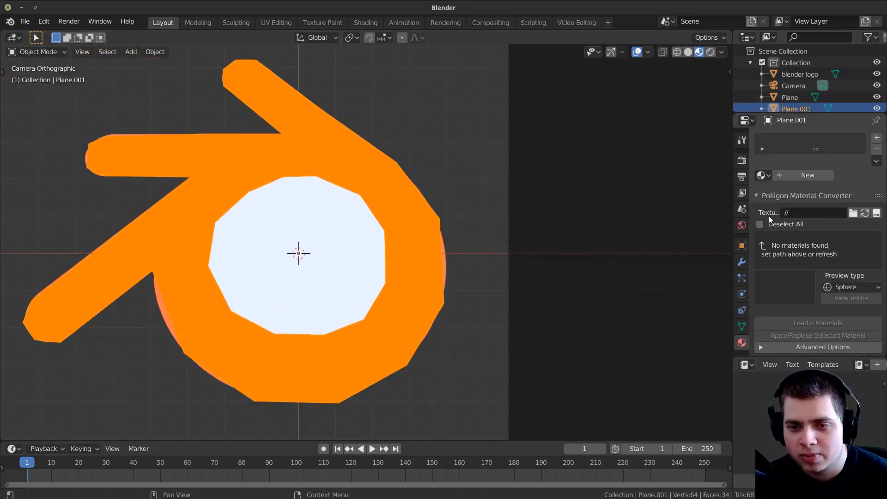
left_click(798, 175)
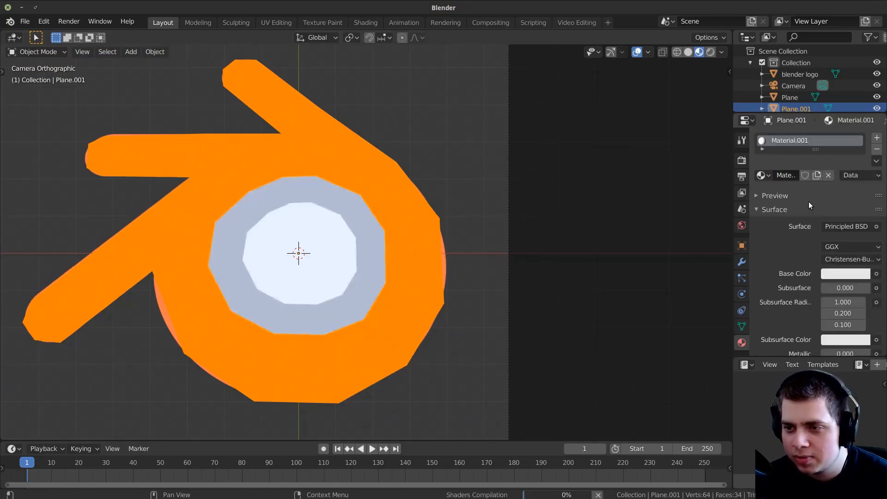
left_click(837, 227)
left_click(741, 302)
left_click(828, 249)
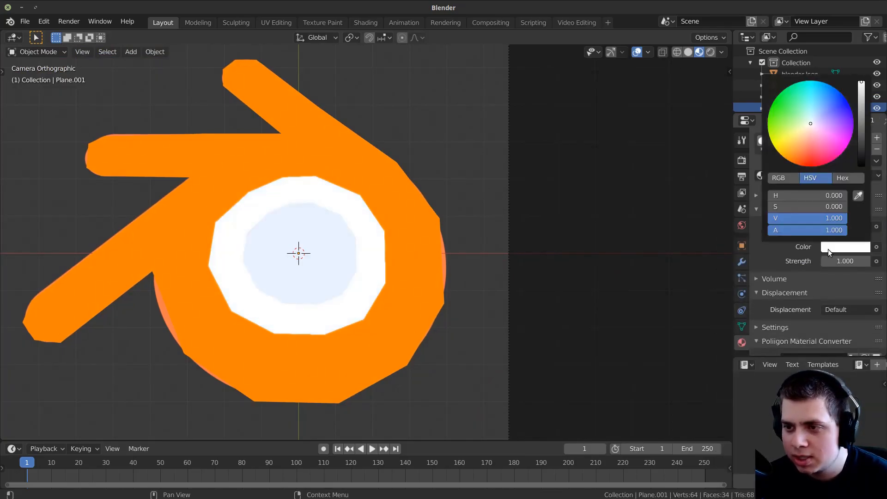
Give the smaller inner circle a new Principled BSDF material with a blue base color of hue 0.631 and saturation 1.
left_click(332, 258)
left_click(809, 179)
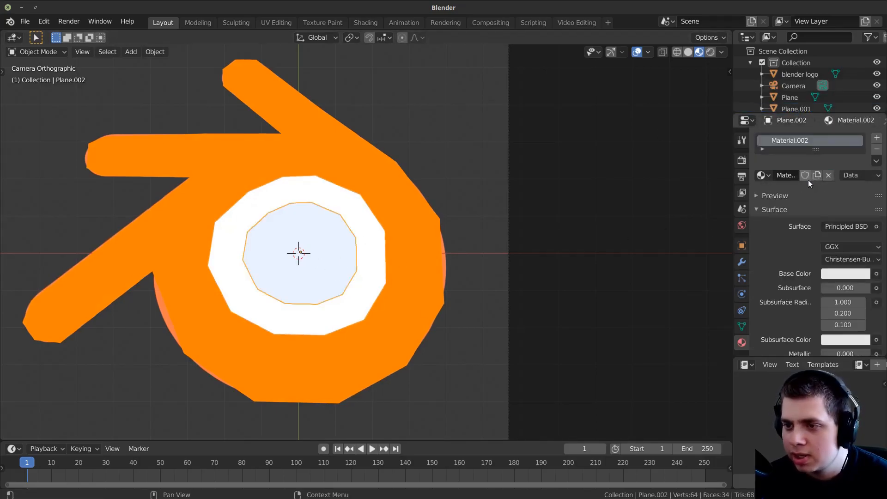
left_click(841, 273)
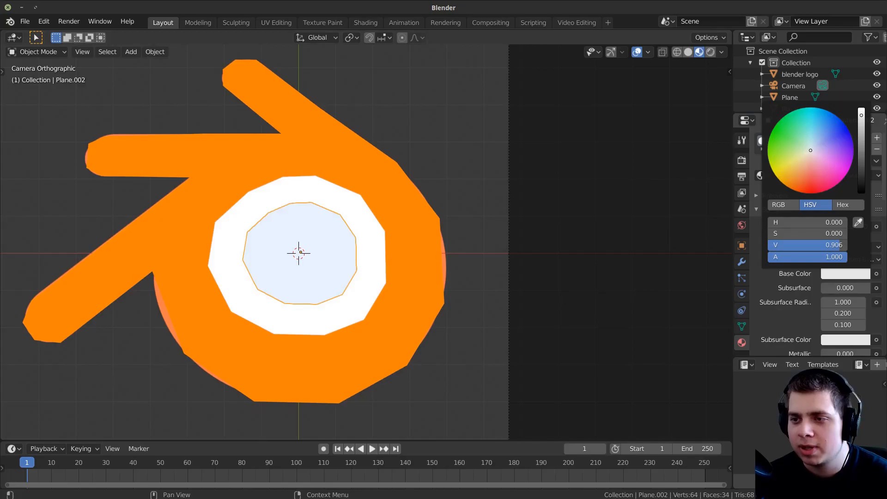
left_click_drag(811, 151, 840, 118)
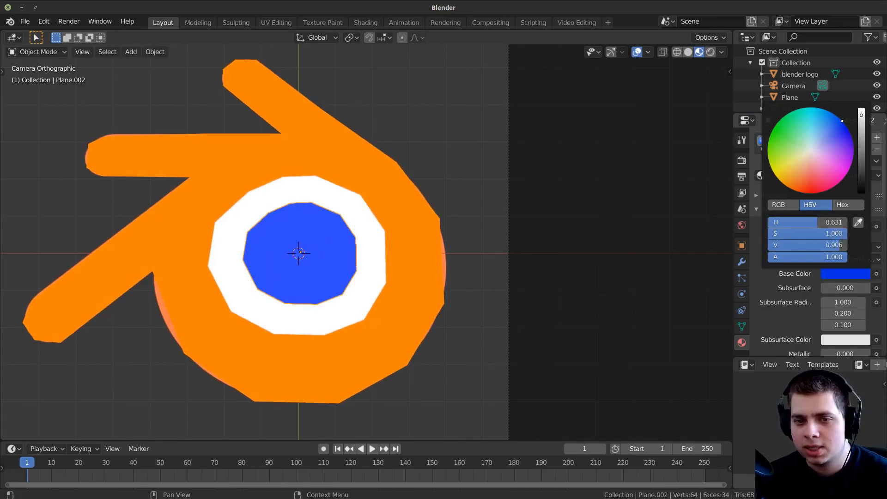
Delete the reference logo image object lying beneath the traced shapes and return to the camera view.
scroll(393, 265, "down", 5)
scroll(393, 265, "up", 6)
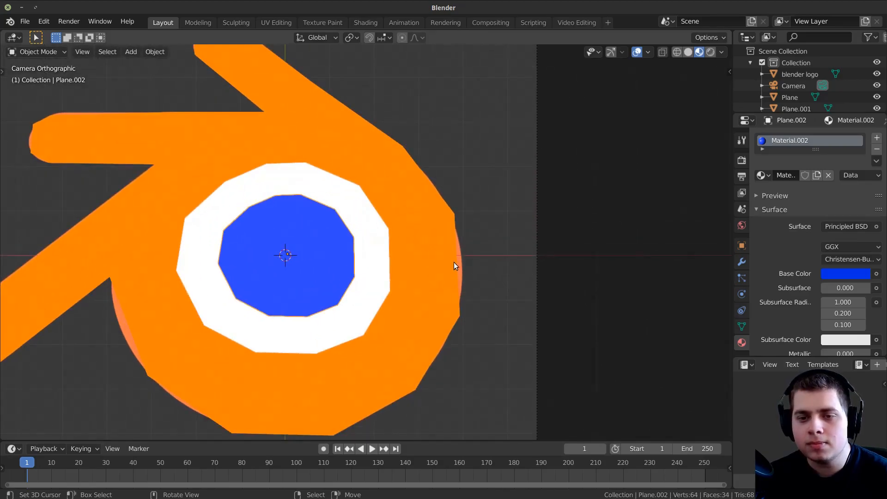
middle_click_drag(463, 262, 348, 332)
left_click(427, 337)
middle_click_drag(427, 337, 455, 306)
key("x")
key("Return")
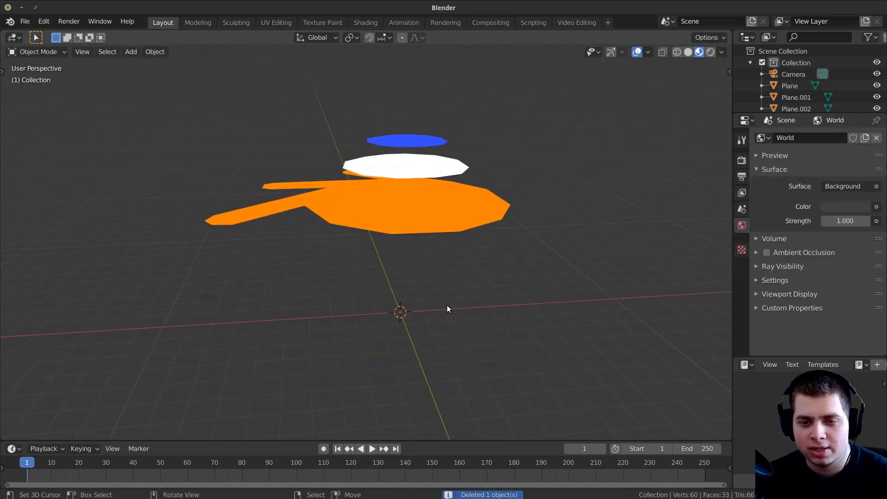
key("KP_0")
scroll(447, 309, "down", 7)
scroll(397, 348, "up", 4)
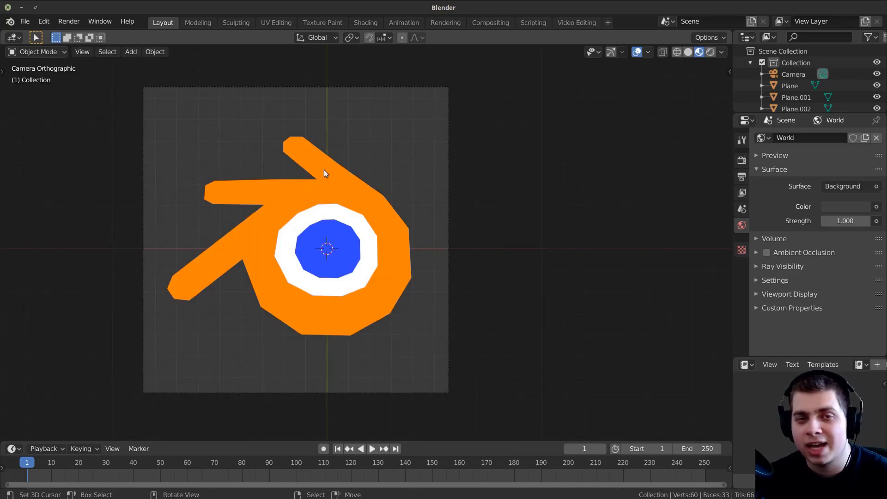
Add a mesh plane as a background and scale it up about 38 times, well beyond the camera frame.
key("shift+a")
mouse_move(315, 159)
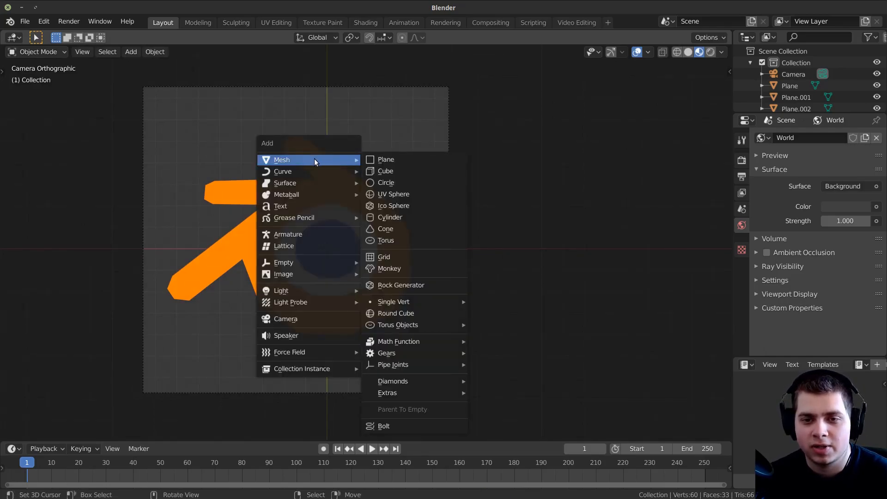
left_click(387, 160)
scroll(387, 185, "down", 5)
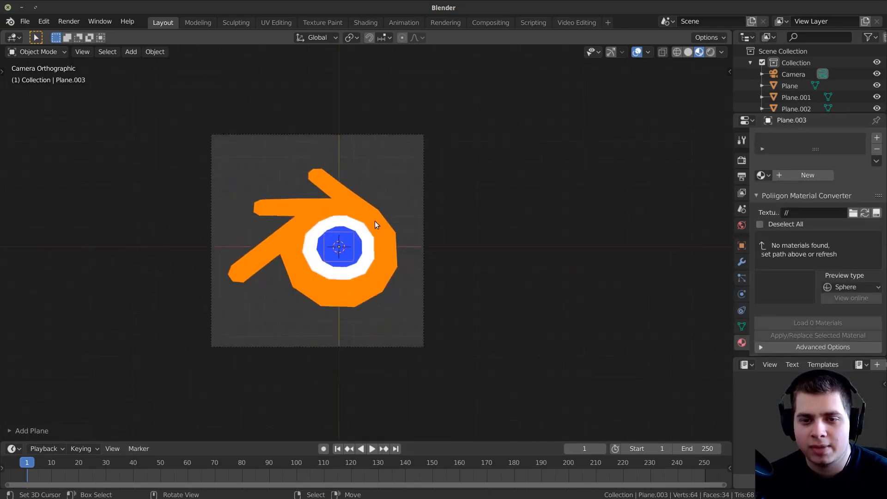
key("s")
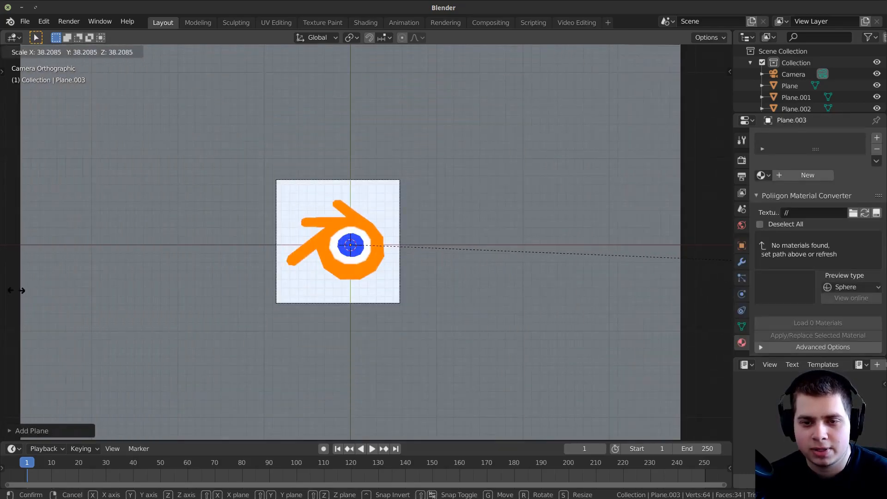
left_click(15, 289)
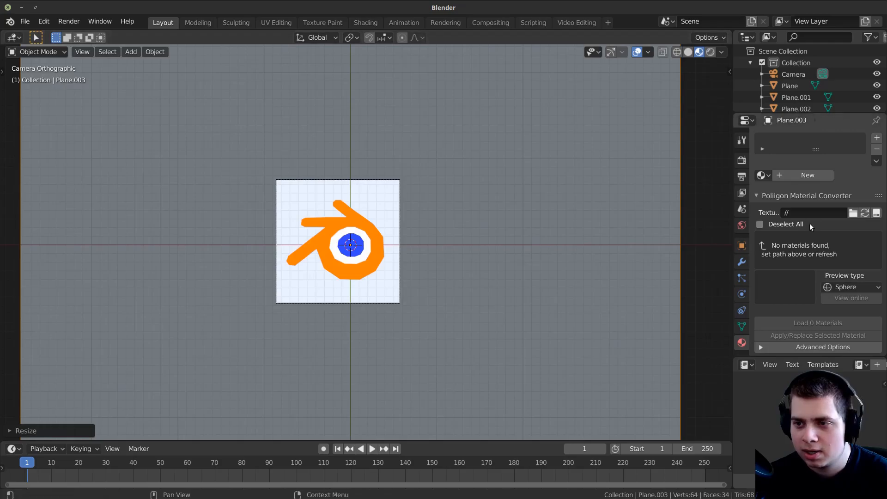
Give the background plane a new Emission material in light blue with hue 0.634 and saturation 0.636.
left_click(808, 175)
left_click(841, 227)
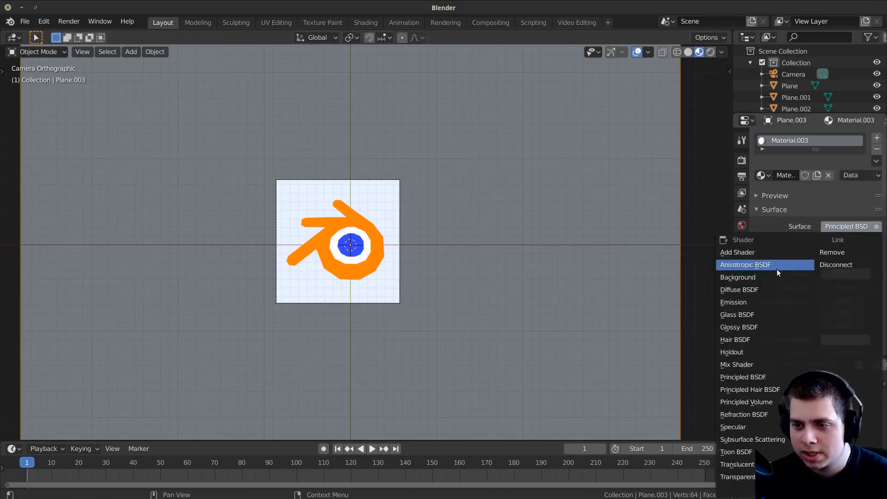
left_click(763, 303)
left_click(833, 248)
left_click(815, 119)
left_click_drag(815, 119, 830, 102)
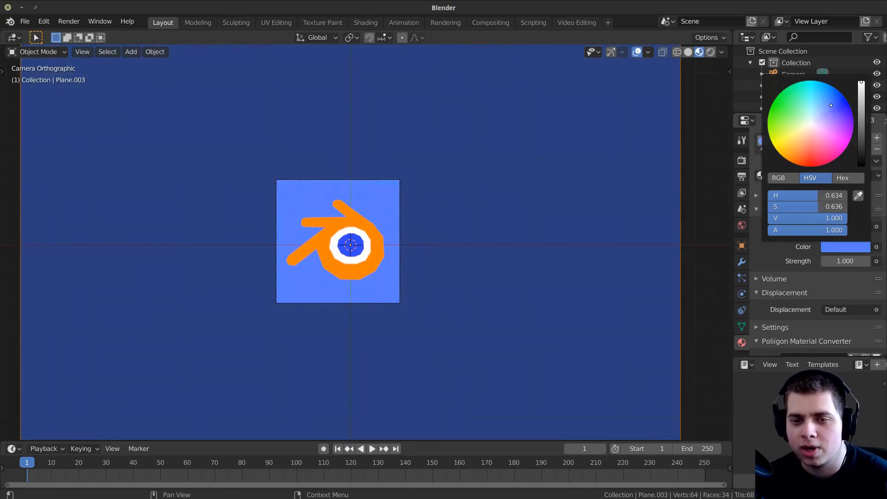
Set the camera's orthographic scale to 35.514 so the logo takes up less of the frame.
scroll(423, 232, "up", 3)
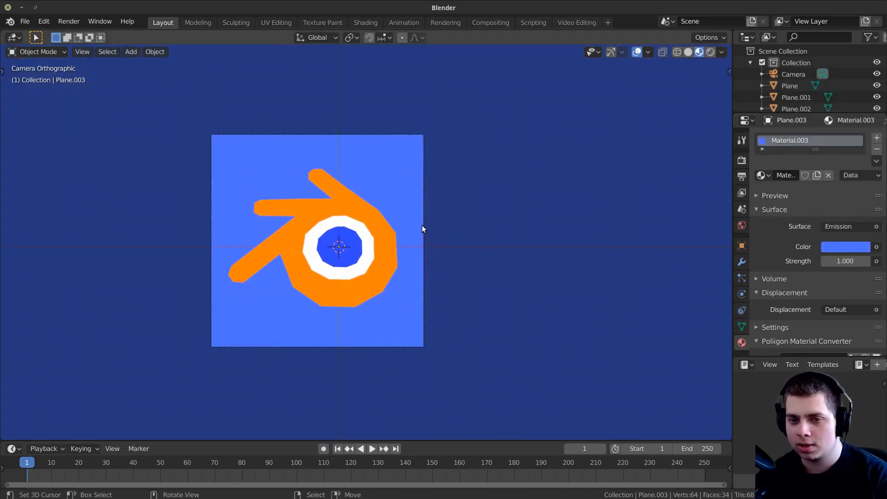
left_click(423, 226)
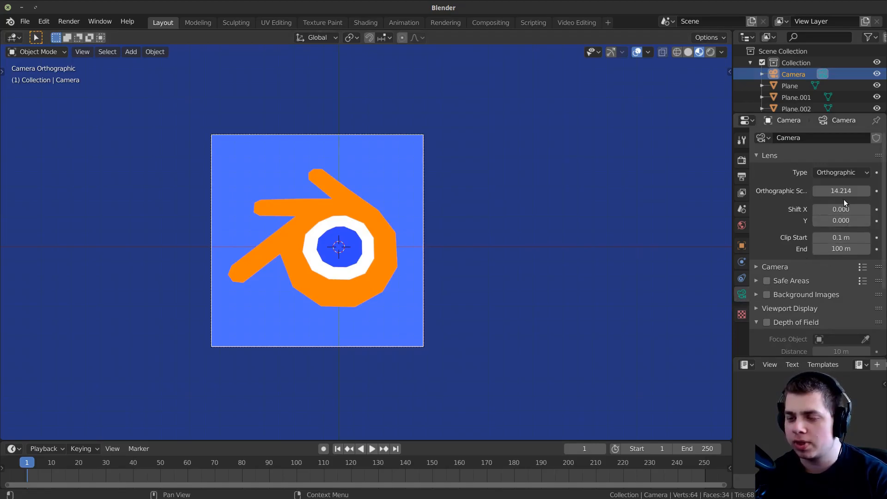
left_click_drag(843, 190, 884, 191)
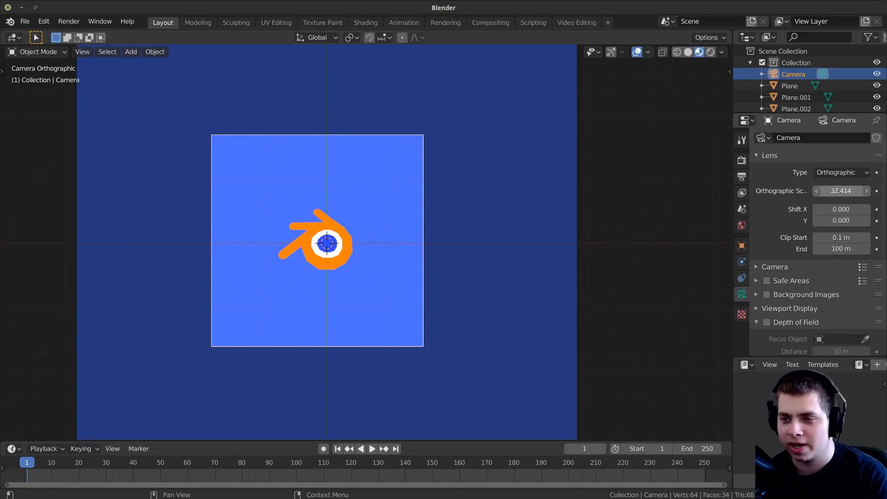
left_click_drag(841, 191, 849, 191)
scroll(324, 204, "up", 2)
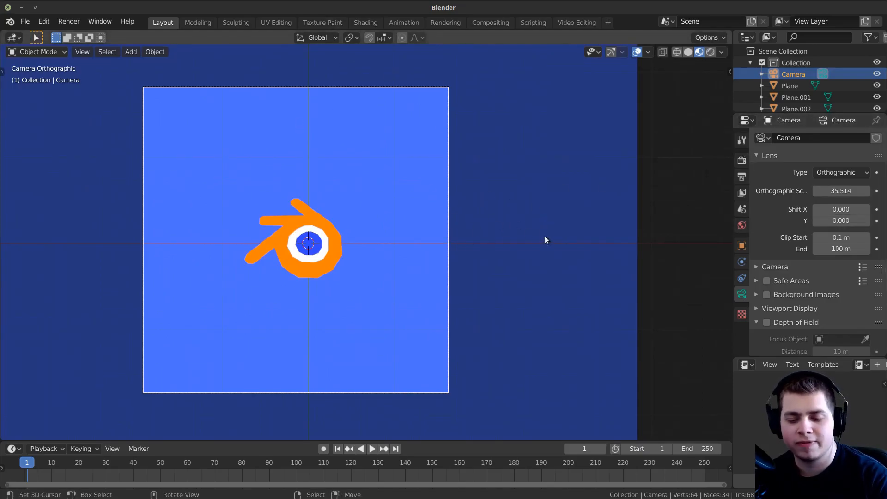
Run a test render of the logo to check the colours, and close it before it finishes.
key("F12")
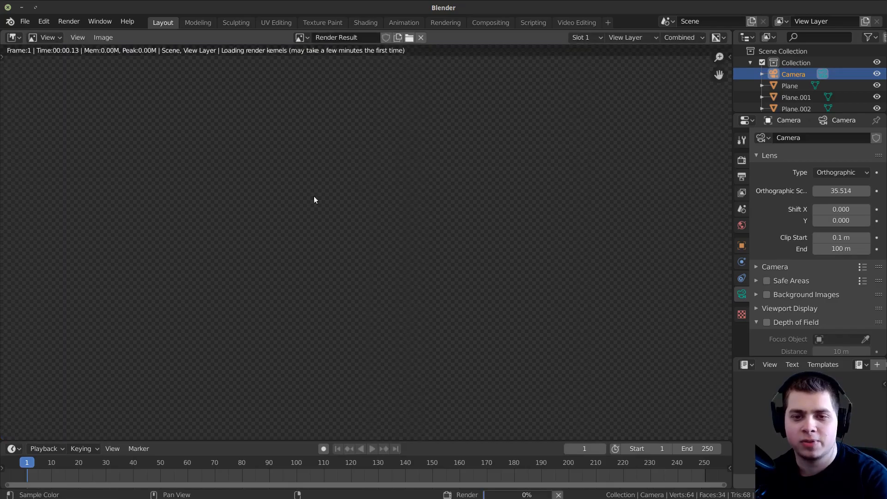
scroll(425, 237, "up", 7)
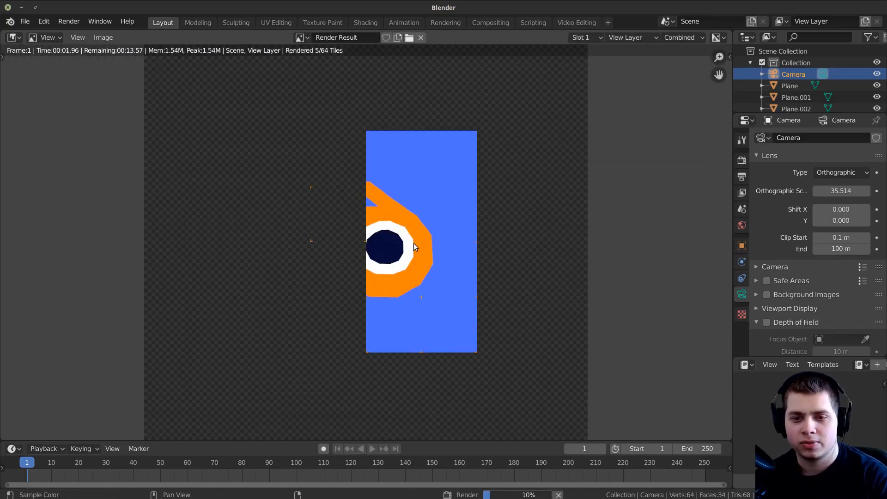
scroll(389, 257, "down", 1)
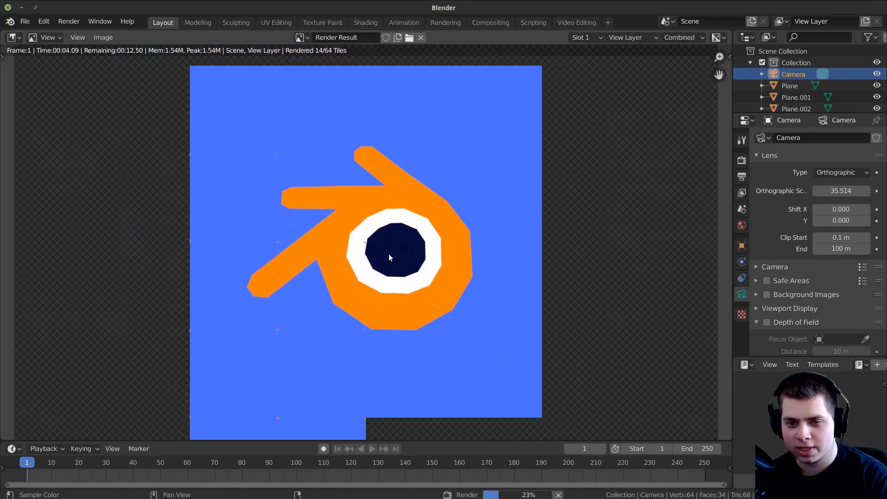
key("Escape")
Change the inner circle's material surface to Emission and give it a saturated blue, deeper than the background.
scroll(386, 246, "up", 4)
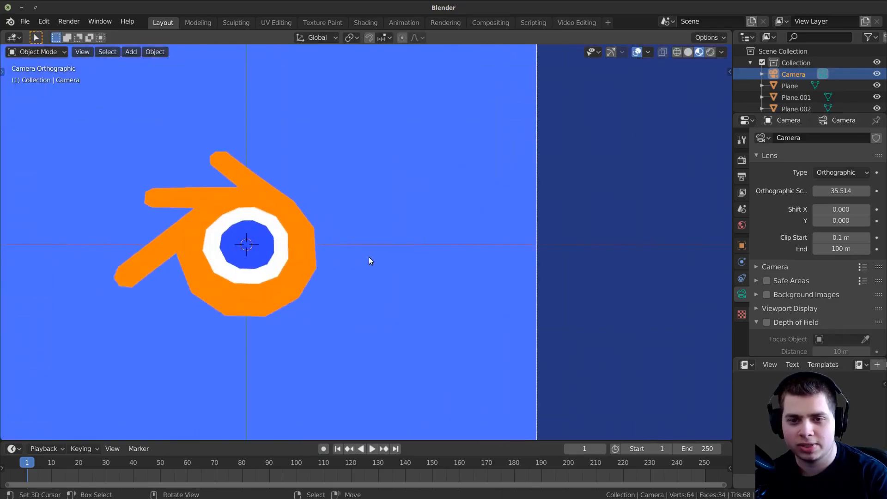
left_click(238, 257)
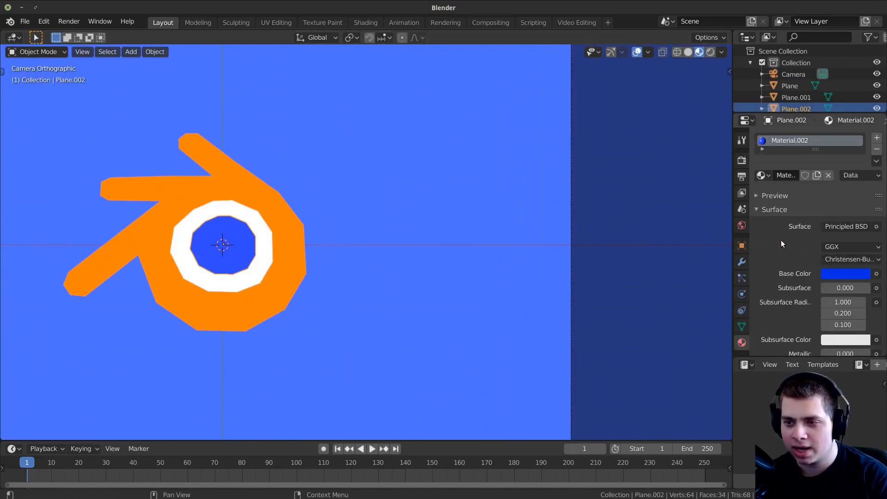
left_click(839, 227)
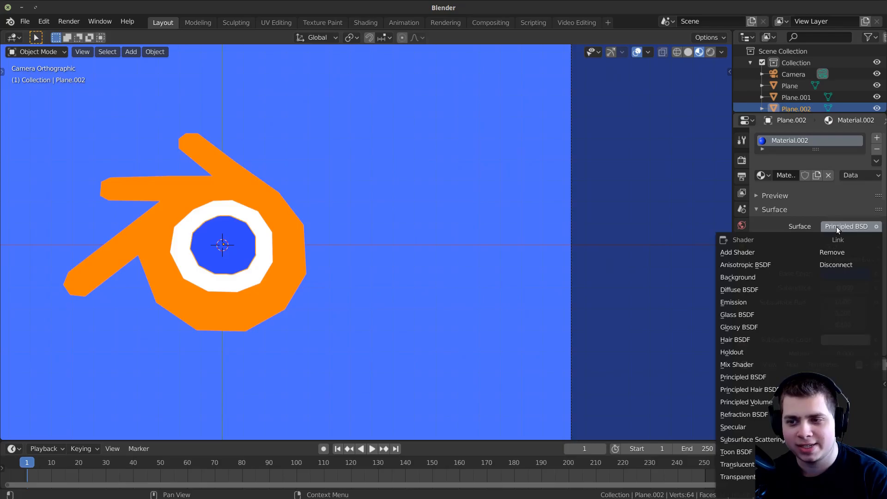
left_click(740, 302)
left_click(837, 247)
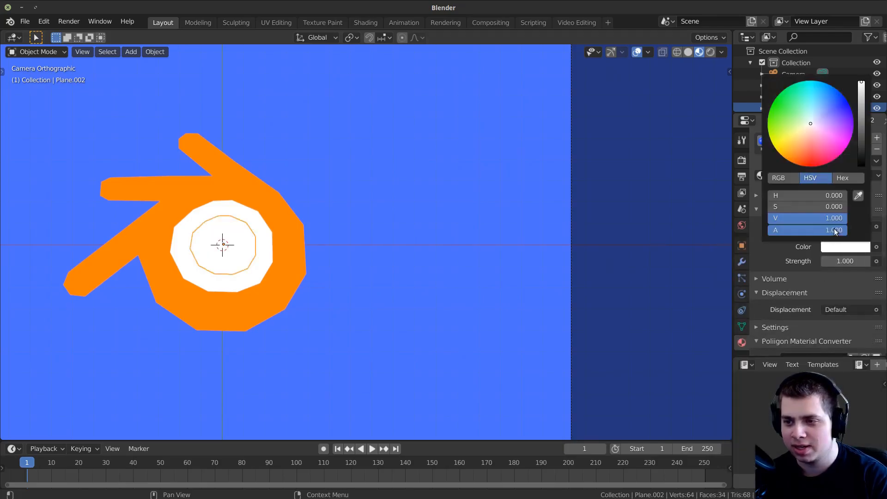
left_click_drag(822, 138, 839, 95)
middle_click_drag(369, 229, 430, 237, "shift")
scroll(388, 225, "down", 1)
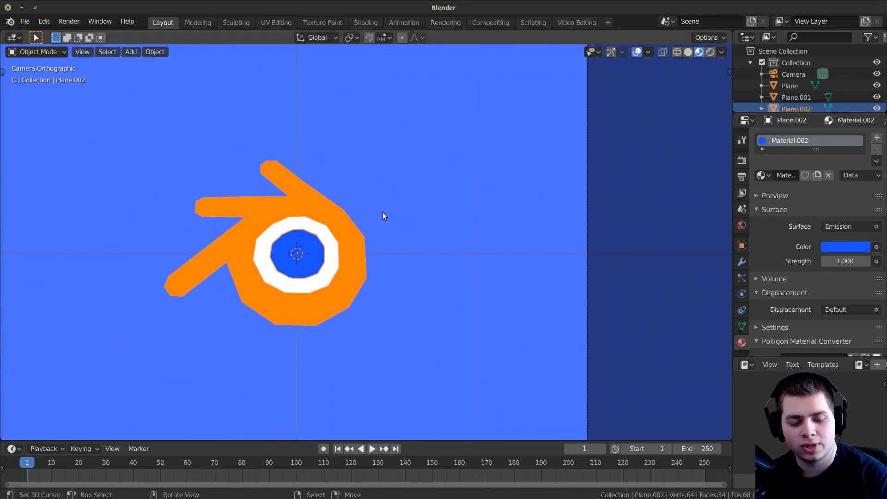
Save the project as logo.blend in the real tutorial folder and render the full logo image.
key("ctrl+s")
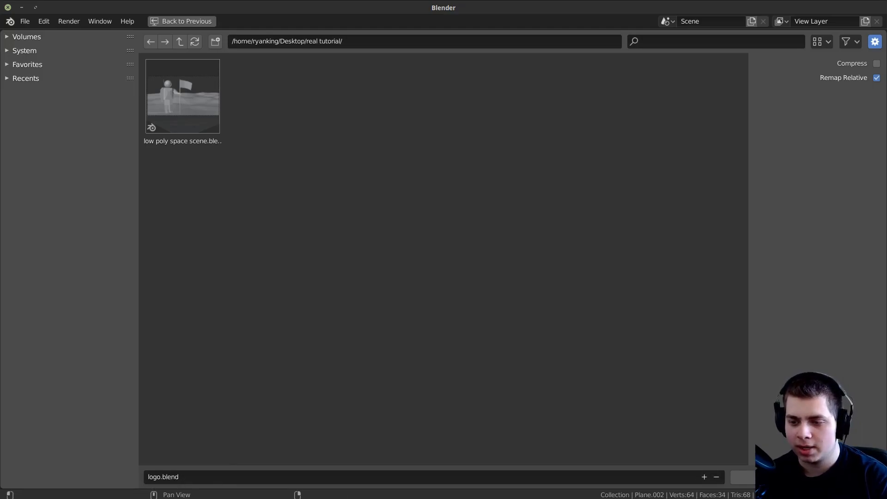
key("Return")
key("Home")
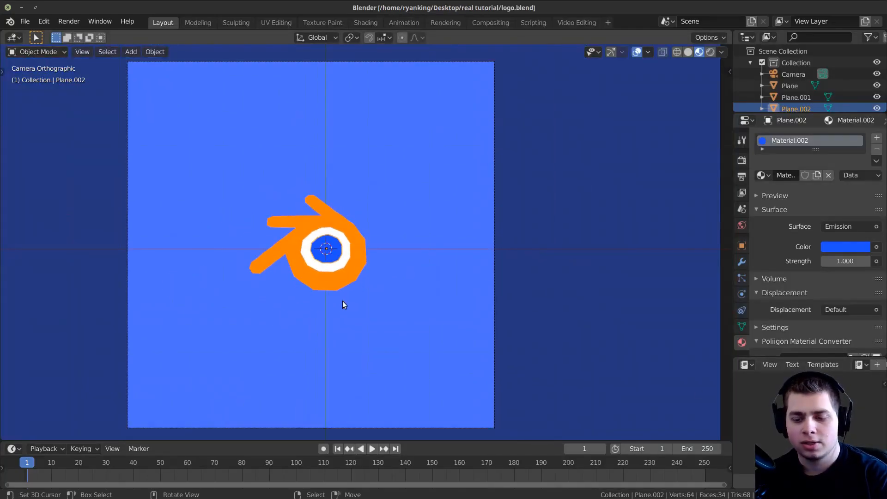
key("F12")
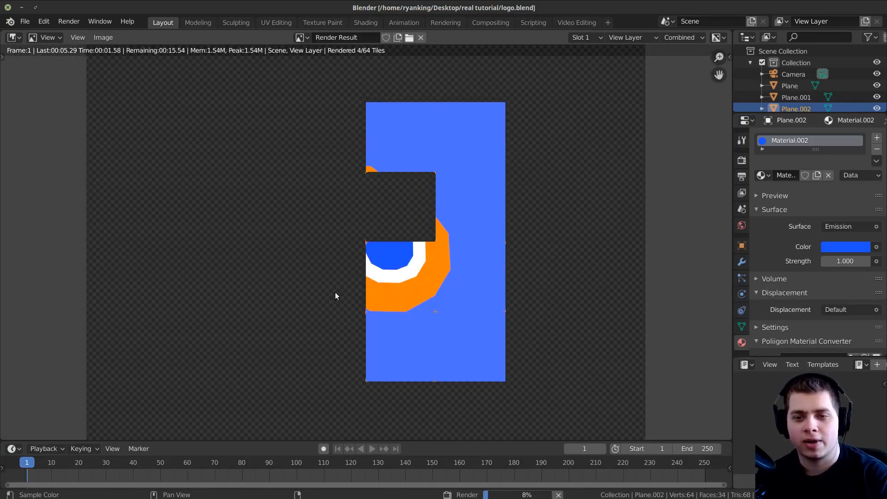
scroll(434, 151, "down", 2)
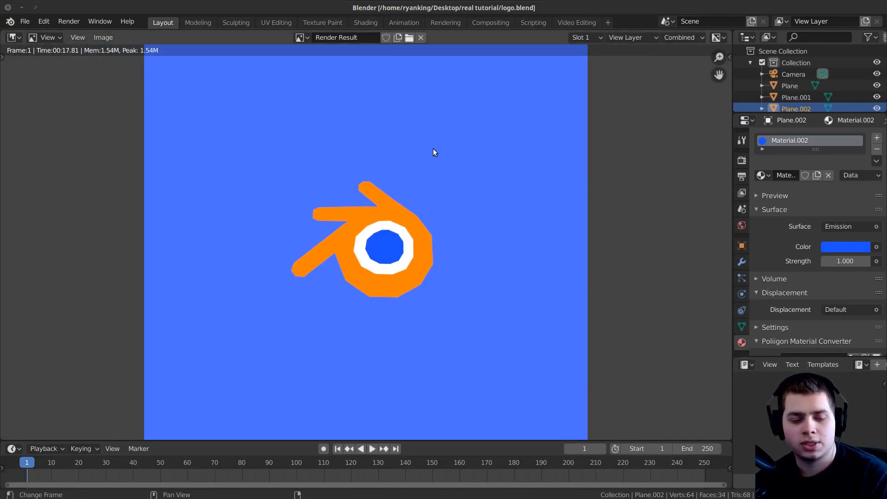
middle_click_drag(357, 209, 348, 221)
Save the rendered image as flag texture.png in the real tutorial folder, in PNG format with RGBA colour.
key("shift+alt+s")
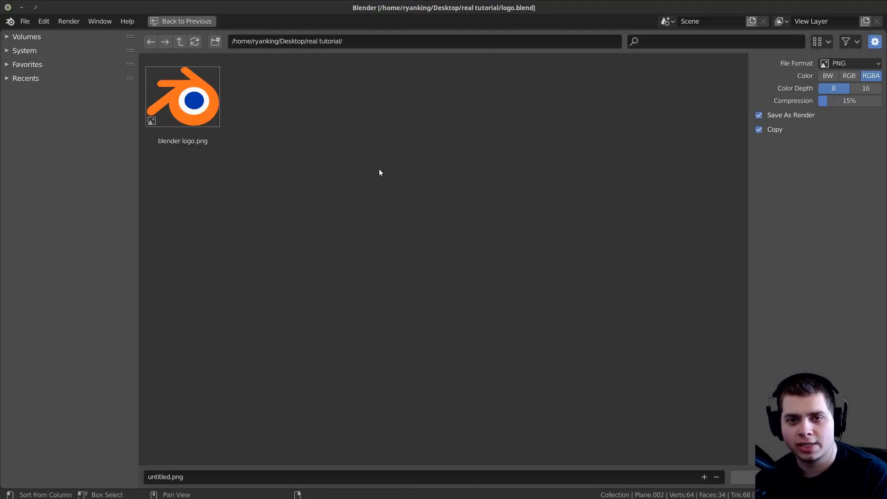
left_click(194, 476)
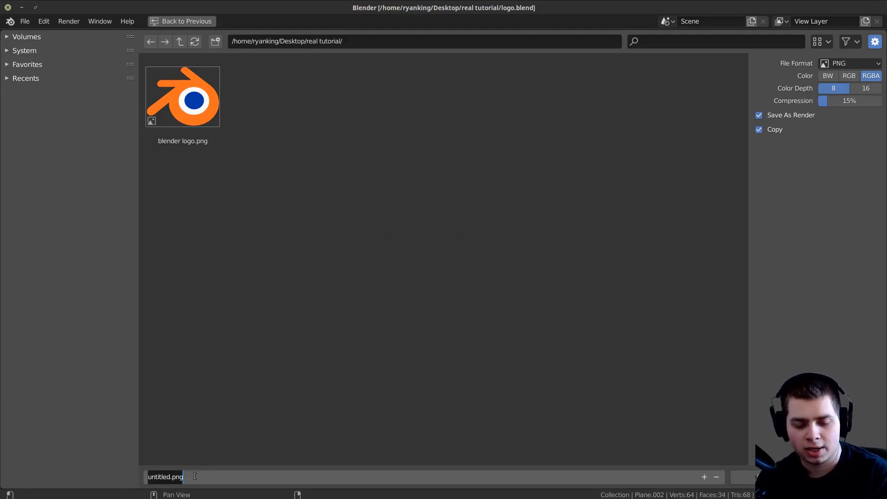
type("flag tex")
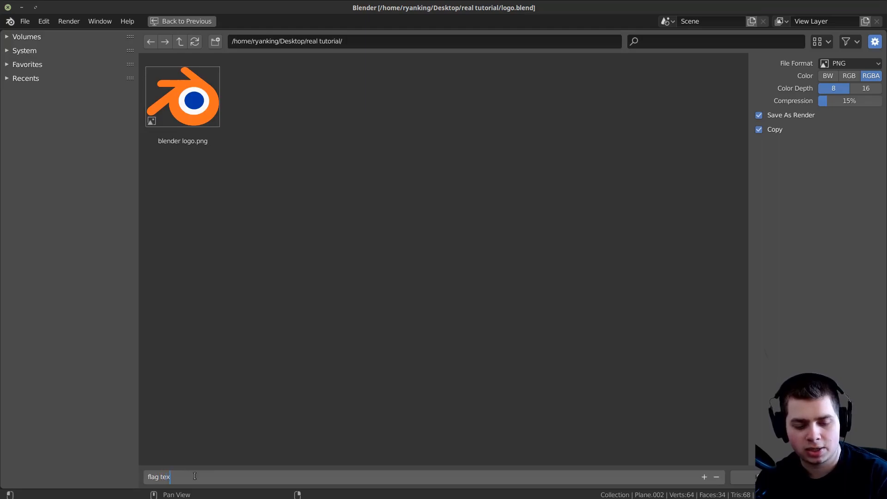
type("ture")
key("Return")
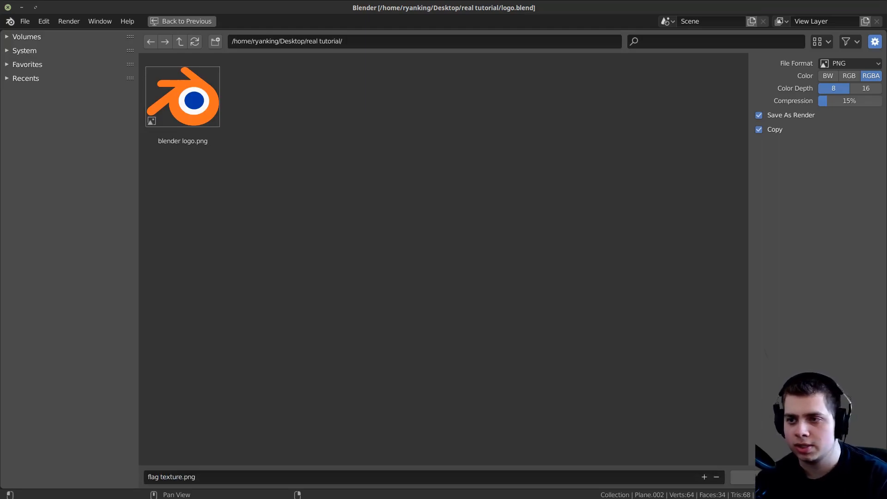
left_click(855, 63)
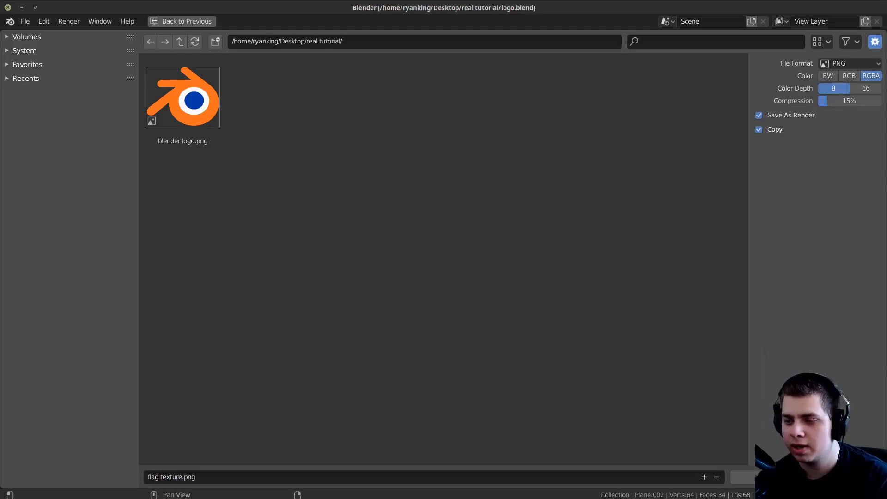
left_click(754, 477)
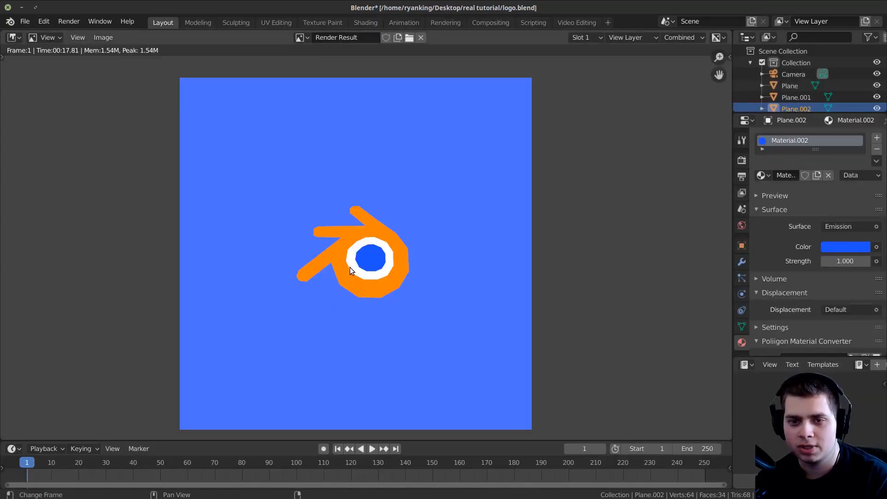
Save the logo project and close its window, returning to the low poly space scene.
scroll(350, 270, "down", 1)
key("ctrl+s")
left_click(7, 7)
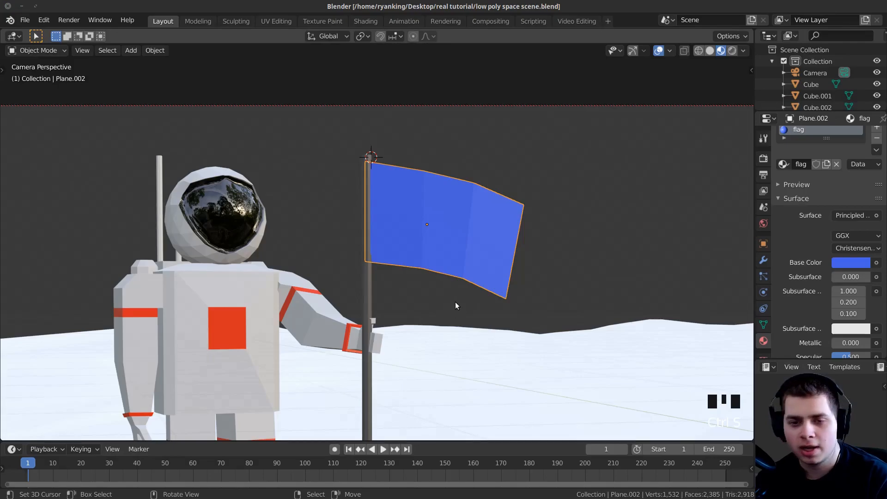
Face the flag straight on and UV unwrap all of its faces with Project From View.
middle_click_drag(455, 302, 427, 259)
scroll(427, 259, "up", 6)
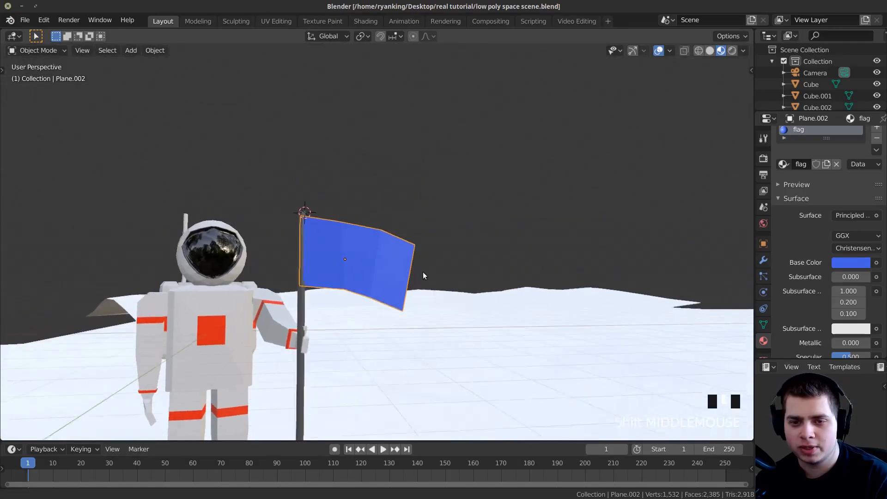
mouse_move(413, 291)
middle_mouse_down()
mouse_move(368, 303)
mouse_move(398, 300)
mouse_move(407, 279)
middle_mouse_up()
key("Tab")
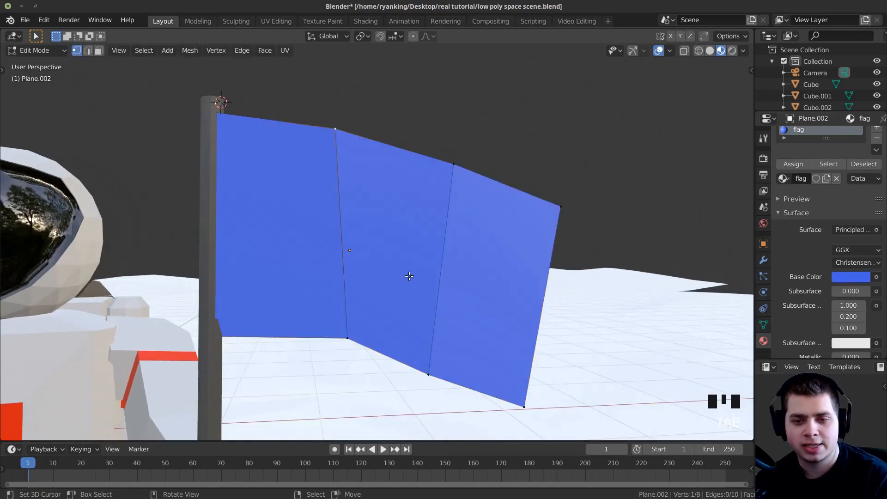
key("a")
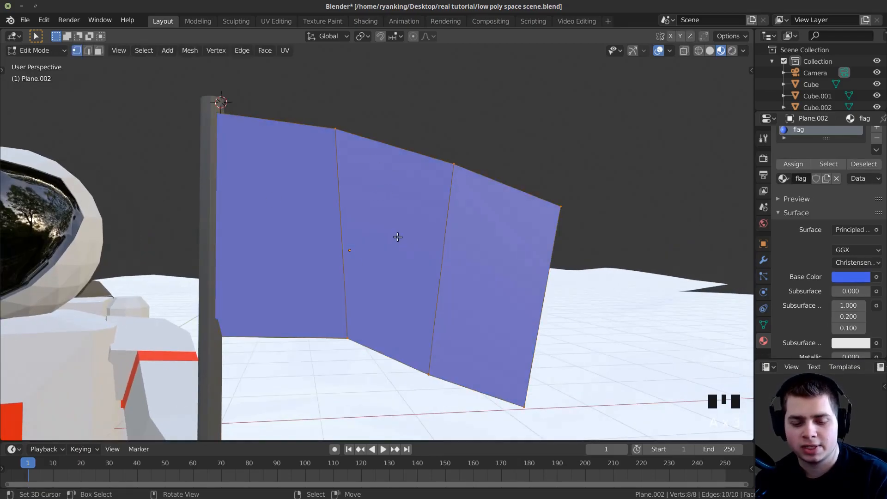
key("u")
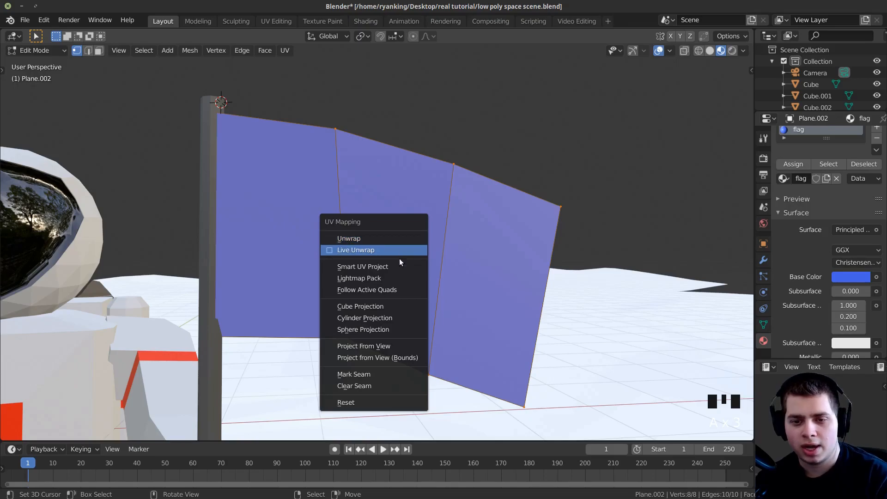
left_click(372, 347)
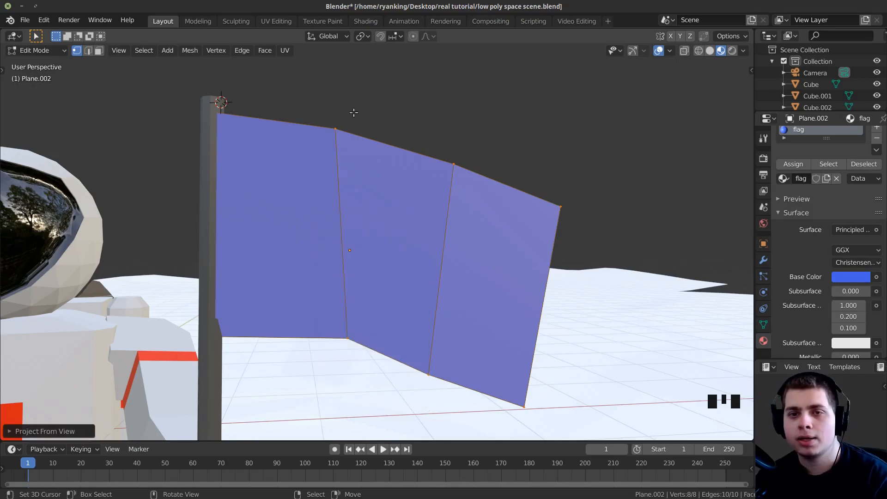
In the Shading workspace, add an Image Texture node to the flag material and connect its Color to Base Color.
left_click(366, 21)
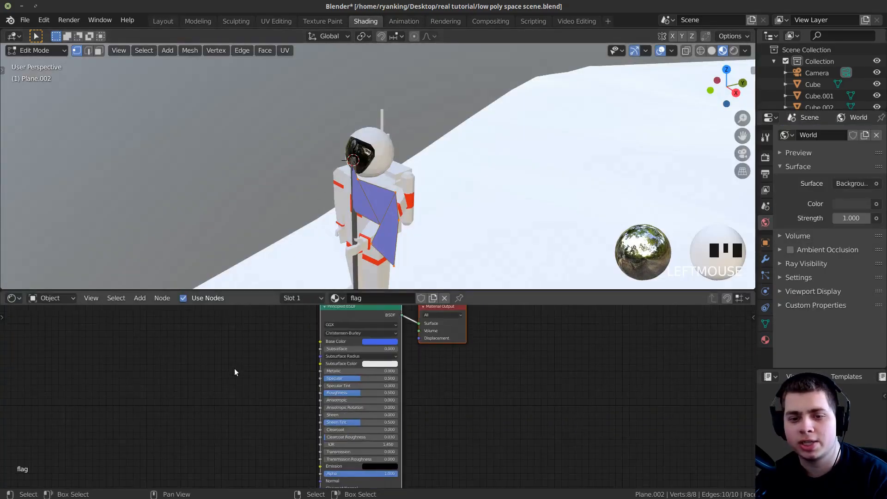
middle_click_drag(390, 202, 323, 259)
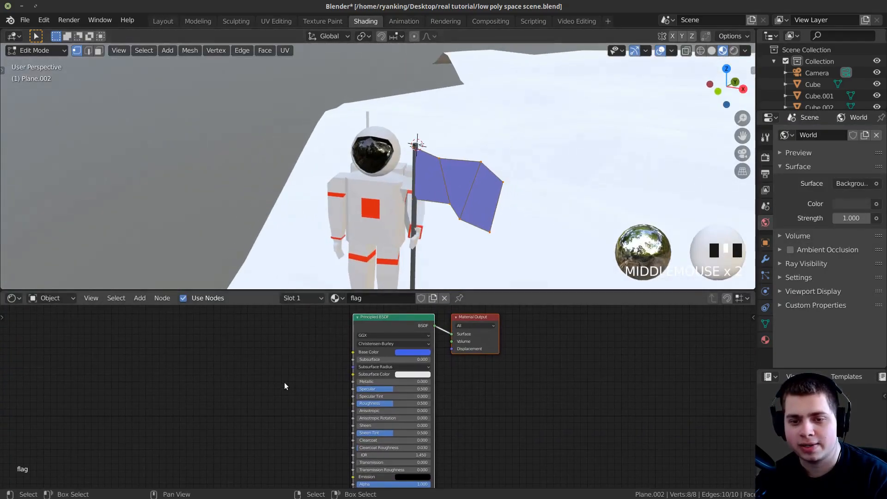
key("shift+a")
left_click(291, 338)
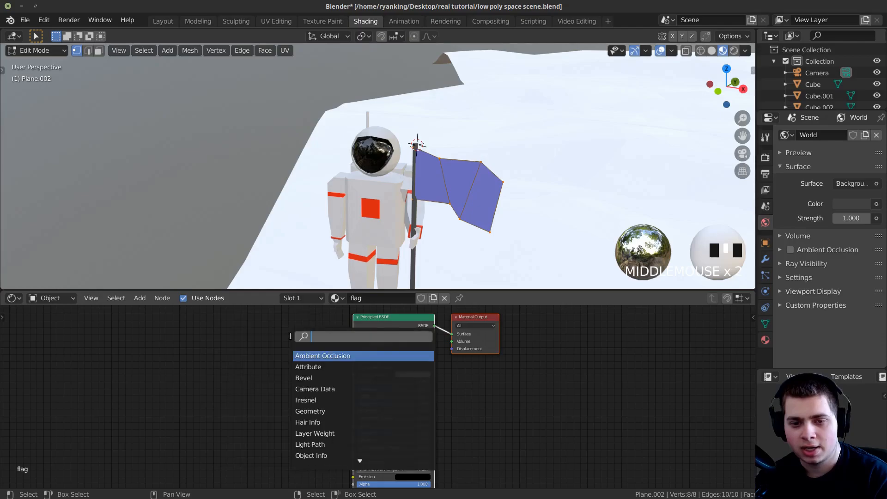
type("im")
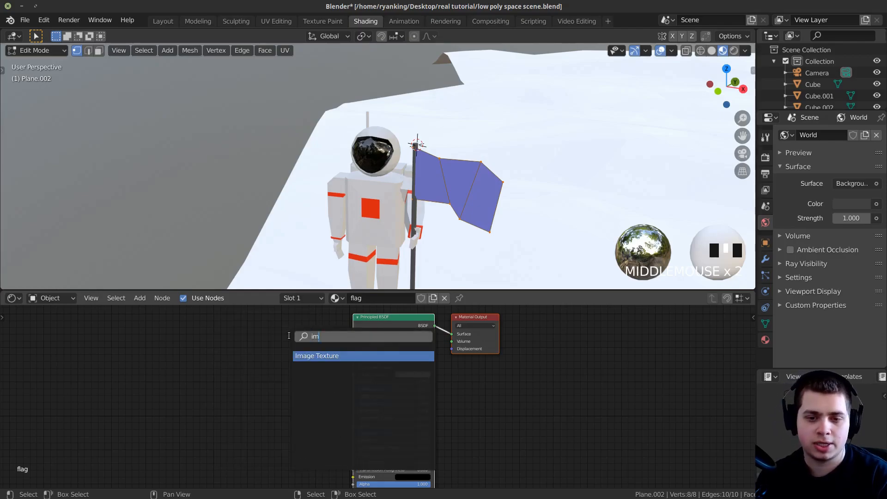
key("Return")
left_click(242, 336)
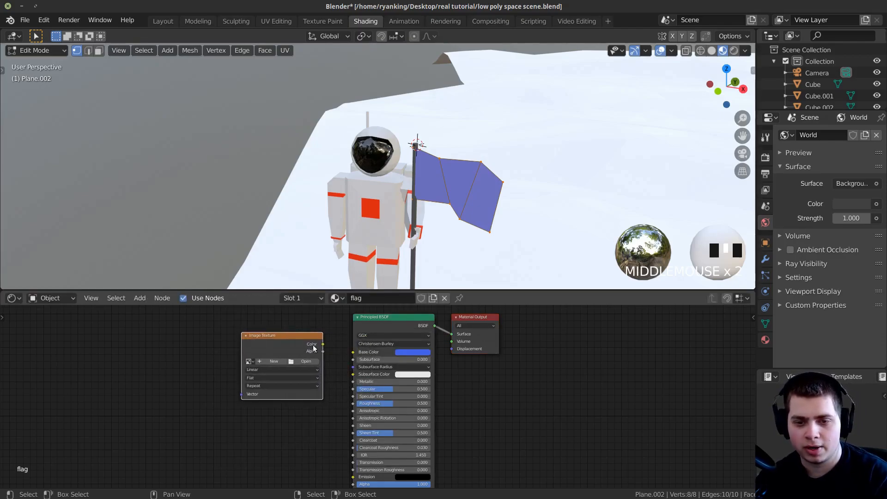
left_click_drag(323, 345, 348, 355)
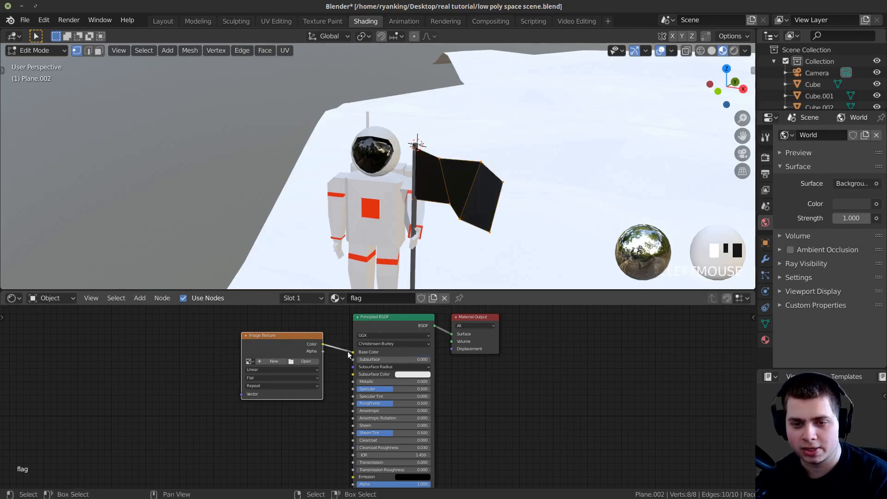
Load flag texture.png from the real tutorial folder into the flag material's Image Texture node.
left_click(307, 362)
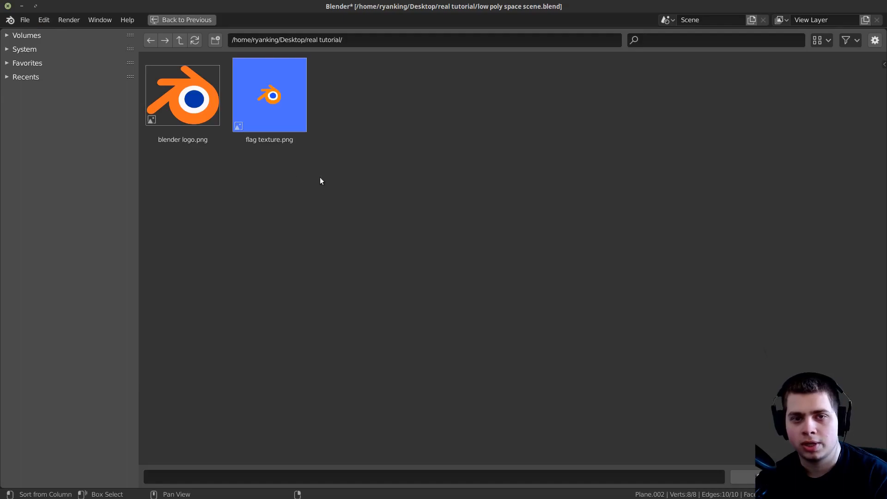
left_click(278, 105)
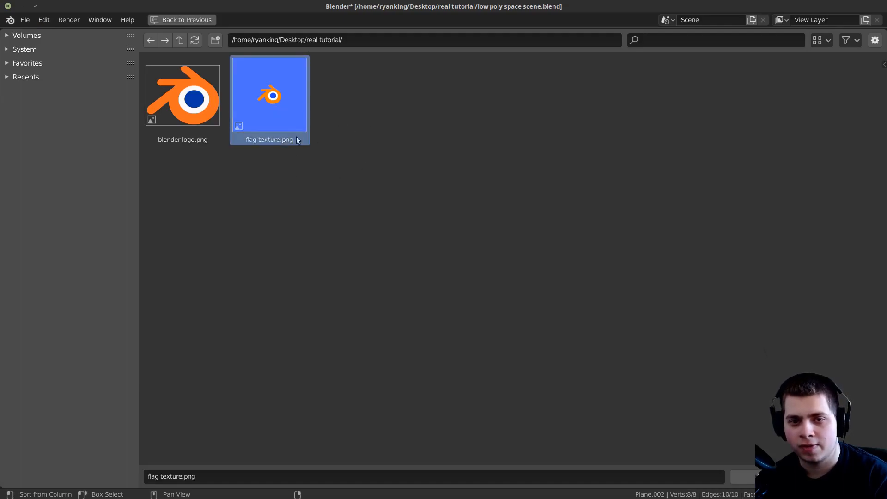
left_click(743, 476)
middle_click_drag(477, 286, 389, 152)
scroll(426, 135, "up", 2)
scroll(425, 139, "down", 1)
scroll(396, 146, "up", 2)
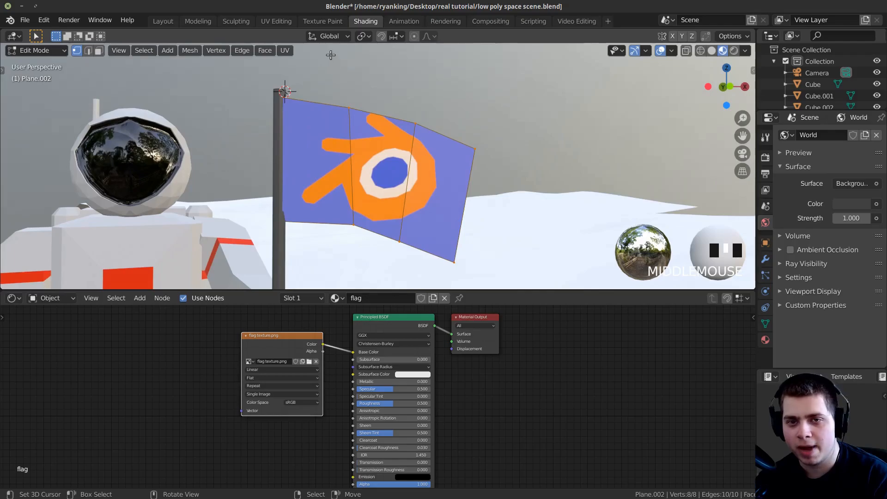
In the UV Editing workspace, select all of the flag's UVs and show the flag in Material Preview shading.
left_click(272, 21)
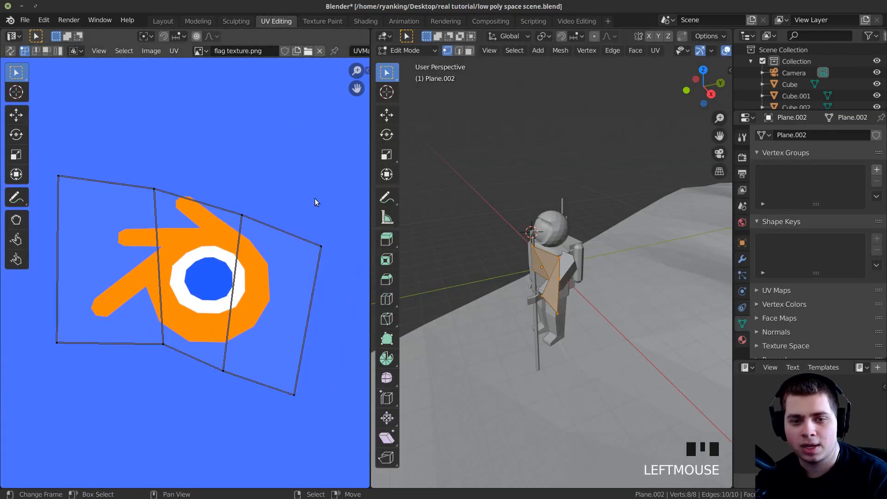
key("a")
scroll(230, 313, "up", 3)
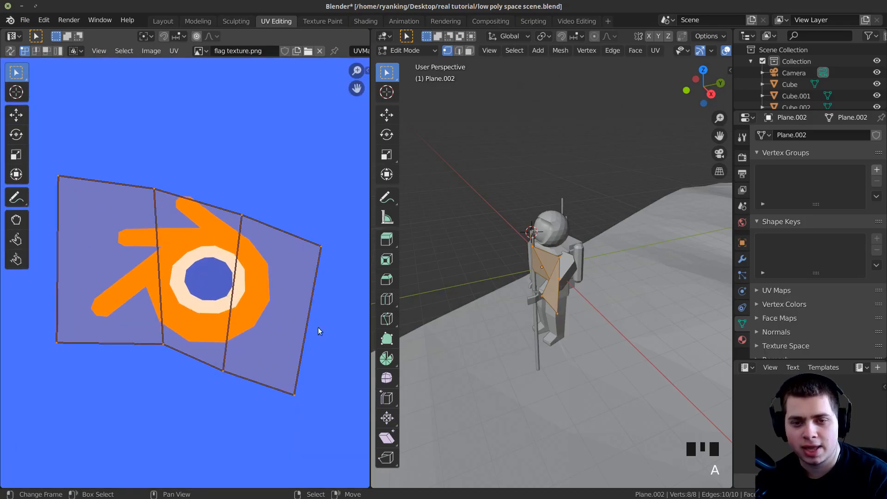
middle_click_drag(569, 259, 594, 251)
scroll(591, 252, "up", 2)
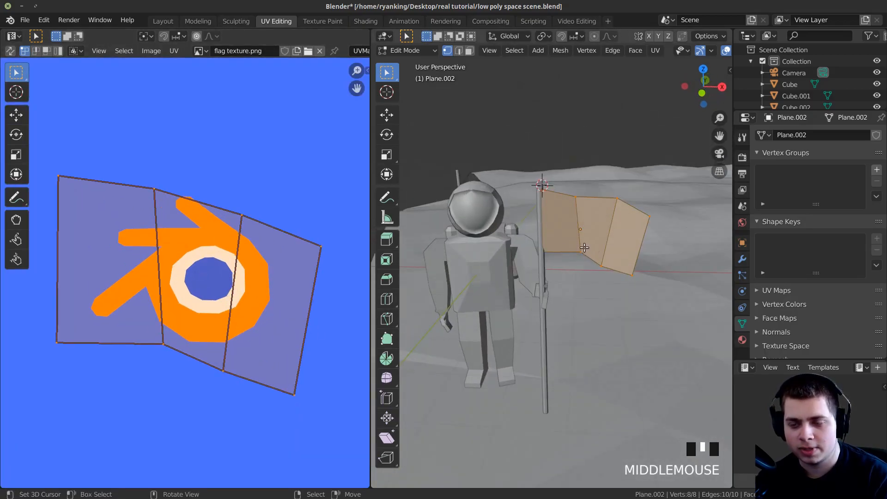
key("z")
left_click(594, 337)
mouse_move(625, 298)
middle_mouse_down()
mouse_move(603, 313)
mouse_move(628, 277)
mouse_move(594, 297)
middle_mouse_up()
scroll(628, 278, "up", 3)
Rotate, scale and move the flag's UV layout so the Blender logo sits level and centred on the flag.
key("r")
left_click(291, 264)
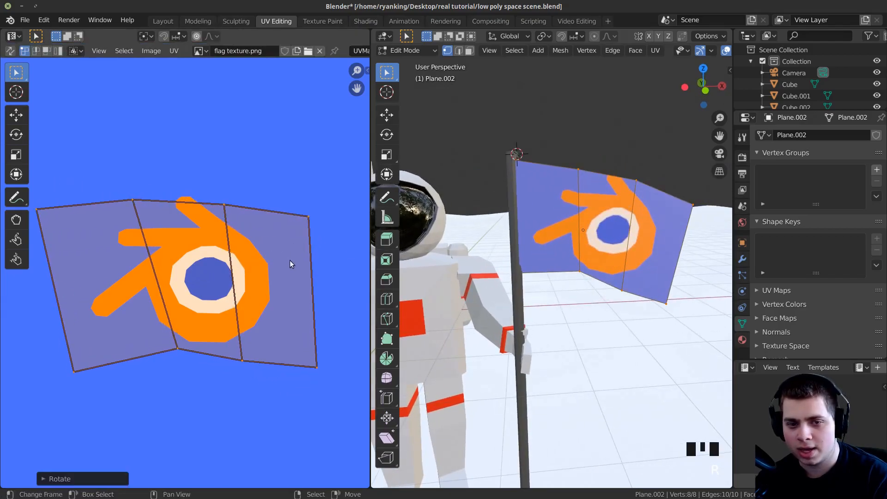
key("s")
left_click(315, 278)
key("r")
left_click(312, 277)
key("g")
left_click(311, 274)
key("s")
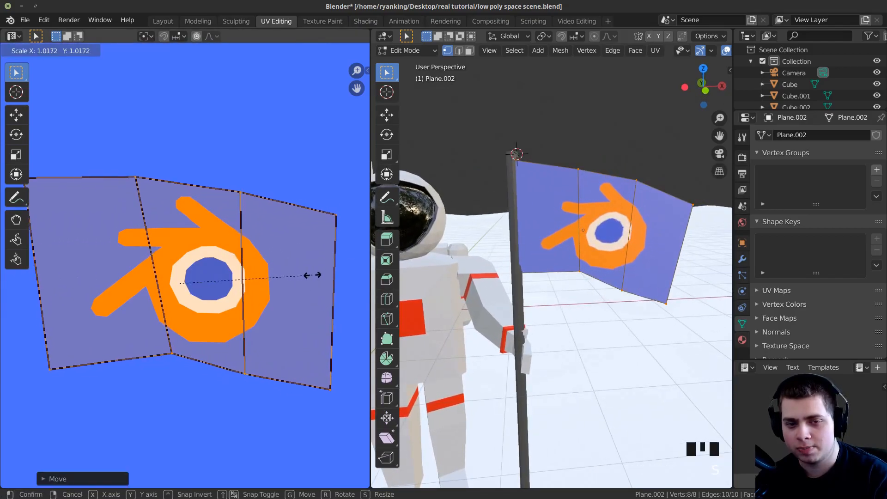
left_click(312, 275)
Looking through the camera, rotate the flag's UVs by about -9 degrees and return to Object Mode.
middle_click_drag(680, 296, 688, 290)
key("KP_0")
scroll(664, 281, "up", 5)
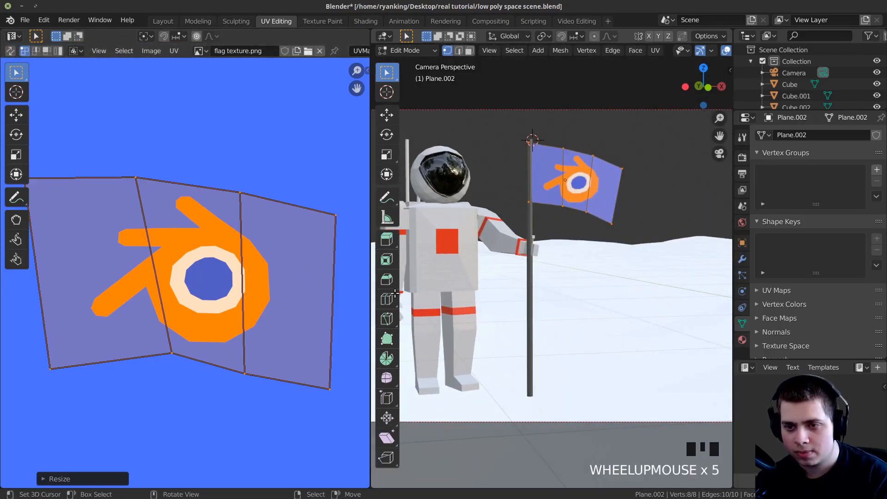
key("r")
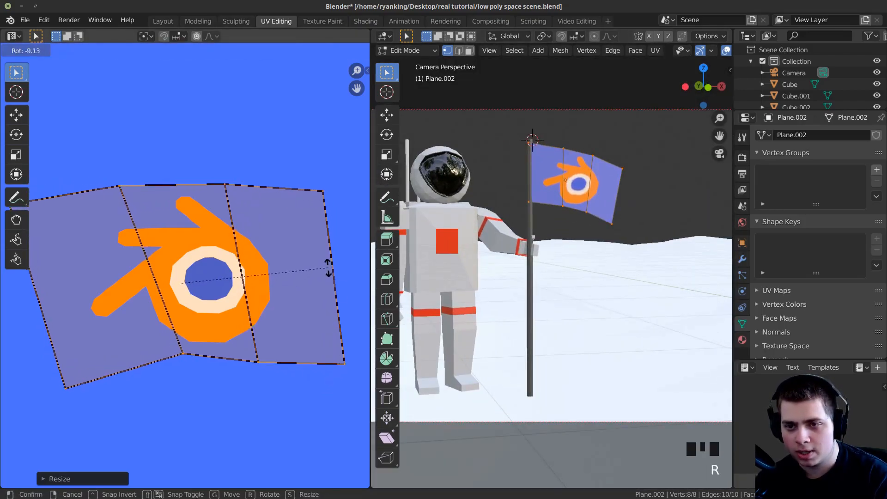
key("Tab")
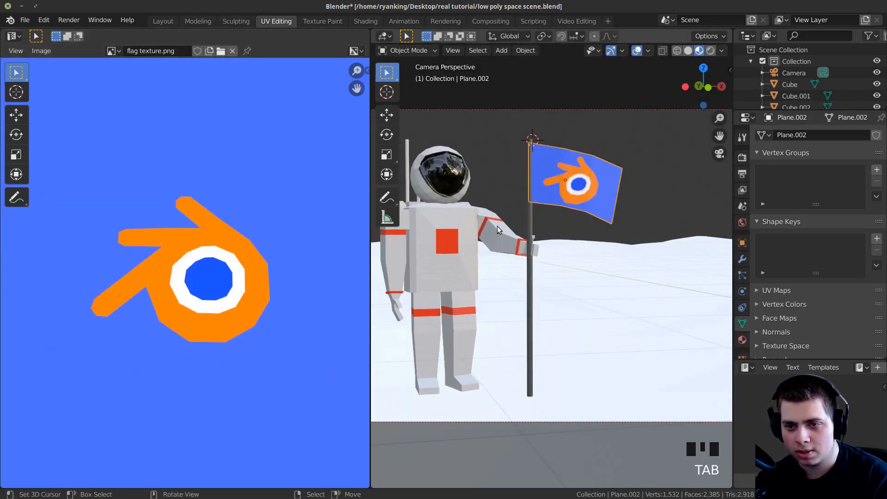
scroll(538, 248, "up", 4)
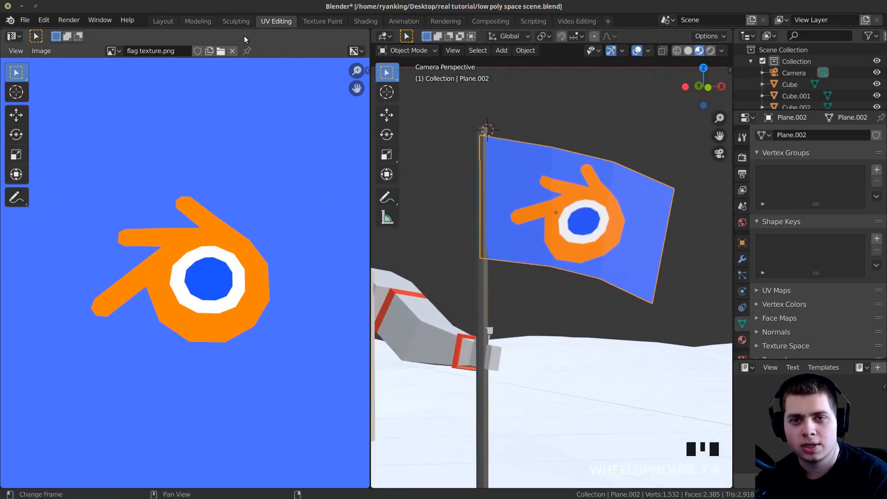
Return to the Layout workspace and save the low poly space scene file.
left_click(165, 20)
key("ctrl+s")
scroll(439, 209, "down", 5)
scroll(344, 298, "down", 1, "shift")
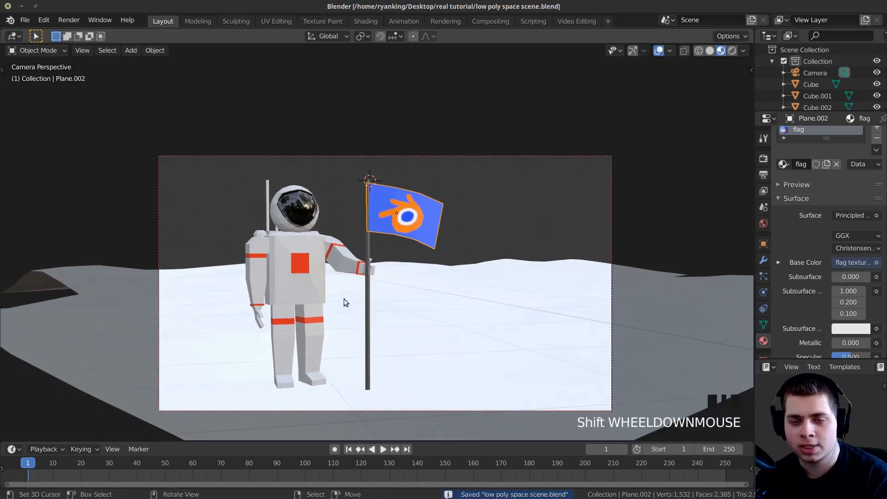
middle_click_drag(416, 275, 376, 275, "shift")
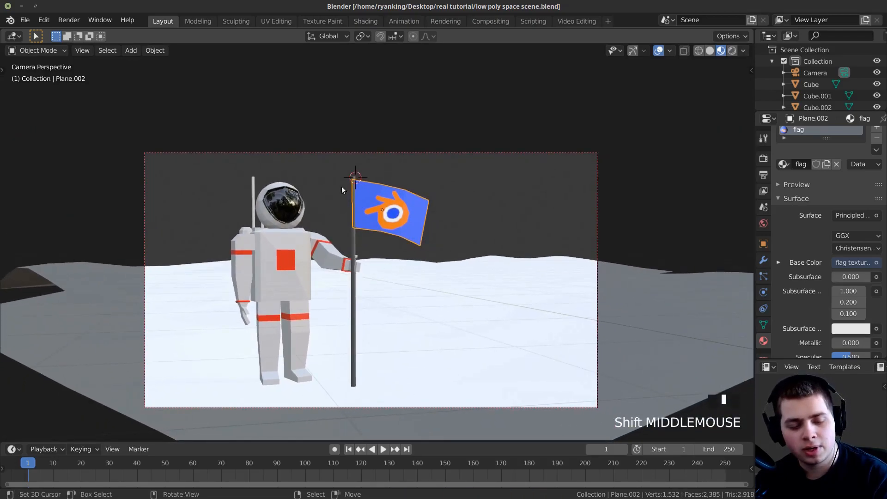
left_click(25, 20)
left_click(37, 93)
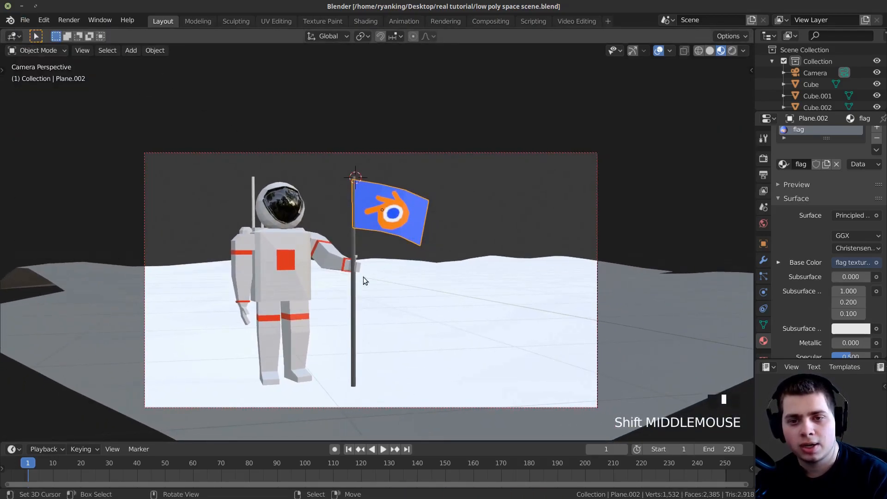
Show the camera view in Rendered shading, deselect everything, and remove the World from the scene.
scroll(414, 306, "up", 1, "shift")
key("z")
key("z")
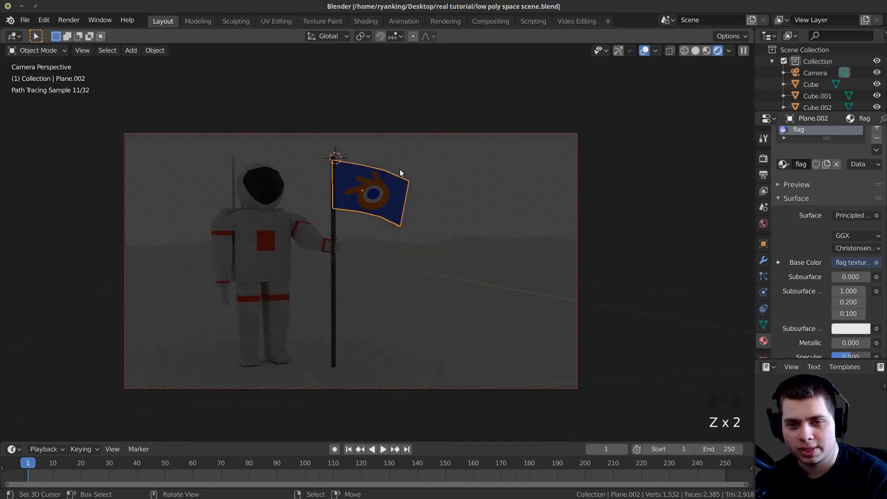
key("a")
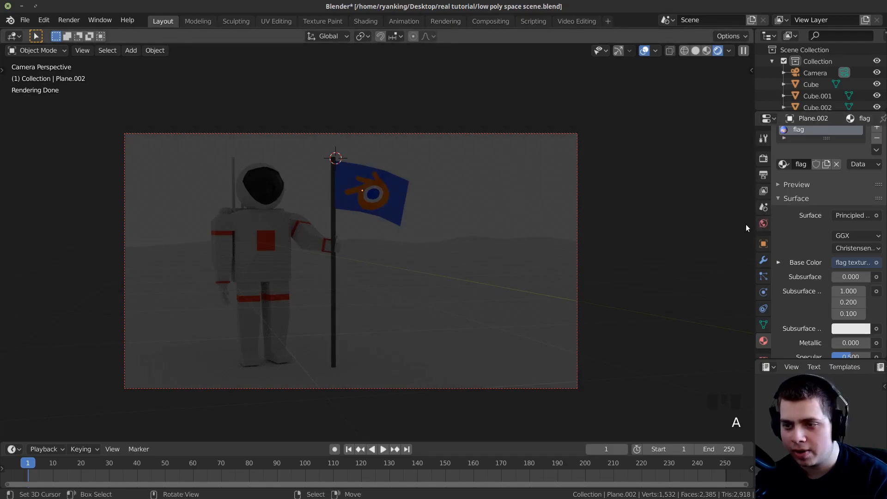
left_click(763, 224)
left_click(876, 136)
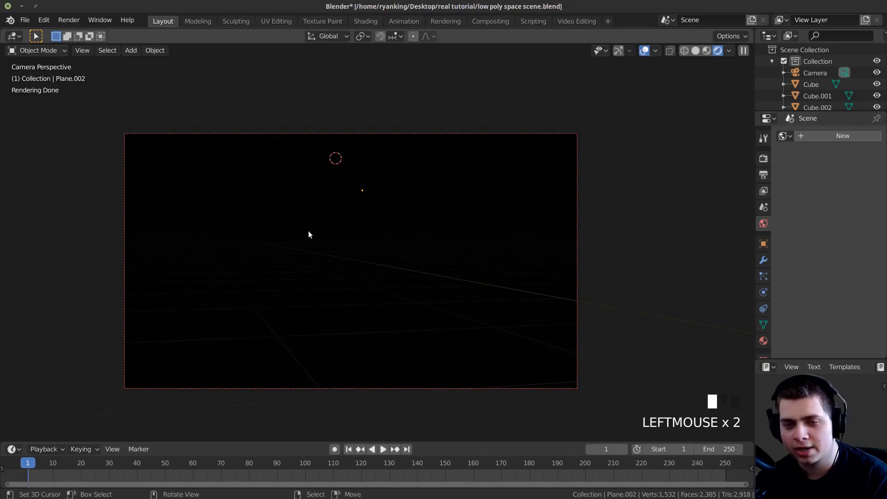
In Solid shading, add a Sun light and move it high above the flag.
key("z")
key("shift+a")
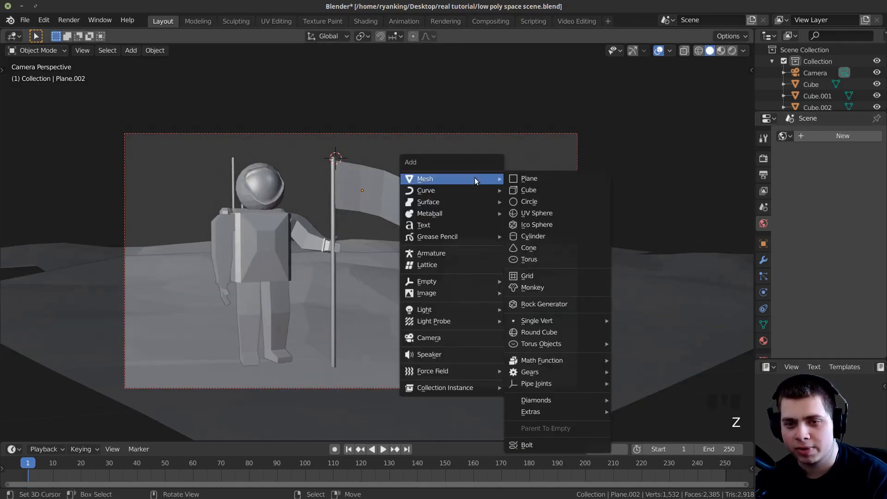
mouse_move(454, 310)
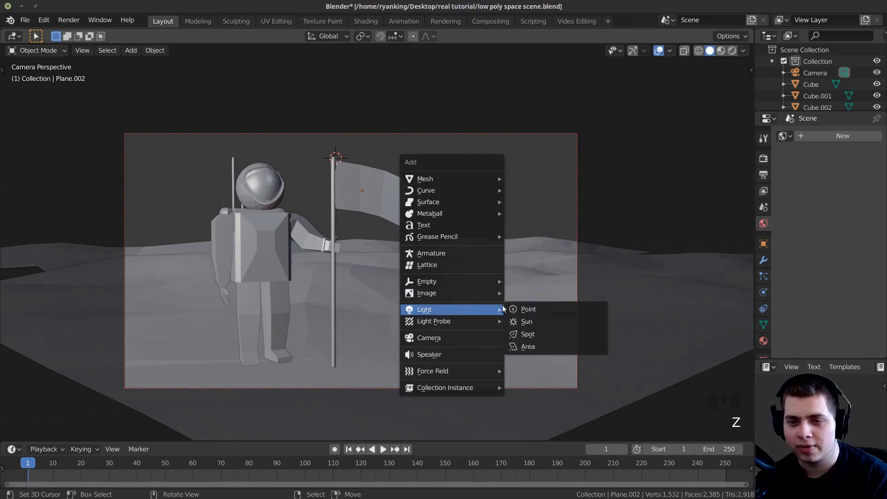
left_click(526, 322)
scroll(479, 353, "down", 2)
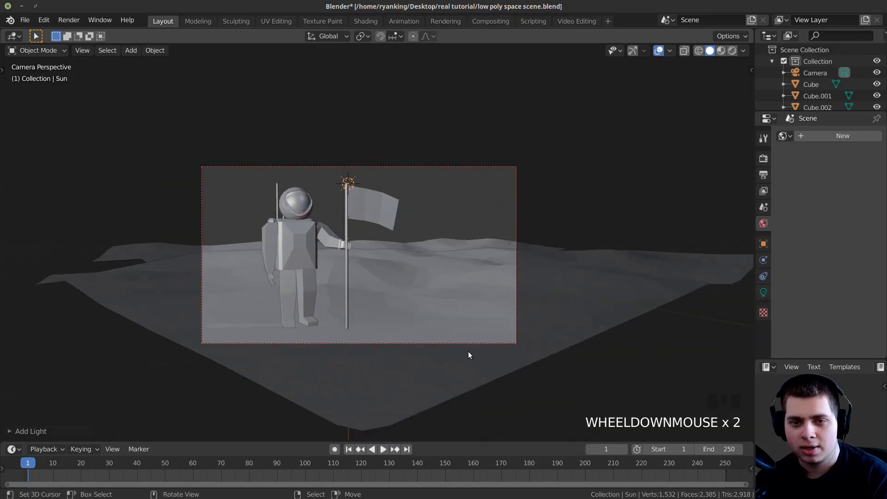
key("g")
left_click(516, 244)
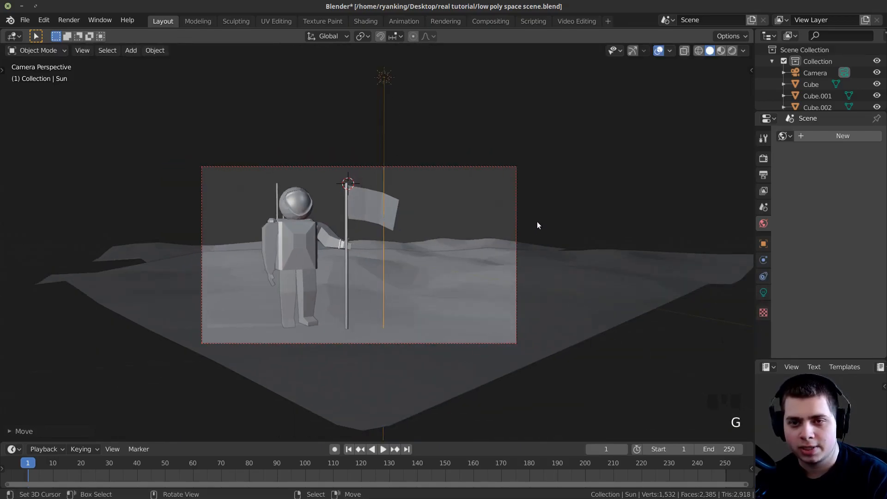
Trackball-rotate the sun by about 70 and 37 degrees so it shines down toward the astronaut.
key("r")
key("r")
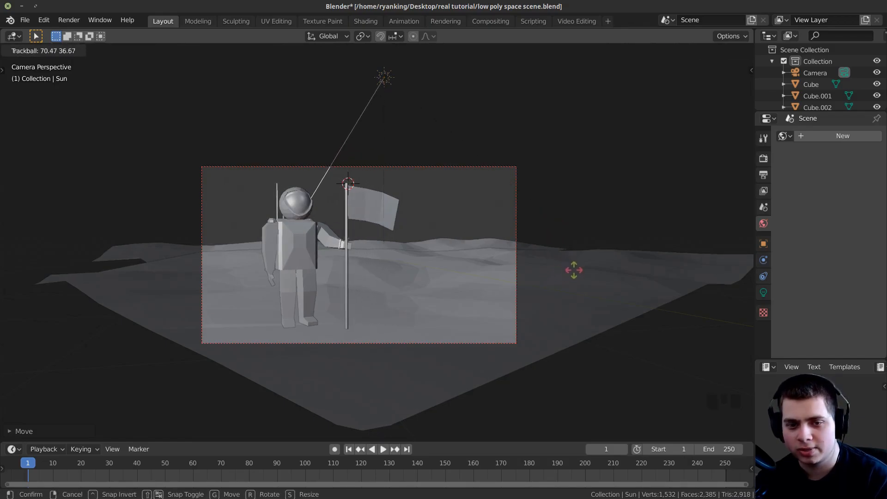
left_click(573, 271)
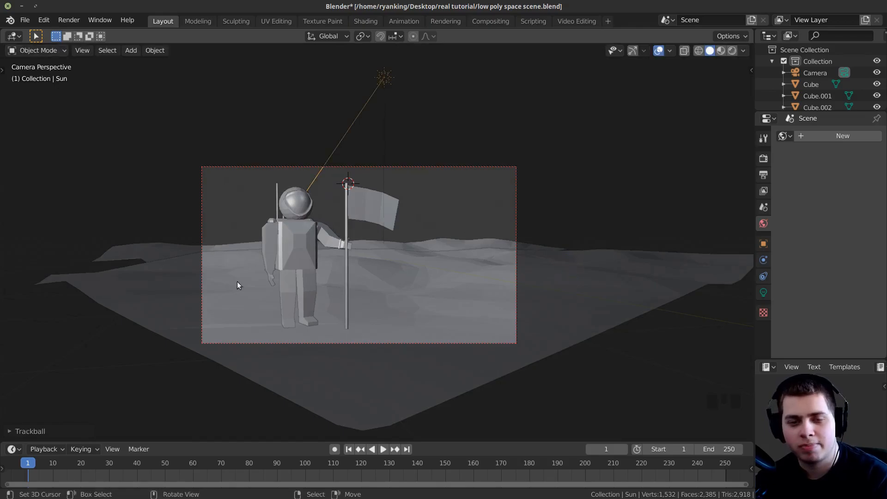
middle_click_drag(368, 359, 400, 311, "shift")
In Rendered shading, fine-tune the sun's rotation so the astronaut's shadow falls behind him on the ground.
key("z")
scroll(368, 264, "up", 2)
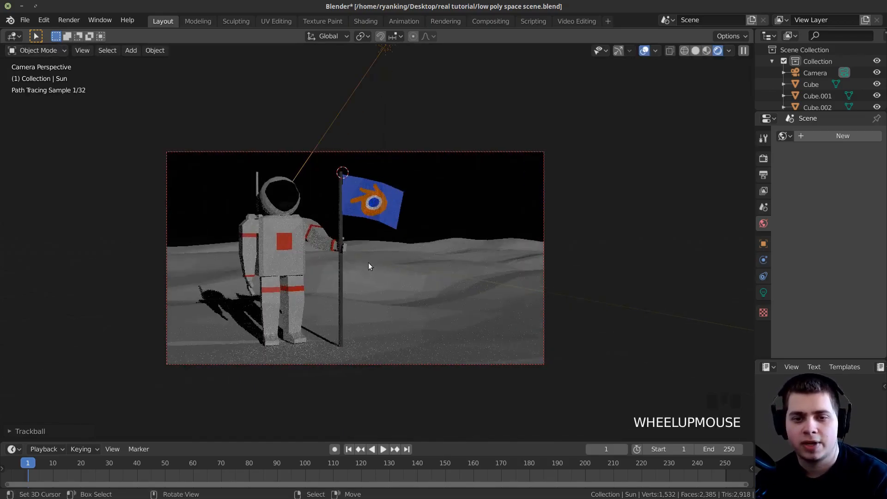
key("r")
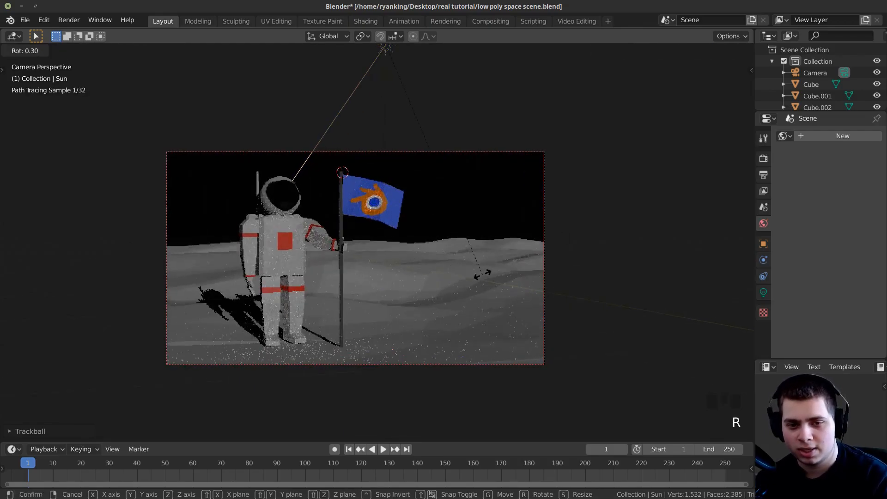
left_click(476, 256)
key("r")
key("r")
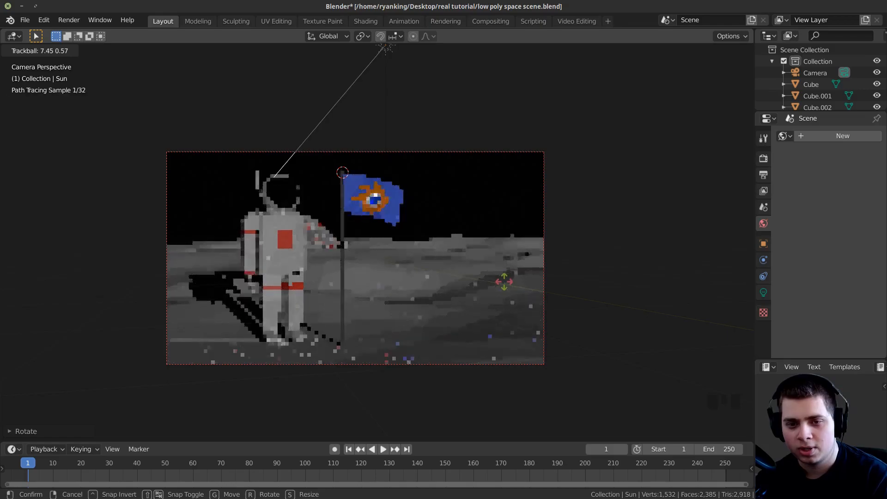
Hide all objects in the scene and reset the 3D cursor to the world origin.
key("KP_0")
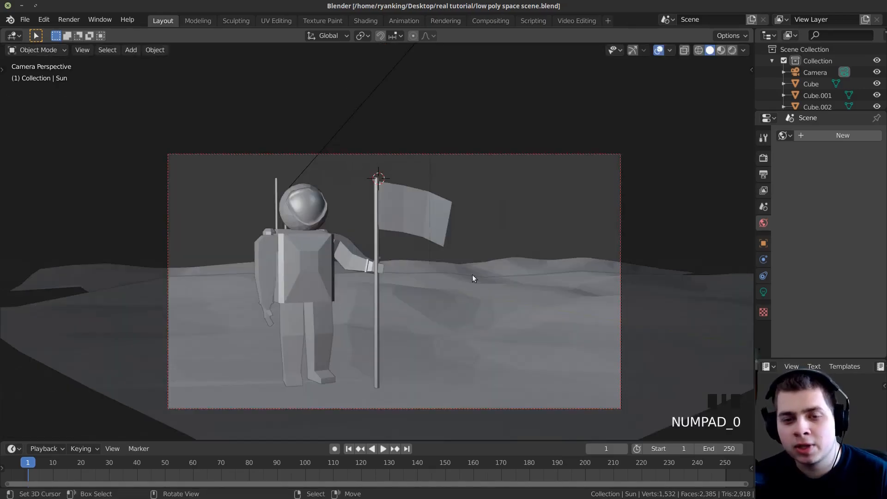
scroll(473, 279, "down", 6)
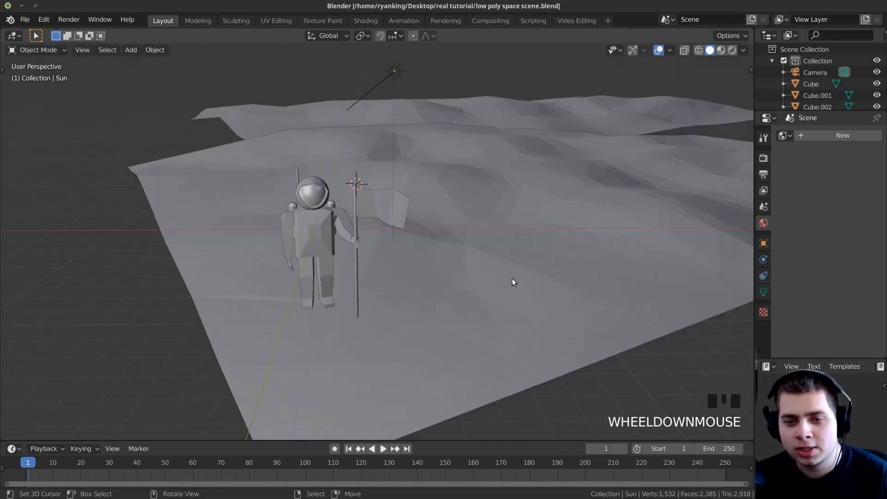
middle_click_drag(439, 238, 399, 257)
scroll(356, 247, "down", 1)
key("a")
scroll(411, 246, "down", 2, "shift")
key("h")
key("shift+c")
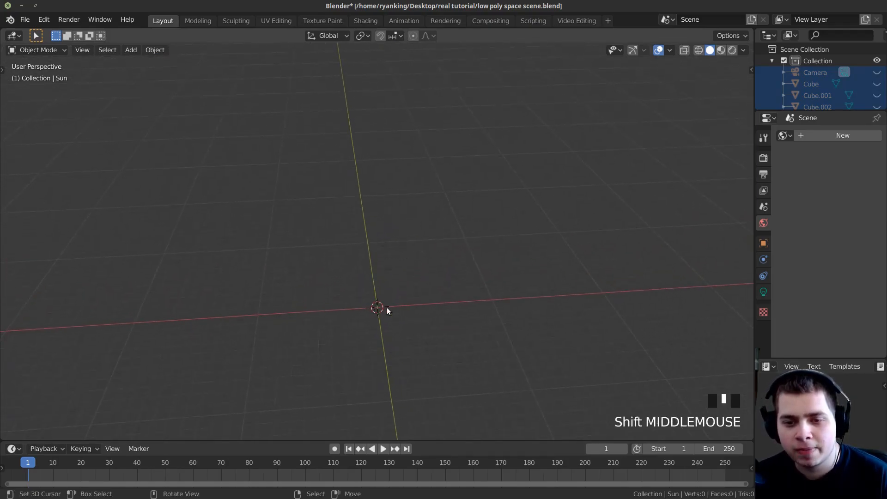
Add a cylinder at the world origin with 8 vertices, a 1 m radius and a 2 m depth.
scroll(398, 283, "up", 2)
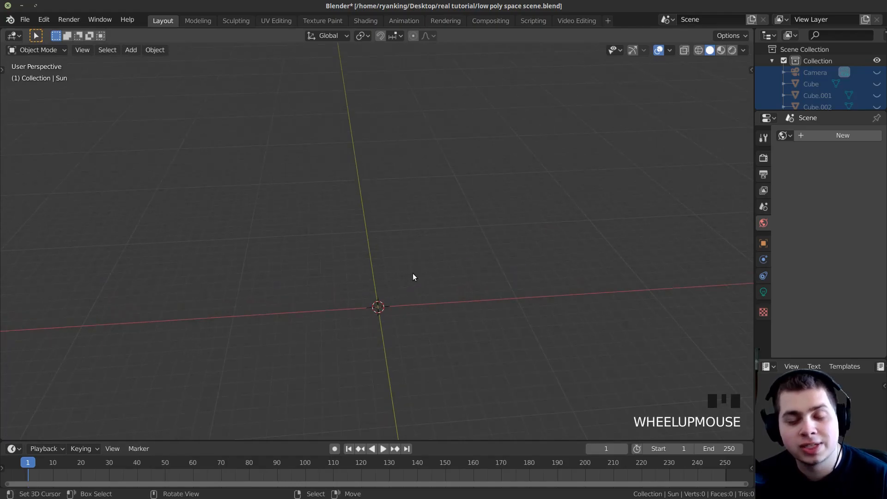
key("shift+a")
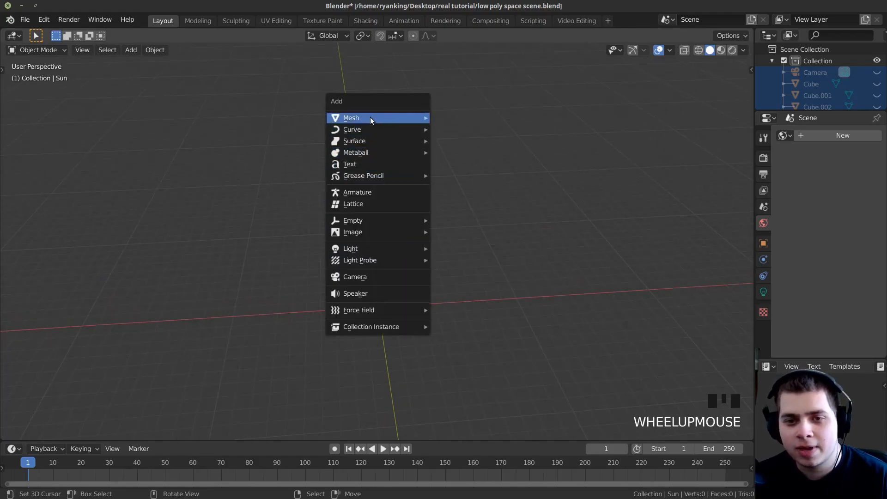
mouse_move(386, 119)
left_click(462, 175)
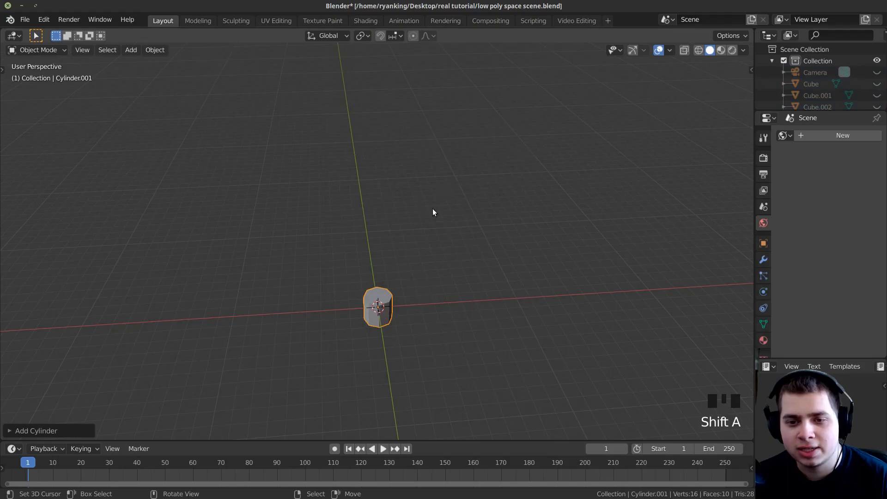
middle_click_drag(387, 237, 396, 226, "shift")
left_click(26, 429)
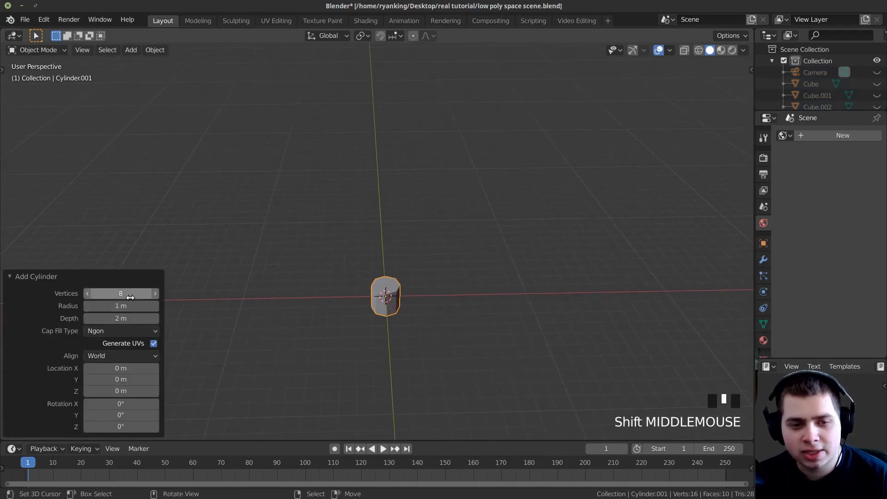
left_click(49, 279)
key("KP_Decimal")
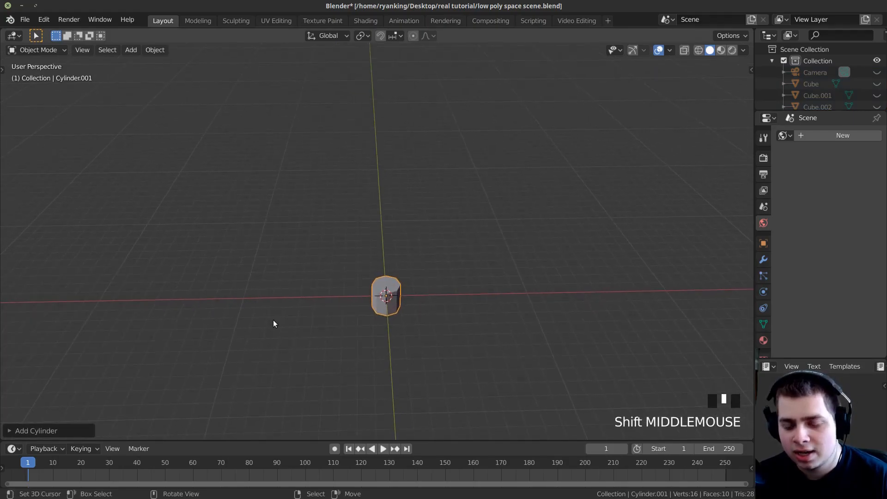
Edit the cylinder in the front wireframe view and scale its top vertices outward to about 1.25.
scroll(471, 257, "down", 3)
mouse_move(471, 257)
middle_mouse_down()
mouse_move(539, 230)
mouse_move(467, 231)
mouse_move(486, 263)
middle_mouse_up()
scroll(467, 231, "down", 1)
key("KP_1")
scroll(546, 243, "down", 1)
key("Tab")
middle_click_drag(435, 245, 442, 259, "shift")
key("z")
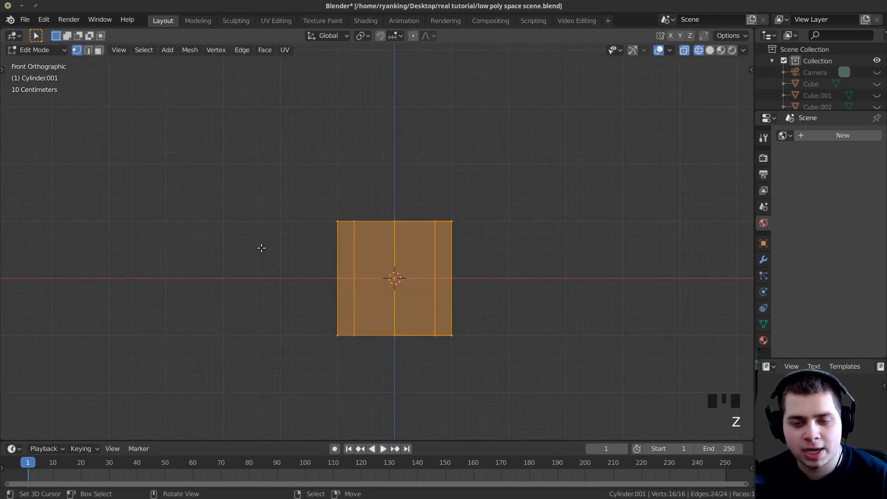
left_click(260, 245)
key("a")
scroll(254, 214, "down", 1)
key("b")
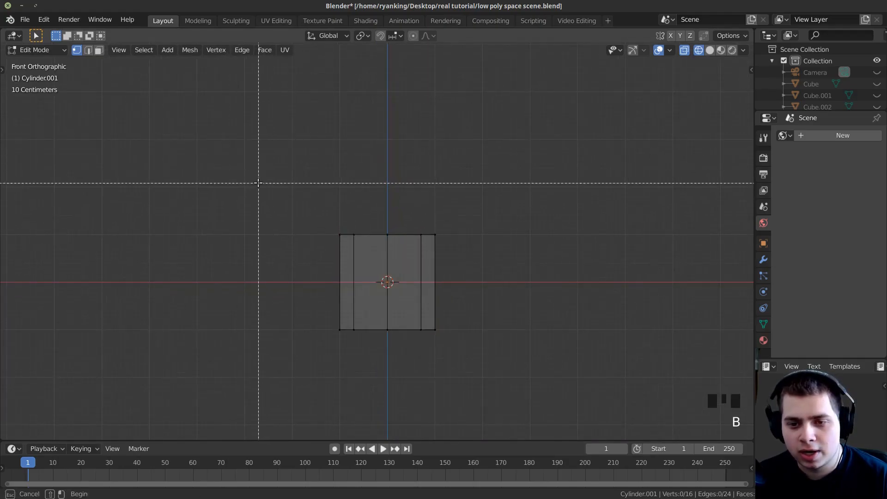
left_click_drag(257, 184, 468, 323)
middle_click_drag(459, 268, 459, 278, "shift")
scroll(459, 279, "up", 2)
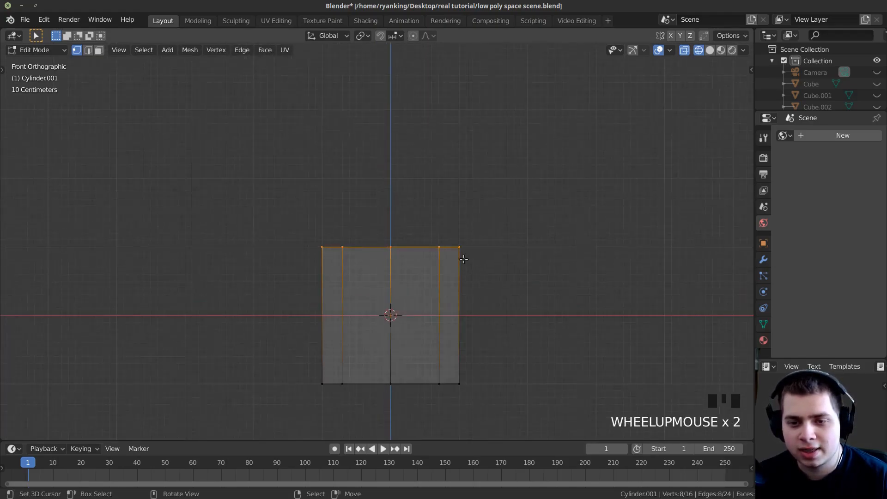
key("s")
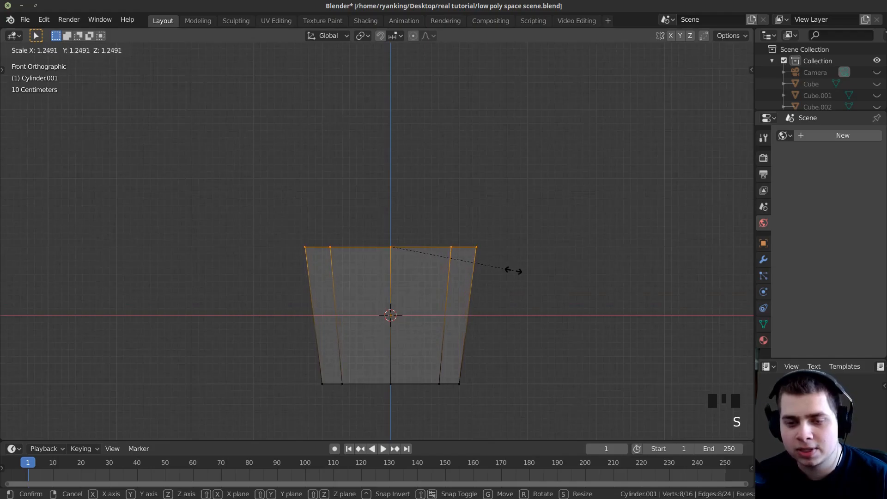
left_click(514, 271)
Extrude the top vertices upward into a taller second section and scale its end to about 1.05.
middle_click_drag(514, 271, 511, 297, "shift")
key("e")
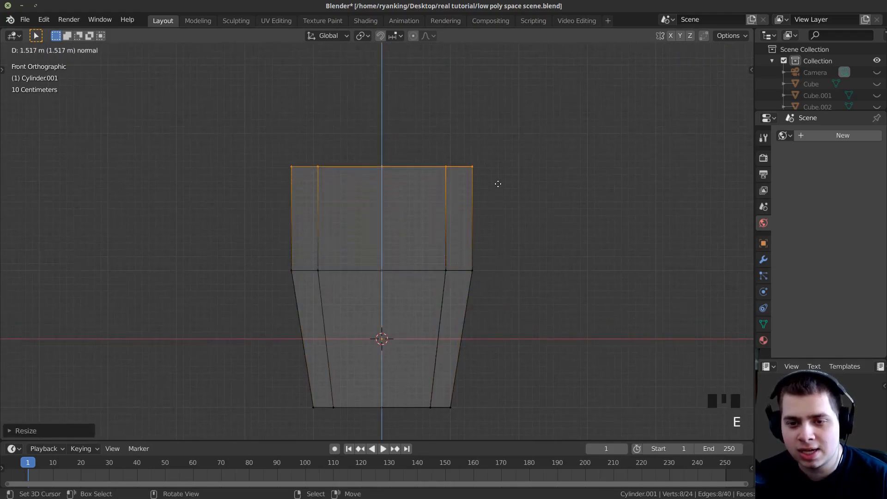
left_click(485, 103)
middle_click_drag(485, 103, 479, 253, "shift")
scroll(479, 254, "down", 2)
key("s")
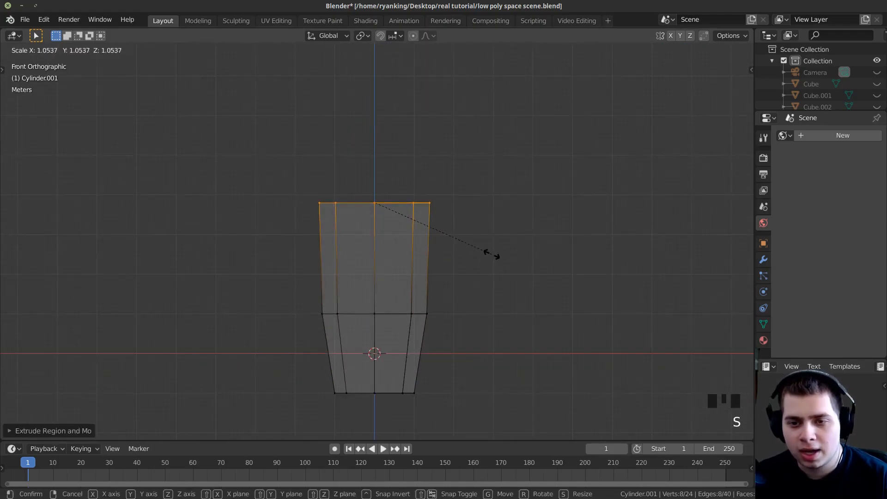
left_click(492, 253)
Extrude the top again into a third section and scale its end inward to start the tapered nose.
scroll(498, 300, "down", 1)
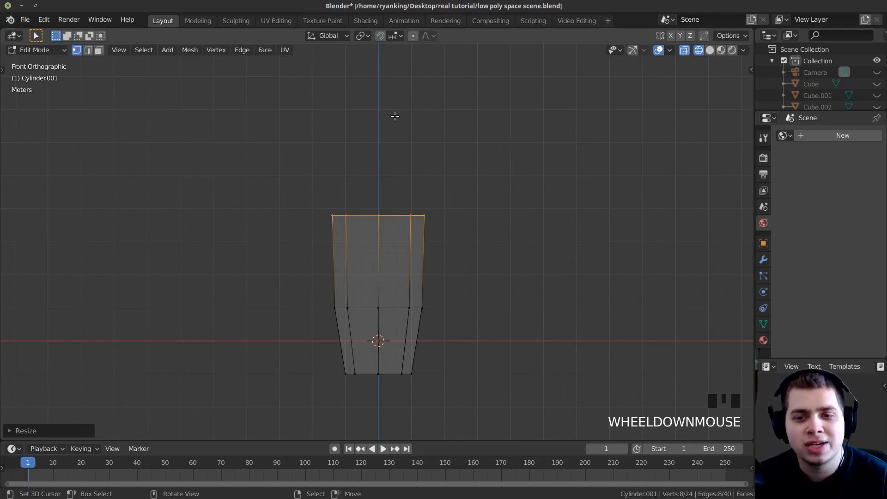
middle_click_drag(394, 137, 433, 134, "shift")
key("s")
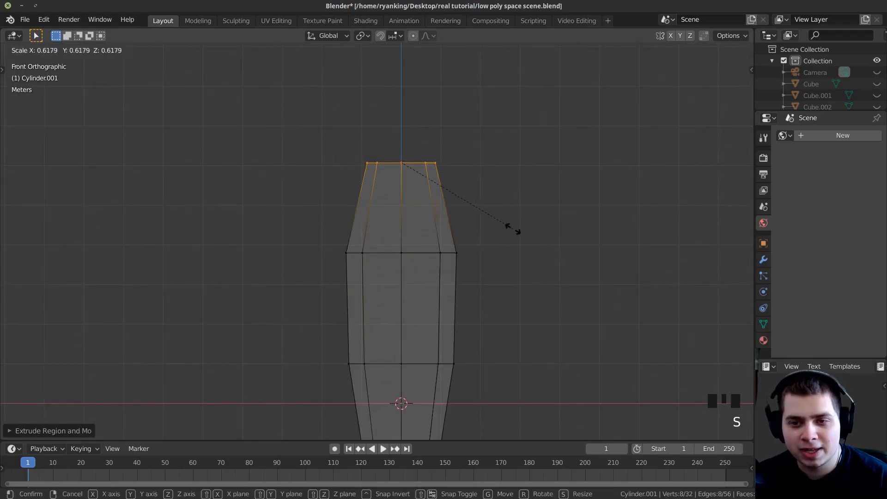
left_click(511, 229)
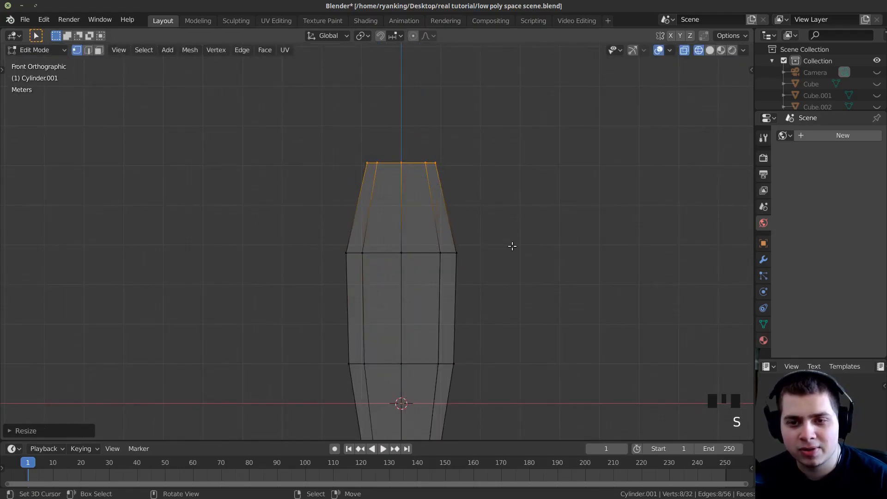
middle_click_drag(469, 240, 552, 230, "shift")
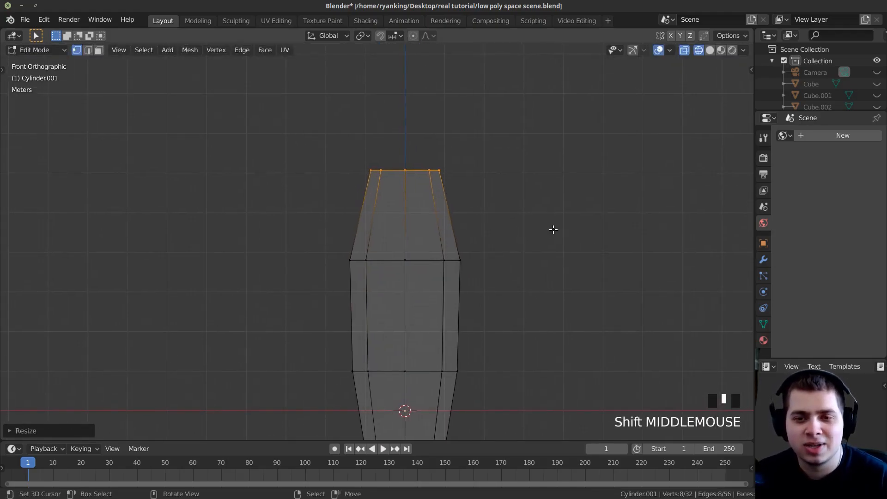
scroll(505, 228, "up", 2)
key("s")
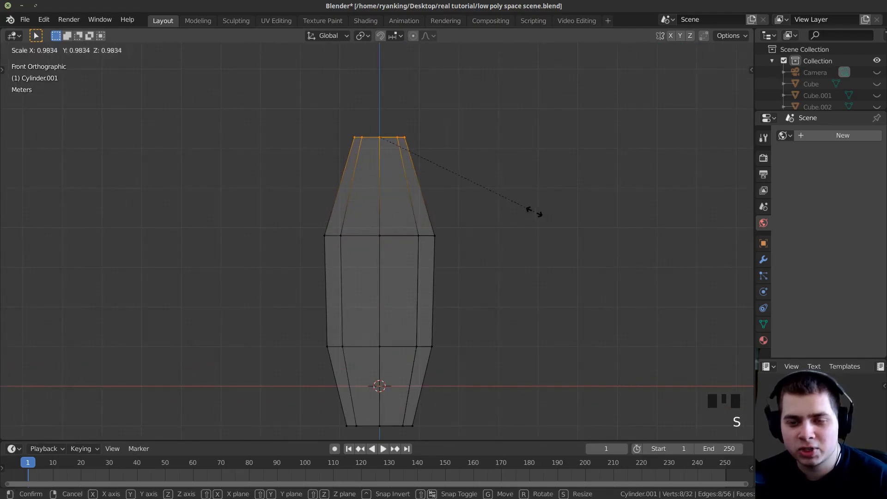
left_click(514, 210)
Extrude a short section on top of the nose and scale its end inward to continue the taper.
scroll(515, 213, "up", 1)
key("e")
left_click(526, 217)
key("s")
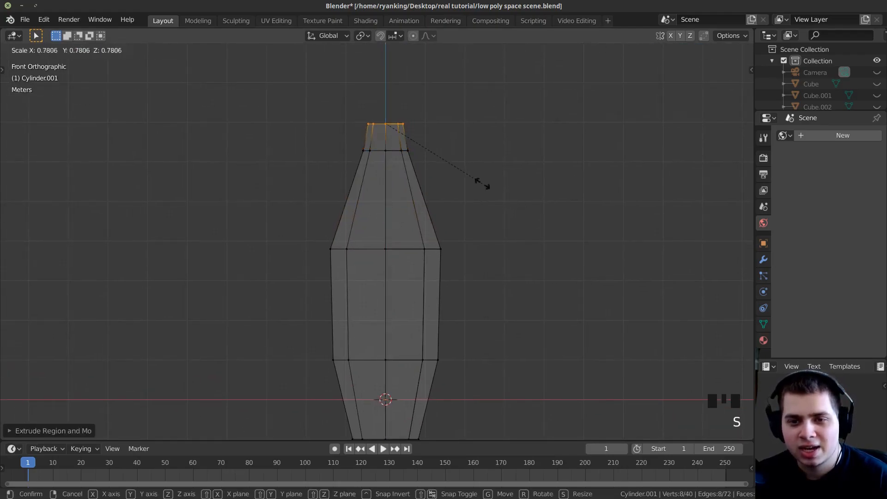
left_click(440, 158)
scroll(476, 180, "up", 3)
key("s")
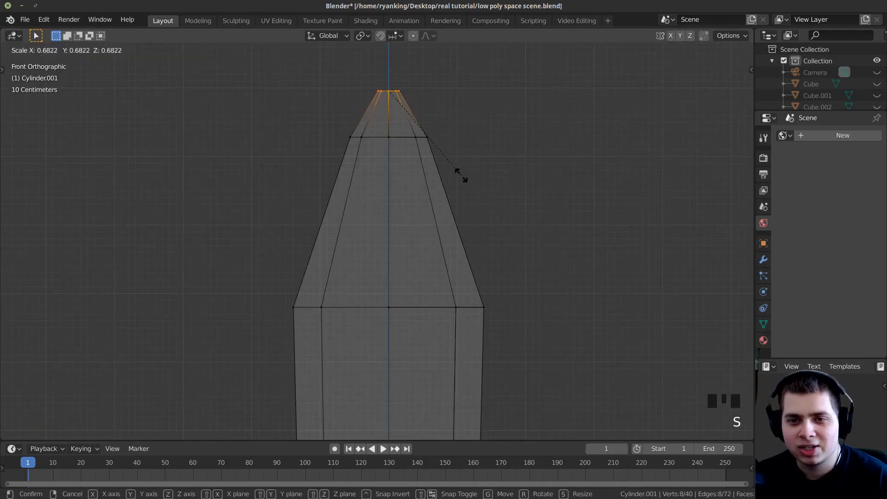
left_click(462, 174)
Shrink the nose tip further and raise it slightly to make the cone more pointed.
middle_click_drag(481, 193, 483, 215, "shift")
key("s")
key("g")
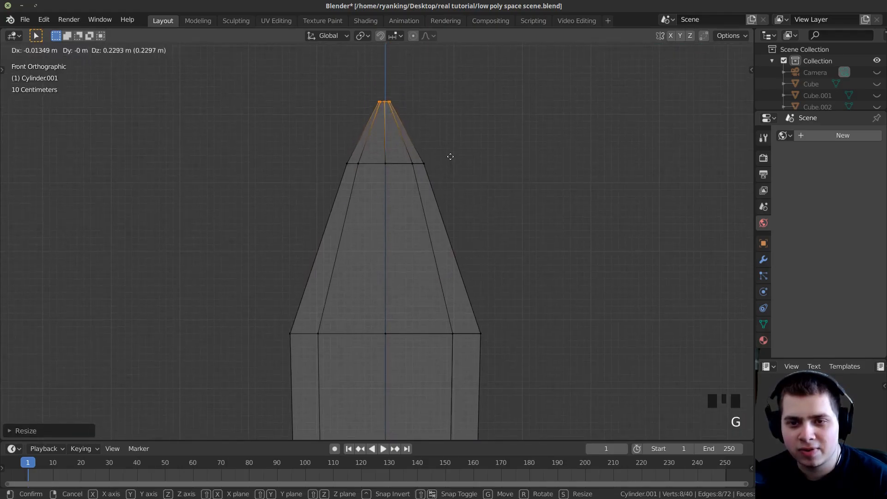
left_click(458, 152)
middle_click_drag(459, 153, 471, 234, "shift")
key("s")
left_click(458, 230)
Fine-tune the scale of the tip vertices until the nose ends in a very narrow point.
scroll(463, 249, "down", 2)
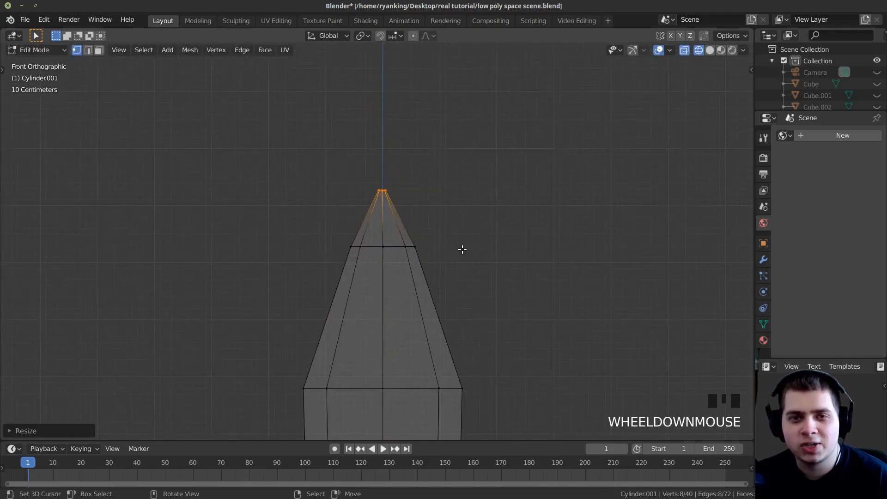
middle_click_drag(521, 252, 545, 265, "shift")
scroll(544, 266, "up", 3)
key("s")
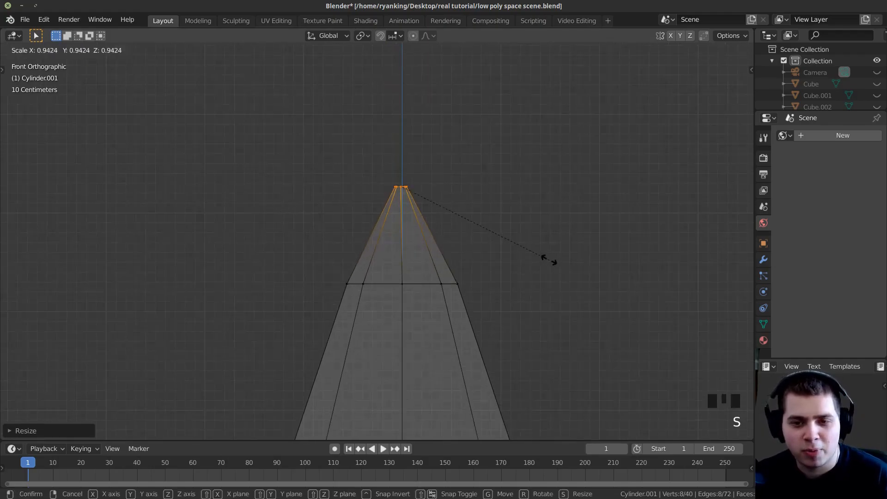
left_click(457, 208)
middle_click_drag(469, 212, 471, 256, "shift")
key("s")
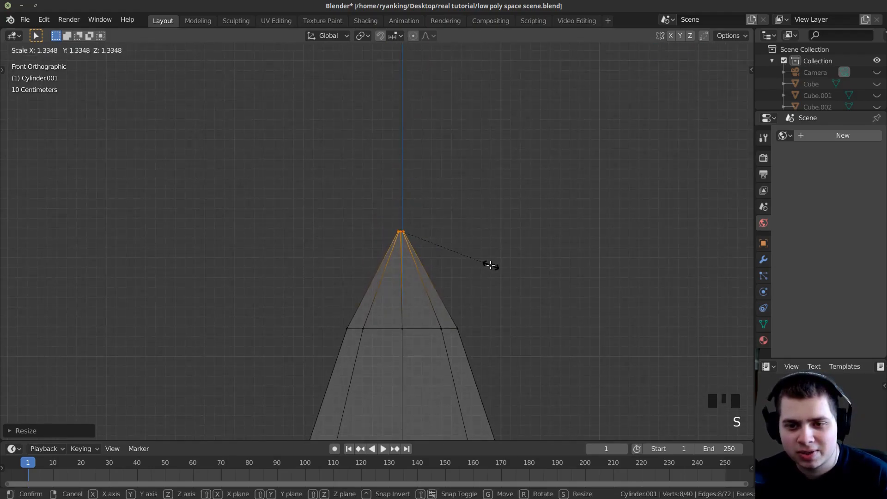
left_click(491, 264)
Extrude the tip upward into a thin antenna spike, return to Object Mode and check the rocket's shape.
key("e")
left_click(494, 138)
key("Tab")
middle_click_drag(493, 151, 556, 303)
scroll(550, 310, "up", 3)
scroll(462, 356, "down", 8)
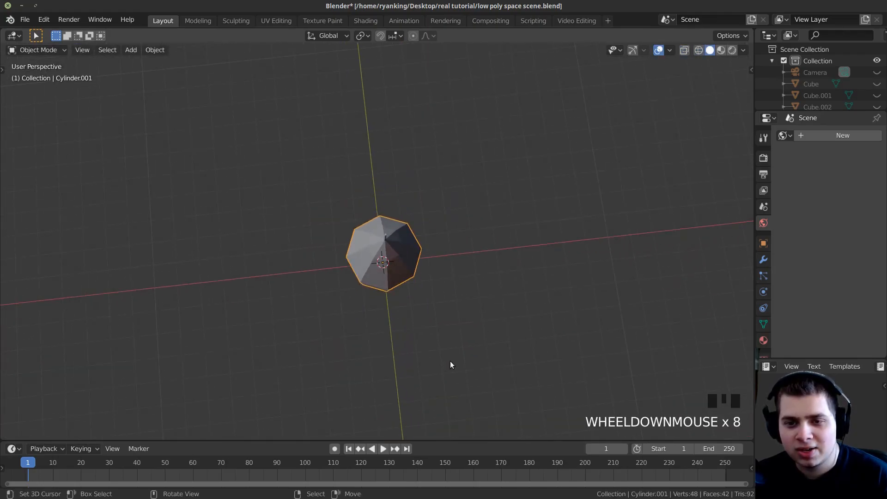
middle_click_drag(452, 362, 414, 242)
key("KP_1")
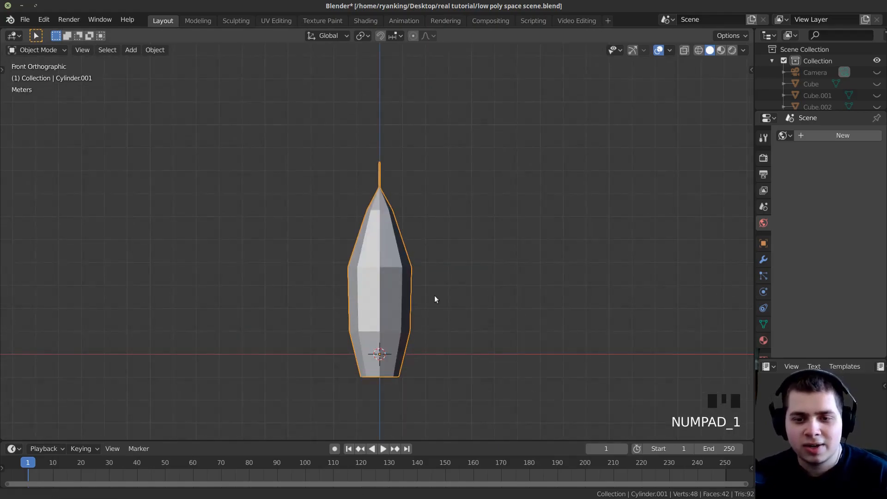
Move the lower two rings of vertices down along Z to lengthen the rocket's middle section.
middle_click_drag(434, 295, 548, 275, "shift")
key("Tab")
key("alt+z")
key("b")
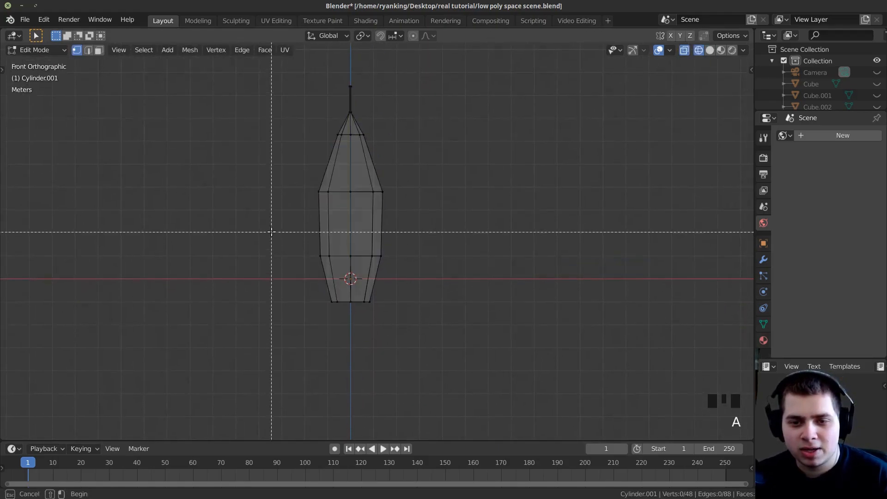
left_click_drag(274, 234, 272, 385)
scroll(451, 301, "up", 2)
key("g")
key("z")
left_click(467, 291)
Duplicate the rocket's bottom face downward along Z and separate the copy into its own object.
key("a")
key("b")
key("alt+z")
scroll(370, 376, "down", 3)
middle_click_drag(467, 370, 481, 251)
scroll(521, 258, "down", 2)
scroll(519, 264, "up", 3)
middle_click_drag(481, 252, 493, 239, "shift")
mouse_move(434, 303)
middle_mouse_down()
mouse_move(420, 281)
mouse_move(420, 293)
middle_mouse_up()
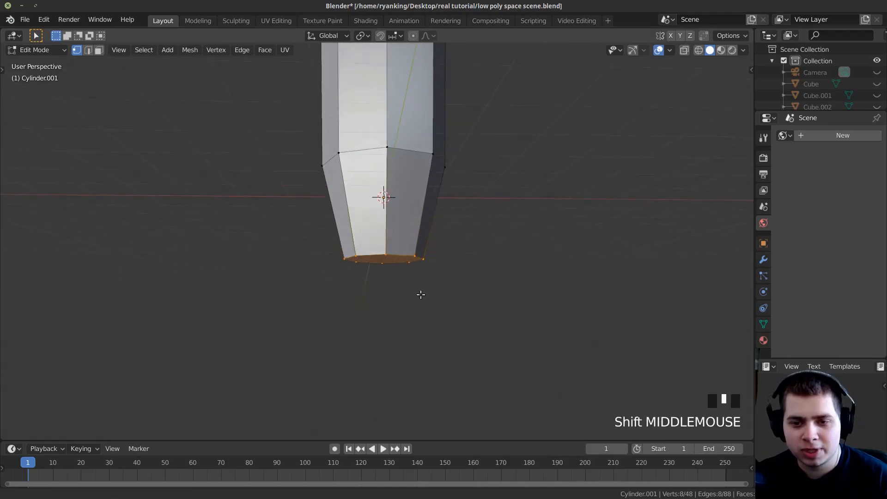
key("shift+d")
key("z")
left_click(417, 326)
key("p")
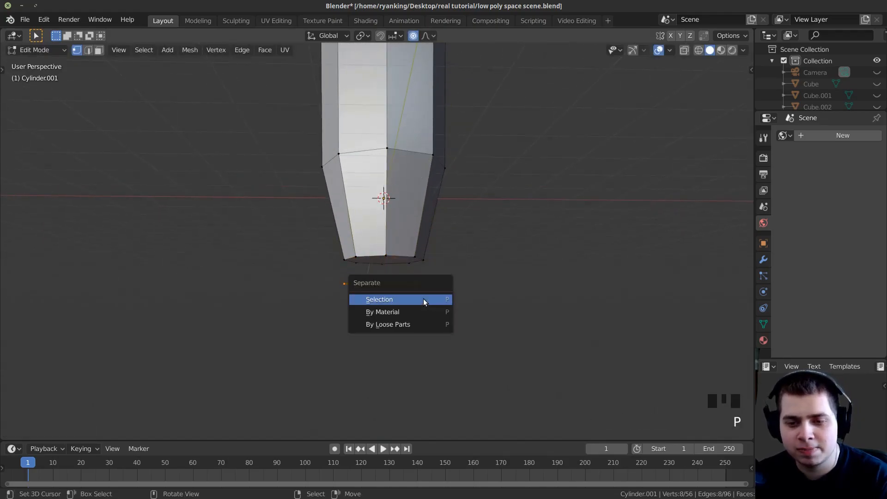
left_click(398, 300)
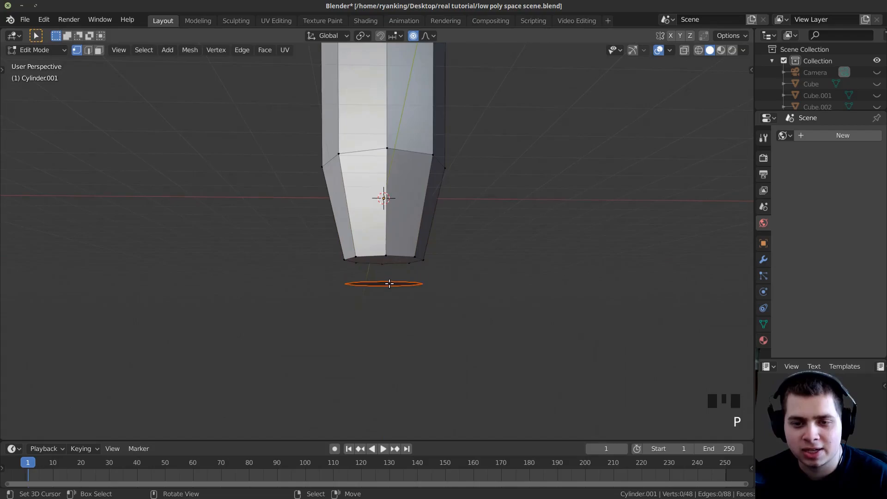
Edit the separated disc, scale it smaller and move it up along Z against the rocket's base.
key("Tab")
left_click(389, 284)
middle_click_drag(390, 284, 478, 285)
key("Tab")
key("a")
key("s")
left_click(518, 292)
key("g")
key("z")
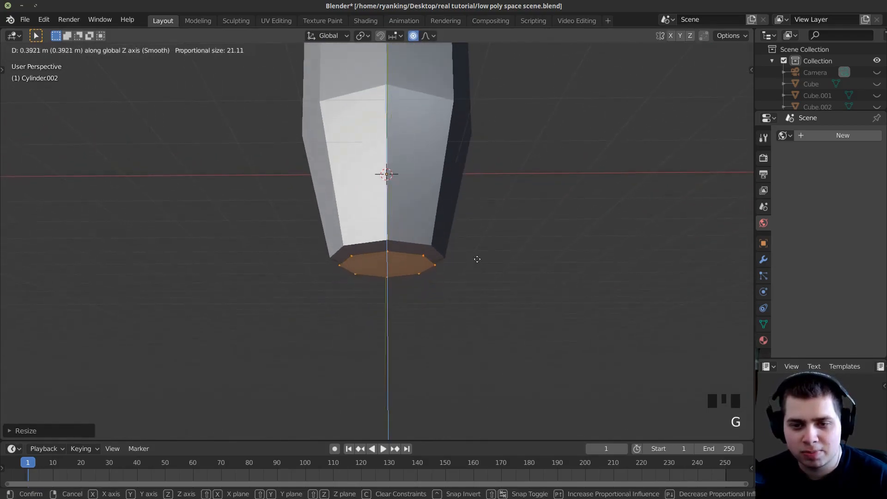
left_click(470, 244)
key("s")
left_click(481, 242)
Extrude the disc downward about 0.98 m to form the engine nozzle and scale it wider.
middle_click_drag(441, 251, 450, 228, "shift")
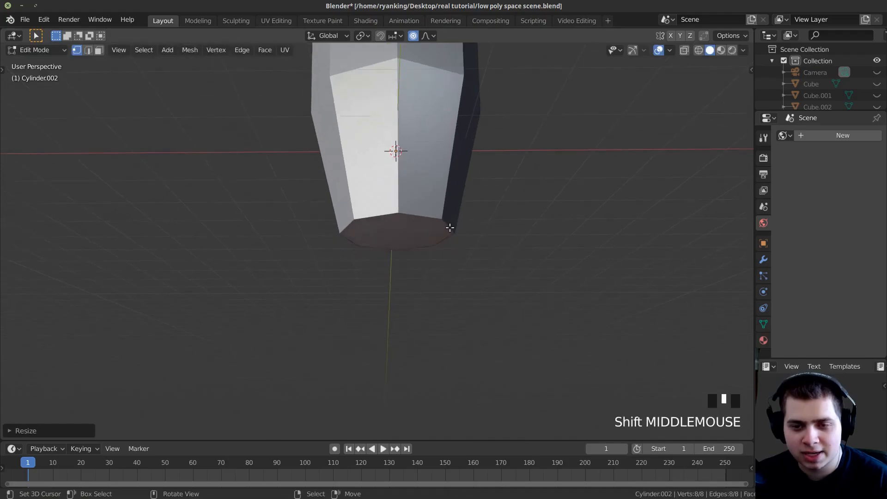
key("e")
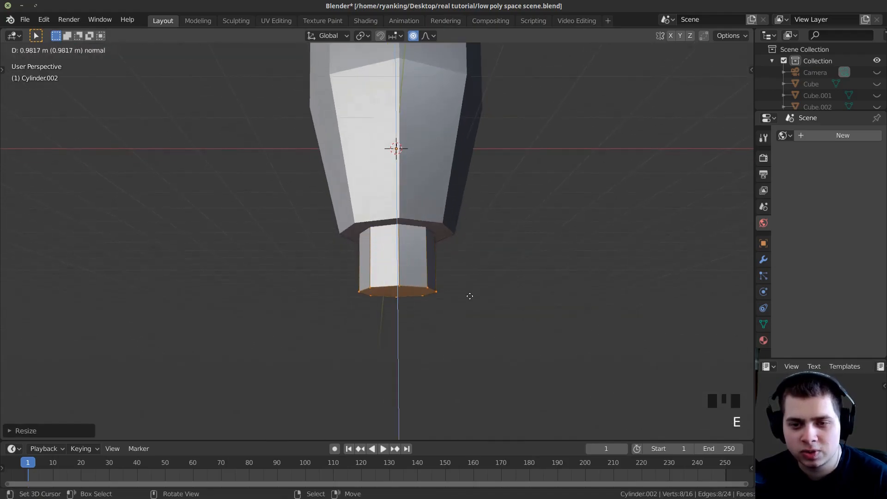
left_click(470, 296)
key("s")
left_click(505, 294)
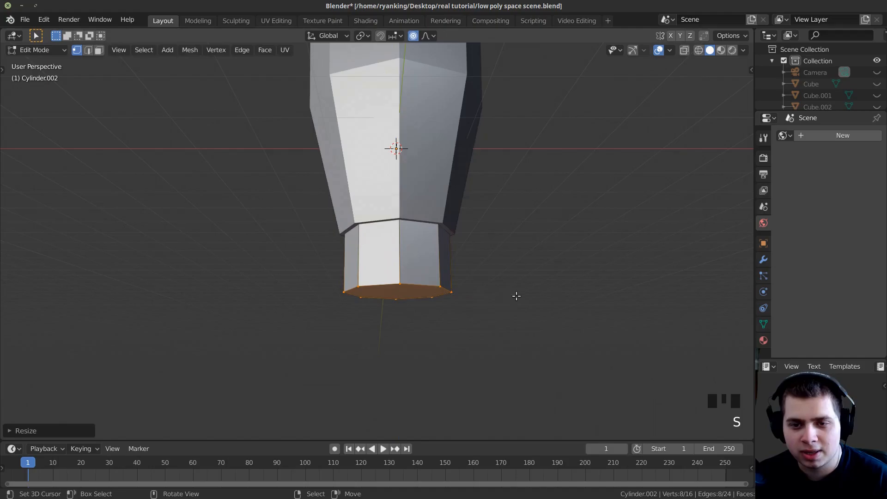
Select the nozzle's upper edge loop in wireframe, turn off proportional editing and scale the loop inward.
key("z")
key("alt+a")
right_click(386, 207, "alt")
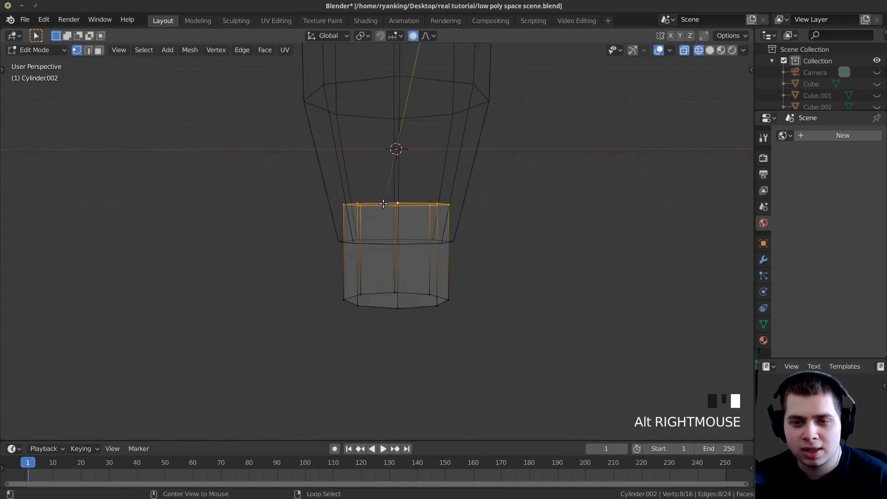
middle_click_drag(386, 208, 504, 263)
middle_click_drag(704, 312, 445, 157)
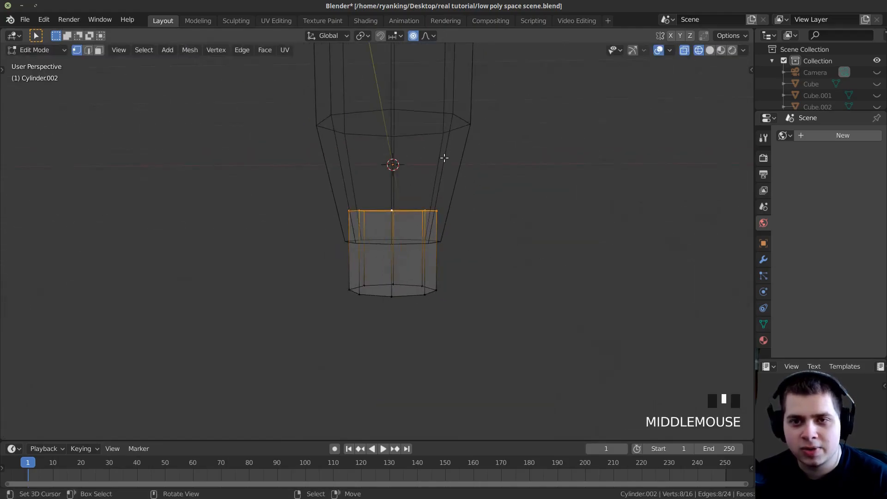
middle_click_drag(401, 134, 414, 56)
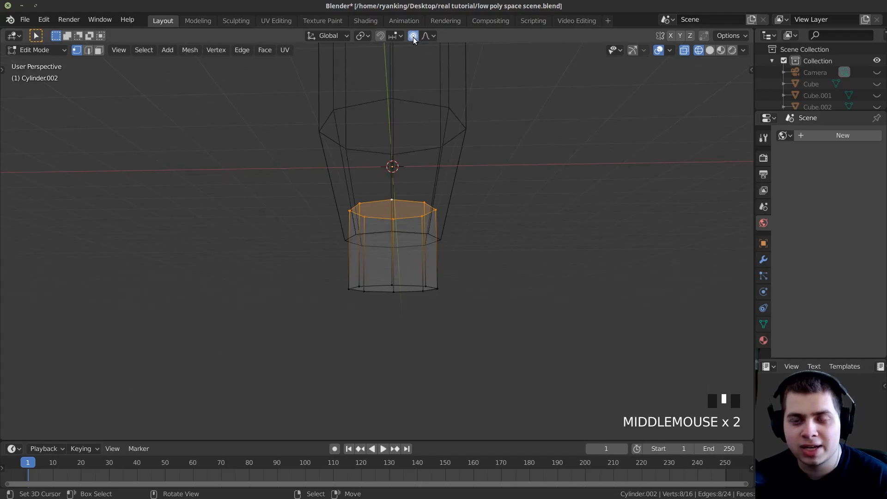
middle_click_drag(462, 139, 483, 163)
scroll(604, 226, "up", 2)
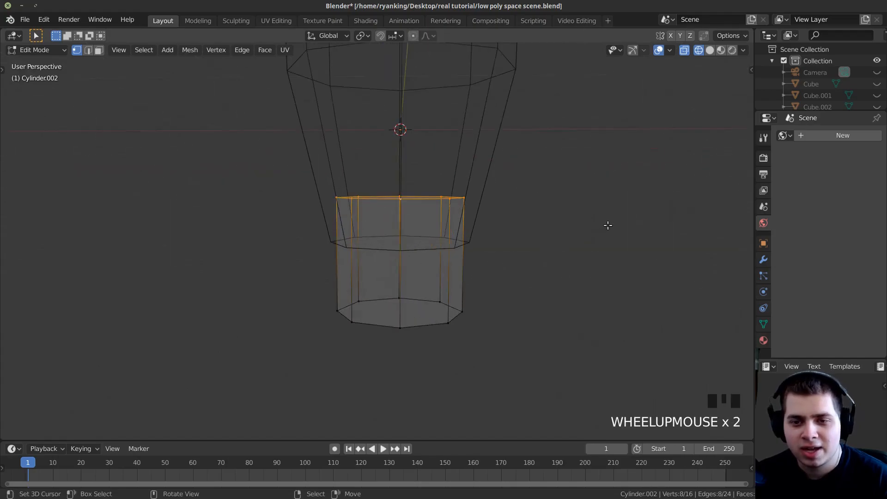
key("s")
left_click(584, 226)
In solid shading, shrink the nozzle's upper loop to about 0.58 and refine its size for a flared shape.
middle_click_drag(585, 226, 564, 319)
scroll(564, 319, "up", 1)
key("alt+z")
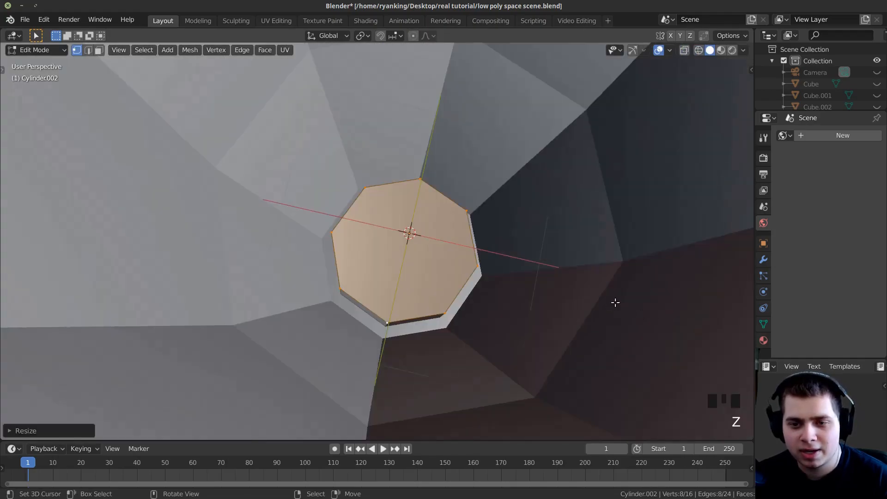
key("s")
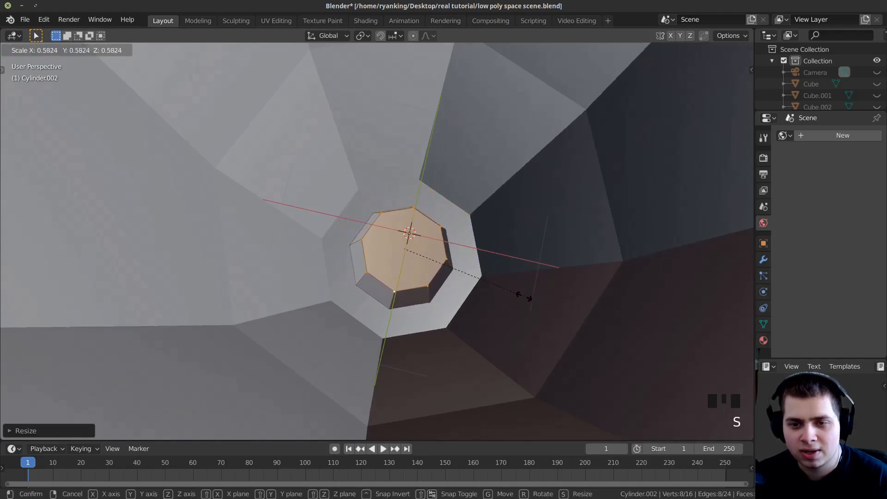
left_click(524, 297)
middle_click_drag(451, 277, 451, 187)
scroll(477, 203, "down", 2)
key("s")
left_click(488, 219)
Return to Object Mode, show the whole rocket from the front and deselect everything.
key("Tab")
scroll(447, 230, "down", 1)
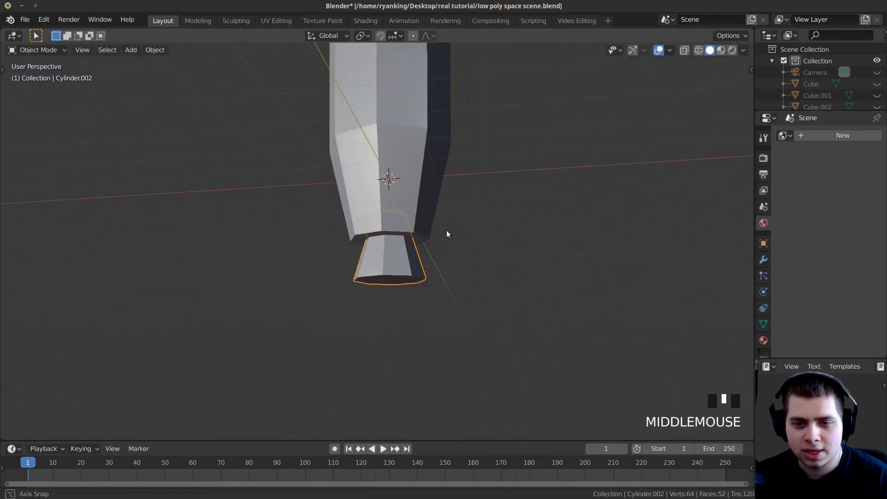
middle_click_drag(447, 230, 407, 221)
scroll(440, 255, "down", 2)
key("KP_1")
key("a")
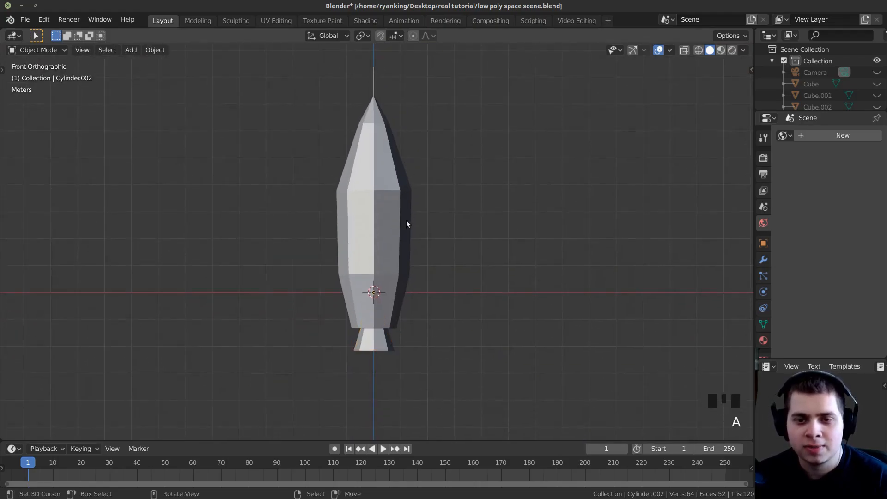
Select the rocket body, rotate it in the top view until a flat side faces the front, and deselect it.
scroll(406, 224, "up", 4)
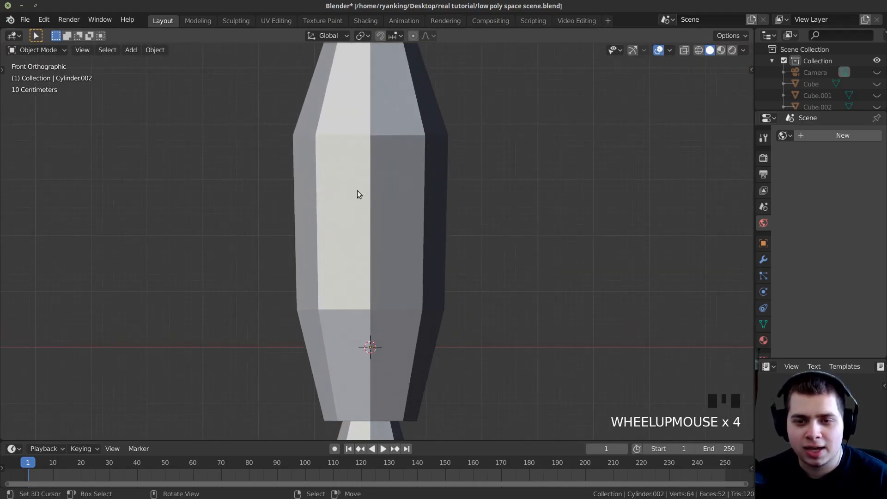
middle_click_drag(357, 191, 392, 231, "shift")
scroll(387, 184, "down", 2)
scroll(396, 223, "up", 3)
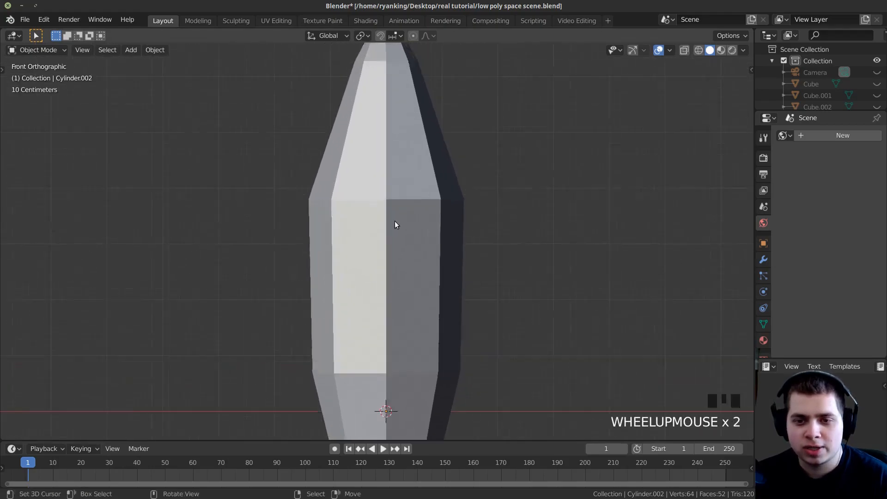
scroll(393, 251, "down", 1)
middle_click_drag(371, 195, 386, 226, "shift")
right_click(380, 152)
scroll(416, 218, "down", 2)
middle_click_drag(430, 205, 467, 276, "shift")
key("KP_7")
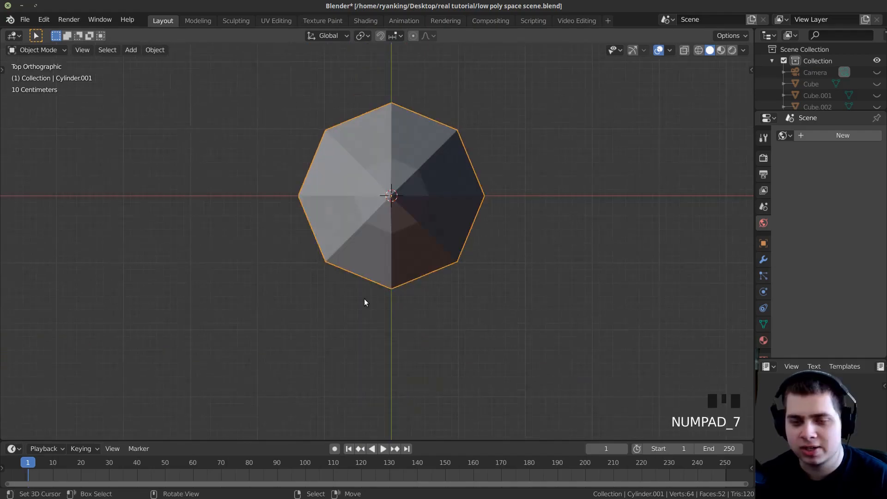
middle_click_drag(416, 296, 505, 363, "shift")
scroll(504, 363, "up", 2)
key("r")
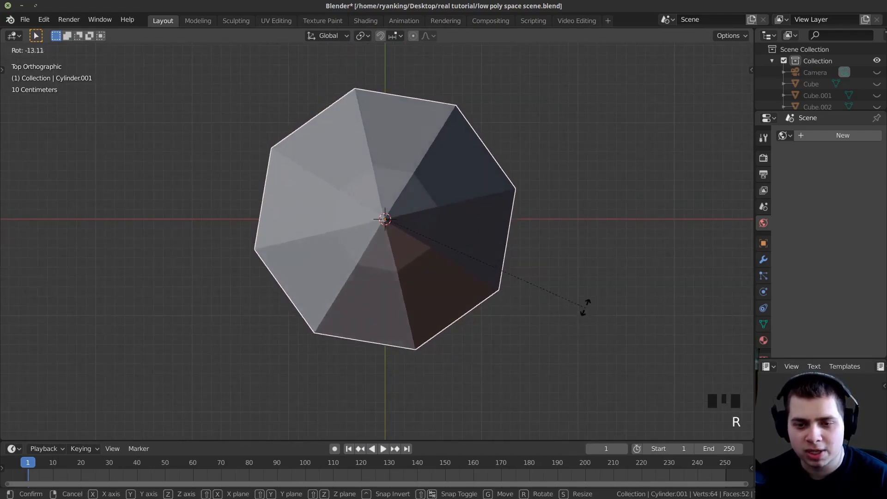
left_click(598, 224)
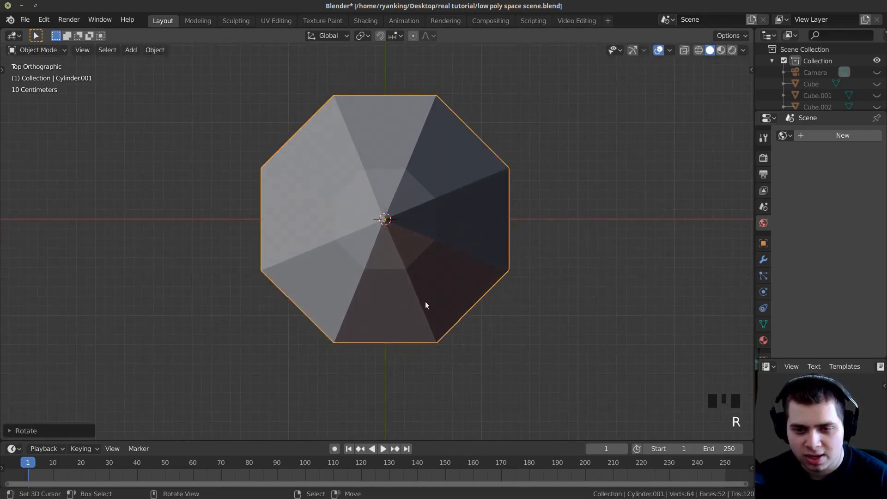
key("KP_1")
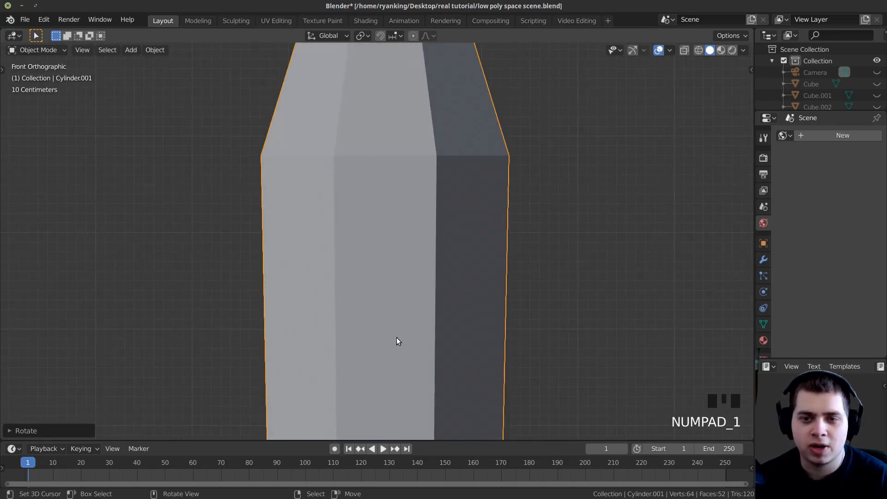
scroll(372, 263, "down", 6)
scroll(399, 270, "up", 6)
key("a")
middle_click_drag(363, 272, 378, 244, "shift")
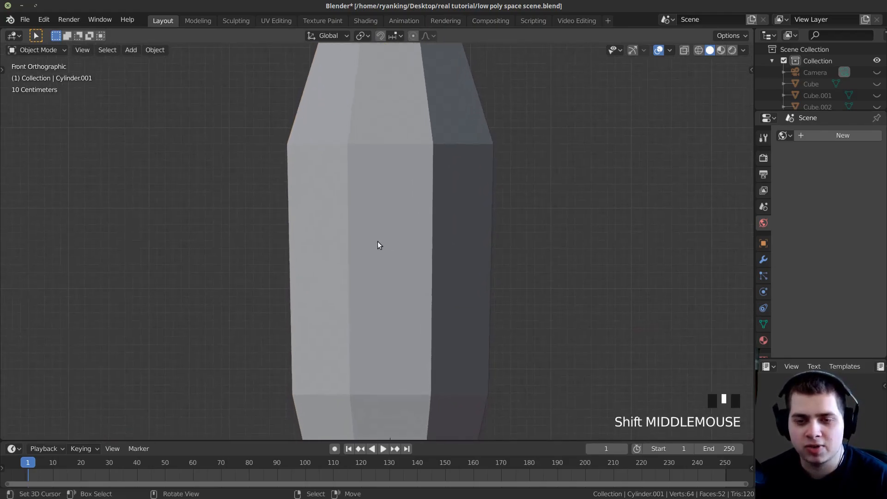
Reset the 3D cursor to the world origin and add a circle mesh with 8 vertices there.
key("shift+c")
middle_click_drag(393, 172, 407, 186)
key("shift+a")
mouse_move(451, 187)
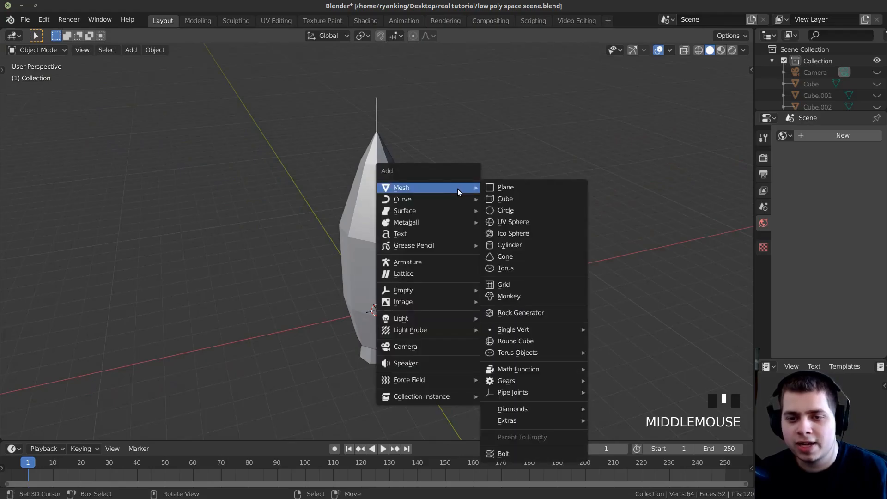
left_click(506, 211)
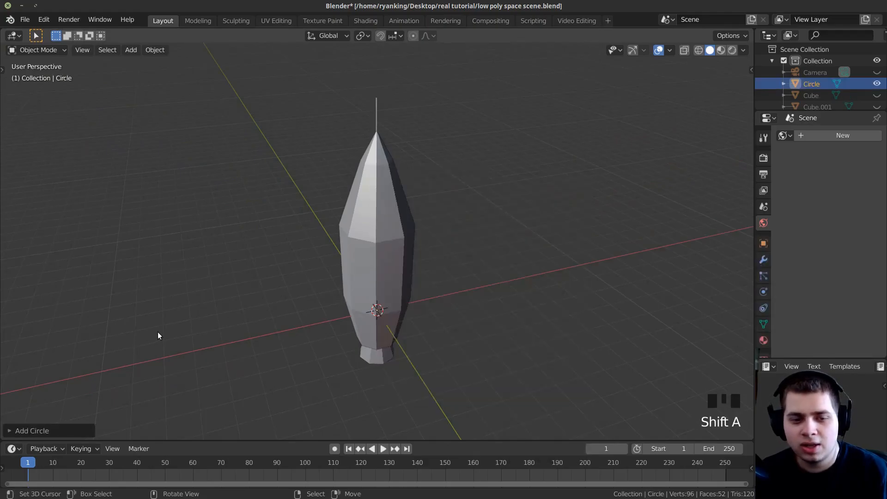
left_click(38, 428)
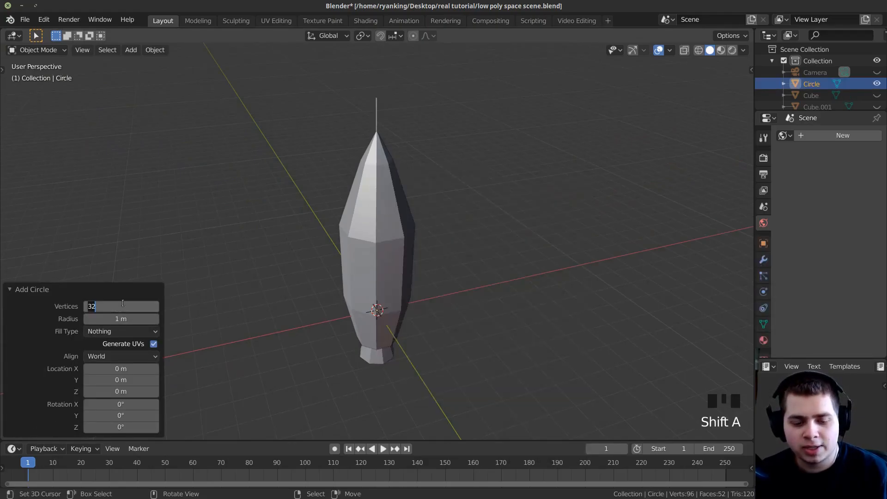
left_click(50, 288)
Move the circle up and out of the rocket body so it floats clear of the hull.
middle_click_drag(254, 314, 313, 305)
middle_click_drag(315, 293, 326, 268)
key("g")
middle_click_drag(398, 291, 452, 249)
left_click(446, 296)
key("g")
left_click(455, 218)
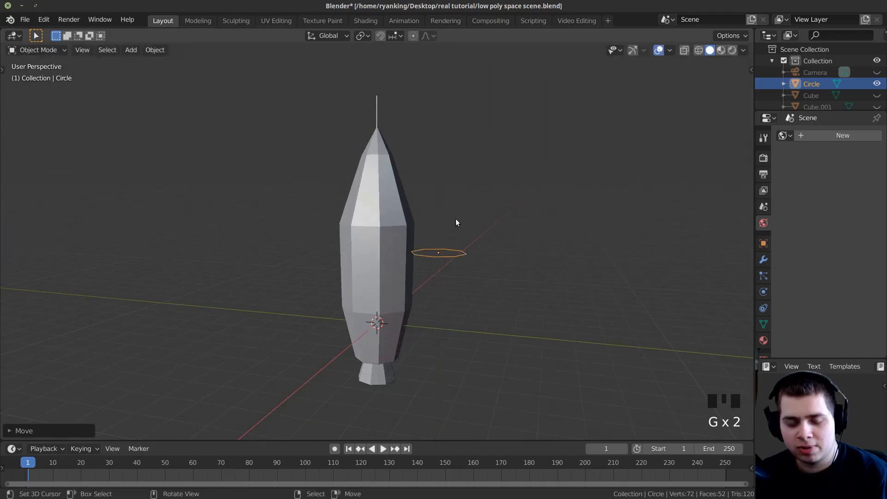
Rotate the circle 90° about the X axis and scale it down to window size against the front hull panel.
scroll(499, 223, "up", 2)
key("r")
middle_click_drag(482, 193, 490, 253)
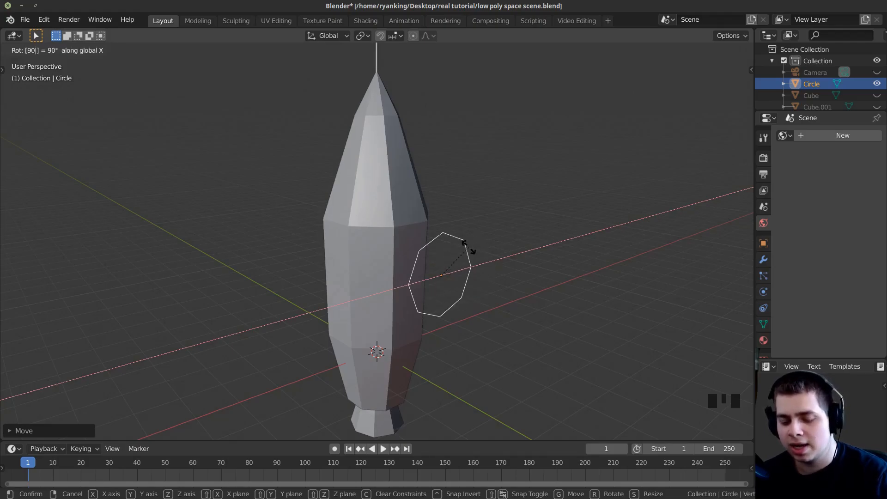
key("Return")
scroll(578, 235, "up", 2)
key("s")
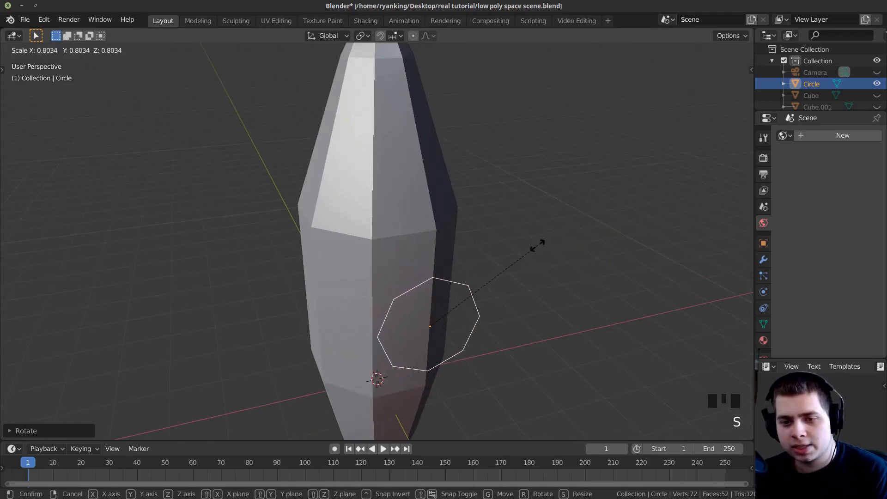
key("KP_1")
scroll(509, 253, "up", 3)
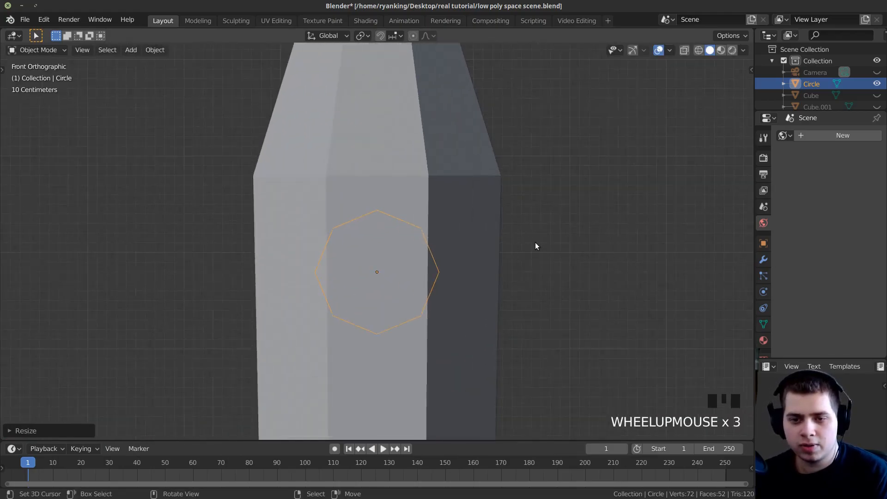
left_click(498, 250)
Move the circle along the Y axis up to the rocket's front face.
middle_click_drag(498, 250, 545, 279)
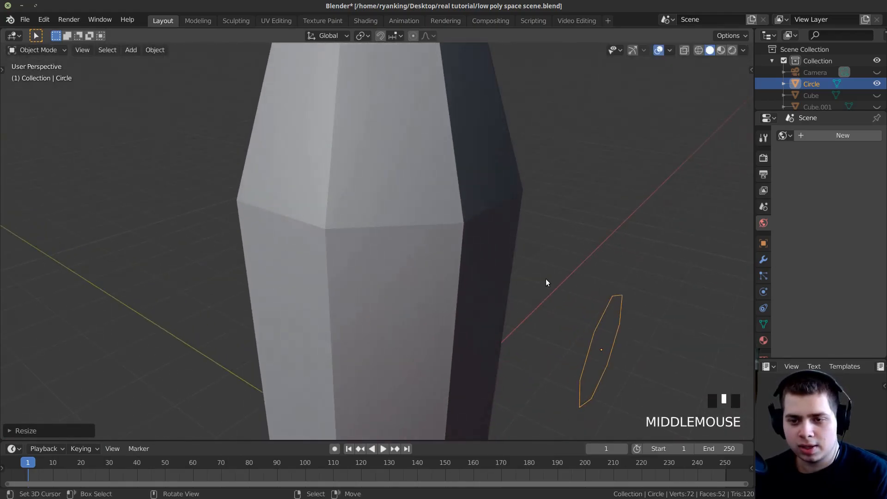
key("g")
key("y")
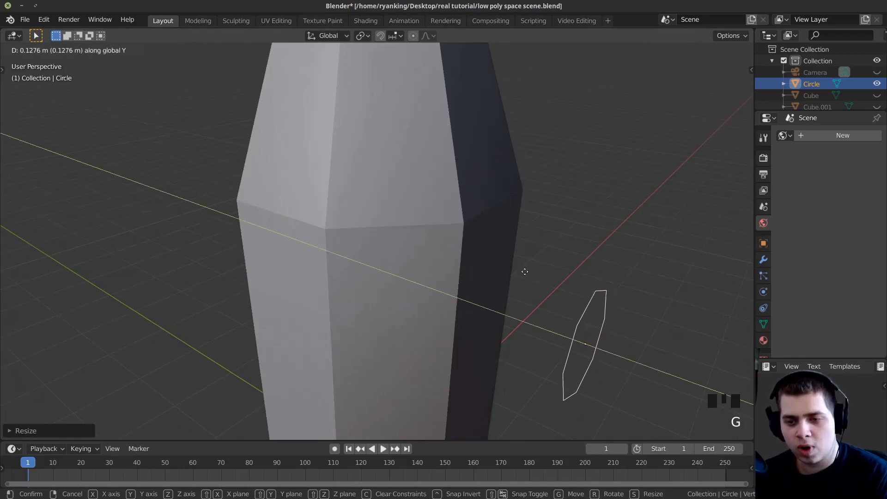
left_click(438, 240)
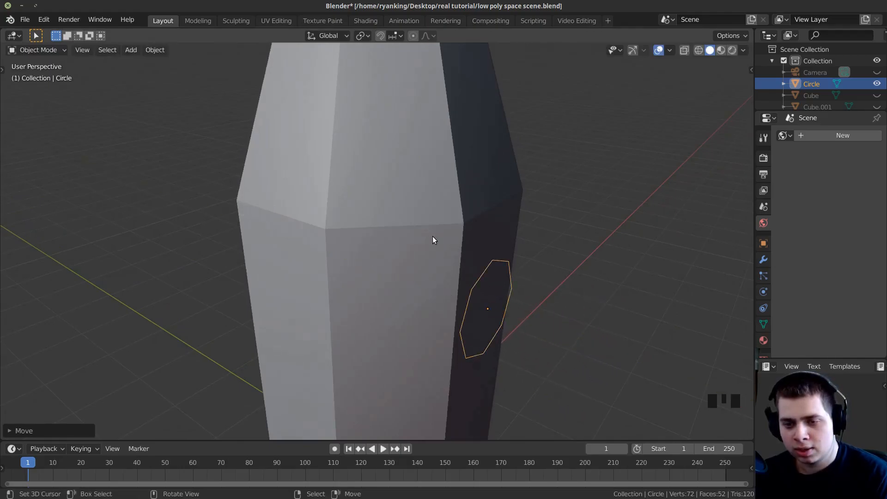
In Edit Mode, extrude the circle's edges and scale the new loop inward to form a flat window frame.
key("KP_Decimal")
middle_click_drag(433, 237, 412, 241)
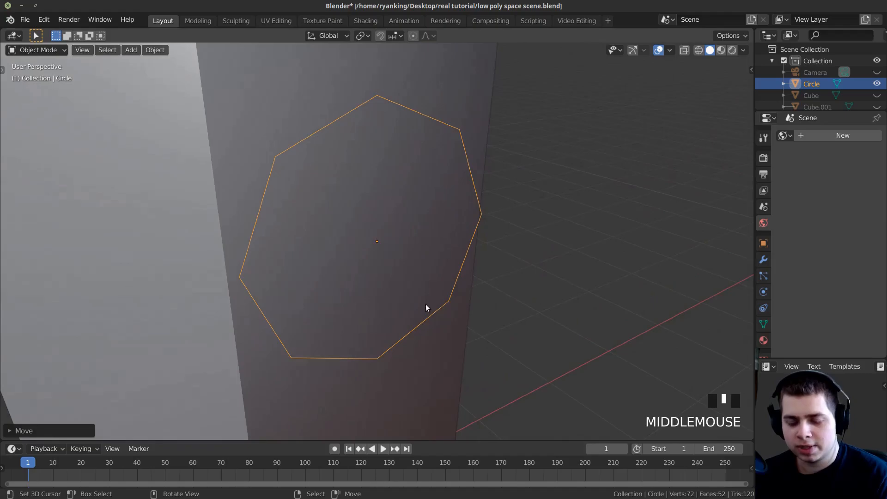
key("KP_Decimal")
mouse_move(485, 313)
middle_mouse_down()
mouse_move(464, 338)
mouse_move(507, 325)
mouse_move(489, 329)
middle_mouse_up()
key("Tab")
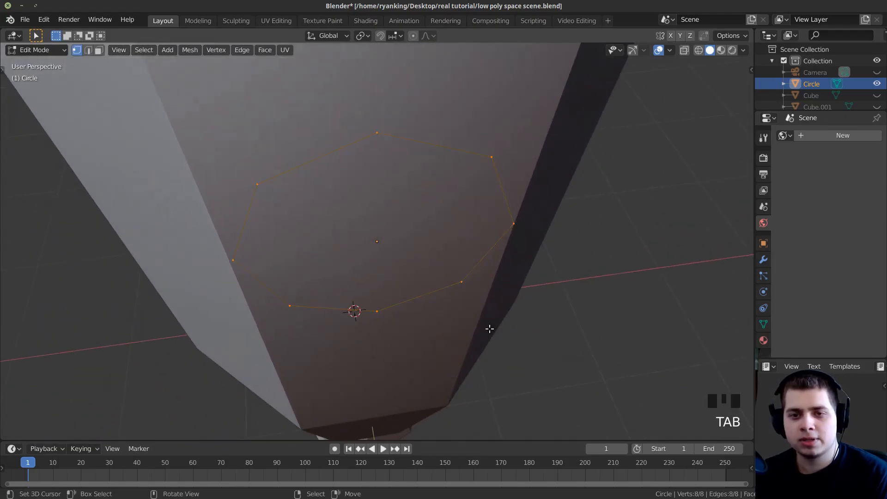
key("e")
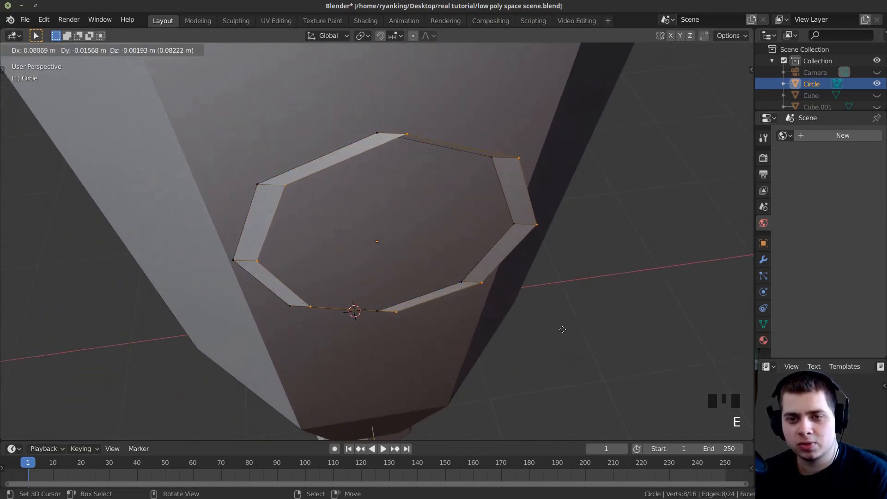
right_click(565, 323)
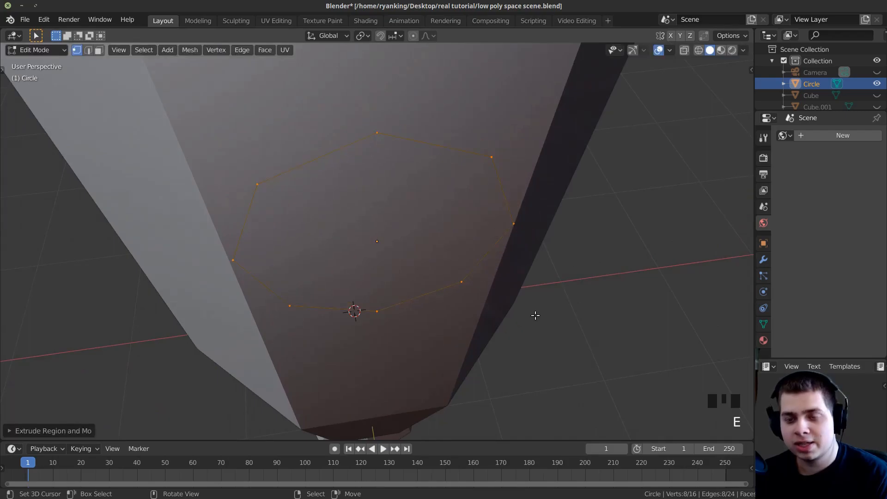
middle_click_drag(536, 315, 547, 252)
key("s")
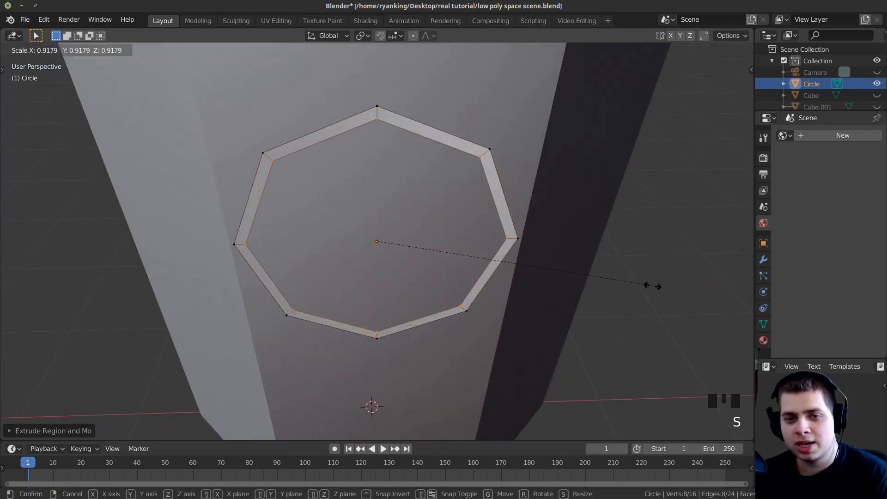
left_click(631, 286)
Select the whole ring, extrude it to give the window frame depth, recalculate its normals and return to Object Mode.
key("a")
key("a")
key("a")
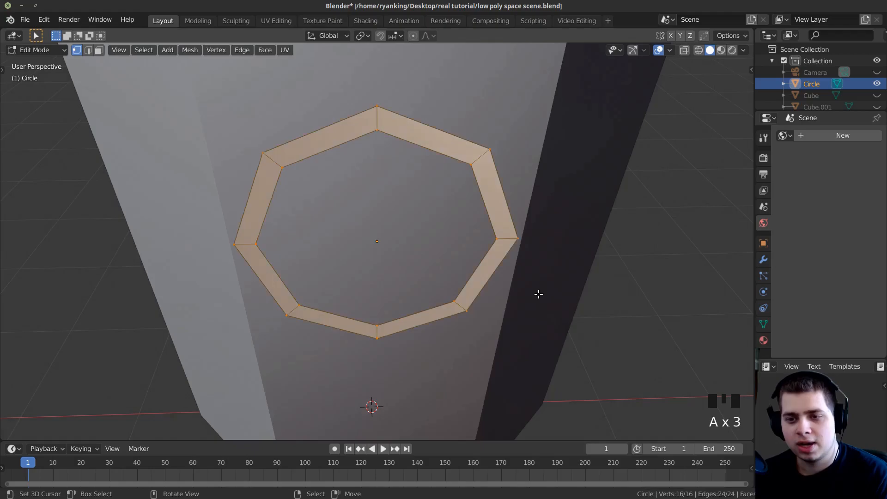
middle_click_drag(539, 293, 402, 283)
middle_click_drag(507, 292, 454, 338)
key("e")
left_click(519, 293)
mouse_move(395, 275)
middle_mouse_down()
mouse_move(416, 241)
mouse_move(411, 224)
mouse_move(439, 231)
mouse_move(422, 237)
mouse_move(412, 277)
middle_mouse_up()
key("a")
key("a")
key("a")
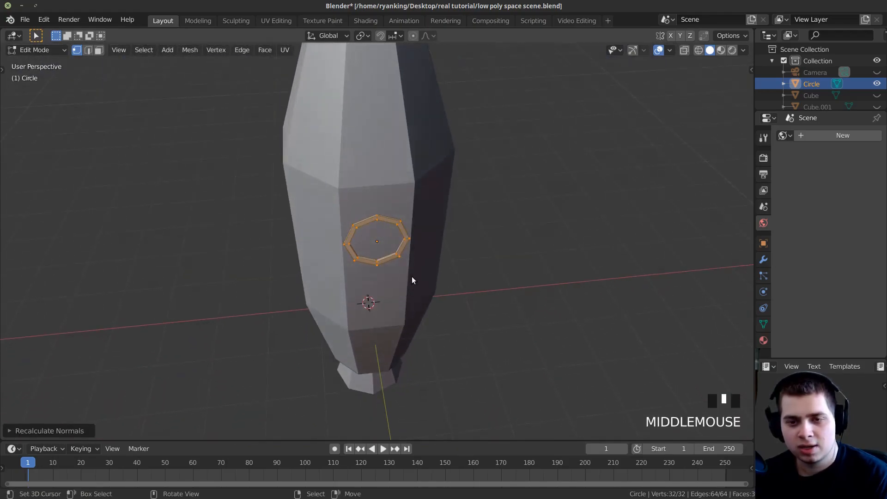
key("Tab")
Cut an edge loop around the frame's inner wall in Edit Mode and fill it with a face as the window pane.
scroll(344, 264, "up", 2)
middle_click_drag(343, 265, 456, 238)
scroll(436, 265, "up", 2)
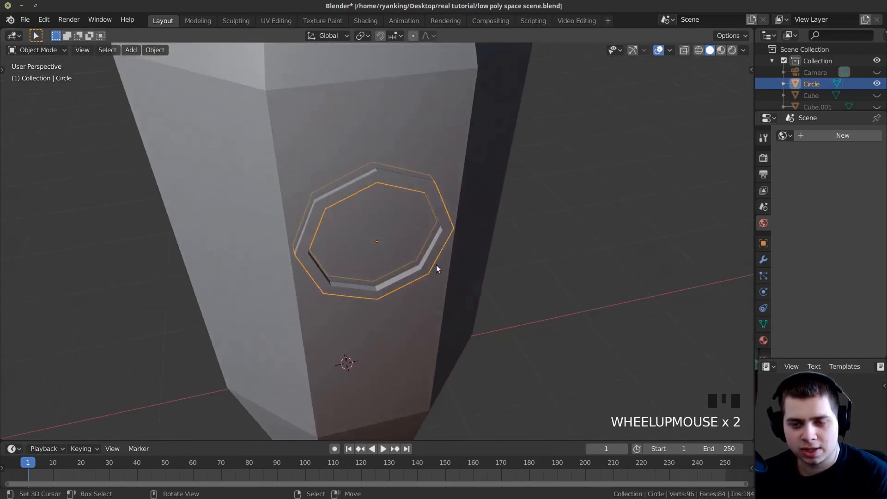
scroll(451, 273, "up", 2)
mouse_move(451, 273)
middle_mouse_down()
mouse_move(455, 279)
mouse_move(446, 262)
mouse_move(454, 250)
mouse_move(437, 269)
middle_mouse_up()
key("Tab")
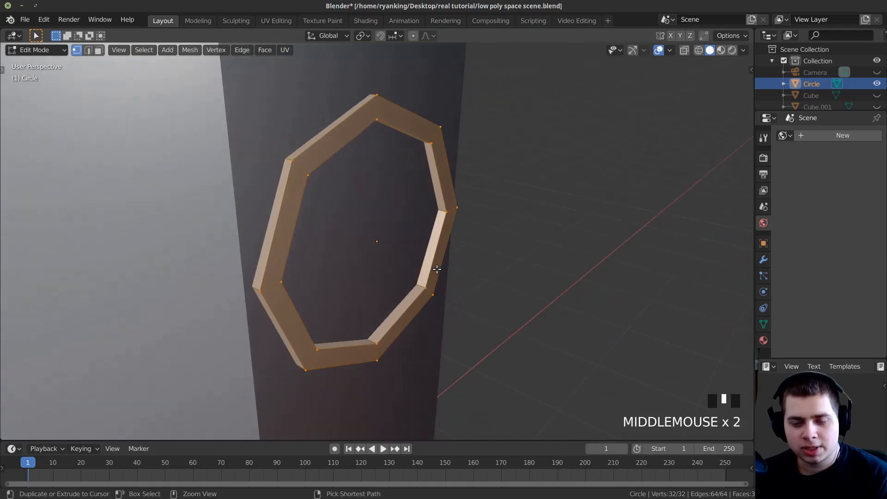
left_click(415, 279)
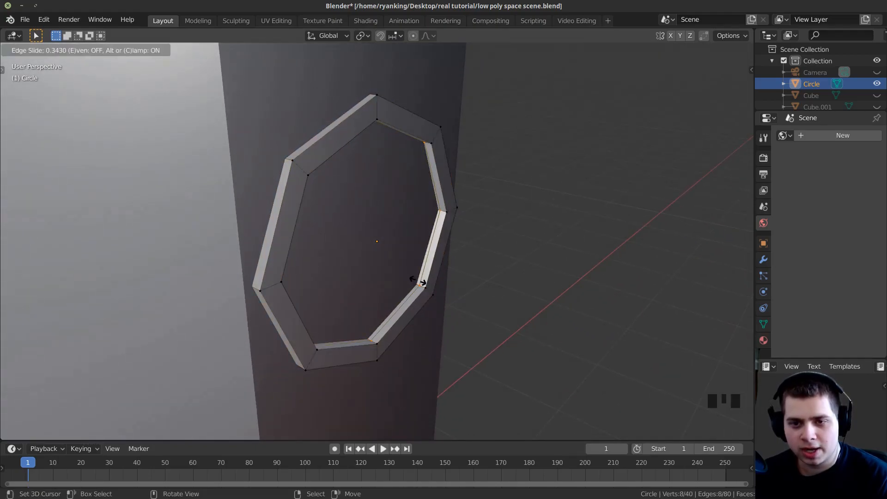
left_click(419, 281)
middle_click_drag(419, 281, 427, 258)
key("f")
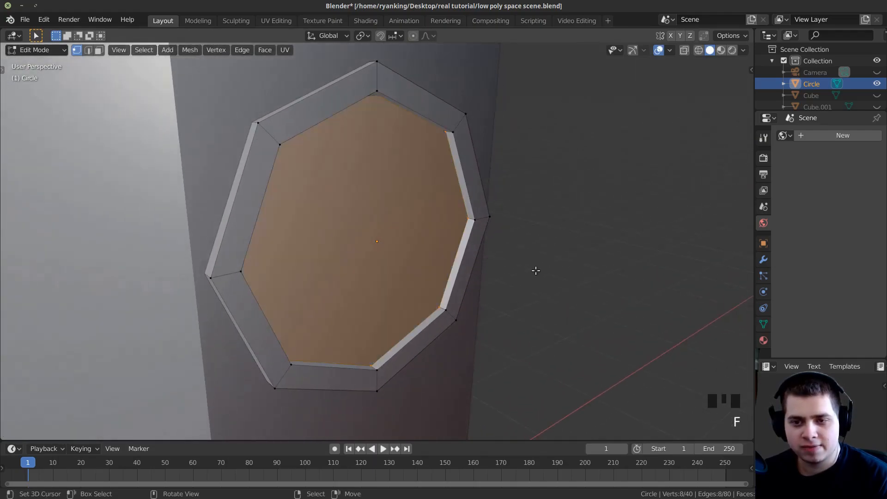
Return to Object Mode and shift the window about 0.007 m outward along the Y axis from the hull.
middle_click_drag(533, 271, 443, 226)
middle_click_drag(305, 277, 451, 199)
scroll(426, 250, "up", 1)
key("Tab")
middle_click_drag(426, 250, 375, 204)
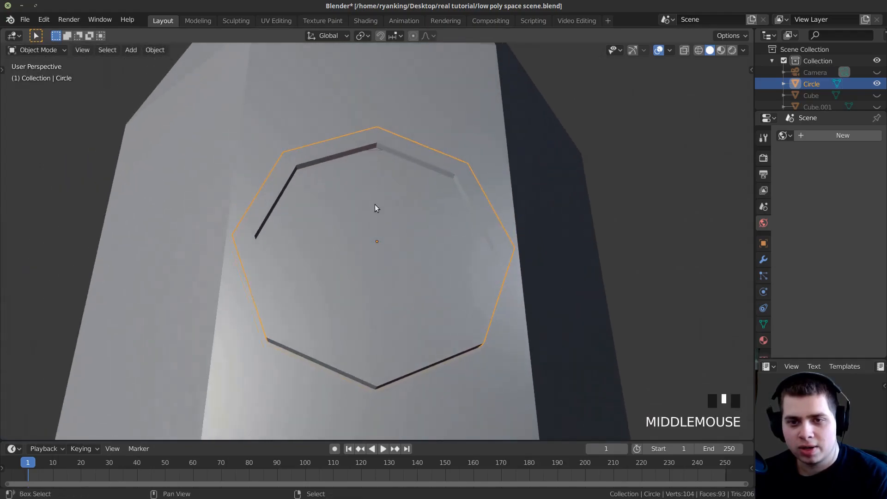
scroll(383, 140, "up", 3)
middle_click_drag(384, 140, 395, 227, "shift")
scroll(370, 194, "up", 2)
scroll(413, 323, "down", 5)
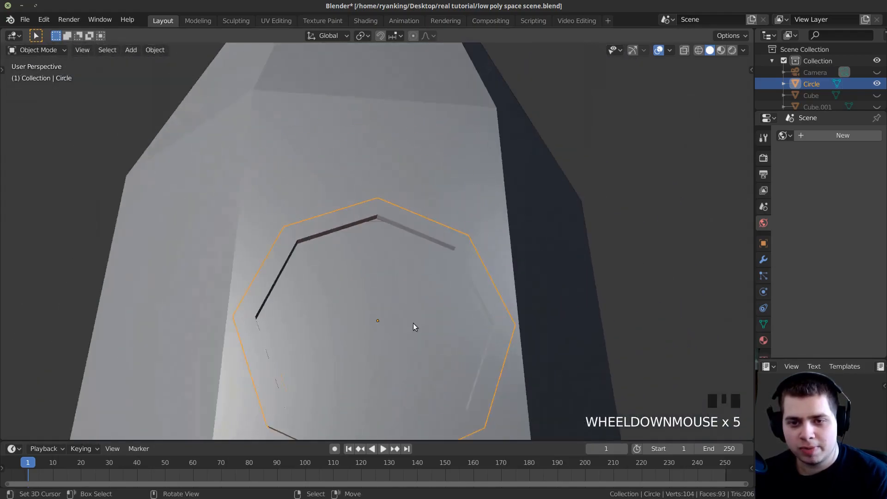
middle_click_drag(413, 323, 454, 344)
key("g")
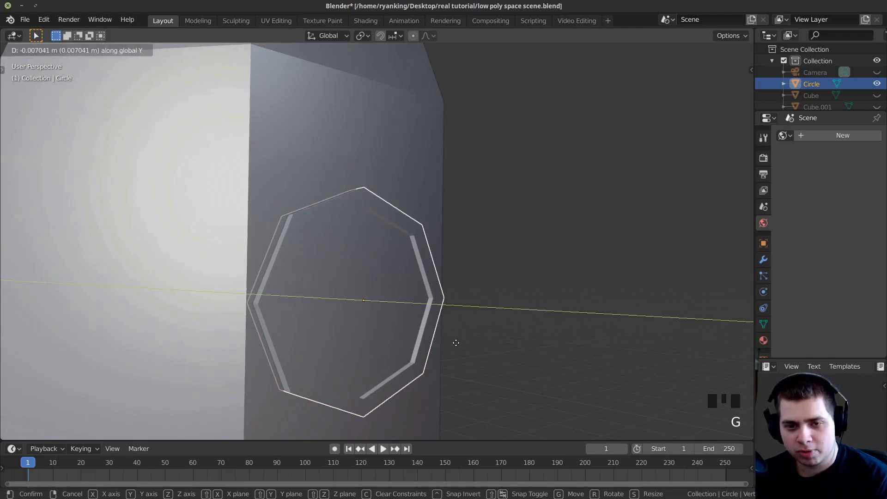
left_click(456, 343)
Deselect everything in Object Mode and examine the whole rocket with its window from different angles.
key("Tab")
middle_click_drag(456, 343, 391, 285)
key("Tab")
key("alt+a")
scroll(391, 286, "down", 7)
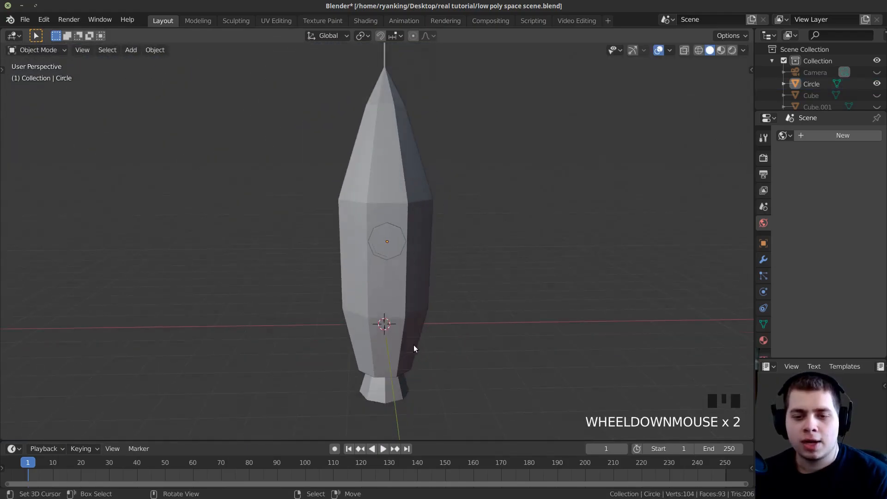
middle_click_drag(414, 345, 412, 330)
scroll(412, 330, "down", 1)
middle_click_drag(336, 343, 365, 240)
Add a cube mesh at the world origin by the rocket's lower body in the front view.
key("KP_1")
scroll(378, 212, "up", 4)
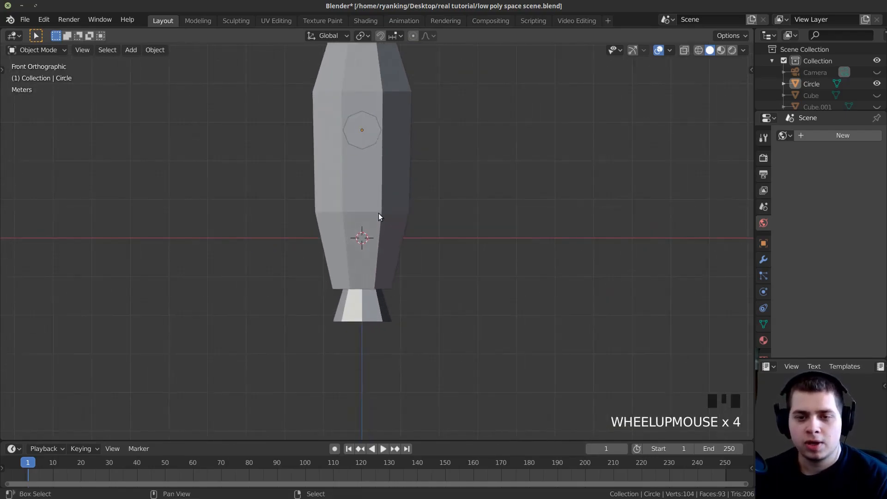
key("shift+a")
mouse_move(379, 212)
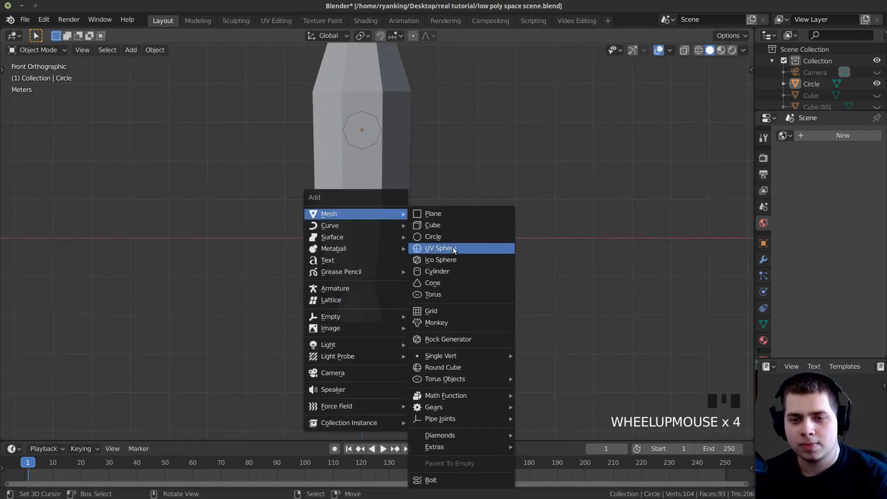
left_click(453, 225)
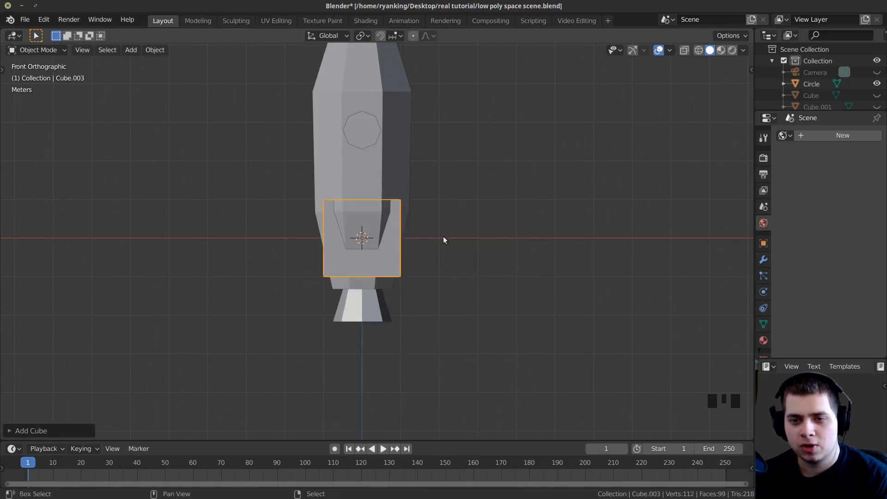
Move the cube's mesh along X clear of the rocket's left side in Edit Mode and scale it to about 0.47.
middle_click_drag(488, 244, 518, 264, "shift")
key("Tab")
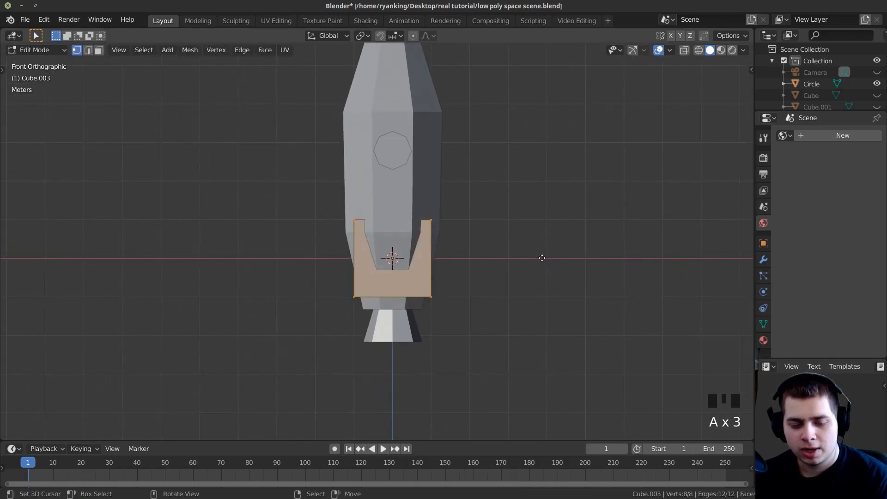
key("g")
key("x")
left_click(445, 266)
key("s")
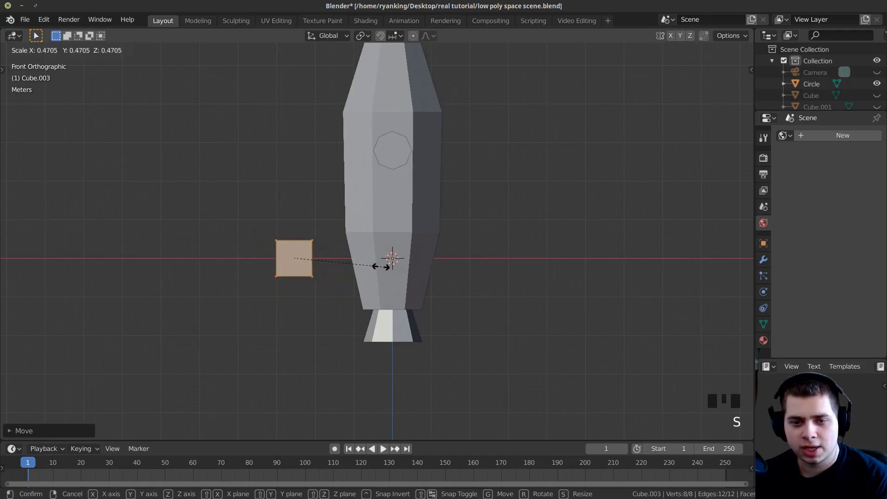
left_click(381, 267)
scroll(391, 259, "up", 2)
middle_click_drag(347, 250, 391, 247, "shift")
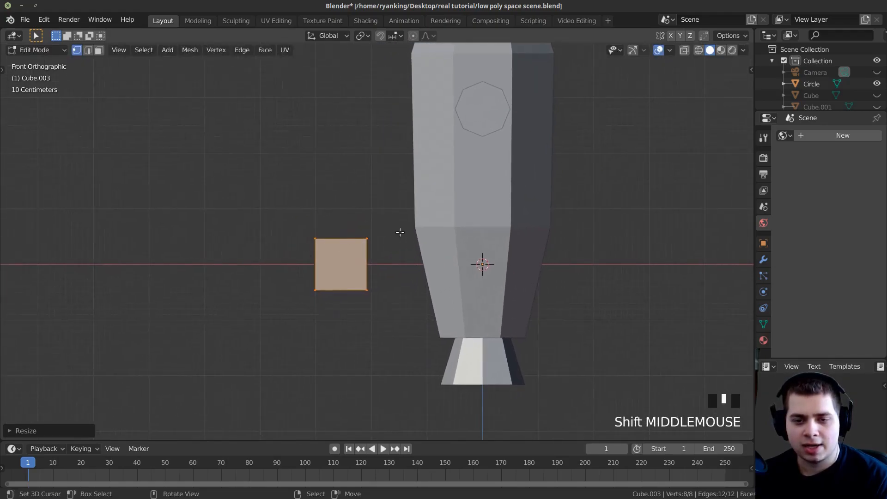
Show the scene in wireframe and select only the cube's top vertices.
key("alt+a")
key("z")
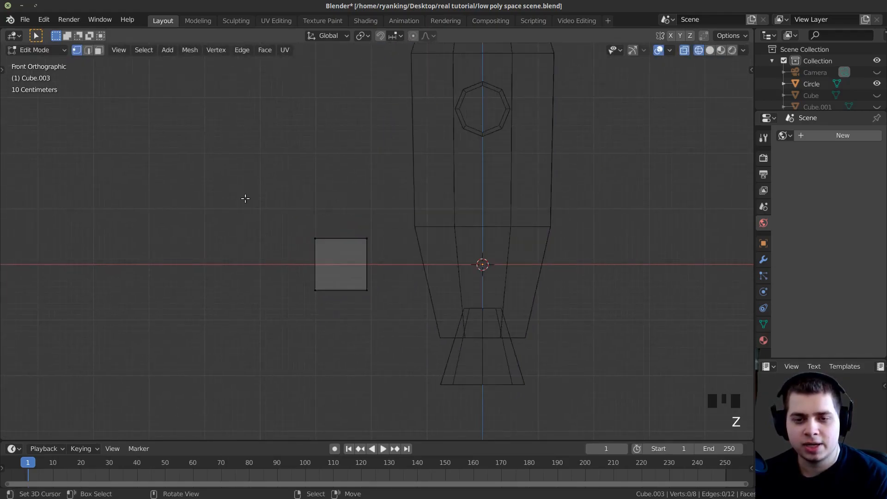
key("b")
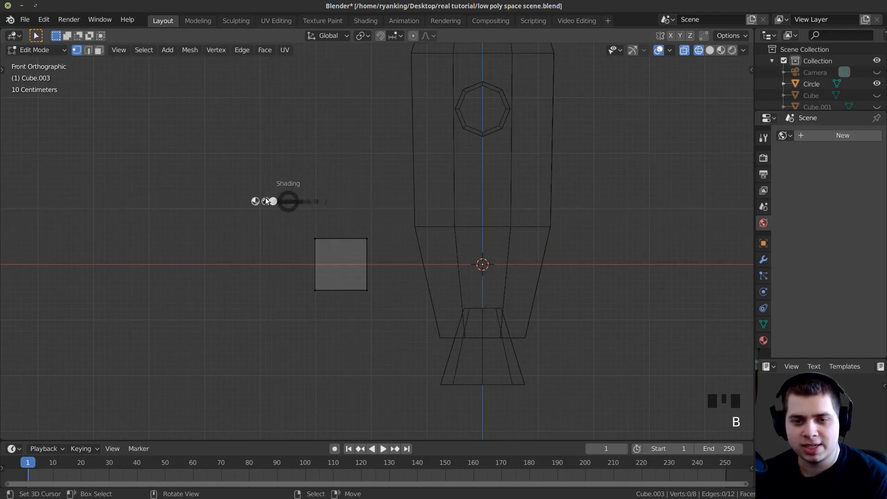
key("b")
left_click_drag(293, 206, 388, 255)
middle_click_drag(387, 255, 397, 306, "shift")
key("e")
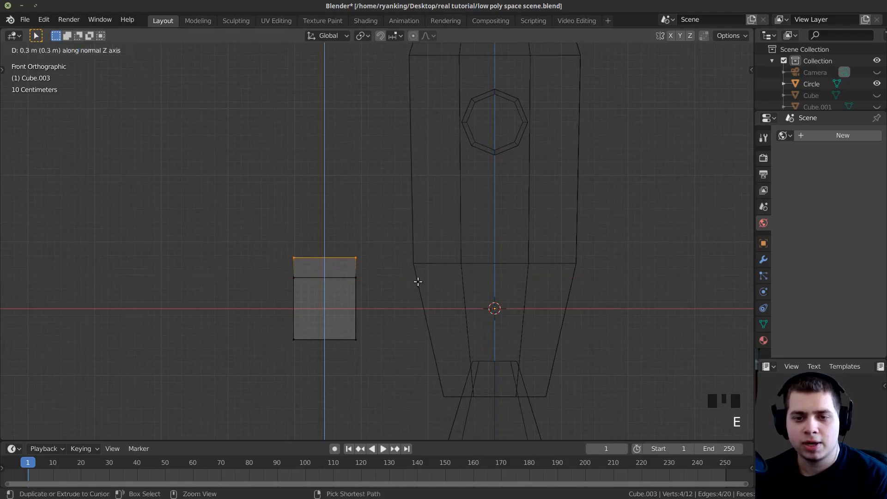
right_click(418, 281)
key("ctrl+z")
Raise the cube's top vertices along Z and scale them inward to taper the upper part into a narrow tip.
key("g")
key("z")
left_click(433, 242)
key("s")
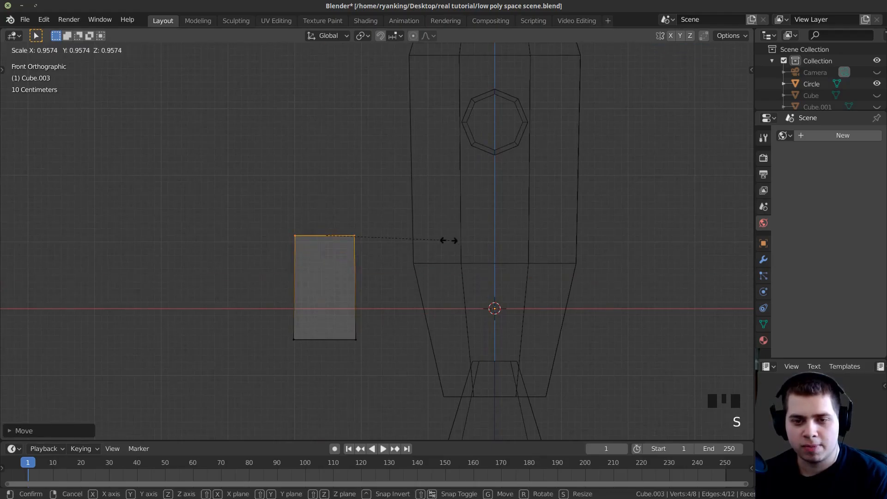
left_click(376, 239)
Extrude the tapered block's bottom face about 1.7 m downward, scale it to a narrow tip and return to Object Mode.
key("alt+a")
scroll(367, 278, "down", 1)
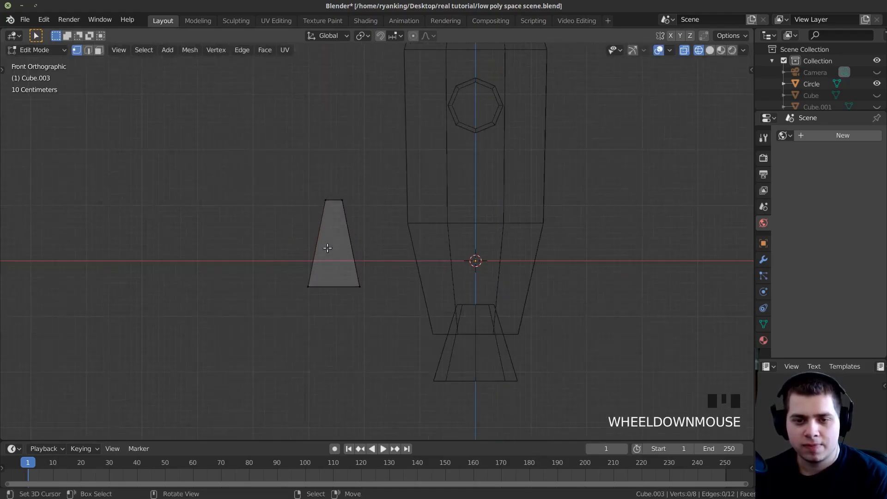
left_click_drag(387, 312, 387, 312)
middle_click_drag(387, 313, 426, 270, "shift")
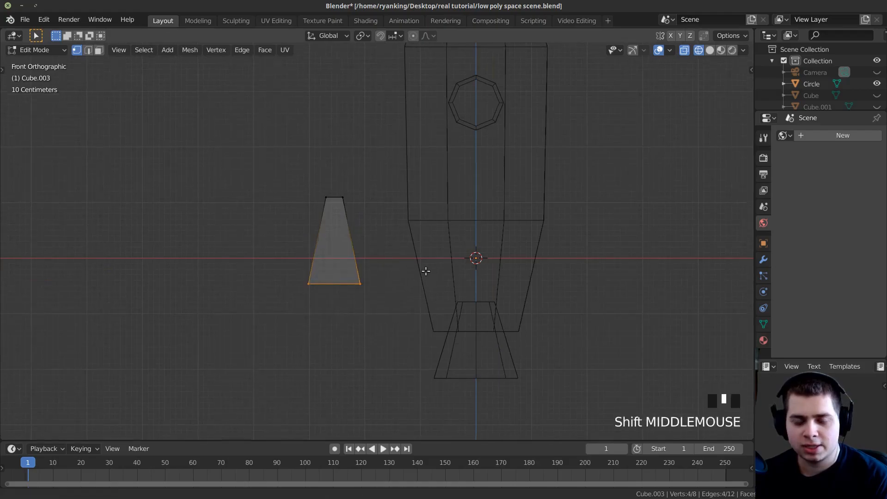
scroll(501, 246, "up", 1)
key("e")
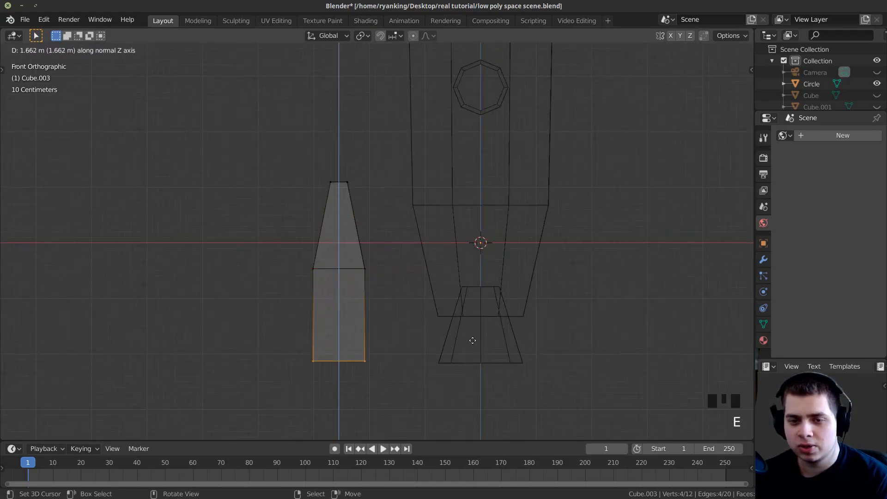
left_click(473, 340)
key("s")
left_click(402, 348)
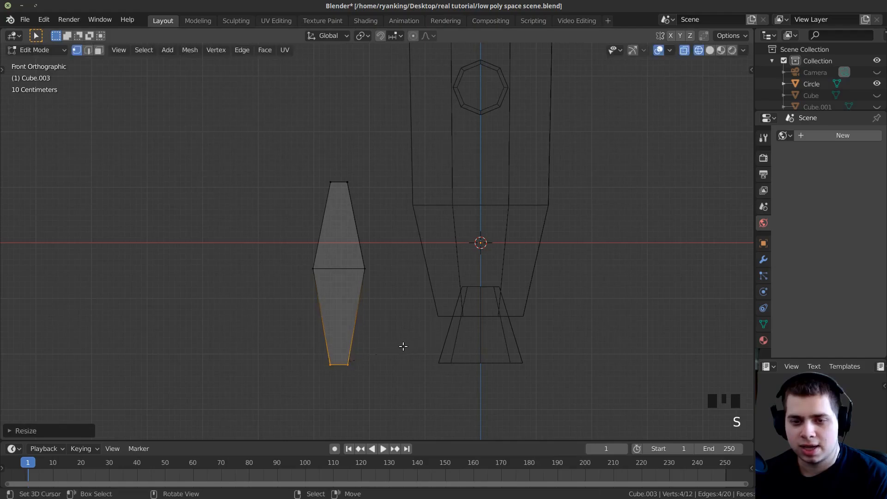
key("s")
left_click(394, 319)
key("Tab")
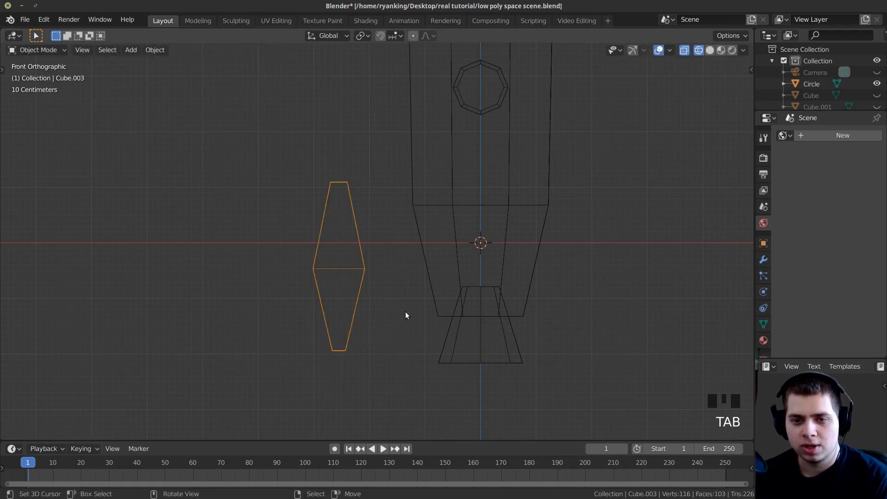
Cut an edge loop across the fin's lower half in Edit Mode and slide it up near the widest edge.
key("Tab")
key("a")
scroll(377, 292, "up", 1)
middle_click_drag(376, 292, 367, 307, "shift")
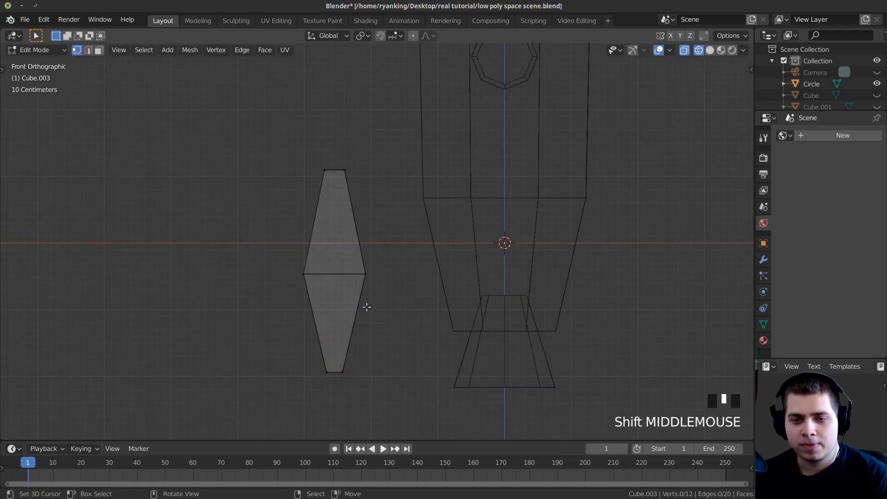
left_click(347, 322)
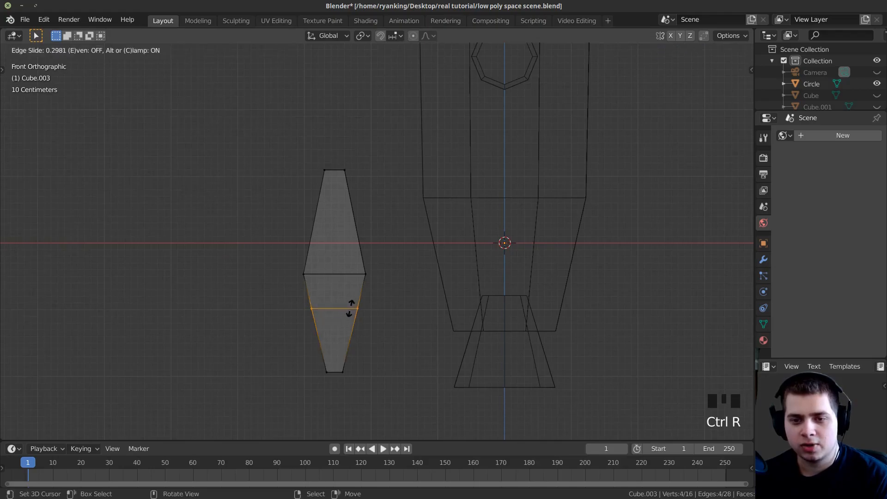
left_click(360, 304)
Switch to solid shading and inset the fin's small middle face that faces the rocket.
middle_click_drag(360, 304, 325, 308)
scroll(345, 280, "up", 2)
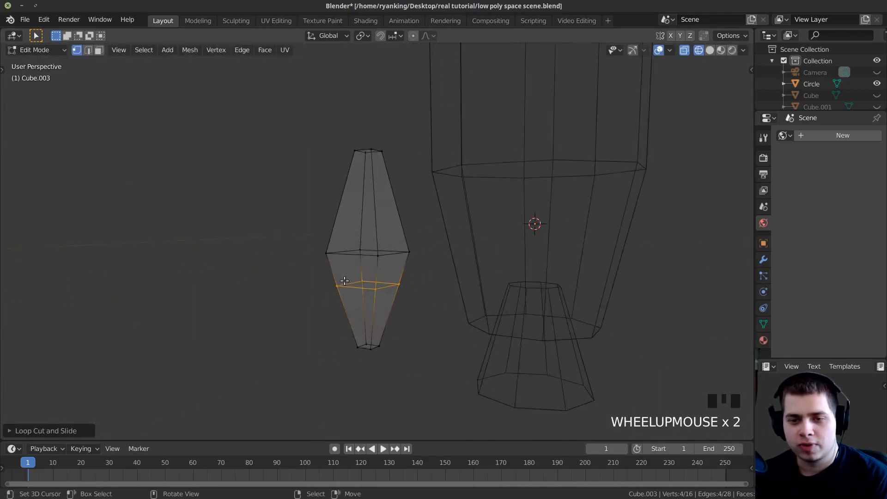
scroll(344, 281, "up", 1)
key("z")
left_click(376, 280)
scroll(377, 279, "down", 1, "shift")
middle_click_drag(376, 279, 380, 288)
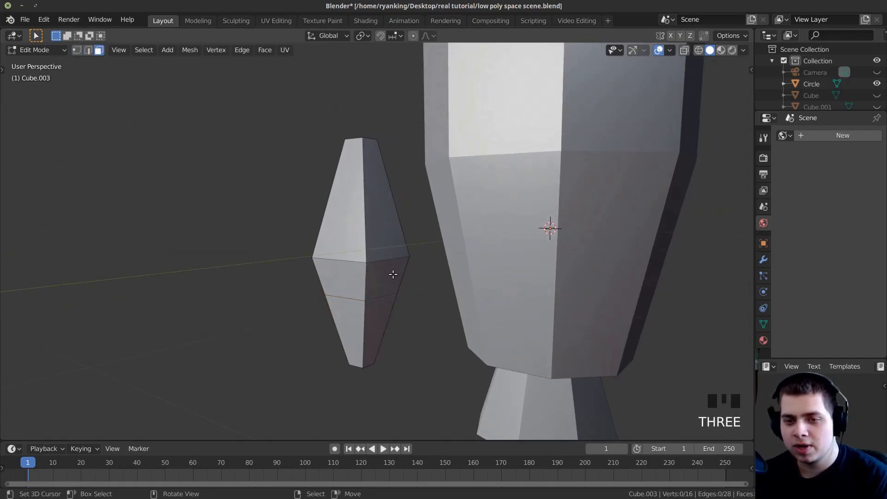
right_click(396, 266)
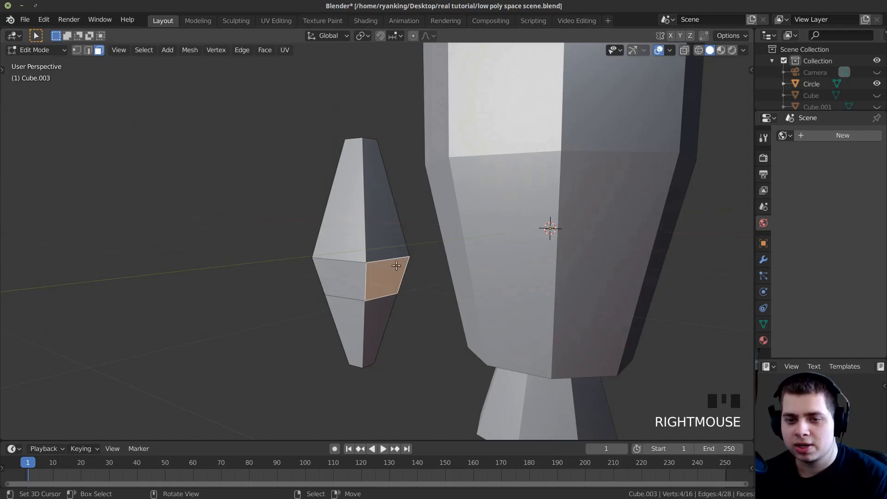
key("i")
left_click(526, 289)
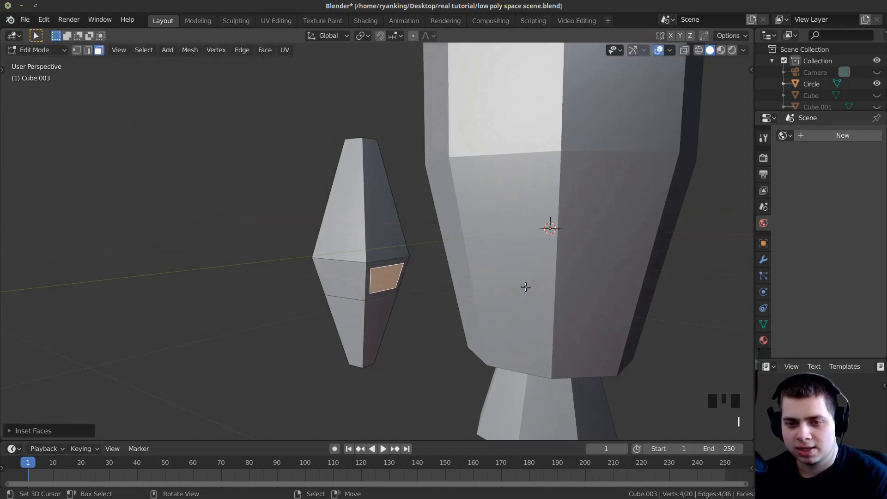
Scale the inset face along Y and extrude it into the rocket's lower hull as a connecting strut.
mouse_move(525, 284)
middle_mouse_down()
mouse_move(501, 287)
mouse_move(512, 293)
middle_mouse_up()
key("s")
key("y")
left_click(500, 285)
key("e")
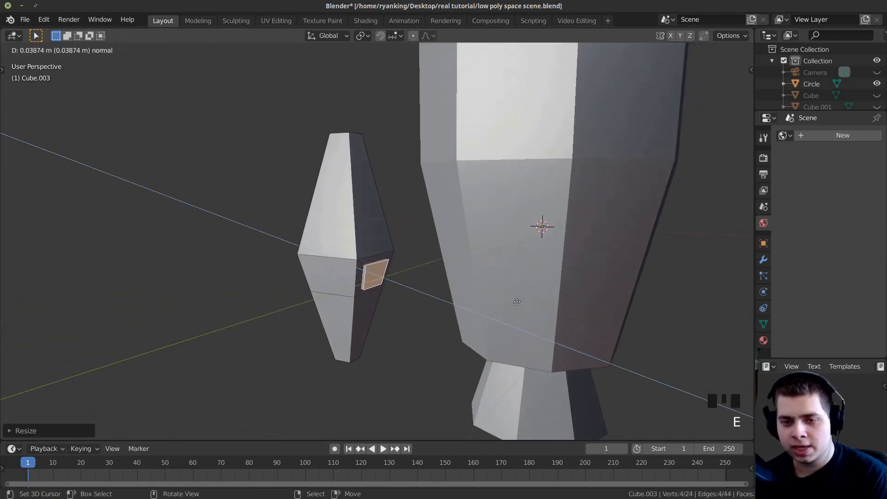
left_click(610, 339)
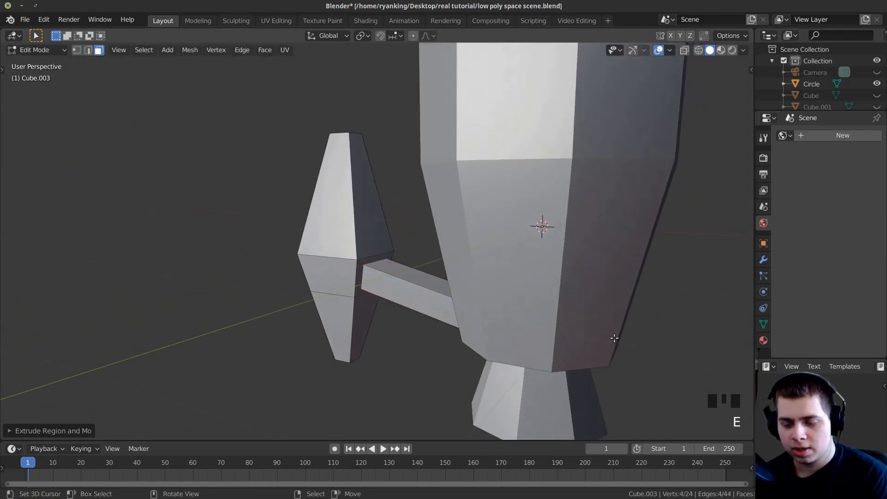
Rotate and raise the strut's end face in the front wireframe view so the strut slopes slightly upward into the hull.
key("KP_1")
key("z")
key("r")
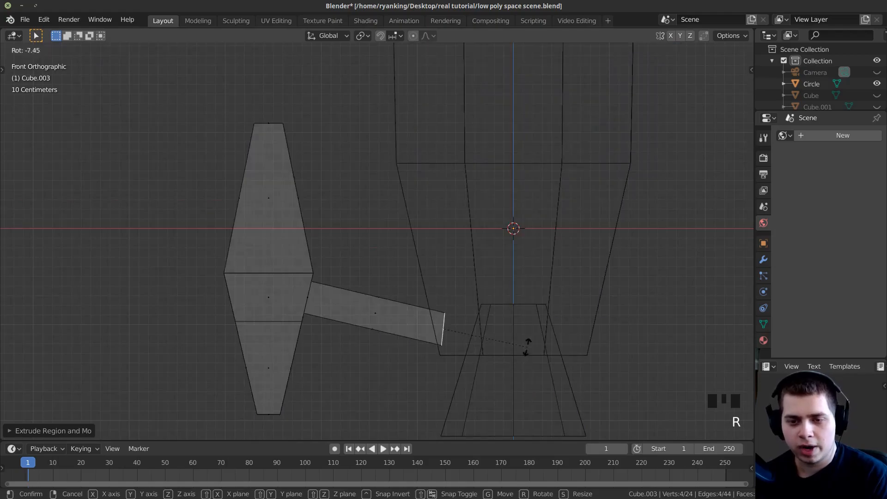
key("g")
left_click(520, 303)
key("r")
left_click(518, 278)
key("g")
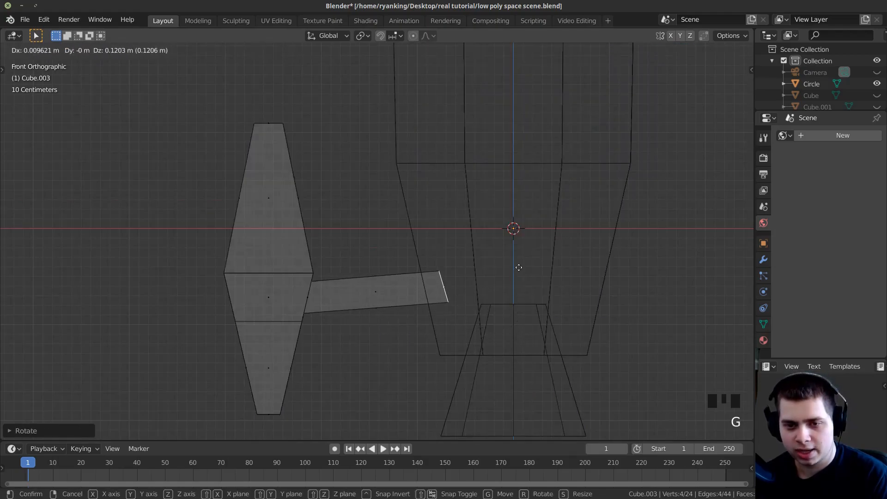
left_click(520, 266)
Select the whole fin mesh, tilt it so the strut rises toward the rocket, and move it closer to the hull.
scroll(491, 295, "down", 3)
mouse_move(492, 296)
middle_mouse_down("shift")
mouse_move(494, 285)
mouse_move(476, 304)
middle_mouse_up("shift")
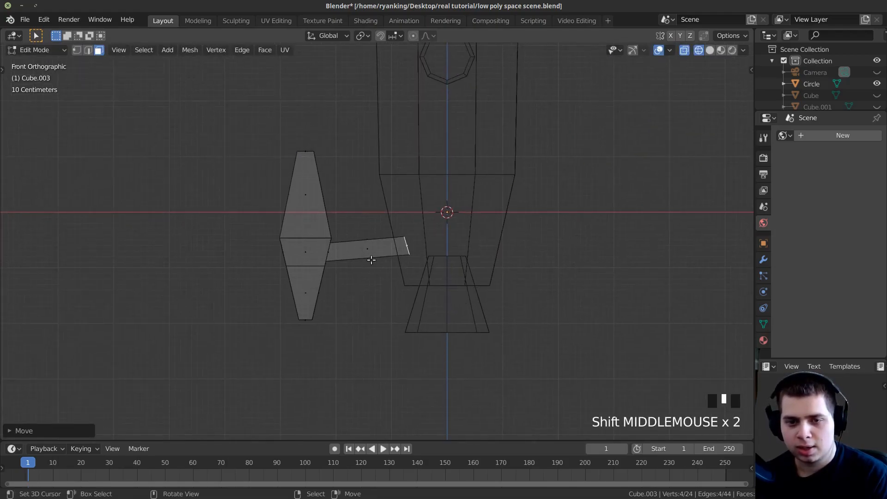
middle_click_drag(372, 260, 382, 268, "shift")
key("a")
key("a")
key("a")
key("r")
left_click(468, 266)
key("g")
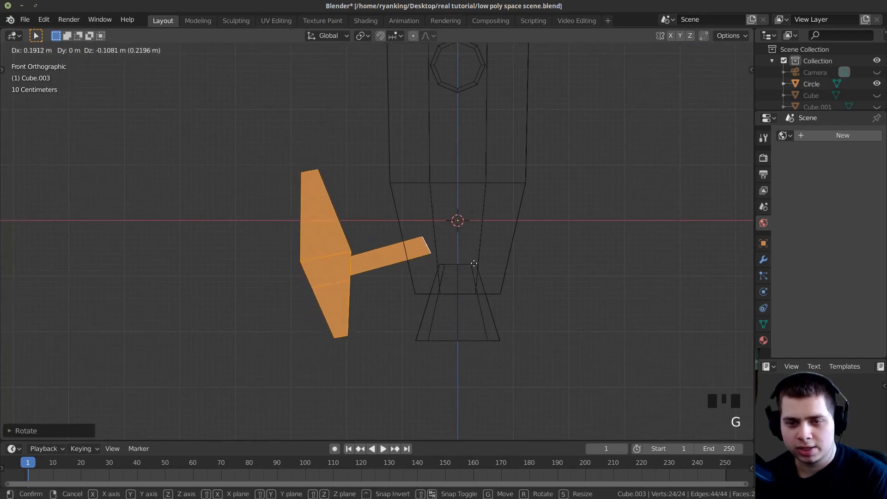
left_click(480, 263)
key("g")
left_click(501, 263)
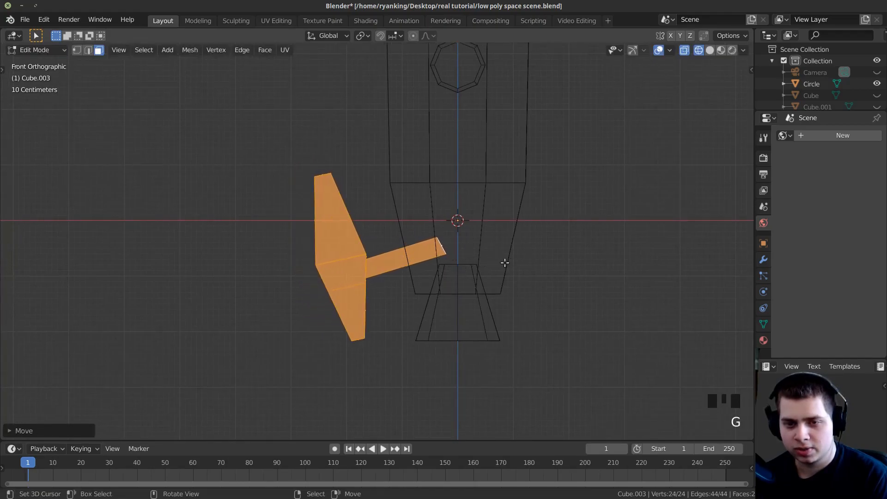
key("g")
left_click(516, 258)
Return to Object Mode in solid shading and examine the fin against the rocket from different angles.
key("z")
left_click(564, 260)
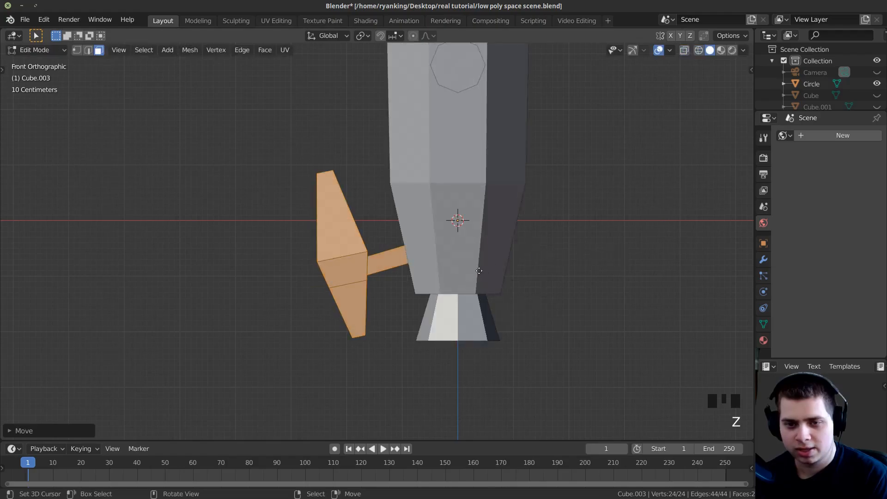
key("Tab")
middle_click_drag(468, 270, 449, 279)
scroll(411, 301, "down", 3)
middle_click_drag(411, 301, 367, 248)
right_click(367, 249)
Select the fin's middle section vertices in the front wireframe view and scale them to about 0.8.
key("KP_1")
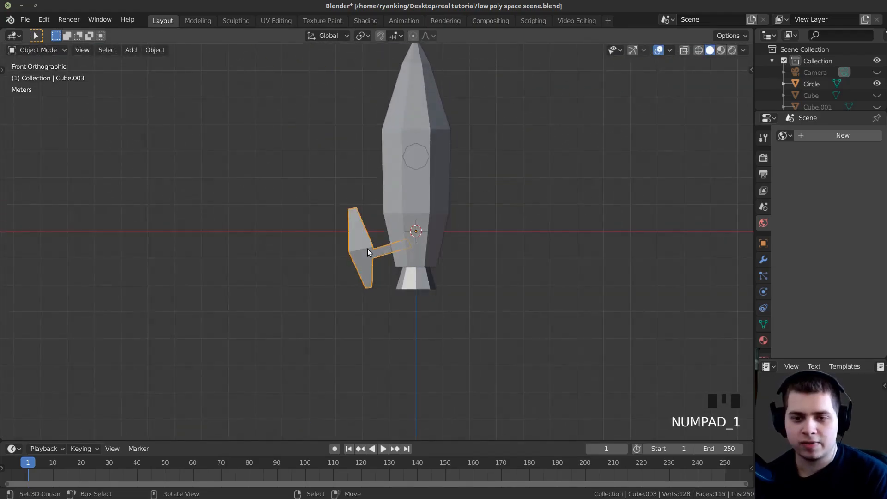
scroll(398, 260, "up", 5)
key("Tab")
middle_click_drag(411, 269, 416, 268, "shift")
key("z")
left_click(347, 271)
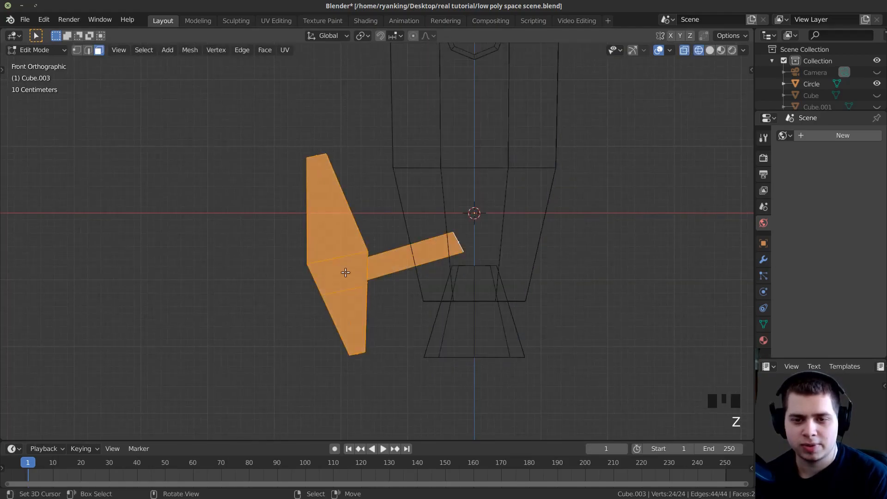
scroll(329, 277, "up", 1)
key("1")
key("alt+a")
middle_click_drag(296, 287, 303, 277, "shift")
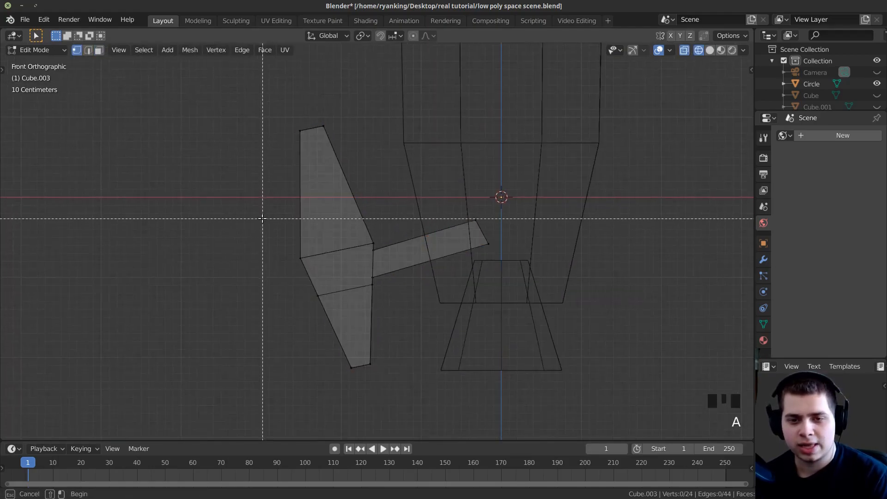
left_click_drag(265, 219, 393, 305)
key("s")
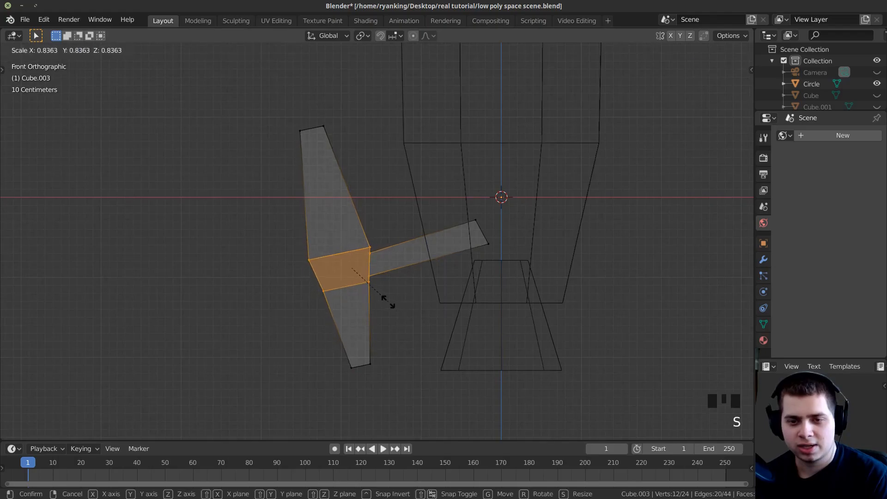
left_click(383, 301)
Select the edge loop just below the strut and scale it to about 1.06.
key("a")
key("b")
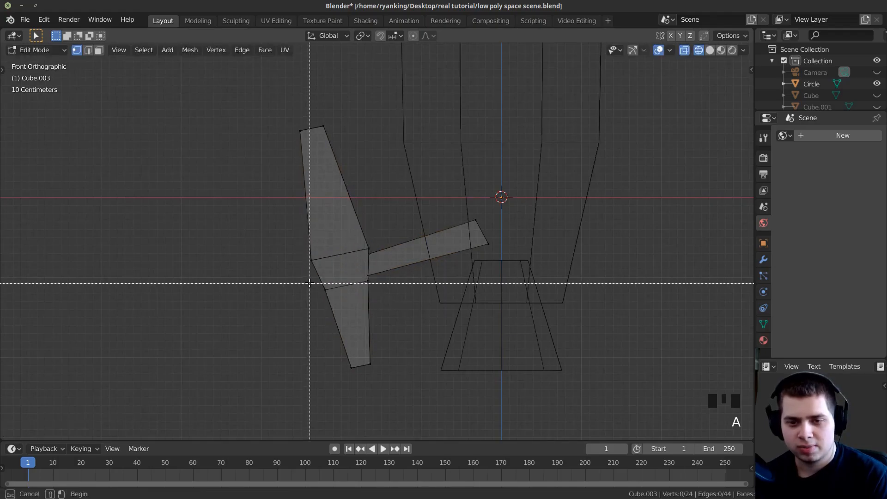
left_click_drag(309, 284, 345, 304)
key("b")
left_click_drag(361, 272, 376, 286)
key("s")
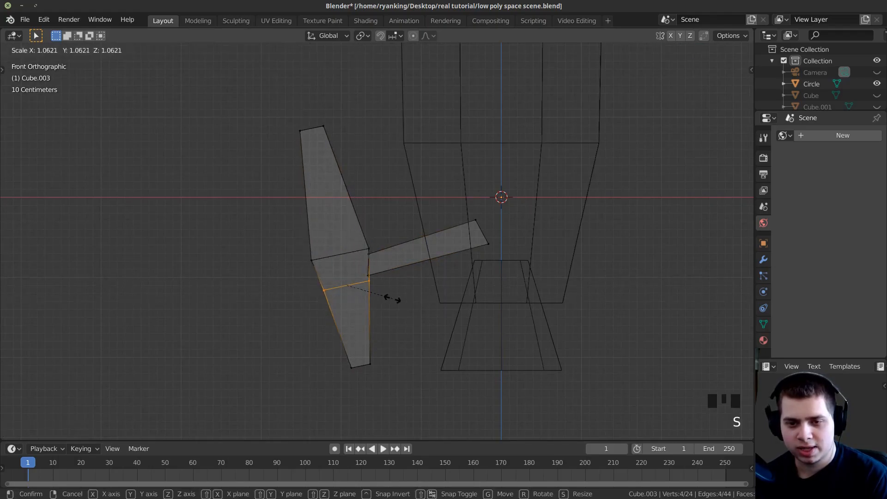
left_click(392, 298)
Leave Edit Mode and add a Mirror modifier on the X axis to the fin to duplicate it across the rocket.
key("Tab")
middle_click_drag(356, 315, 317, 273)
right_click(330, 256)
scroll(430, 254, "down", 3, "shift")
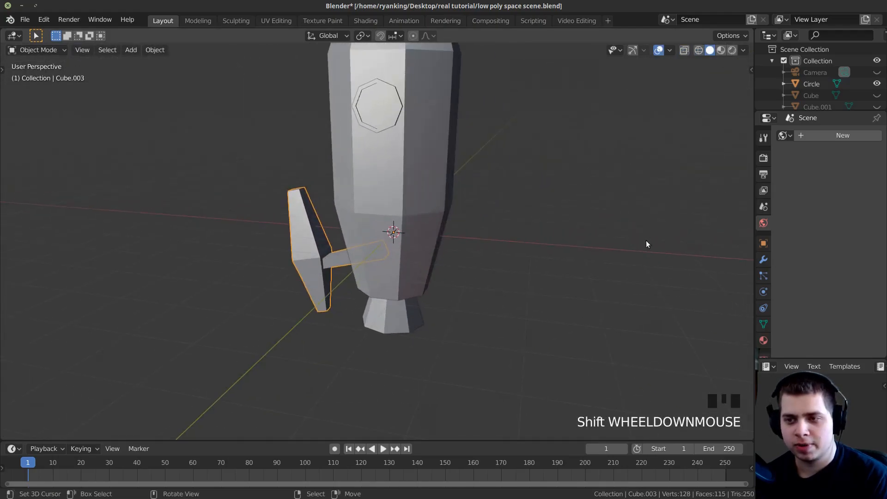
left_click(764, 261)
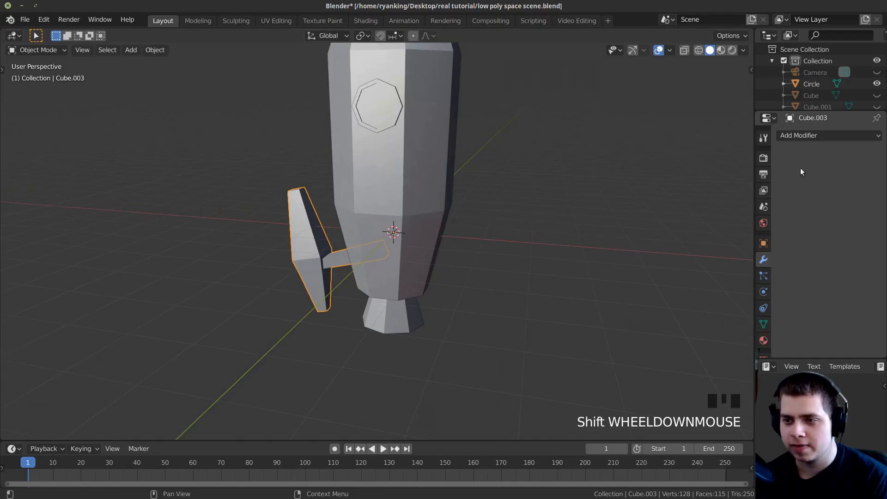
left_click(800, 139)
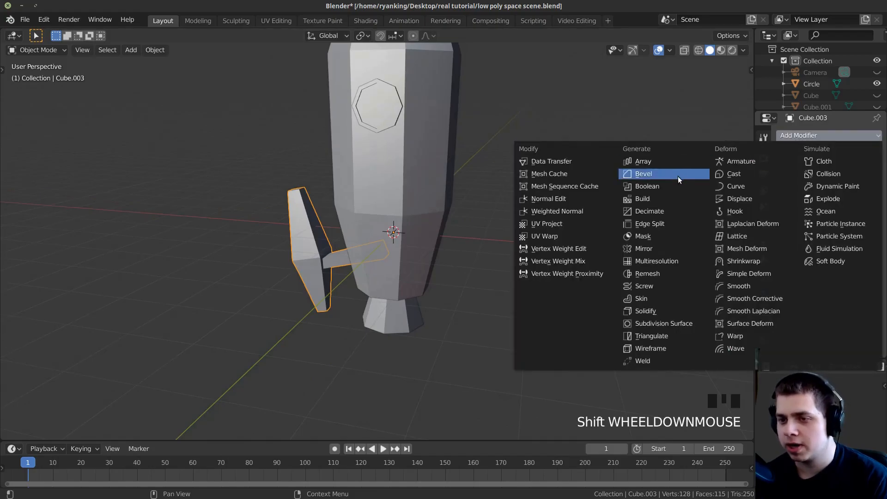
left_click(657, 247)
middle_click_drag(557, 233, 430, 217)
scroll(430, 217, "up", 5)
middle_click_drag(430, 218, 370, 235)
middle_click_drag(369, 235, 378, 236, "shift")
scroll(386, 212, "down", 2, "shift")
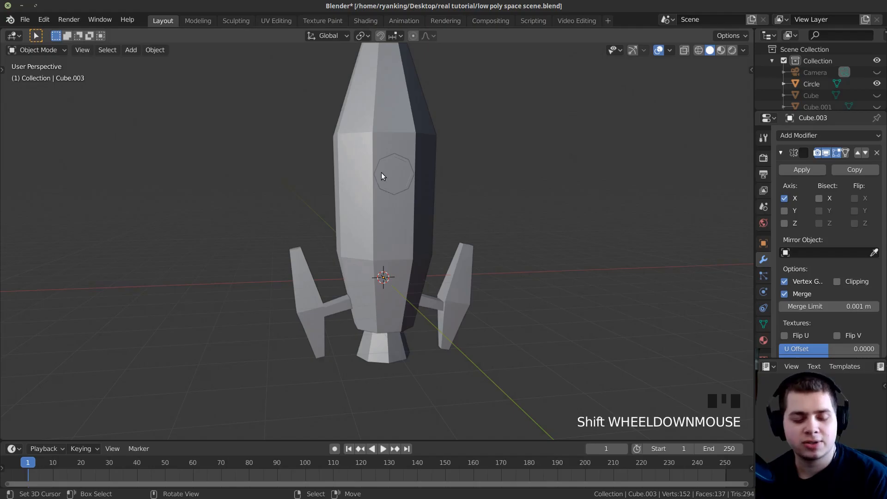
Switch the viewport to Material Preview shading and create a new material named Rocket Blue on the fins.
key("z")
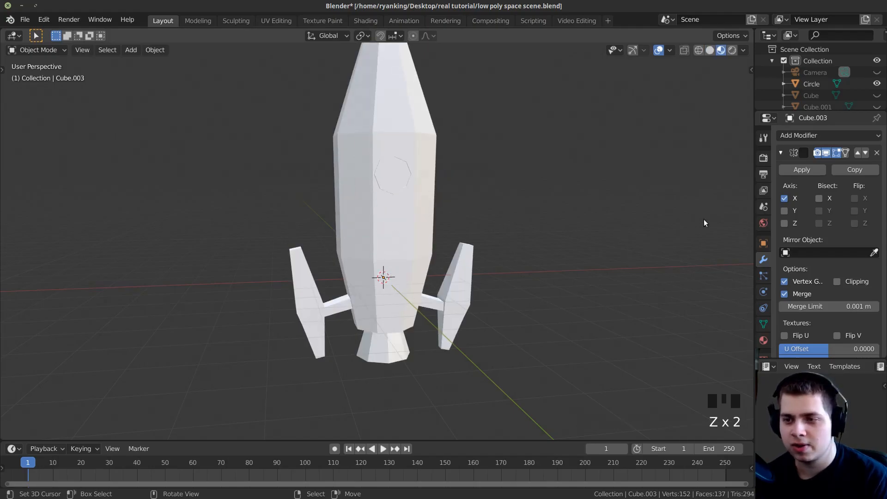
left_click(763, 341)
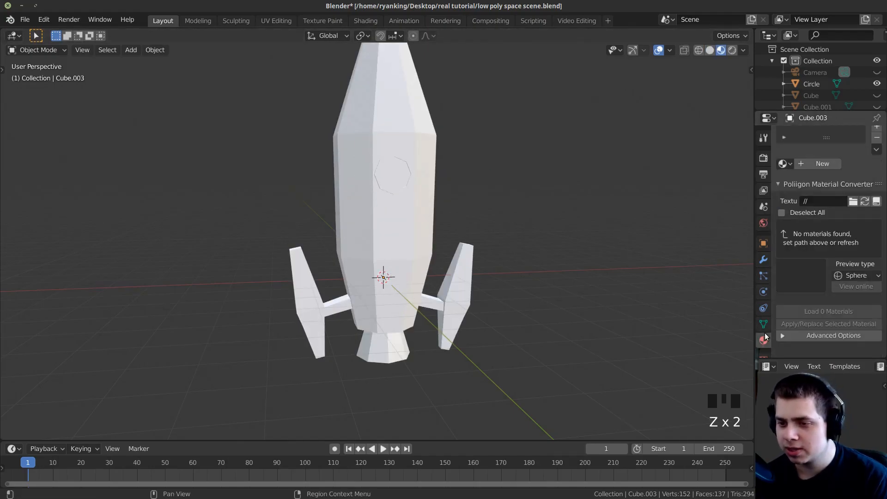
left_click(783, 197)
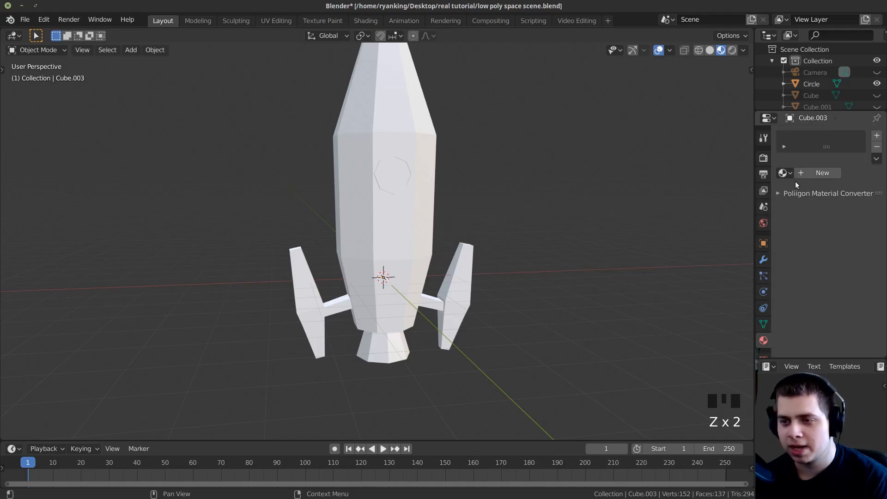
left_click(814, 174)
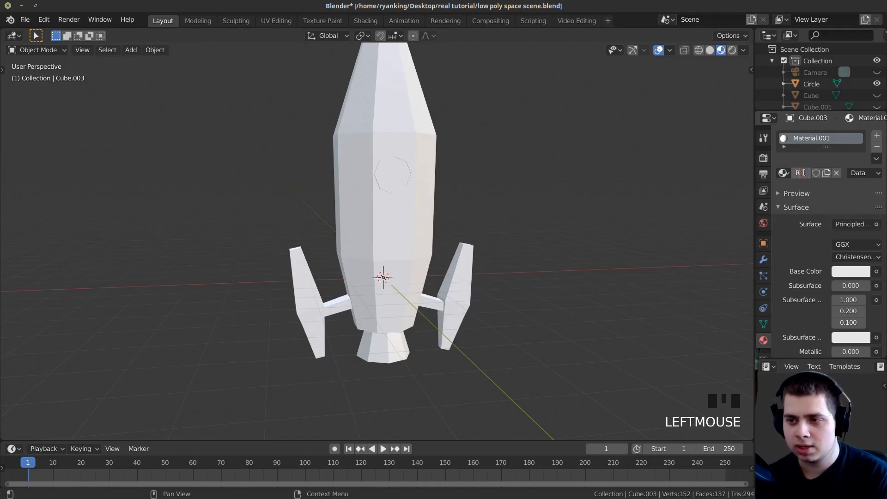
Set the Rocket Blue material's base color to a saturated blue and its Metallic value to 1.000.
scroll(803, 172, "down", 2)
left_click(851, 235)
left_click(836, 89)
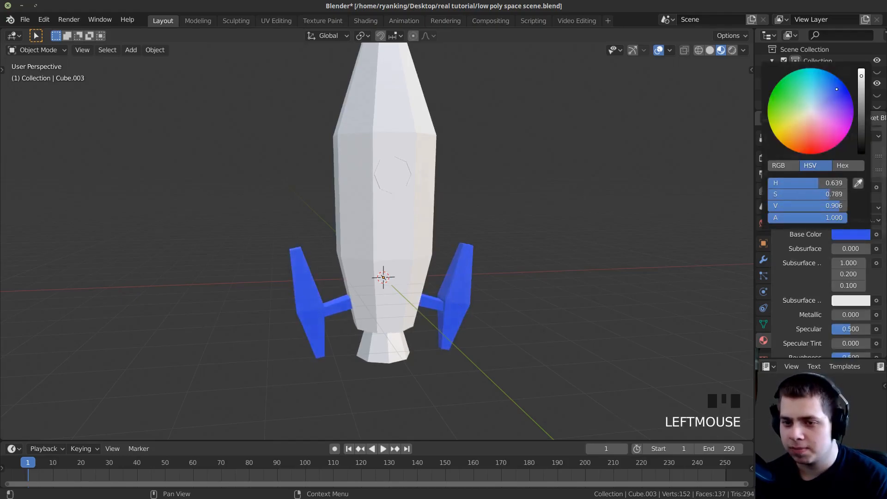
left_click_drag(842, 319, 870, 315)
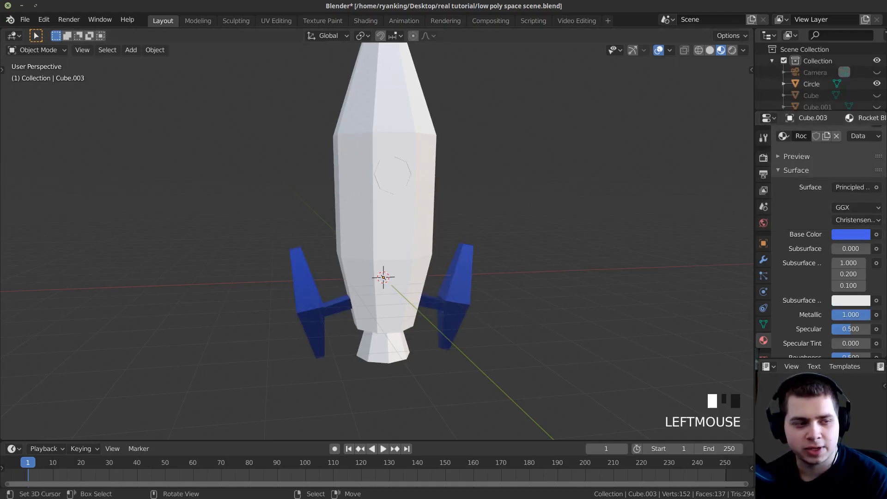
Select the rocket body and give it the existing Rocket Blue material.
middle_click_drag(323, 127, 384, 137)
scroll(373, 132, "down", 1)
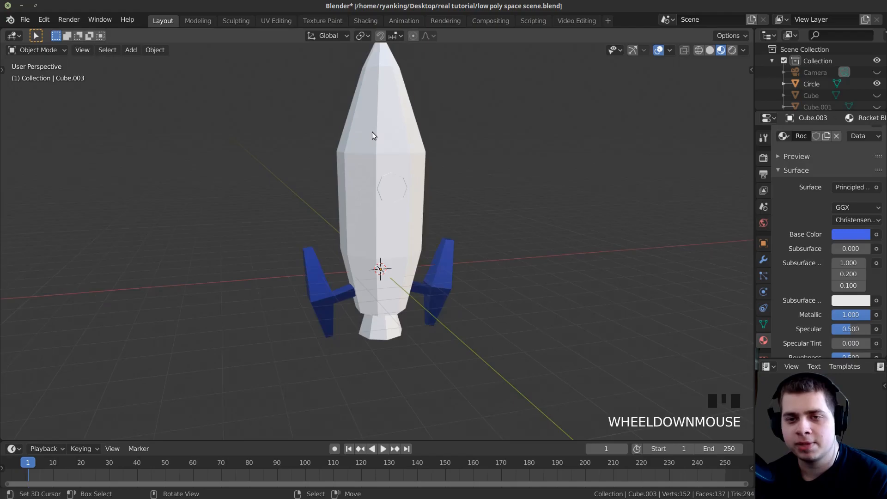
right_click(372, 132)
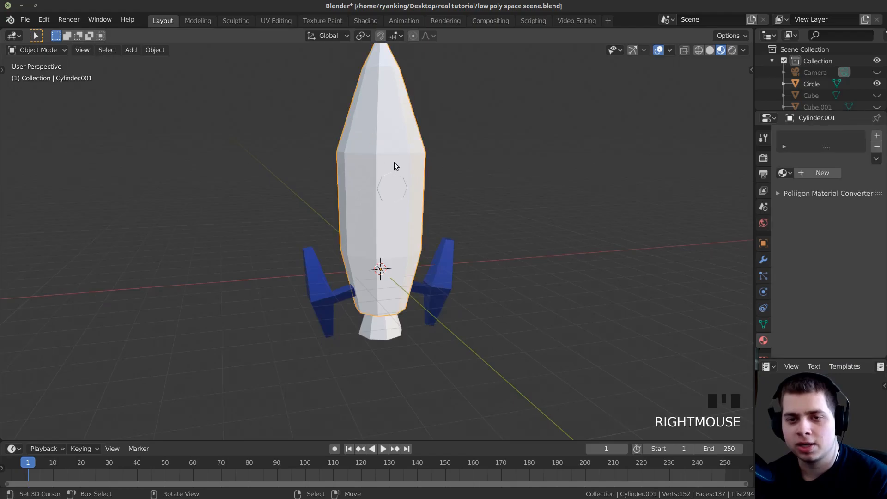
left_click(783, 173)
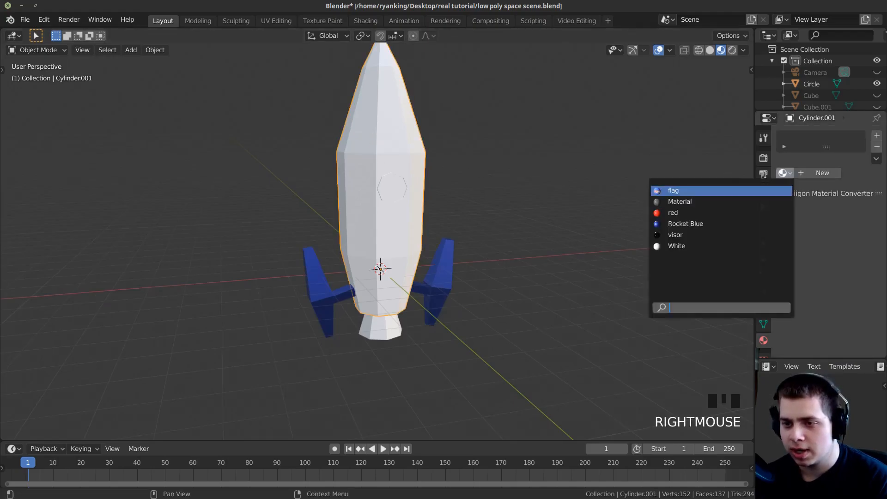
left_click(686, 223)
middle_click_drag(492, 199, 452, 160)
scroll(390, 279, "down", 1)
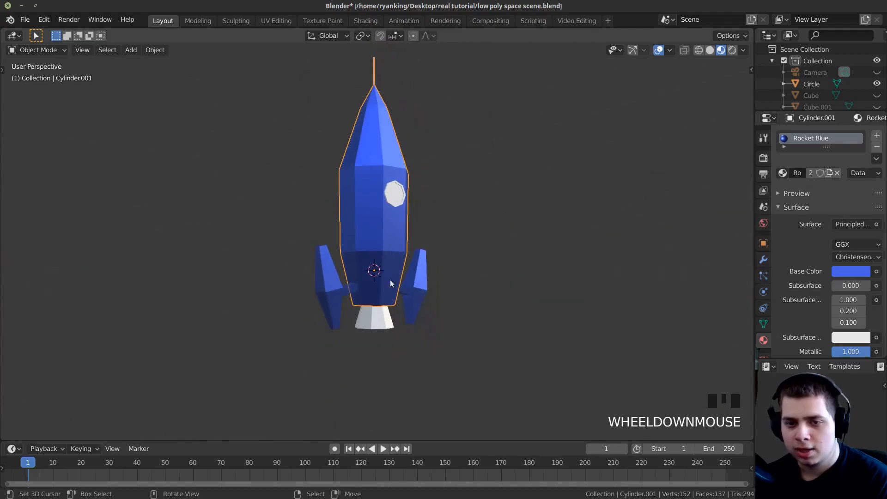
Give the engine nozzle a new material with a dark grey base color of about 0.305 value.
middle_click_drag(390, 280, 345, 324)
right_click(384, 323)
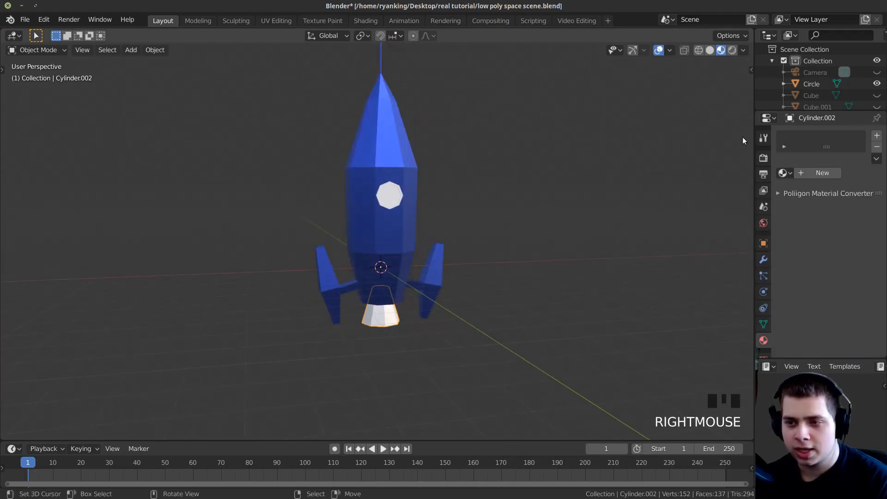
left_click(825, 172)
left_click(847, 272)
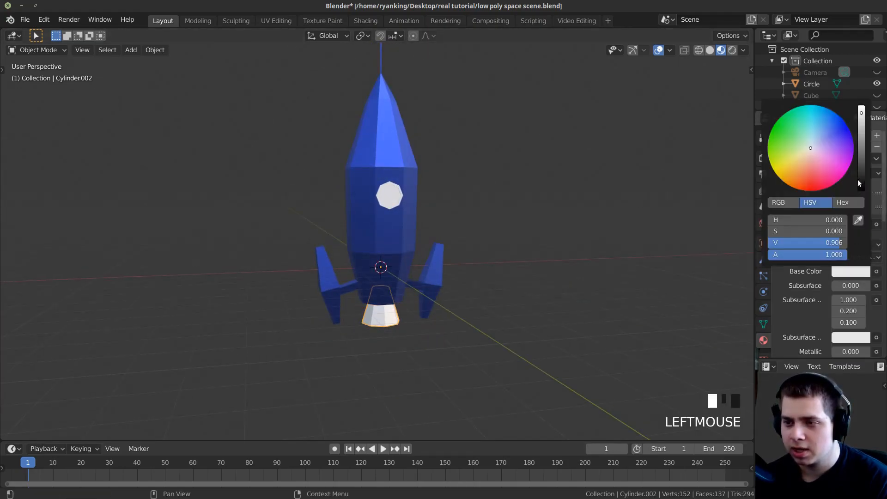
left_click(861, 170)
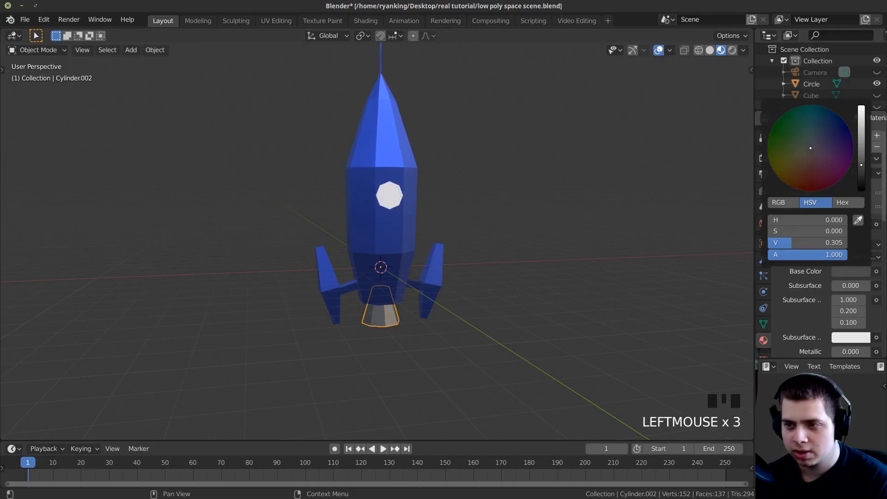
middle_click_drag(449, 263, 378, 232)
scroll(378, 233, "down", 3)
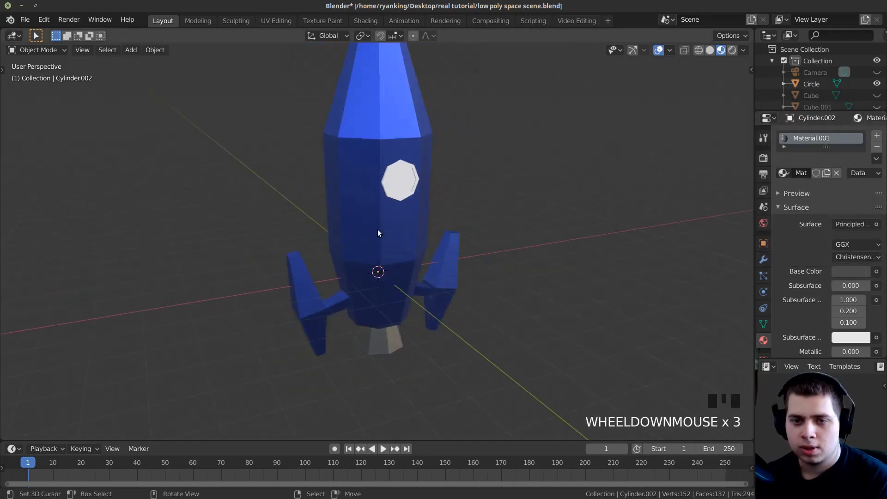
scroll(346, 166, "down", 2)
middle_click_drag(346, 165, 365, 173)
scroll(365, 172, "up", 2)
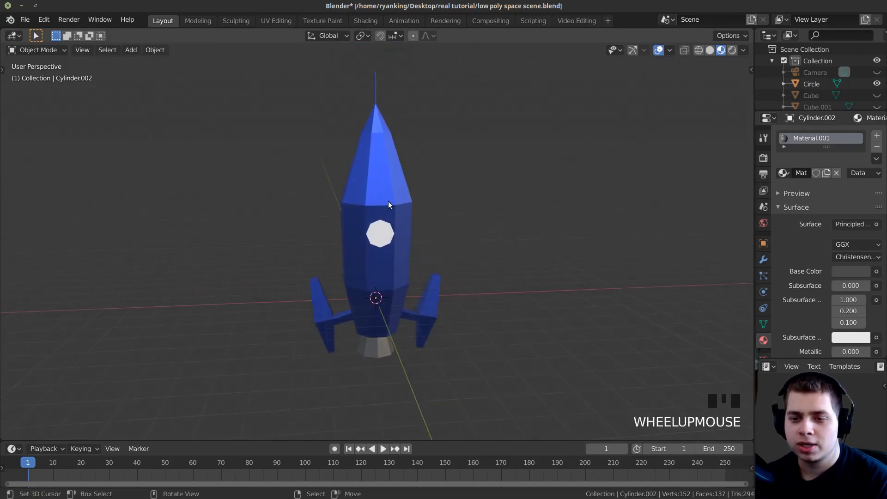
Add a horizontal loop cut around the rocket body's nose cone, about midway between its existing edge loops.
middle_click_drag(388, 201, 409, 241, "shift")
right_click(394, 205)
key("Tab")
scroll(409, 241, "up", 2)
key("ctrl+r")
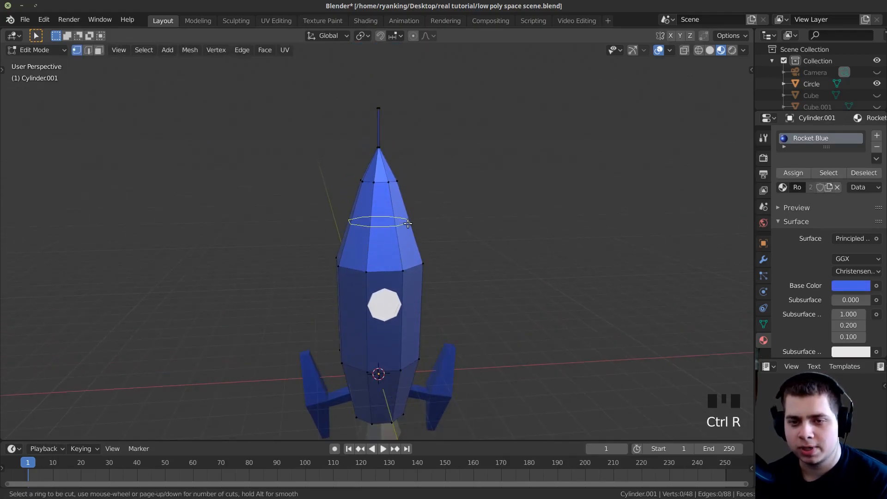
left_click(406, 225)
left_click(405, 229)
Select the ring of faces above the new nose cut and create a second body material named Rcoket Orange.
middle_click_drag(416, 229, 383, 233)
scroll(384, 233, "up", 3)
key("3")
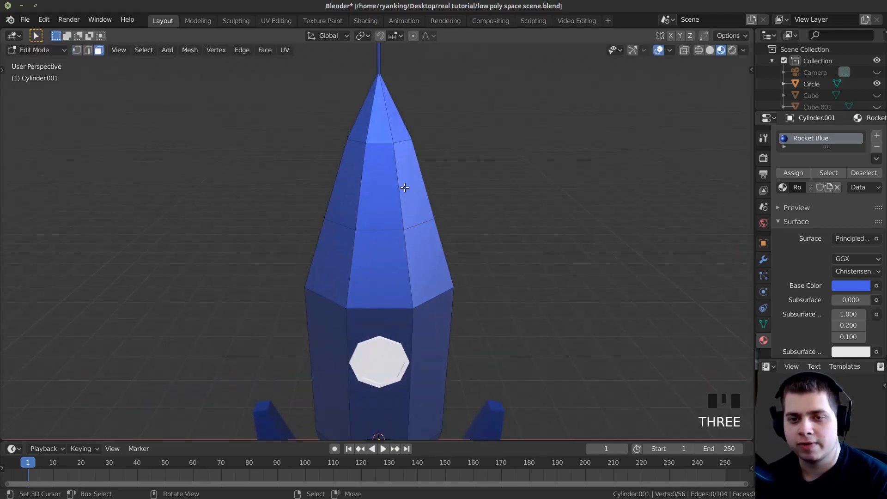
right_click(403, 185, "alt")
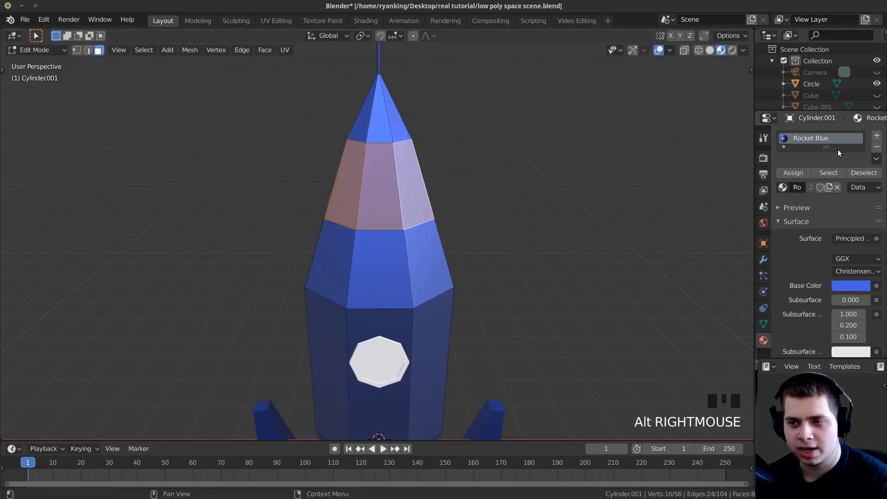
left_click(877, 136)
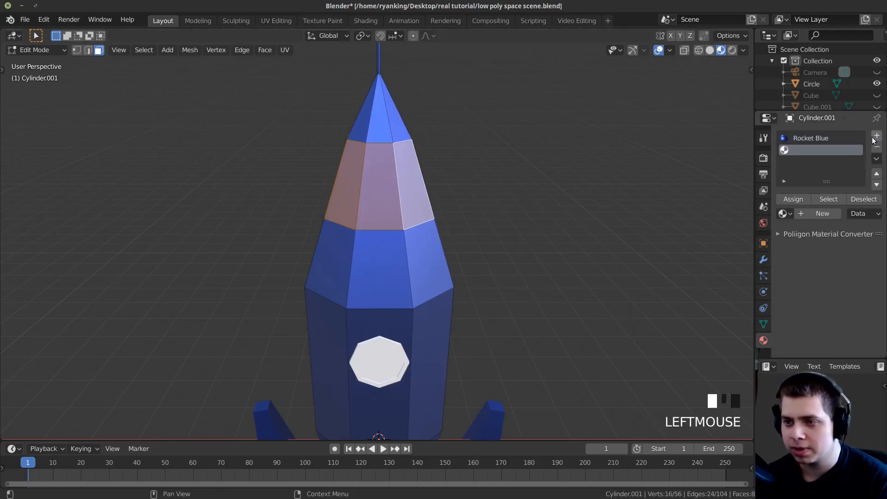
left_click(814, 210)
double_click(802, 213)
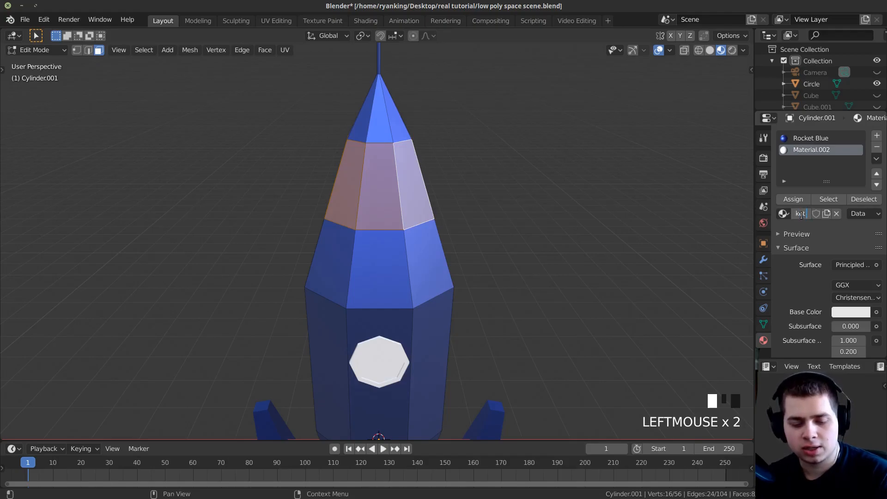
type("Rcoket Orang")
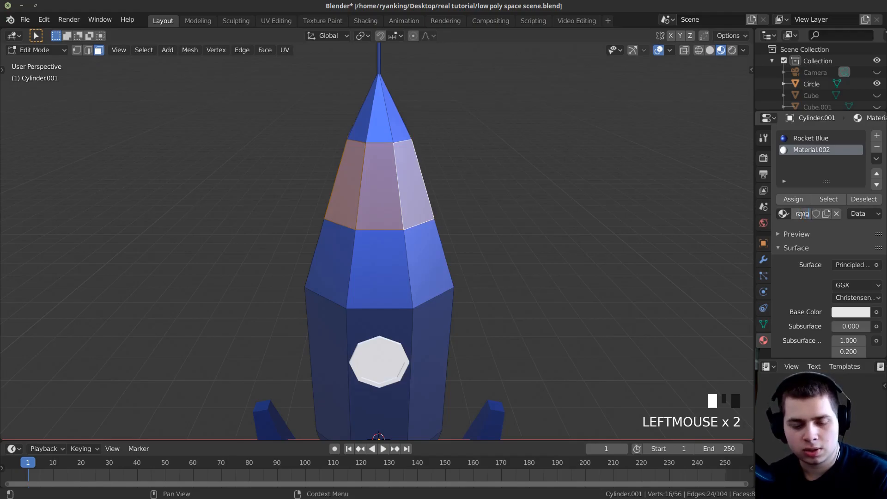
type("e")
key("Return")
Set the new material's base color to orange, assign it to the selected nose ring, and raise its Metallic value.
middle_click_drag(555, 206, 606, 210)
left_click(838, 312)
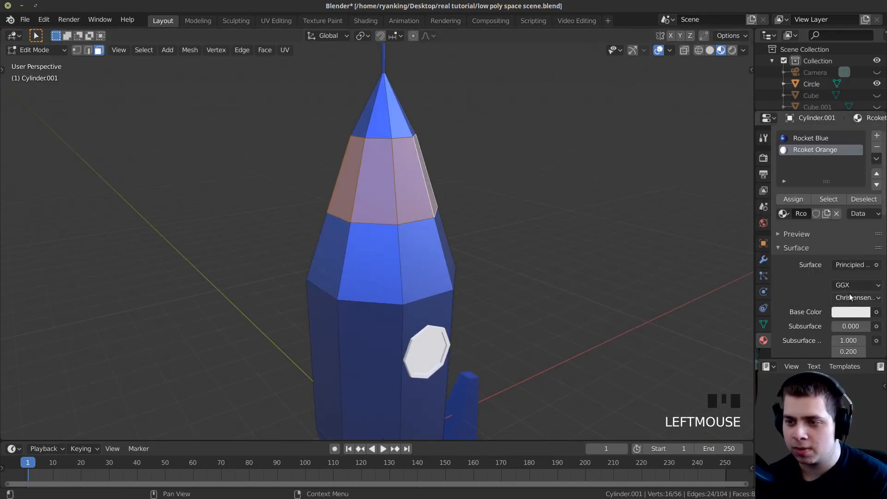
left_click(851, 312)
left_click(805, 222)
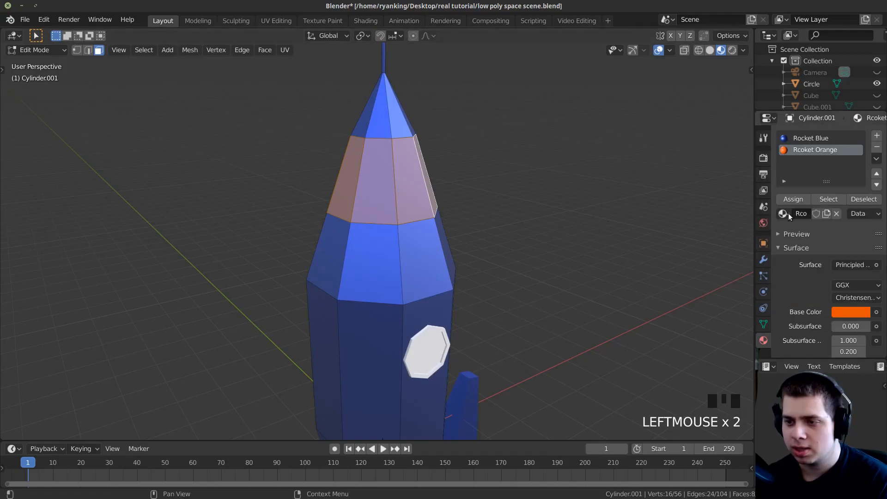
left_click(793, 200)
scroll(806, 299, "down", 6)
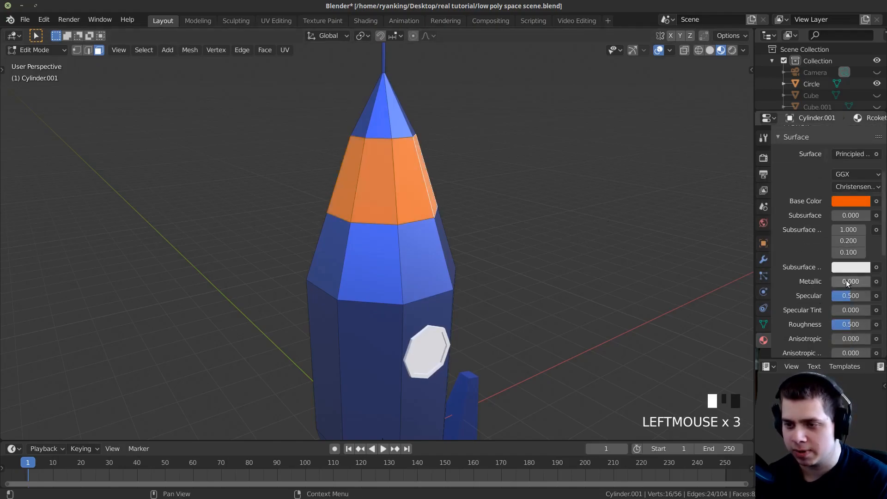
left_click_drag(847, 281, 871, 281)
Add a loop cut across the fin's lower section below the strut, with an edge slide of about 0.4.
middle_click_drag(463, 240, 359, 307)
key("Tab")
scroll(320, 300, "up", 2)
scroll(362, 290, "down", 1)
scroll(362, 291, "up", 2)
scroll(349, 306, "up", 1)
left_click(357, 281)
key("Tab")
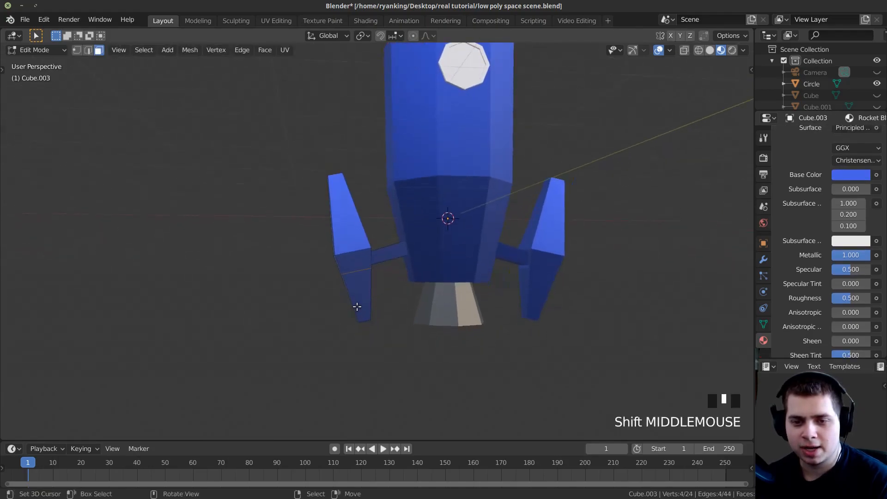
scroll(364, 327, "up", 3)
key("ctrl+r")
left_click(369, 339)
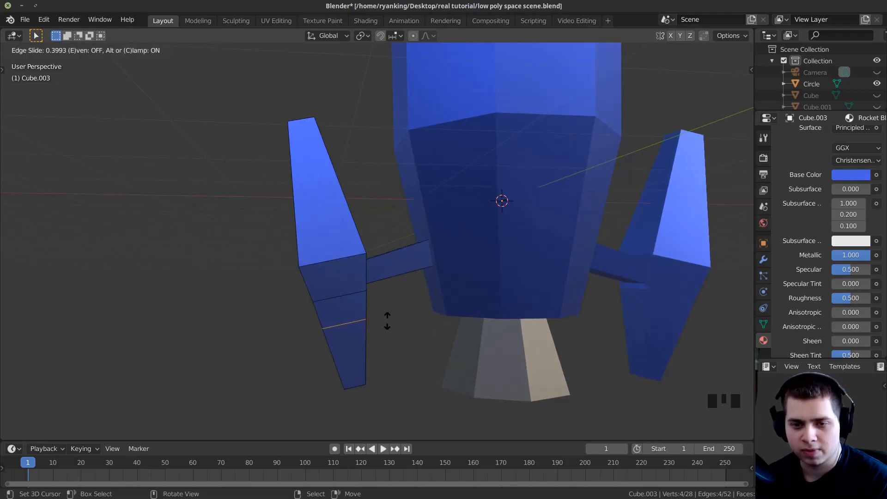
left_click(388, 321)
Assign the existing orange material to the face ring between the fin's two lower edge loops and rename it Rocket Orange.
middle_click_drag(387, 318, 341, 331)
right_click(341, 331, "alt")
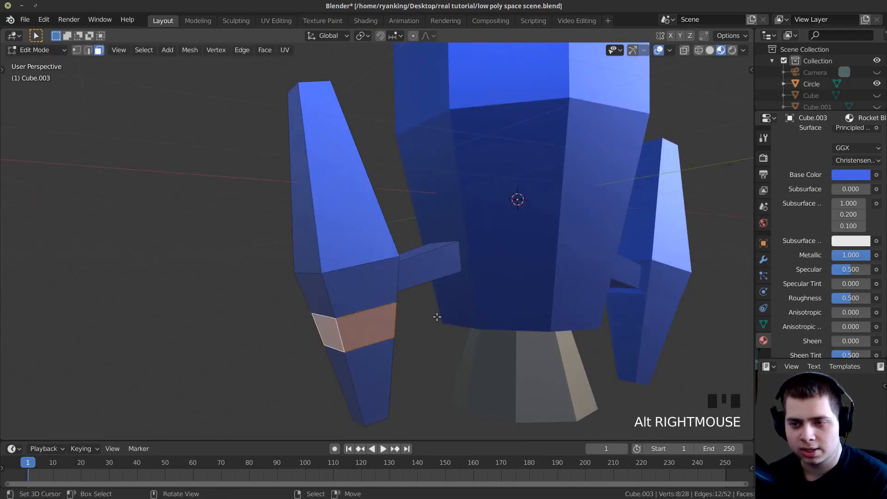
scroll(809, 180, "up", 6)
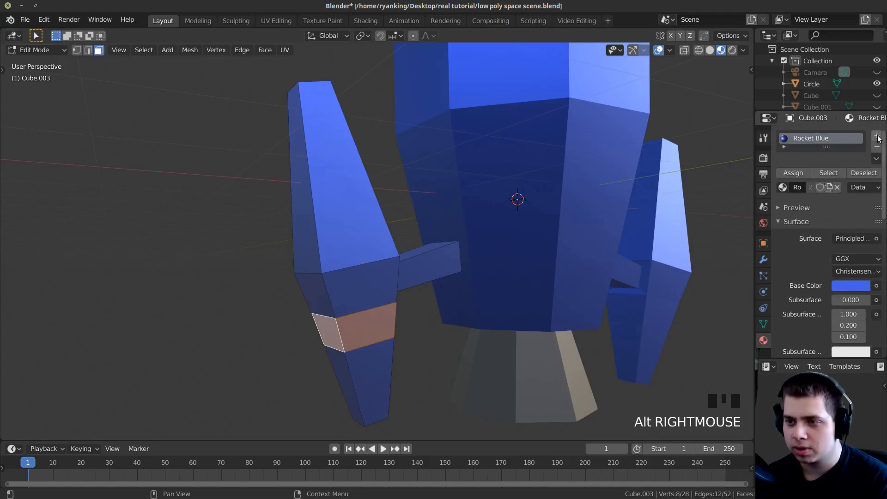
left_click(878, 137)
left_click(782, 213)
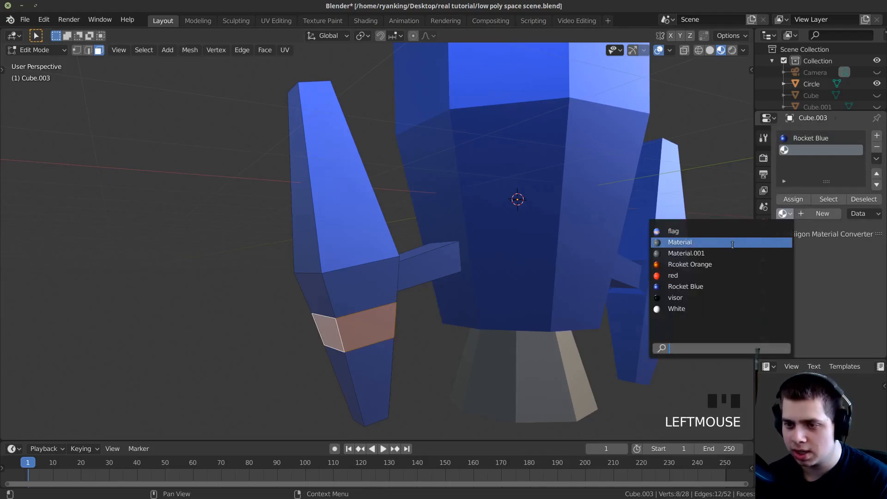
left_click(716, 267)
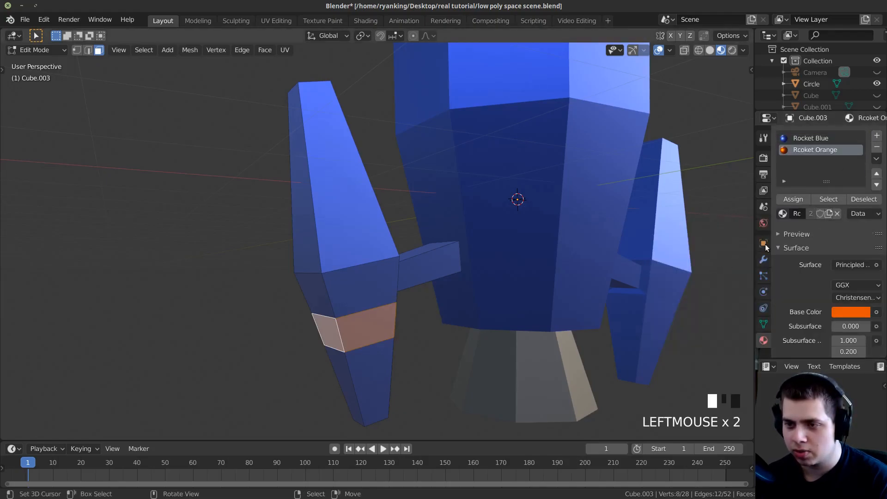
left_click(794, 200)
double_click(803, 152)
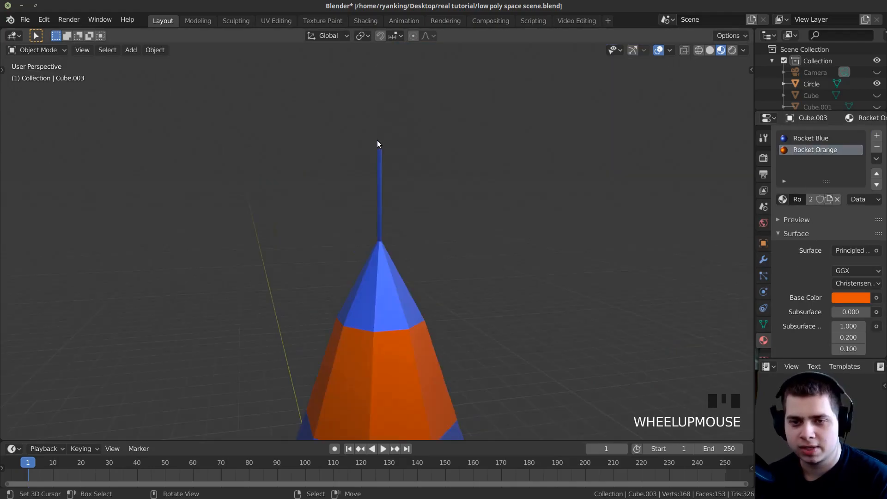
Select all faces of the thin antenna on top of the rocket body's nose.
scroll(376, 267, "up", 1)
right_click(387, 280)
key("Tab")
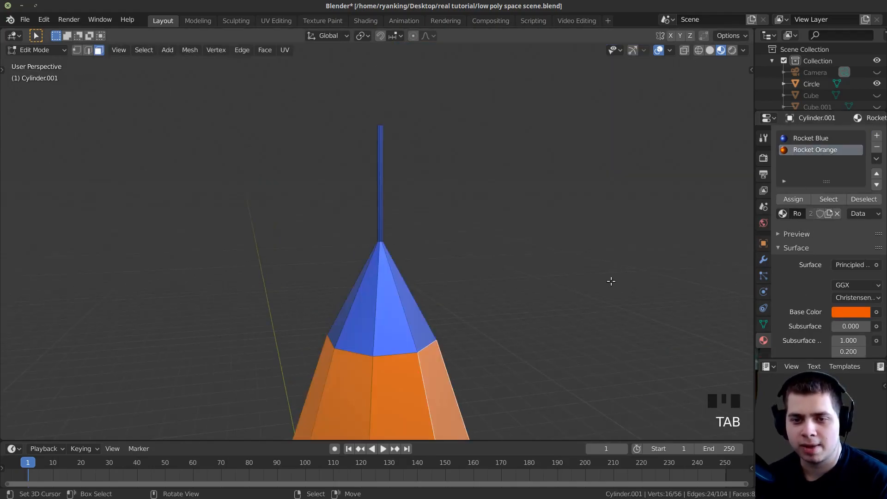
key("z")
key("alt+a")
key("b")
left_click_drag(344, 106, 421, 244)
key("z")
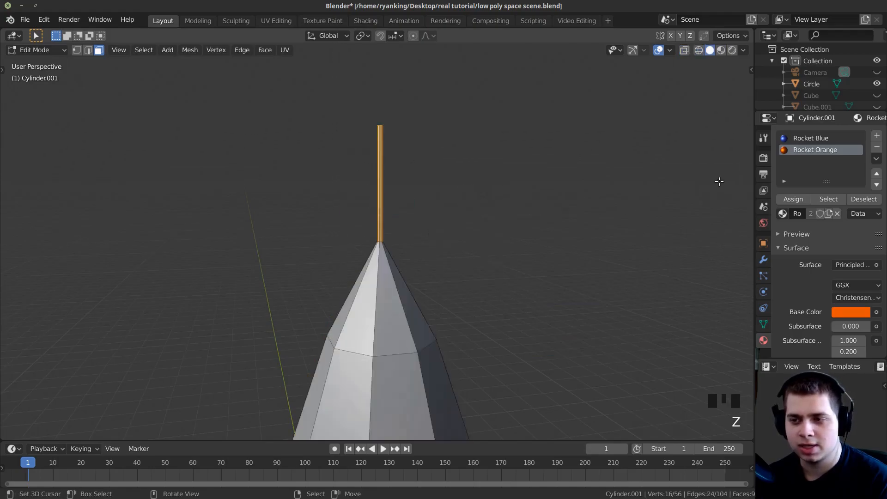
Add a third material slot with a new material to the body, make its base color dark grey and raise its Metallic value.
left_click(878, 136)
left_click(819, 214)
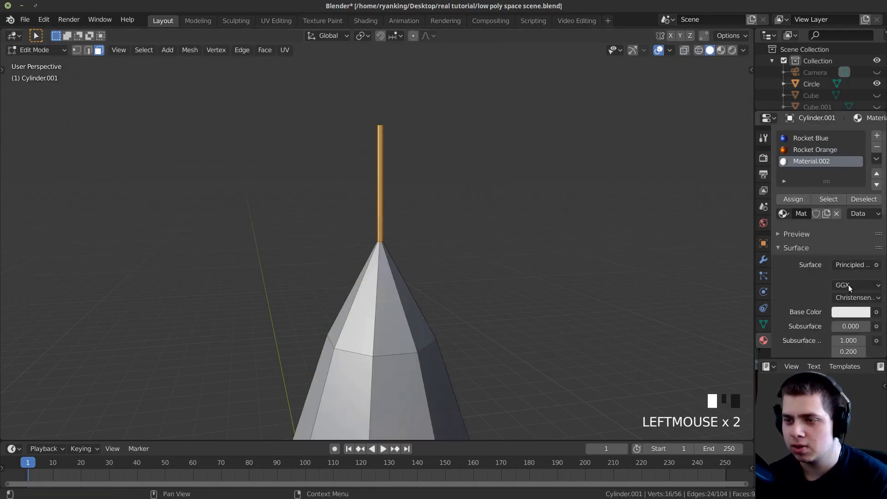
left_click(842, 316)
scroll(841, 309, "down", 15)
scroll(833, 315, "down", 3)
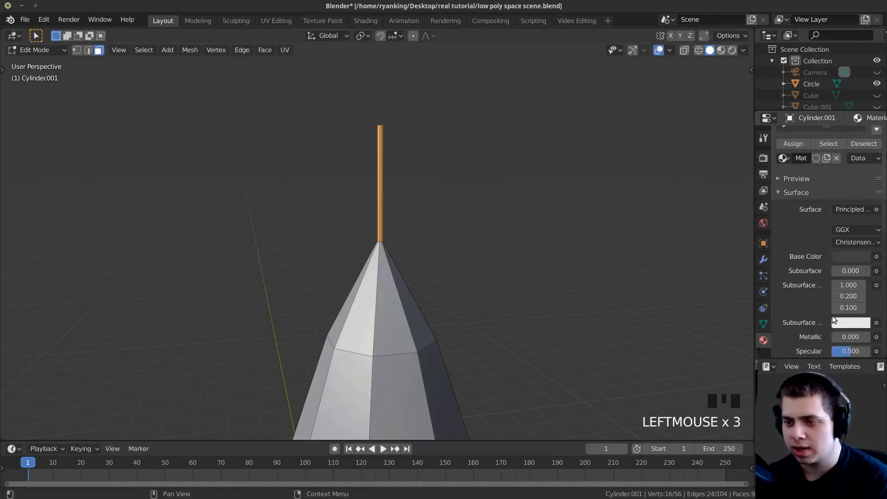
scroll(832, 316, "down", 3)
left_click_drag(842, 301, 871, 302)
scroll(806, 255, "up", 7)
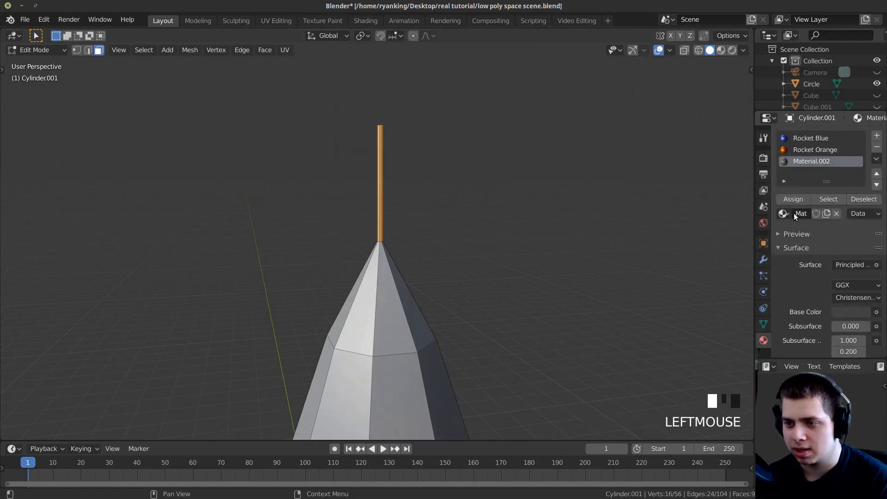
Assign the new dark grey material to the selected antenna faces and return to the material preview in Object Mode.
left_click(792, 201)
key("Tab")
key("z")
left_click(392, 287)
middle_click_drag(400, 301, 438, 291, "shift")
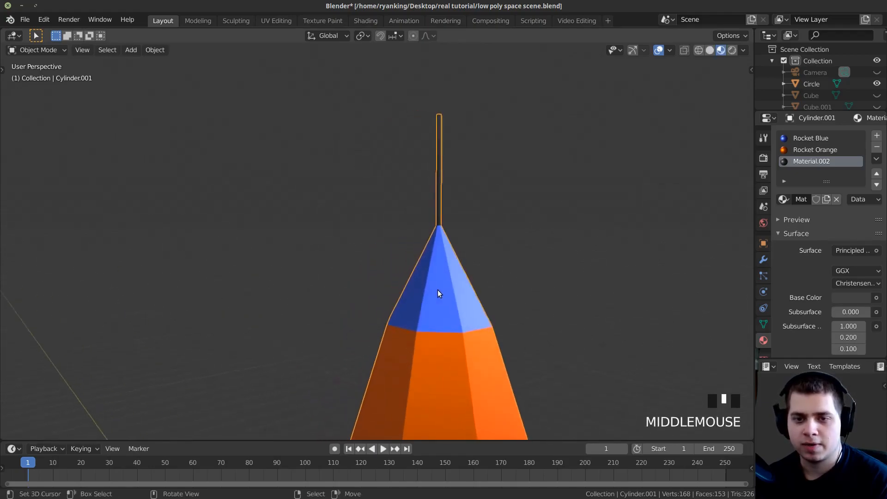
Give the round window object the existing Rocket Orange material.
scroll(415, 214, "down", 4)
middle_click_drag(414, 215, 395, 258, "shift")
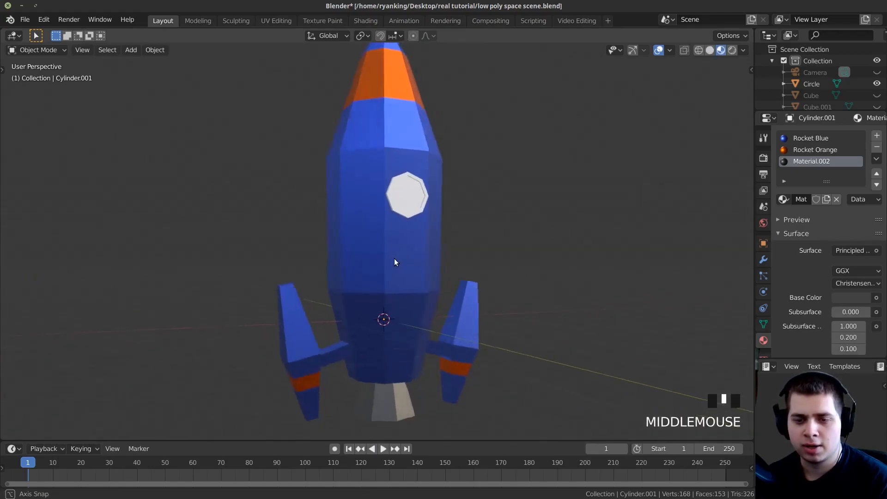
scroll(426, 228, "up", 3)
middle_click_drag(426, 228, 465, 237, "shift")
scroll(447, 232, "up", 1)
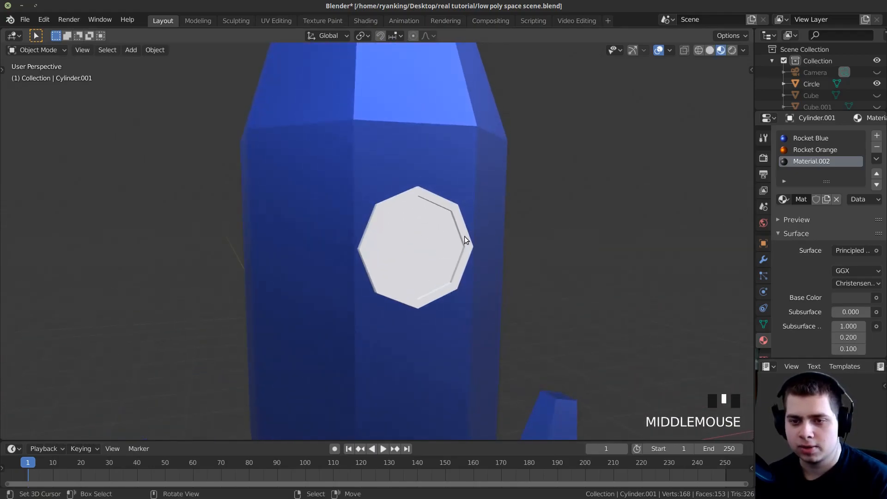
right_click(464, 237)
left_click(784, 173)
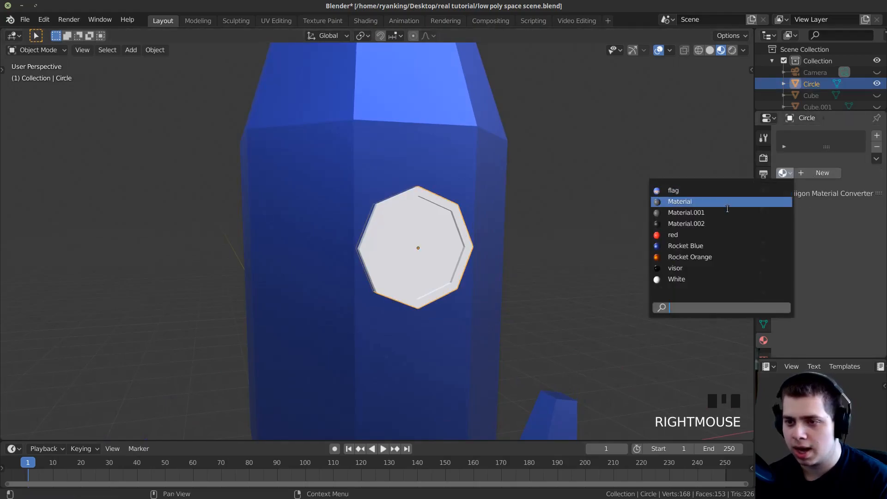
left_click(704, 257)
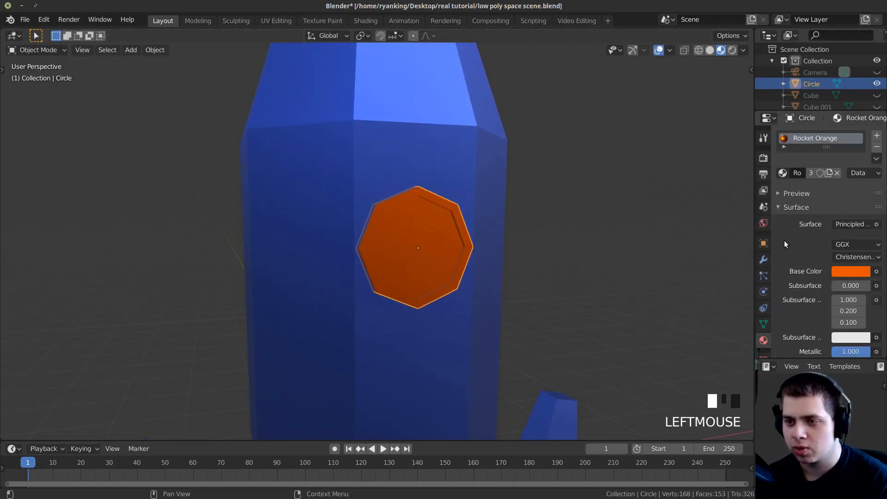
Select the window's inner glass face and add a second slot with a new material.
key("Tab")
middle_click_drag(490, 277, 476, 273)
scroll(463, 269, "up", 2)
right_click(421, 256)
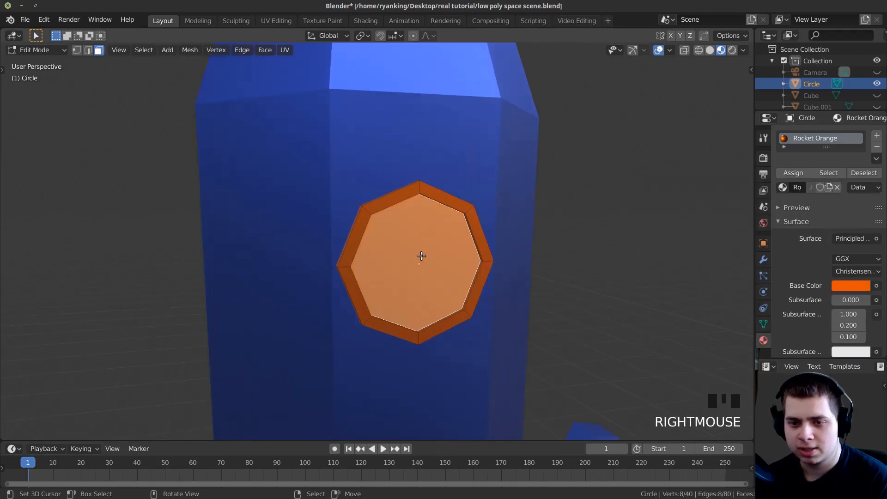
left_click(878, 136)
left_click(817, 215)
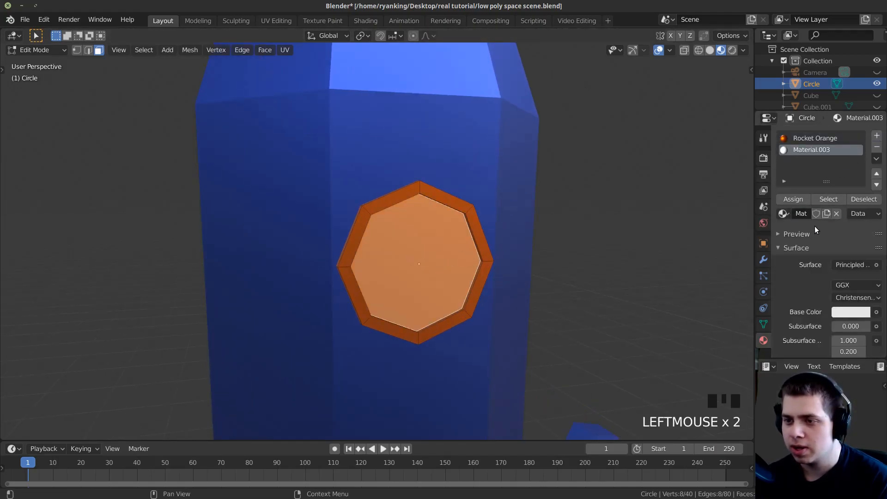
Set the glass material's base color to a very dark grey and its Metallic value to 1.000.
scroll(825, 245, "down", 2)
left_click(856, 275)
scroll(856, 273, "down", 12)
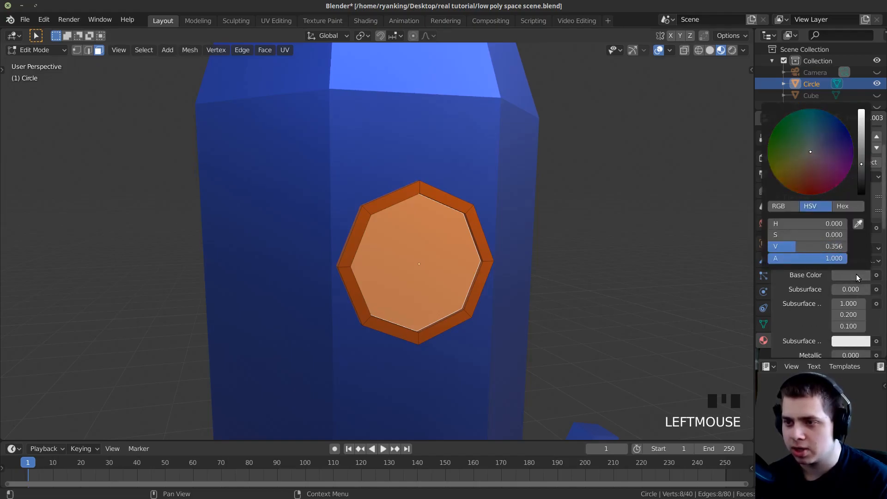
scroll(809, 319, "down", 4)
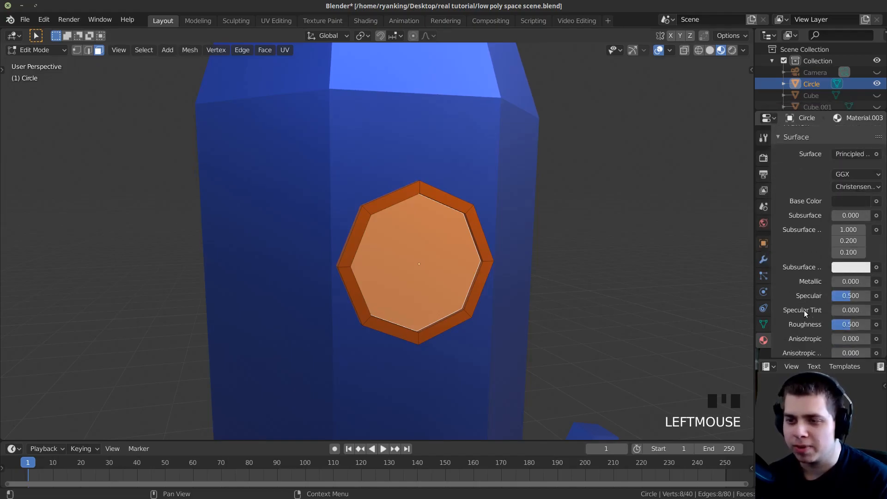
left_click_drag(842, 284, 878, 283)
Assign the dark glass material to the window's inner face, leaving the orange frame around it.
key("Tab")
scroll(425, 266, "down", 5)
scroll(794, 212, "up", 11)
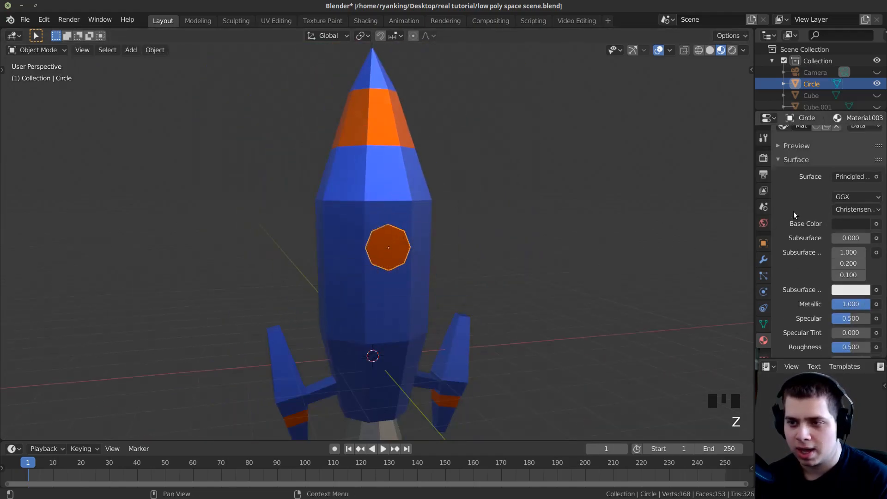
key("Tab")
left_click(785, 201)
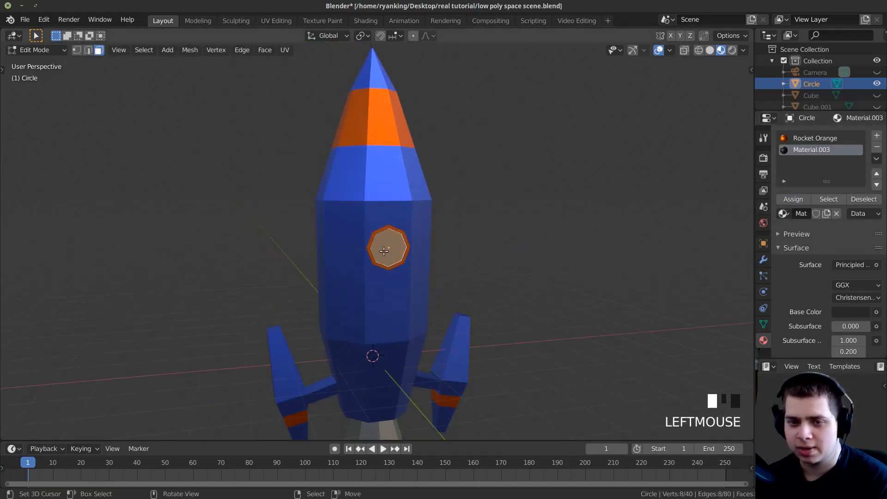
key("Tab")
scroll(430, 323, "down", 2)
middle_click_drag(439, 273, 364, 293)
scroll(351, 287, "down", 2)
middle_click_drag(450, 302, 396, 307)
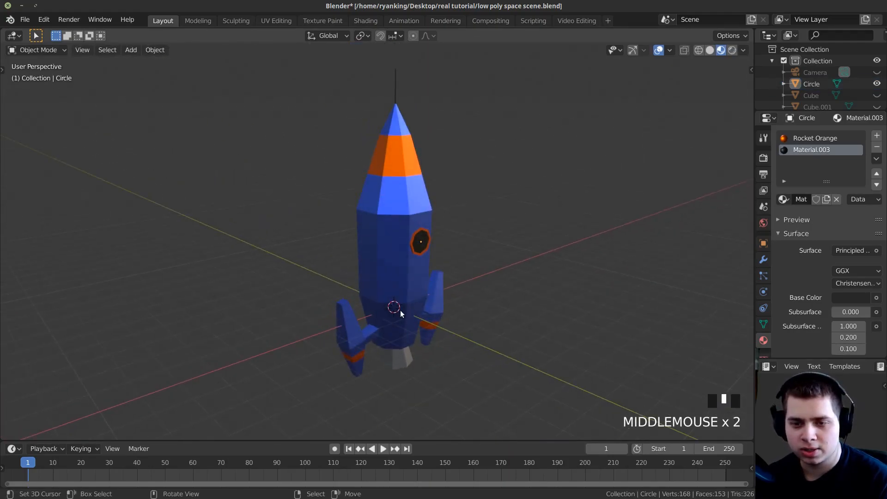
Duplicate the mirrored pair of fins in place.
scroll(421, 319, "up", 1)
middle_click_drag(453, 320, 437, 336)
right_click(434, 325)
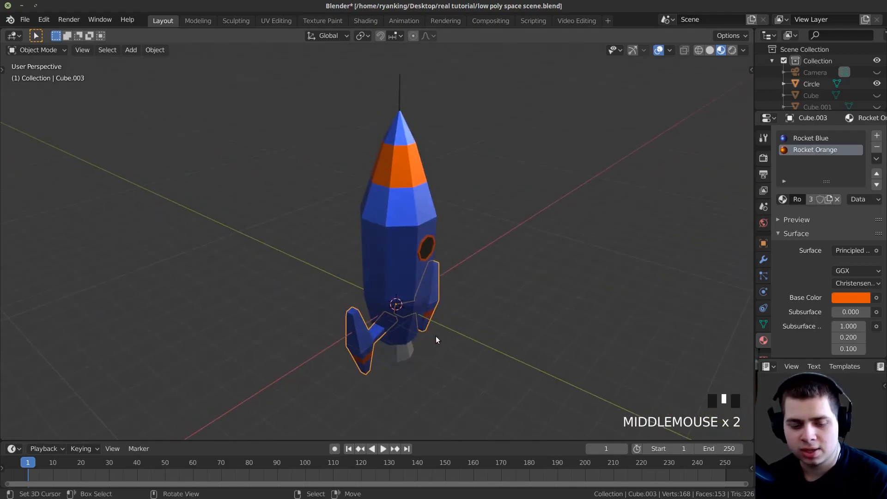
key("shift+d")
right_click(522, 333)
Rotate the duplicated fins 90° around the global Z axis.
scroll(478, 323, "up", 1)
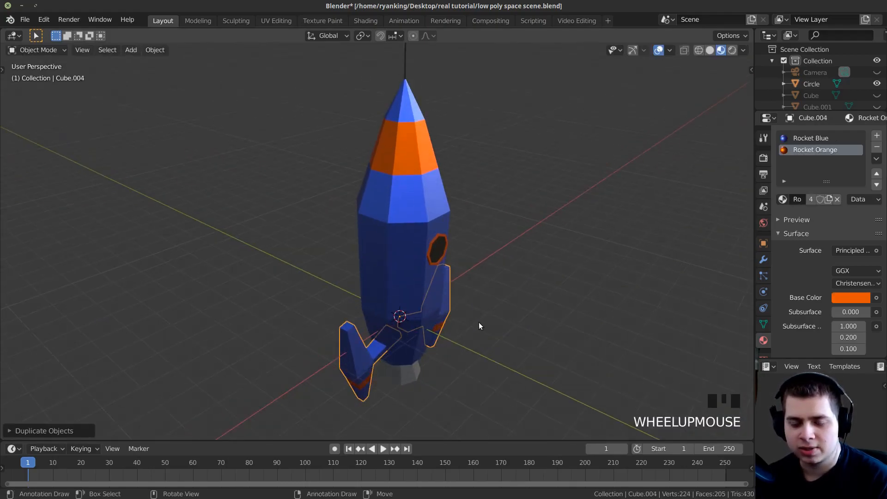
scroll(478, 323, "down", 1)
middle_click_drag(462, 318, 423, 331)
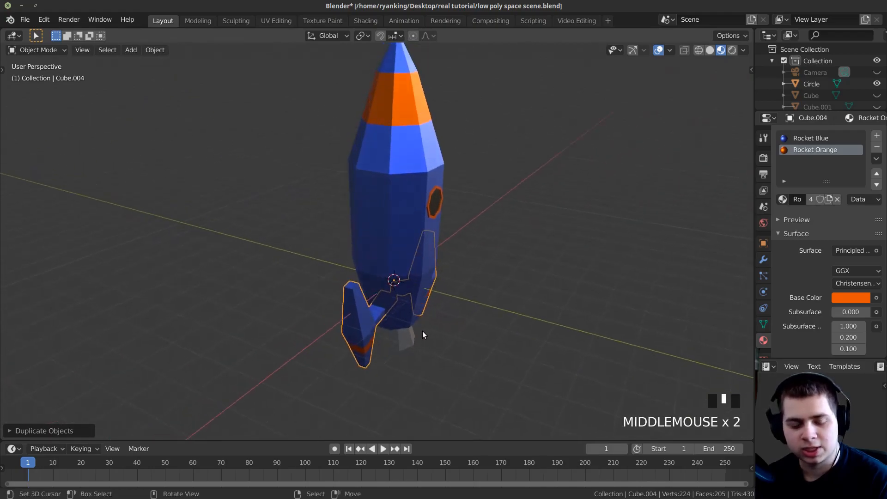
scroll(468, 351, "up", 1)
middle_click_drag(468, 351, 414, 326)
key("r")
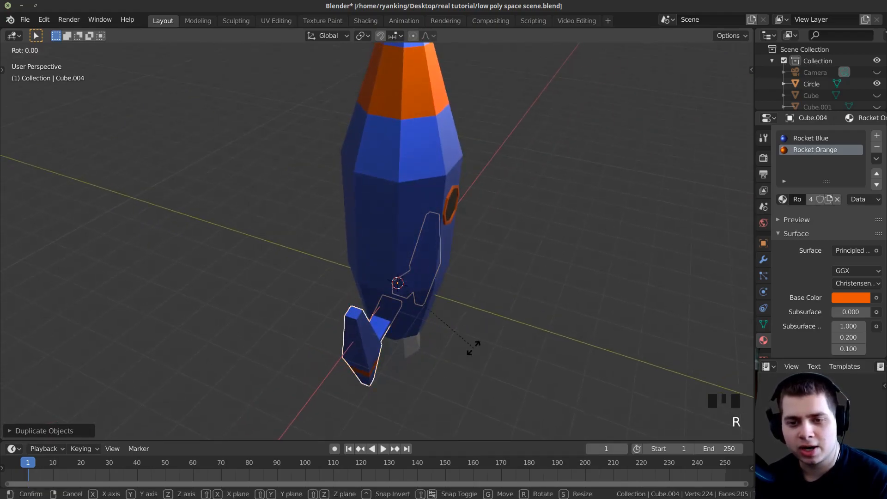
type("z")
type("90")
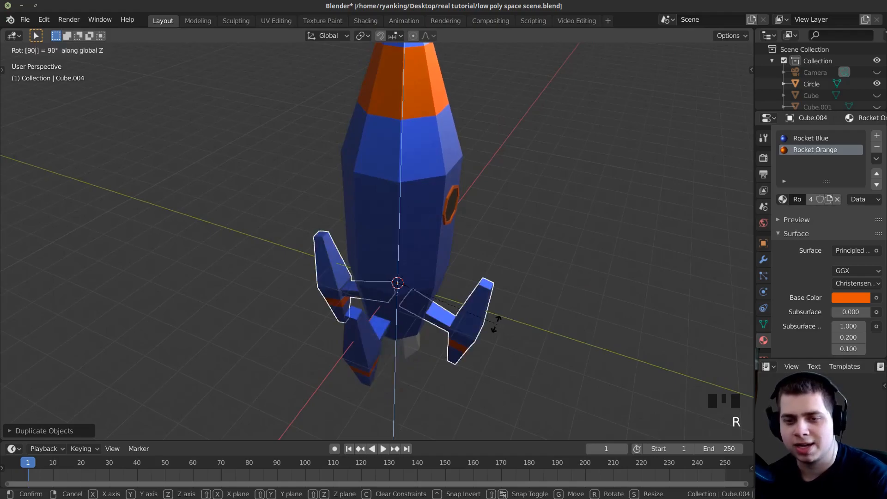
key("Return")
Examine the rocket from several sides, checking the fin arrangement and the window.
scroll(460, 321, "down", 2)
middle_click_drag(460, 321, 352, 256)
scroll(446, 317, "down", 1)
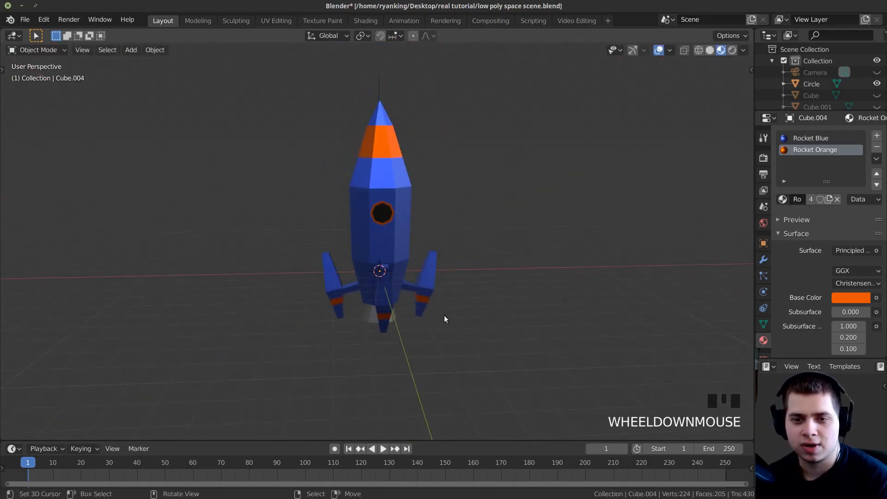
scroll(470, 327, "up", 2)
scroll(406, 296, "down", 1, "shift")
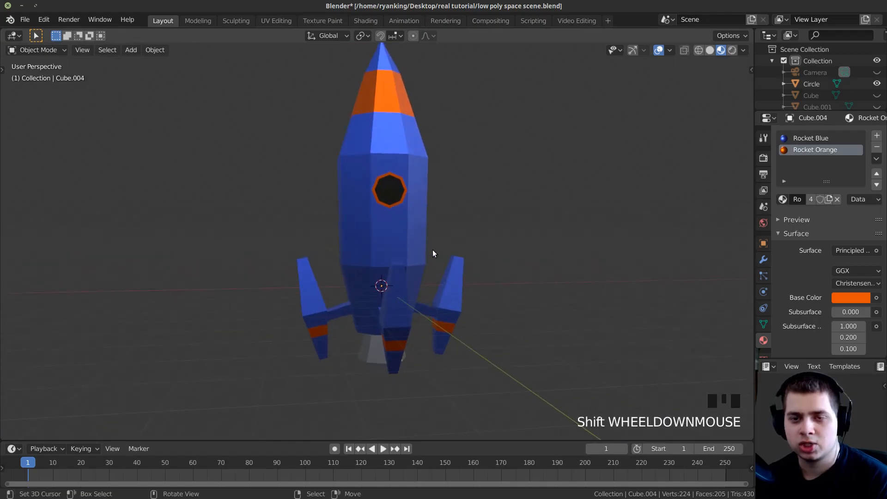
middle_click_drag(425, 245, 401, 257, "shift")
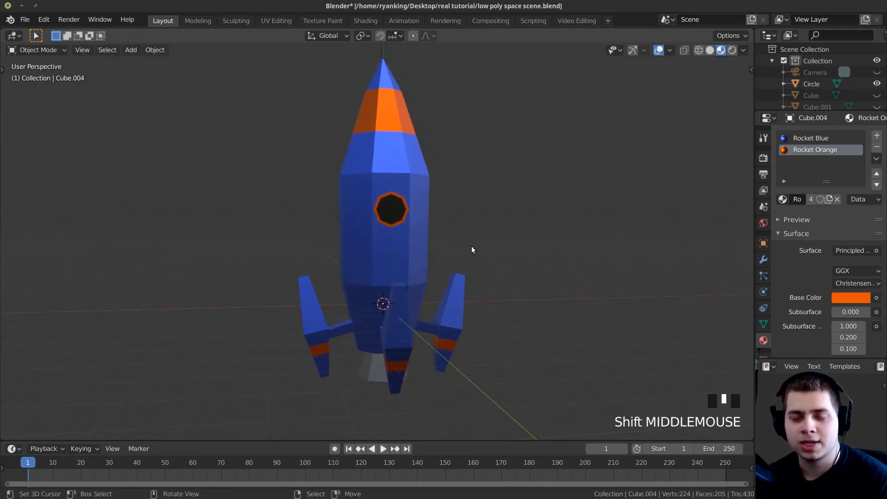
middle_click_drag(472, 246, 452, 254)
middle_click_drag(384, 279, 382, 281, "shift")
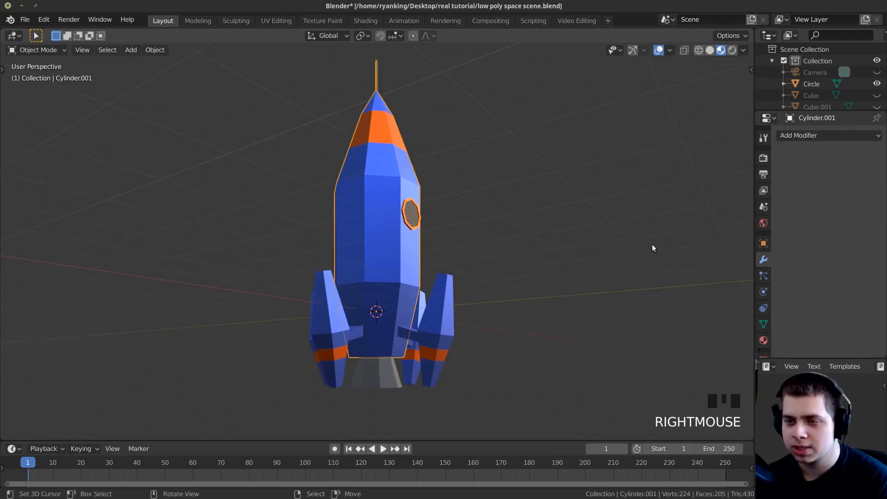
Apply the Mirror modifier on both pairs of fins.
middle_click_drag(491, 251, 480, 259)
left_click(425, 313)
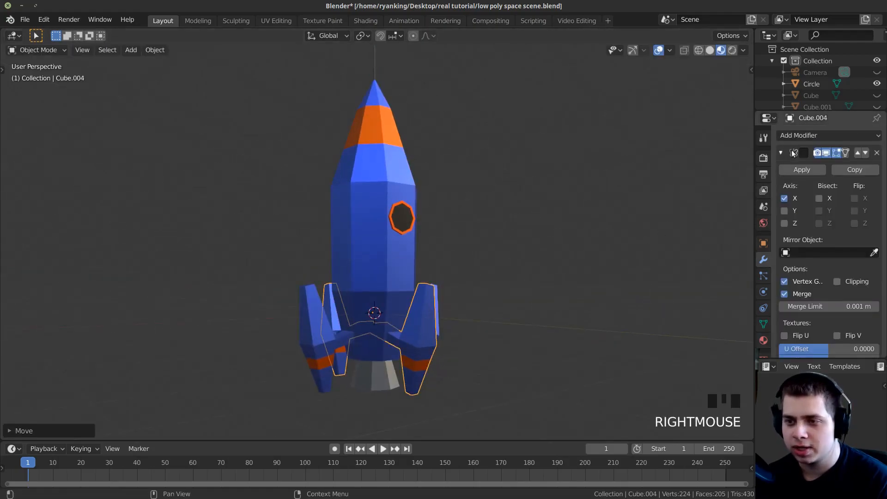
left_click(801, 169)
middle_click_drag(578, 194, 501, 237)
right_click(447, 312)
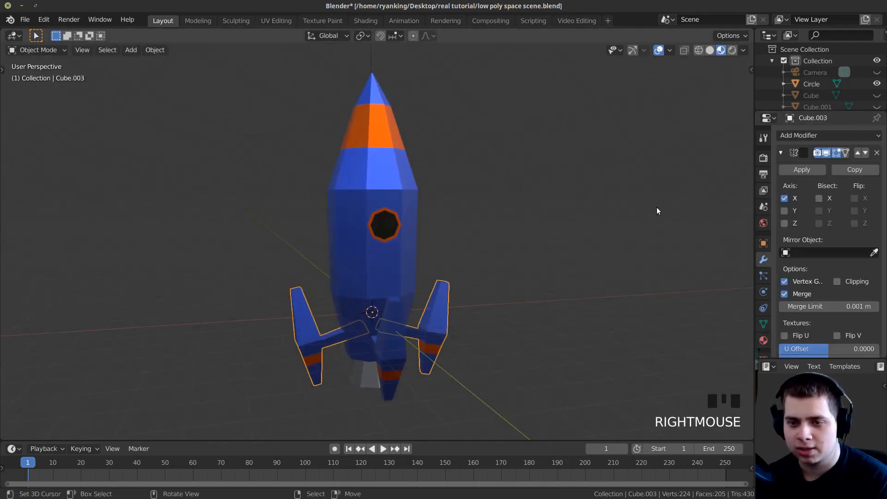
left_click(803, 170)
Check the window, body, nozzle and fins for any remaining modifiers.
right_click(390, 224)
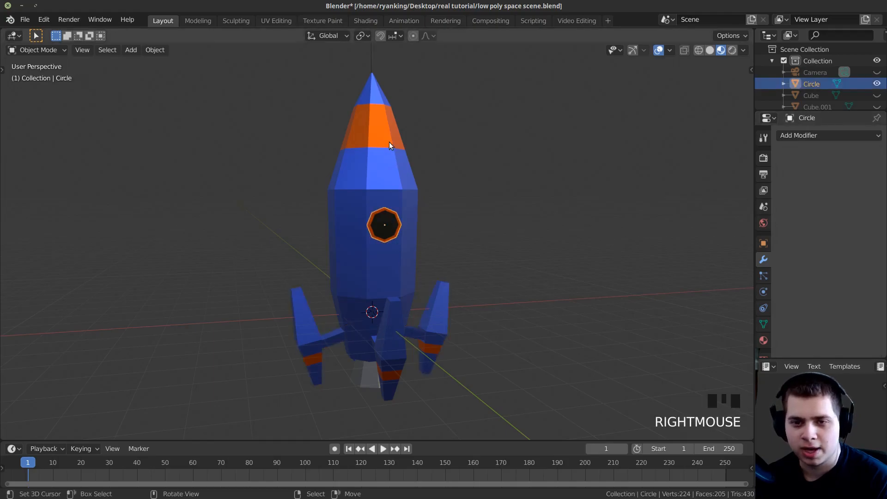
right_click(390, 146)
right_click(413, 309)
scroll(419, 305, "up", 1)
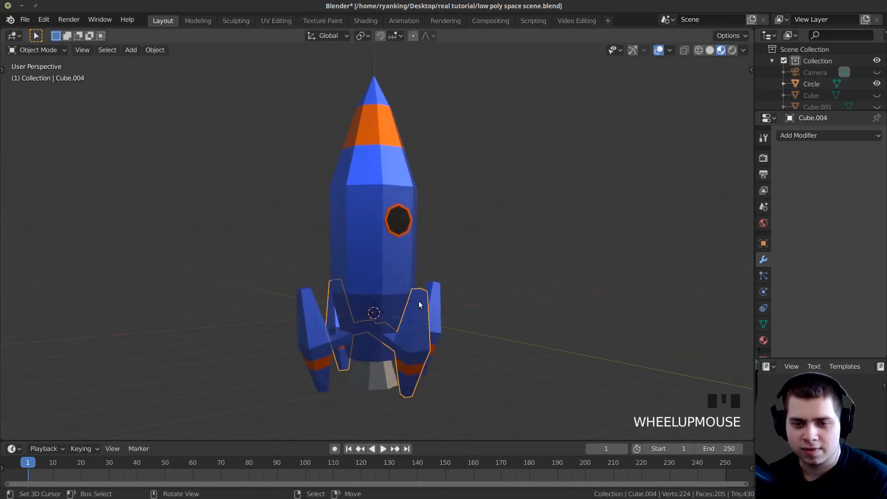
right_click(386, 380)
middle_click_drag(401, 358, 433, 323)
right_click(428, 341)
right_click(350, 338)
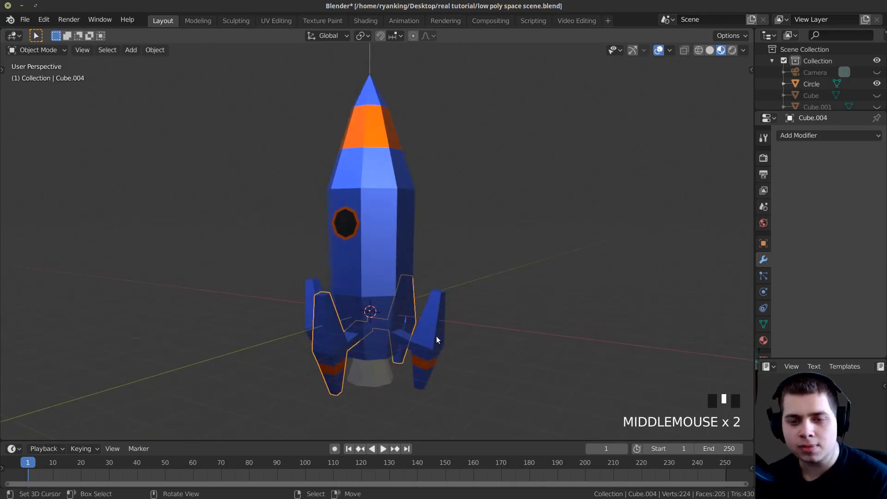
Select both fin pairs, the body, nozzle and window, and join them into one rocket object.
right_click(435, 326)
right_click(359, 306, "shift")
right_click(324, 336, "shift")
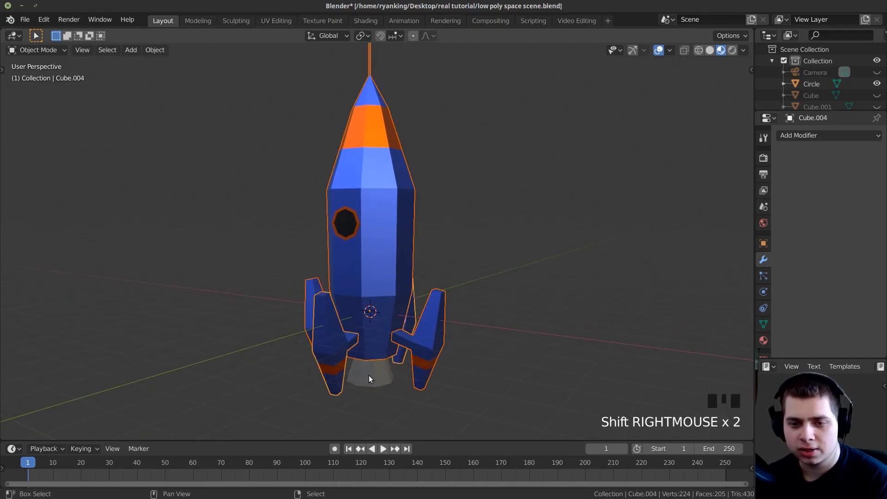
right_click(372, 378, "shift")
middle_click_drag(396, 318, 425, 317)
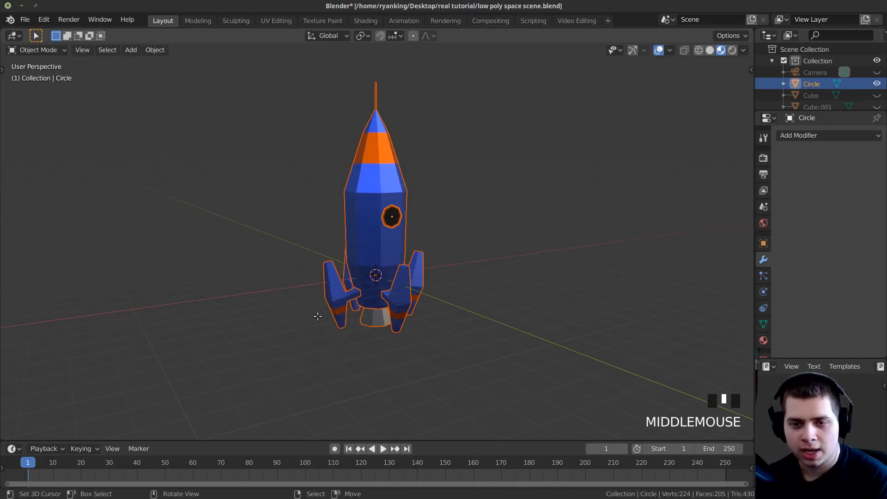
middle_click_drag(391, 273, 511, 282)
key("ctrl+j")
middle_click_drag(419, 284, 428, 280)
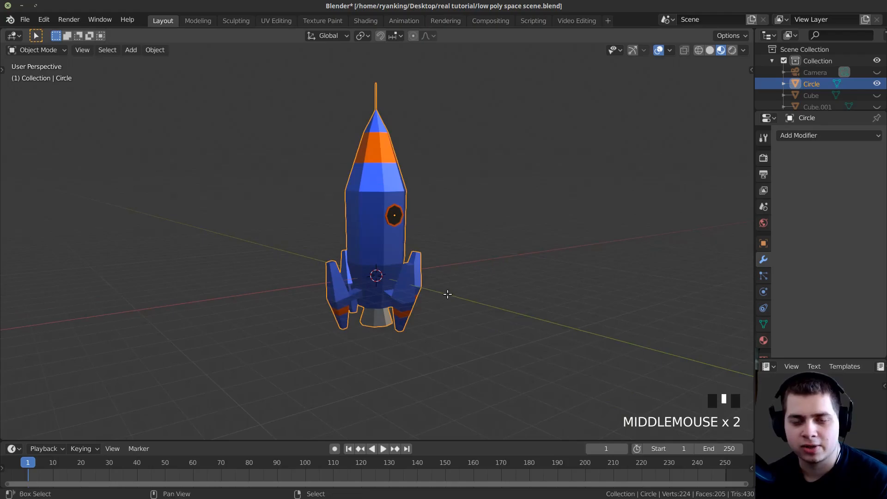
Inspect the joined rocket's mesh in Edit Mode and test moving it as one object, cancelling the move.
key("Tab")
key("a")
key("a")
key("a")
middle_click_drag(458, 319, 555, 301)
key("Tab")
key("g")
key("Escape")
middle_click_drag(351, 259, 238, 230)
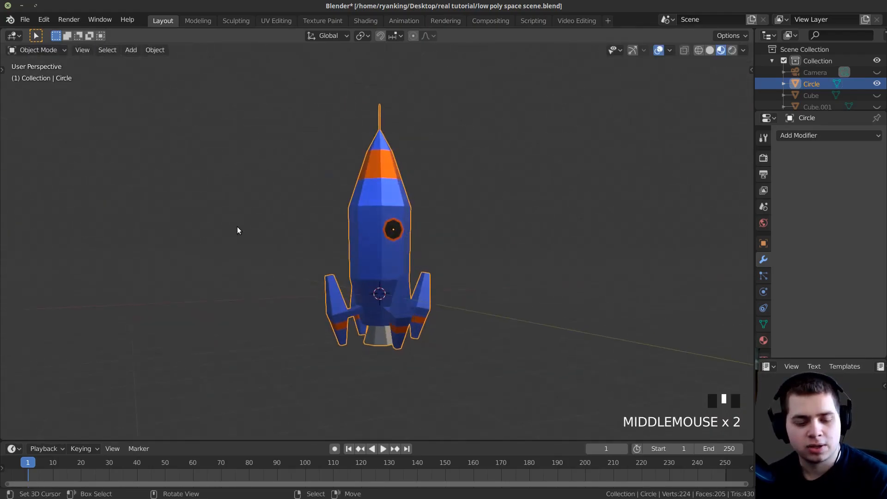
Unhide all scene objects and select only the rocket in Material Preview shading.
key("alt+h")
mouse_move(307, 221)
middle_mouse_down()
mouse_move(305, 264)
mouse_move(351, 324)
mouse_move(405, 306)
middle_mouse_up()
key("alt+a")
key("z")
mouse_move(428, 396)
middle_mouse_down()
mouse_move(409, 327)
mouse_move(418, 303)
mouse_move(393, 285)
middle_mouse_up()
scroll(410, 326, "up", 1)
left_click(395, 251)
scroll(462, 288, "down", 2)
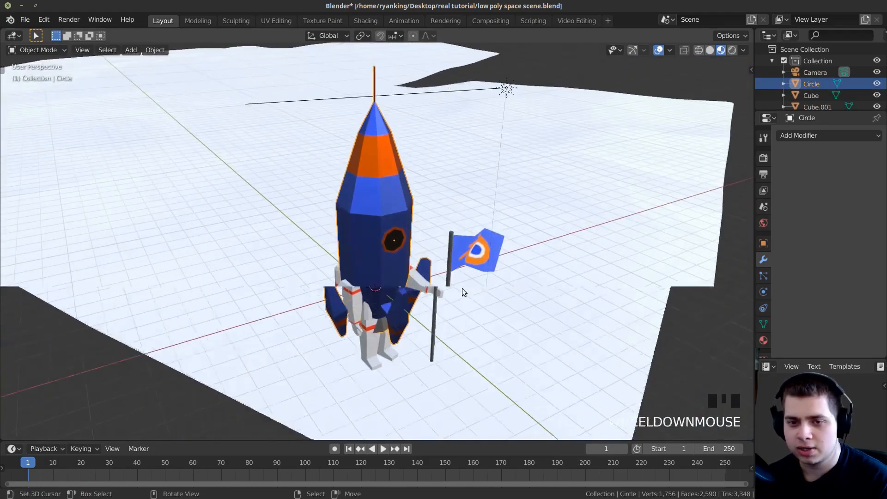
Move the rocket about 33 m in X and 61 m in Y across the ground from the top view, and scale it up.
middle_click_drag(462, 288, 373, 357)
scroll(417, 287, "down", 1)
key("KP_7")
scroll(401, 258, "down", 6)
key("g")
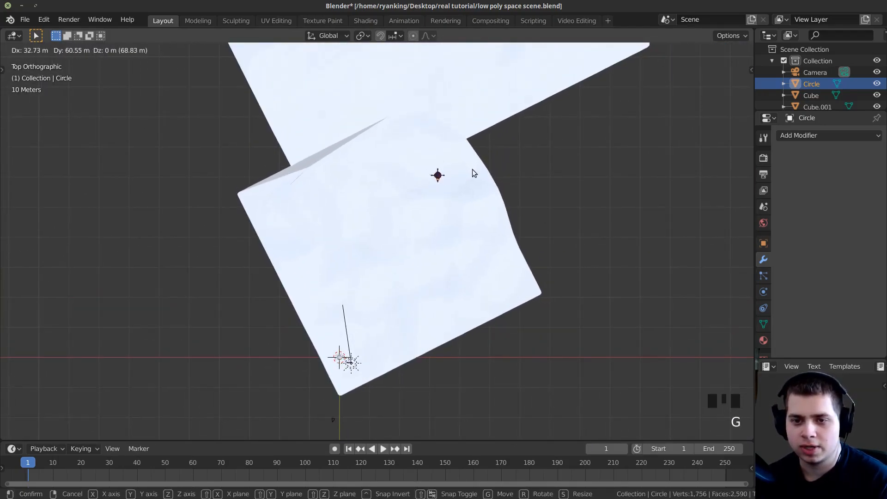
left_click(474, 174)
key("s")
left_click(513, 197)
key("KP_0")
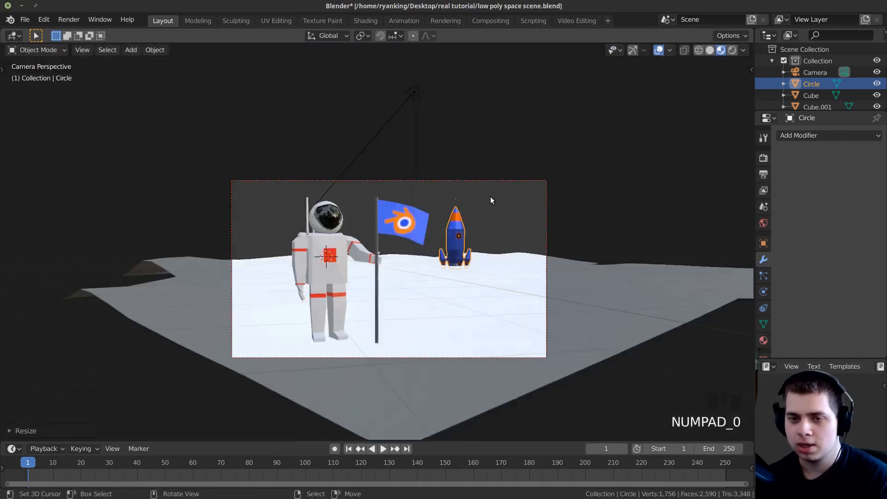
Enlarge the rocket further and reposition it on the horizon beside the flag in the camera view.
middle_click_drag(491, 198, 479, 317, "shift")
scroll(571, 294, "up", 4)
key("s")
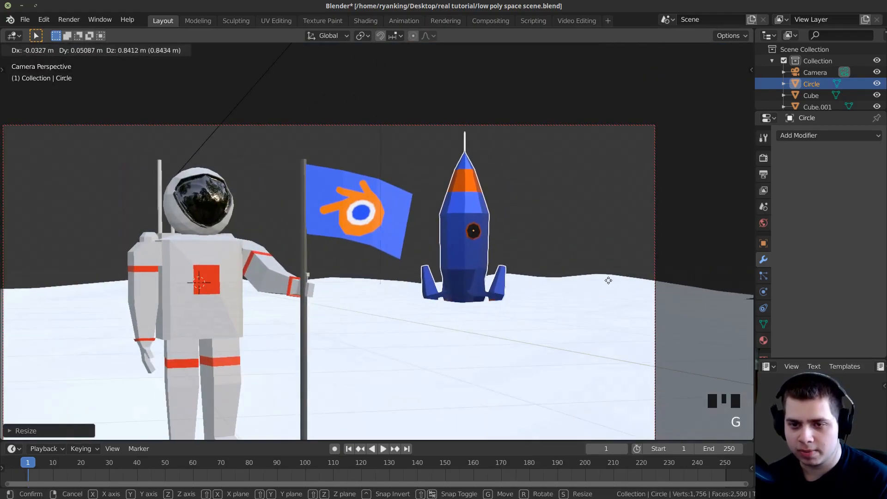
left_click(612, 267)
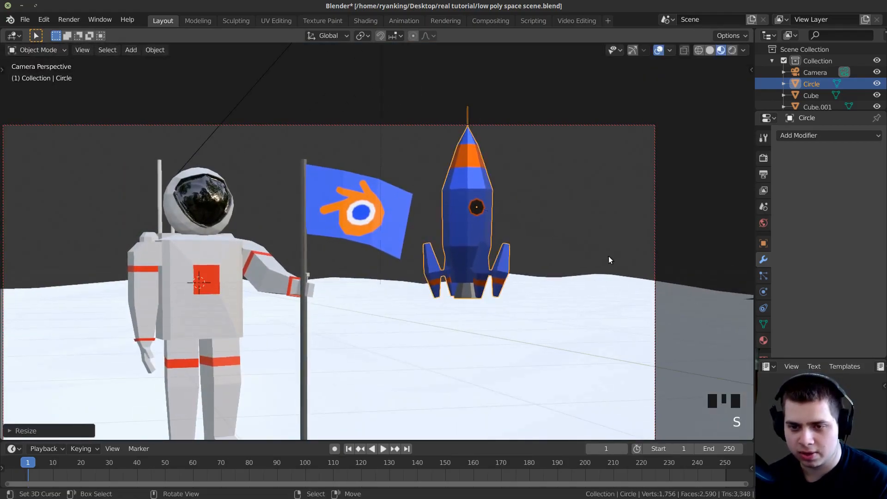
key("g")
left_click(618, 271)
Adjust the rocket's position on the ground from the top view and save the file.
key("KP_7")
middle_click_drag(618, 271, 572, 364, "shift")
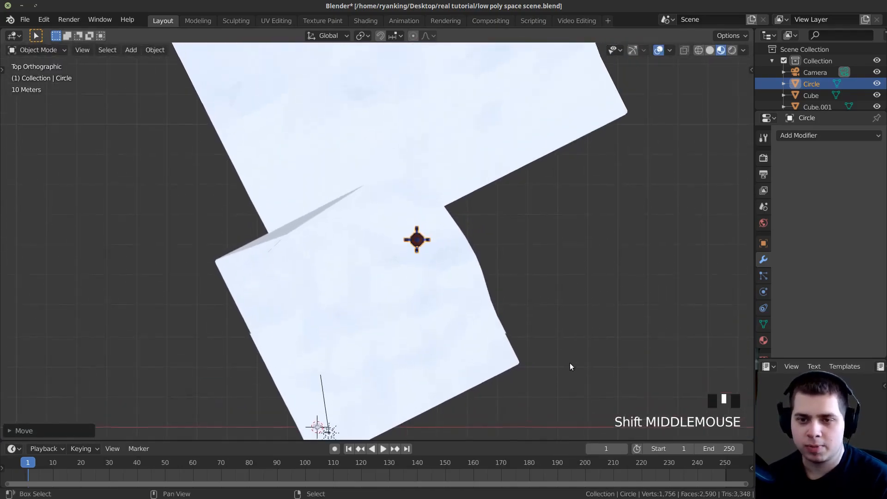
scroll(537, 295, "up", 4)
key("g")
left_click(564, 252)
middle_click_drag(564, 253, 583, 239)
key("KP_0")
key("ctrl+s")
Preview the scene in Rendered shading and set the sun light's strength to 3.410.
scroll(338, 116, "down", 4)
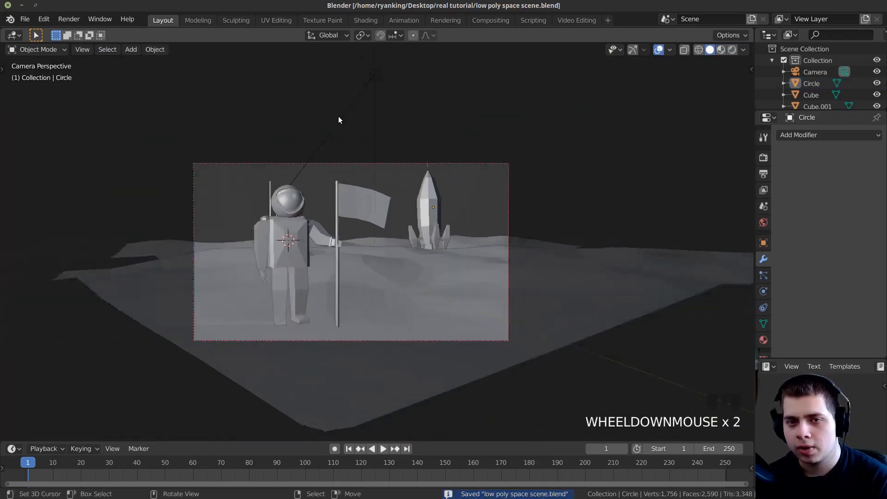
right_click(369, 139)
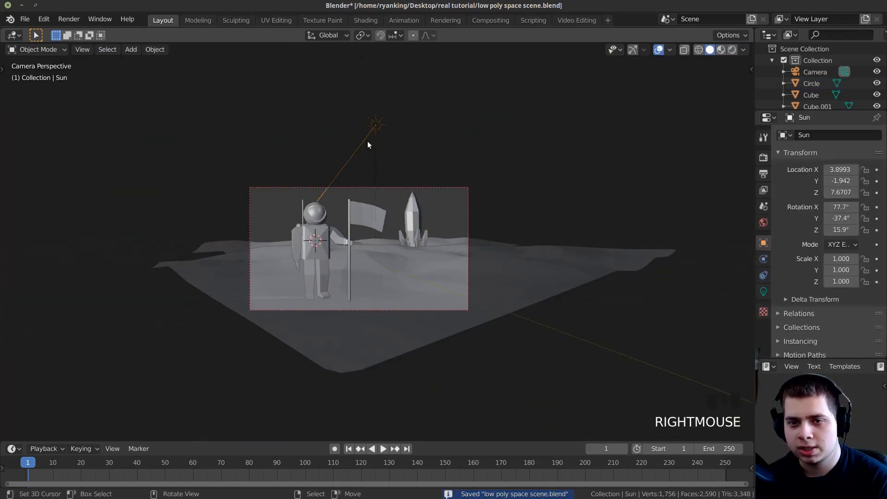
scroll(368, 145, "up", 4)
key("z")
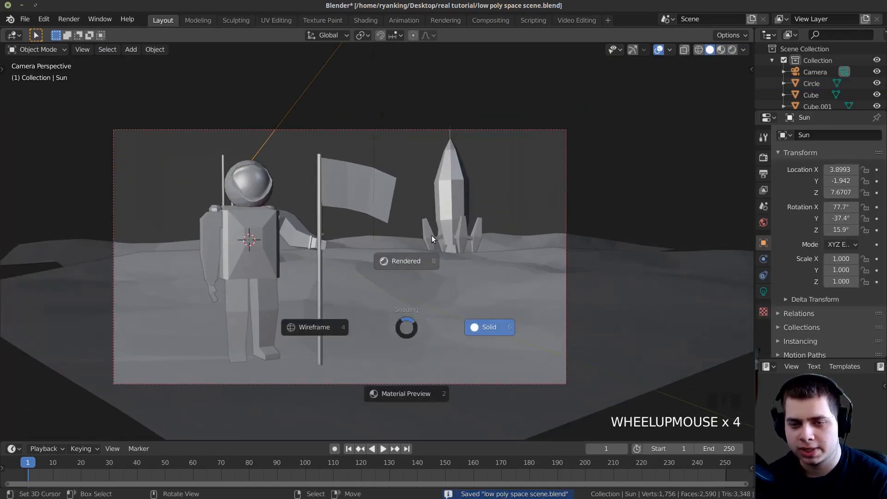
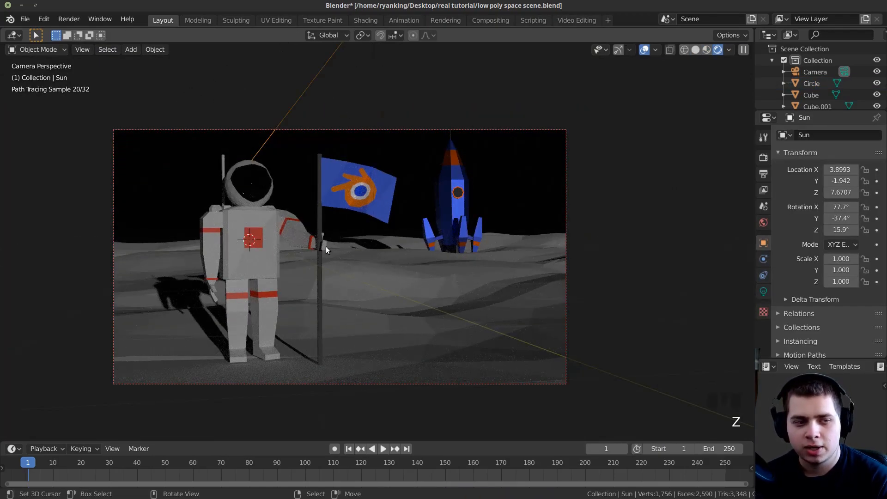
left_click(764, 291)
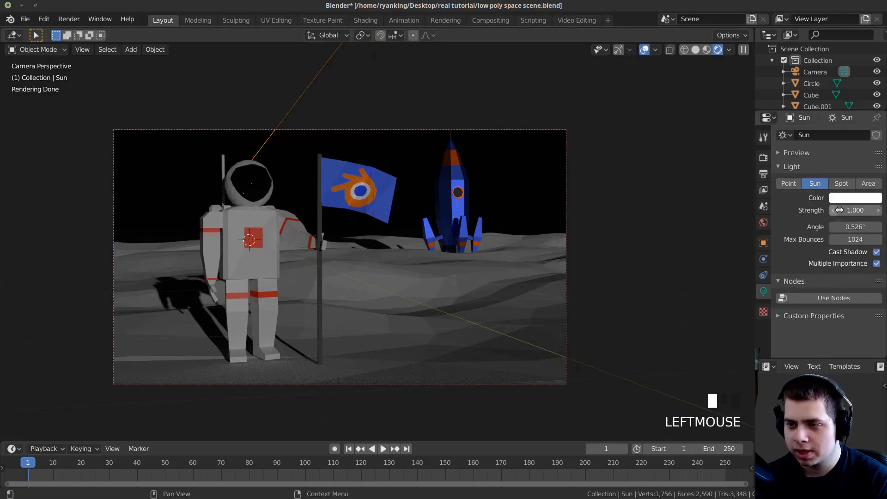
left_click_drag(839, 211, 880, 210)
left_click(877, 210)
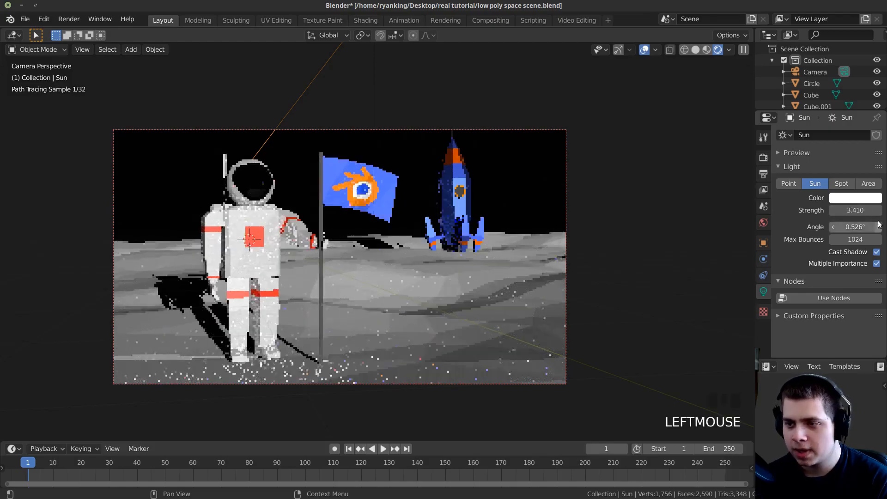
Tint the sun light pale blue-violet with hue 0.694 and saturation 0.233, and save the file.
left_click(846, 198)
left_click_drag(825, 88, 831, 83)
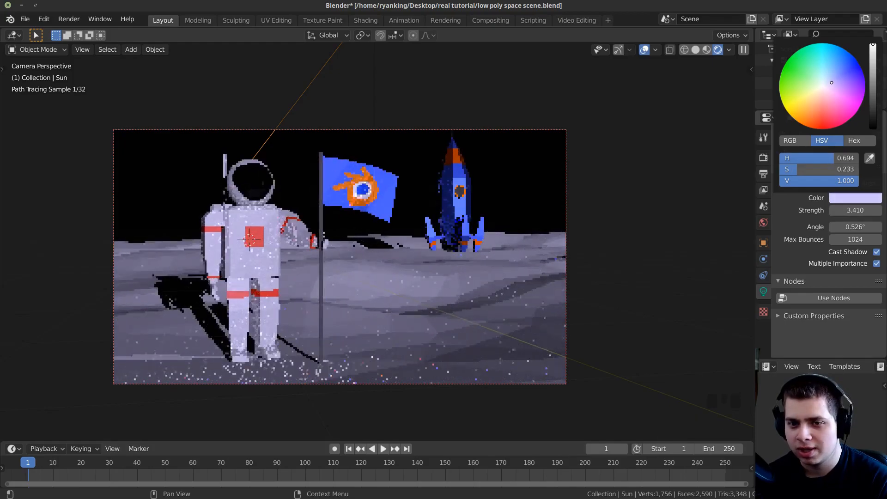
key("ctrl+s")
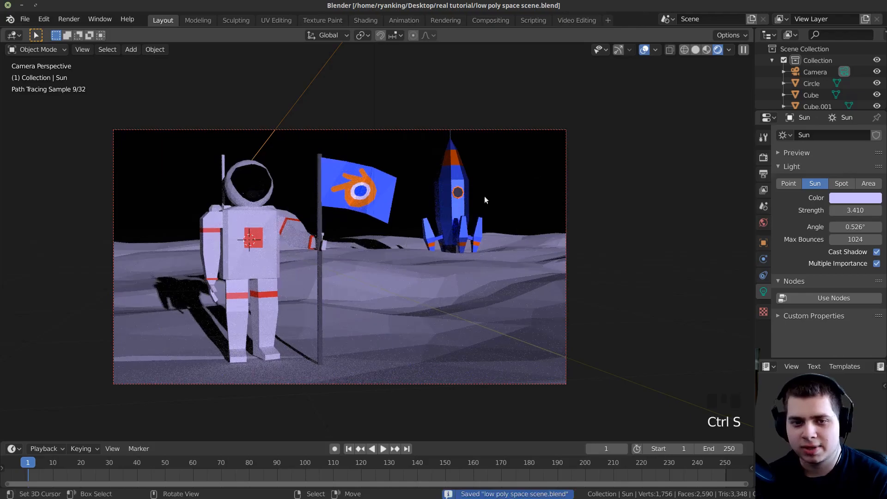
Set the color management view transform to Filmic with the High Contrast look.
left_click(763, 158)
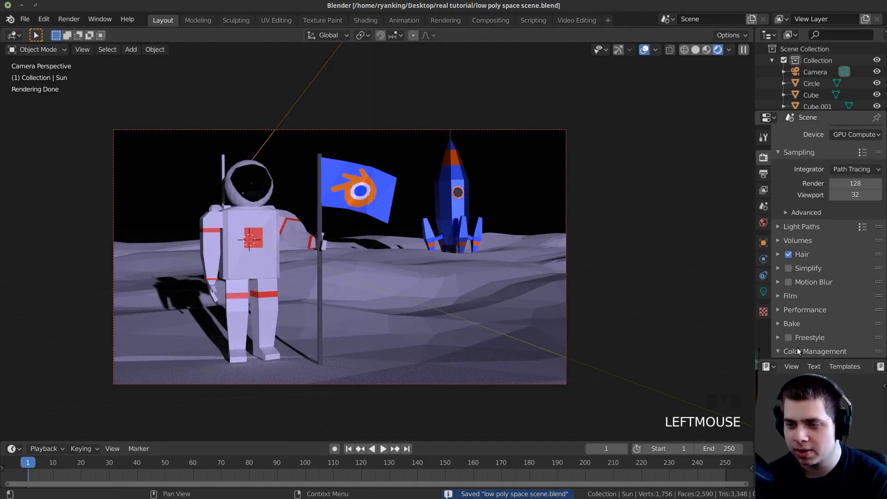
left_click(797, 350)
scroll(798, 348, "down", 5)
left_click(837, 280)
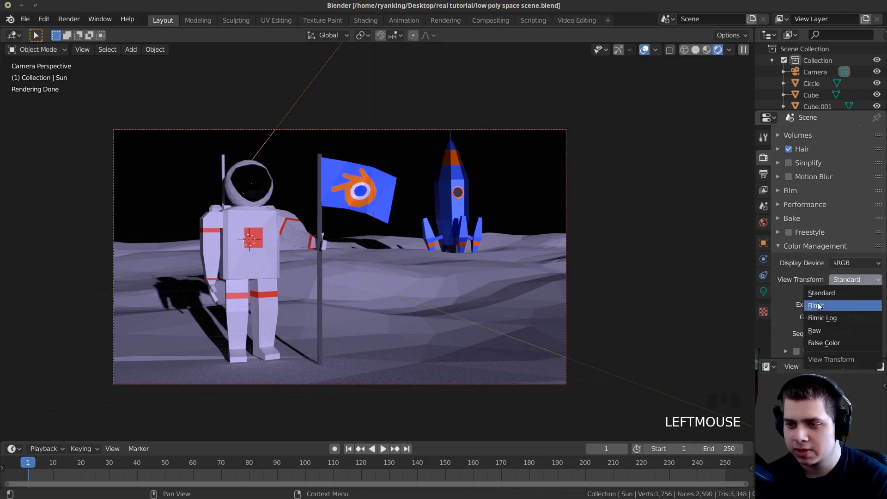
left_click(819, 306)
left_click(844, 293)
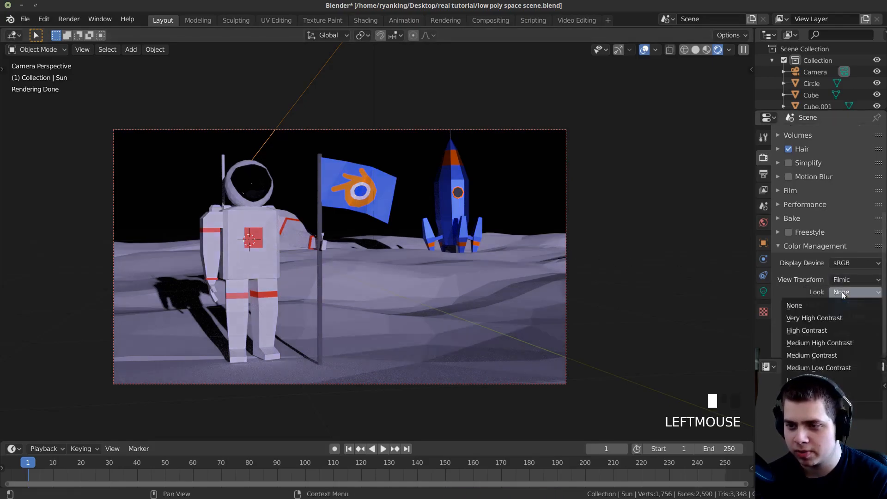
left_click(828, 330)
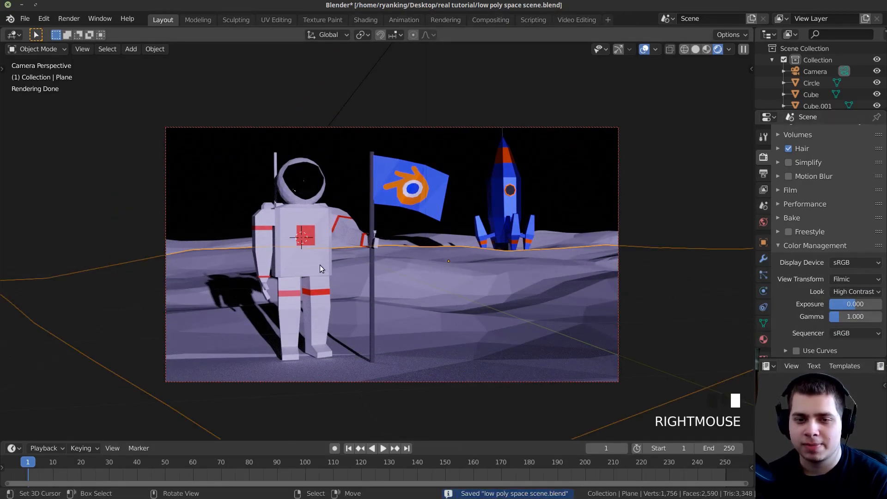
Rename the foreground terrain plane's material to "ground".
left_click(764, 339)
left_click(812, 173)
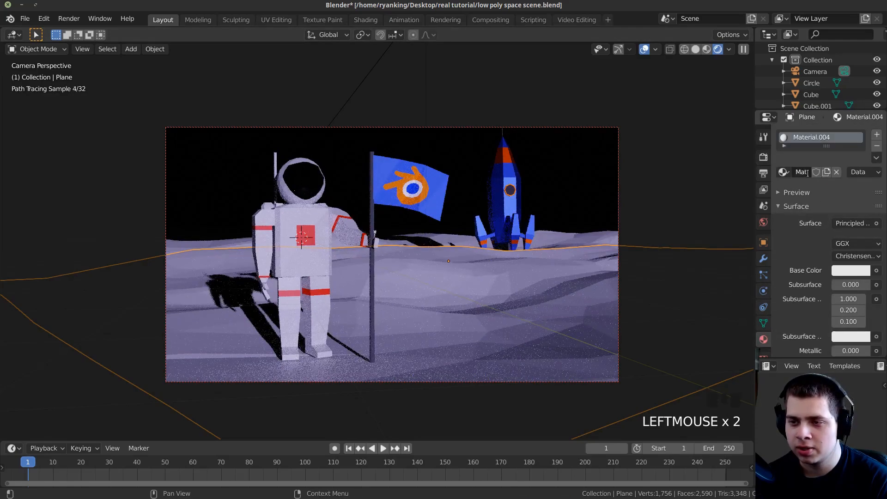
left_click(804, 172)
type("ground")
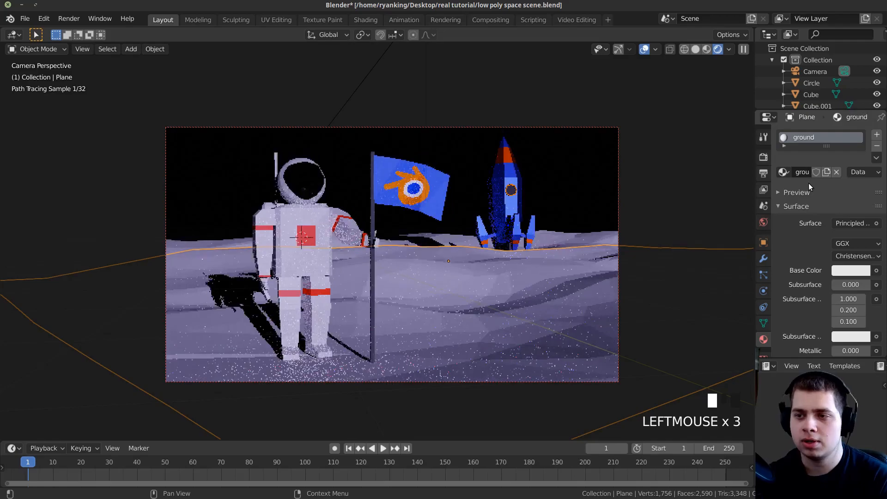
key("Return")
Darken the ground material's base color to a grey with value 0.456 and save the file.
left_click(841, 271)
scroll(840, 270, "down", 5)
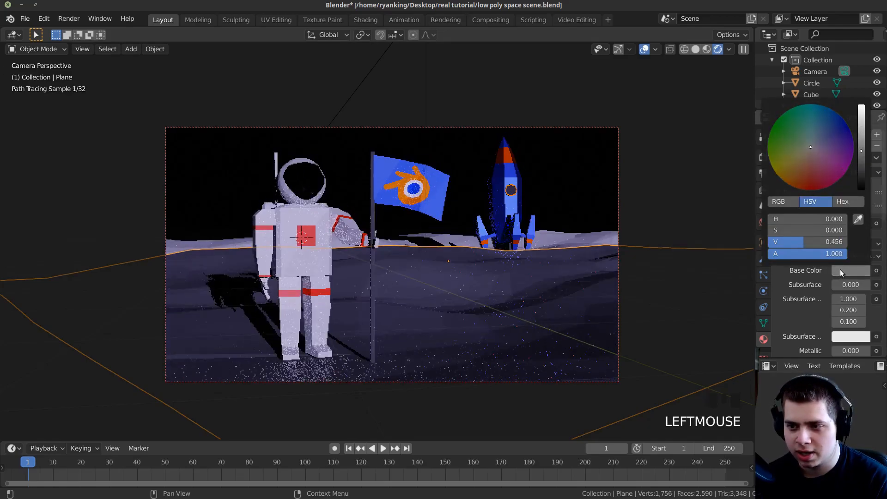
key("ctrl+s")
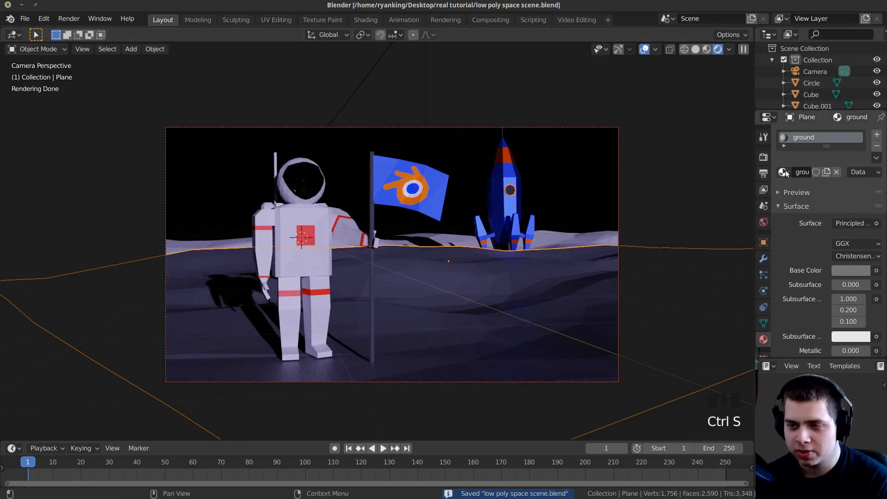
Assign the ground material to the far terrain plane, check both planes, and save the file.
left_click_drag(784, 172, 580, 237)
key("a")
scroll(342, 250, "down", 1)
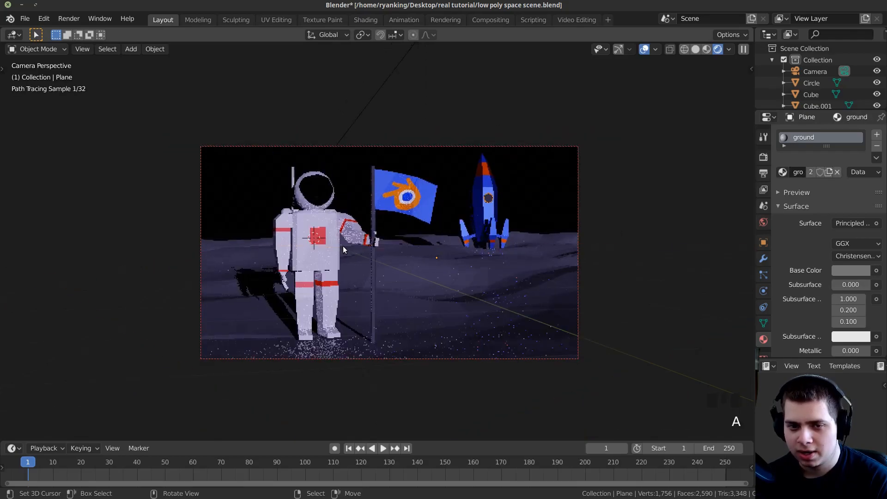
middle_click_drag(343, 250, 404, 273)
scroll(346, 268, "down", 4)
middle_click_drag(347, 267, 356, 293)
scroll(352, 282, "down", 1)
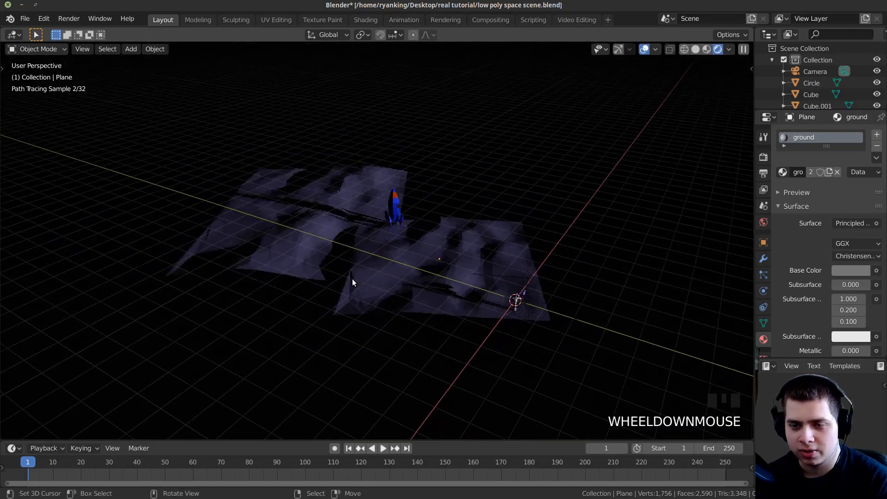
key("KP_0")
key("ctrl+s")
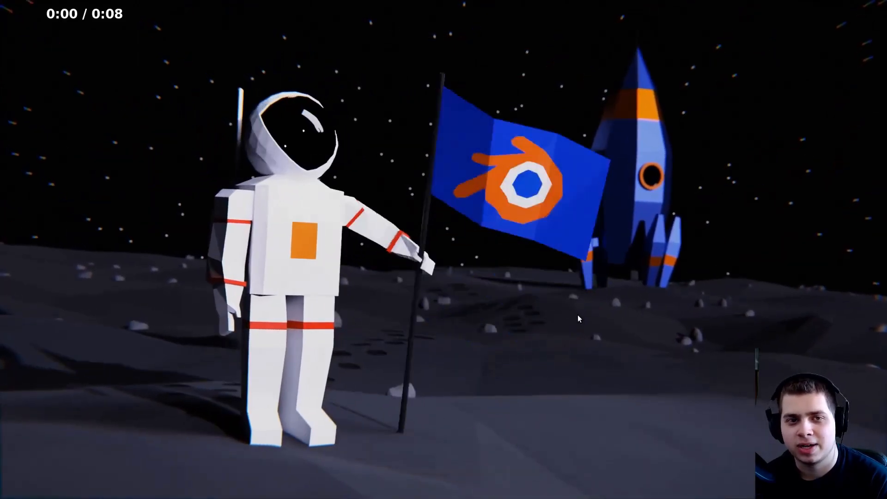
key("ctrl+s")
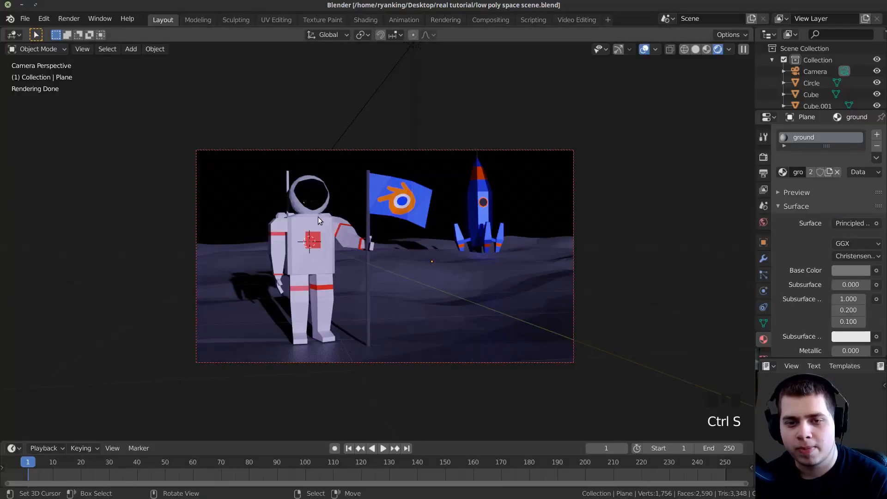
Scale the astronaut's helmet up by about 1.08 in Solid shading and save the file.
key("z")
scroll(342, 226, "up", 2)
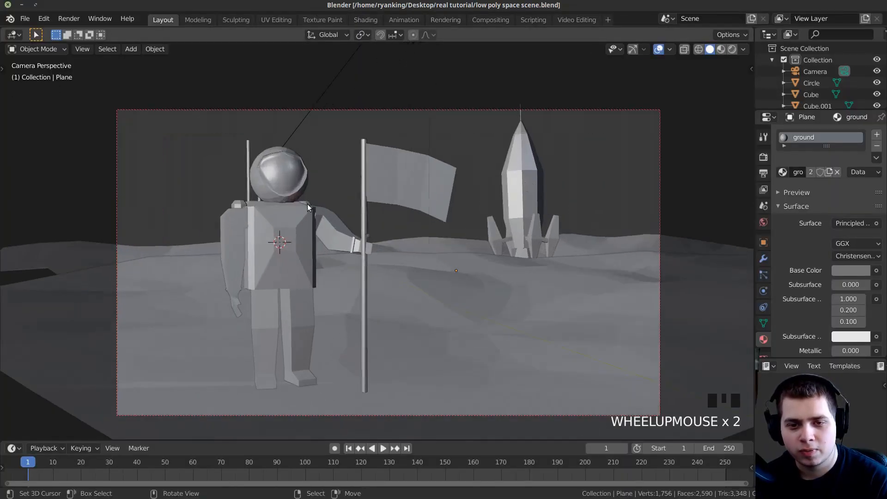
right_click(282, 178)
key("s")
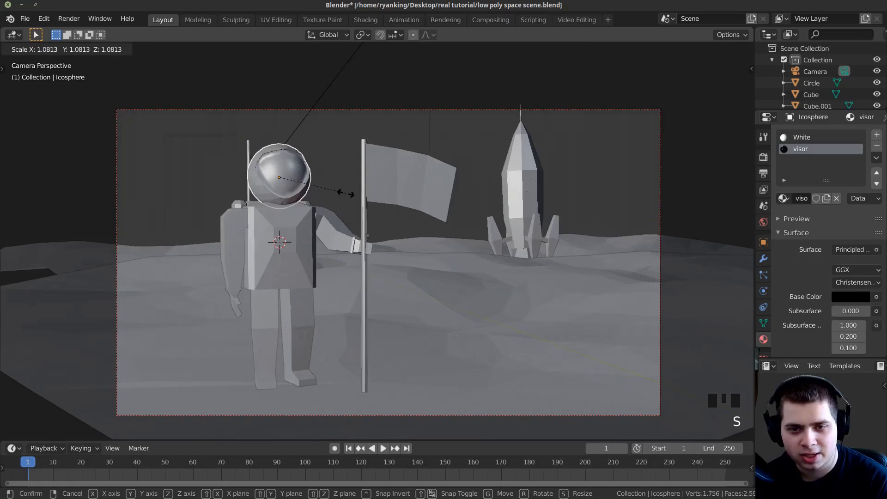
left_click(347, 197)
key("ctrl+s")
scroll(512, 307, "down", 1)
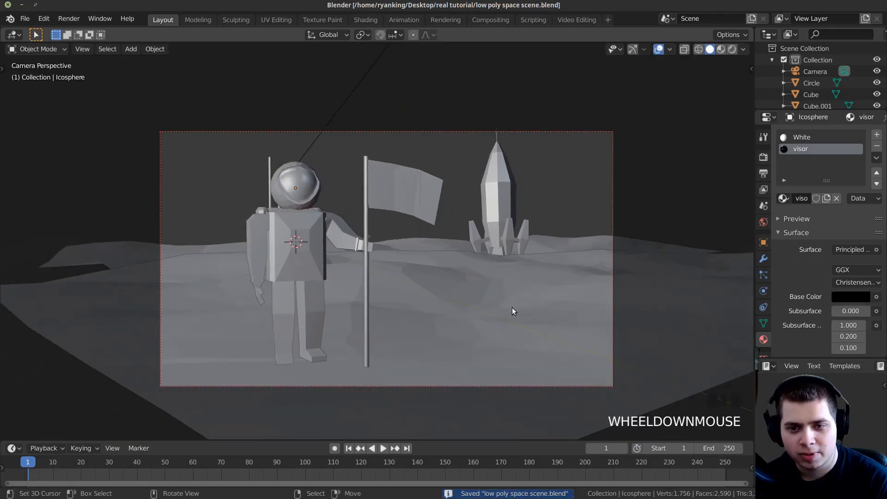
Open the foreground terrain plane in the UV Editing workspace and select its whole mesh in top view.
middle_click_drag(512, 307, 413, 170, "shift")
right_click(443, 277)
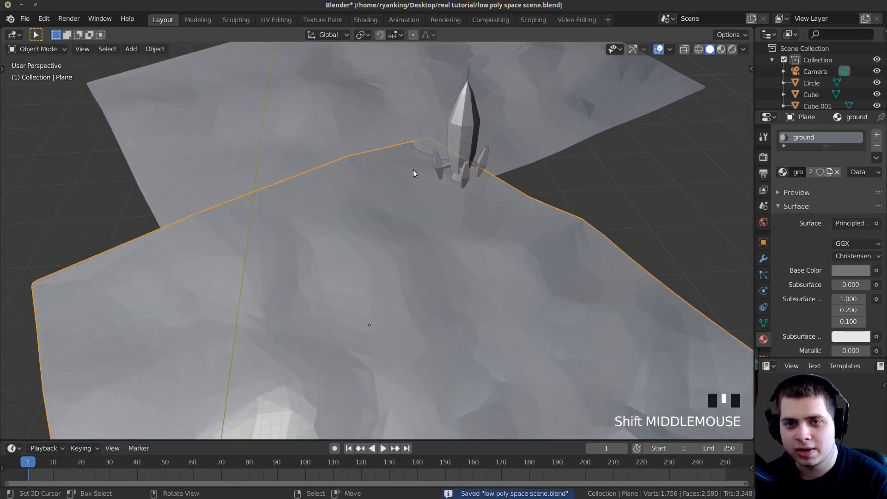
left_click(276, 20)
middle_click_drag(513, 287, 540, 310)
key("a")
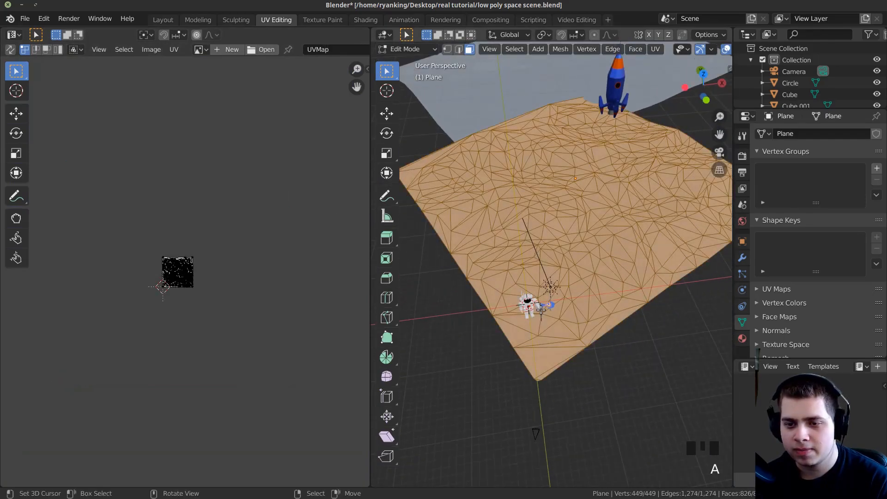
key("KP_7")
key("a")
key("a")
key("a")
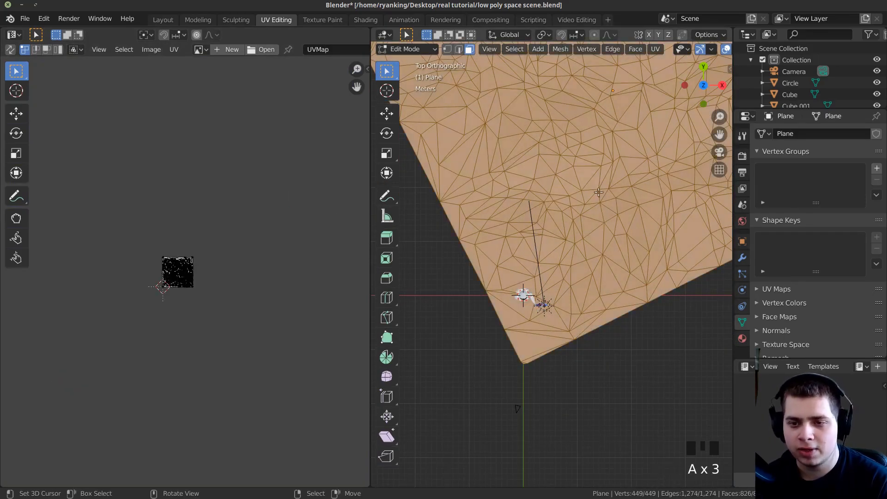
Unwrap the selected terrain mesh with Project From View from the top view.
scroll(527, 296, "up", 3)
key("u")
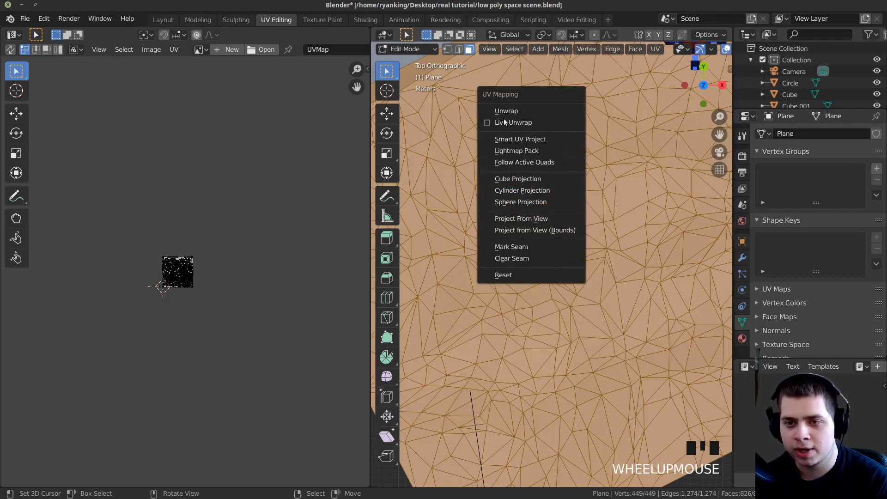
left_click(527, 220)
scroll(560, 237, "down", 2)
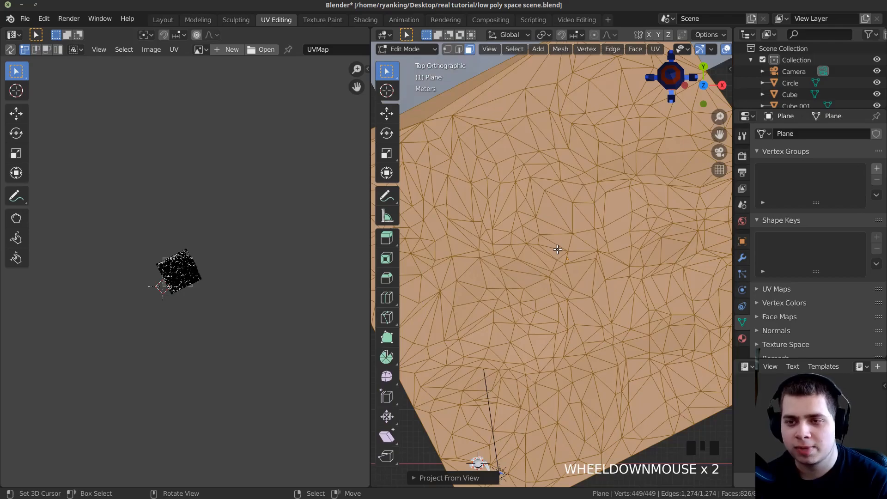
scroll(581, 216, "up", 1)
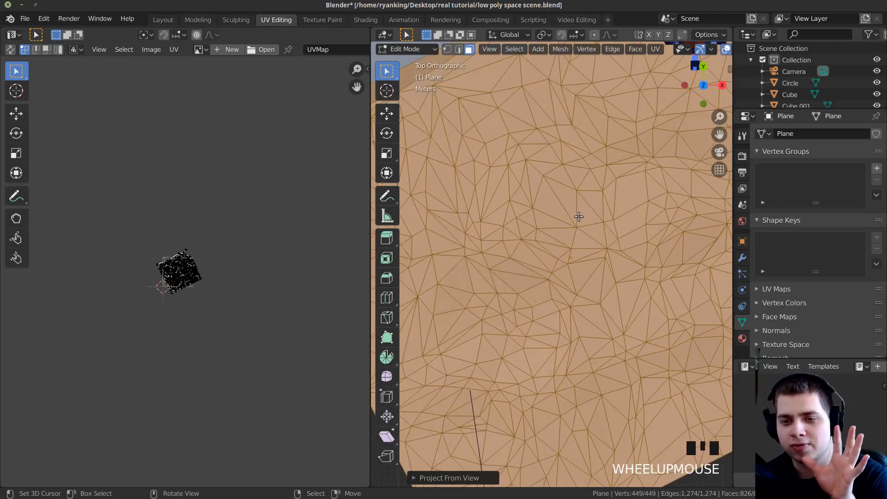
Create a new blank image named ground at 2024 × 2024 px for the terrain's UV map.
scroll(203, 296, "up", 5)
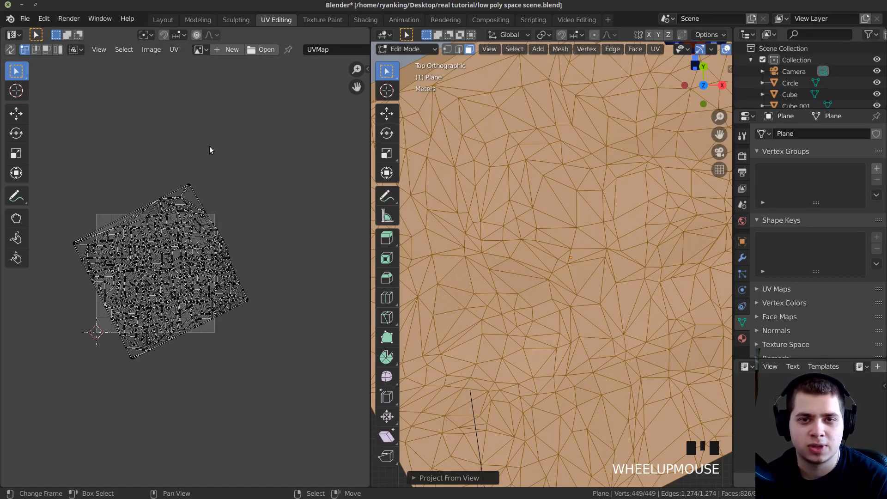
scroll(231, 198, "up", 1)
key("a")
key("a")
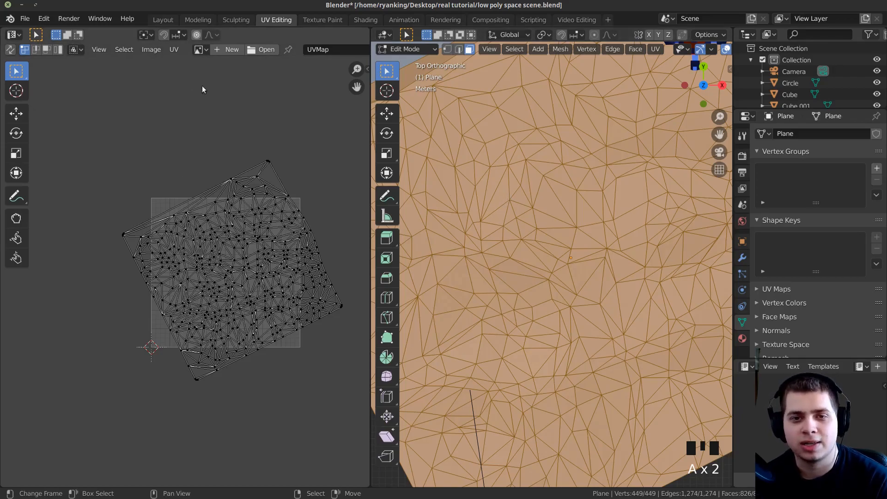
left_click(228, 49)
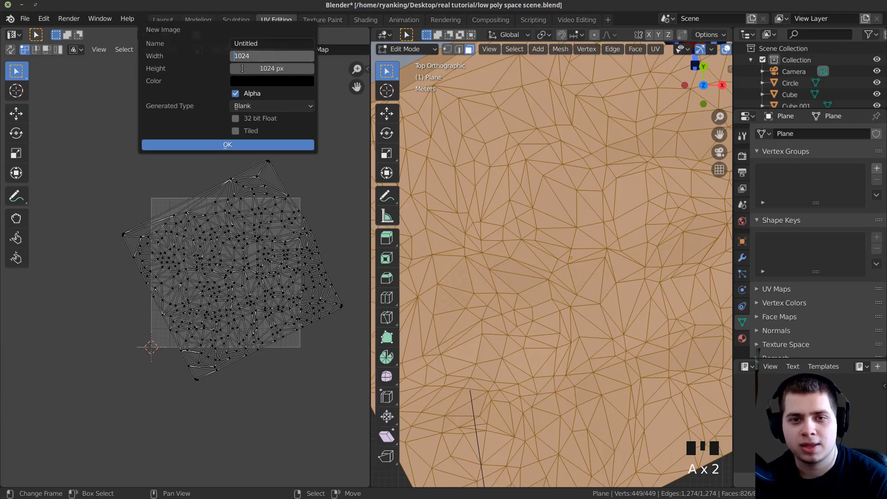
type("2")
key("Return")
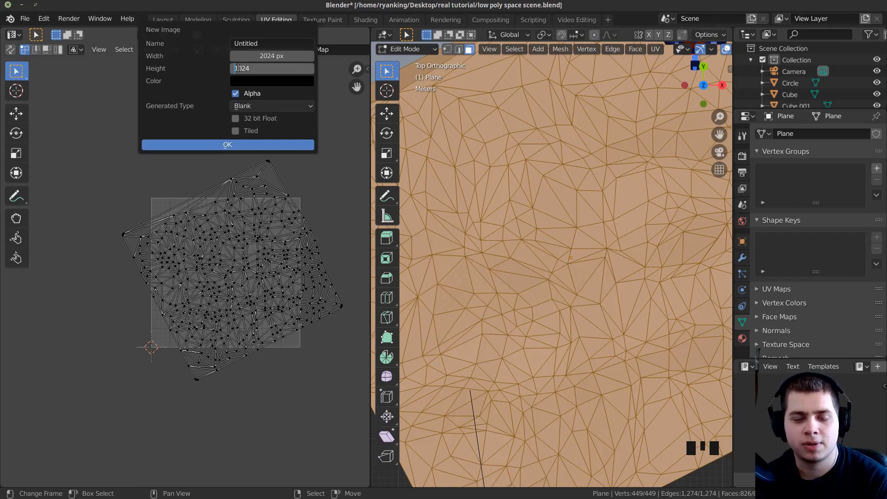
type("2")
left_click(239, 70)
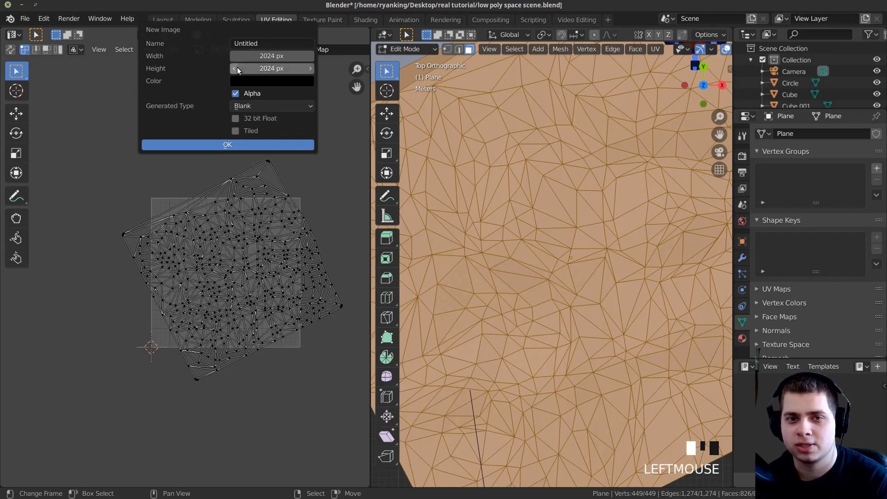
left_click(275, 46)
type("grou")
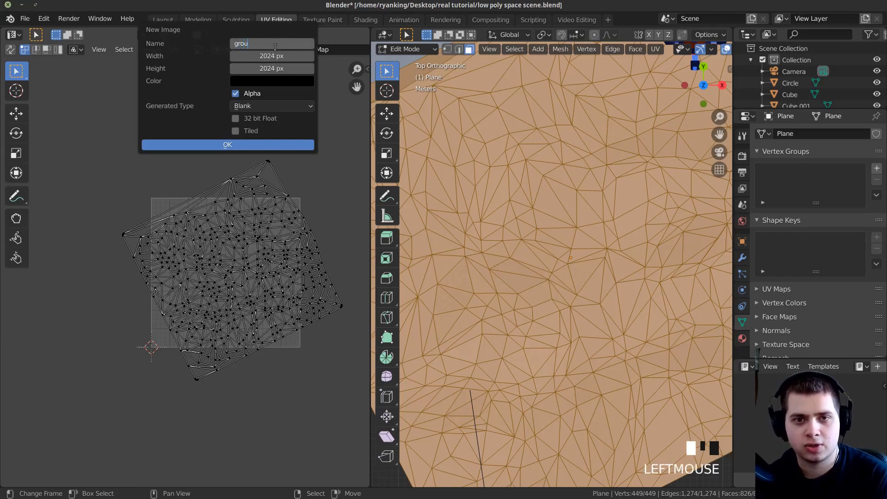
type("nd")
key("Return")
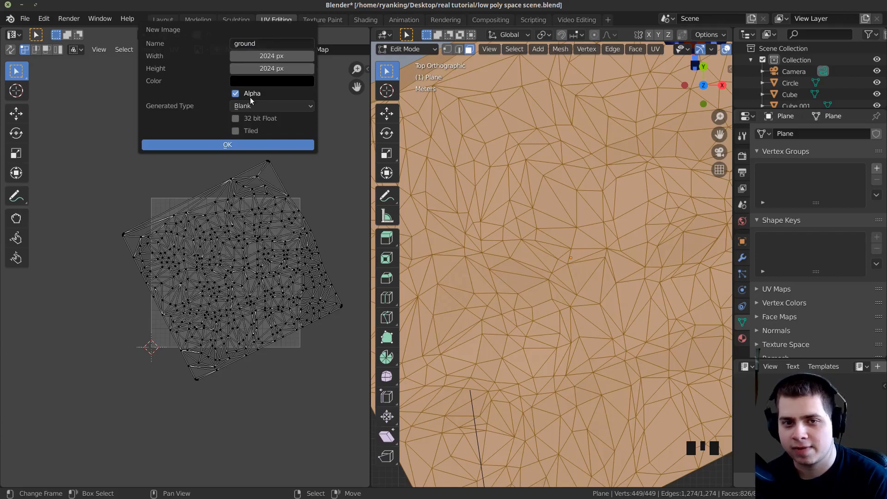
left_click(207, 146)
Select all the terrain's UVs, then rotate, scale and move them to fit squarely over the ground image.
scroll(257, 245, "up", 1)
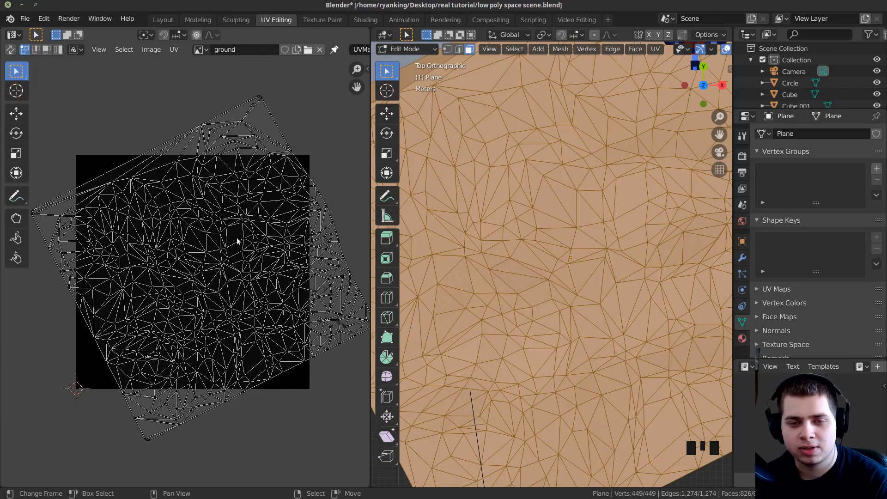
scroll(485, 246, "down", 2)
key("a")
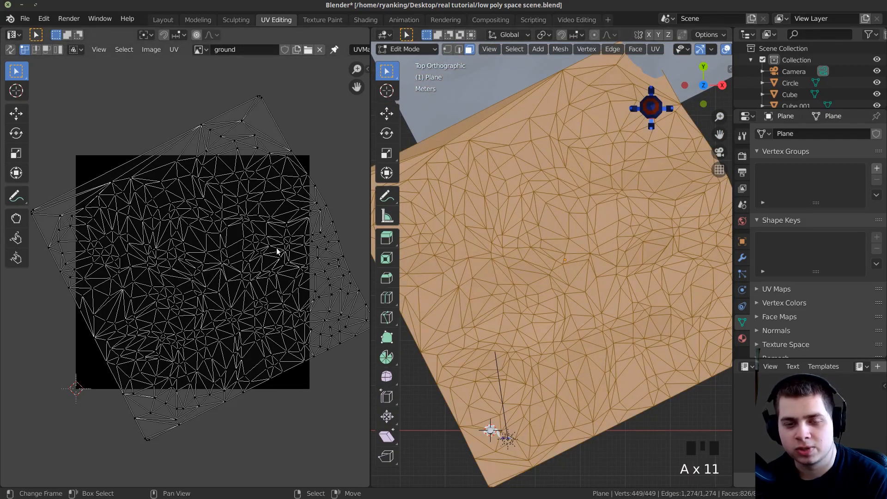
key("a")
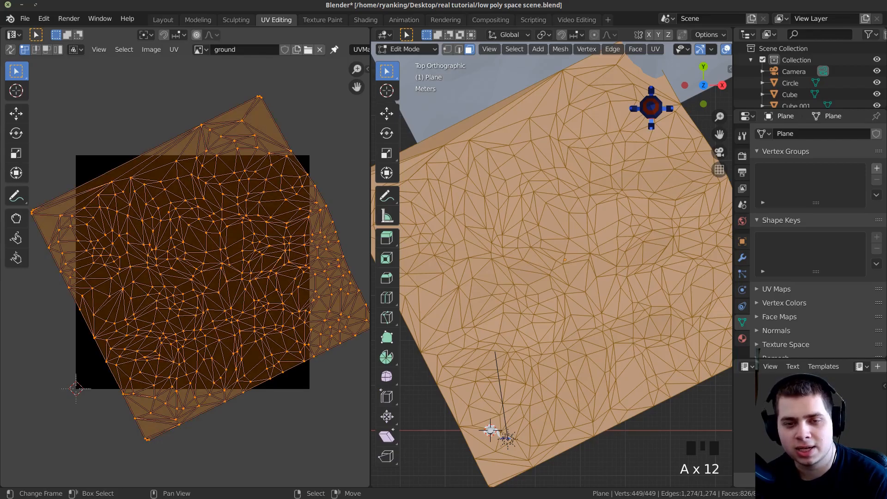
key("r")
left_click(314, 314)
key("s")
left_click(315, 314)
key("r")
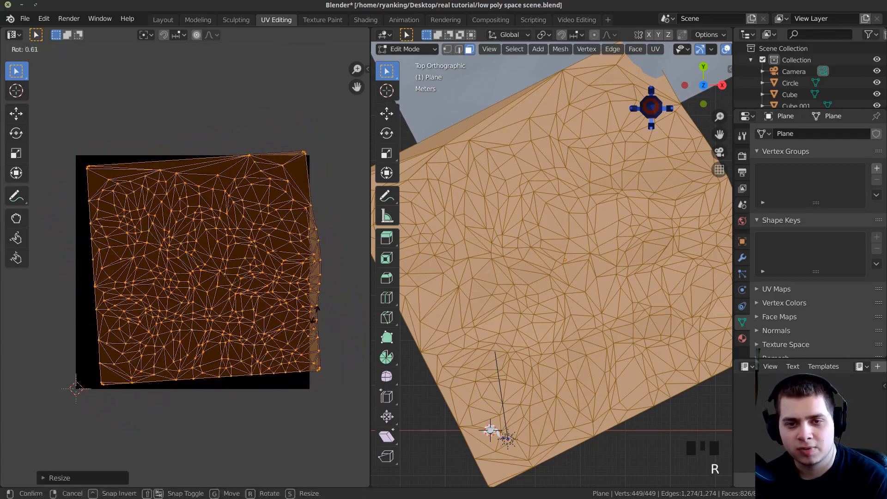
left_click(307, 317)
key("g")
left_click(285, 269)
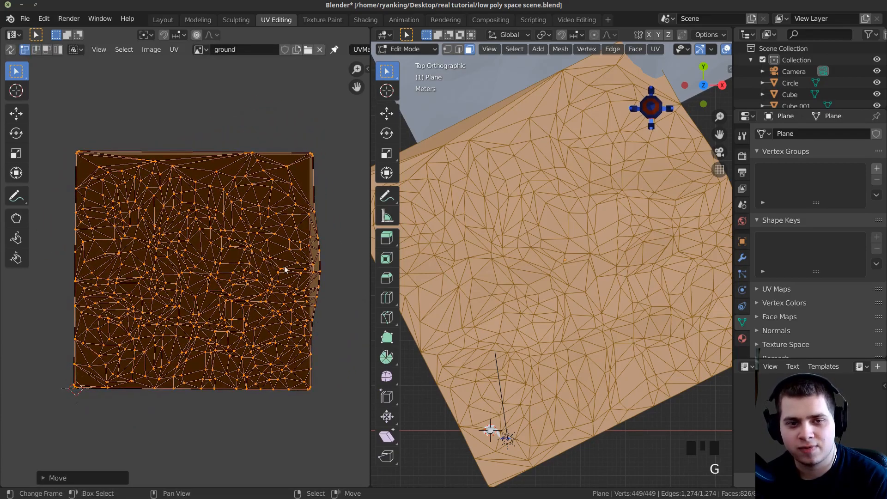
scroll(247, 311, "up", 1)
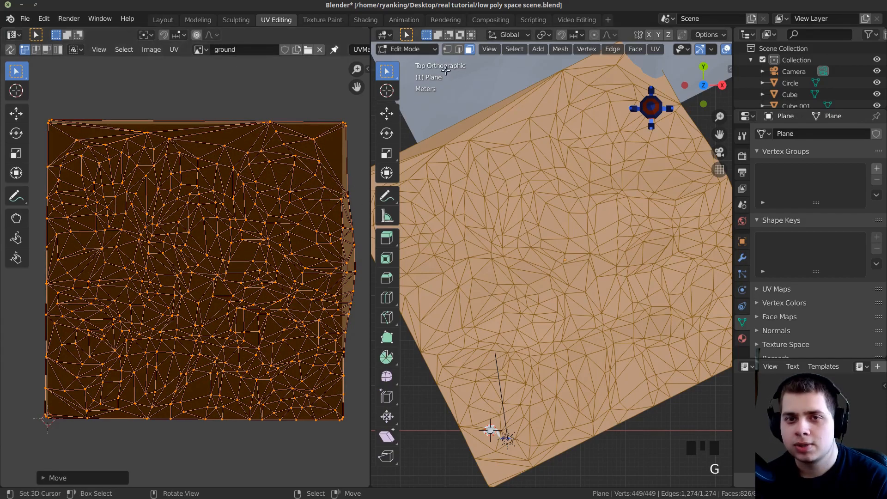
In the Shading workspace, add an Image Texture node to the ground material, feed its color into Base Color and assign the ground image.
left_click(367, 20)
key("shift+a")
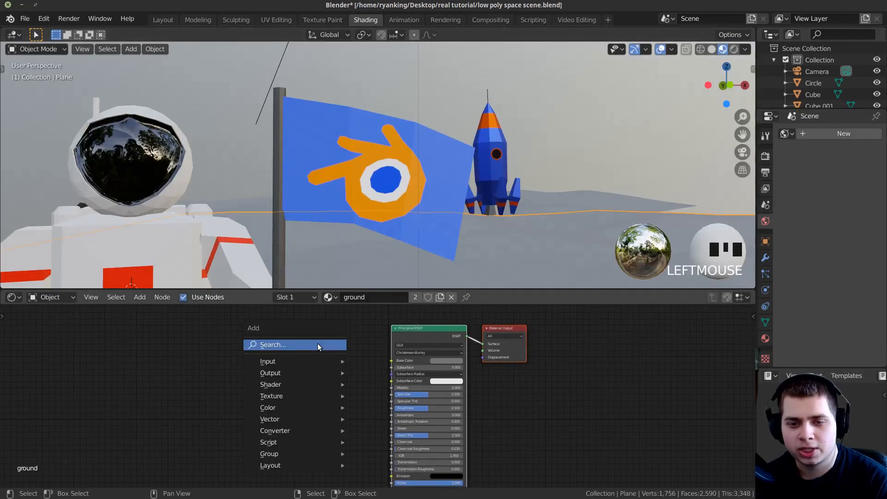
left_click(318, 343)
type("im")
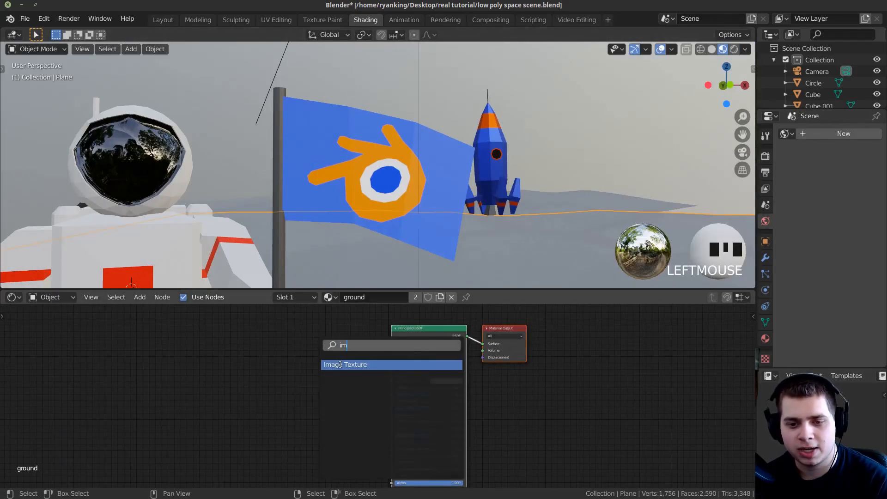
left_click(340, 365)
left_click_drag(346, 347, 394, 355)
left_click(266, 366)
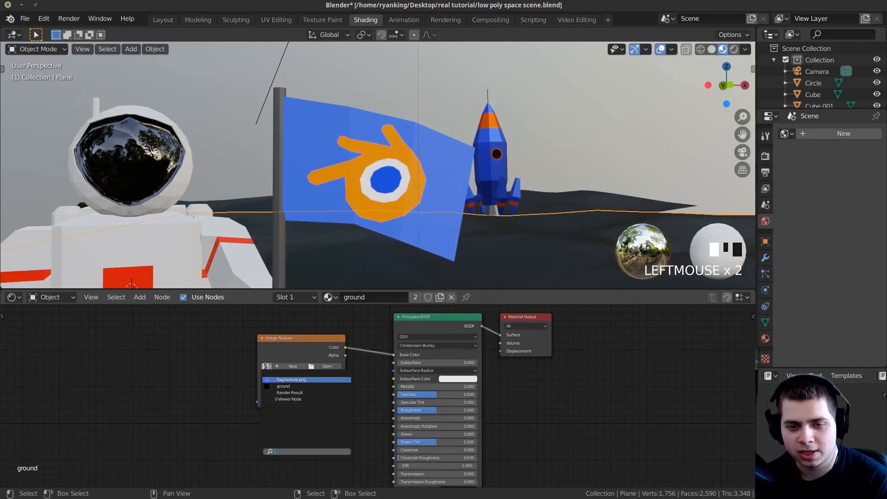
middle_click_drag(342, 173, 370, 250)
scroll(370, 194, "down", 4)
scroll(366, 200, "down", 1)
middle_click_drag(370, 194, 346, 176)
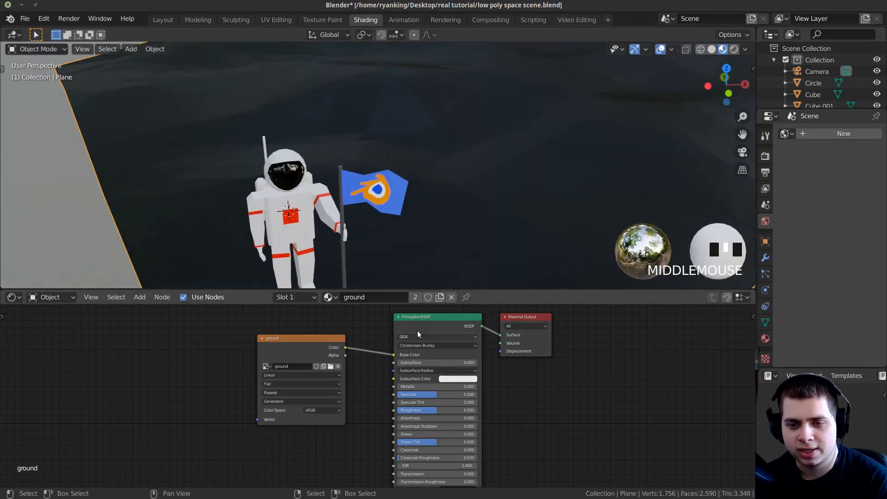
left_click_drag(418, 333, 415, 336)
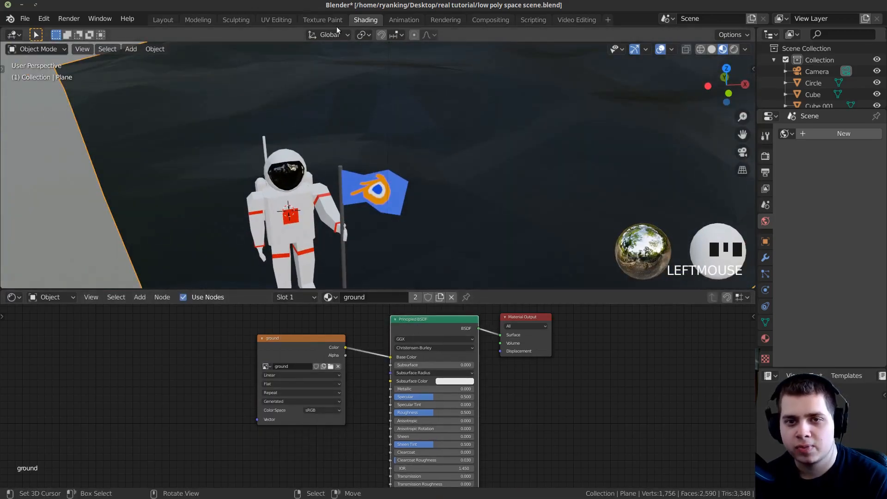
Open the terrain plane in the Texture Paint workspace and show the astronaut's corner in top view.
left_click(327, 19)
scroll(581, 297, "down", 3)
mouse_move(581, 297)
middle_mouse_down()
mouse_move(630, 326)
mouse_move(594, 322)
middle_mouse_up()
key("KP_7")
scroll(474, 134, "down", 4)
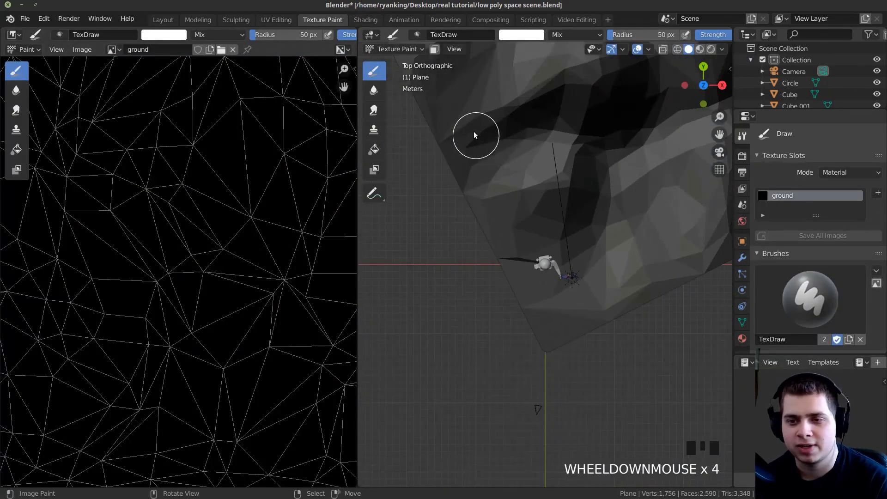
middle_click_drag(475, 134, 516, 210, "shift")
scroll(481, 246, "up", 1)
scroll(531, 252, "down", 6)
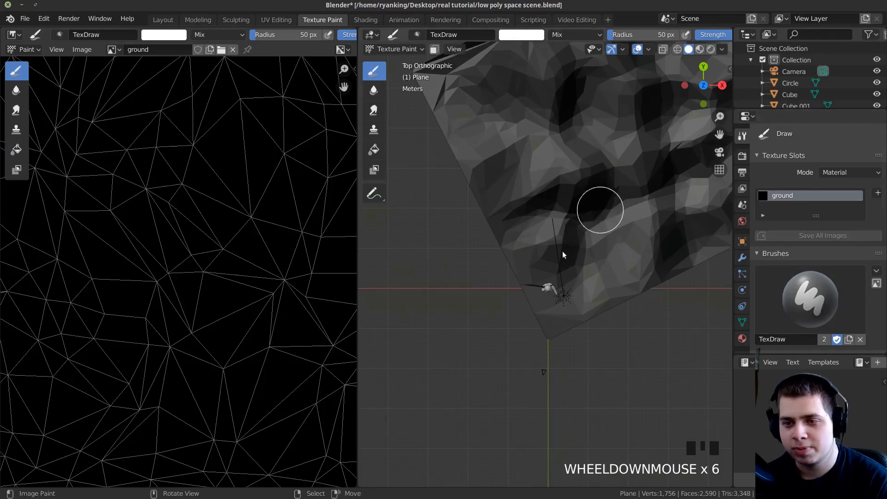
Try white brush strokes on the terrain near the astronaut at 50 px radius and undo each one.
scroll(574, 255, "up", 3)
mouse_move(557, 216)
left_mouse_down()
mouse_move(651, 201)
mouse_move(641, 143)
mouse_move(574, 241)
left_mouse_up()
scroll(598, 295, "down", 3)
key("ctrl+z")
scroll(826, 296, "down", 5)
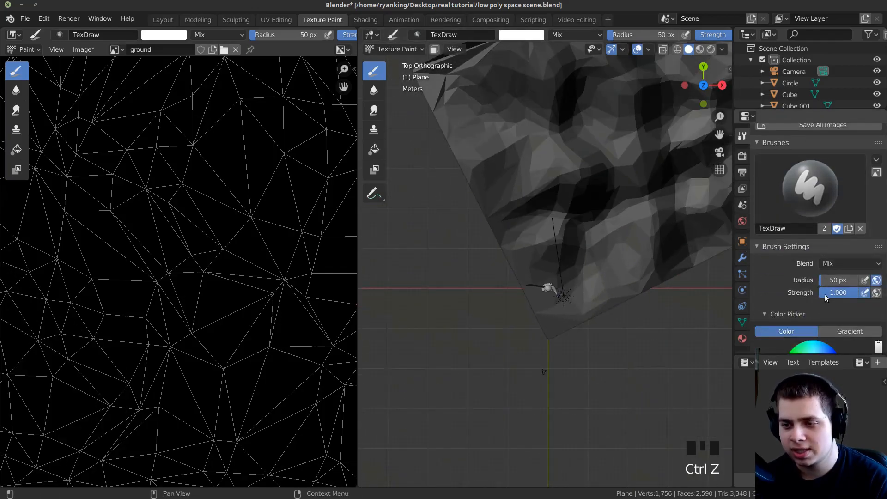
scroll(827, 298, "down", 3)
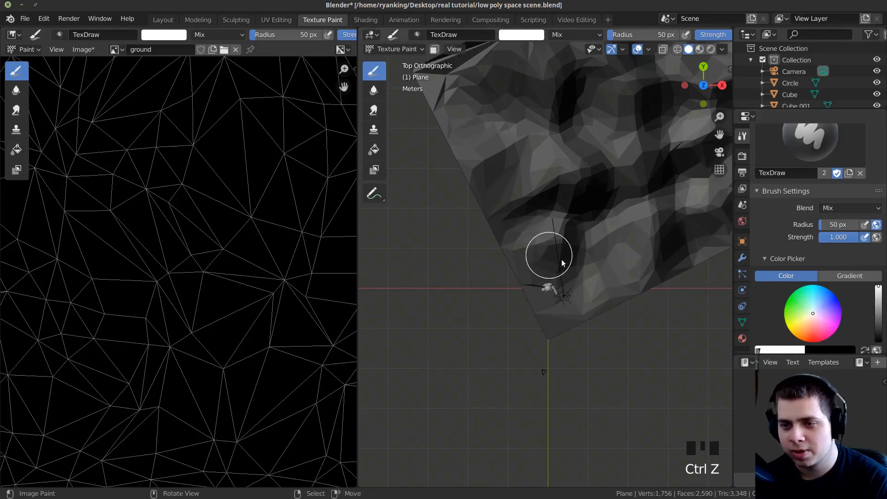
scroll(561, 272, "up", 8)
left_click_drag(558, 270, 550, 208)
key("ctrl+z")
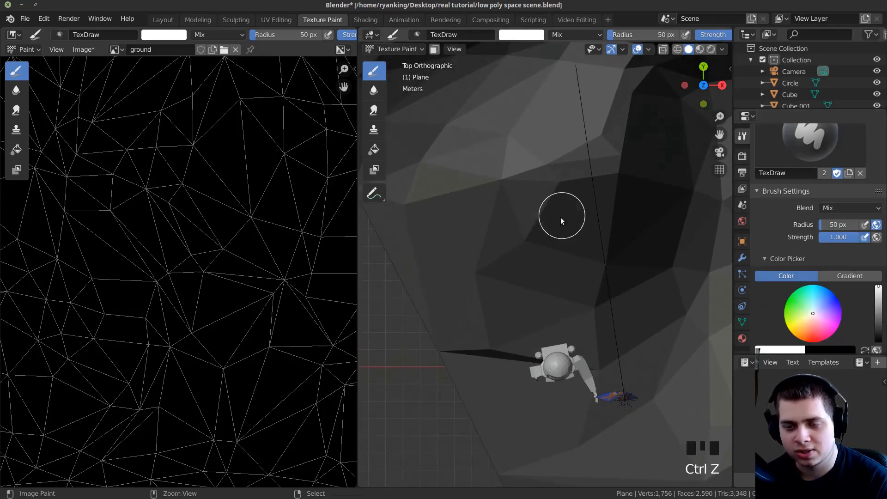
Reduce the TexDraw brush radius to 33 px, judging its size against the astronaut in top view.
middle_click_drag(541, 319, 546, 332, "shift")
key("f")
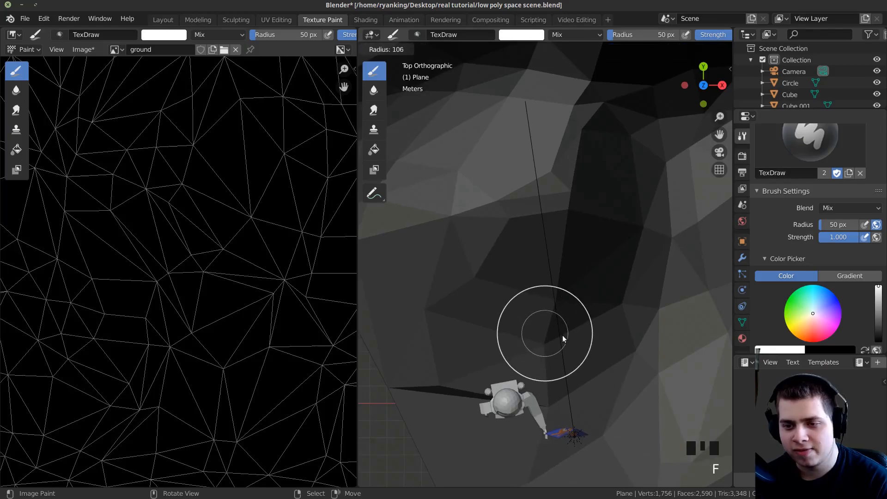
left_click(551, 343)
scroll(543, 340, "down", 4)
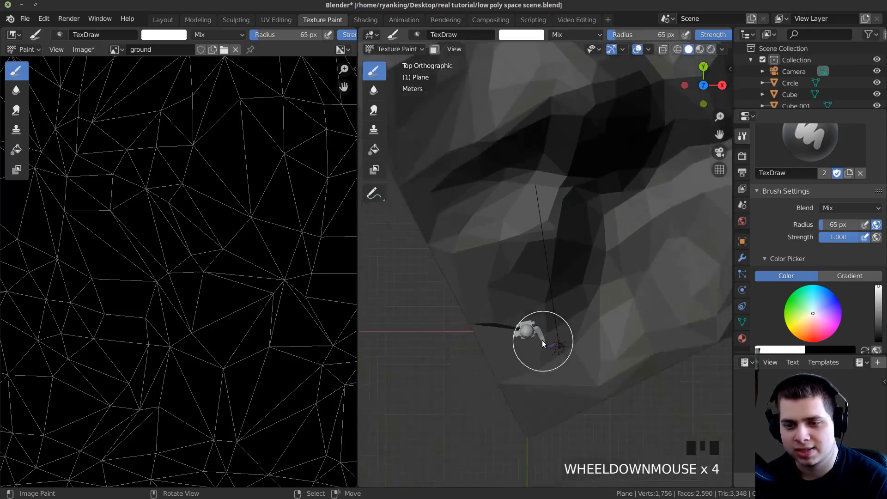
scroll(541, 340, "up", 4)
scroll(542, 339, "up", 1)
mouse_move(536, 340)
middle_mouse_down("shift")
mouse_move(495, 329)
mouse_move(484, 274)
middle_mouse_up("shift")
key("f")
left_click(480, 331)
key("f")
left_click(471, 342)
scroll(488, 301, "up", 3)
key("f")
key("f")
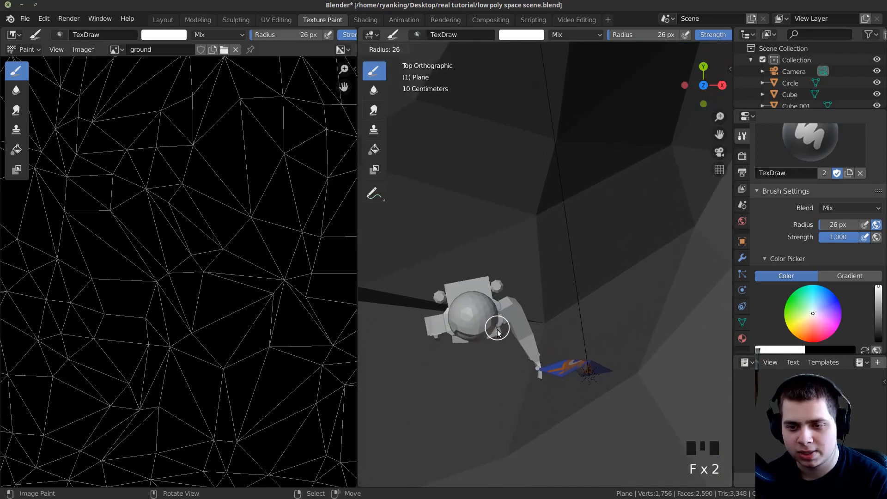
left_click(495, 329)
key("f")
left_click(495, 328)
middle_click_drag(489, 264, 482, 313, "shift")
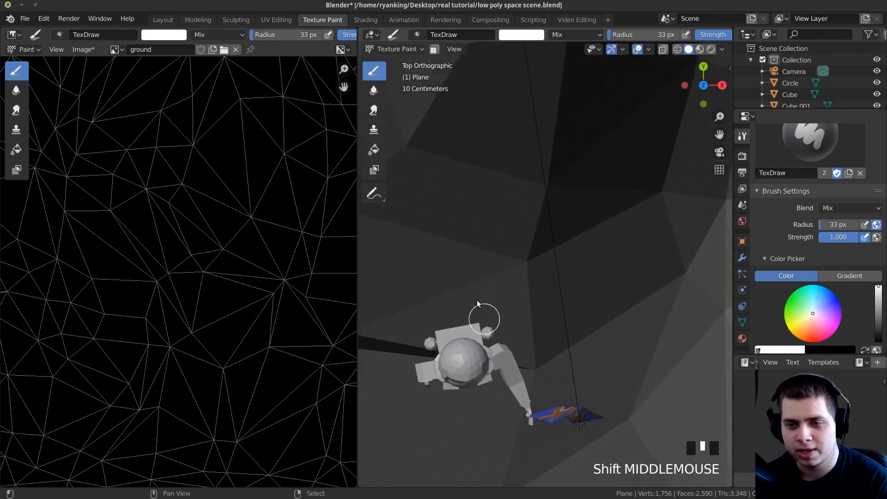
Paint two staggered white dots on the terrain behind the astronaut, enlarging the brush radius to 37 px.
triple_click(479, 296)
left_click(444, 274)
key("f")
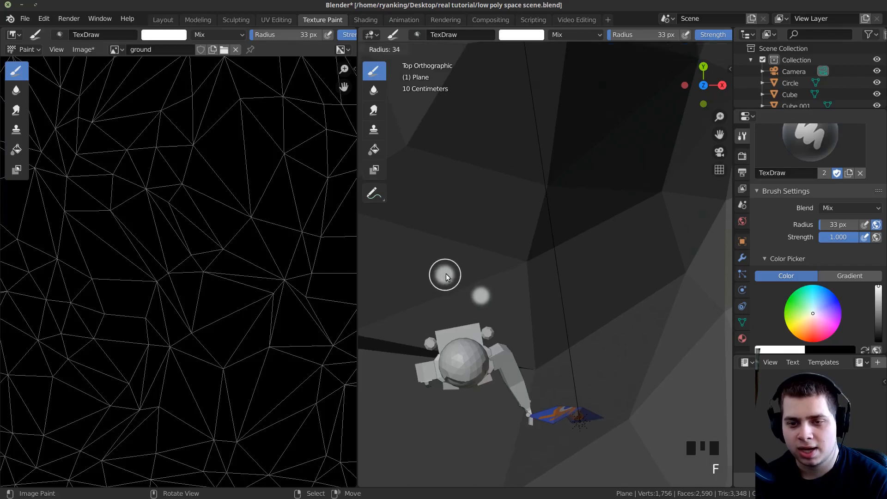
left_click(446, 274)
left_click(446, 274)
double_click(482, 299)
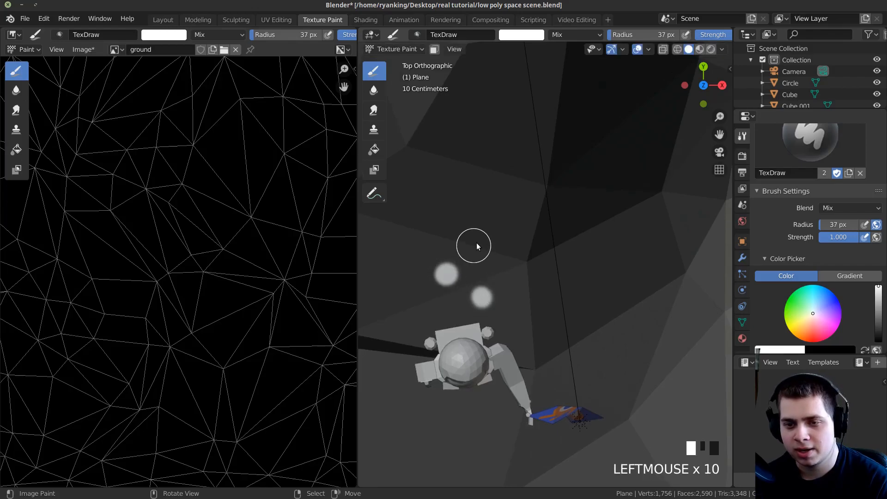
Continue the staggered white dot trail on the terrain behind the astronaut with five more dots heading toward +Y.
triple_click(479, 243)
triple_click(520, 231)
middle_click_drag(519, 231, 476, 290, "shift")
triple_click(465, 269)
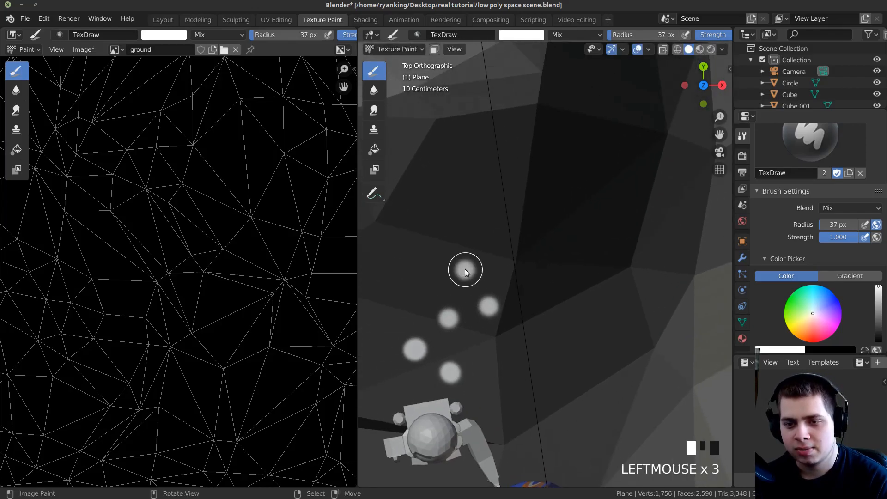
double_click(465, 269)
triple_click(477, 225)
middle_click_drag(510, 213, 465, 296, "shift")
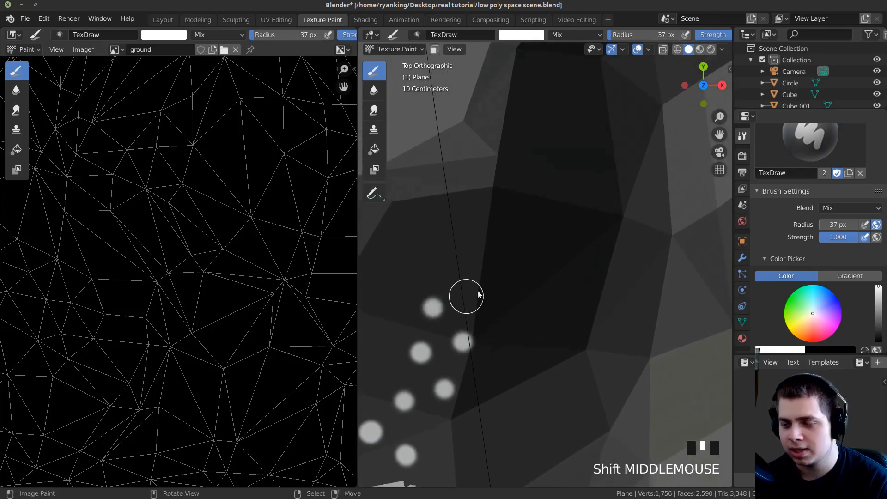
Extend the dot trail across the dark terrain facets with five more staggered white dots, bending slightly toward +X.
left_click(478, 293)
triple_click(458, 252)
left_click(457, 254)
left_click(498, 248)
triple_click(499, 248)
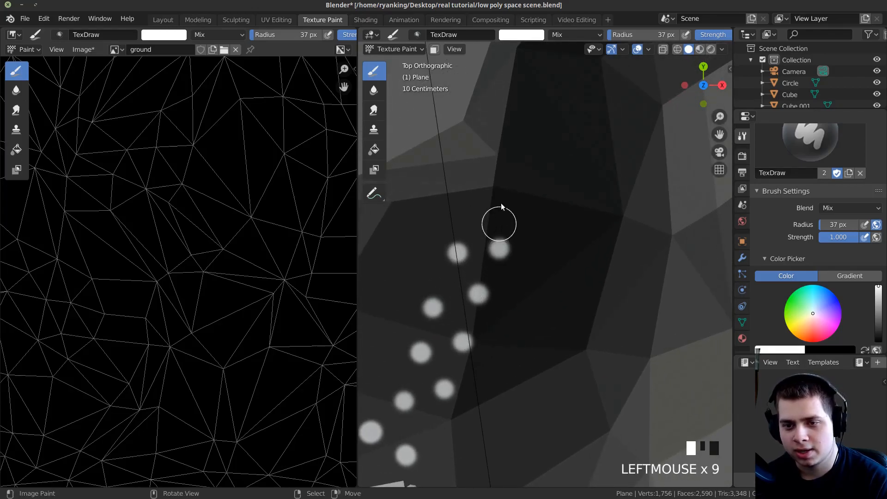
triple_click(503, 201)
triple_click(531, 207)
Paint nine more white dots in two staggered columns, curving the trail toward +X and back toward +Y.
middle_click_drag(531, 206, 425, 308, "shift")
triple_click(442, 276)
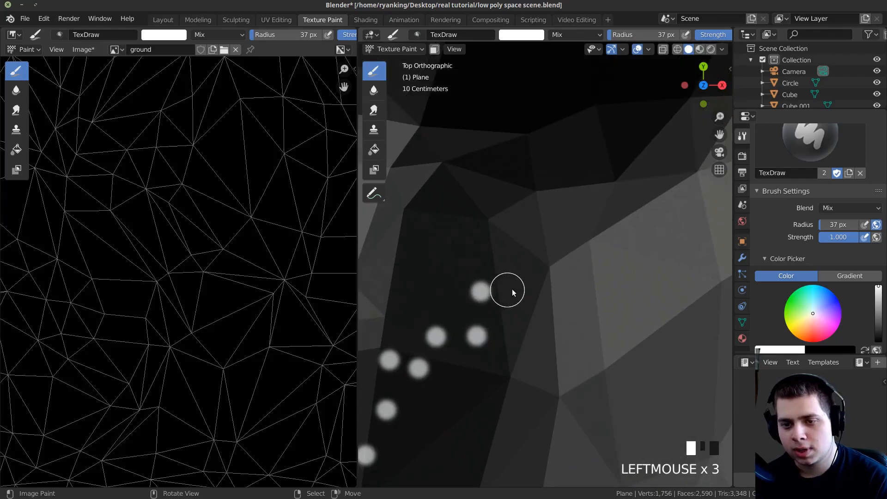
triple_click(513, 289)
middle_click_drag(497, 261, 480, 321, "shift")
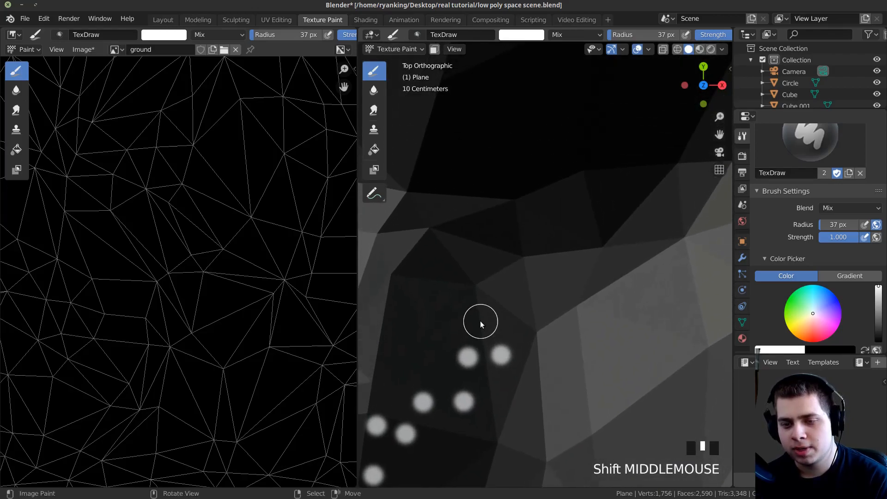
triple_click(481, 321)
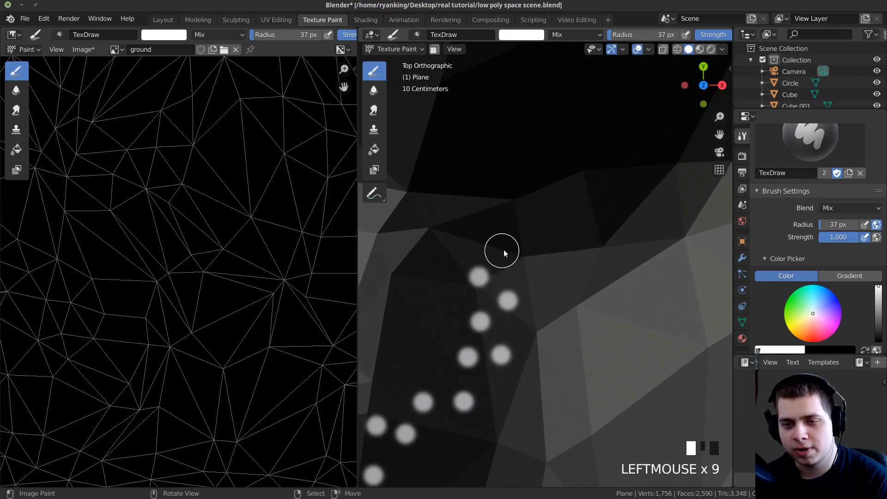
triple_click(503, 251)
triple_click(476, 230)
Add five more alternating white dots that carry the trail onto the black terrain facet, drifting slightly toward -X.
middle_click_drag(476, 229, 484, 301, "shift")
triple_click(498, 279)
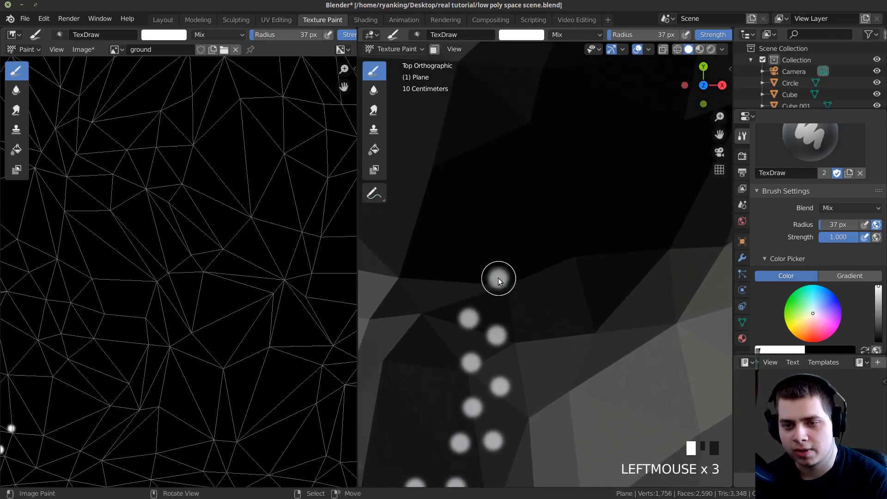
triple_click(495, 241)
triple_click(461, 206)
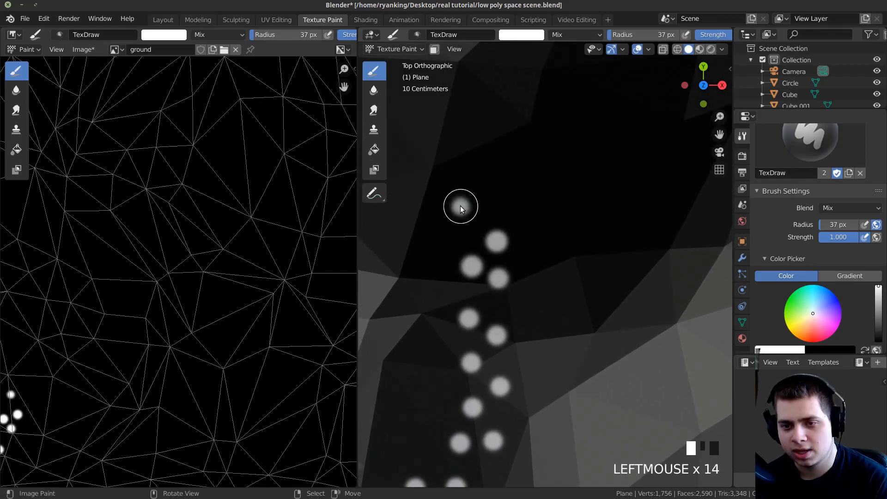
middle_click_drag(460, 206, 448, 289, "shift")
left_click(476, 256)
Check the dot trail behind the astronaut from the camera, then return to the top view of the trail's far end.
scroll(481, 292, "down", 4)
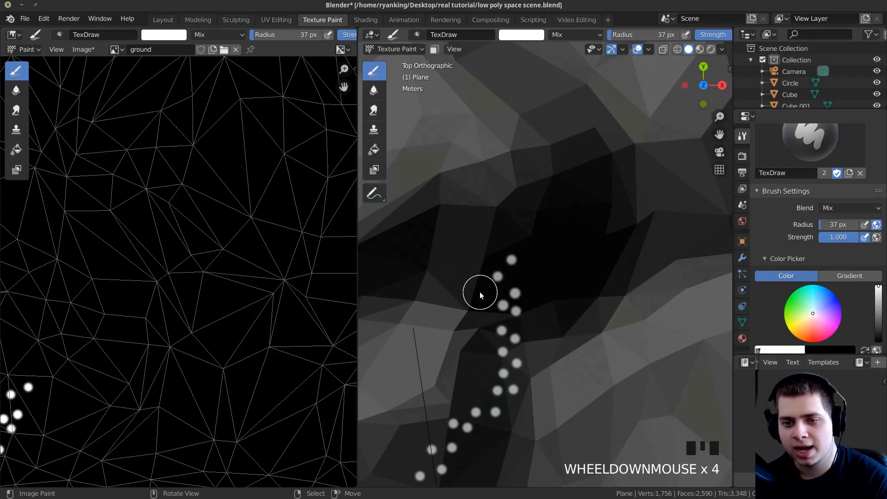
key("KP_0")
scroll(559, 276, "up", 4)
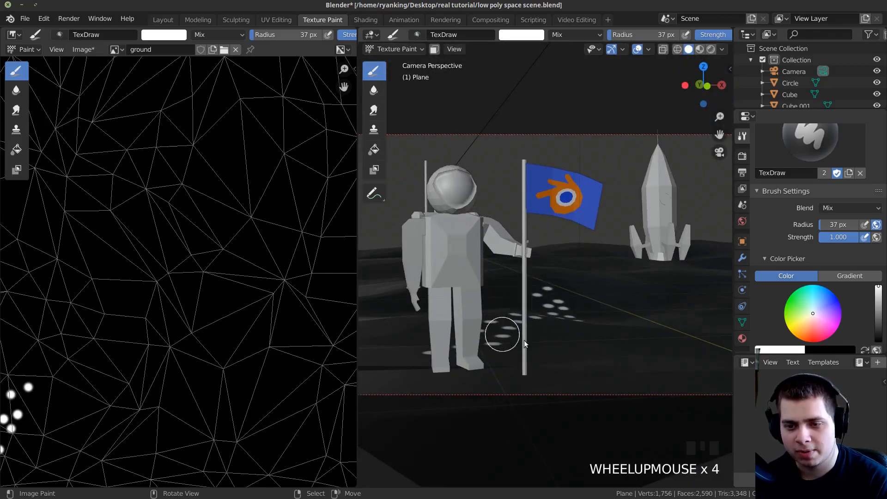
scroll(568, 310, "up", 2)
key("KP_7")
scroll(512, 323, "up", 4)
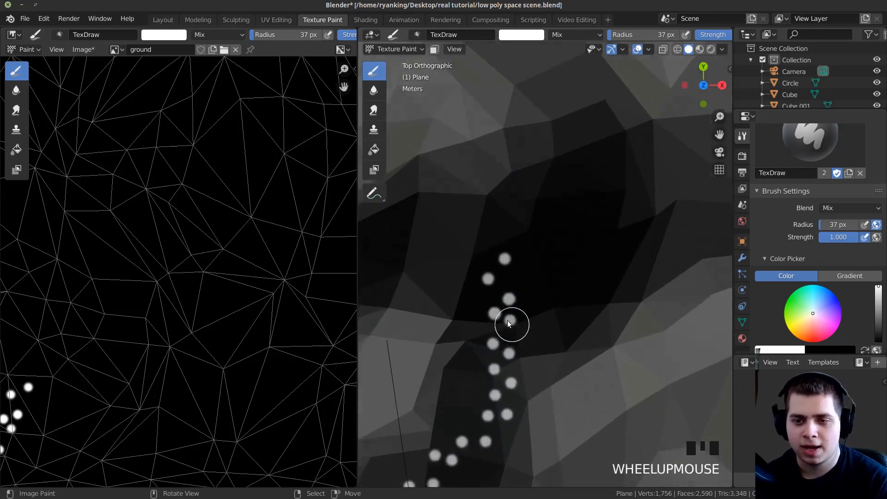
Paint three more staggered white dots at the far end of the trail, continuing toward +Y.
left_click(442, 242)
left_click(442, 243)
left_click(464, 212)
left_click(468, 210)
left_click(469, 208)
left_click(470, 206)
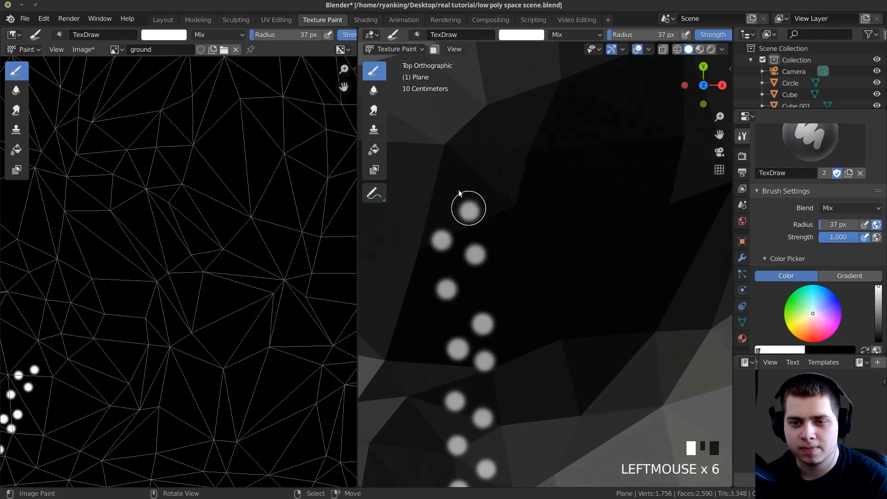
middle_click_drag(469, 206, 444, 230, "shift")
left_click(448, 228)
left_click(448, 229)
left_click(448, 228)
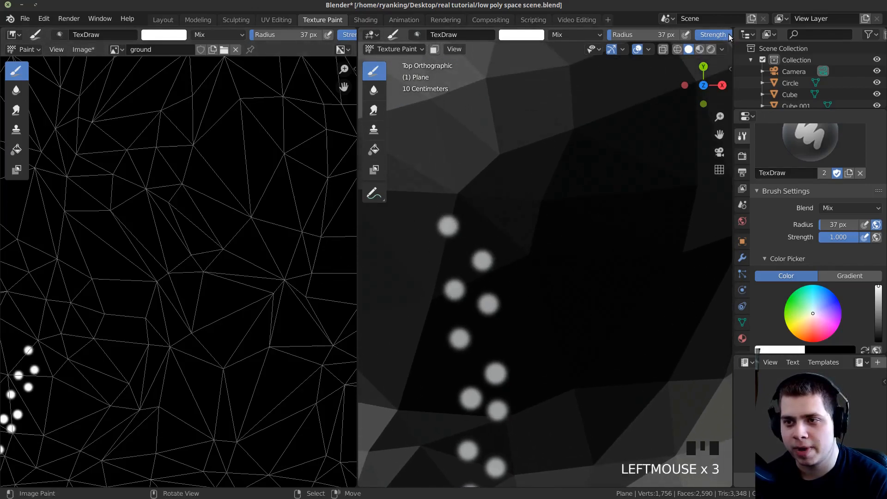
Split the 3D viewport into two stacked views and show the camera view without its toolbar in the upper one.
left_click_drag(728, 34, 721, 208)
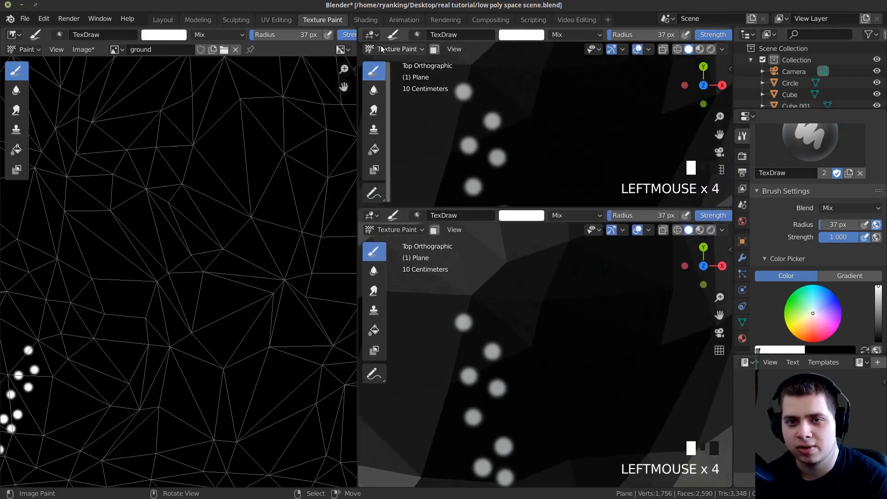
left_click(372, 34)
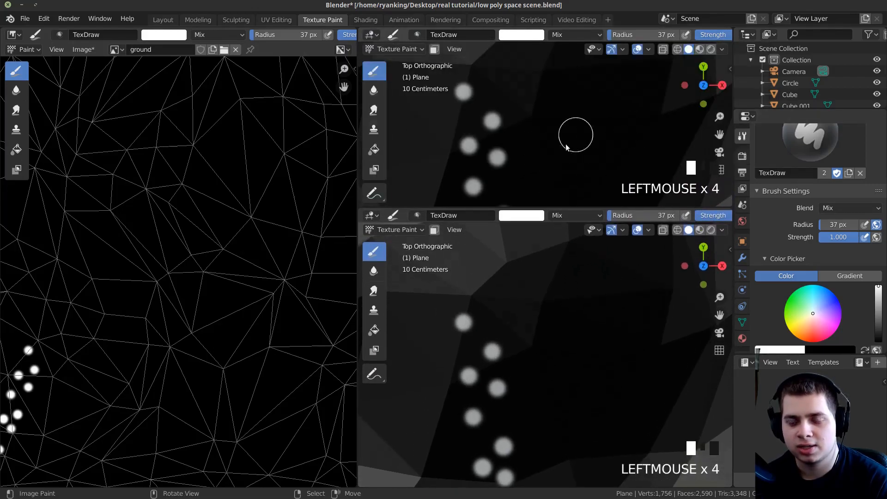
key("KP_0")
mouse_move(560, 157)
middle_mouse_down("shift")
mouse_move(547, 149)
mouse_move(567, 143)
middle_mouse_up("shift")
key("t")
key("t")
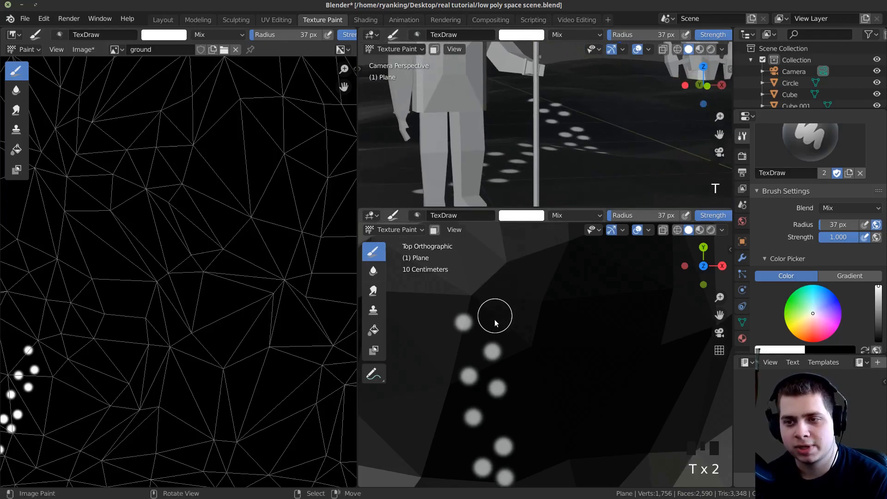
Hide the gizmos in both 3D viewports and set the TexDraw brush radius to 28 px.
left_click(611, 230)
left_click(614, 52)
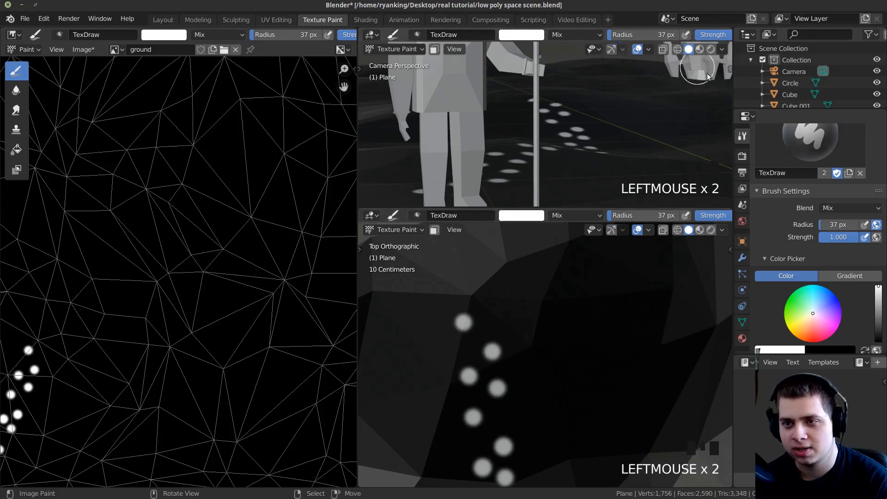
middle_click_drag(461, 374, 482, 418, "shift")
key("f")
key("f")
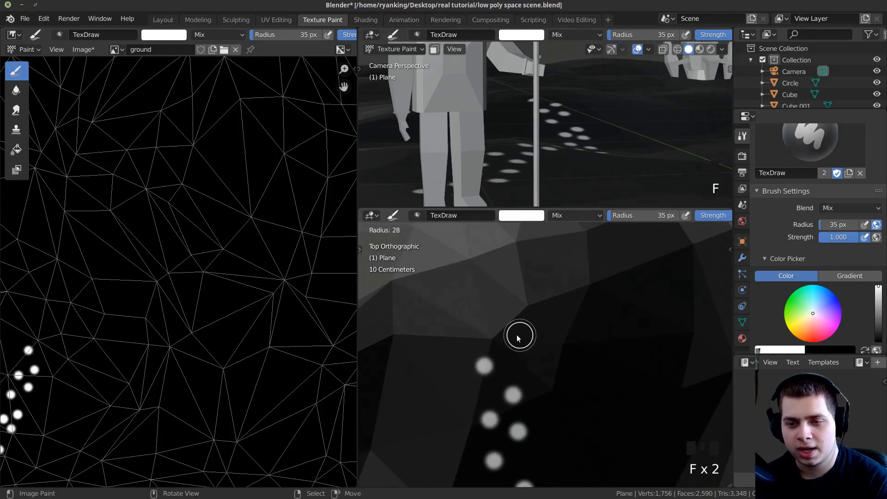
left_click(518, 338)
Extend the footprint trail on the ground plane with single white dots placed alternately for the two feet.
triple_click(518, 346)
triple_click(500, 320)
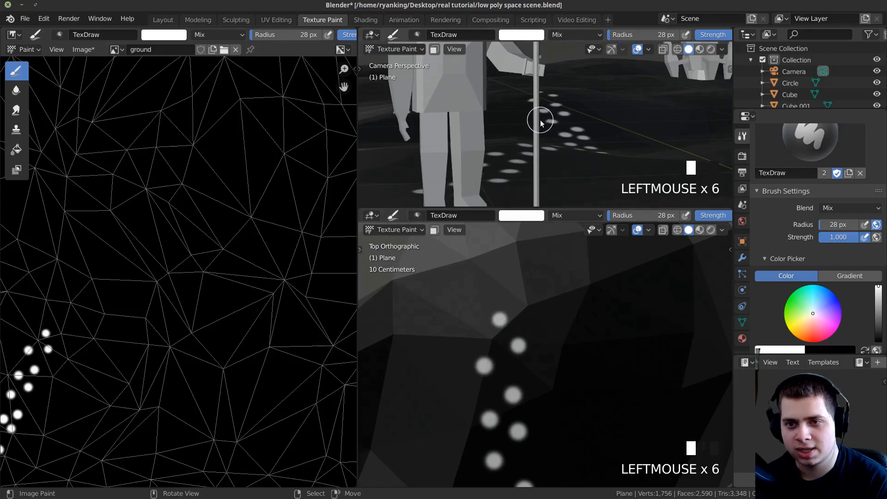
middle_click_drag(546, 307, 495, 337, "shift")
triple_click(491, 342)
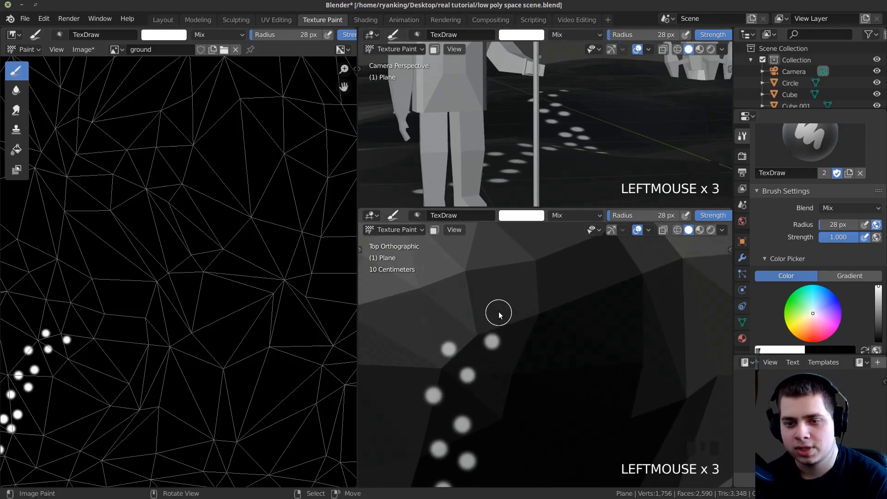
triple_click(498, 313)
triple_click(534, 317)
triple_click(527, 279)
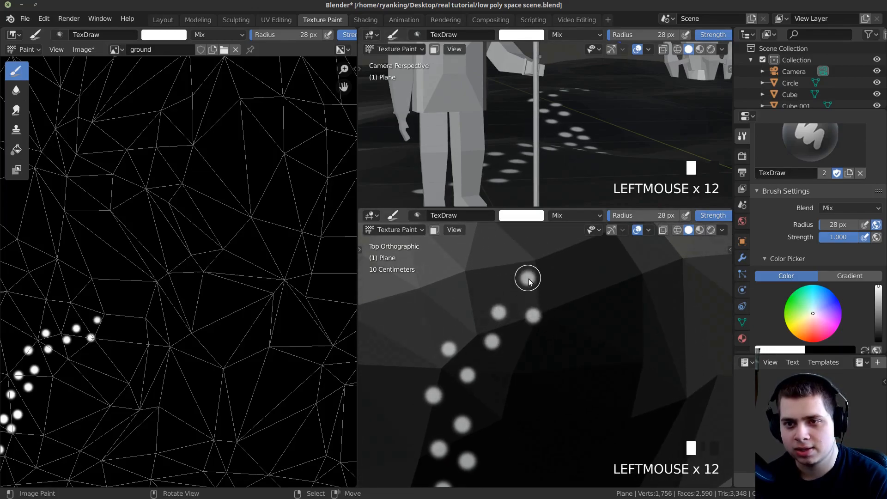
middle_click_drag(527, 279, 444, 388, "shift")
left_click(472, 384)
double_click(469, 342)
triple_click(497, 340)
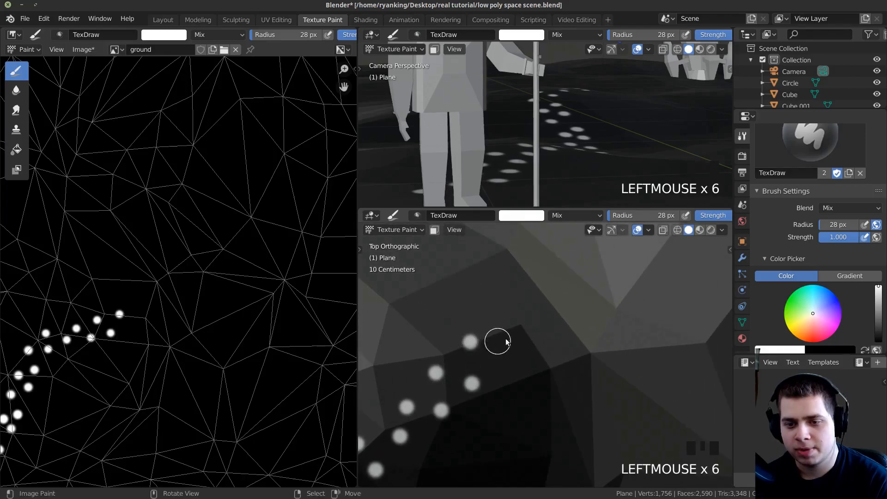
Expand the Stroke settings of the TexDraw brush.
middle_click_drag(497, 341, 507, 366, "shift")
scroll(507, 365, "down", 3, "shift")
middle_click_drag(545, 334, 528, 351, "shift")
scroll(516, 352, "up", 4)
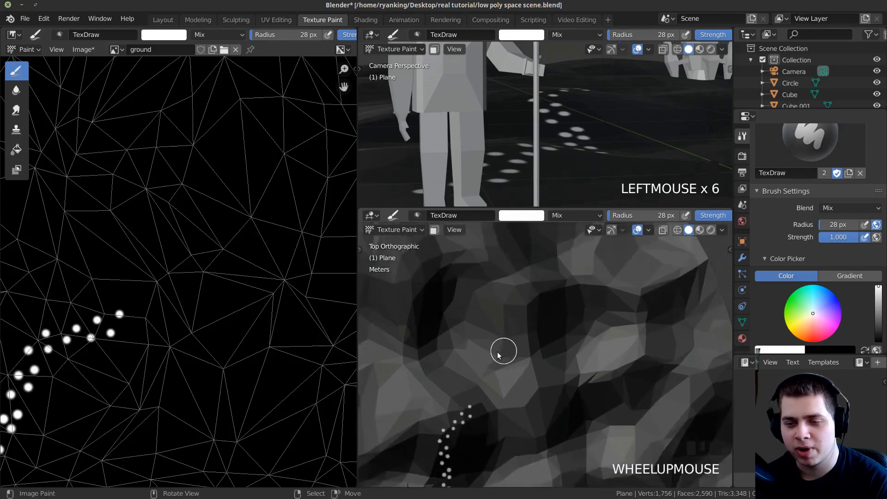
middle_click_drag(480, 321, 490, 300, "shift")
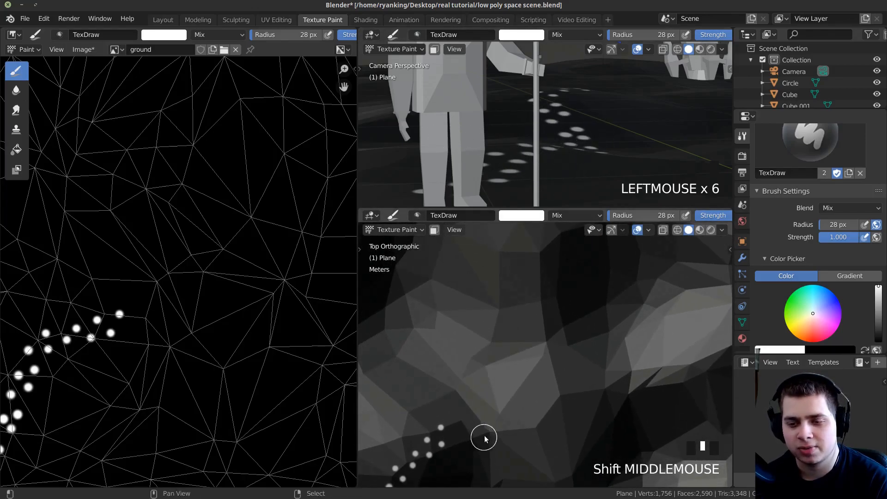
middle_click_drag(481, 435, 579, 359, "shift")
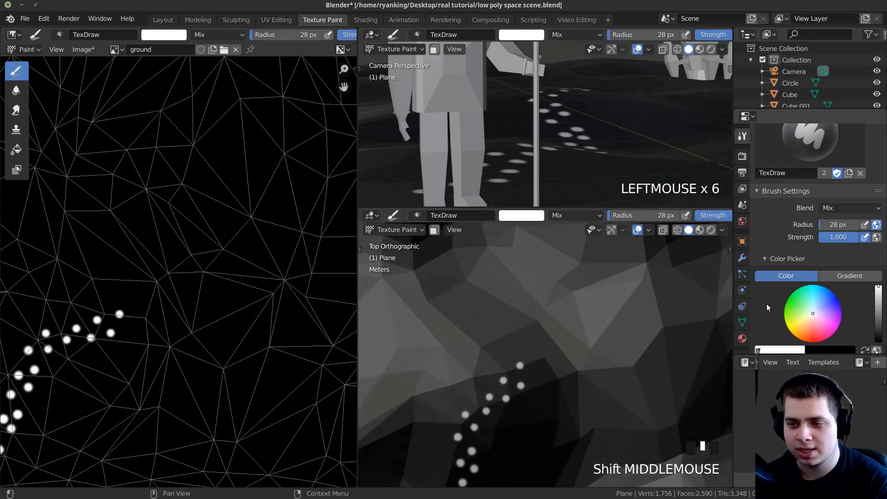
scroll(780, 284, "down", 6)
scroll(780, 284, "down", 1)
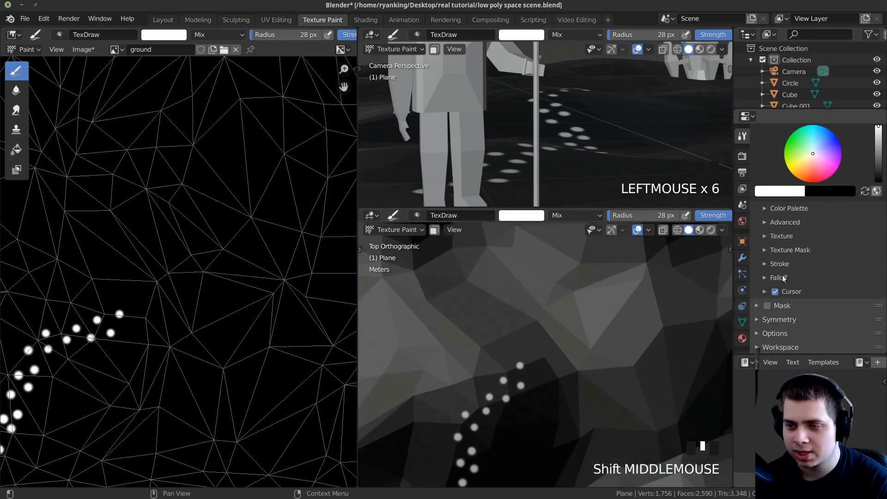
scroll(595, 345, "up", 3)
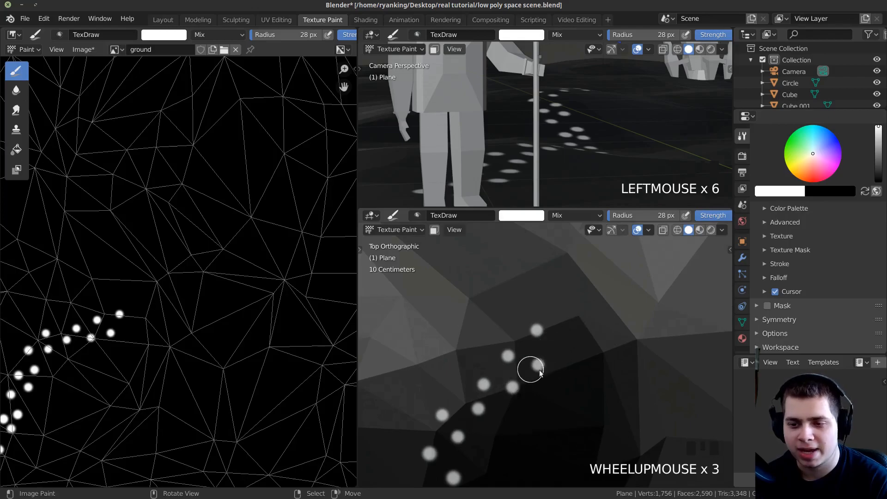
left_click(765, 264)
scroll(826, 273, "down", 3)
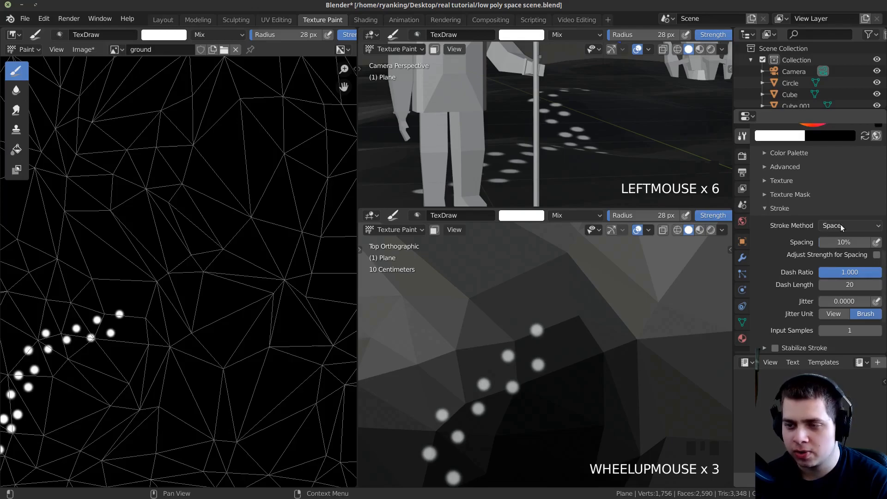
Try dotted strokes past the end of the footprint trail with stroke spacing raised up to 141%, undoing each one.
mouse_move(572, 358)
left_mouse_down()
mouse_move(592, 325)
mouse_move(599, 280)
mouse_move(583, 279)
left_mouse_up()
key("ctrl+z")
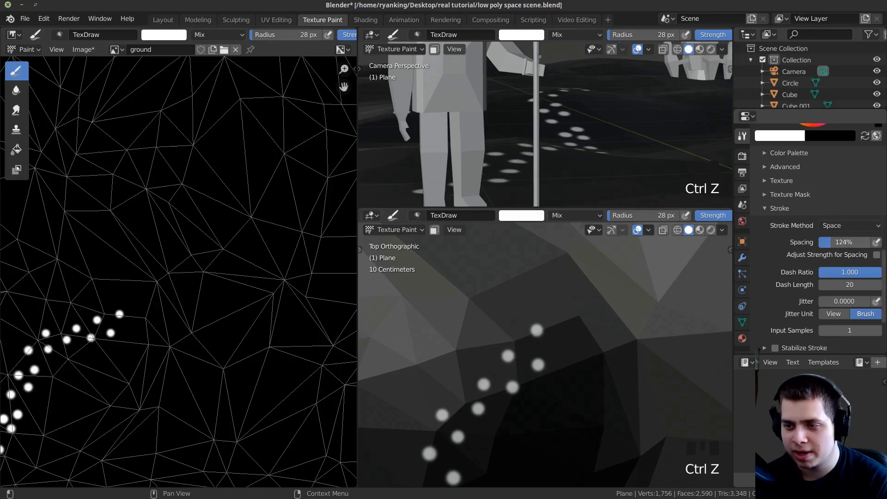
double_click(573, 370)
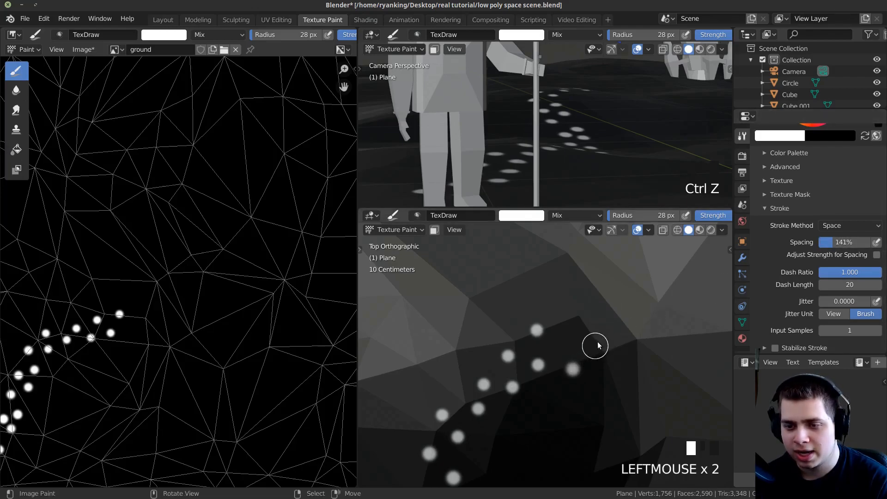
left_click(668, 260)
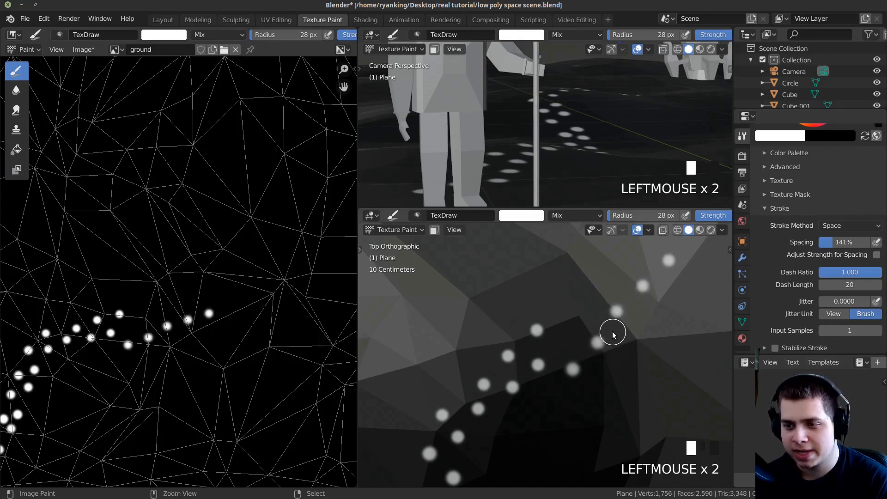
key("ctrl+z")
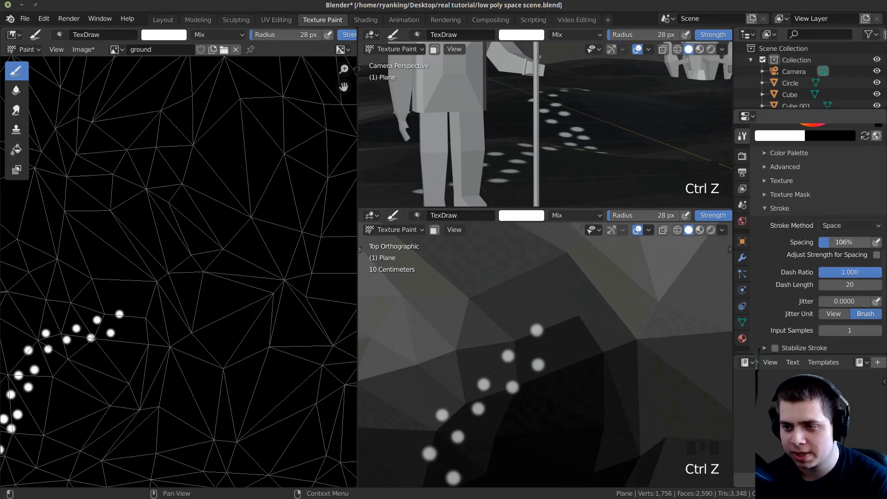
Set the stroke spacing to 97%, try a dotted stroke and undo it, and set the brush radius to 24 px.
mouse_move(513, 397)
middle_mouse_down("shift")
mouse_move(486, 407)
mouse_move(462, 430)
mouse_move(475, 422)
middle_mouse_up("shift")
key("f")
scroll(479, 415, "down", 3)
key("f")
left_click(470, 421)
scroll(475, 422, "down", 1, "shift")
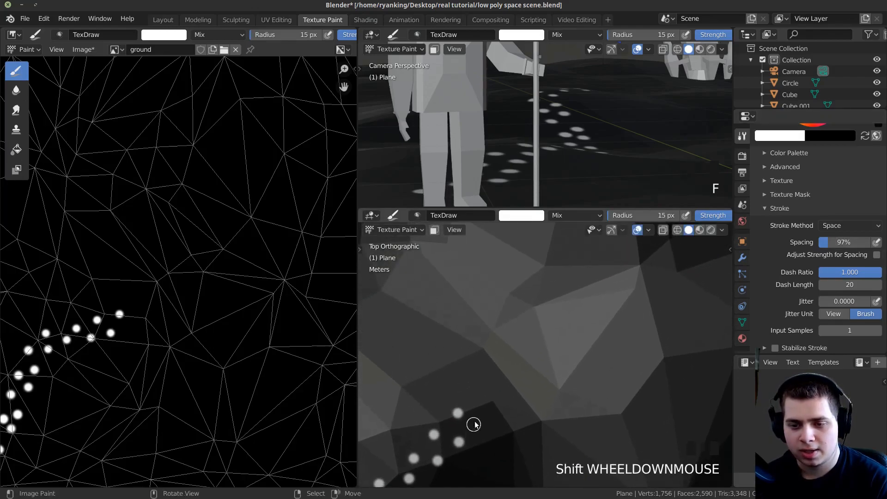
left_click_drag(476, 422, 503, 381)
key("ctrl+z")
key("f")
left_click(486, 412)
Paint a winding dotted row of white footprints from the end of the trail across the ground towards the rocket.
middle_click_drag(485, 412, 459, 452, "shift")
left_click(459, 454)
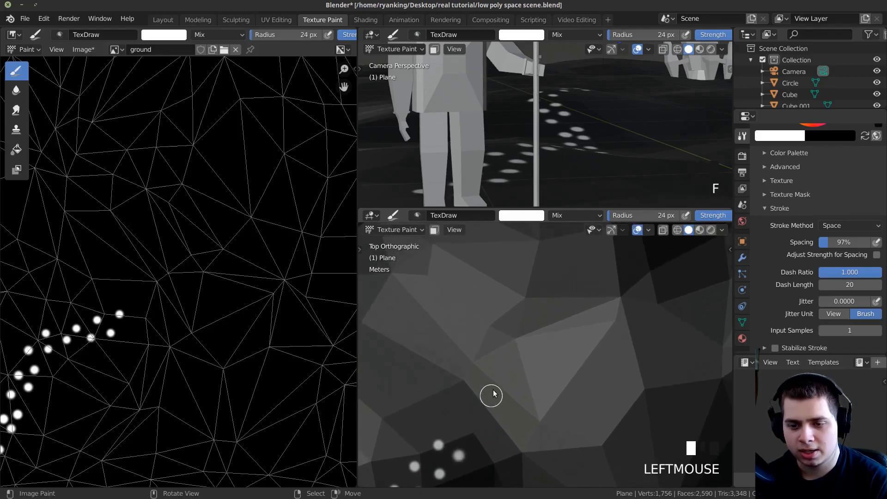
left_click_drag(561, 315, 597, 276)
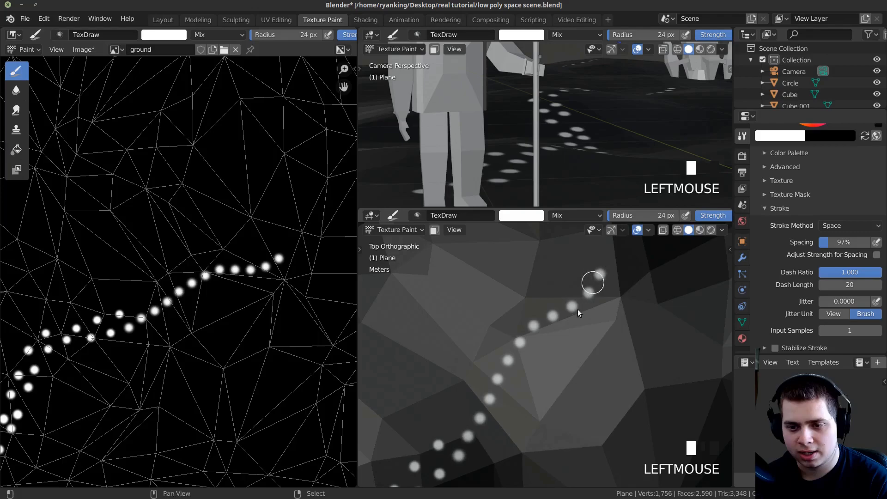
middle_click_drag(596, 277, 462, 432, "shift")
scroll(481, 409, "down", 4)
scroll(487, 412, "up", 3)
scroll(458, 435, "up", 1)
mouse_move(458, 434)
left_mouse_down()
mouse_move(521, 300)
mouse_move(636, 257)
left_mouse_up()
middle_click_drag(636, 258, 541, 409, "shift")
mouse_move(541, 408)
left_mouse_down()
mouse_move(547, 382)
mouse_move(586, 328)
left_mouse_up()
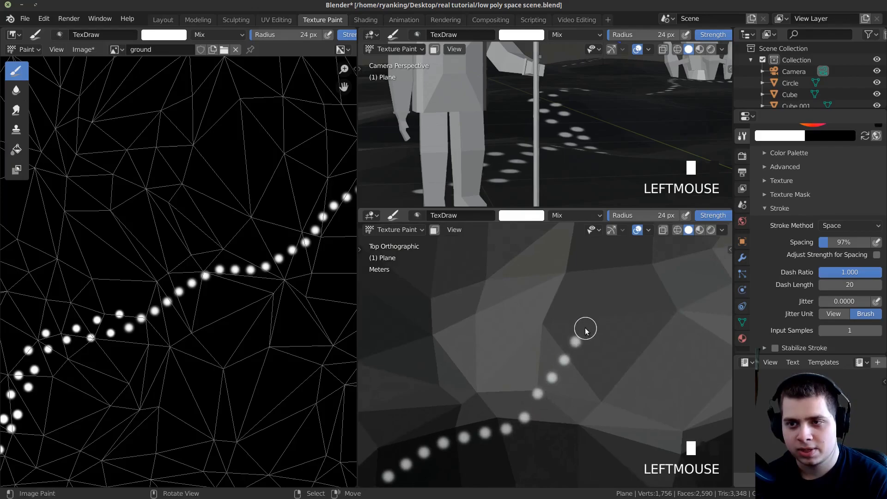
Continue the dotted footprint row over the last stretch of ground up to the rocket's base.
scroll(586, 328, "down", 4)
middle_click_drag(586, 328, 573, 363, "shift")
scroll(590, 170, "down", 5)
scroll(539, 388, "up", 3)
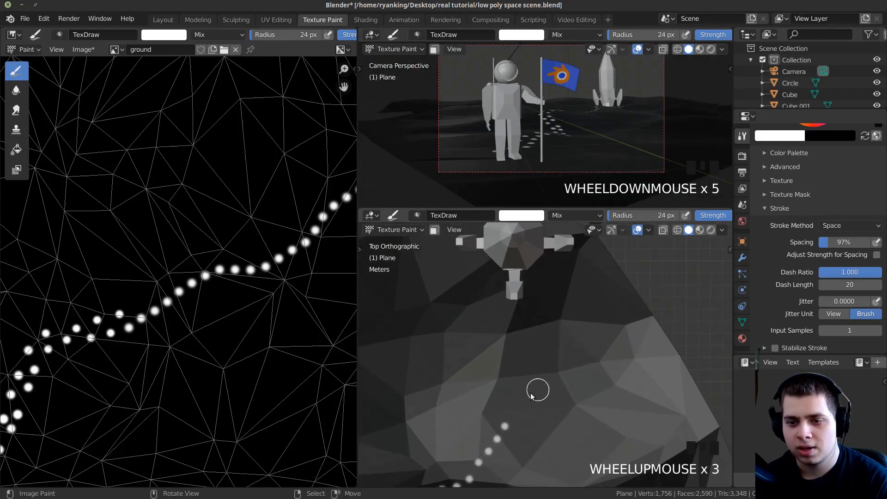
scroll(540, 381, "up", 2)
mouse_move(523, 407)
left_mouse_down()
mouse_move(521, 291)
mouse_move(530, 257)
left_mouse_up()
Start a second dotted footprint row beside the first one, continuing from where the hand-placed pairs end.
middle_click_drag(539, 315, 545, 323, "shift")
scroll(604, 146, "up", 2)
middle_click_drag(605, 146, 578, 153, "shift")
middle_click_drag(486, 370, 475, 341, "shift")
scroll(484, 369, "down", 2)
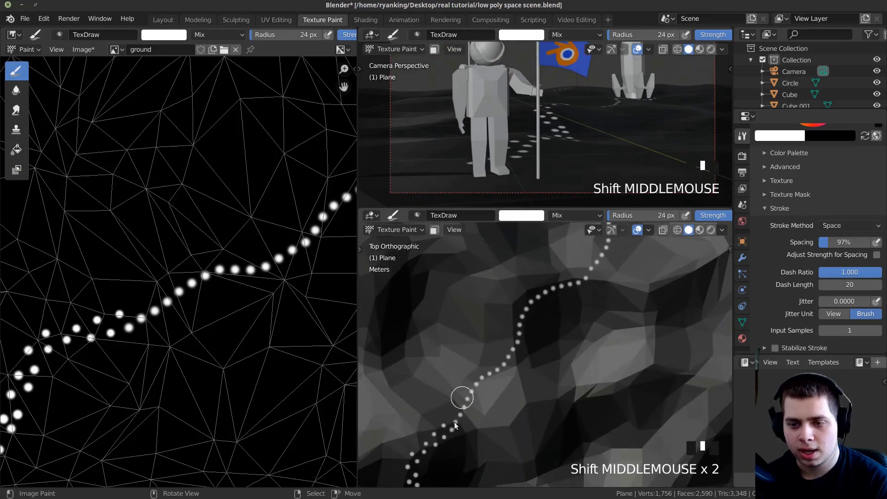
scroll(482, 337, "up", 4)
scroll(495, 377, "up", 3)
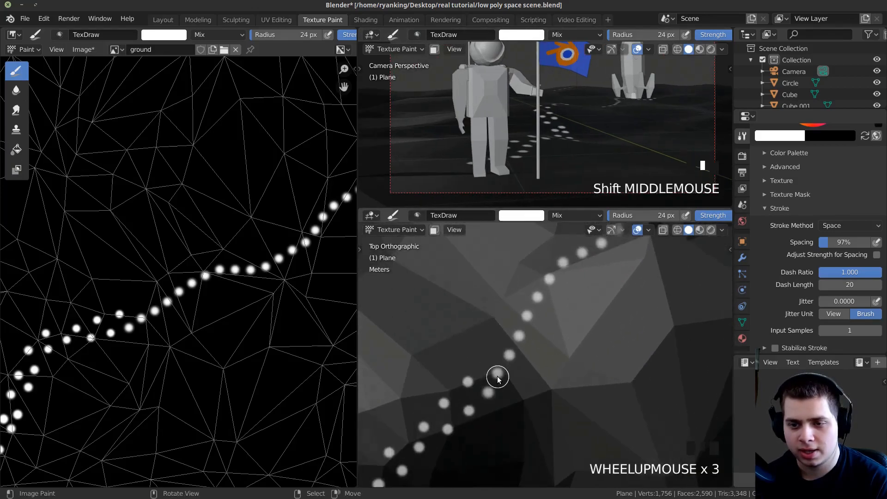
key("f")
middle_click_drag(472, 371, 447, 402, "shift")
left_click(454, 396)
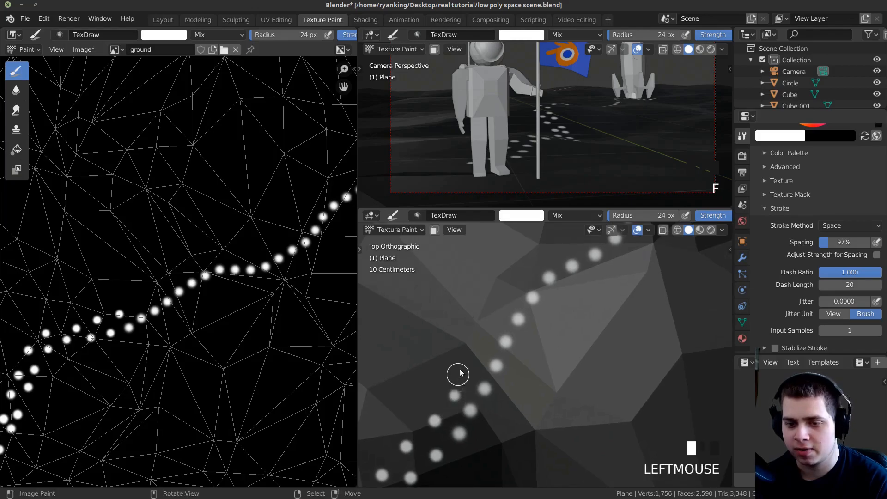
mouse_move(489, 320)
left_mouse_down()
mouse_move(527, 257)
mouse_move(548, 248)
left_mouse_up()
Paint the rest of the second footprint row parallel to the first one, following its curves up to the rocket.
middle_click_drag(554, 246, 444, 396, "shift")
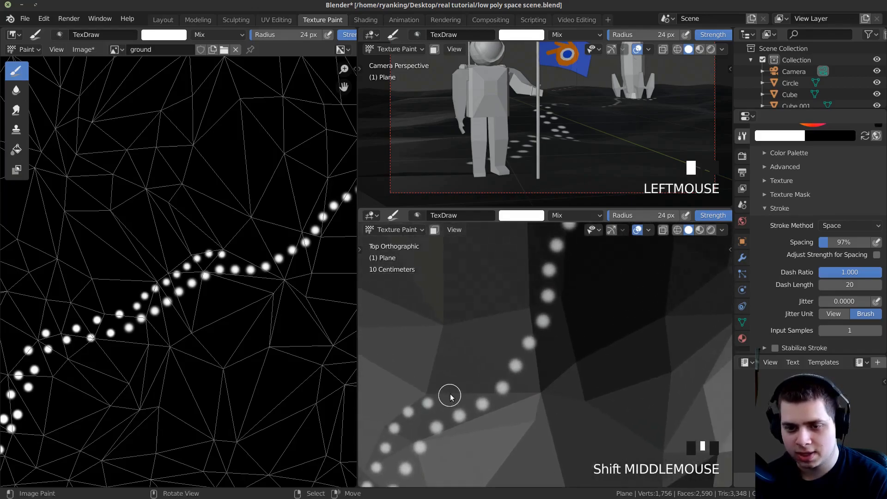
left_click_drag(447, 395, 477, 374)
left_click_drag(509, 317, 525, 271)
middle_click_drag(525, 272, 472, 410, "shift")
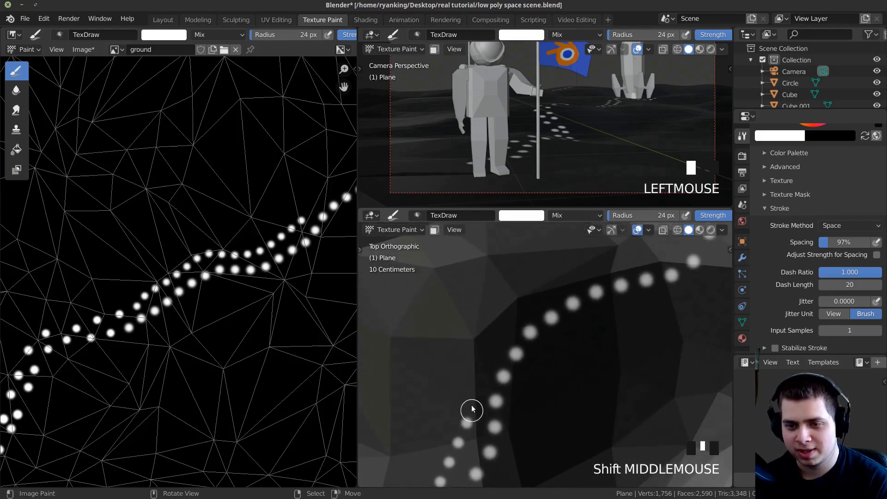
mouse_move(472, 410)
left_mouse_down()
mouse_move(476, 372)
mouse_move(507, 302)
mouse_move(560, 259)
left_mouse_up()
middle_click_drag(560, 259, 467, 368, "shift")
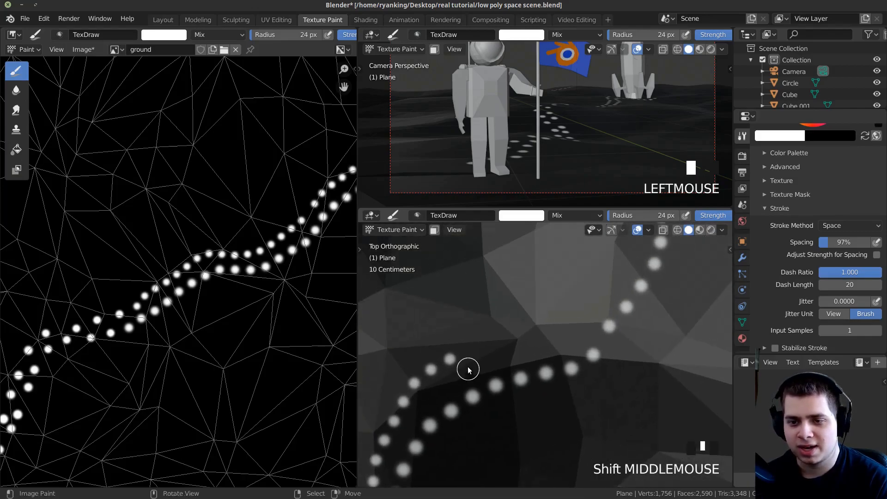
mouse_move(468, 368)
left_mouse_down()
mouse_move(529, 350)
mouse_move(599, 298)
left_mouse_up()
middle_click_drag(598, 297, 539, 377, "shift")
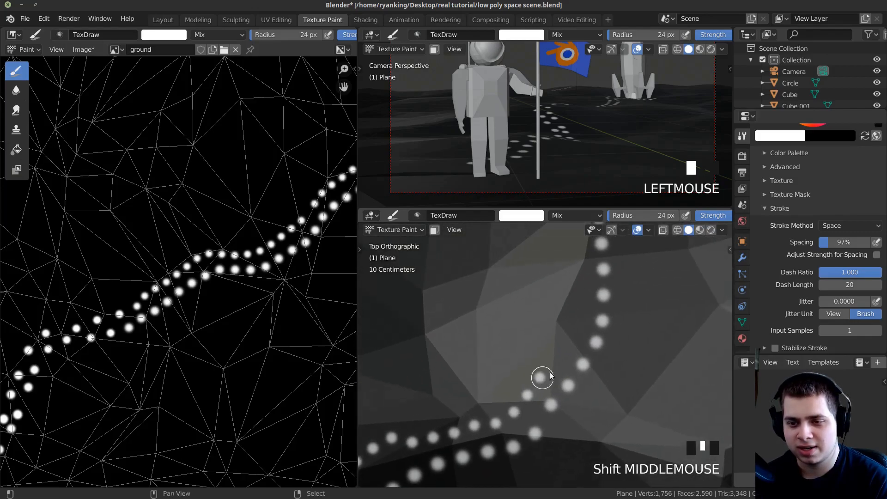
mouse_move(539, 376)
left_mouse_down()
mouse_move(572, 326)
mouse_move(576, 289)
left_mouse_up()
middle_click_drag(576, 289, 517, 440, "shift")
mouse_move(517, 440)
left_mouse_down()
mouse_move(521, 386)
mouse_move(554, 270)
left_mouse_up()
Switch the top-view viewport to the camera view and join the two 3D viewports into one.
scroll(514, 460, "down", 7)
middle_click_drag(512, 459, 555, 363, "shift")
scroll(546, 370, "down", 2)
middle_click_drag(402, 416, 457, 373, "shift")
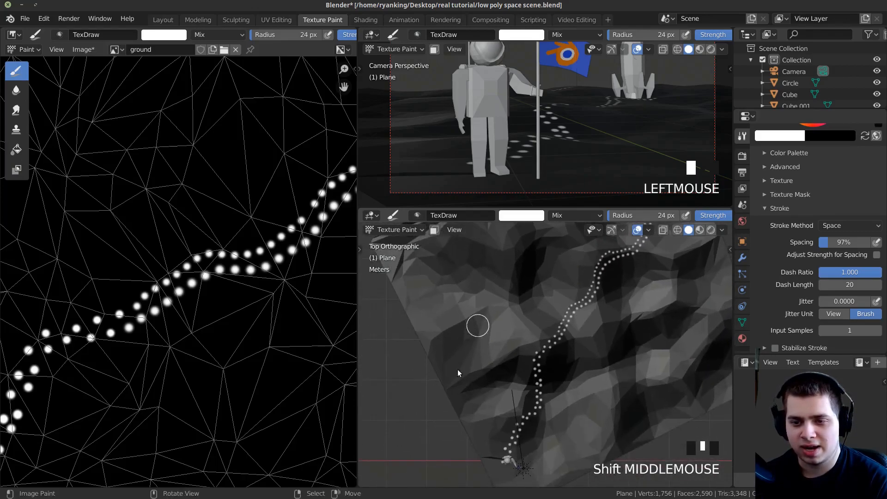
key("KP_0")
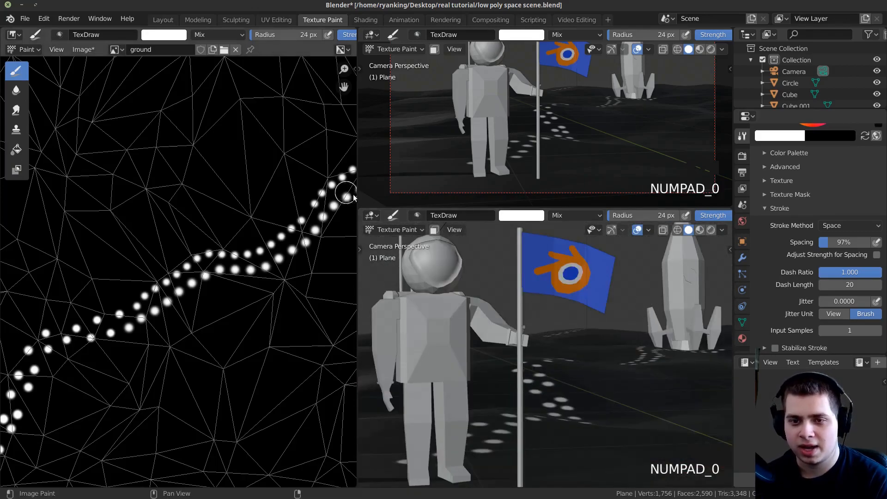
left_click(363, 225)
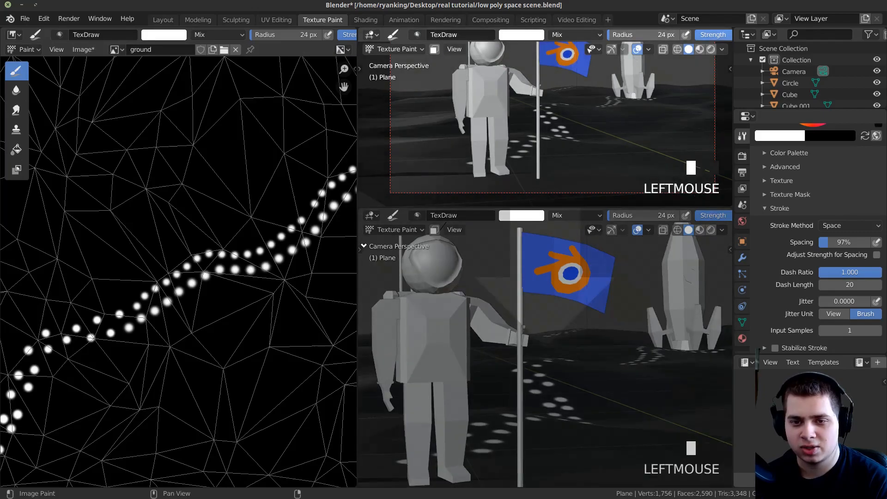
key("ctrl+space")
scroll(479, 254, "down", 4)
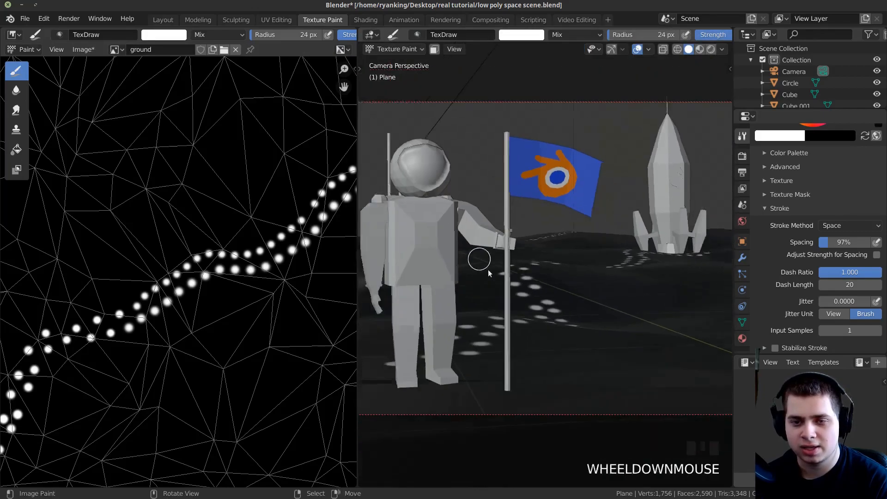
Examine the painted footprints between the astronaut and the rocket, mainly through the camera.
middle_click_drag(480, 254, 461, 298, "shift")
scroll(547, 260, "up", 4)
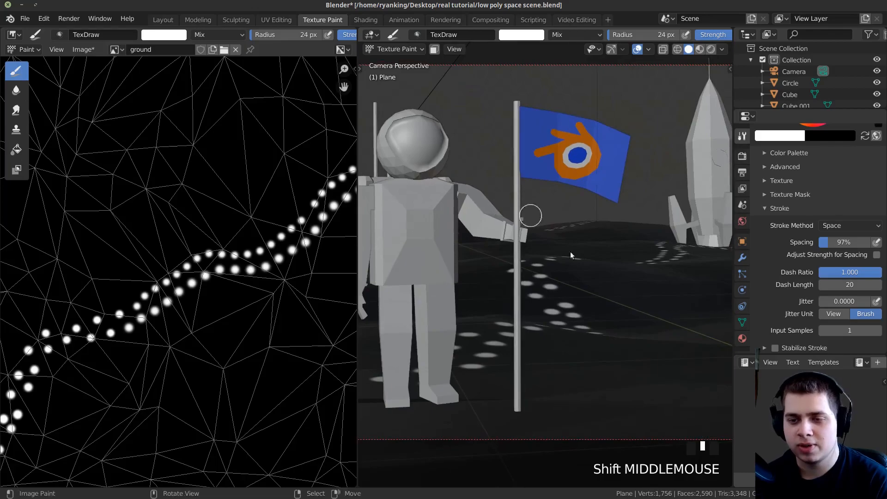
scroll(571, 255, "up", 5)
scroll(562, 262, "down", 13)
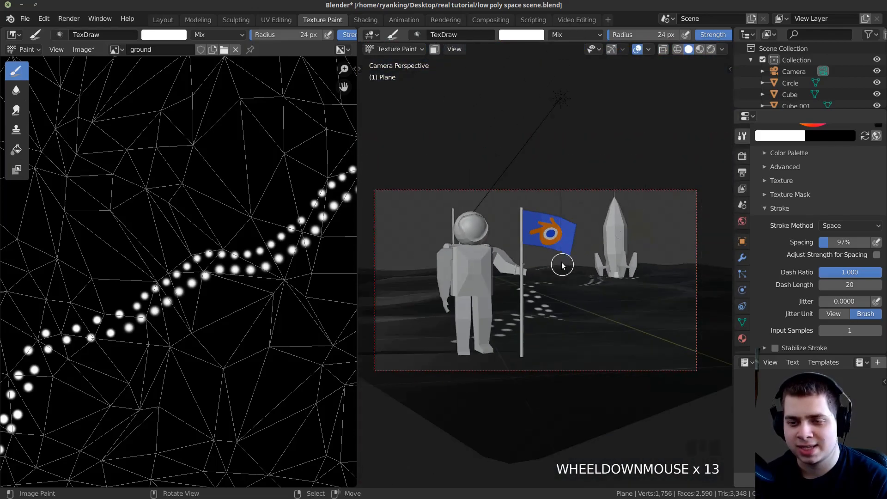
middle_click_drag(561, 262, 557, 291)
mouse_move(535, 252)
middle_mouse_down("shift")
mouse_move(519, 264)
mouse_move(499, 176)
mouse_move(553, 250)
mouse_move(568, 240)
middle_mouse_up("shift")
key("KP_0")
scroll(519, 178, "up", 4)
scroll(568, 240, "up", 3)
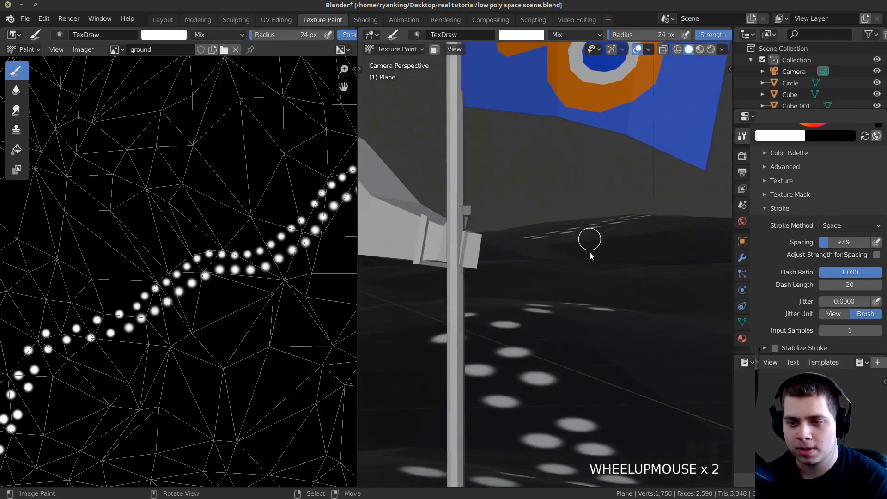
Inspect the footprint trail around the flag and rocket from the camera, then check its dots up close in the ground texture image.
middle_click_drag(592, 204, 567, 248, "shift")
scroll(560, 356, "down", 4)
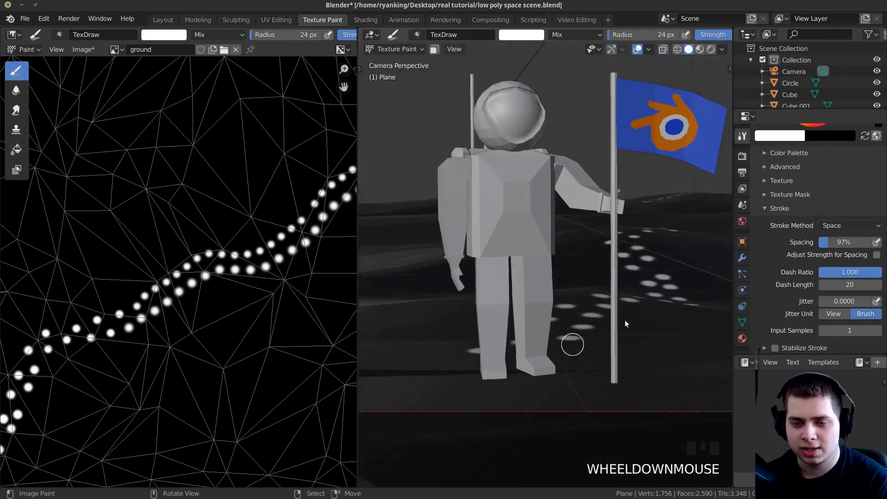
middle_click_drag(571, 341, 530, 359, "shift")
scroll(595, 295, "up", 2)
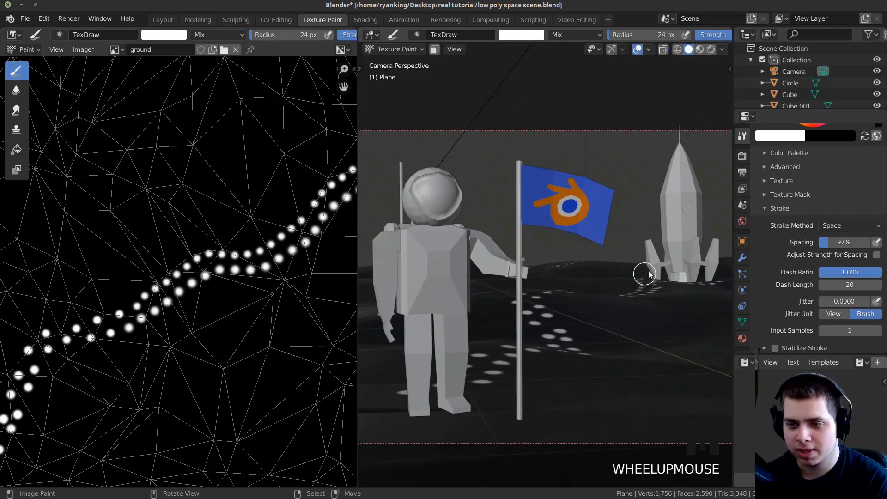
scroll(610, 295, "down", 2, "shift")
scroll(638, 293, "up", 2)
scroll(575, 312, "down", 2, "shift")
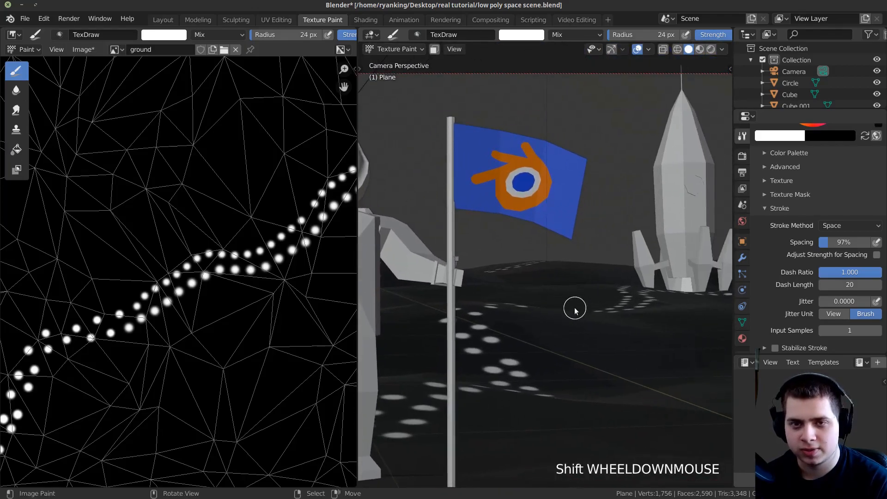
scroll(576, 311, "down", 3)
middle_click_drag(575, 311, 575, 293, "shift")
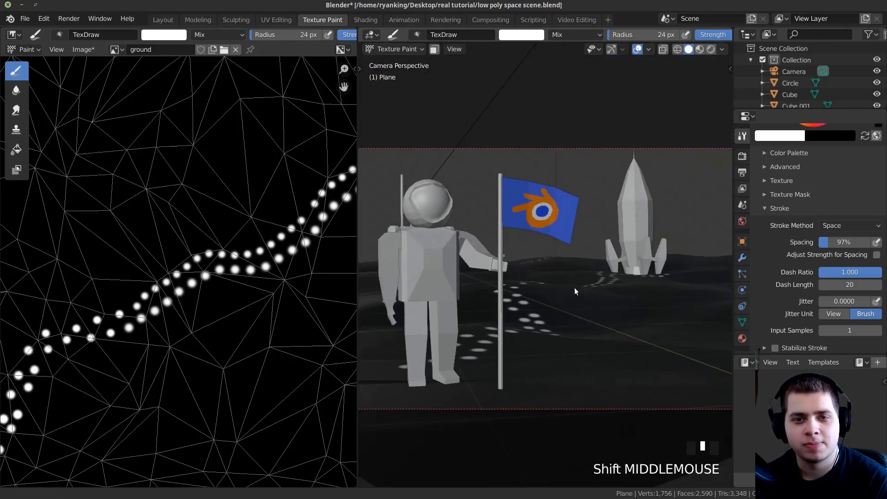
scroll(230, 278, "down", 3)
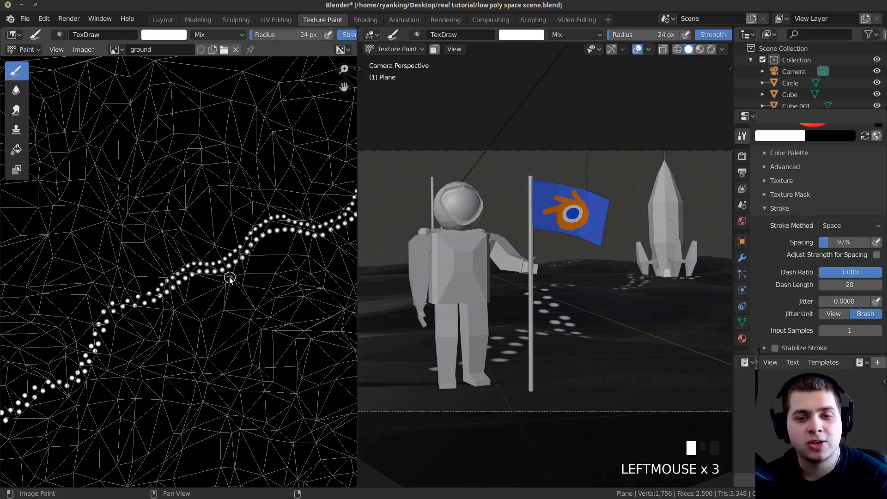
scroll(229, 277, "up", 4)
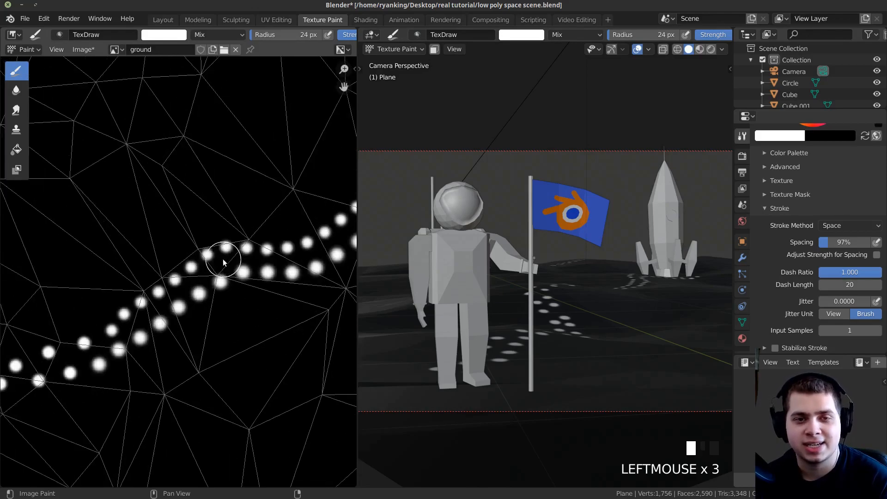
scroll(232, 260, "up", 3)
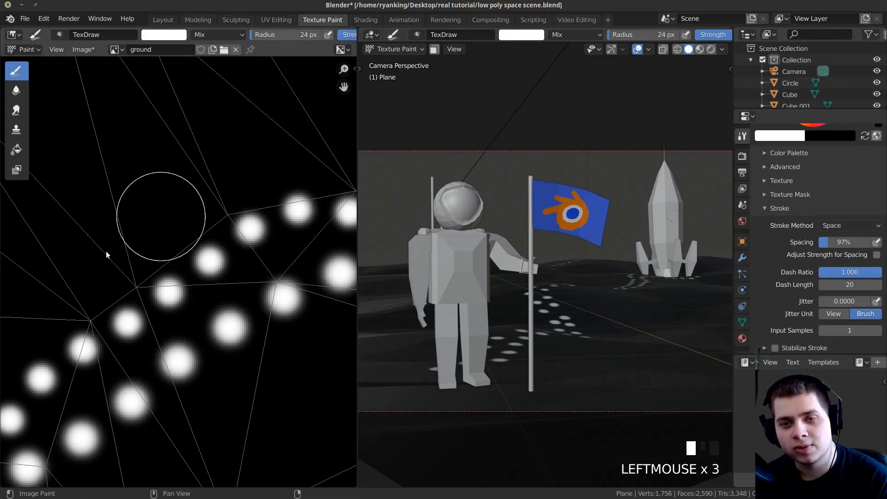
scroll(174, 274, "down", 2)
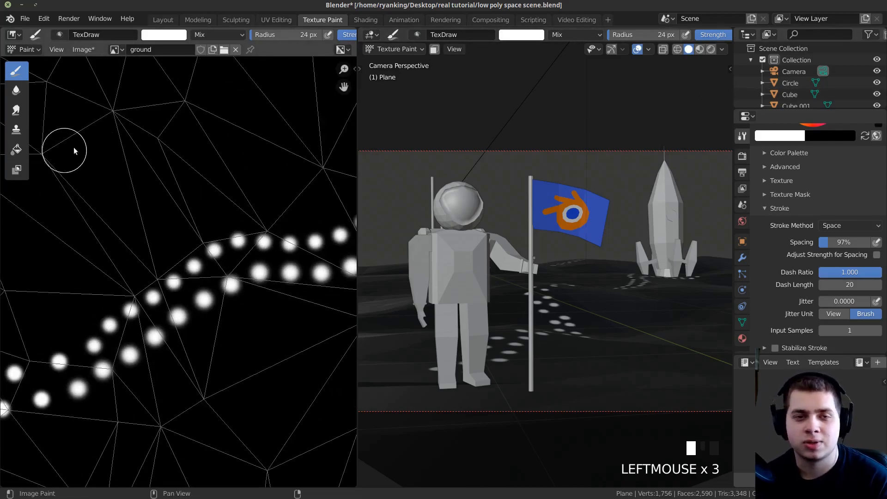
Save the painted ground texture as ground.png in the real tutorial folder and save the scene file.
left_click(78, 54)
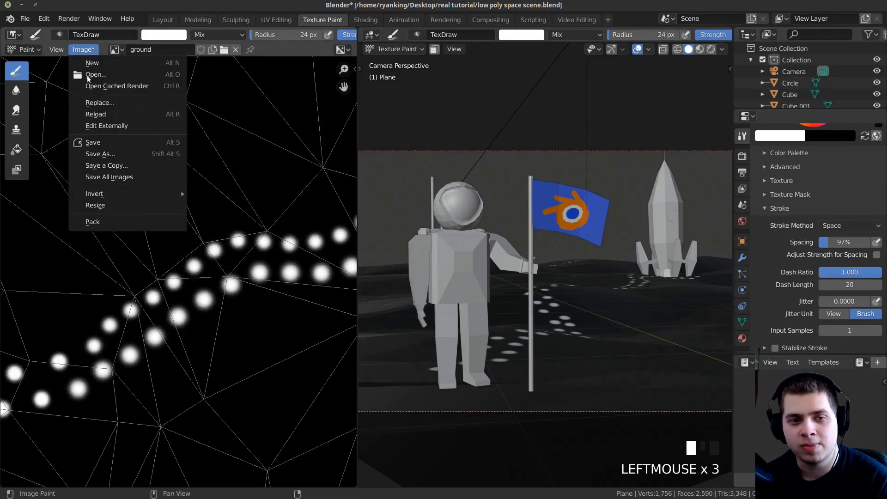
left_click(99, 154)
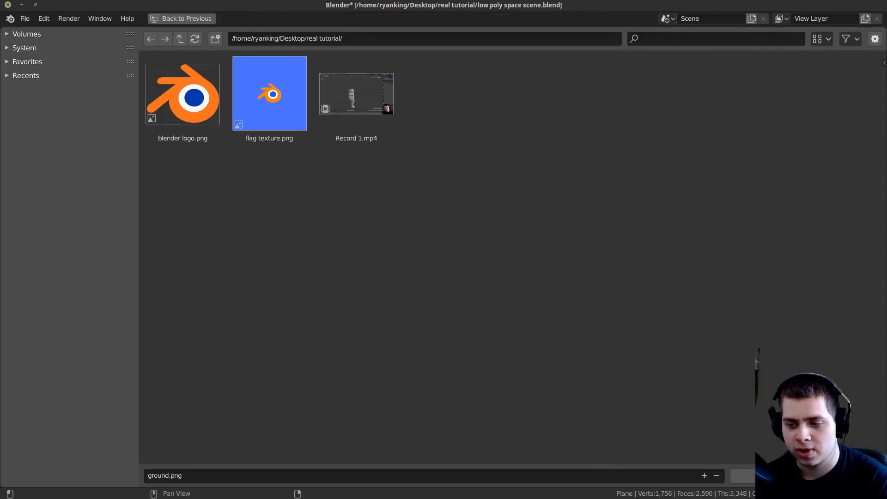
left_click(743, 475)
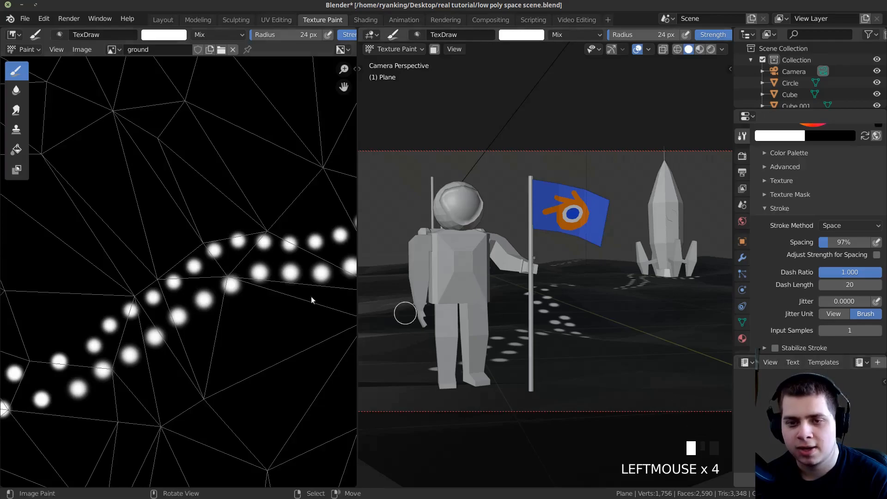
scroll(267, 291, "down", 3)
key("ctrl+s")
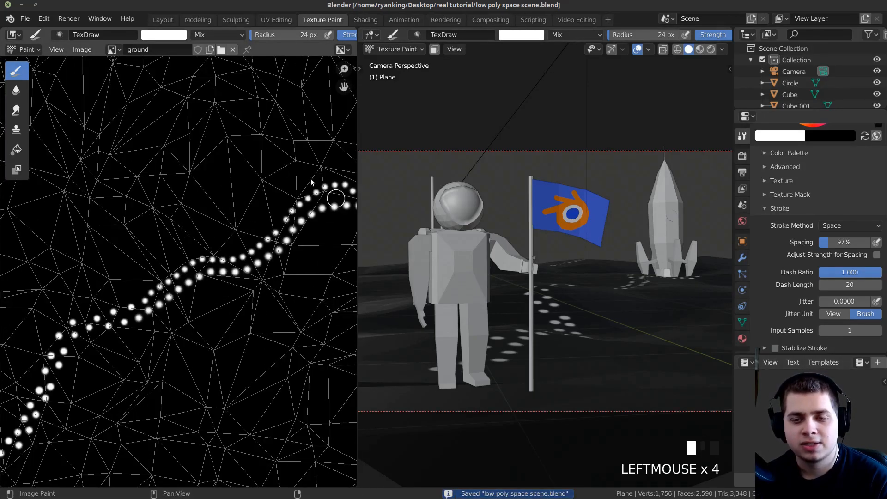
Switch to the Shading workspace to work on the ground plane's material nodes.
scroll(569, 300, "down", 1)
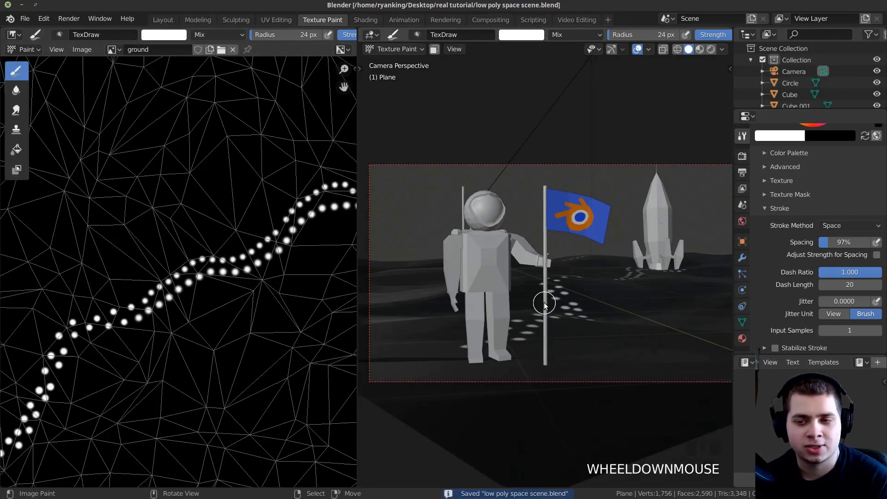
scroll(552, 305, "up", 1)
middle_click_drag(555, 305, 558, 253, "shift")
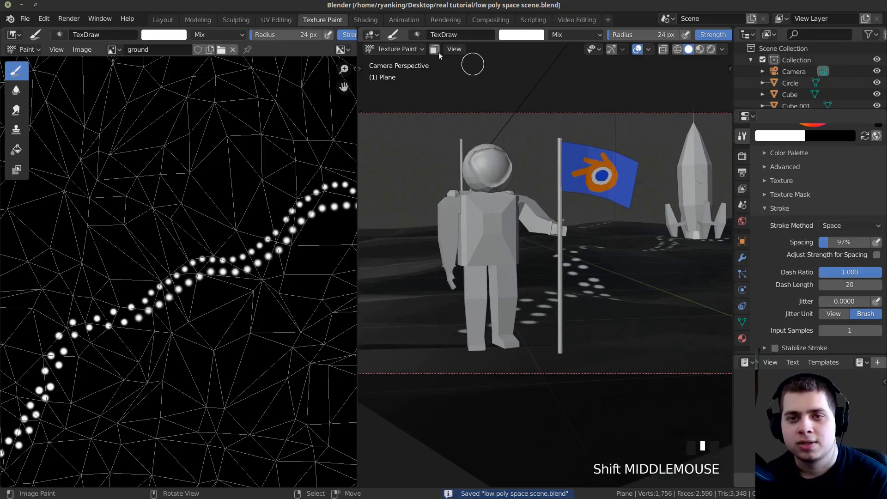
left_click(366, 20)
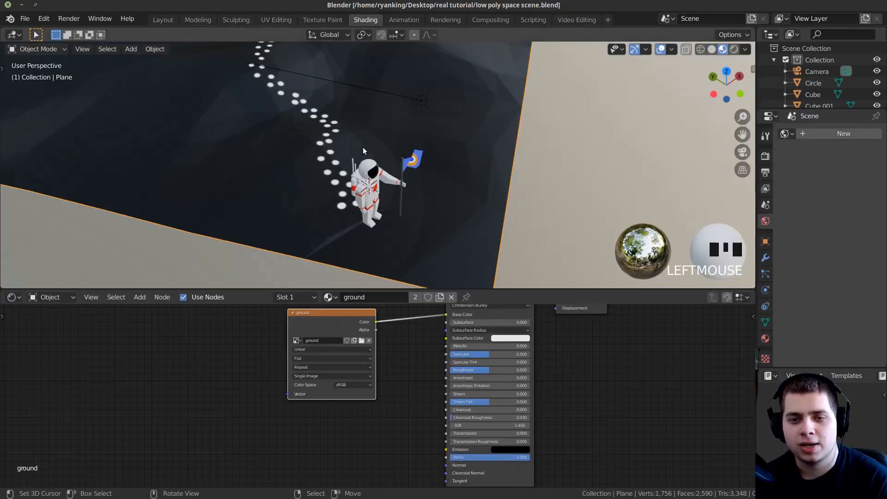
scroll(363, 152, "down", 2)
middle_click_drag(363, 151, 393, 208)
scroll(379, 369, "up", 3)
middle_click_drag(370, 377, 396, 389)
scroll(396, 370, "down", 3)
scroll(385, 233, "down", 2)
middle_click_drag(385, 234, 377, 302)
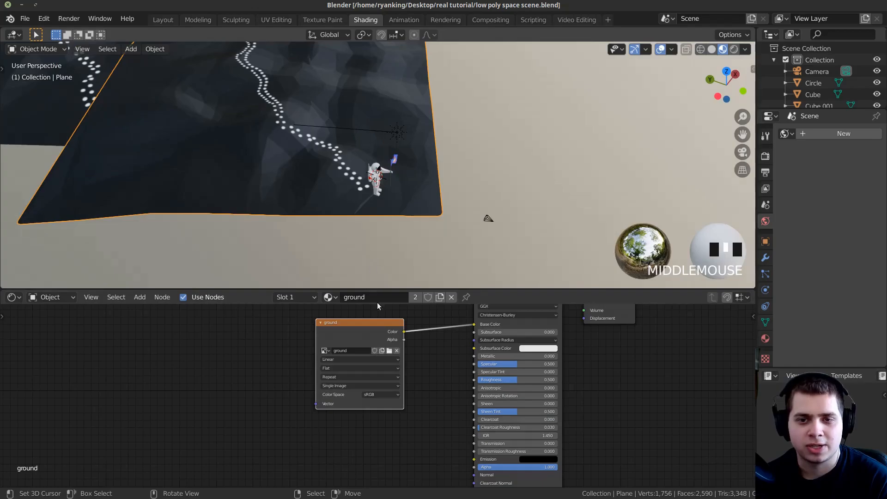
Move the ground image texture node farther from the Principled BSDF node to make room between them.
middle_click_drag(410, 414, 459, 389)
scroll(425, 357, "down", 4)
left_click_drag(392, 325, 375, 337)
scroll(389, 332, "up", 3)
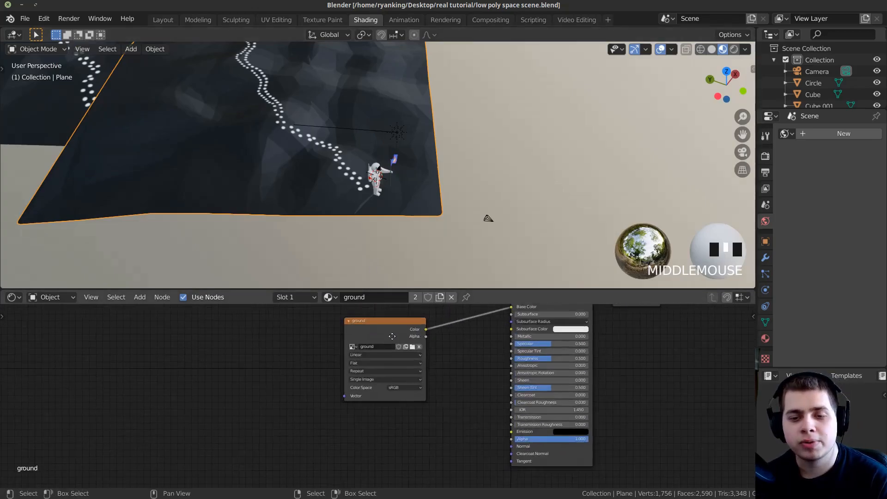
middle_click_drag(393, 336, 386, 342)
left_click_drag(380, 343, 369, 348)
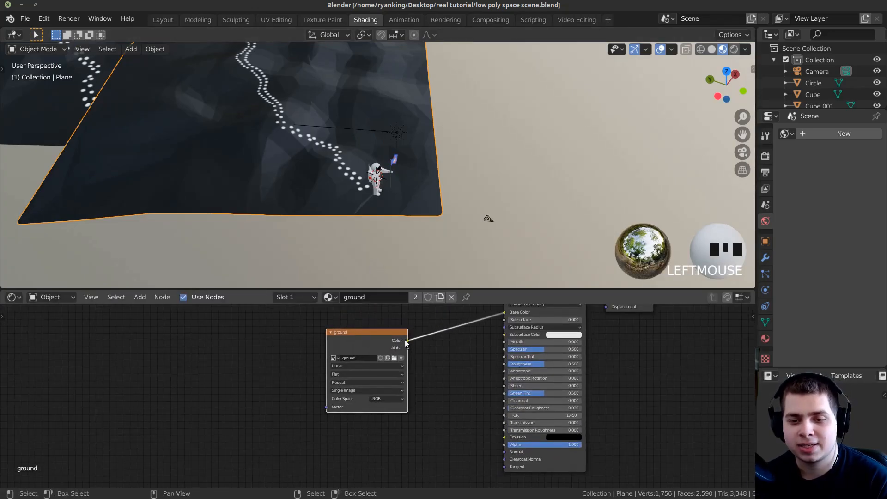
scroll(409, 335, "up", 4)
scroll(395, 341, "down", 1)
middle_click_drag(395, 341, 394, 347)
left_click_drag(394, 346, 357, 361)
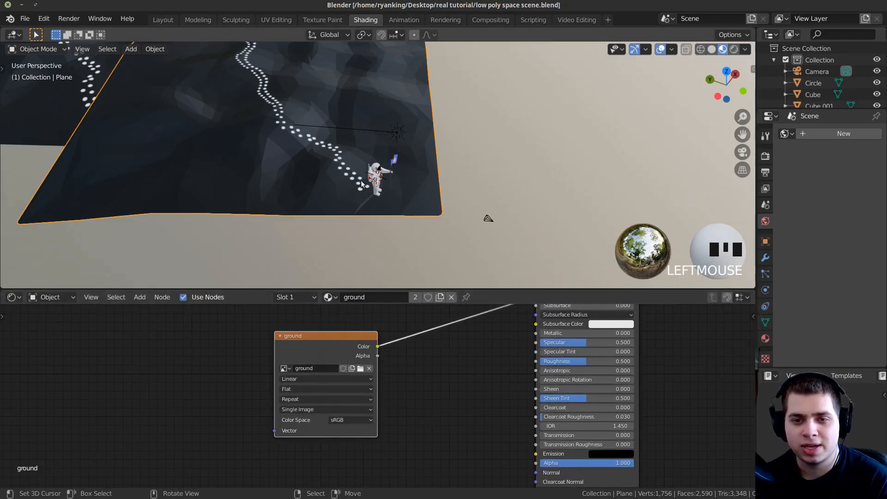
Link the ground texture's Color output to the Principled BSDF's Normal input and insert a Bump node on that link.
middle_click_drag(361, 180, 326, 179)
scroll(410, 388, "down", 1)
scroll(381, 354, "down", 1)
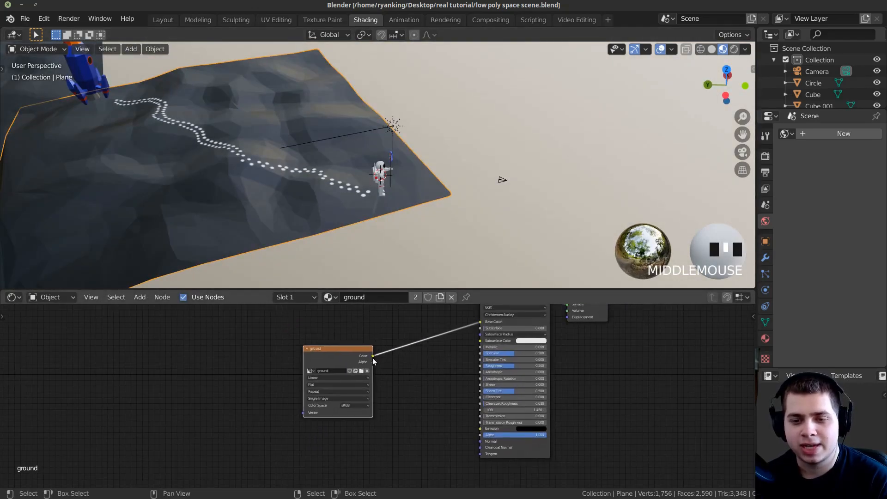
mouse_move(373, 356)
left_mouse_down()
mouse_move(460, 440)
mouse_move(482, 442)
left_mouse_up()
scroll(412, 371, "up", 4)
key("shift+a")
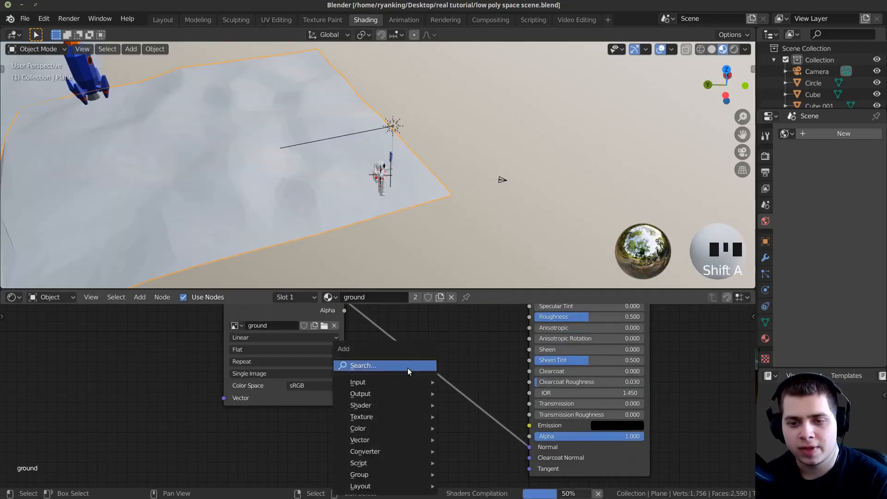
left_click(408, 366)
type("bump")
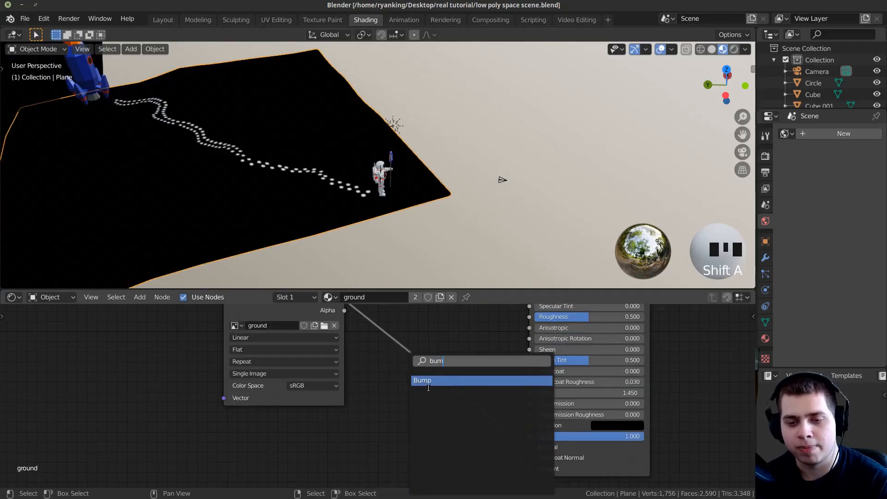
key("Return")
left_click(430, 362)
Spread out the texture and Bump nodes and reroute the texture's color from the Bump node's Normal input to its Height input.
scroll(416, 359, "down", 2)
middle_click_drag(348, 330, 369, 362)
middle_click_drag(417, 402, 397, 370)
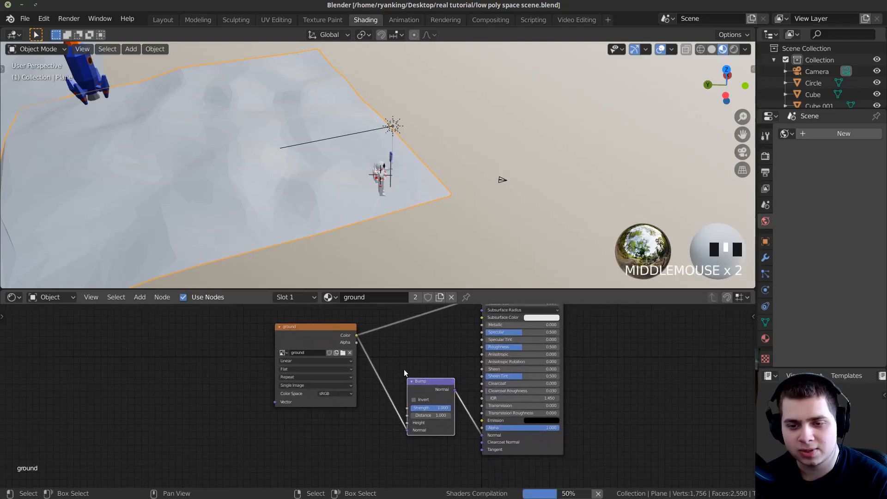
scroll(404, 370, "up", 1)
left_click_drag(438, 386, 432, 386)
left_click_drag(326, 313, 303, 336)
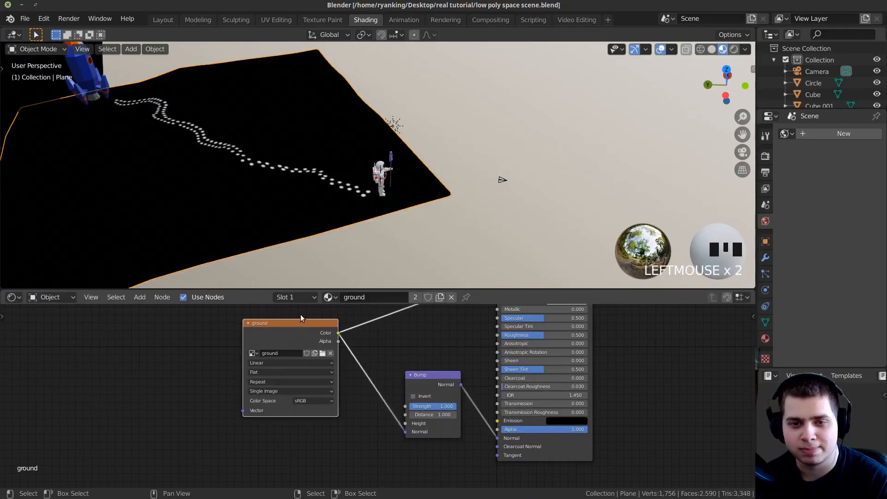
scroll(312, 348, "up", 1)
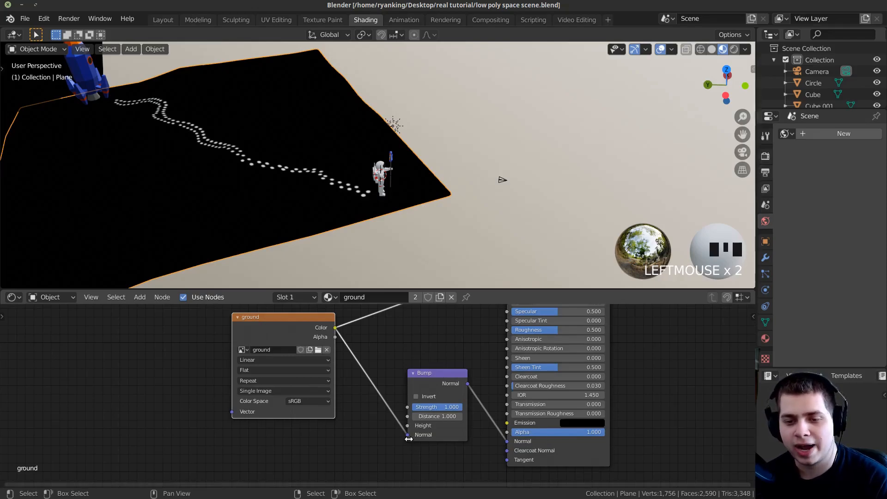
left_click_drag(407, 435, 407, 426)
mouse_move(388, 323)
middle_mouse_down()
mouse_move(411, 362)
mouse_move(406, 382)
mouse_move(435, 374)
mouse_move(408, 344)
mouse_move(395, 342)
middle_mouse_up()
scroll(390, 390, "up", 3)
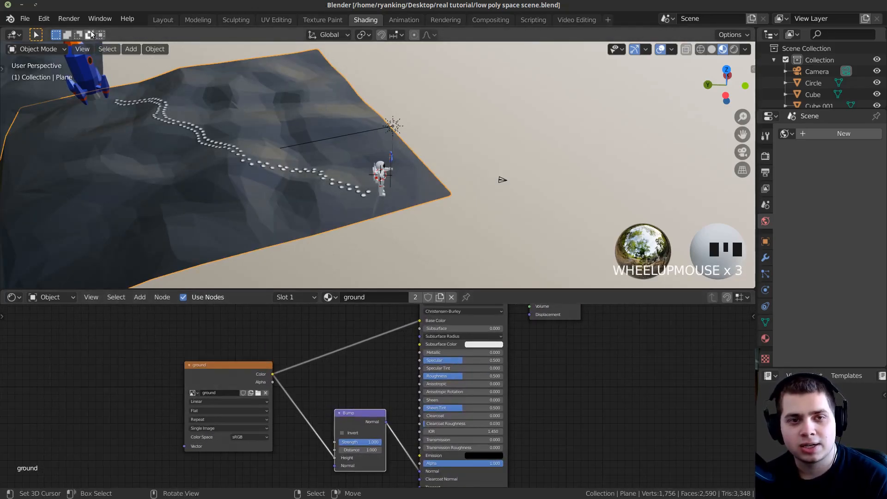
Search the add-ons in the preferences for "node" and check the Node Wrangler add-on's details and whether it is enabled.
left_click(43, 19)
left_click(80, 184)
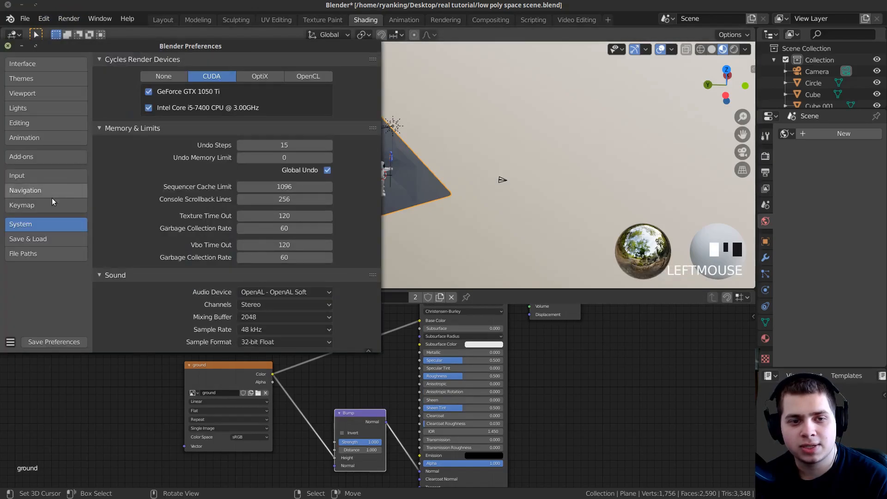
left_click(33, 159)
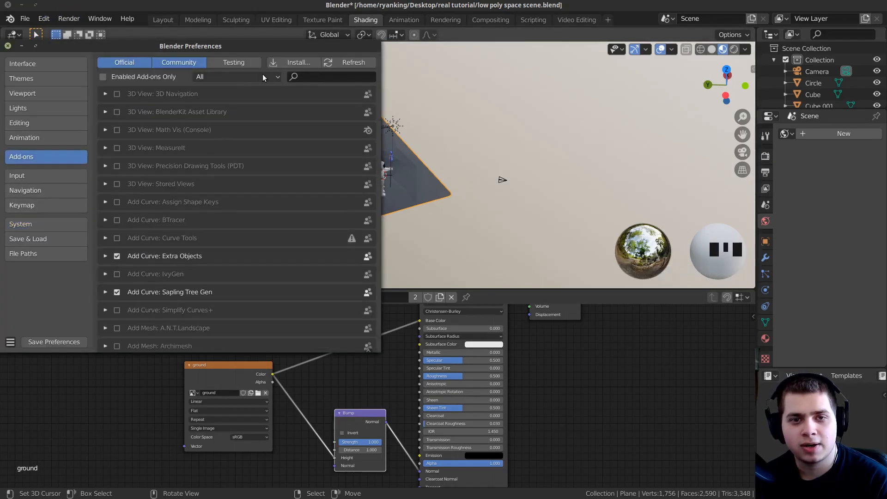
left_click(302, 75)
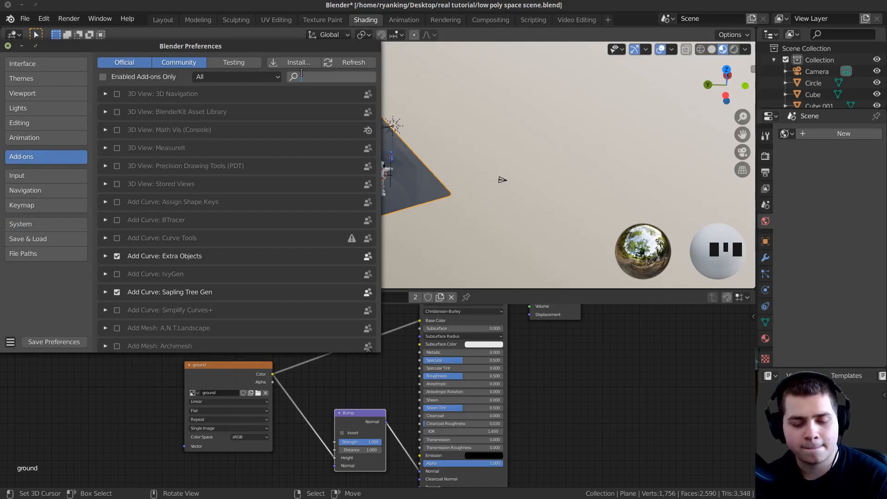
type("node")
key("Return")
left_click(106, 130)
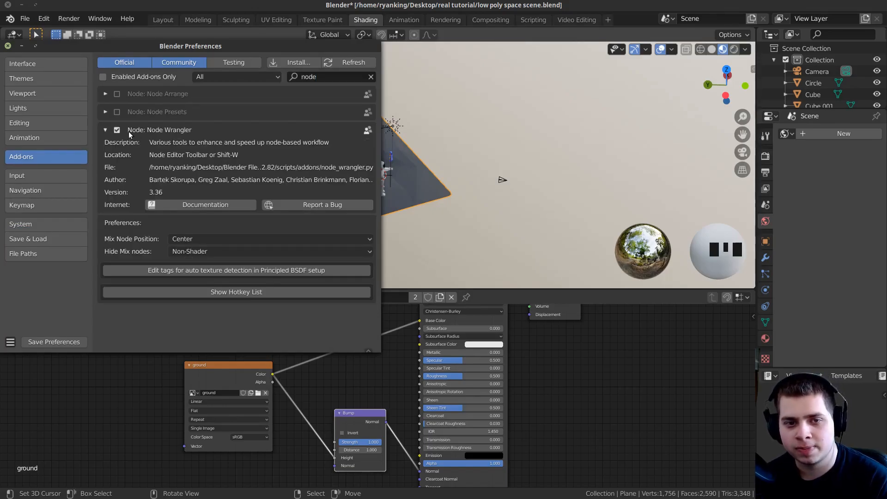
left_click(106, 130)
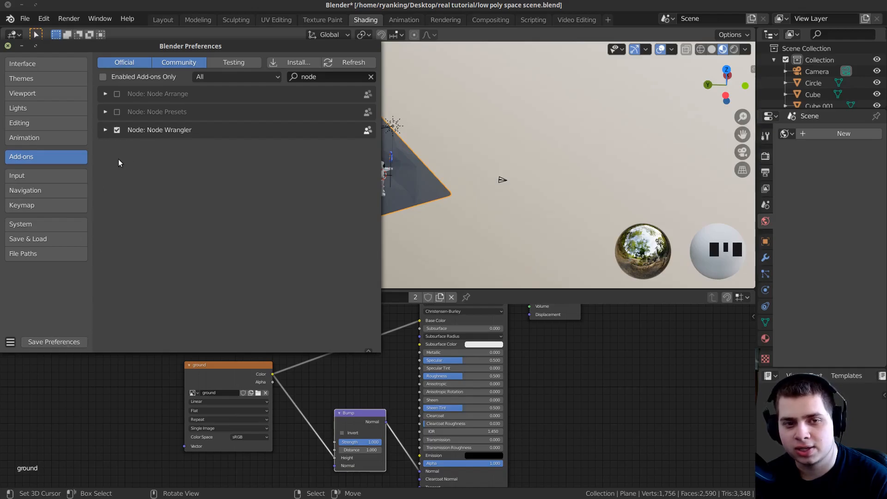
left_click(7, 46)
Preview the Bump node's output on the ground with Node Wrangler and examine the footprints up close.
middle_click_drag(375, 187, 340, 184)
scroll(378, 206, "up", 2)
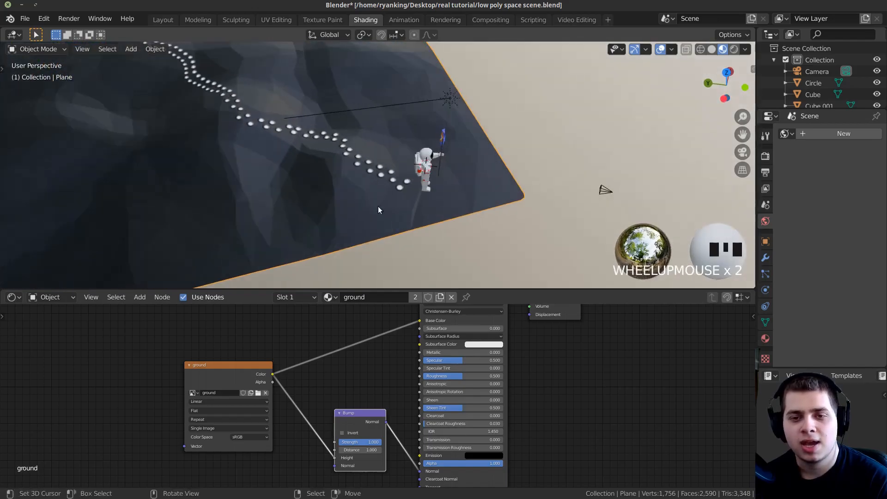
scroll(378, 206, "down", 1)
scroll(388, 365, "up", 2)
scroll(386, 373, "down", 2)
middle_click_drag(358, 390, 357, 390)
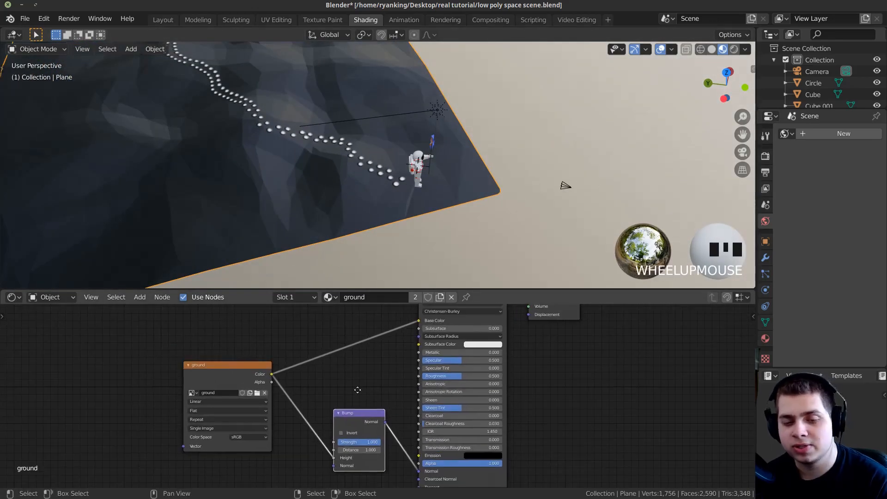
scroll(358, 390, "down", 1)
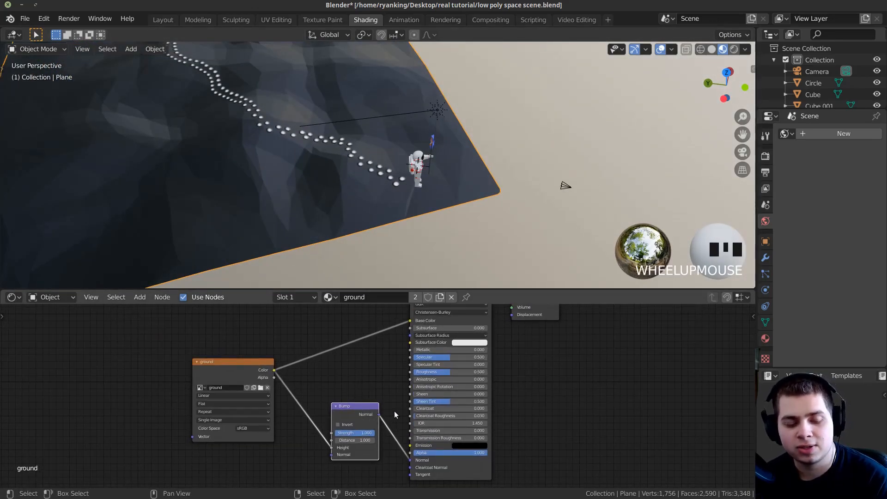
left_click(355, 411, "ctrl+shift")
middle_click_drag(457, 201, 453, 160)
scroll(334, 185, "up", 2)
scroll(386, 194, "up", 10)
middle_click_drag(385, 194, 503, 133, "shift")
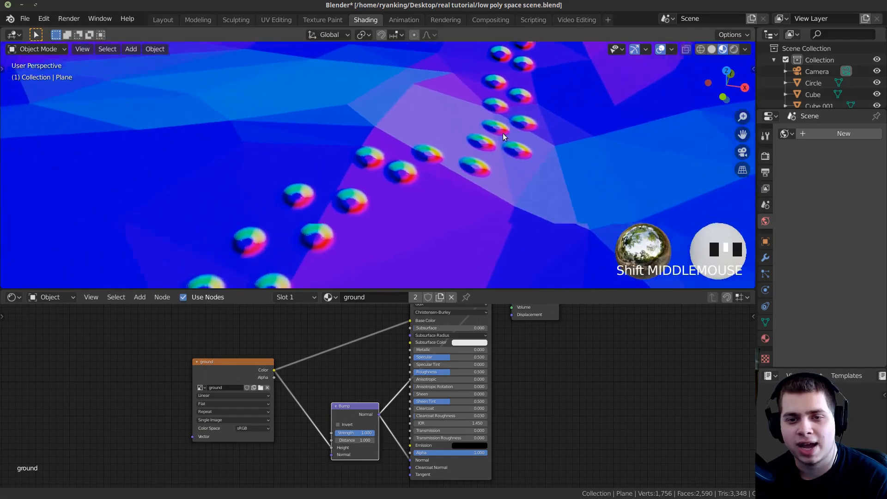
Inspect the Bump preview of the footprint trail around the astronaut from several angles and distances.
scroll(401, 211, "up", 5)
scroll(412, 206, "up", 2)
middle_click_drag(426, 201, 425, 162)
middle_click_drag(385, 214, 440, 213)
scroll(279, 215, "down", 6)
middle_click_drag(279, 215, 243, 234)
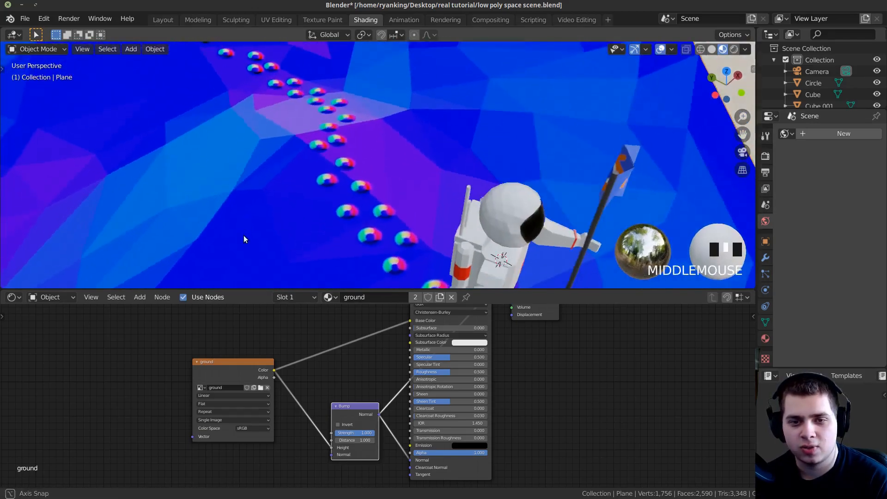
scroll(267, 185, "up", 2)
scroll(391, 229, "down", 4)
middle_click_drag(391, 228, 394, 199)
scroll(359, 209, "up", 2)
Return to the camera view and disconnect the ground texture's color from the Principled BSDF's Base Color.
mouse_move(440, 312)
middle_mouse_down()
mouse_move(387, 379)
mouse_move(452, 304)
middle_mouse_up()
key("KP_0")
scroll(409, 167, "up", 6)
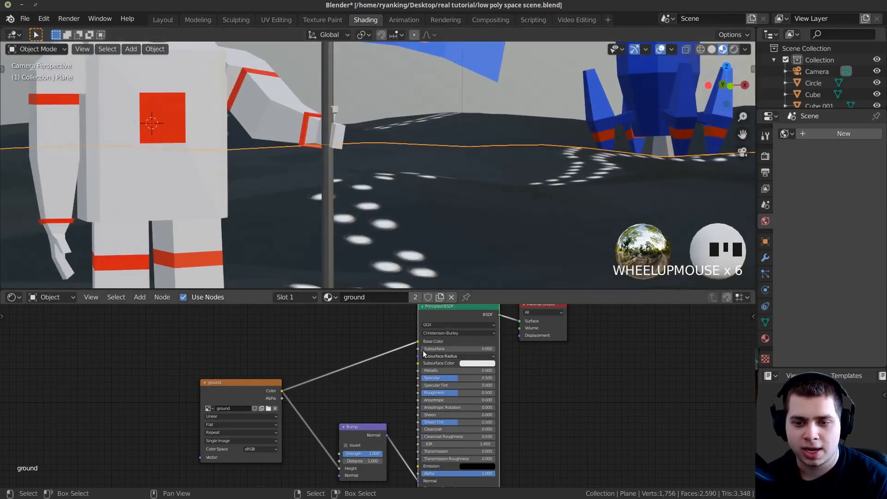
left_click_drag(418, 342, 398, 244)
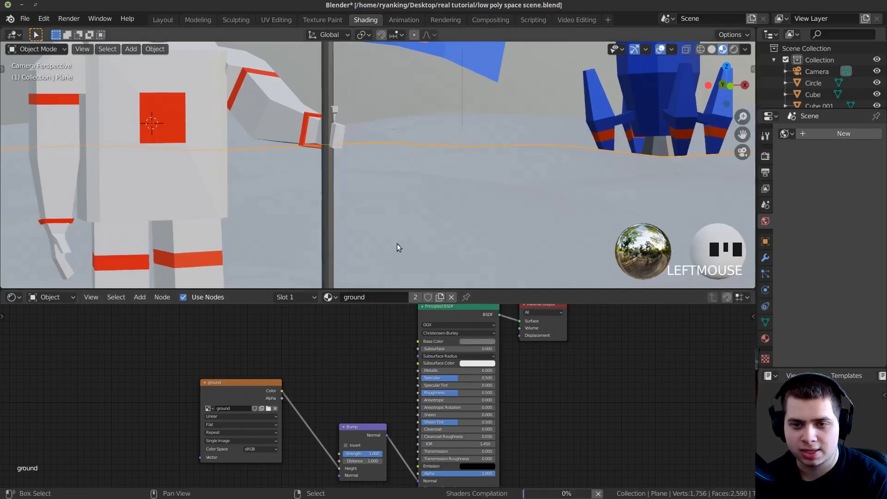
scroll(390, 167, "down", 1)
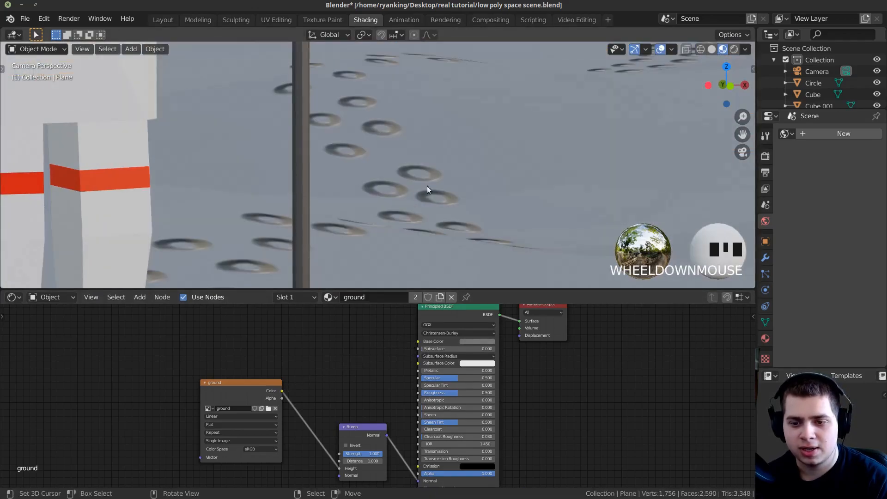
middle_click_drag(427, 186, 415, 201, "shift")
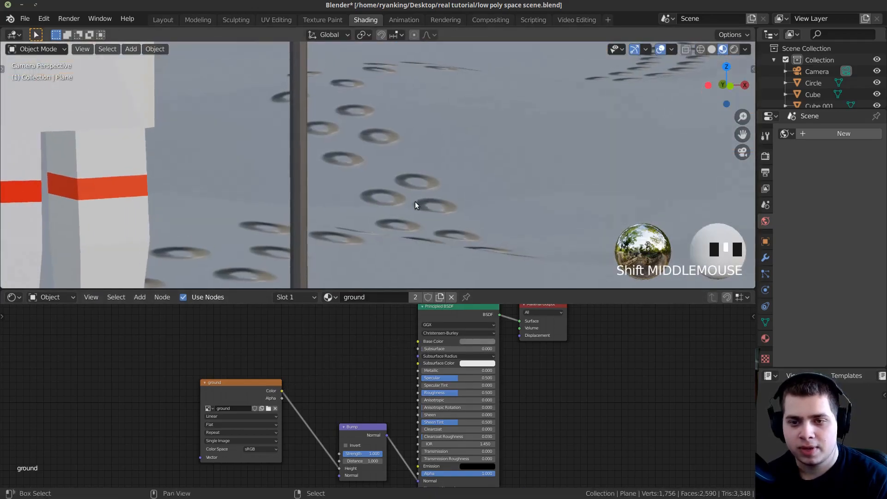
scroll(424, 209, "down", 1)
Switch the viewport to rendered shading and enable Invert on the Bump node so the footprints are pressed into the ground.
key("z")
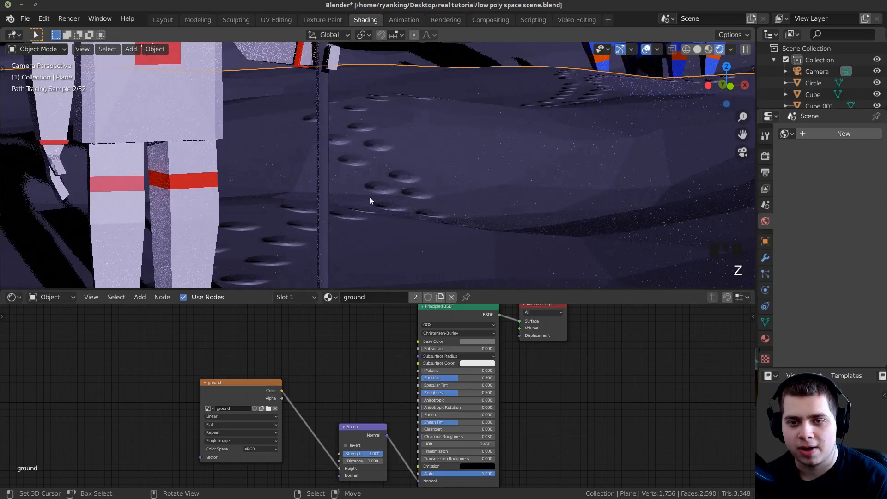
scroll(394, 165, "up", 1)
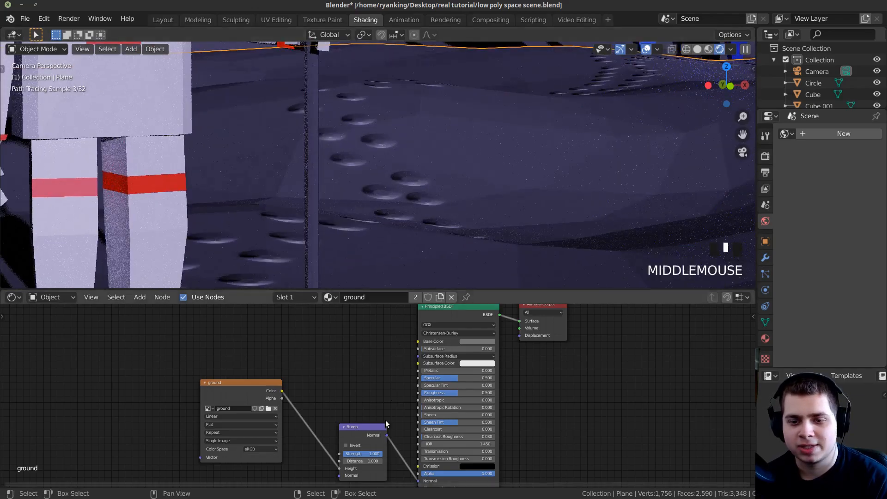
middle_click_drag(386, 422, 392, 382)
scroll(370, 421, "up", 4)
scroll(356, 408, "up", 2)
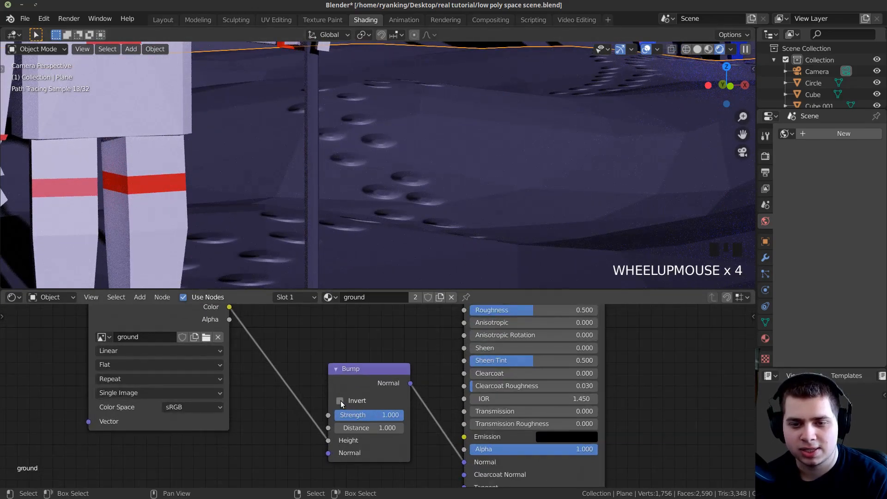
left_click(340, 400)
scroll(393, 232, "up", 3)
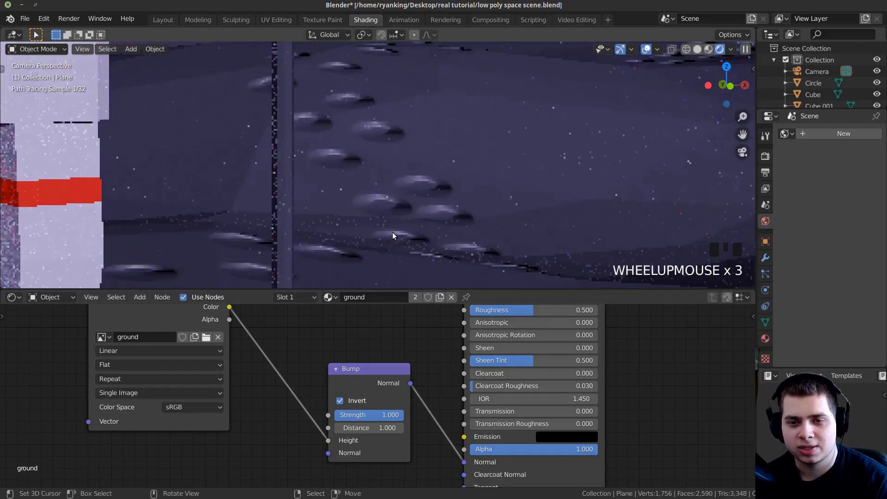
scroll(404, 220, "down", 6)
scroll(272, 406, "down", 3)
Reconnect the ground texture's Color output to the Principled BSDF's Base Color.
middle_click_drag(273, 406, 264, 467)
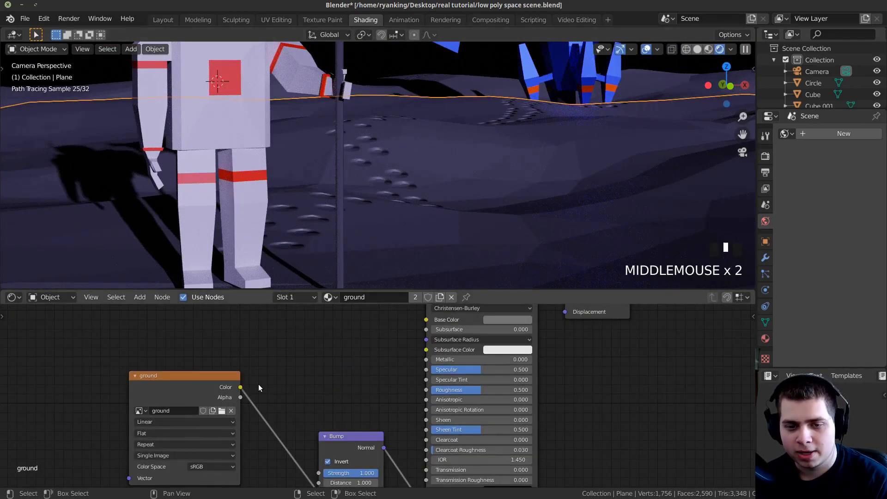
scroll(248, 402, "down", 1)
left_click_drag(253, 411, 305, 399)
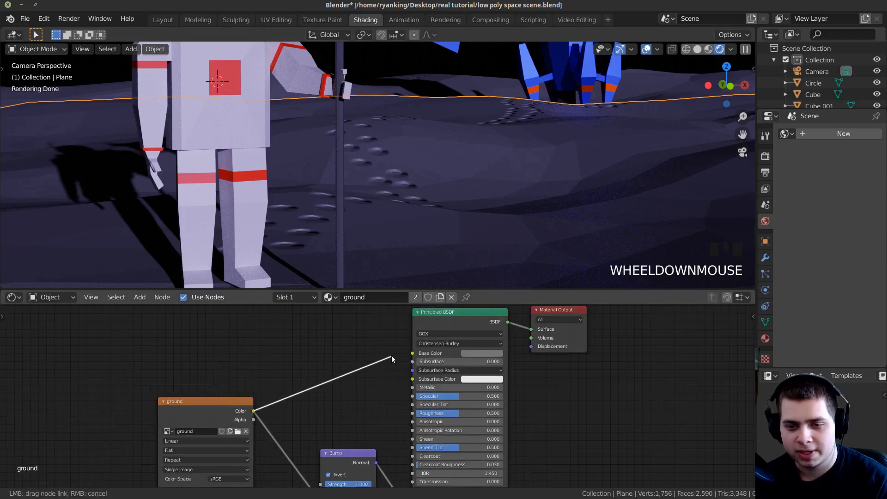
left_click_drag(392, 356, 412, 352)
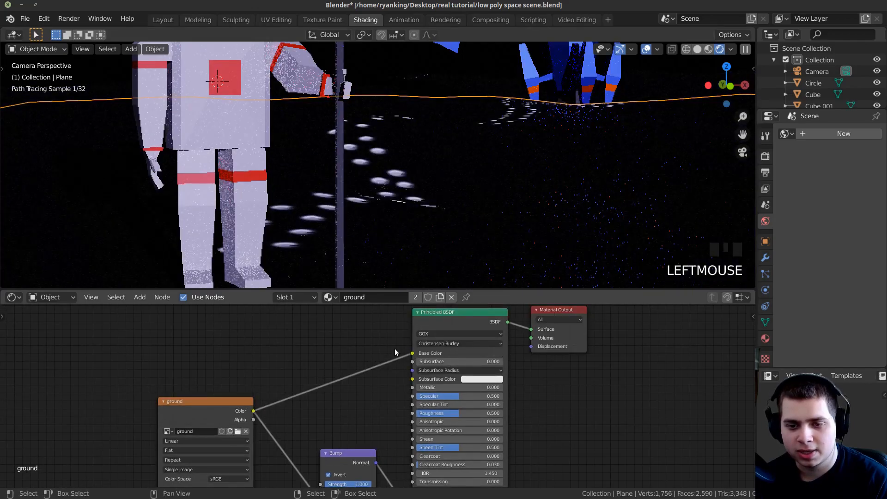
Add a ColorRamp node and insert it on the link between the ground texture and the Base Color.
key("shift+a")
left_click(345, 349)
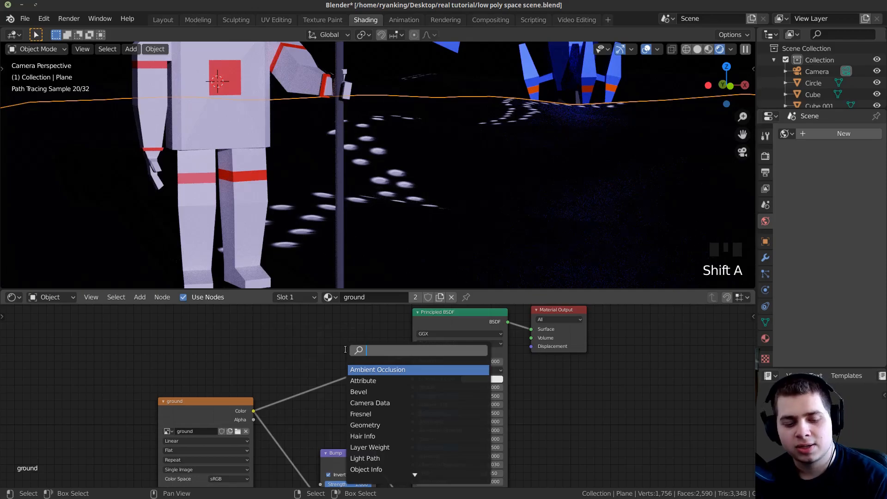
type("col")
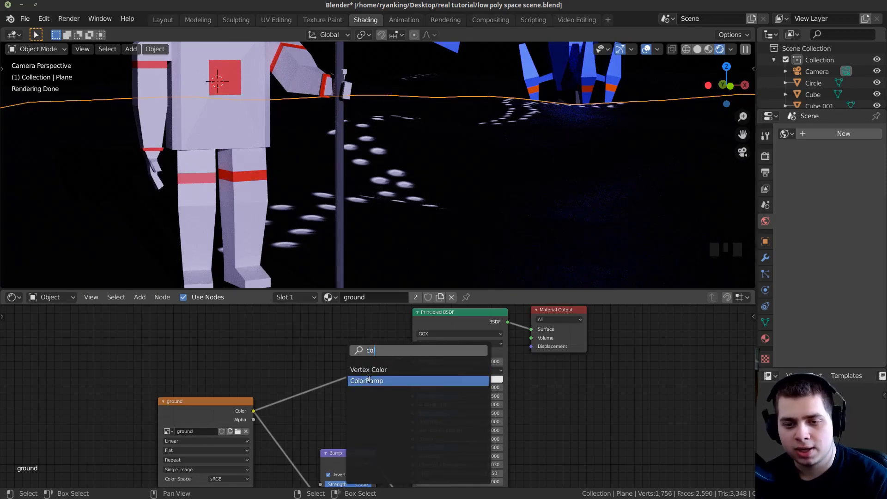
left_click(375, 381)
left_click(290, 347)
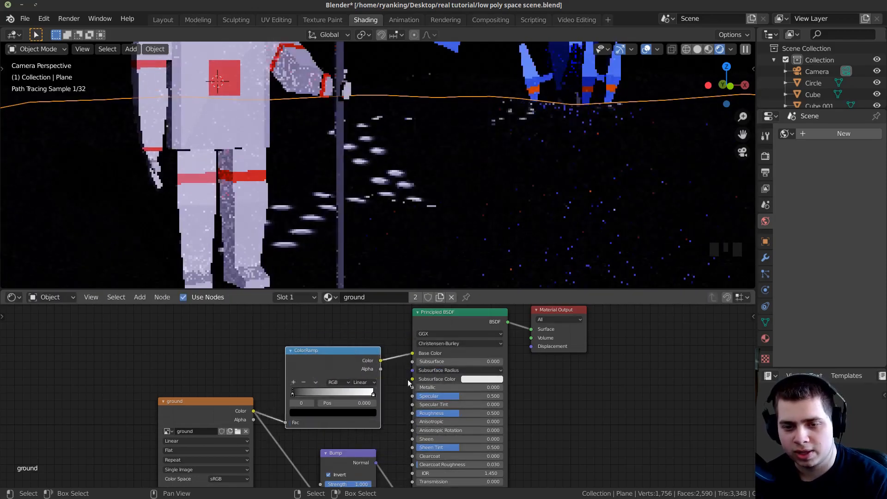
Preview the ColorRamp's output on the ground with Node Wrangler and set the ramp's white end stop to black.
left_click(347, 351, "ctrl+shift")
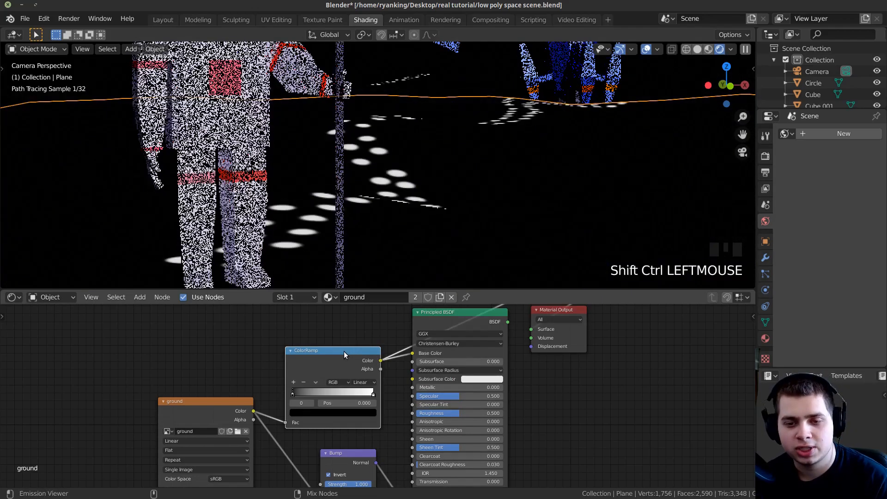
scroll(294, 397, "up", 5)
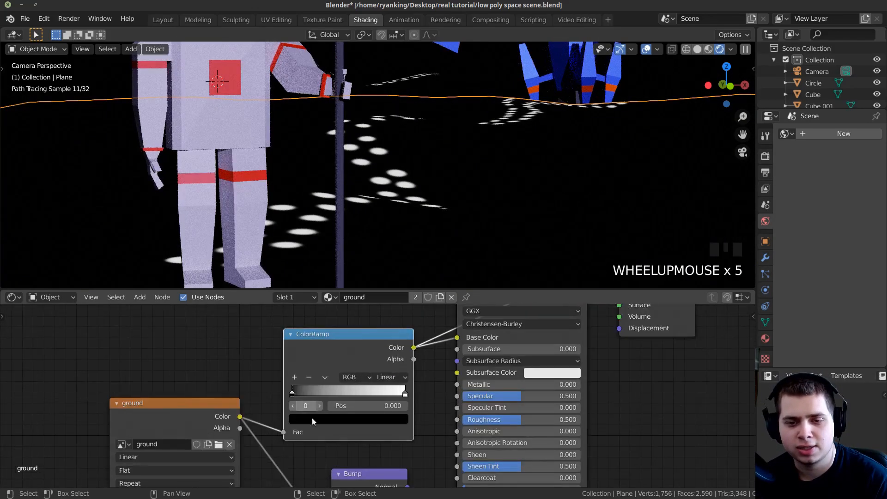
left_click(406, 390)
left_click(369, 417)
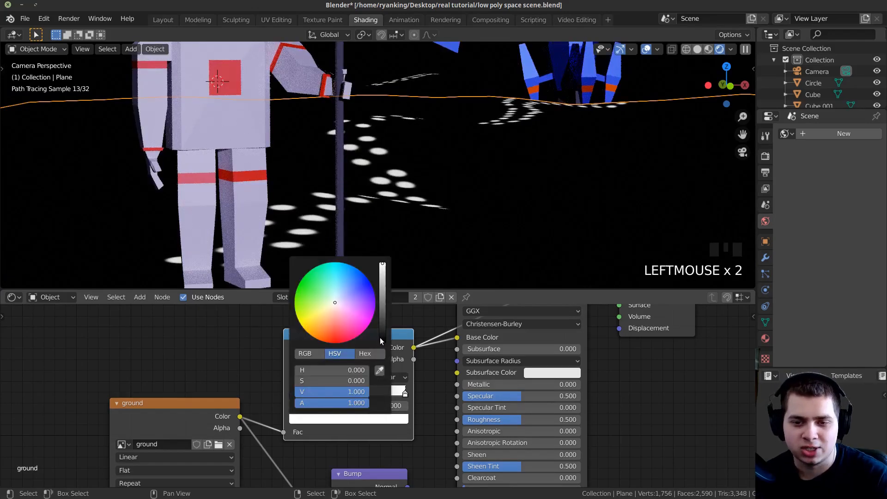
left_click(381, 340)
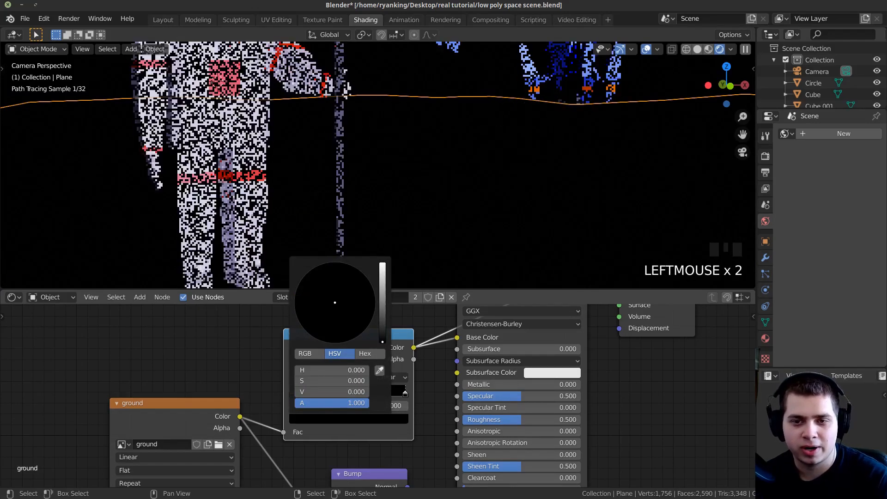
left_click(403, 393)
left_click(384, 417)
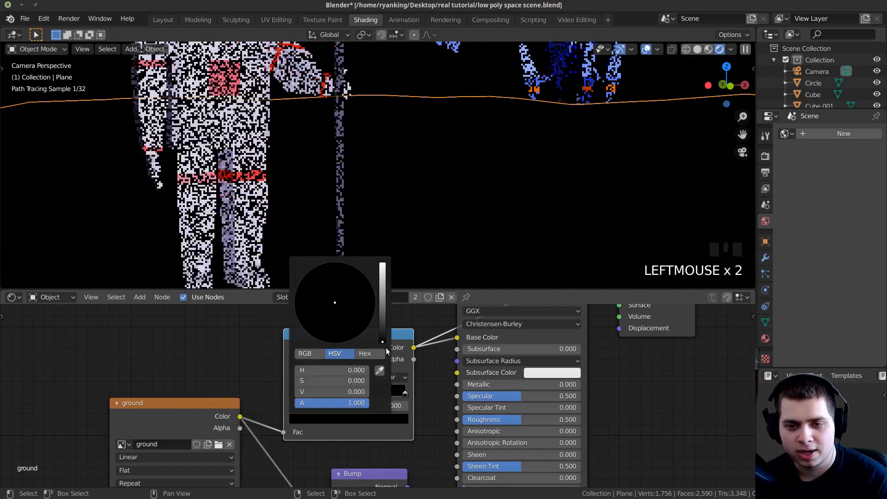
Set the ColorRamp's first stop to a dark gray with a value of 0.259.
left_click(293, 393)
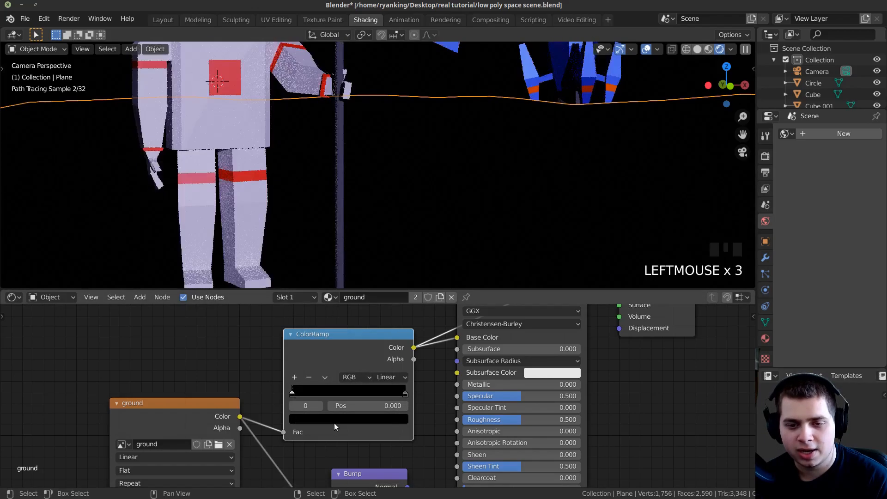
left_click(334, 423)
left_click(382, 316)
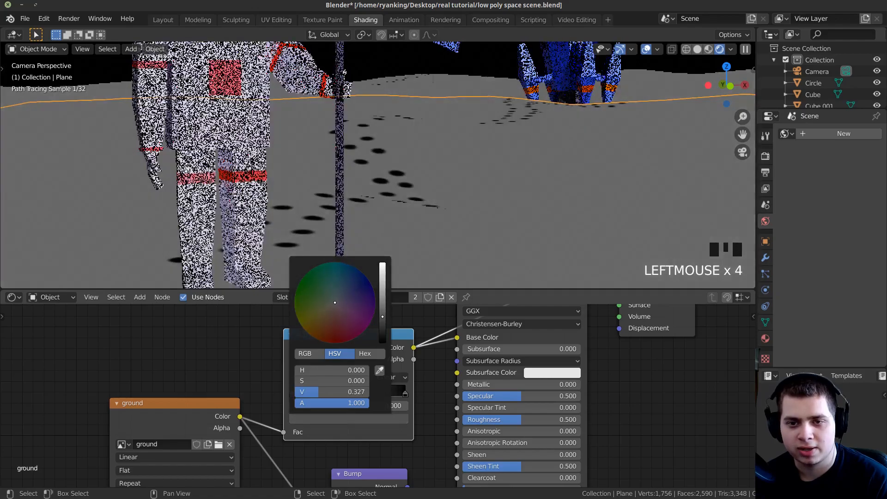
left_click_drag(383, 317, 382, 322)
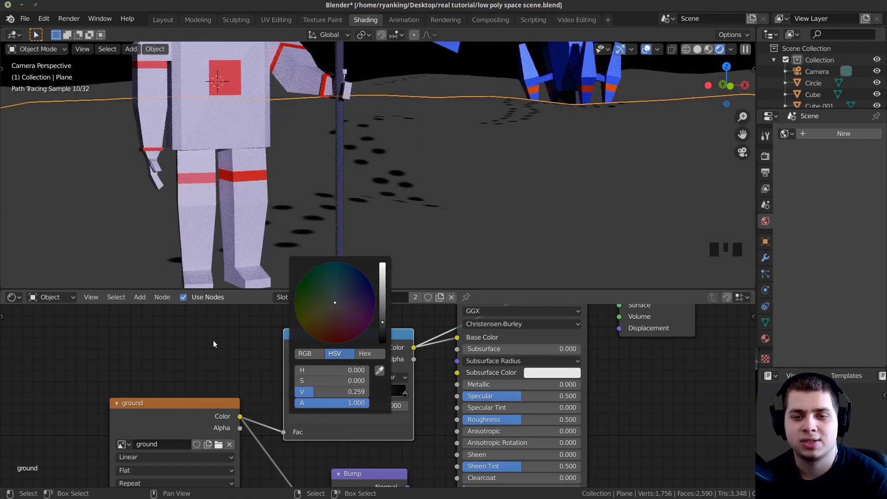
Switch the output back to the Principled BSDF and brighten the ColorRamp's first stop to a value of 0.459.
middle_click_drag(357, 362, 321, 378)
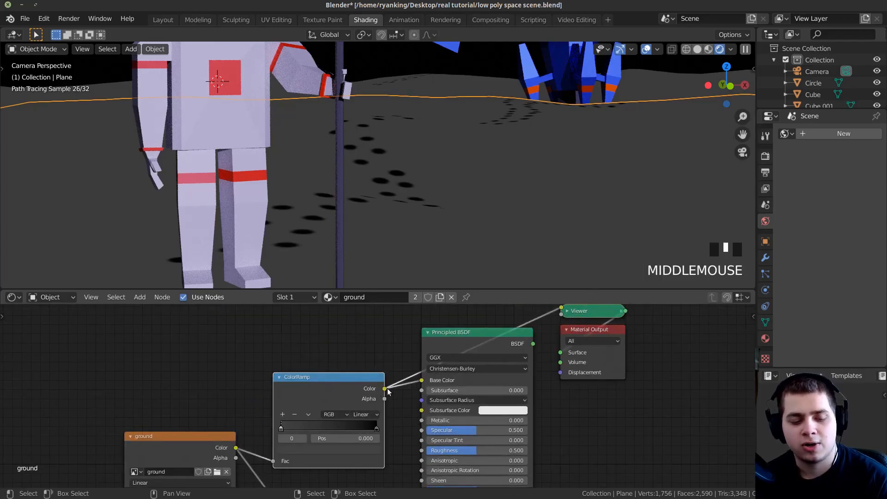
left_click(455, 348, "ctrl+shift")
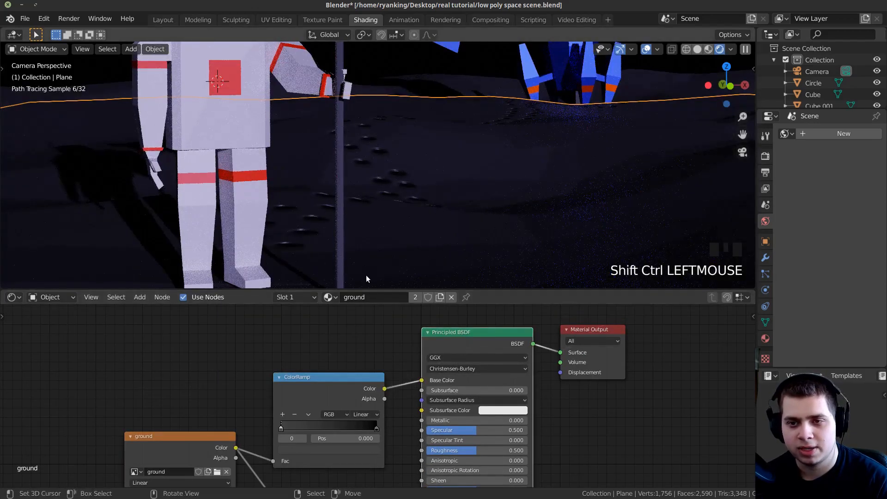
left_click(294, 448)
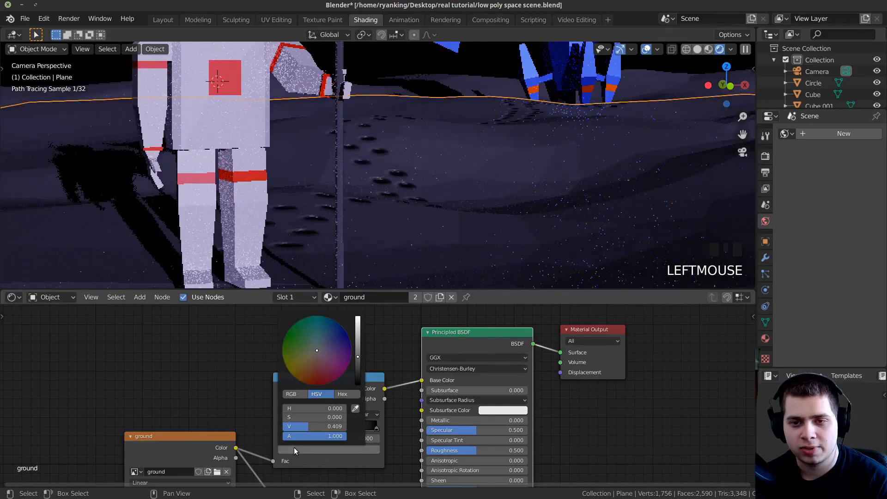
left_click(332, 451)
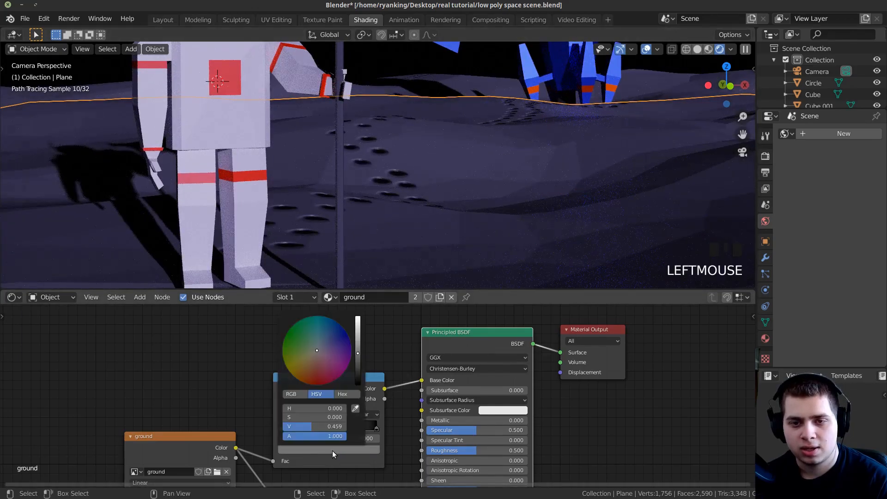
Set the ColorRamp's end stop, which colors the footprints, to a dark gray with a value of 0.250.
left_click(377, 429)
left_click(372, 448)
scroll(372, 448, "up", 4)
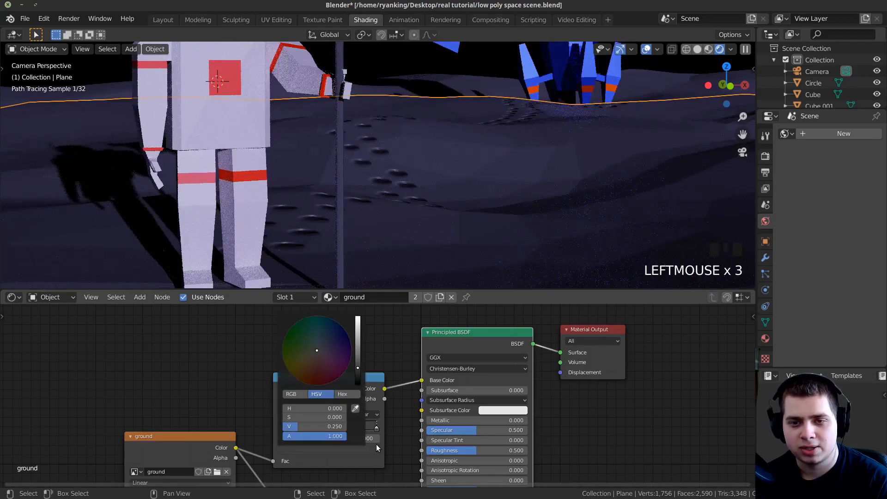
scroll(375, 167, "up", 2)
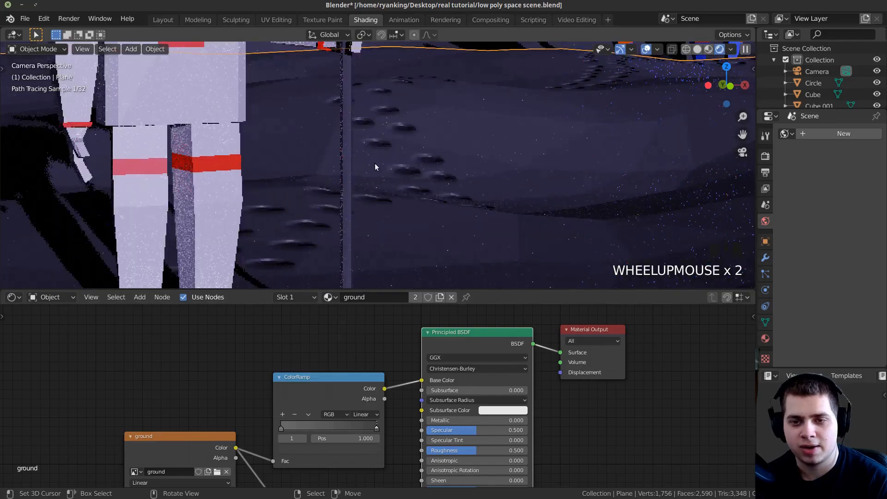
Check the rendered footprints up close and in the full camera frame, and save the file.
scroll(376, 163, "up", 3)
scroll(342, 213, "down", 8)
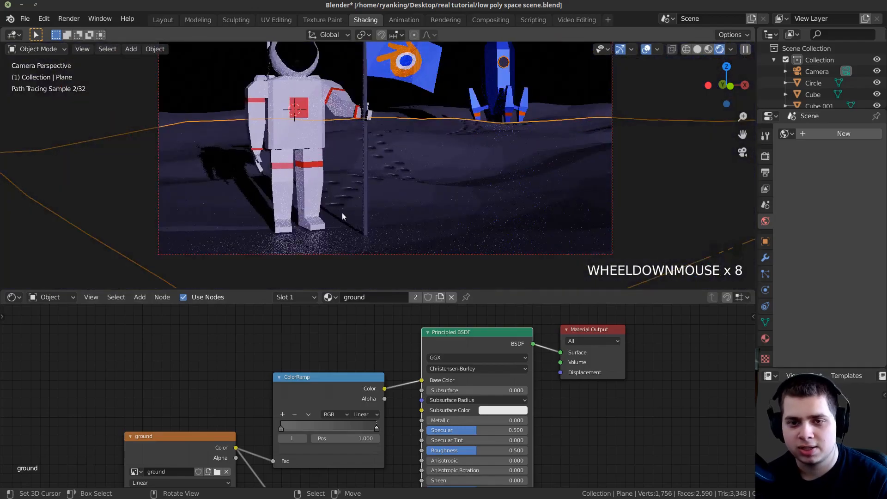
middle_click_drag(387, 181, 276, 201, "shift")
key("ctrl+s")
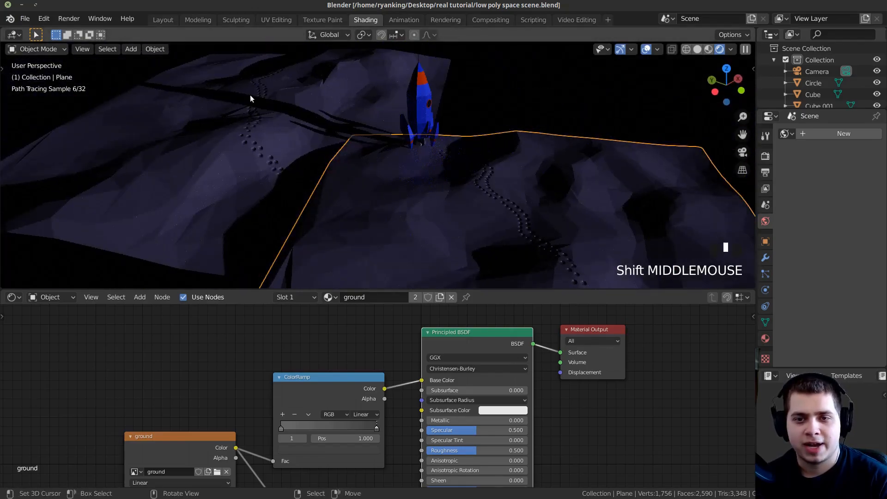
Give the second ground plane its own copy of the ground material and disconnect the ColorRamp and Bump nodes from its Principled BSDF.
right_click(279, 159)
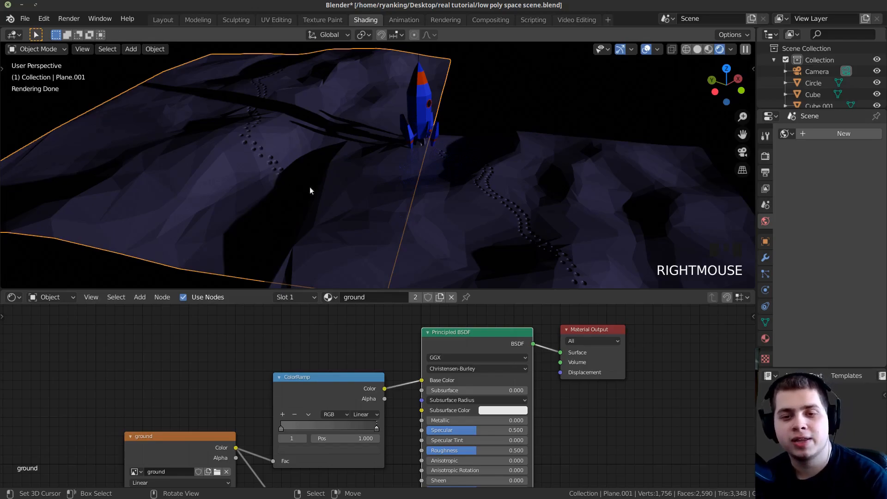
left_click(439, 298)
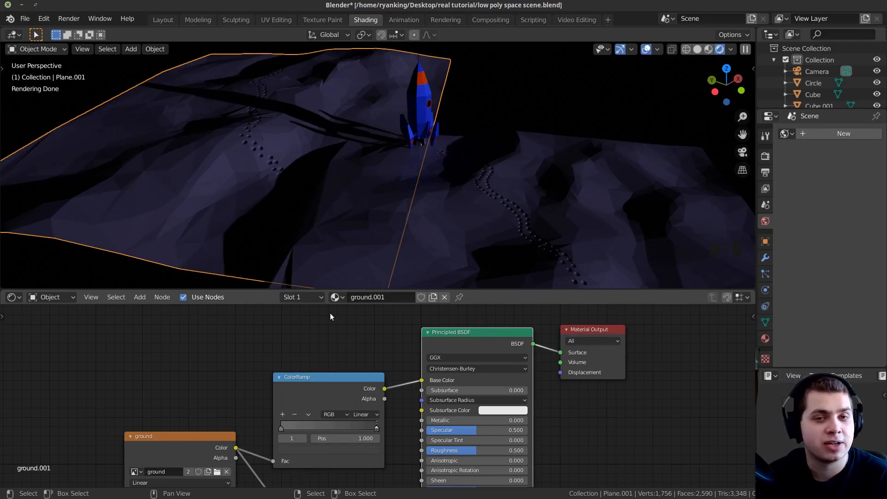
scroll(378, 391, "down", 1)
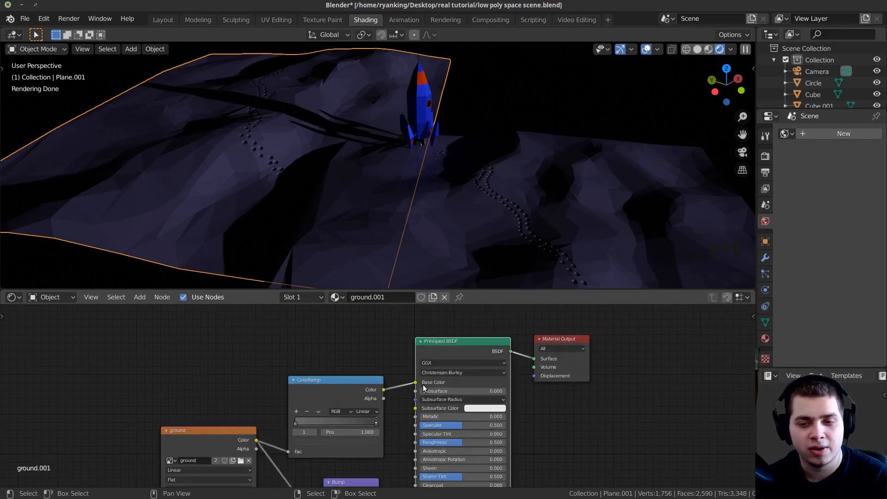
scroll(374, 353, "down", 1)
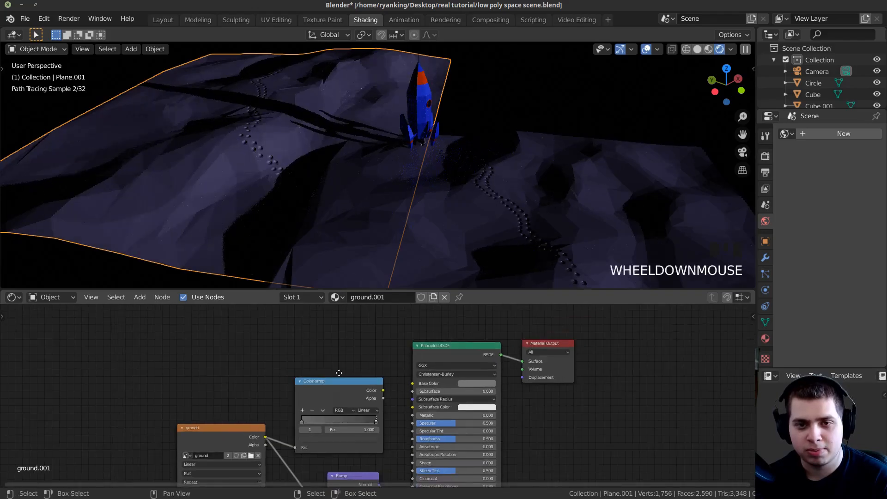
middle_click_drag(375, 353, 343, 294)
left_click_drag(374, 447, 344, 449)
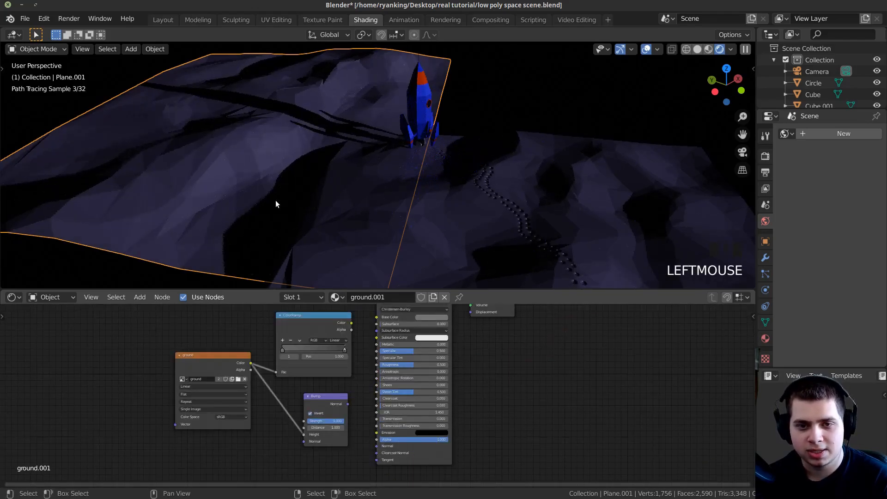
middle_click_drag(317, 189, 263, 141)
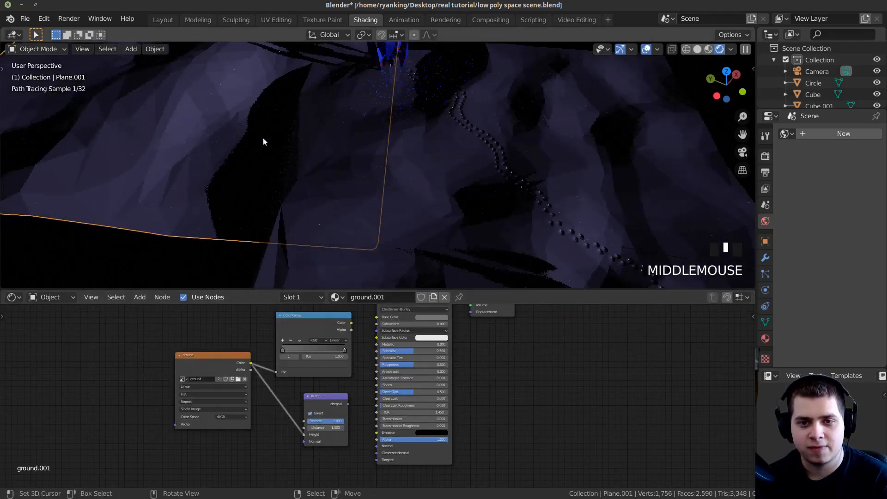
key("KP_0")
key("a")
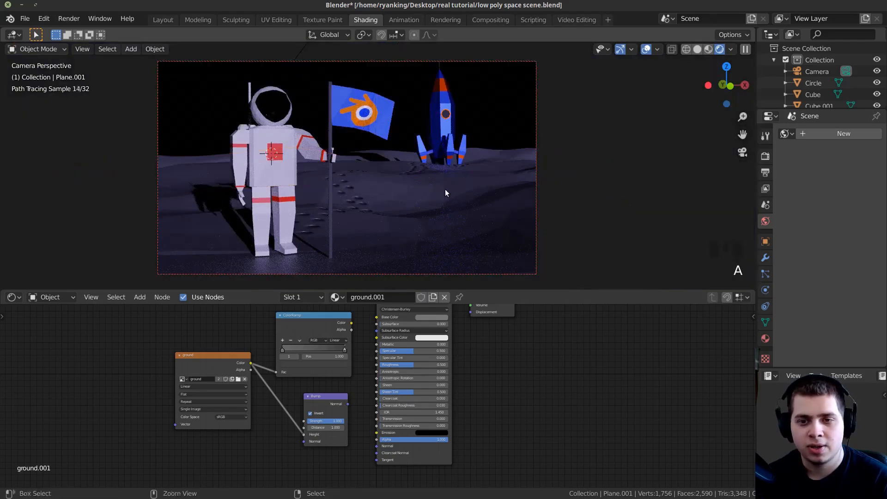
Select the sun lamp and raise its strength to 6.500.
scroll(494, 173, "down", 2)
middle_click_drag(433, 128, 434, 170, "shift")
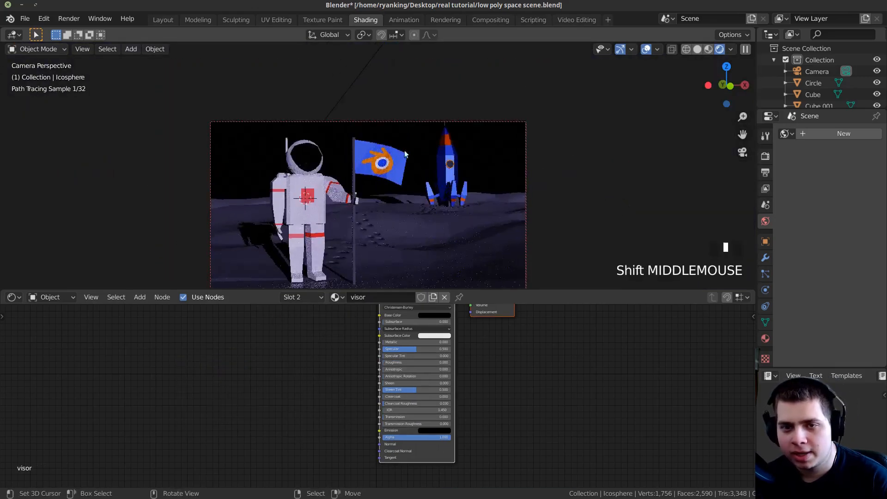
right_click(354, 87)
left_click(765, 290)
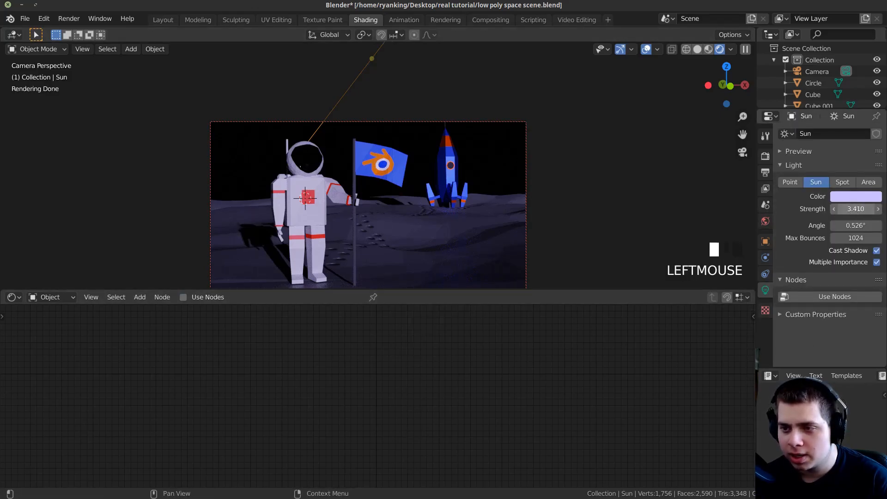
left_click_drag(856, 209, 871, 209)
middle_click_drag(421, 183, 436, 172, "shift")
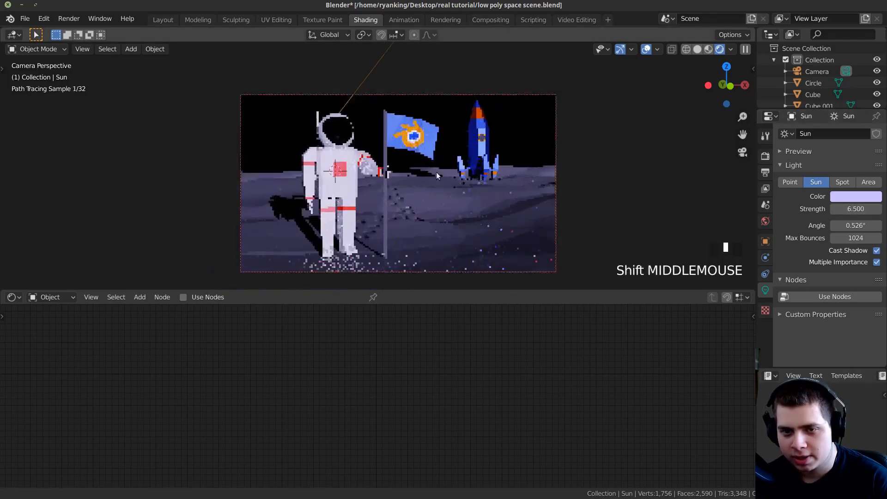
Select the astronaut's body and inspect the base color of its White material.
scroll(437, 172, "up", 2)
left_click(349, 165)
scroll(377, 395, "up", 1)
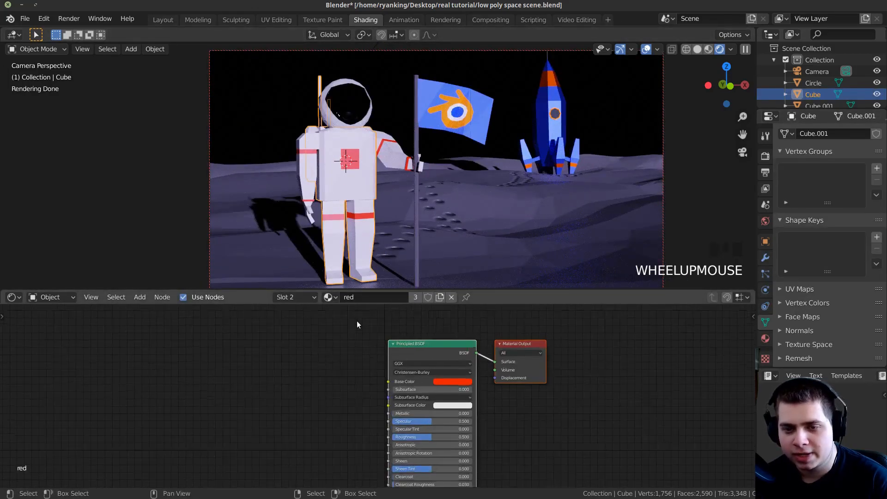
left_click(765, 341)
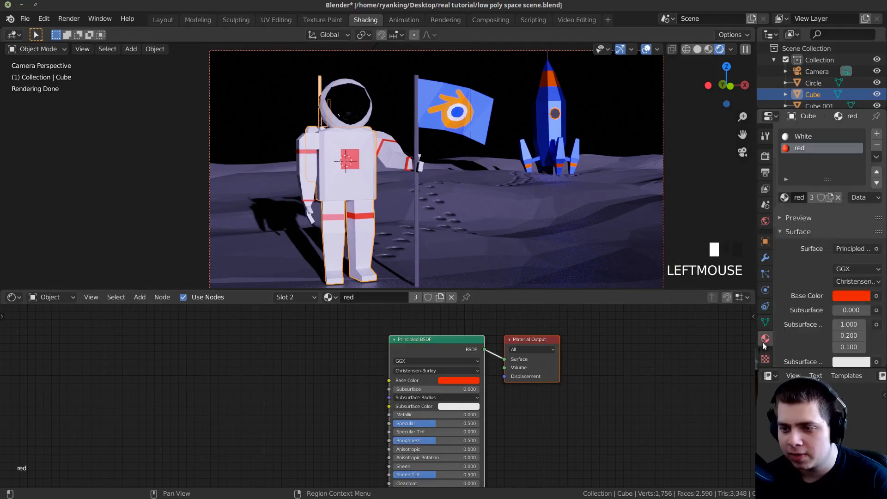
left_click(786, 138)
left_click(460, 380)
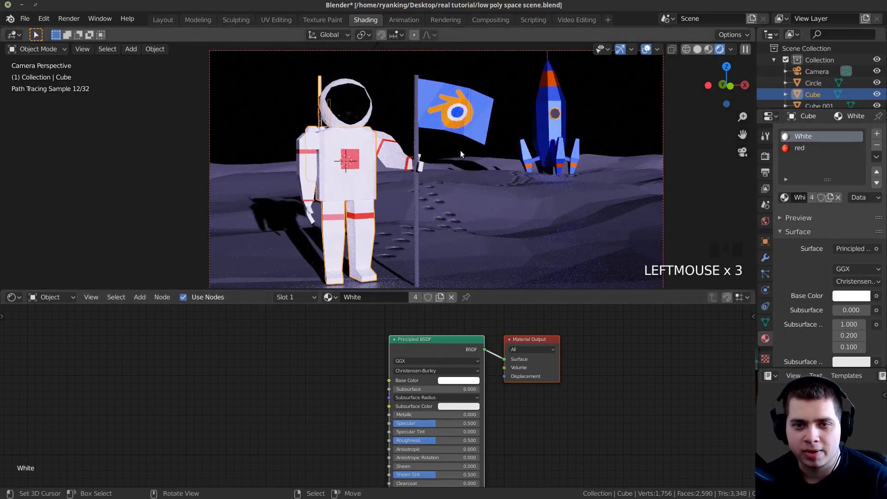
middle_click_drag(461, 151, 462, 151, "shift")
scroll(462, 151, "down", 2)
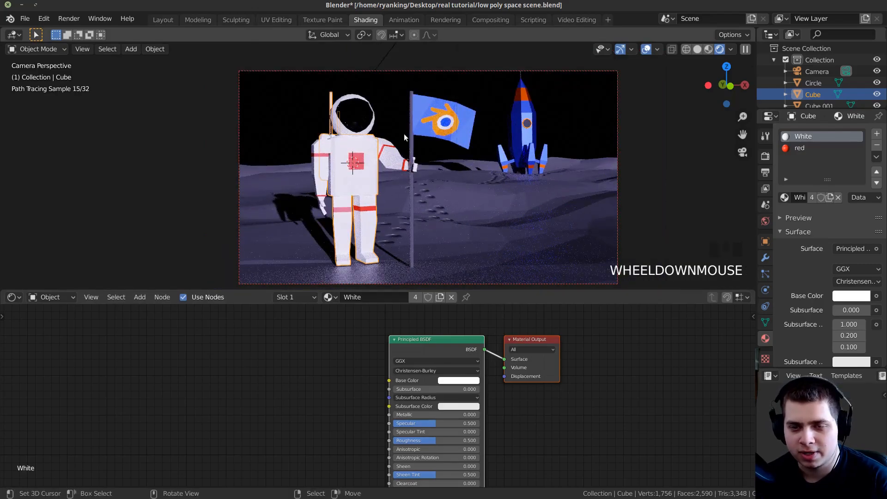
Set the sun lamp's strength to 4.370 and save the file.
key("ctrl+s")
middle_click_drag(421, 215, 408, 213, "shift")
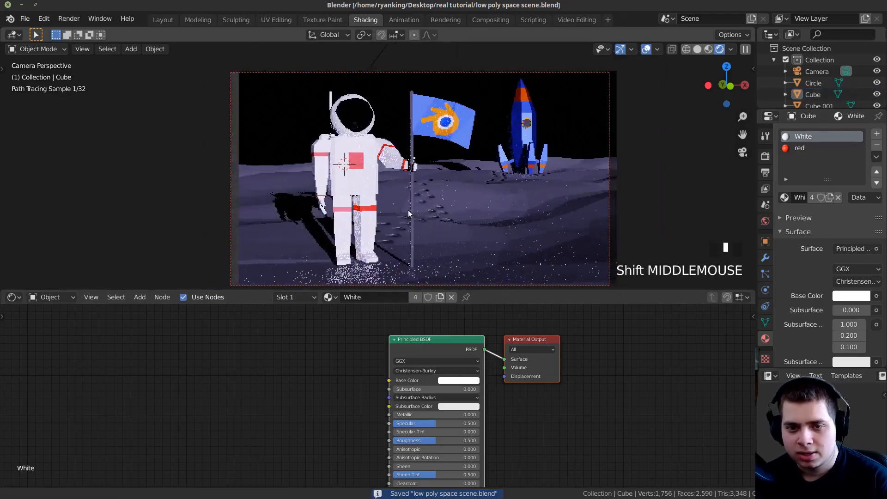
scroll(408, 213, "down", 1)
key("ctrl+s")
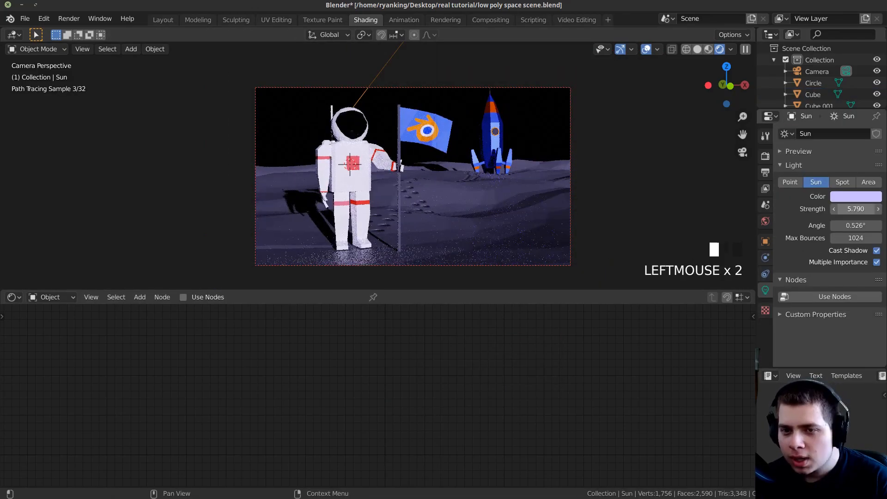
left_click_drag(851, 209, 831, 209)
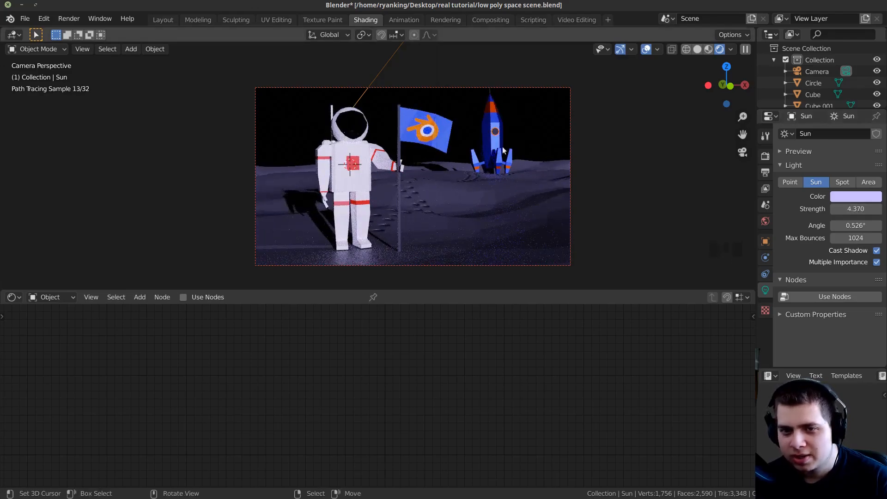
key("ctrl+s")
middle_click_drag(451, 174, 465, 168, "shift")
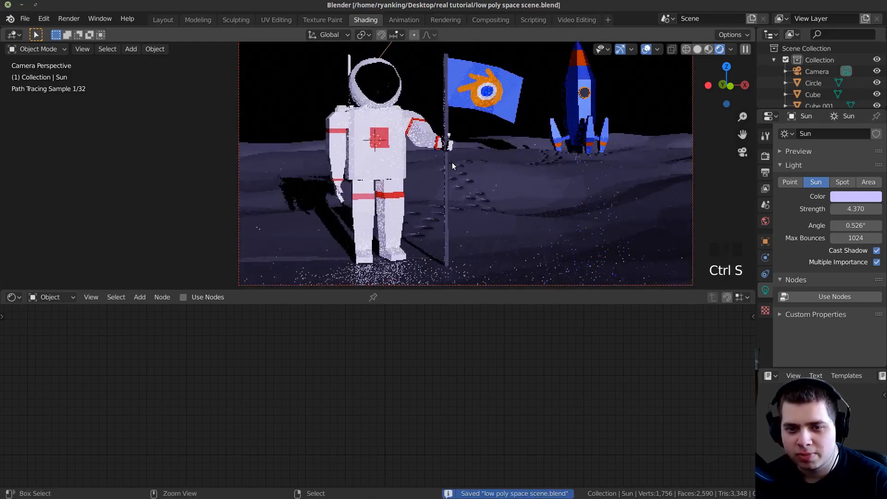
Switch the viewport to solid shading and place the 3D cursor in the sky between the flag and the rocket.
middle_click_drag(452, 163, 464, 173, "shift")
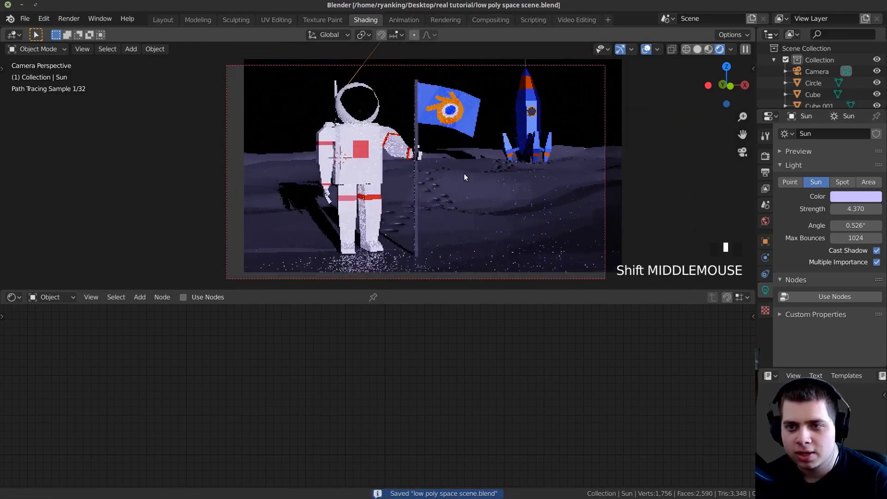
scroll(464, 173, "down", 2)
key("z")
left_click(653, 195)
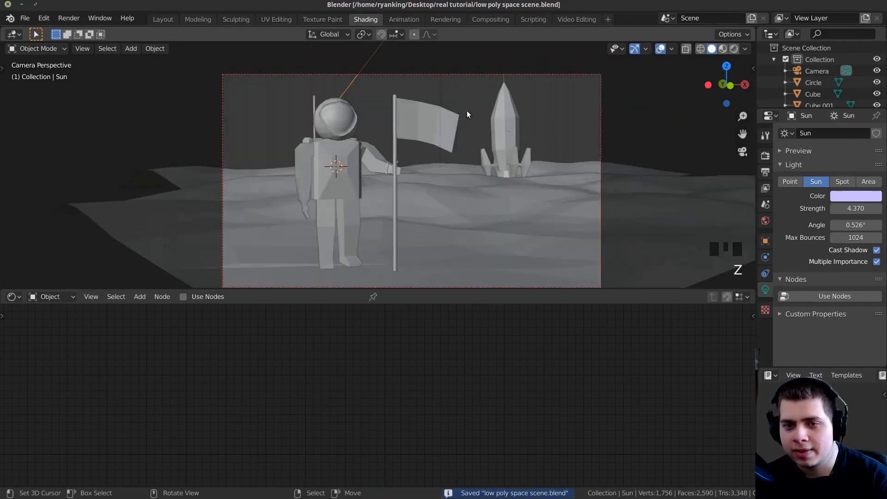
key("a")
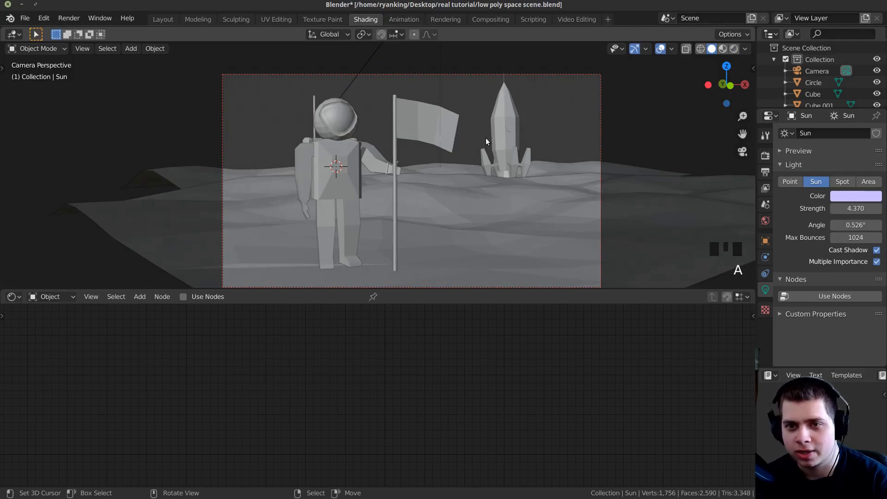
left_click(457, 90)
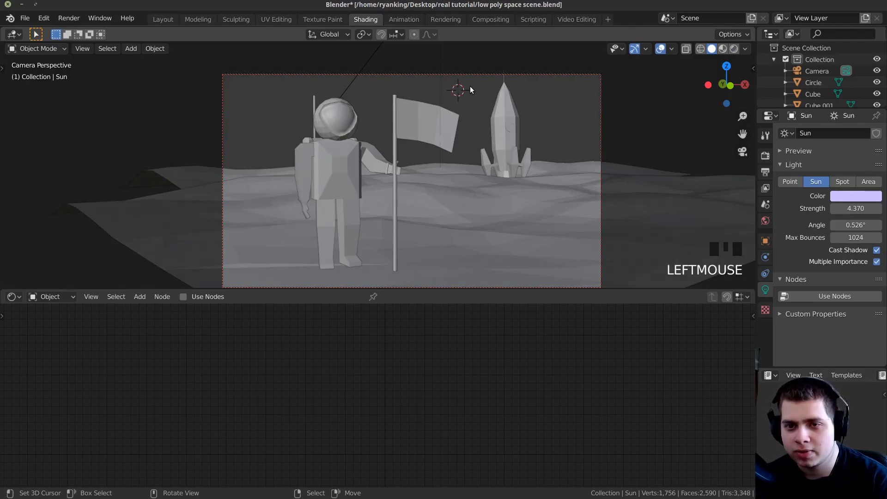
Add an ico sphere at the 3D cursor with its subdivisions reduced to 1.
scroll(468, 96, "up", 2)
scroll(445, 125, "up", 1)
key("shift+a")
mouse_move(452, 110)
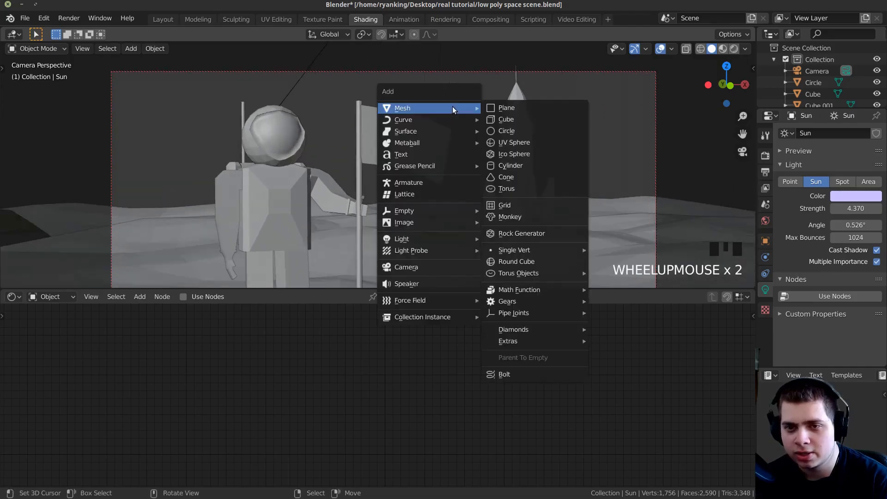
left_click(514, 154)
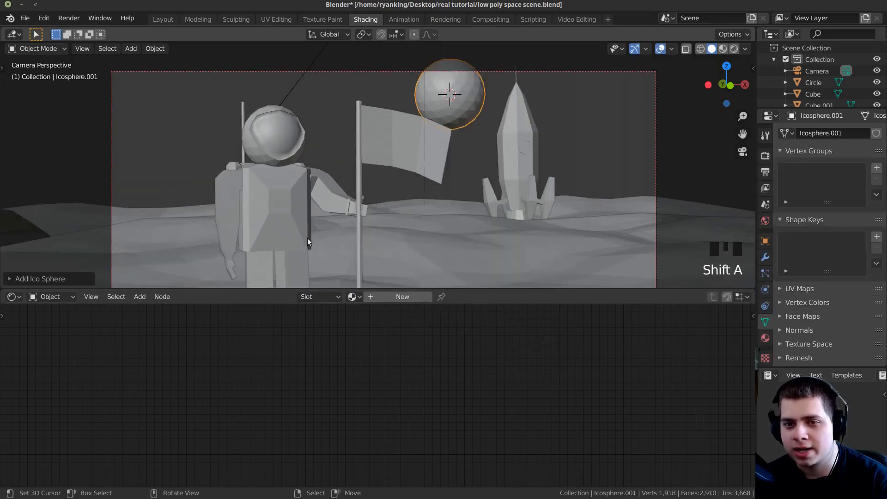
left_click(49, 283)
left_click(87, 166)
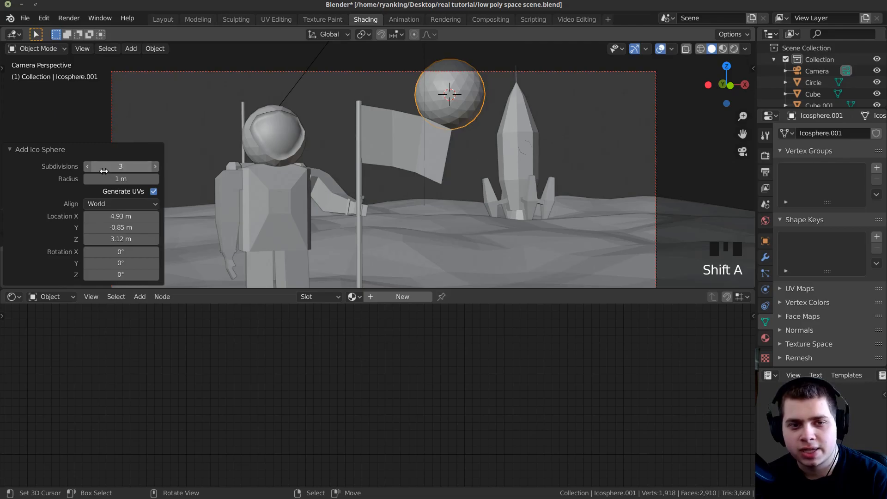
left_click(87, 166)
left_click(79, 150)
Shade the ico sphere smooth and scale it down to about 0.32.
scroll(417, 183, "up", 2)
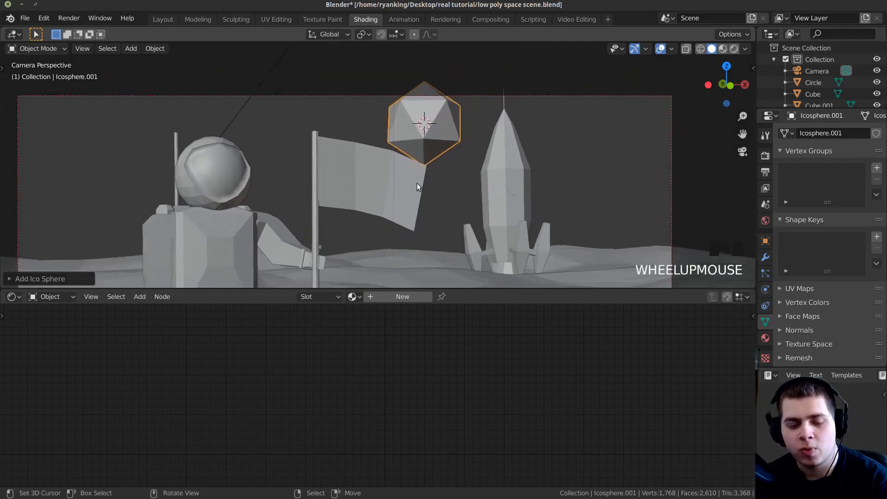
left_click(159, 53)
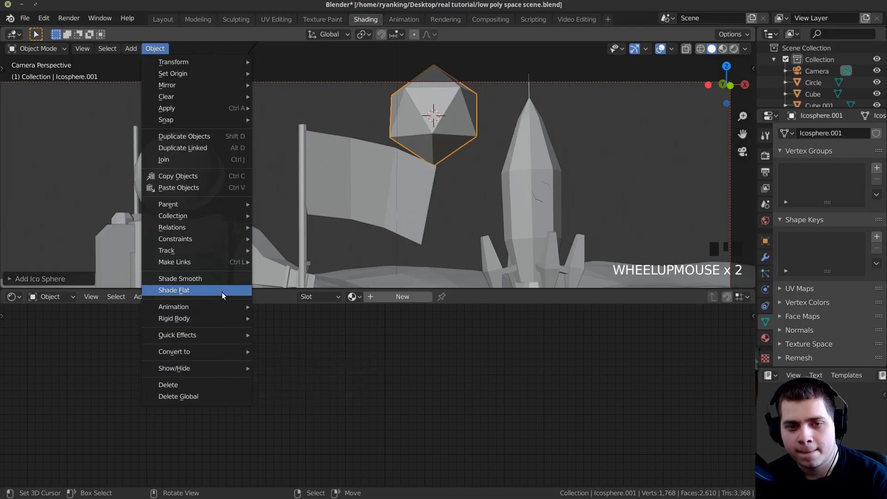
left_click(223, 280)
key("s")
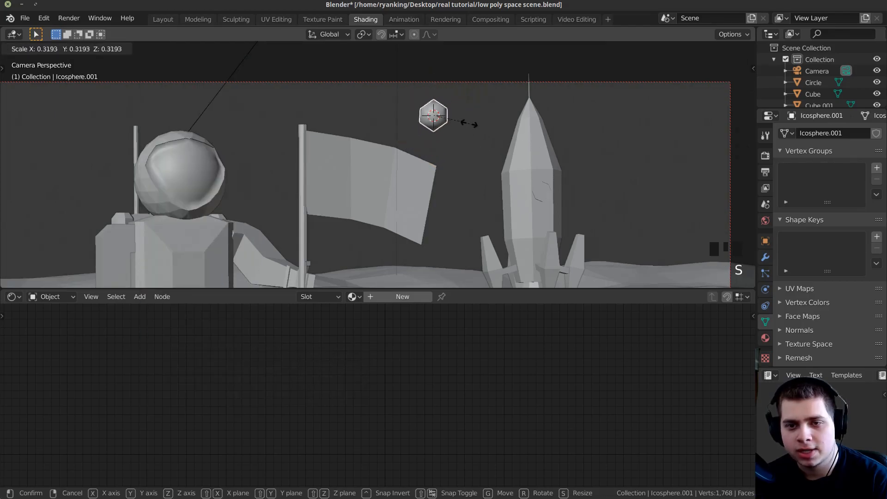
left_click(468, 123)
Move the ico sphere away from the astronaut toward the far side of the ground planes.
middle_click_drag(459, 125, 496, 210)
scroll(497, 210, "down", 8)
middle_click_drag(394, 204, 533, 249, "shift")
key("g")
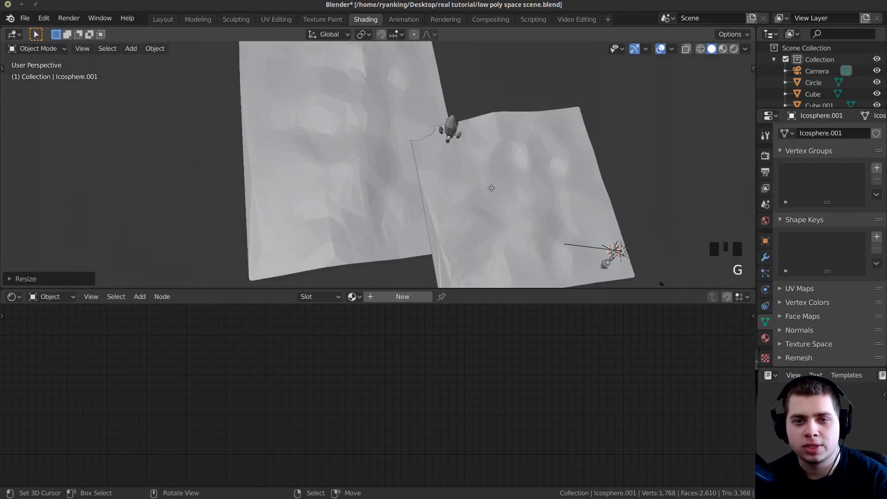
left_click(354, 174)
scroll(354, 172, "down", 4)
key("g")
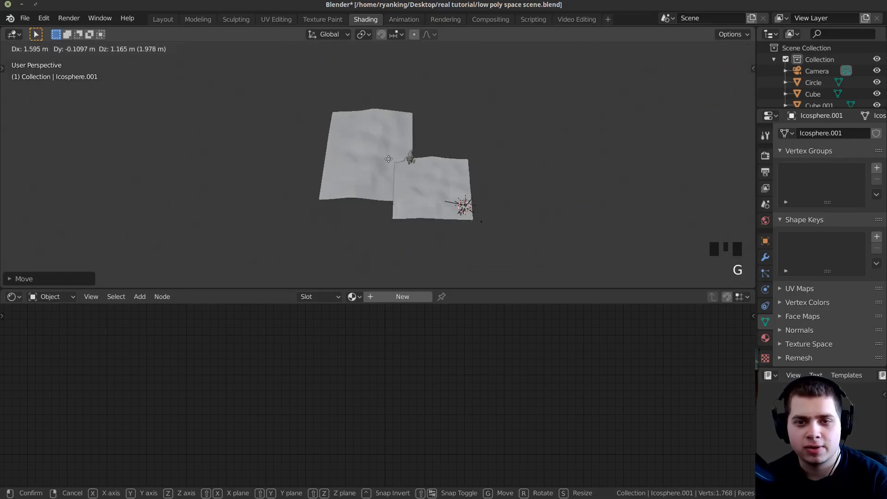
left_click(493, 180)
Scale the ico sphere up so it can be seen from a distance.
scroll(493, 180, "up", 3)
middle_click_drag(493, 180, 491, 203)
middle_click_drag(491, 203, 533, 173, "shift")
key("s")
left_click(783, 226)
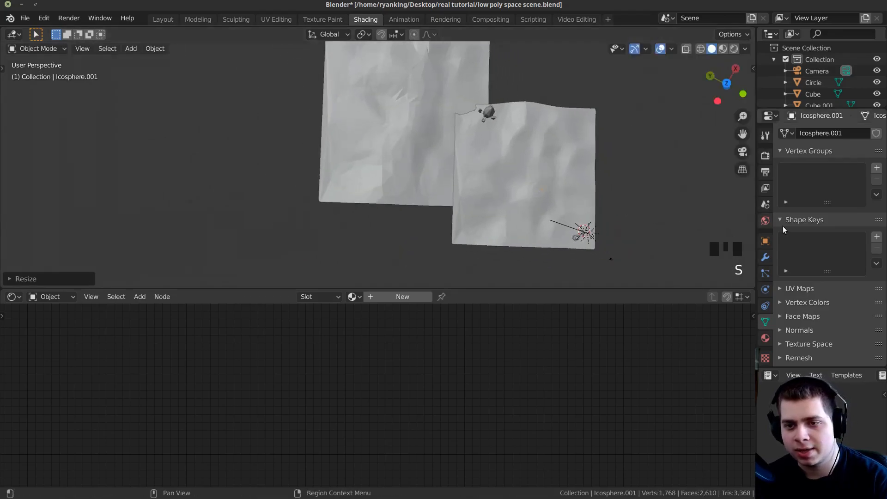
key("s")
left_click(605, 214)
Move the ico sphere far back beyond the edge of the second ground plane, above the horizon.
key("g")
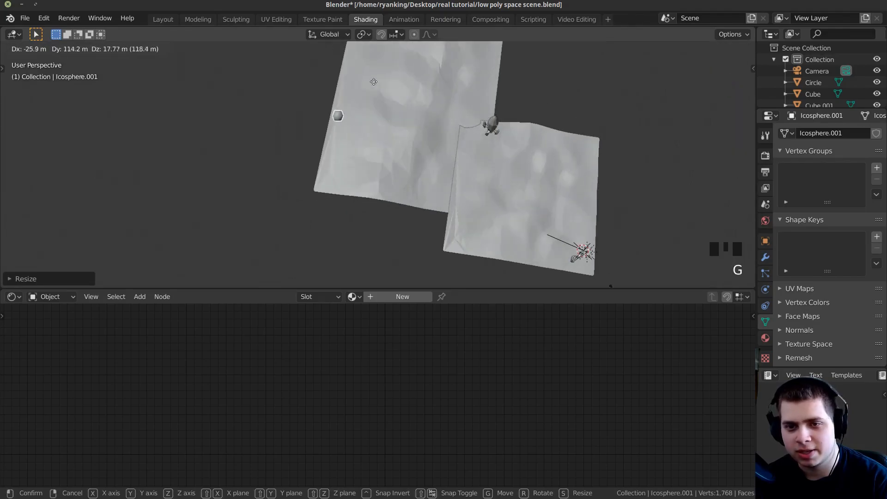
left_click(407, 138)
middle_click_drag(407, 138, 379, 112, "shift")
key("g")
left_click(461, 113)
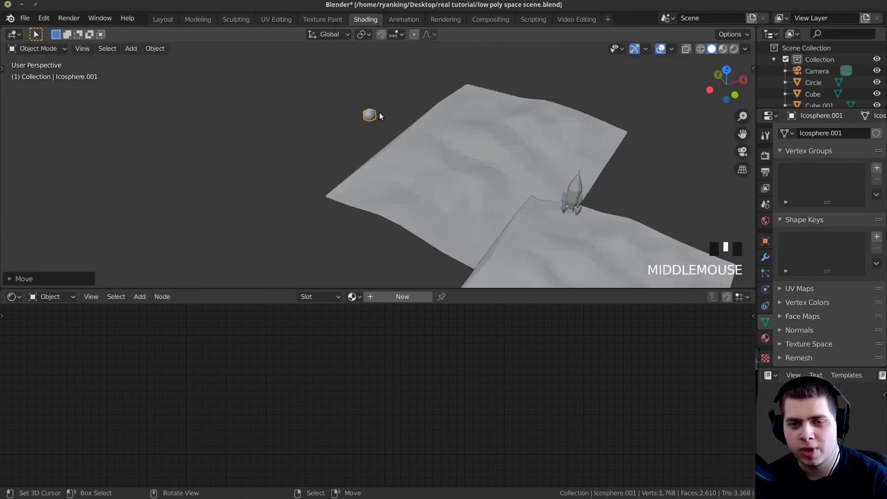
scroll(379, 113, "down", 1)
key("g")
left_click(384, 113)
Scale the ico sphere down to a tiny star as seen through the camera.
key("KP_0")
key("s")
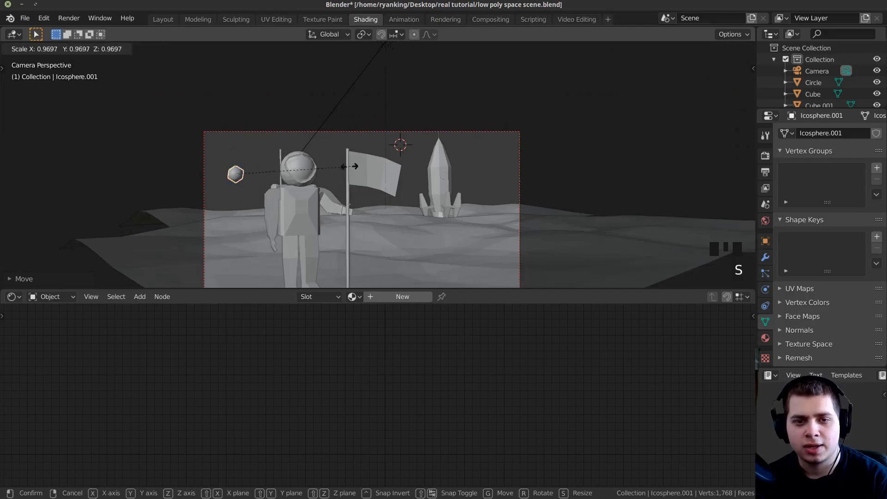
left_click(374, 137)
scroll(374, 136, "up", 1)
scroll(374, 137, "up", 2)
key("s")
left_click(343, 134)
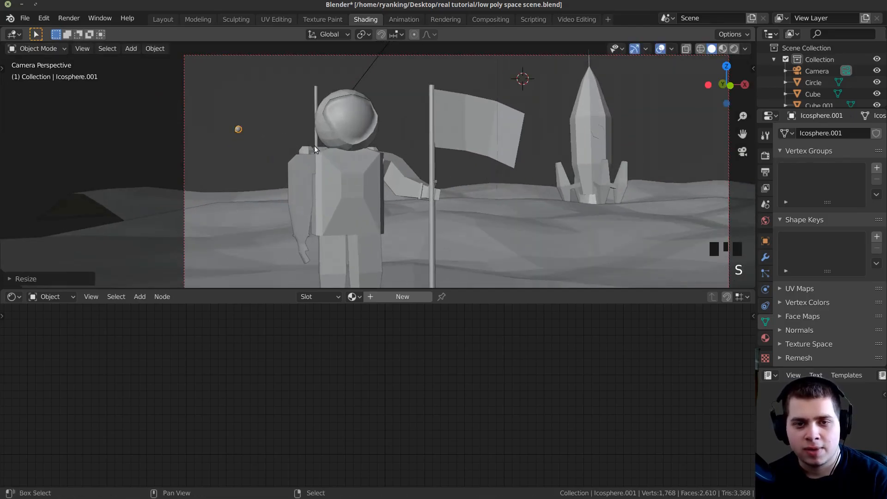
Give the ico sphere star a new material with a white Emission surface and a strength of 3.
scroll(343, 144, "down", 1)
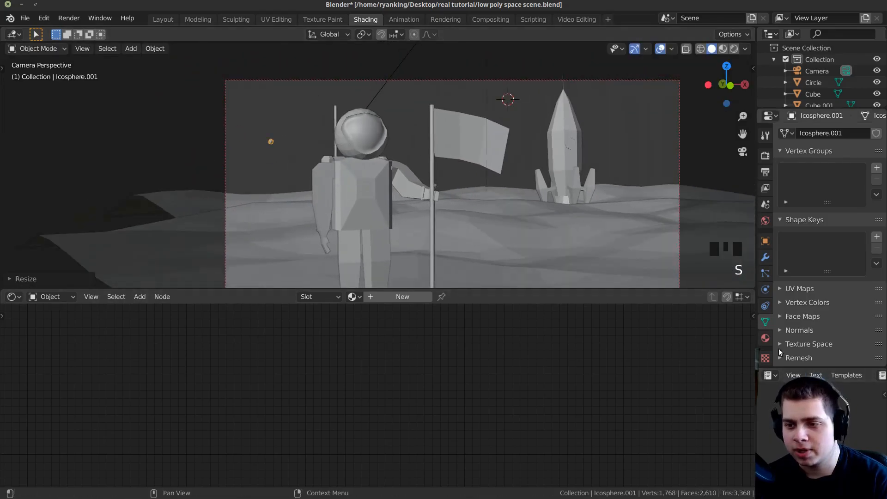
left_click(766, 339)
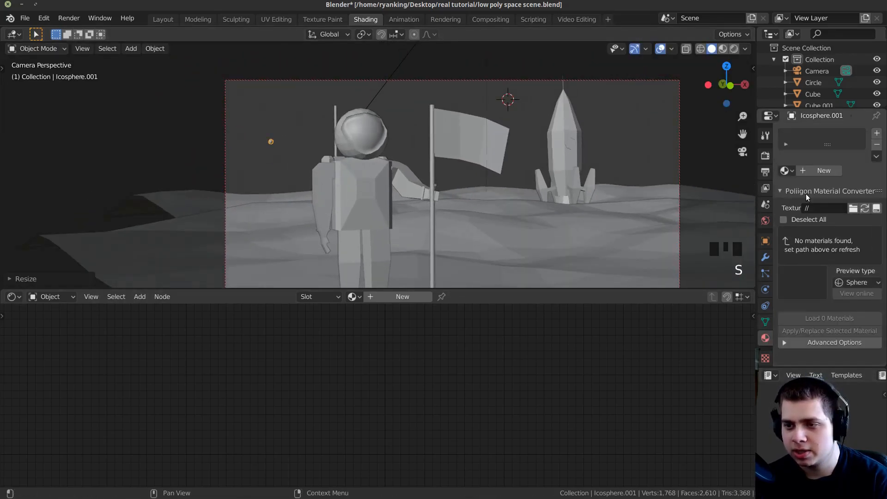
left_click(813, 169)
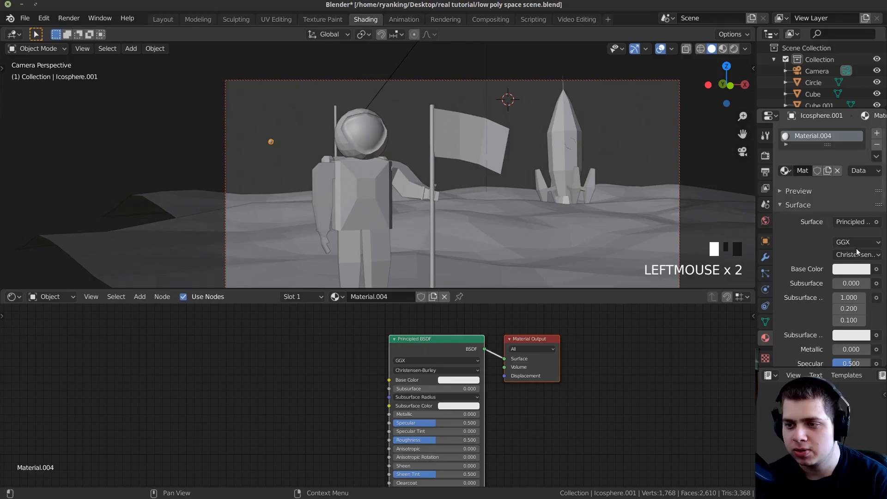
left_click(846, 221)
left_click(755, 298)
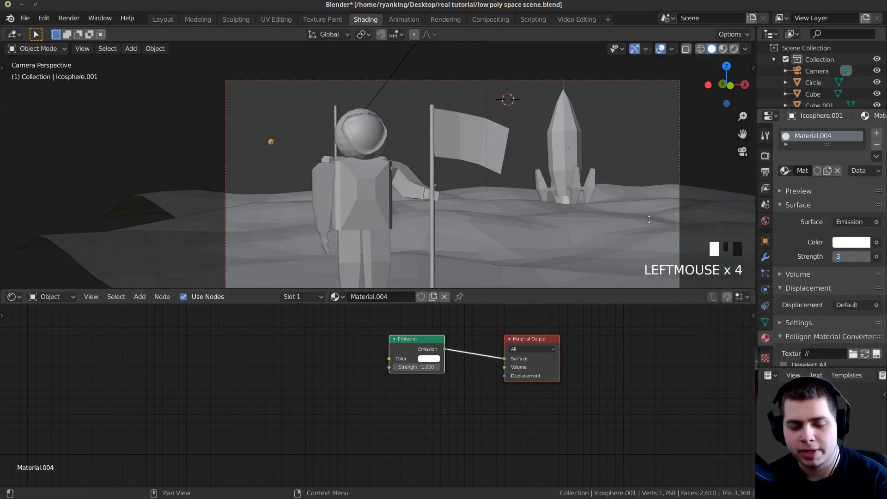
type("3")
left_click(852, 242)
Switch the viewport to Material Preview shading with the whole camera frame in view.
mouse_move(450, 260)
middle_mouse_down("shift")
mouse_move(442, 207)
mouse_move(380, 207)
middle_mouse_up("shift")
scroll(416, 195, "down", 2)
key("z")
key("z")
left_click(389, 294)
scroll(381, 202, "up", 1)
scroll(428, 202, "down", 1)
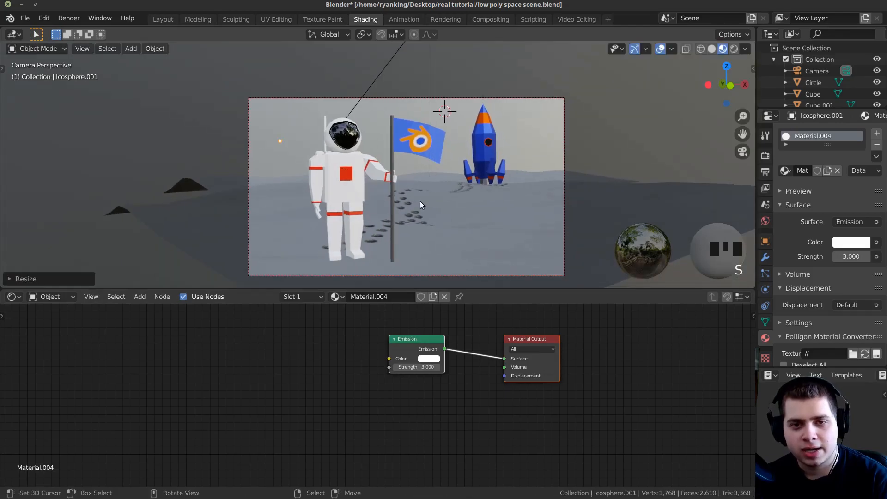
middle_click_drag(287, 148, 284, 148, "shift")
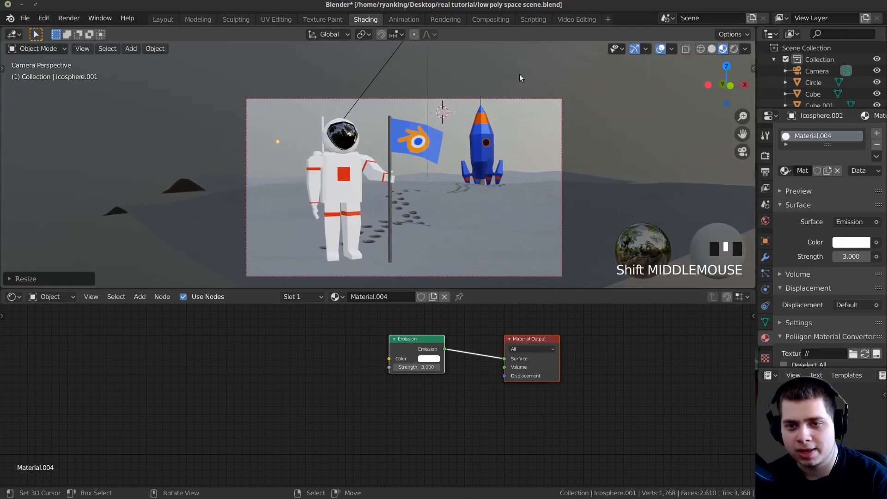
middle_click_drag(403, 134, 398, 140, "shift")
scroll(398, 145, "up", 2)
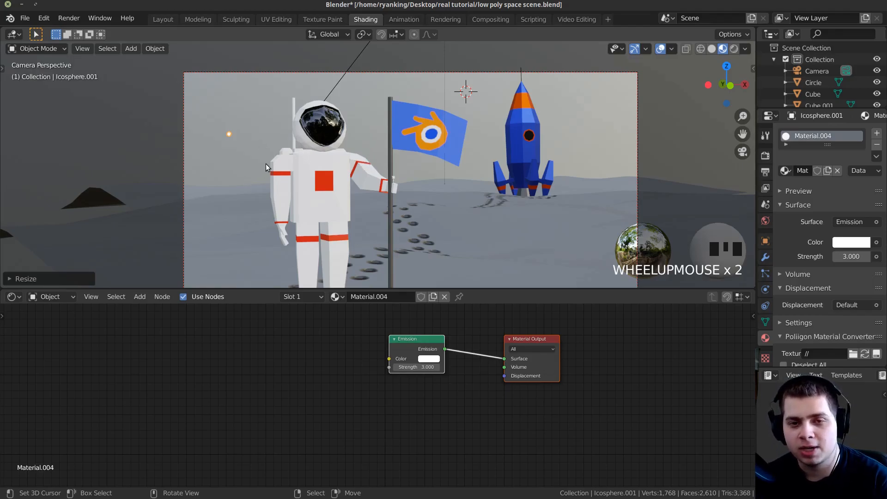
Scatter dozens of linked duplicates of the star across the sky around the astronaut, flag and rocket, including beyond the camera frame.
key("alt+d")
key("alt+d")
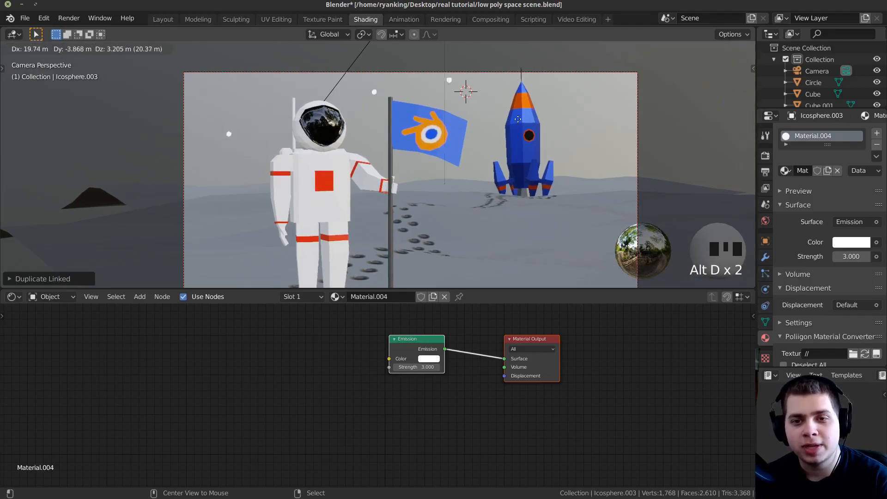
left_click(540, 185)
key("alt+d")
left_click(626, 138)
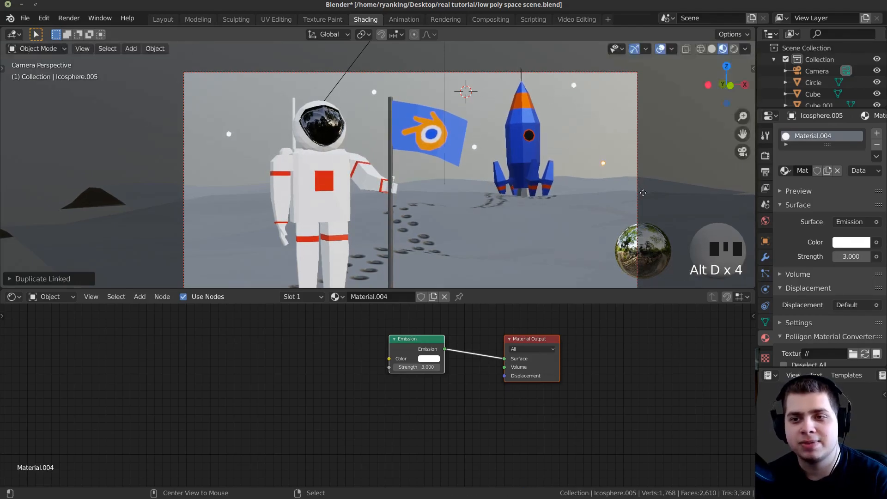
key("alt+d")
left_click(656, 97)
key("alt+d")
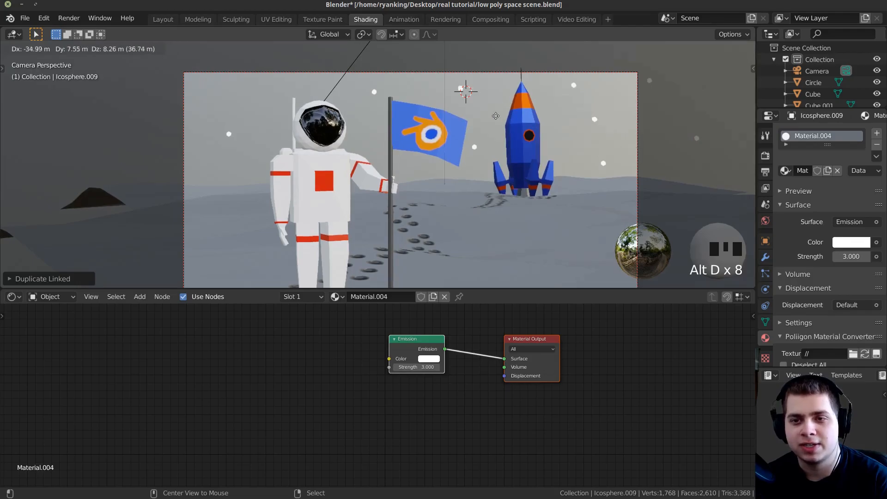
left_click(410, 174)
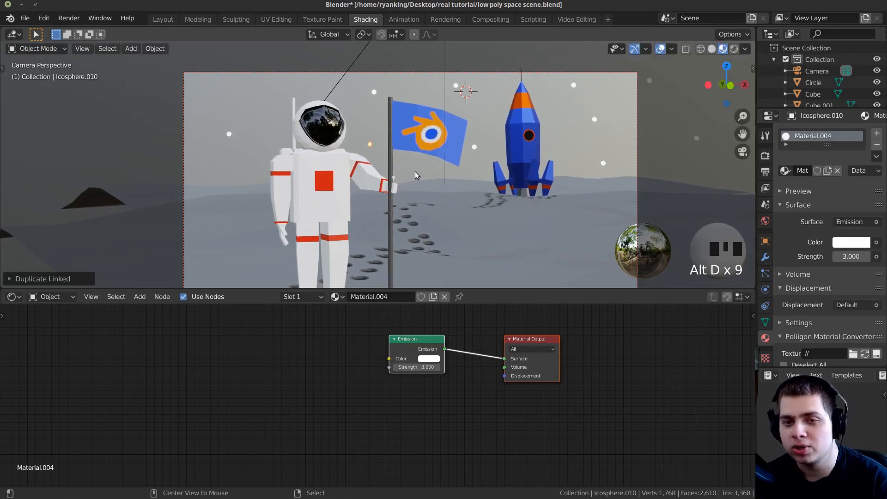
key("alt+d")
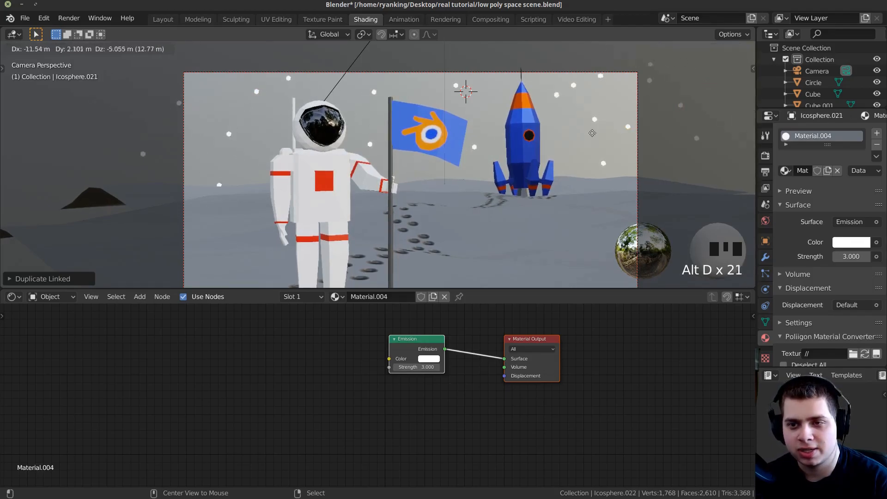
left_click(468, 128)
key("alt+d")
left_click(500, 132)
key("alt+d")
left_click(527, 125)
key("alt+d")
left_click(460, 153)
key("alt+d")
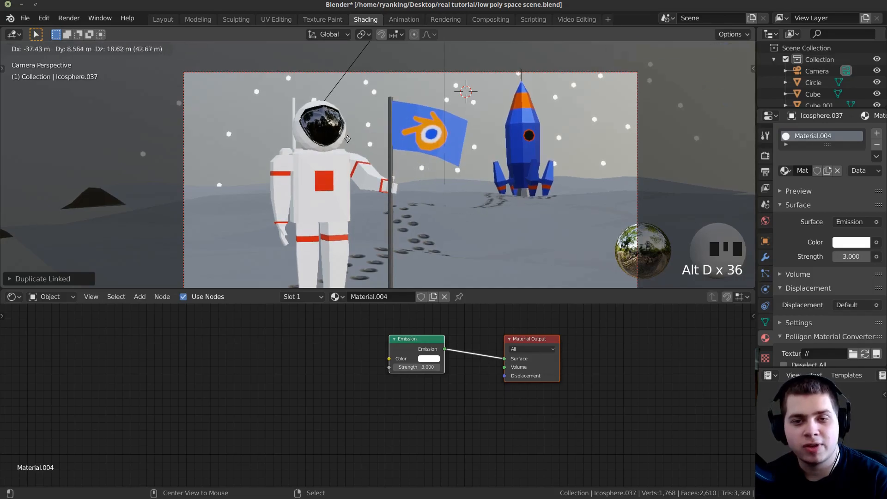
left_click(297, 178)
key("alt+d")
left_click(321, 210)
key("alt+d")
left_click(299, 145)
key("alt+d")
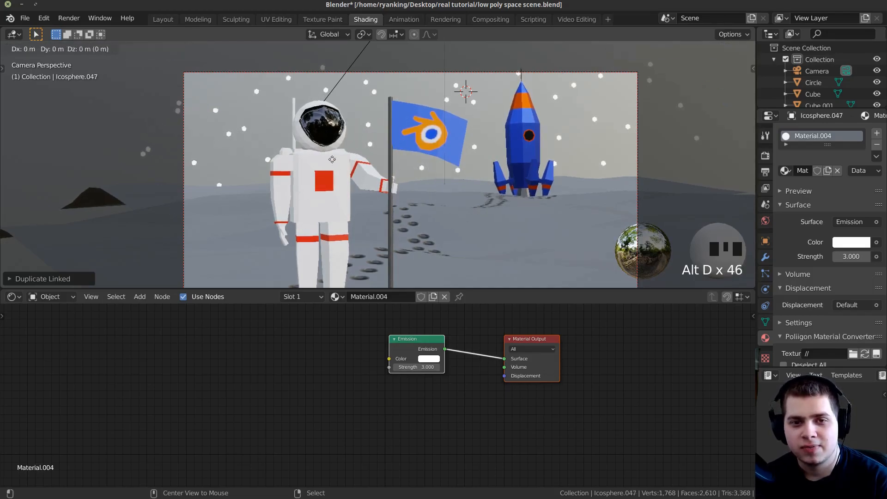
left_click(258, 133)
key("alt+d")
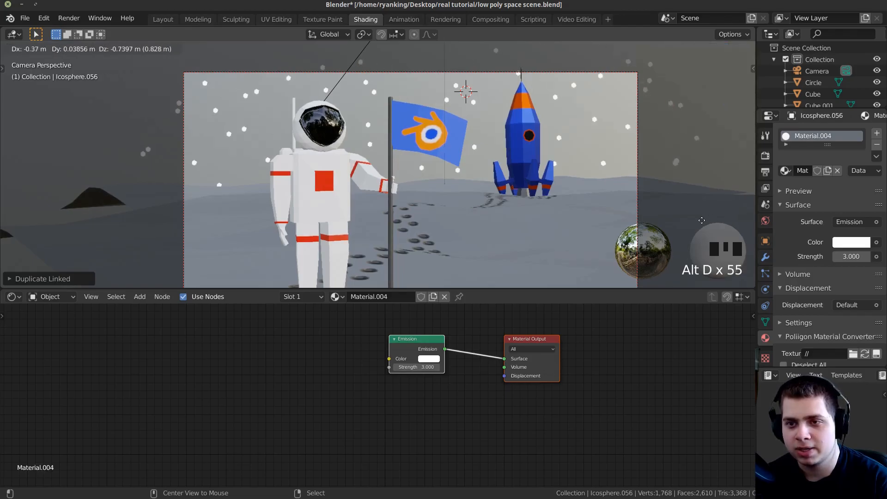
left_click(180, 133)
key("alt+d")
left_click(153, 177)
key("alt+d")
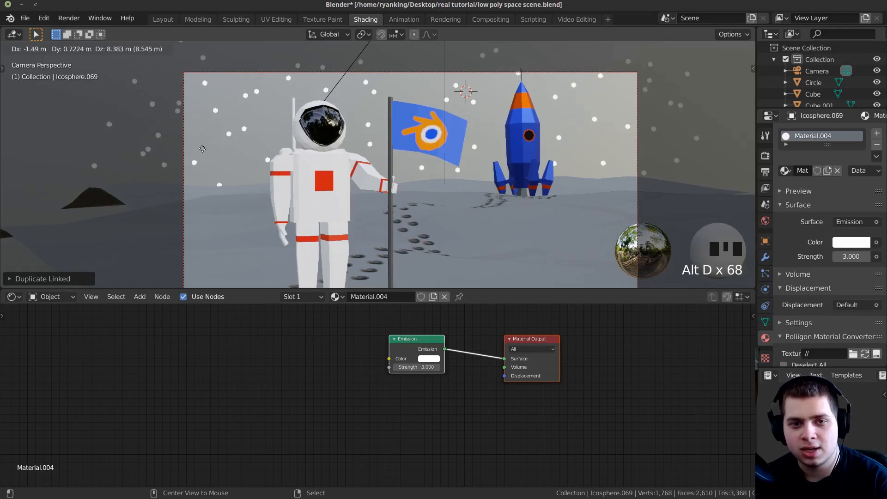
left_click(204, 149)
Select the star's whole mesh in Edit Mode and scale it up so that all linked stars grow.
key("Tab")
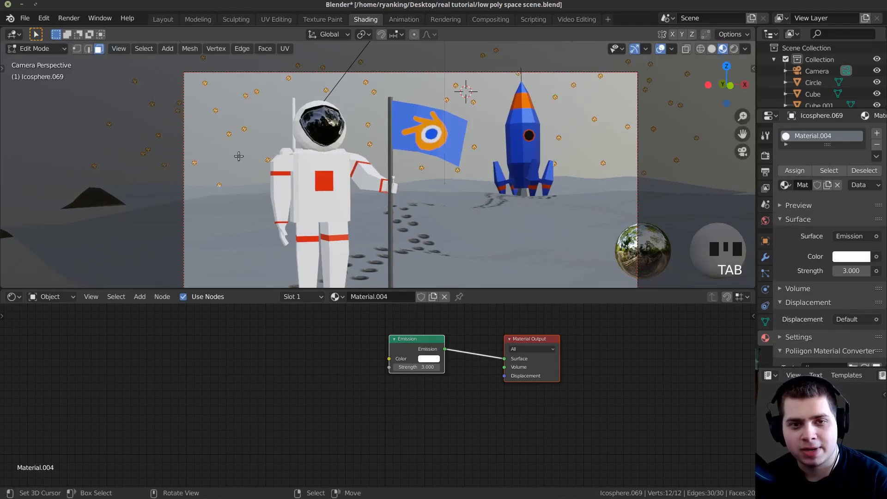
key("a")
key("a")
key("a")
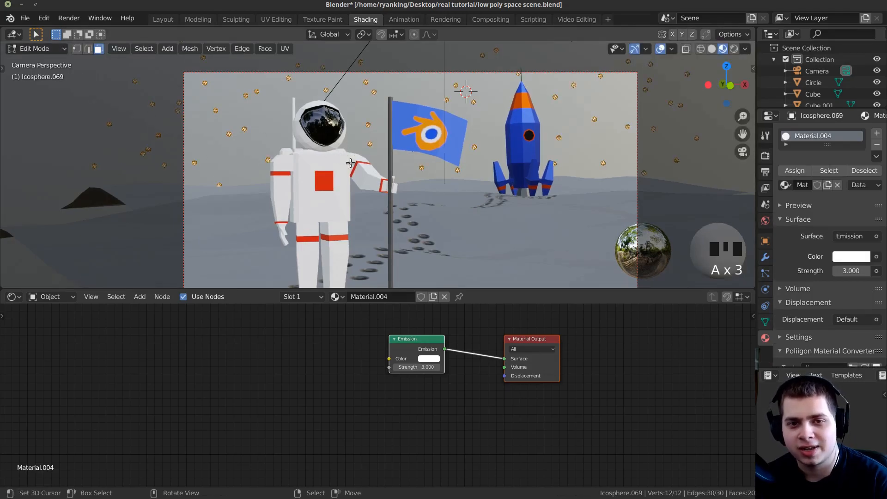
key("s")
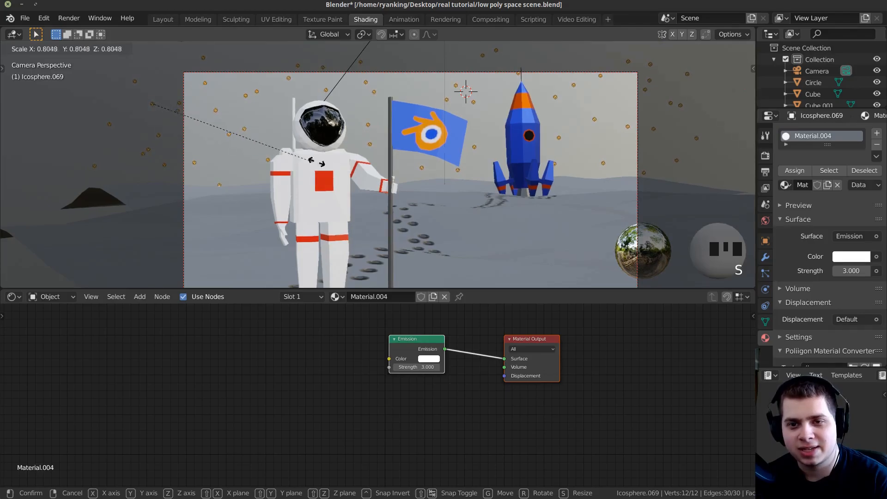
left_click(414, 191)
Switch the viewport to Rendered shading and hide the overlays.
key("z")
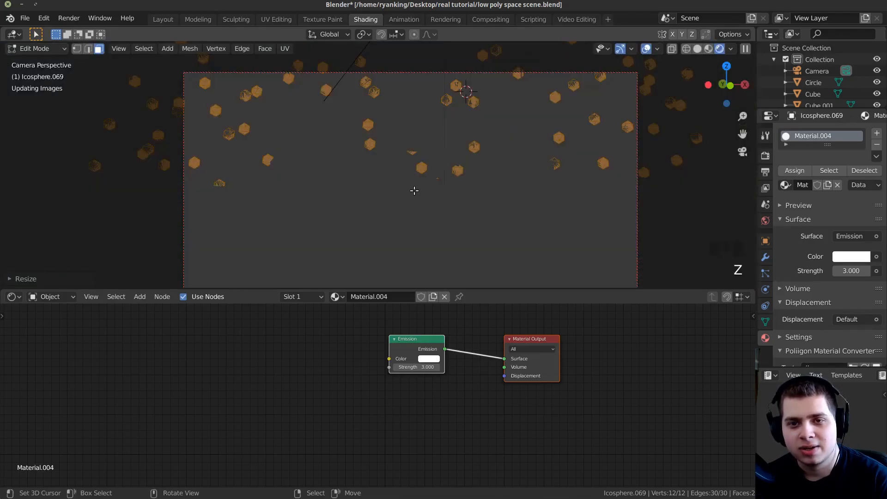
middle_click_drag(414, 190, 614, 52, "shift")
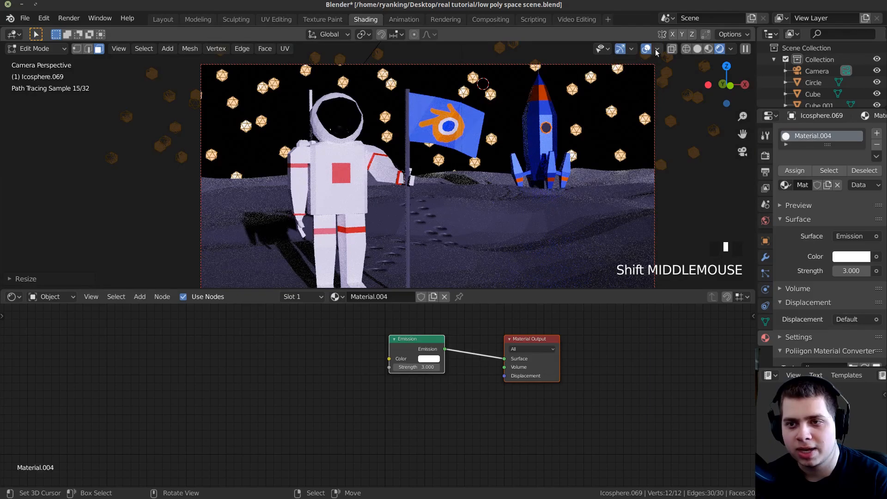
left_click(648, 49)
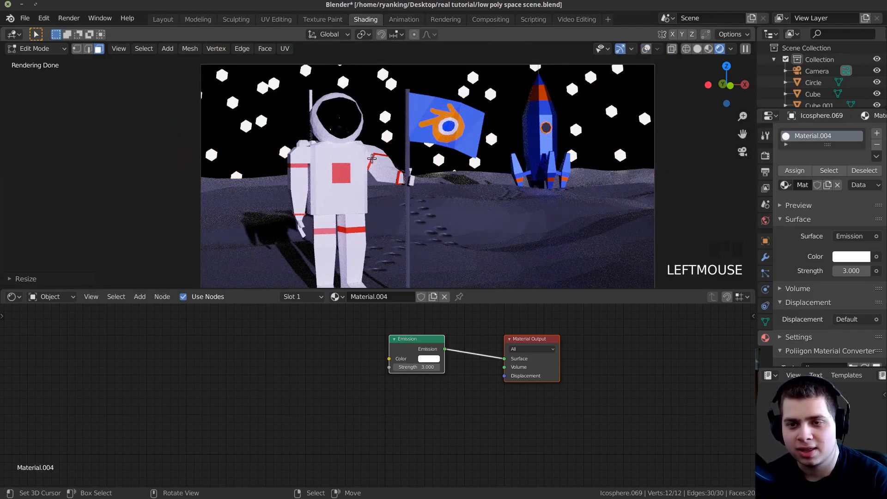
Scale the star mesh down in repeated small adjustments until all linked stars are tiny dots in the rendered sky.
middle_click_drag(372, 158, 381, 163, "shift")
key("s")
left_click(400, 165)
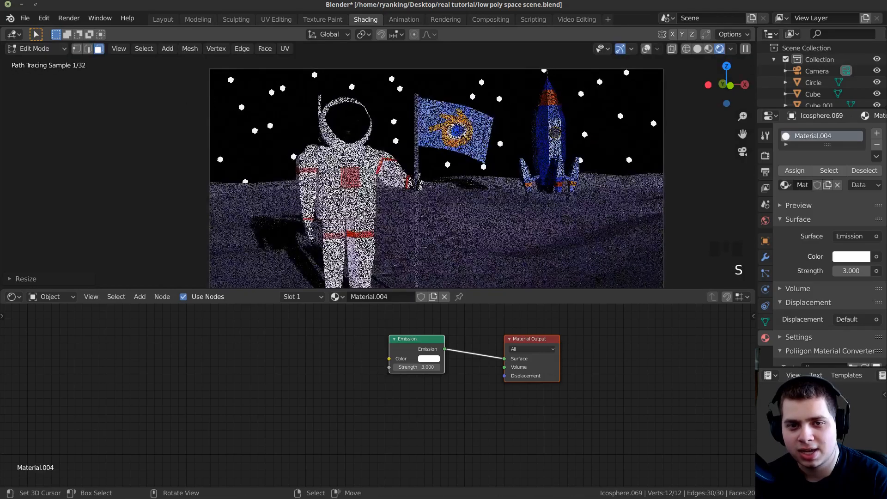
key("s")
key("s")
key("s")
key("s")
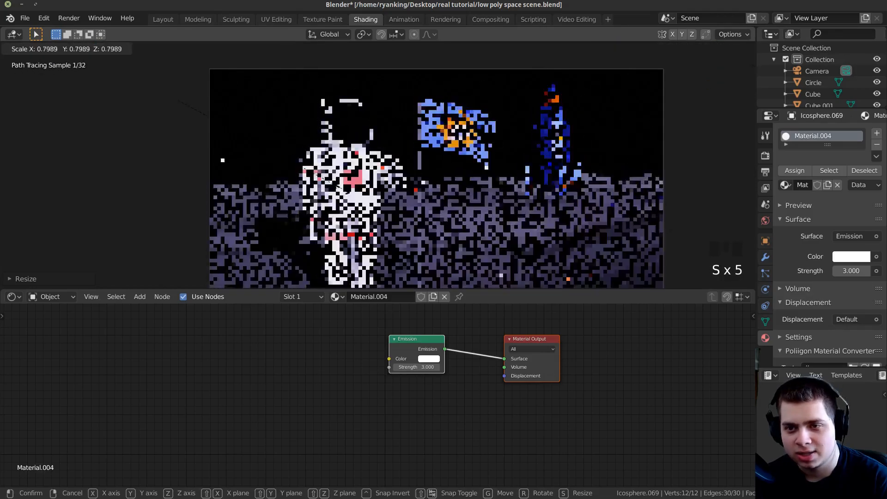
left_click(343, 190)
key("s")
left_click(355, 196)
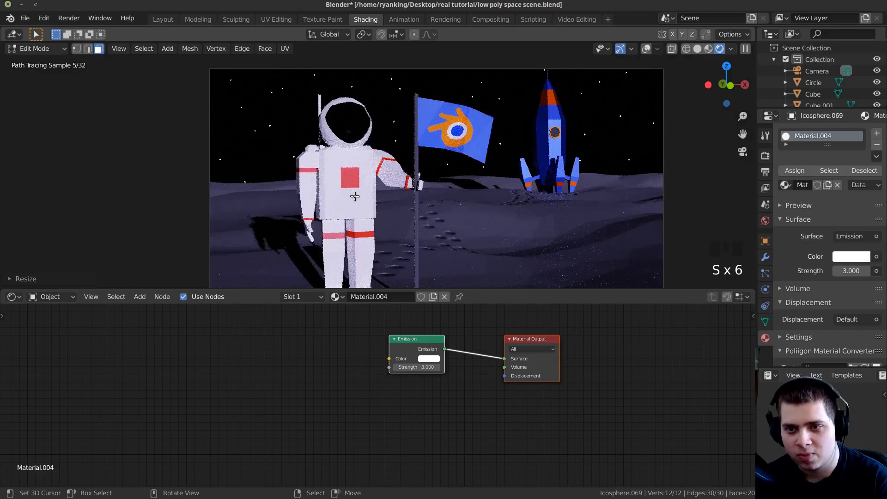
key("s")
left_click(355, 197)
key("s")
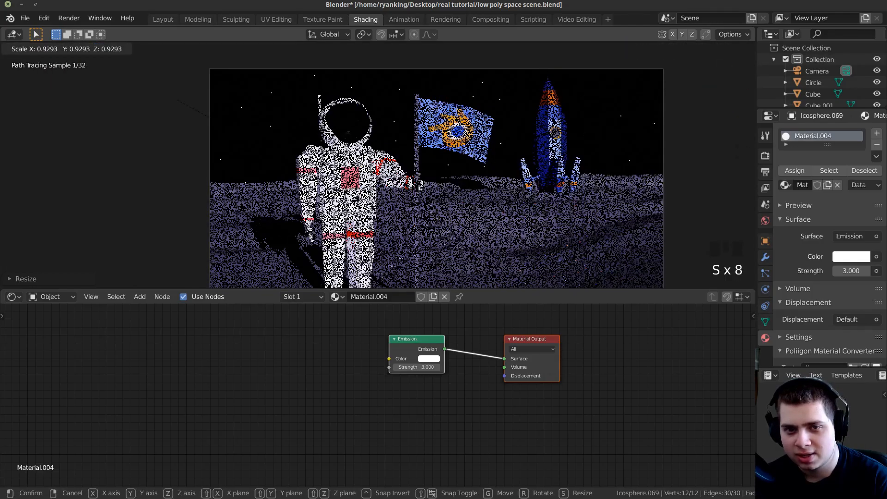
left_click(419, 186)
key("s")
left_click(418, 185)
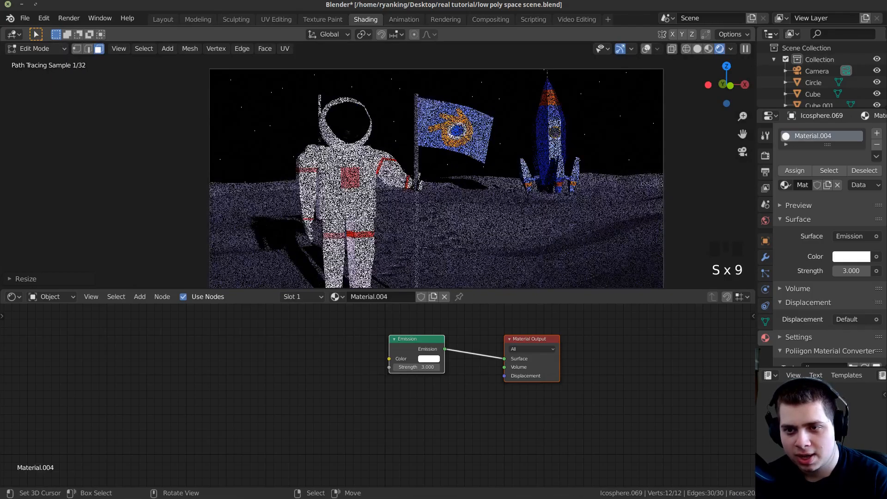
key("s")
left_click(419, 186)
key("s")
left_click(421, 187)
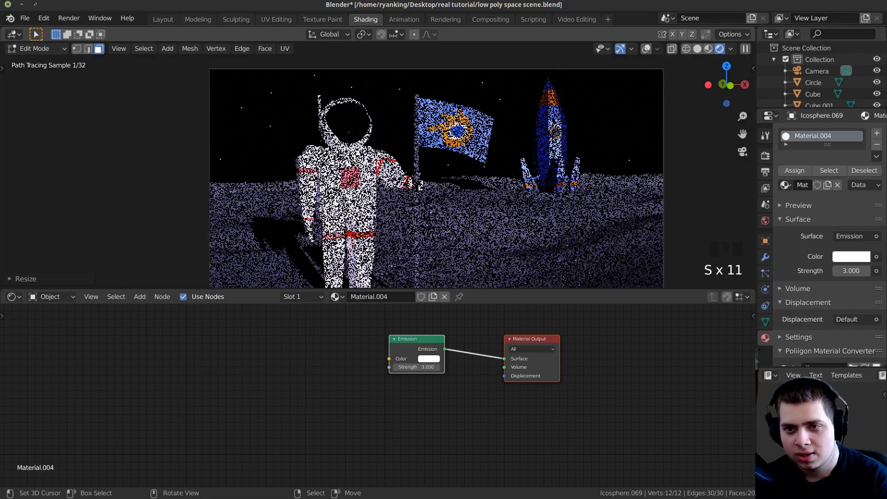
Return to Solid shading with overlays shown and leave Edit Mode for Object Mode.
key("z")
key("s")
left_click(387, 203)
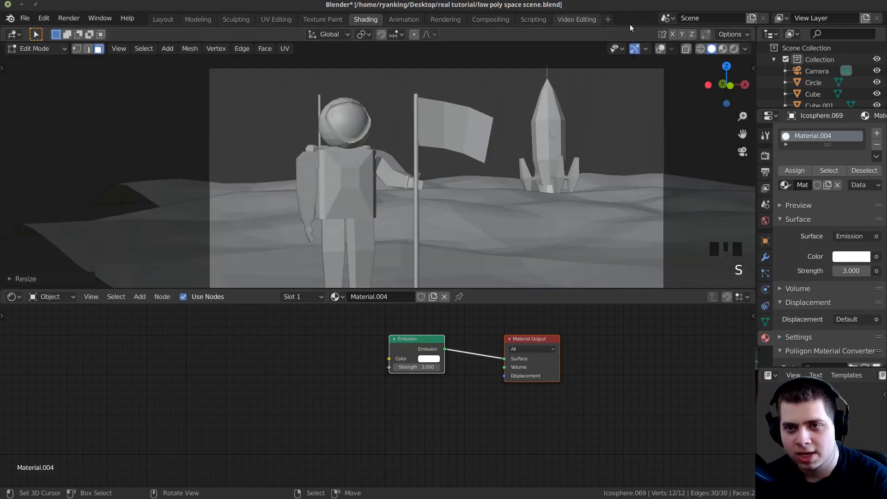
left_click(661, 49)
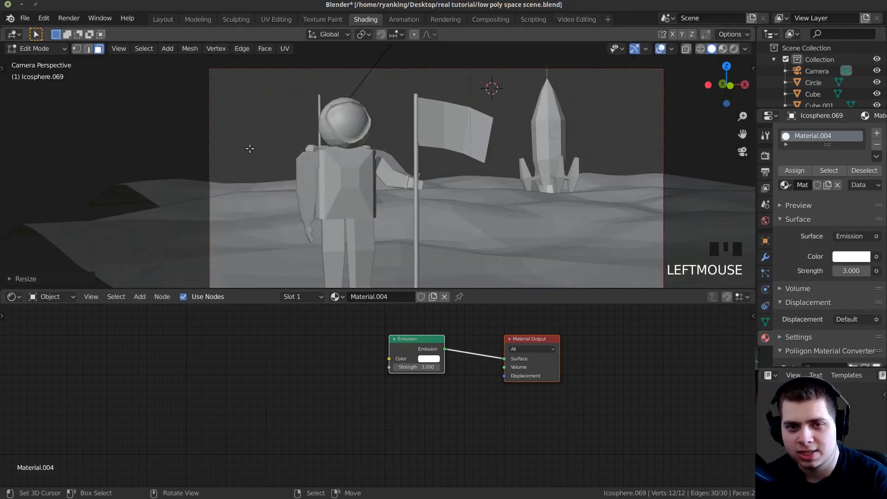
key("Tab")
key("Tab")
key("Tab")
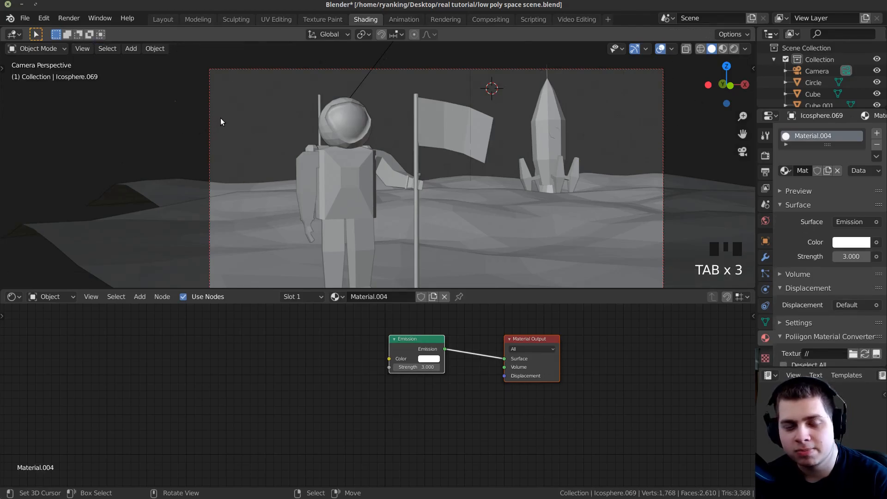
Add more linked duplicates of the tiny star to fill the sky inside and outside the camera frame.
key("alt+d")
key("alt+d")
key("alt+d")
key("alt+d")
key("alt+d")
key("alt+d")
key("alt+d")
key("alt+d")
key("alt+d")
key("alt+d")
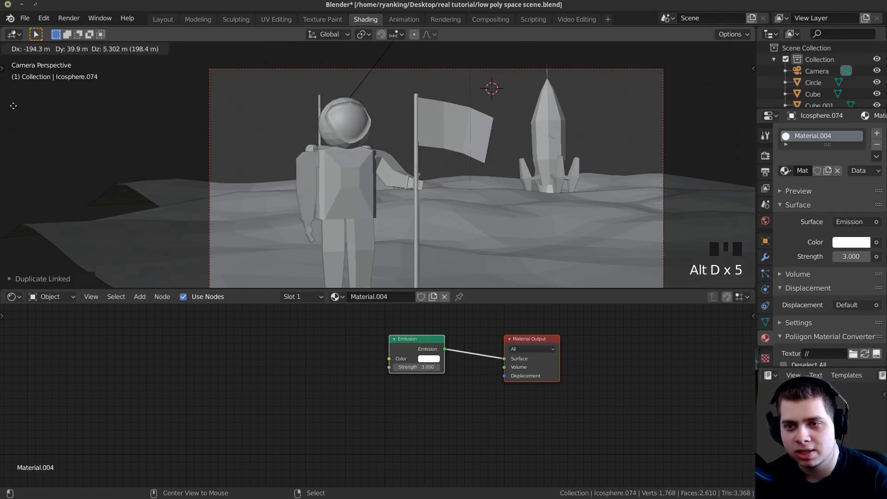
key("alt+d")
scroll(528, 137, "down", 4)
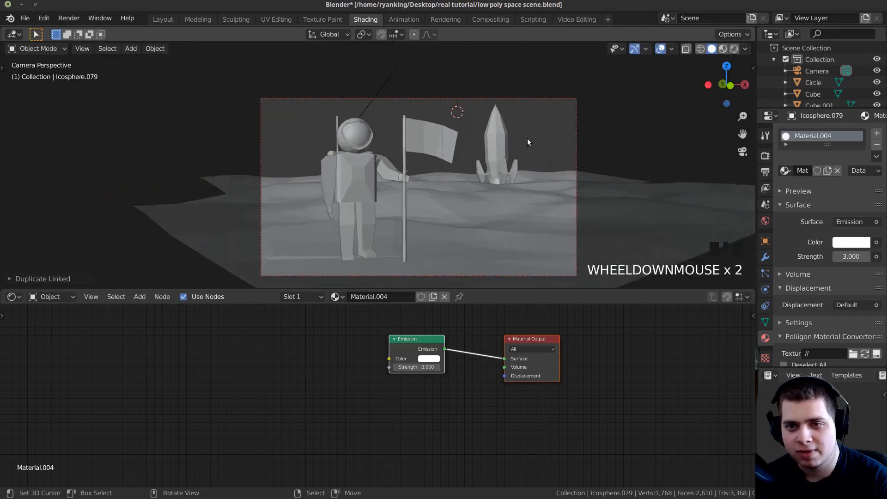
key("alt+d")
key("alt+d")
left_click(494, 132)
key("alt+d")
left_click(385, 162)
Preview the star-filled sky through the camera in Rendered shading.
key("z")
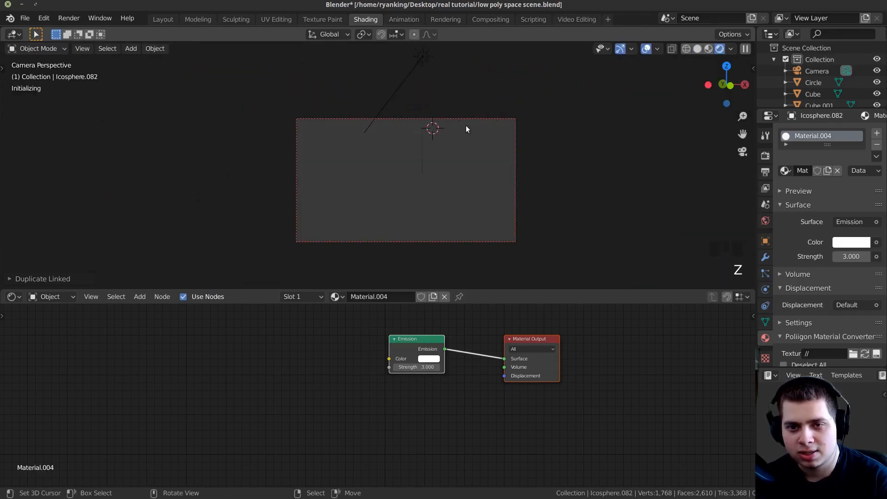
key("a")
scroll(545, 158, "up", 2)
scroll(553, 152, "up", 1)
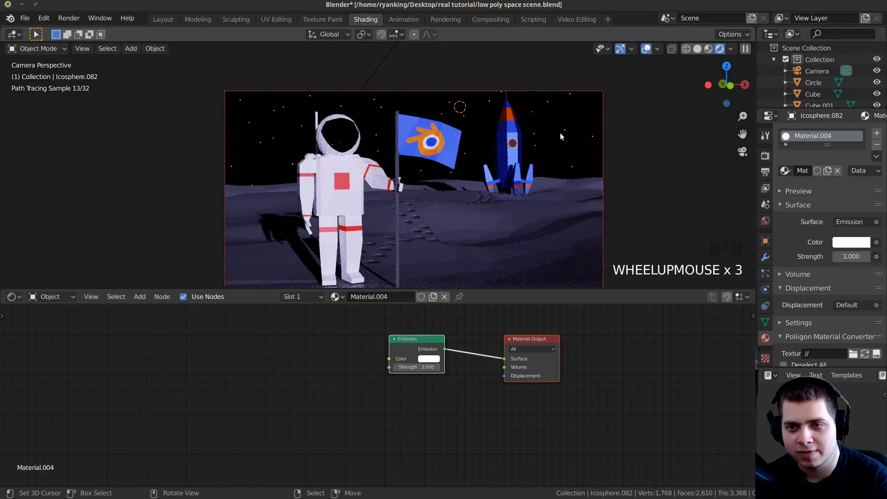
Add more linked duplicates of the small star and place them across the sky inside the camera frame.
right_click(563, 131)
right_click(563, 131)
key("alt+d")
key("alt+d")
key("alt+d")
key("alt+d")
key("alt+d")
key("alt+d")
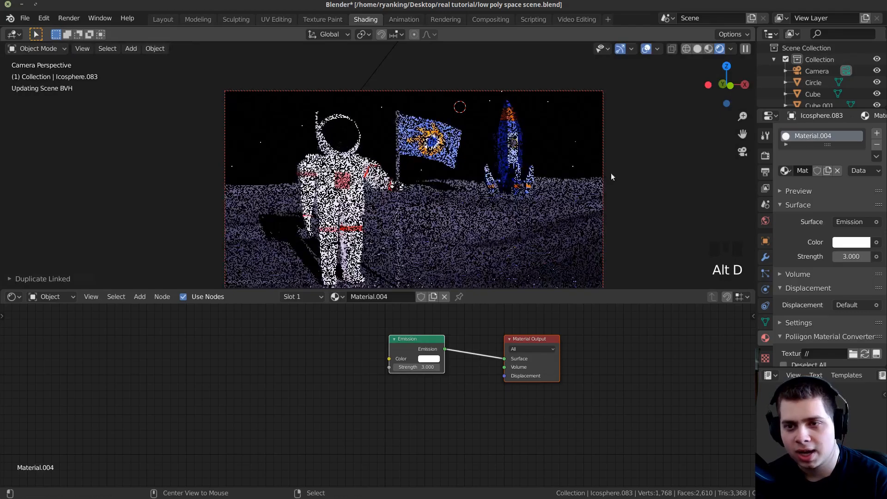
key("alt+d")
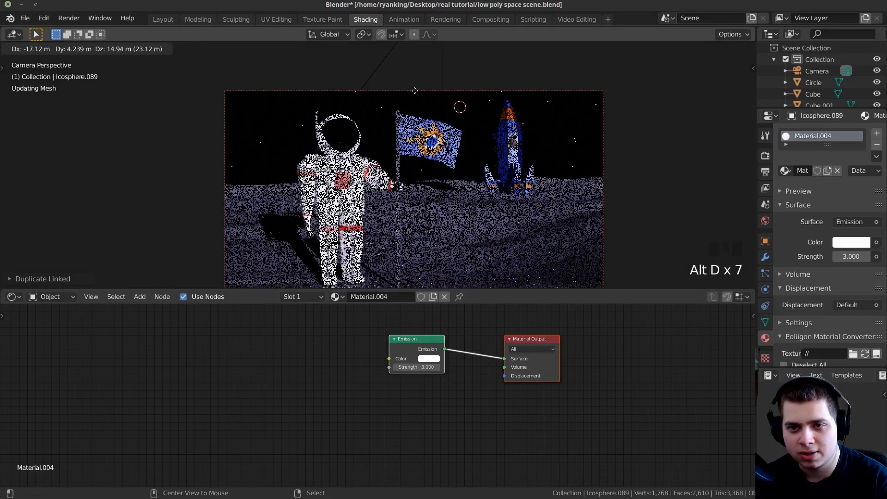
key("alt+d")
key("alt+d")
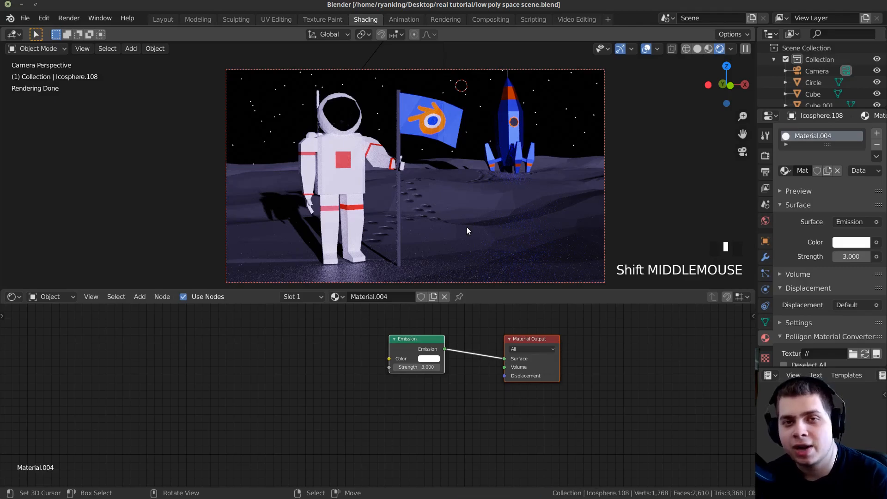
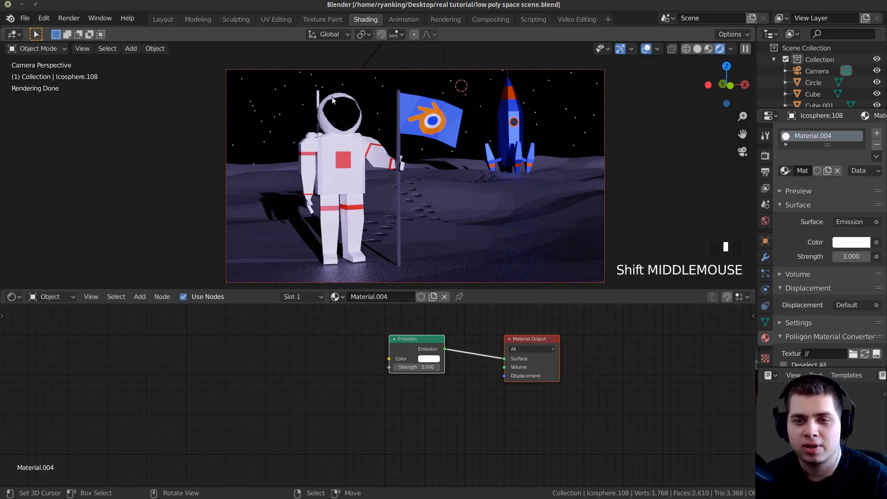
Leave the camera view in Solid shading, add a mesh cube and move it above the terrain.
mouse_move(439, 198)
middle_mouse_down()
mouse_move(435, 173)
mouse_move(397, 145)
mouse_move(398, 126)
middle_mouse_up()
scroll(435, 187, "up", 2)
key("shift+a")
mouse_move(390, 121)
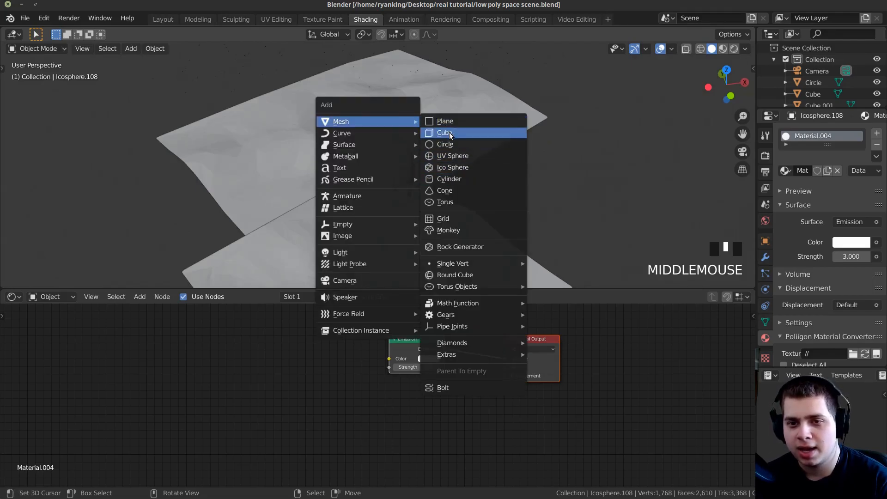
left_click(446, 133)
scroll(379, 191, "down", 3)
key("KP_Decimal")
middle_click_drag(390, 192, 376, 142)
key("g")
left_click(409, 140)
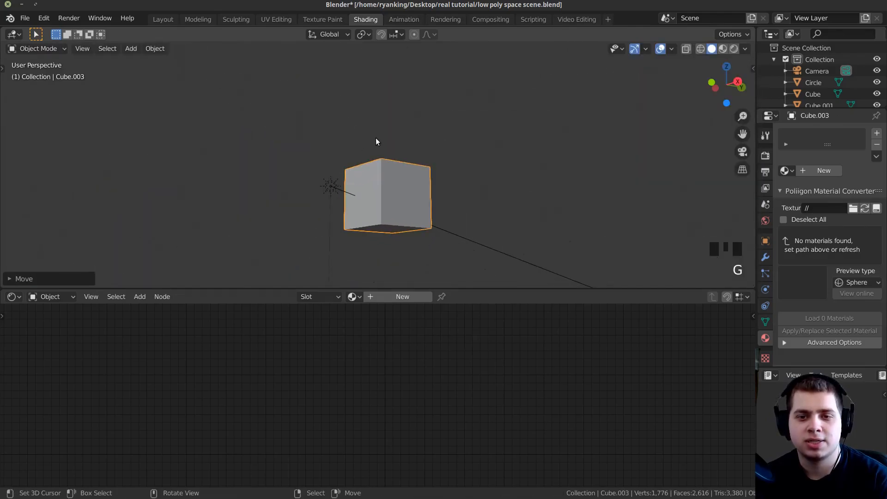
In the Layout workspace, give the cube a Subdivision Surface modifier with viewport level 3 and apply it.
left_click(162, 19)
mouse_move(351, 189)
middle_mouse_down()
mouse_move(334, 180)
mouse_move(477, 198)
mouse_move(470, 190)
middle_mouse_up()
key("KP_Decimal")
scroll(335, 181, "down", 5)
scroll(372, 182, "up", 2)
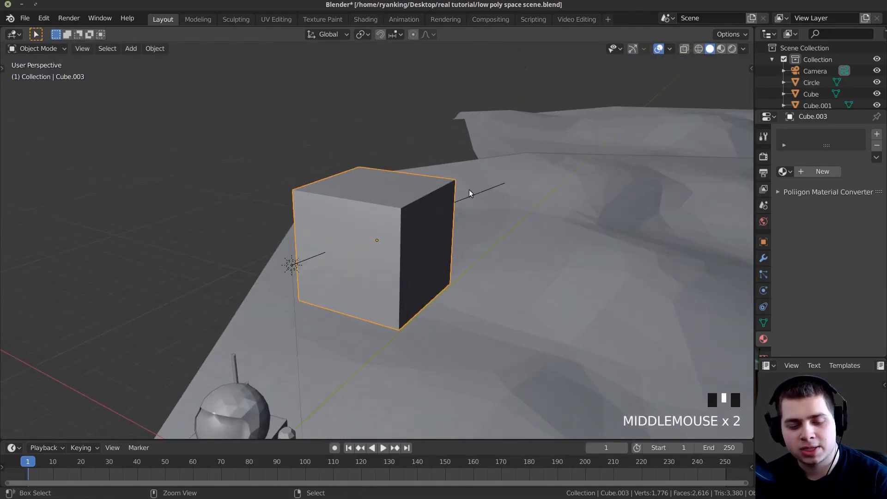
key("ctrl+3")
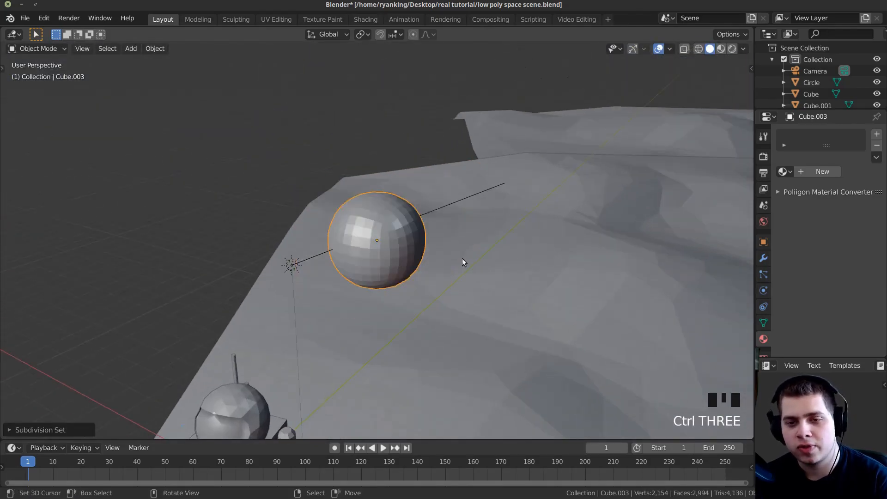
left_click(763, 260)
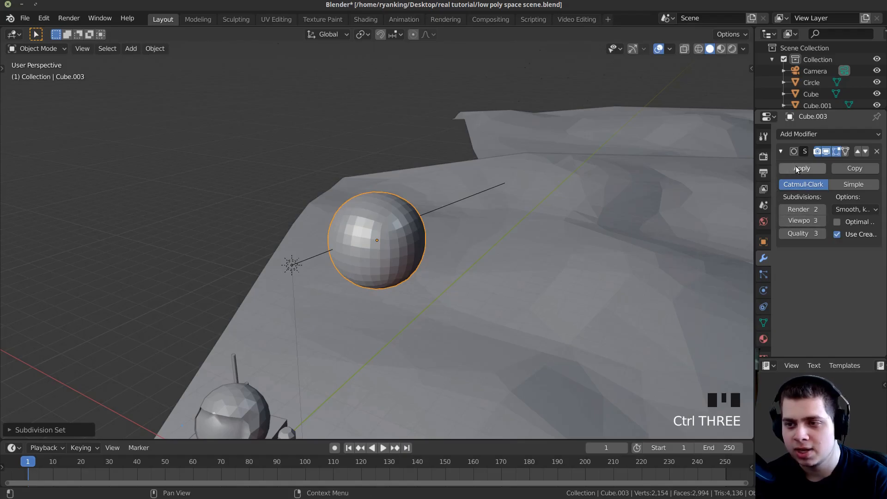
left_click(798, 169)
In Edit Mode, enable proportional editing and pull one face of the rounded cube outward with a proportional size of 1.46.
middle_click_drag(387, 221, 453, 219)
key("Tab")
key("o")
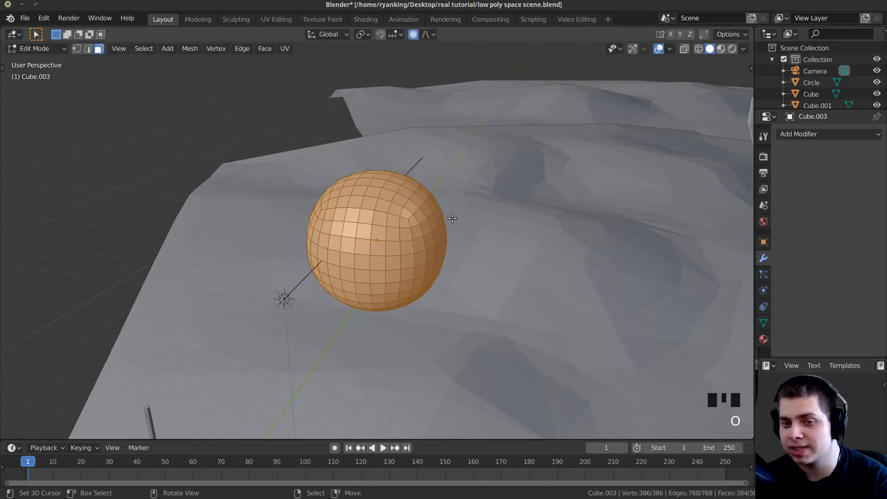
right_click(441, 261)
scroll(441, 261, "up", 1)
middle_click_drag(441, 261, 447, 279)
key("g")
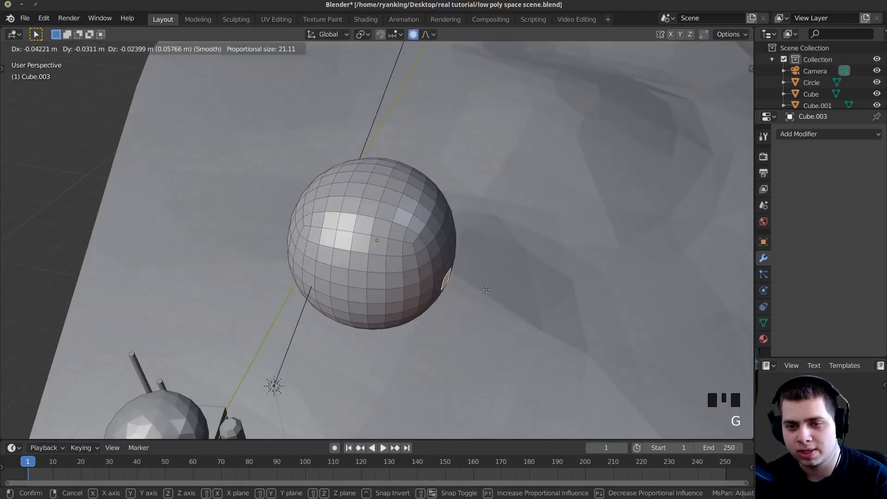
scroll(407, 272, "up", 8)
scroll(452, 258, "up", 20)
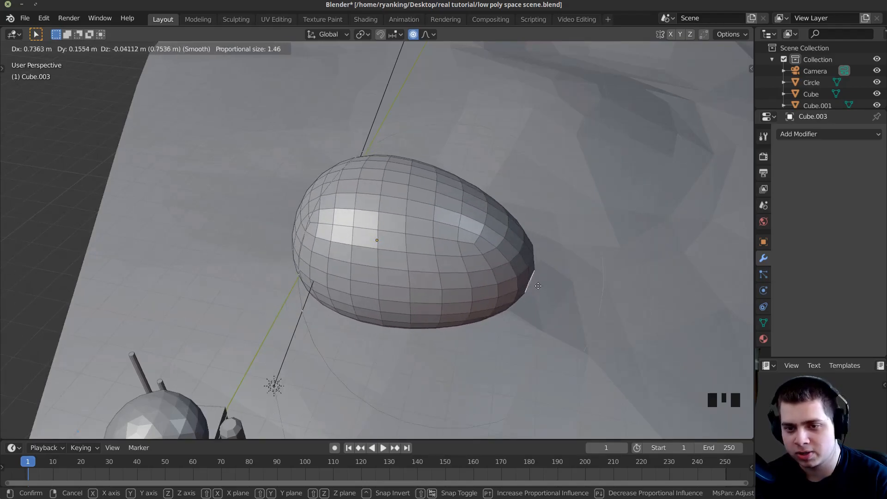
left_click(536, 269)
Pull a face on the near side and one on the upper side of the rounded cube with proportional editing to shape a rock.
right_click(354, 273)
middle_click_drag(354, 273, 317, 292)
key("g")
scroll(298, 319, "up", 2)
left_click(296, 328)
middle_click_drag(296, 328, 346, 379)
right_click(373, 194)
key("g")
left_click(374, 175)
Stretch faces on further sides of the rock with proportional editing to form an irregular, lobed shape.
scroll(373, 176, "down", 2)
middle_click_drag(373, 176, 326, 296)
right_click(324, 267)
key("g")
left_click(266, 273)
right_click(401, 271)
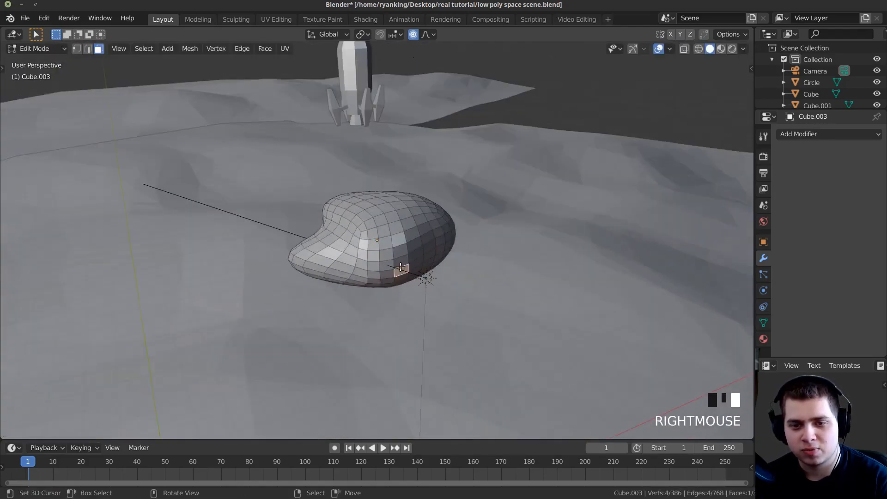
key("g")
middle_click_drag(401, 270, 465, 347)
left_click(400, 317)
key("Tab")
key("Tab")
key("g")
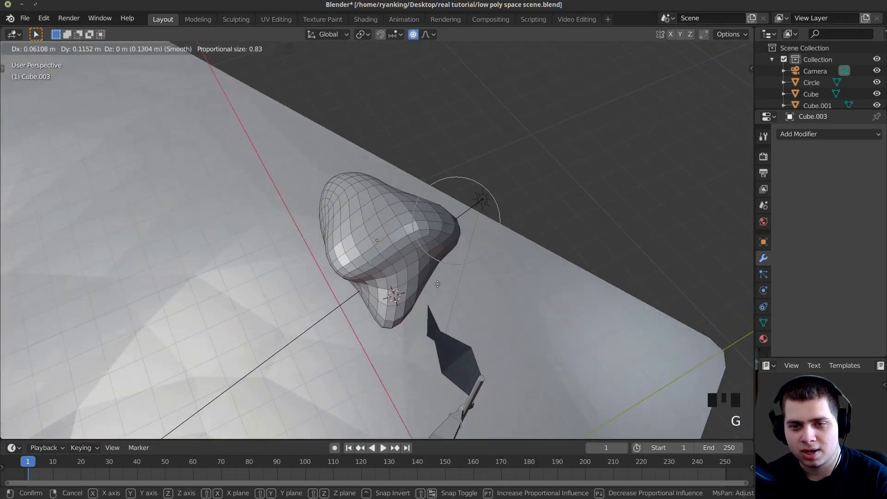
left_click(409, 282)
key("Tab")
middle_click_drag(408, 284, 406, 295)
key("Tab")
key("ctrl+z")
key("ctrl+z")
key("ctrl+z")
key("ctrl+z")
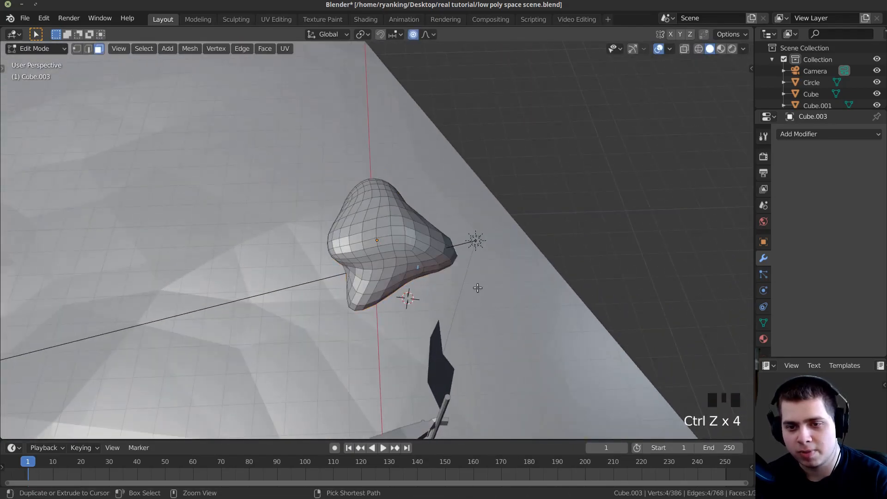
Move the selected face to refine the rock's shape and return to Object Mode.
key("g")
left_click(491, 282)
key("Tab")
middle_click_drag(491, 282, 486, 205)
scroll(485, 206, "down", 3)
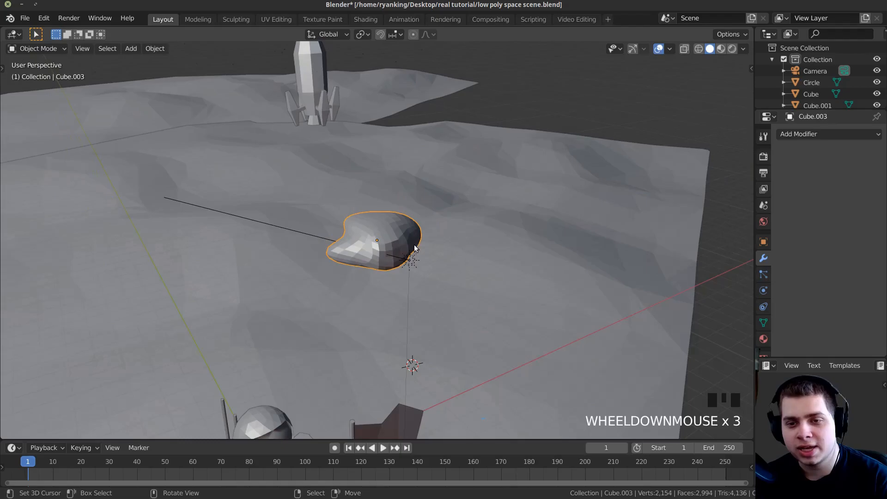
Add a Decimate modifier in Collapse mode with a ratio of 0.3973 to the rock and apply it.
middle_click_drag(414, 248, 452, 251)
scroll(451, 252, "up", 2)
left_click(789, 135)
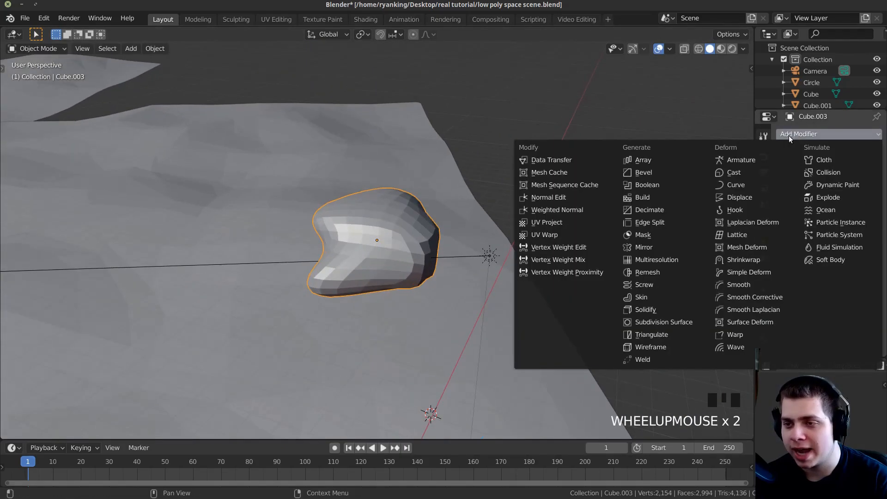
left_click(665, 211)
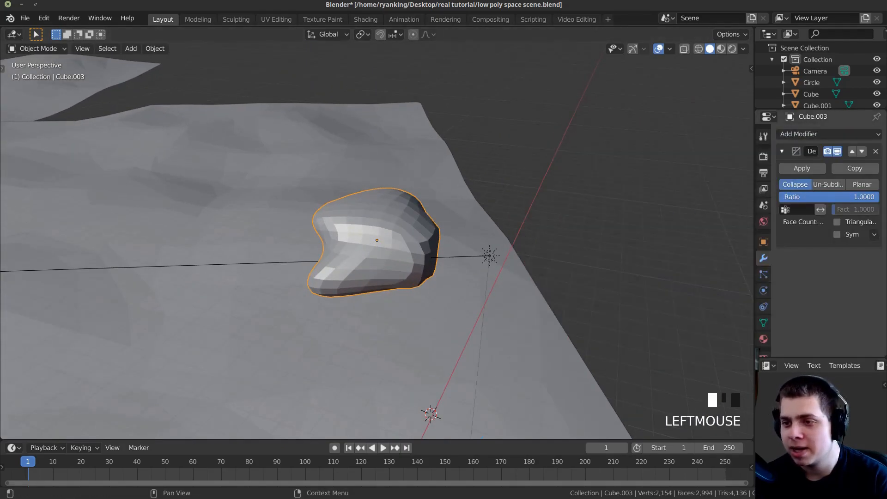
left_click_drag(829, 197, 812, 197)
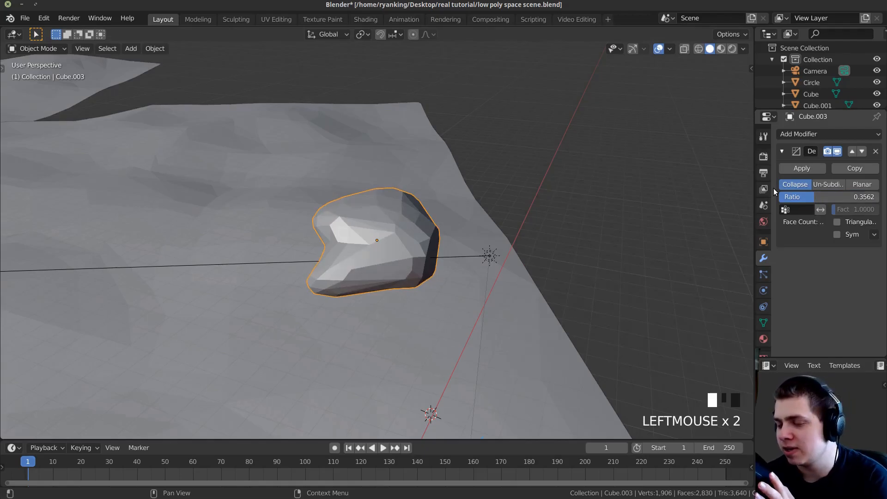
left_click_drag(818, 197, 827, 197)
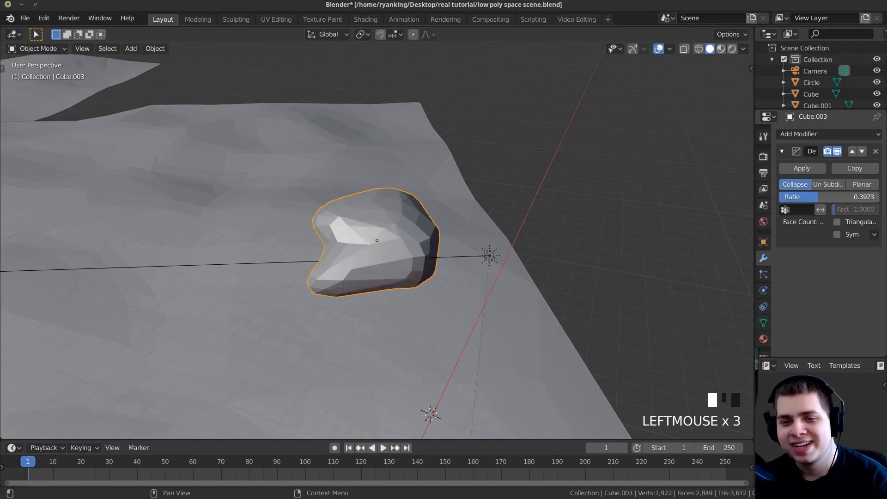
middle_click_drag(545, 208, 440, 236)
scroll(521, 226, "up", 2)
left_click(821, 169)
key("Tab")
scroll(455, 226, "down", 2)
key("Tab")
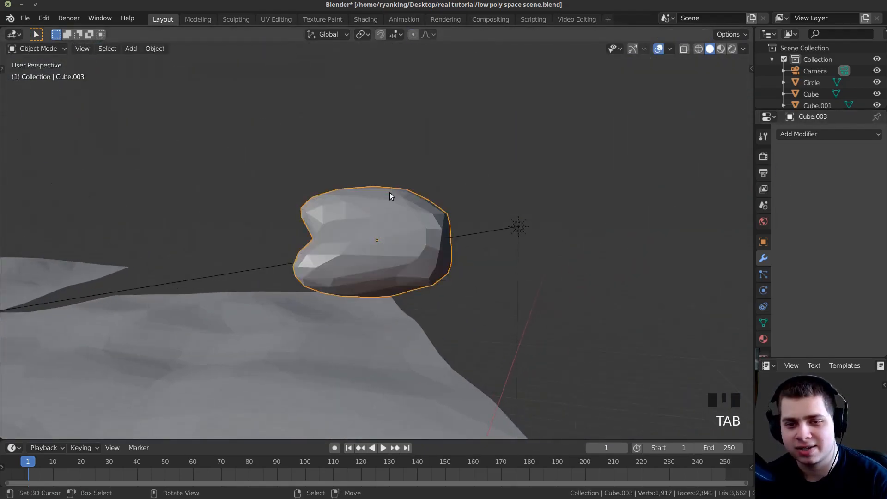
Duplicate the decimated rock, place the copy beside the original and open the copy in Edit Mode.
middle_click_drag(390, 194, 508, 204, "shift")
key("shift+d")
left_click(248, 228)
key("Tab")
middle_click_drag(248, 228, 549, 297)
key("Tab")
scroll(361, 251, "down", 2, "shift")
key("Tab")
Reshape the duplicated rock by moving two of its faces with proportional editing.
right_click(357, 244)
key("g")
scroll(551, 298, "up", 4)
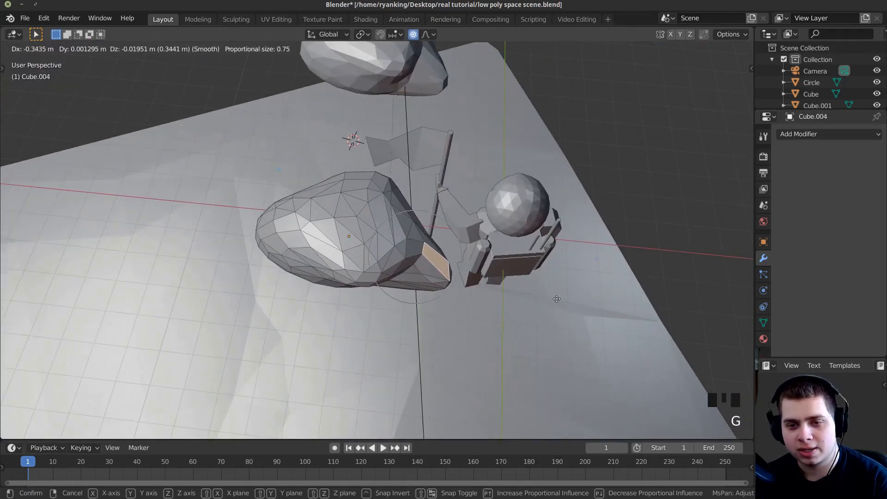
scroll(558, 299, "down", 2)
left_click(560, 300)
right_click(318, 268)
key("g")
left_click(320, 299)
Select the duplicated rock's entire mesh and scale it down so it is smaller than the original rock.
middle_click_drag(319, 299, 553, 253)
key("a")
key("g")
right_click(411, 251)
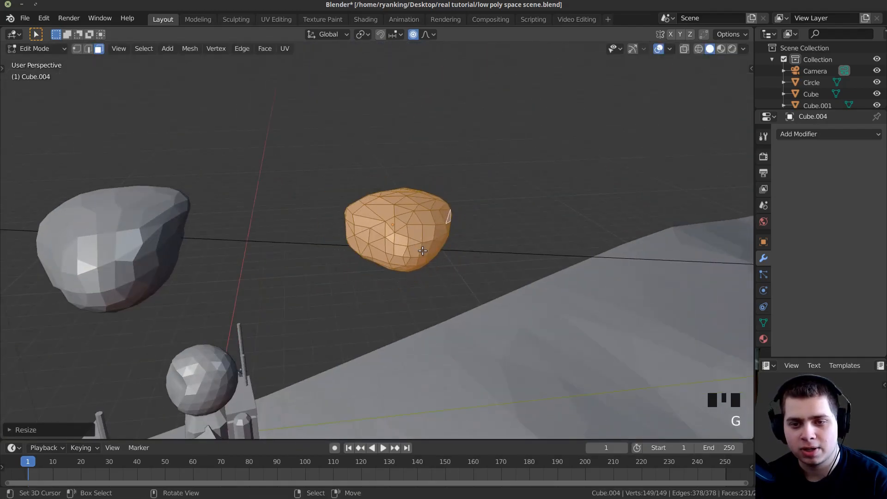
Pull more faces of the smaller rock with proportional editing to vary its shape, and return to Object Mode.
right_click(439, 236)
key("g")
left_click(490, 276)
middle_click_drag(493, 277, 462, 333)
key("g")
left_click(450, 328)
right_click(449, 267)
middle_click_drag(449, 268, 448, 224)
scroll(448, 224, "up", 2)
right_click(465, 212)
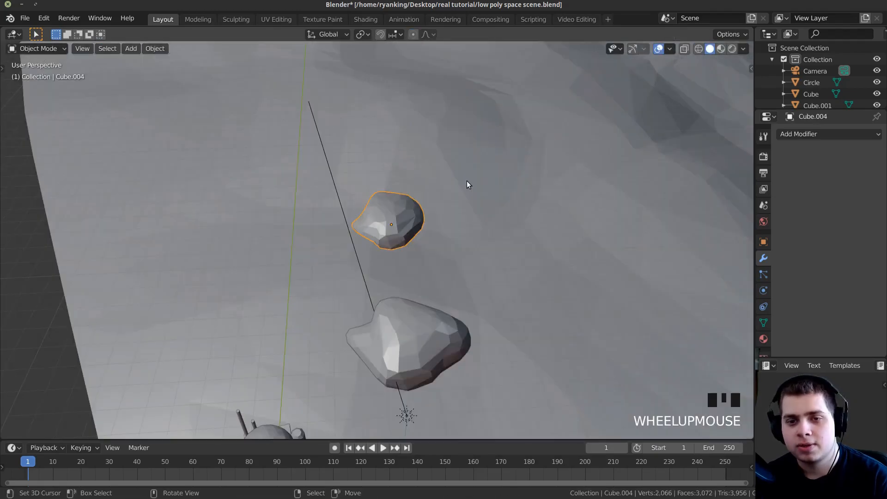
Add an ico sphere and move it into open space next to the two rocks.
key("shift+a")
mouse_move(446, 141)
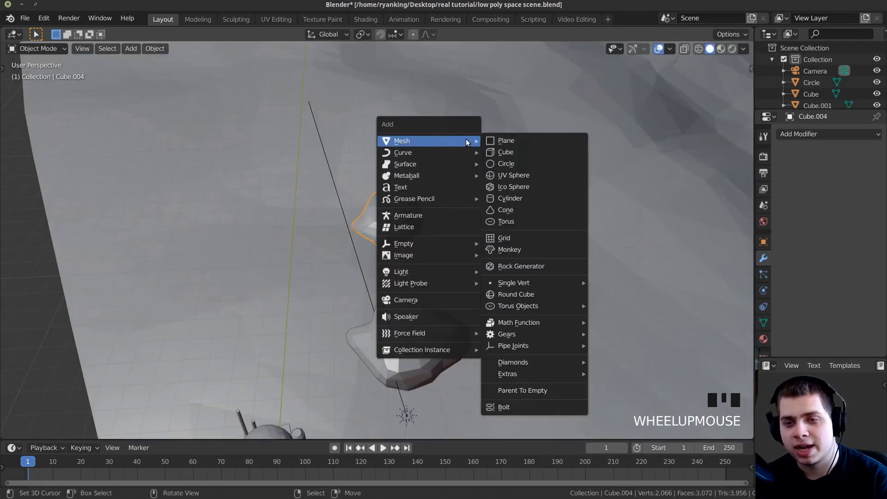
left_click(539, 187)
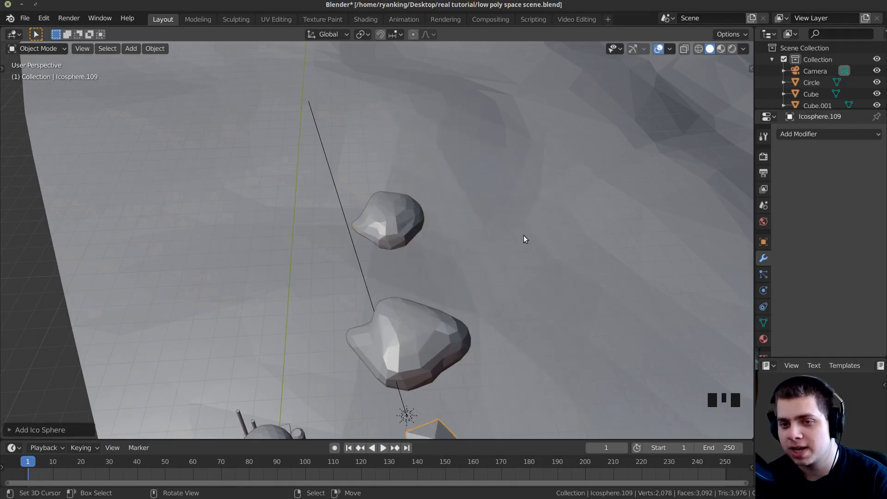
middle_click_drag(524, 235, 574, 217)
key("g")
left_click(562, 185)
Give the ico sphere a Subdivision Surface modifier with viewport level 2 and apply it.
middle_click_drag(561, 185, 516, 266, "shift")
scroll(525, 214, "up", 1)
key("ctrl+2")
scroll(516, 266, "up", 3)
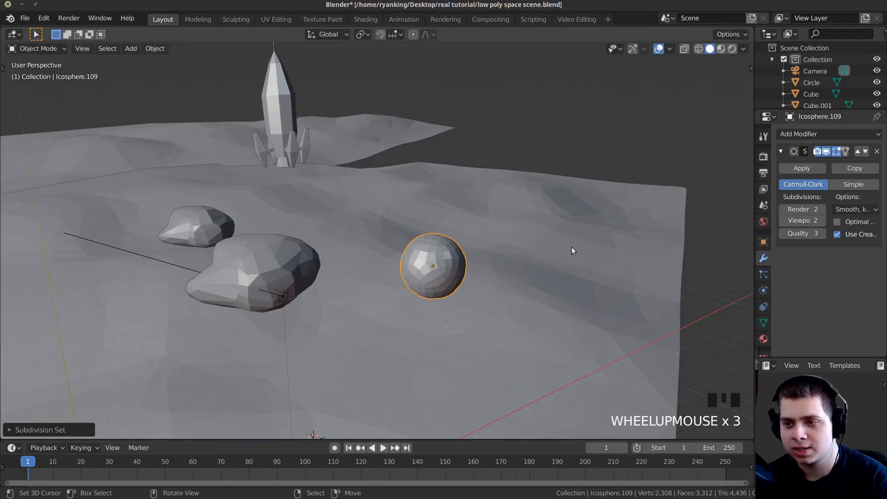
middle_click_drag(572, 248, 462, 303)
left_click(803, 169)
In Edit Mode, pull several faces of the subdivided ico sphere with proportional editing to turn it into a third rock.
key("Tab")
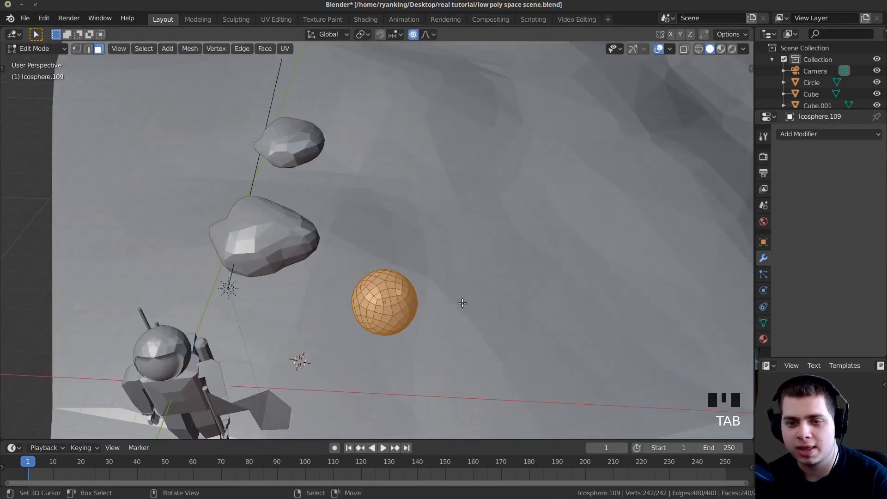
left_click(410, 311)
scroll(410, 312, "down", 1)
key("g")
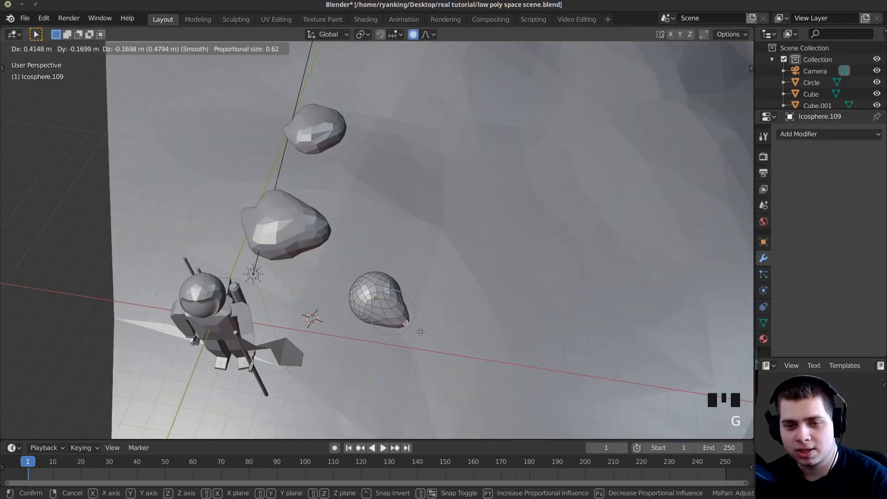
left_click(419, 331)
middle_click_drag(418, 331, 382, 310)
key("g")
left_click(363, 302)
key("g")
left_click(365, 293)
key("g")
left_click(388, 314)
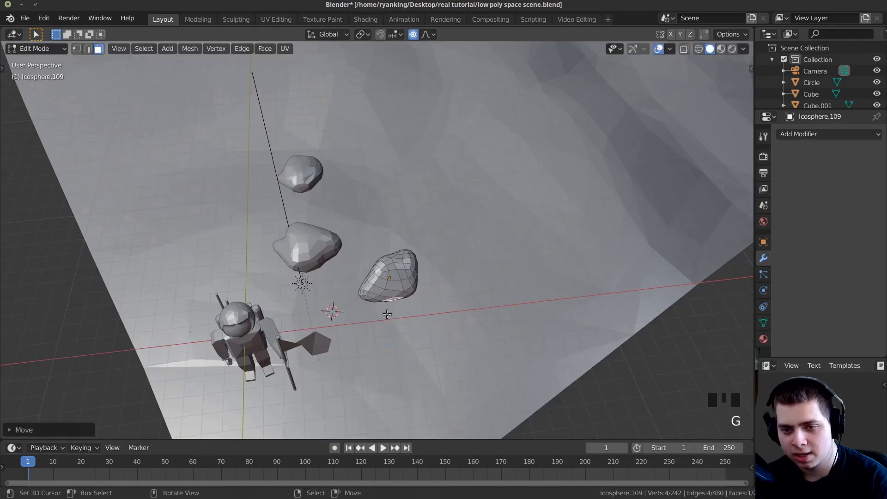
Push in a face on the third rock's side with proportional editing and check its shape in Object Mode.
scroll(388, 315, "up", 4)
key("g")
right_click(421, 260)
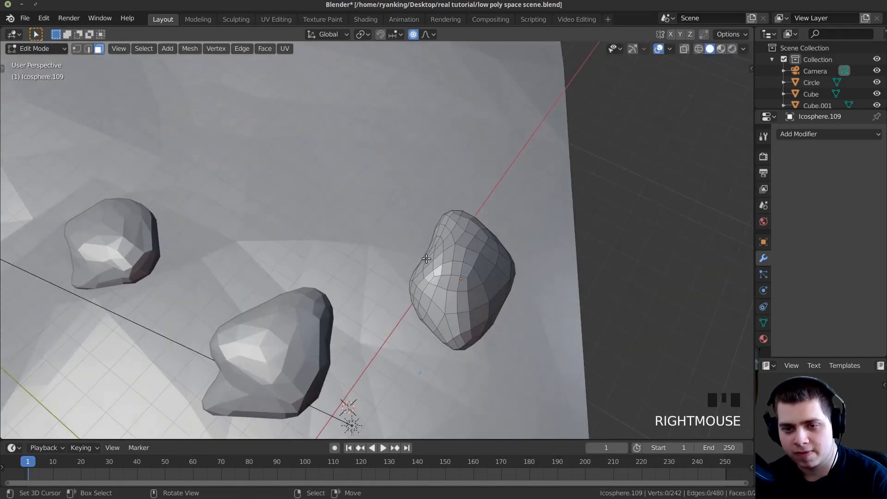
key("g")
left_click(440, 263)
key("Tab")
middle_click_drag(440, 263, 496, 210)
Reshape the third rock's underside with proportional editing, and switch to Edit Mode on the large first rock.
key("Tab")
middle_click_drag(439, 214, 425, 252)
scroll(425, 253, "down", 1)
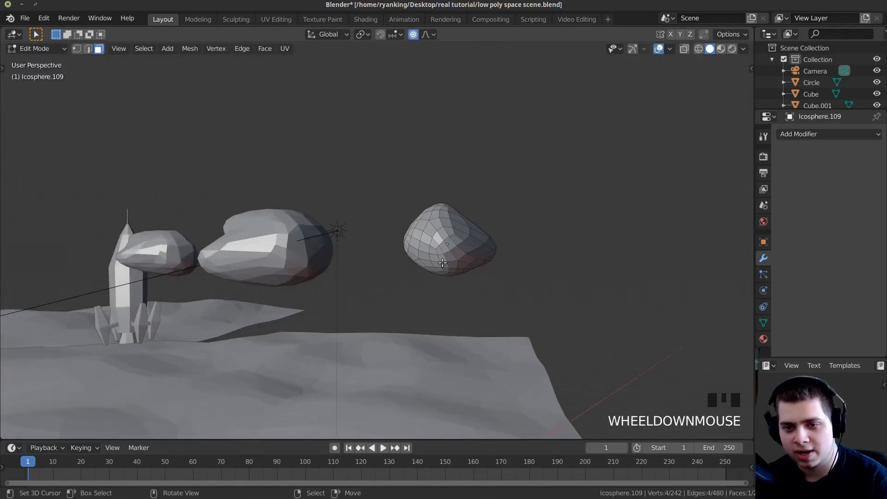
right_click(445, 275)
key("g")
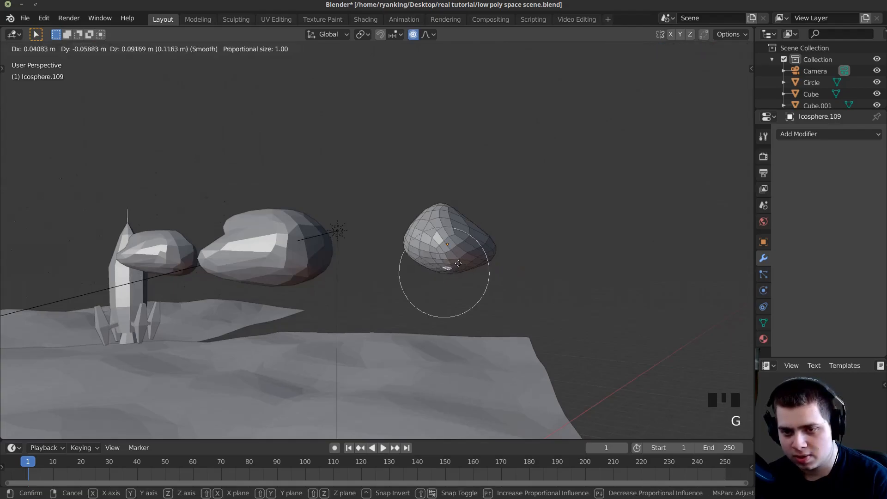
left_click(449, 260)
middle_click_drag(449, 260, 363, 257)
right_click(389, 254)
key("g")
left_click(388, 264)
key("Tab")
key("Tab")
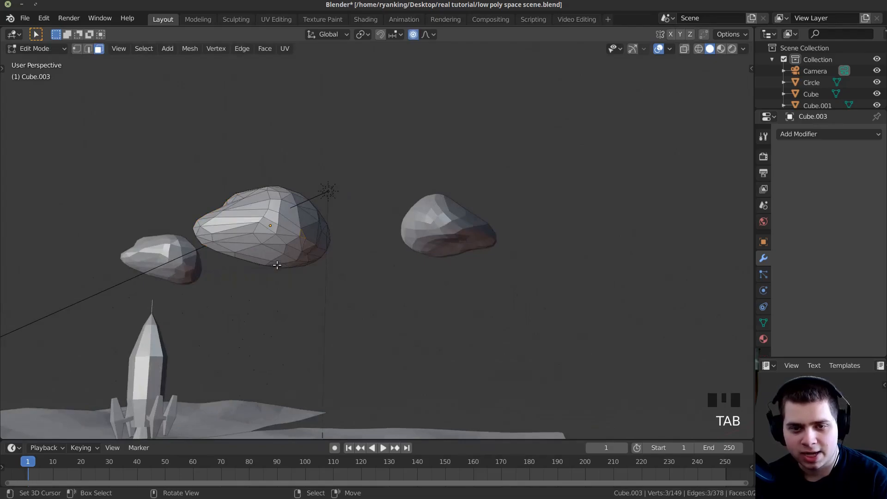
Push a face on the large first rock's underside with proportional editing and return to Object Mode.
key("g")
left_click(291, 249)
key("Tab")
Reshape the second rock's lower side by moving a face with proportional editing, and return to Object Mode.
right_click(182, 265)
middle_click_drag(182, 264, 286, 267)
middle_click_drag(287, 267, 323, 272, "shift")
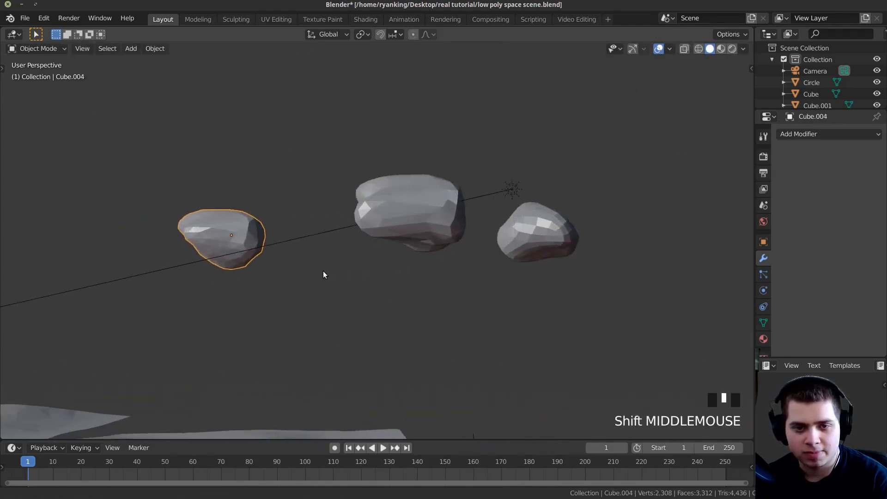
key("Tab")
right_click(255, 261)
key("g")
left_click(254, 250)
key("Tab")
middle_click_drag(259, 254, 422, 198)
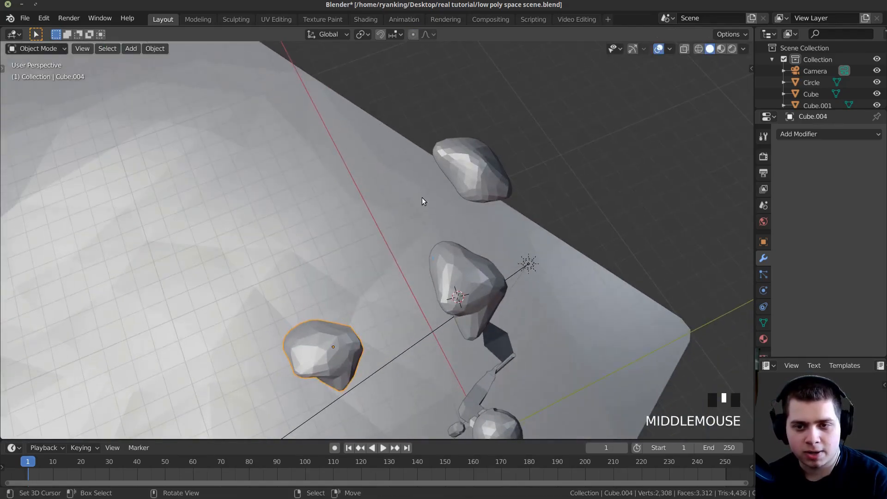
key("Delete")
Add a Decimate modifier to the third rock, lower its collapse ratio, and apply it.
right_click(465, 150)
middle_click_drag(471, 165, 472, 203, "shift")
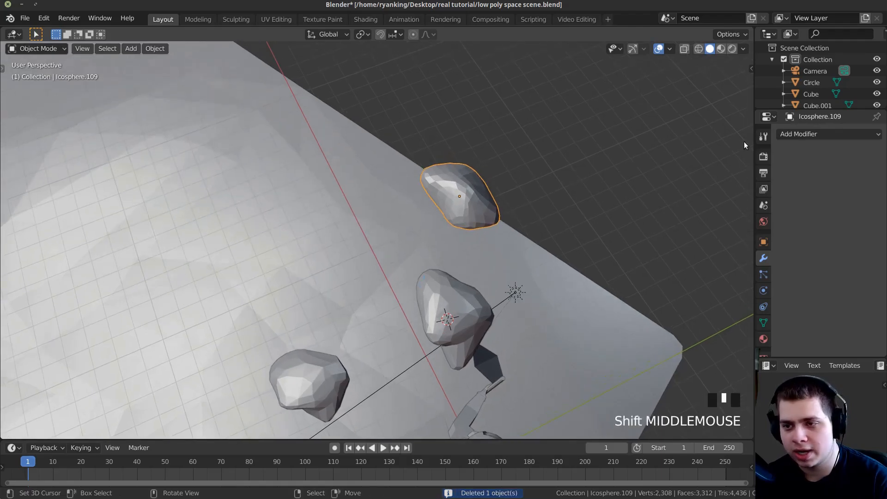
left_click(788, 135)
left_click(665, 209)
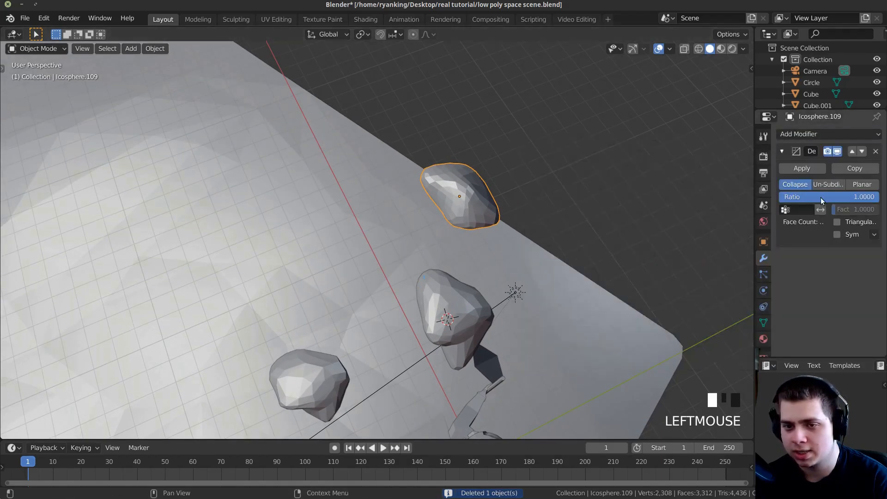
left_click_drag(857, 196, 824, 196)
left_click(802, 168)
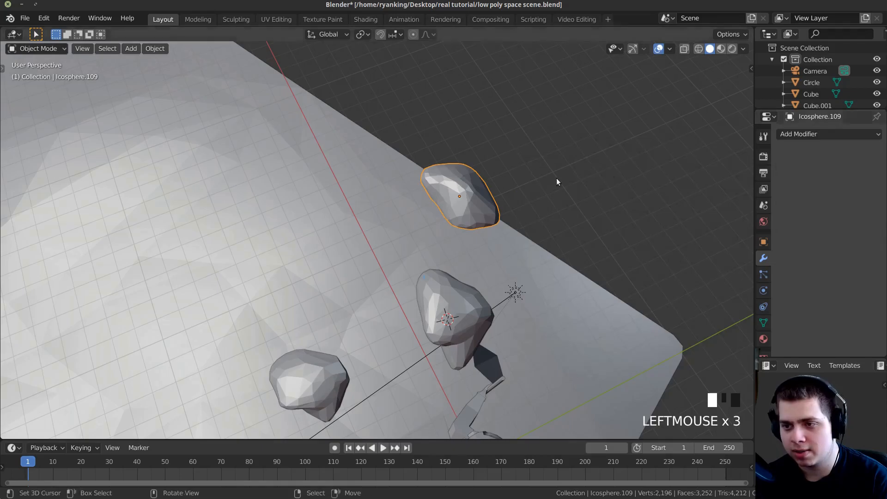
Duplicate the decimated third rock and place the copy about 4.6 m away as a fourth rock.
key("Tab")
middle_click_drag(462, 208, 521, 240)
key("Tab")
key("shift+d")
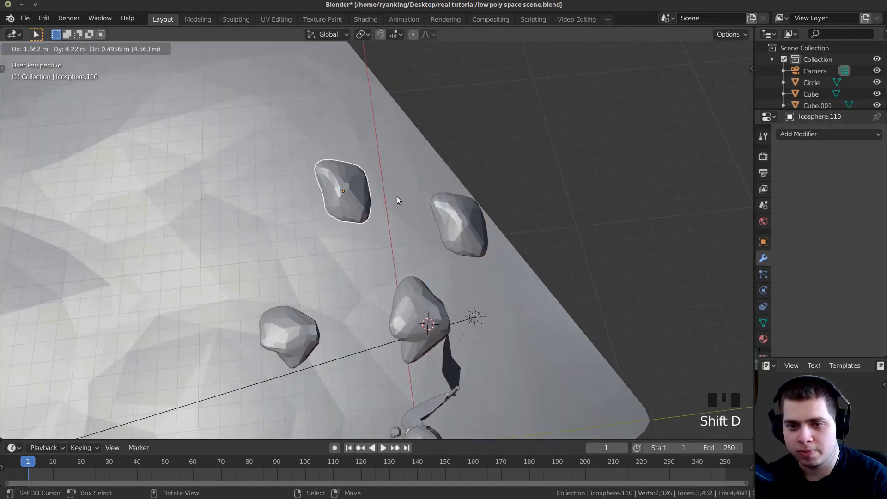
left_click(398, 198)
Pull several faces of the fourth rock with proportional editing to give it a different shape.
key("Tab")
key("g")
left_click(339, 203)
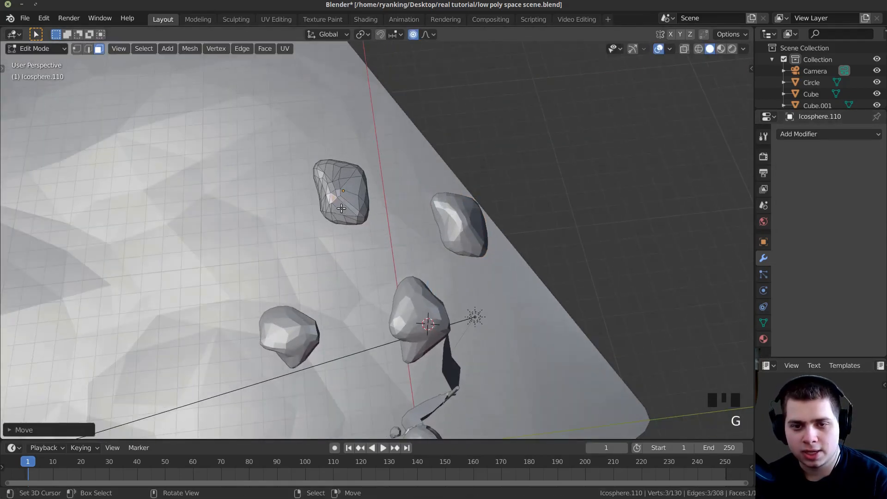
key("g")
left_click(355, 192)
right_click(356, 185)
key("g")
left_click(372, 176)
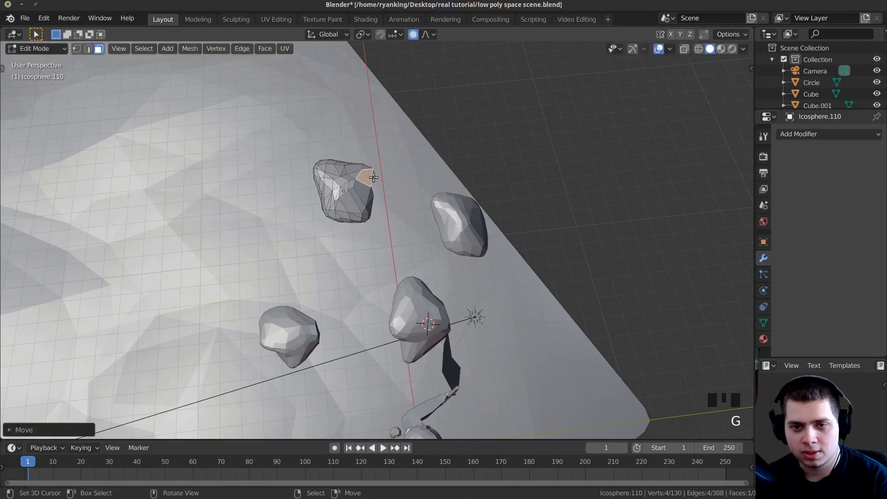
key("Tab")
Duplicate the second rock and place the copy beside it as a fifth rock.
middle_click_drag(374, 295, 455, 322)
middle_click_drag(456, 322, 431, 331, "shift")
right_click(432, 333)
key("shift+d")
left_click(353, 327)
middle_click_drag(355, 290, 361, 271, "shift")
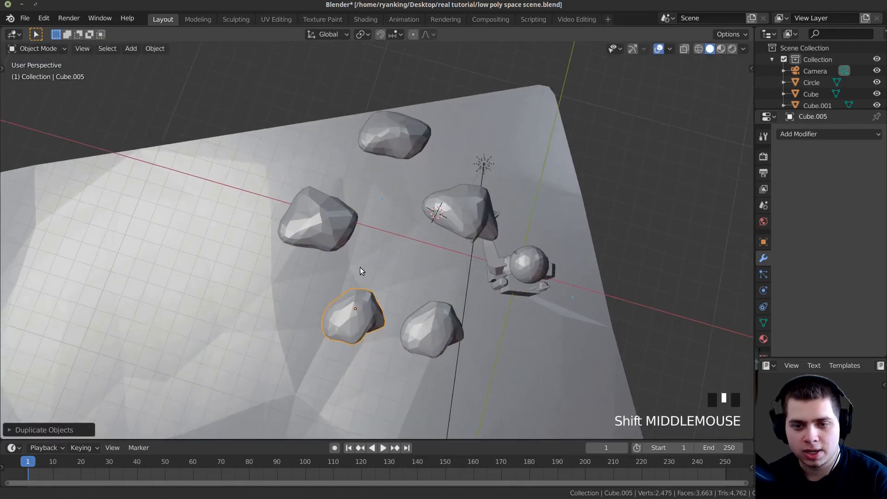
In Edit Mode, rotate the fifth rock's whole mesh around the Z axis and scale it down.
scroll(436, 244, "down", 1)
key("Tab")
scroll(439, 233, "up", 1)
key("a")
key("a")
key("a")
key("r")
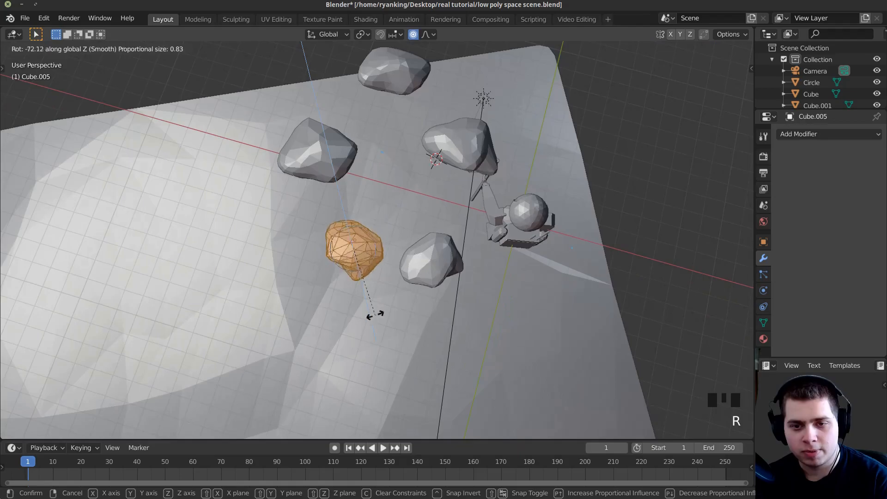
key("s")
left_click(359, 250)
Reshape the small fifth rock by moving two of its faces with proportional editing.
right_click(359, 250)
scroll(361, 217, "up", 3)
middle_click_drag(359, 251, 338, 200)
key("g")
left_click(348, 204)
scroll(349, 204, "up", 3)
right_click(311, 230)
key("g")
left_click(306, 218)
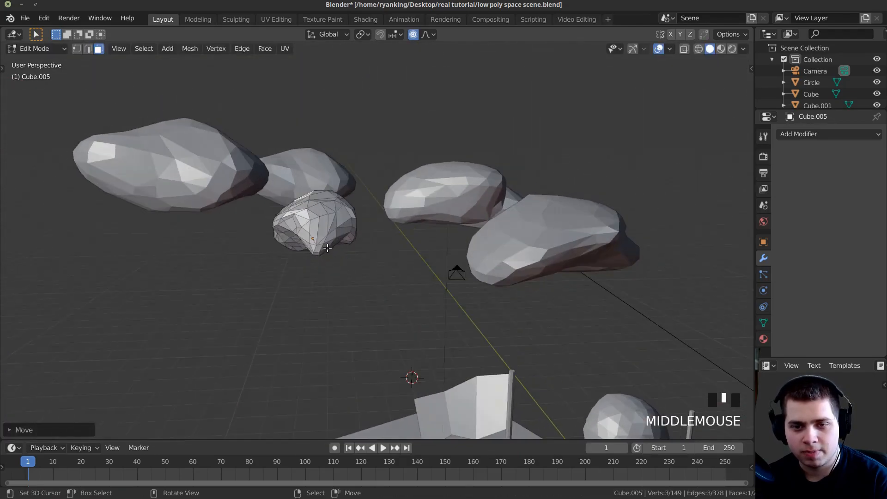
Move a face near the fifth rock's underside with proportional editing, then leave Edit Mode and deselect everything.
right_click(328, 249)
middle_click_drag(328, 248, 395, 212)
key("g")
left_click(364, 245)
key("Tab")
middle_click_drag(364, 244, 331, 263)
key("a")
Give the third rock a new material named rocks with a grey base color of value 0.406.
scroll(330, 263, "down", 5)
middle_click_drag(340, 196, 395, 215, "shift")
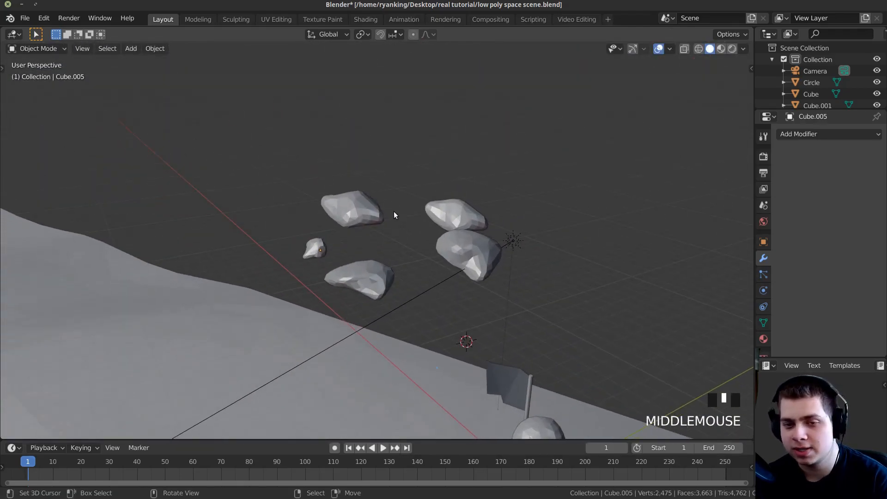
middle_click_drag(456, 212, 432, 242)
right_click(458, 190)
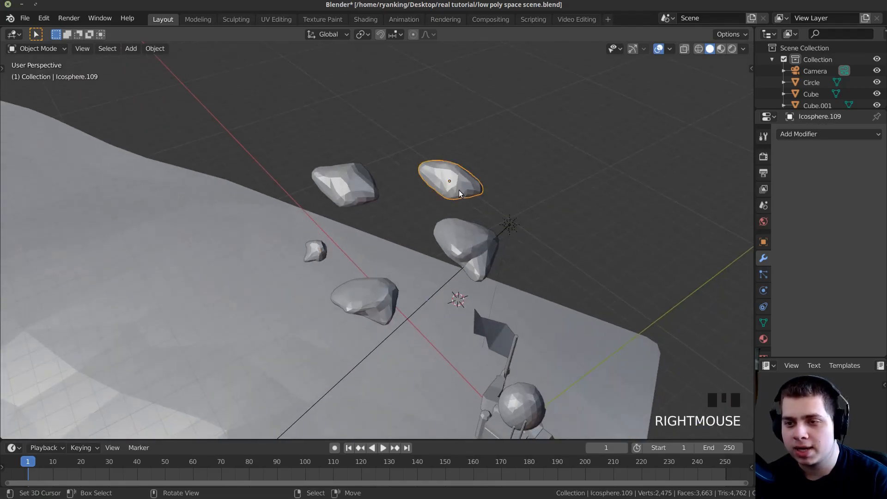
left_click(763, 339)
left_click(809, 176)
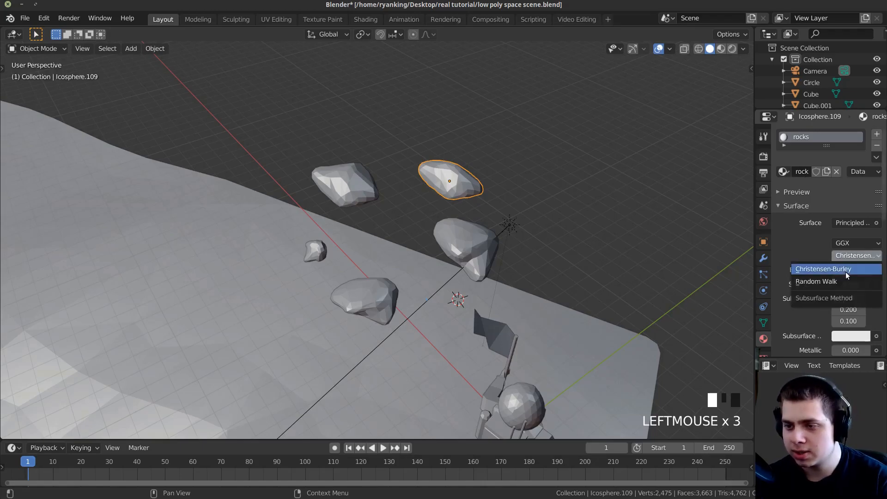
left_click(847, 272)
scroll(846, 273, "down", 11)
scroll(846, 273, "up", 2)
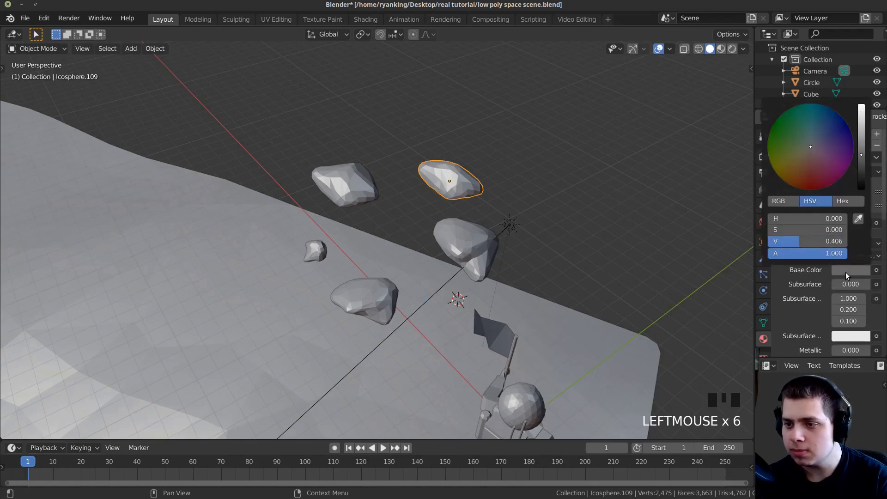
Switch the viewport to Material Preview shading and compare the third rock's material with the other rocks.
mouse_move(411, 238)
middle_mouse_down()
mouse_move(393, 240)
mouse_move(400, 242)
middle_mouse_up()
scroll(509, 248, "up", 2)
scroll(554, 241, "down", 1)
mouse_move(532, 231)
middle_mouse_down()
mouse_move(485, 323)
mouse_move(470, 204)
mouse_move(280, 169)
middle_mouse_up()
key("z")
left_click(508, 309)
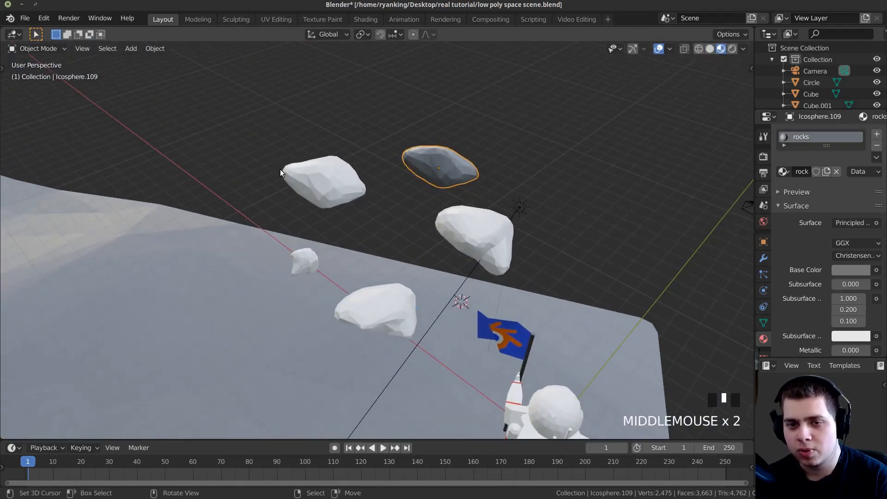
middle_click_drag(439, 292, 435, 216)
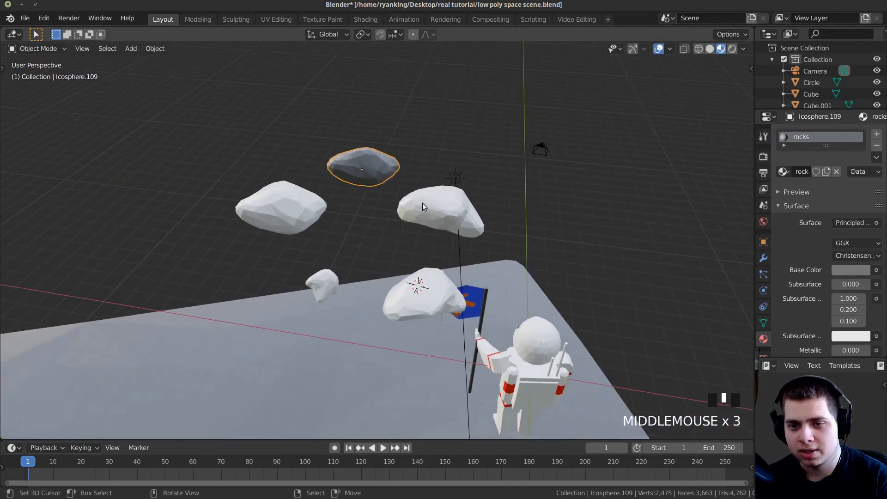
Link the third rock's rocks material to the four other floating rocks.
right_click(423, 203)
right_click(430, 301, "shift")
right_click(323, 284, "shift")
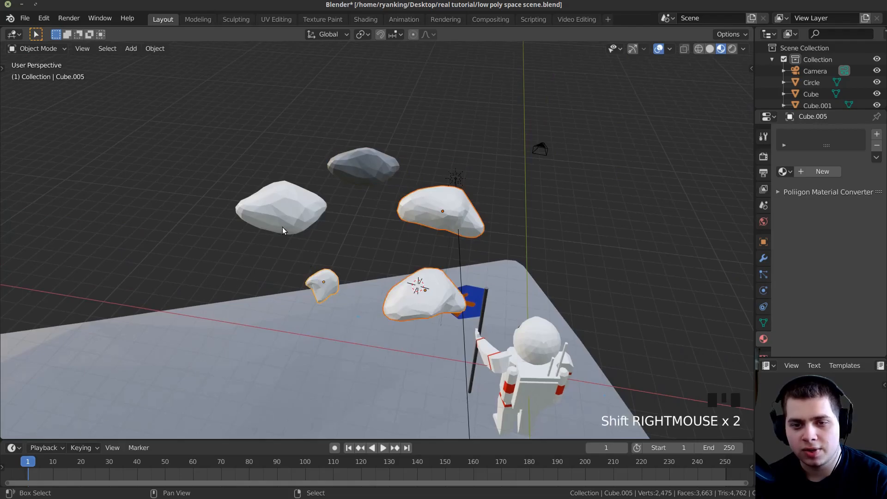
right_click(282, 227, "shift")
right_click(376, 165, "shift")
middle_click_drag(376, 165, 440, 138)
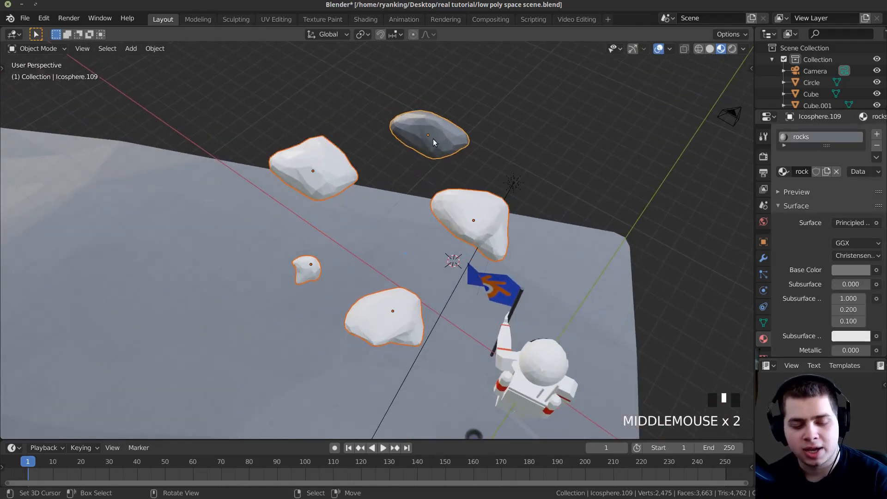
key("ctrl+l")
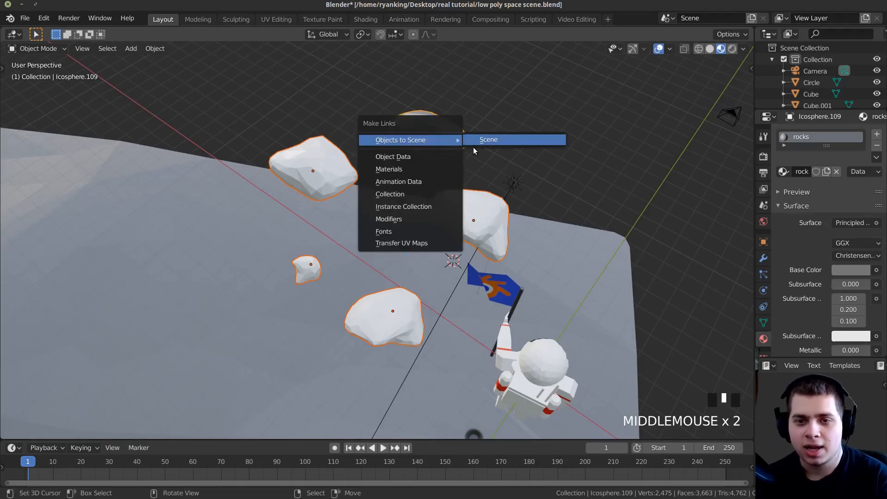
key("ctrl+p")
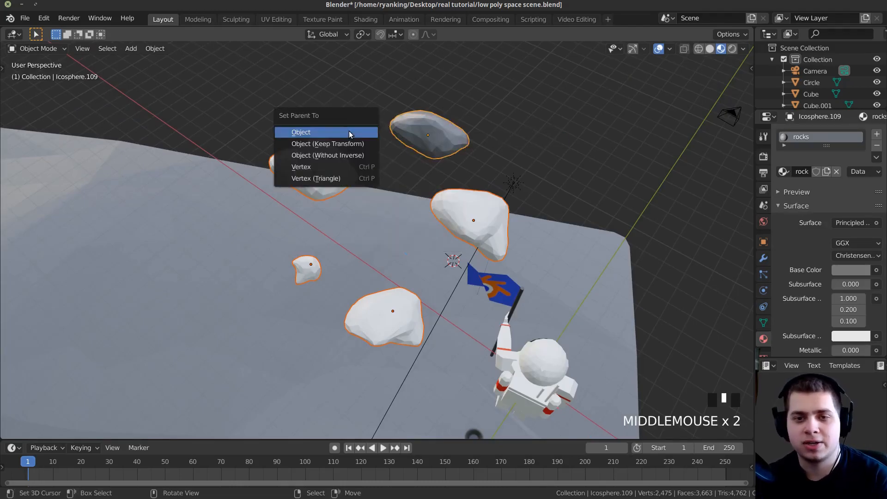
key("ctrl+l")
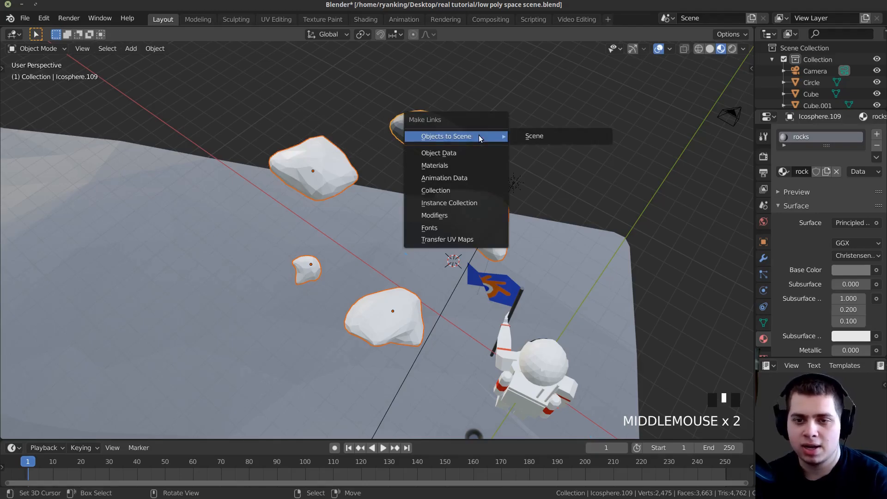
left_click(436, 165)
middle_click_drag(435, 165, 381, 199)
Select all five floating rocks and move them to a new collection named rocks.
right_click(484, 178)
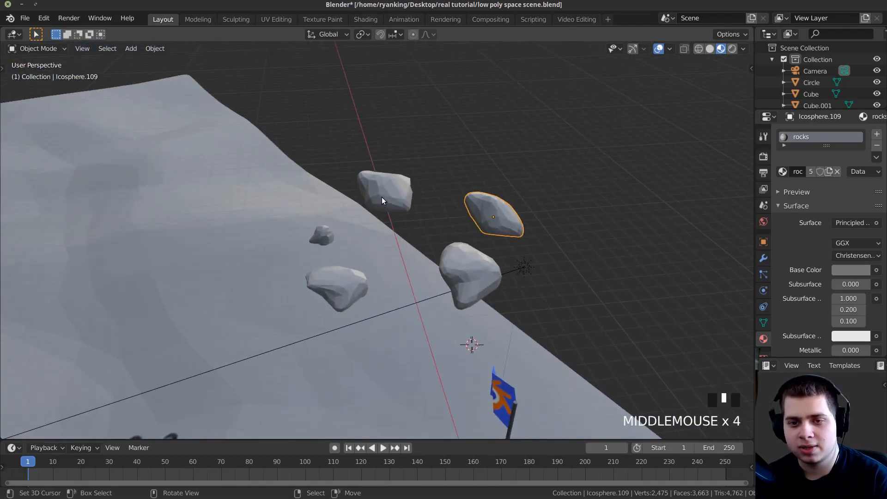
right_click(382, 199)
right_click(323, 235, "shift")
right_click(334, 288, "shift")
right_click(479, 225, "shift")
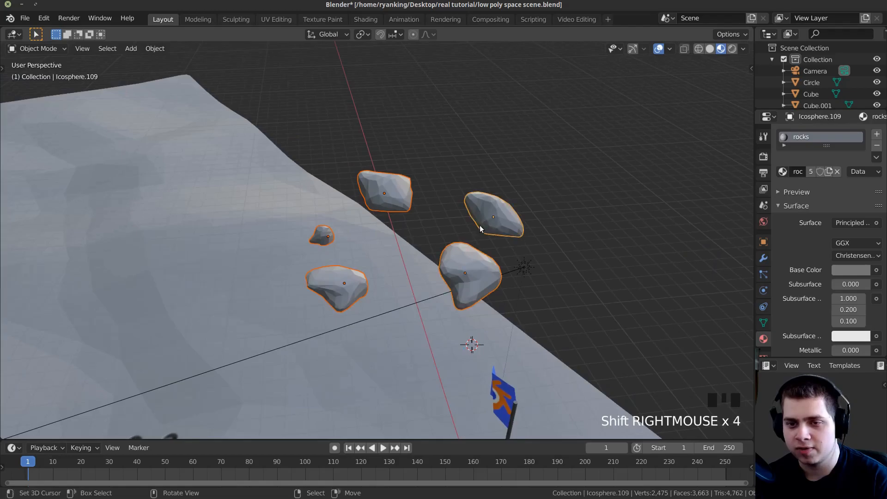
middle_click_drag(480, 226, 479, 222)
scroll(447, 214, "up", 2)
key("m")
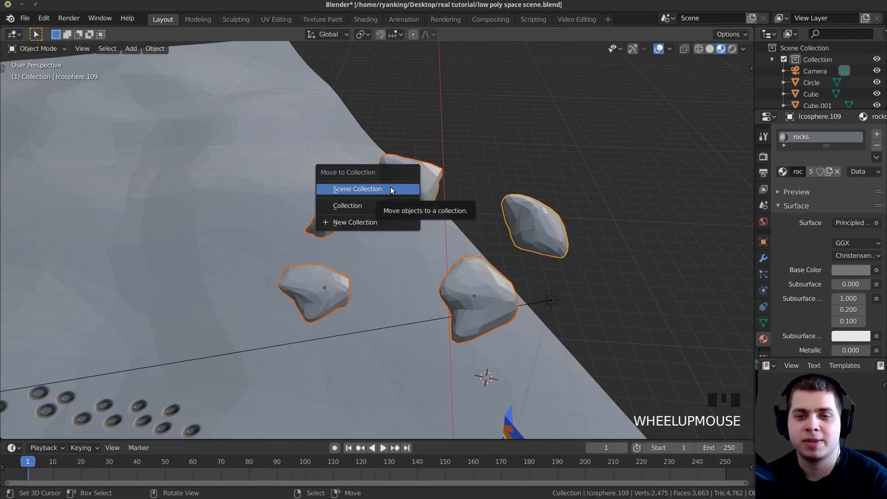
left_click(386, 192)
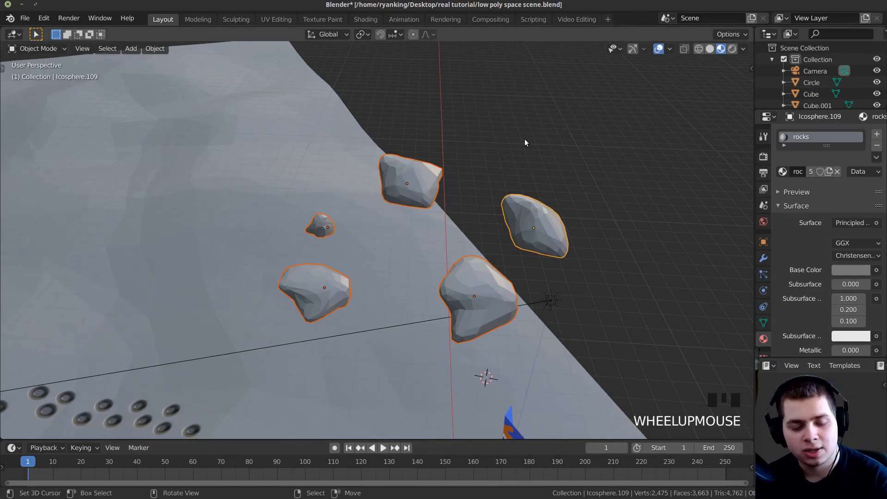
key("m")
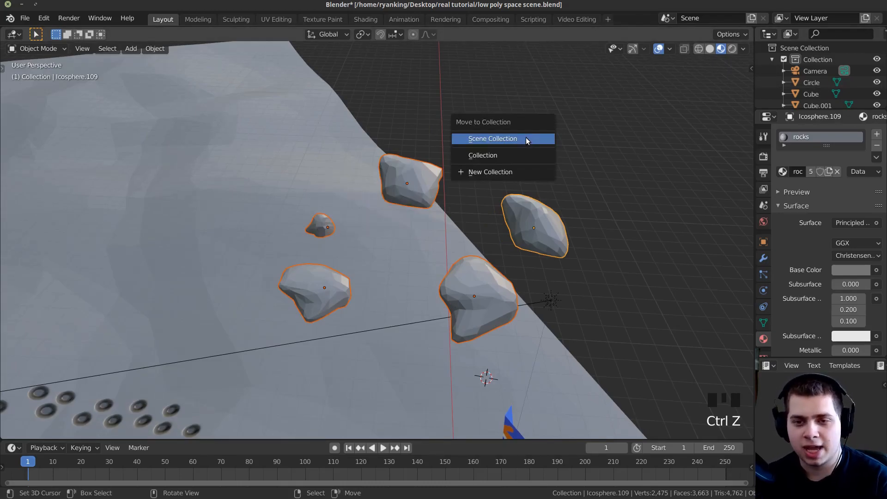
left_click(492, 171)
type("rock")
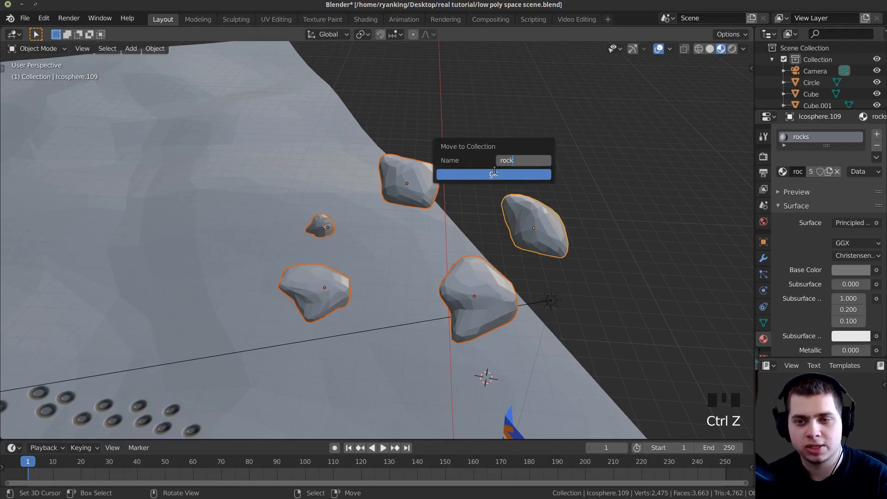
type("s")
key("Return")
left_click(494, 170)
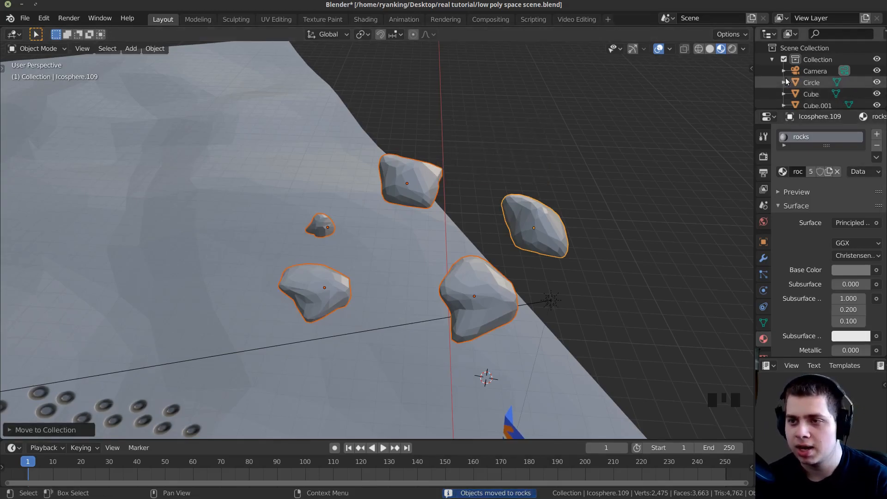
Collapse both collections in the outliner and exclude the rocks collection from the view layer.
left_click(770, 59)
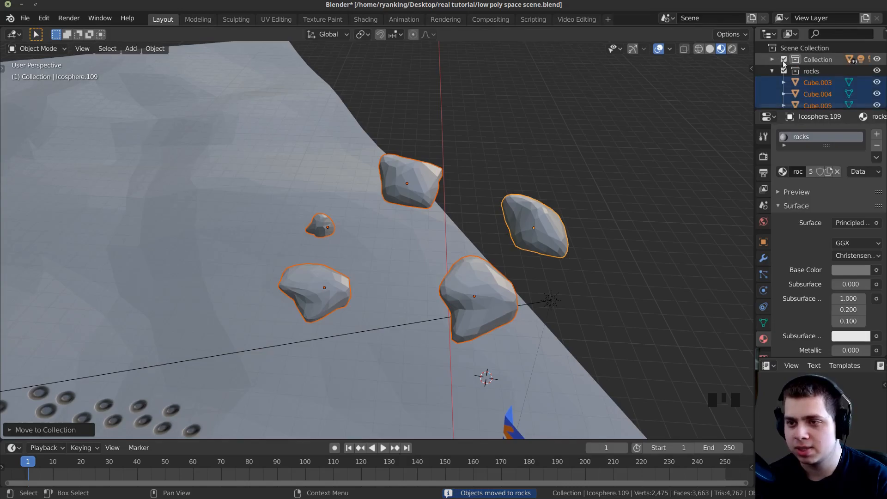
left_click(771, 70)
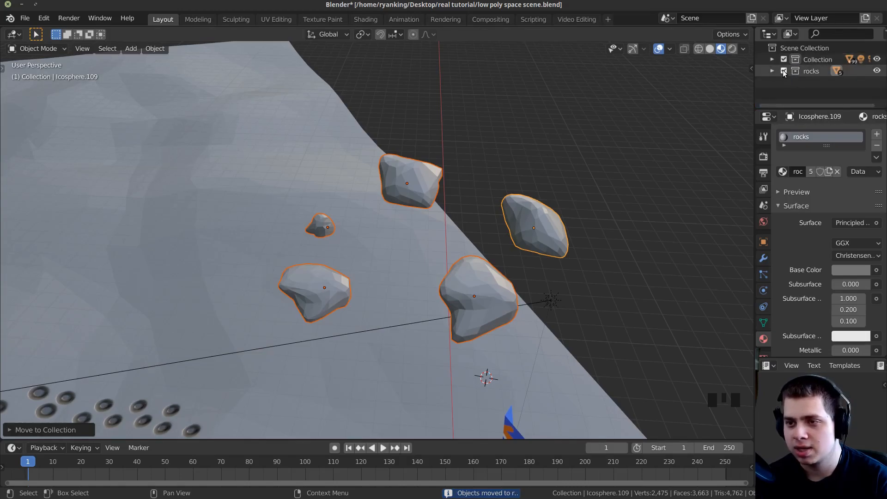
left_click(784, 70)
Add a new particle system to the terrain plane.
scroll(293, 227, "down", 2)
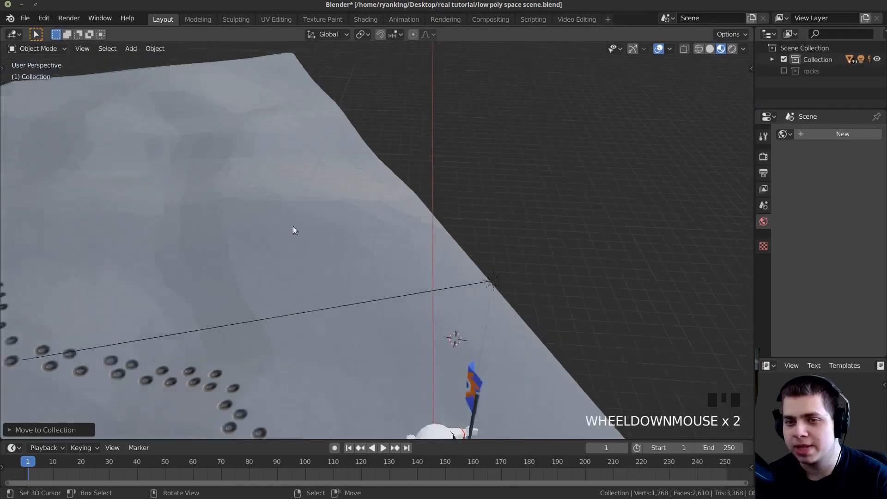
scroll(342, 223, "up", 2)
middle_click_drag(429, 231, 402, 233)
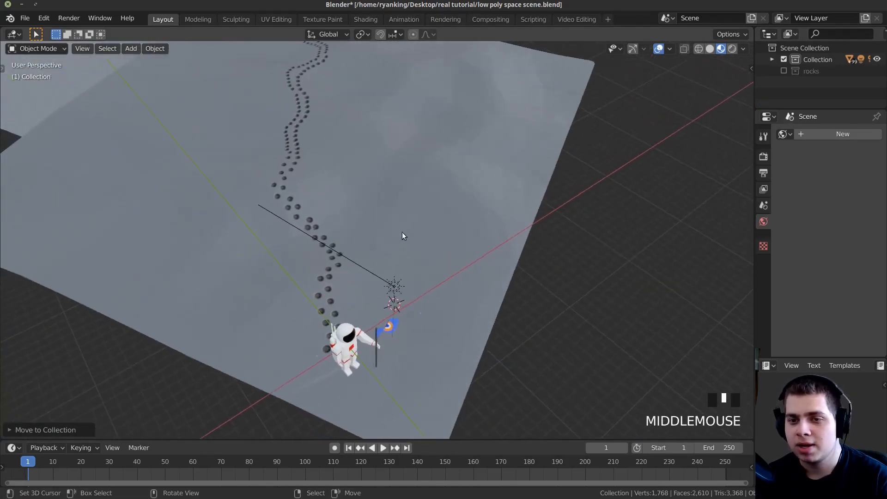
left_click(429, 193)
middle_click_drag(430, 192, 548, 264)
scroll(758, 264, "down", 4)
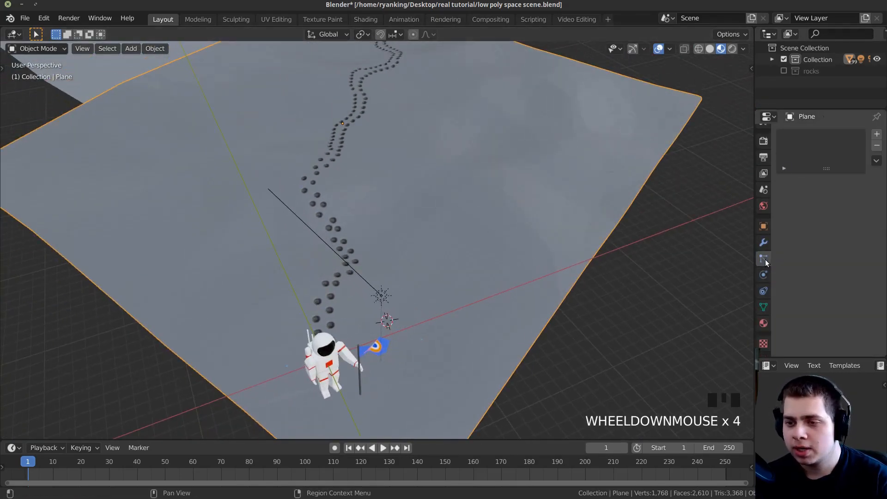
left_click(877, 136)
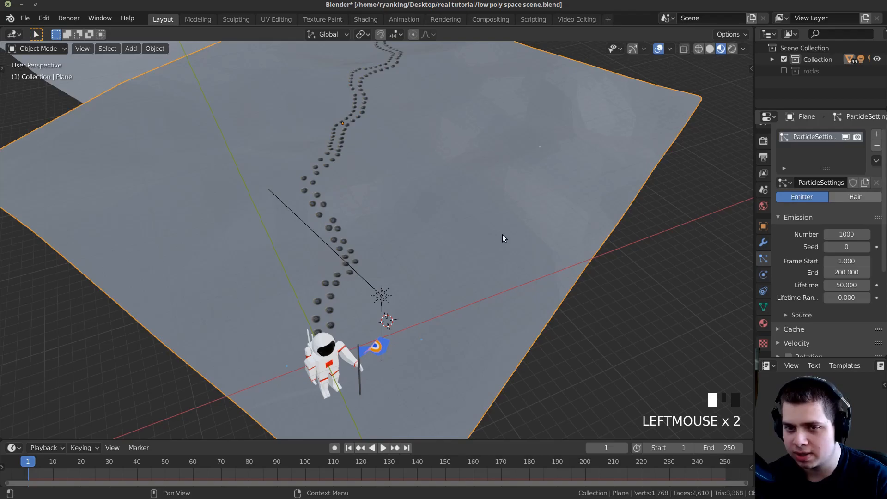
Switch the terrain plane's particle system to Hair and set its number to 250.
middle_click_drag(503, 239, 586, 249)
scroll(476, 268, "down", 2)
scroll(530, 262, "up", 1)
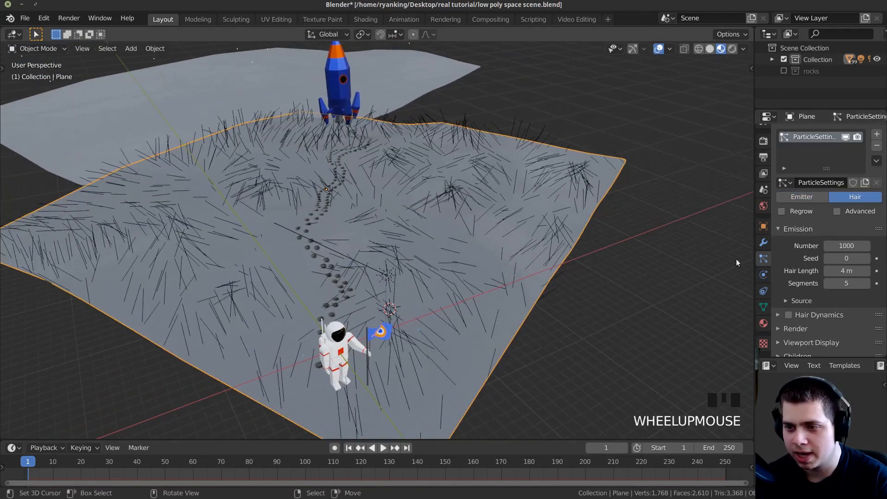
left_click(843, 245)
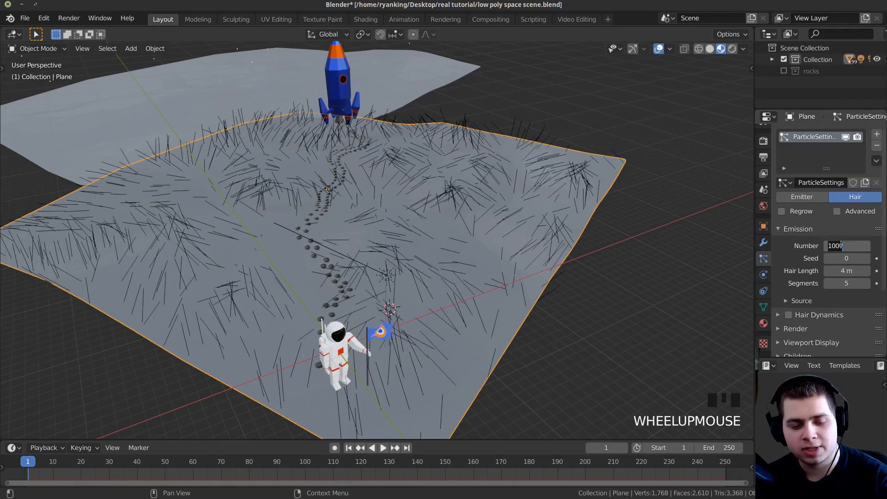
type("250")
key("Return")
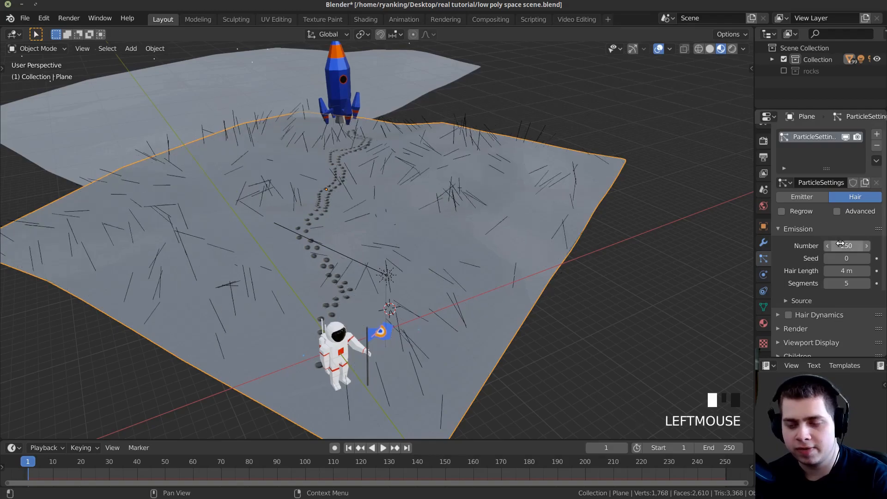
Enable the advanced hair options and particle rotation for the terrain's particle system.
left_click(837, 212)
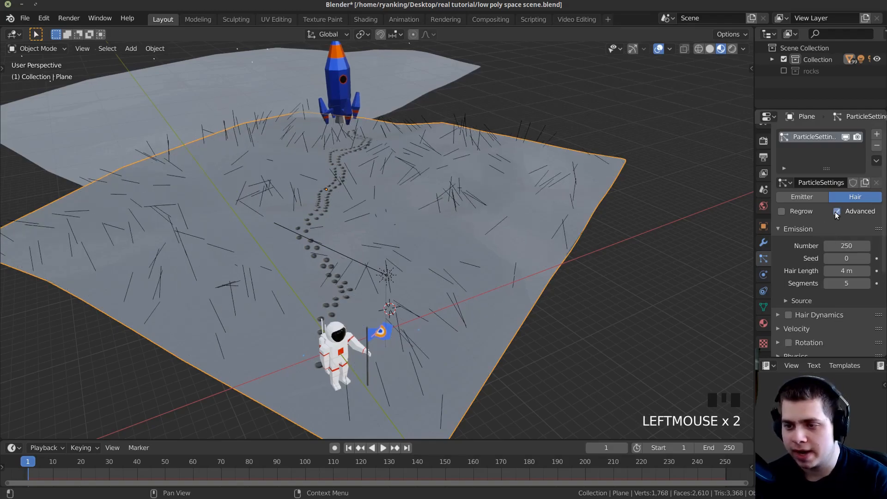
scroll(811, 235, "down", 4)
scroll(784, 267, "down", 2)
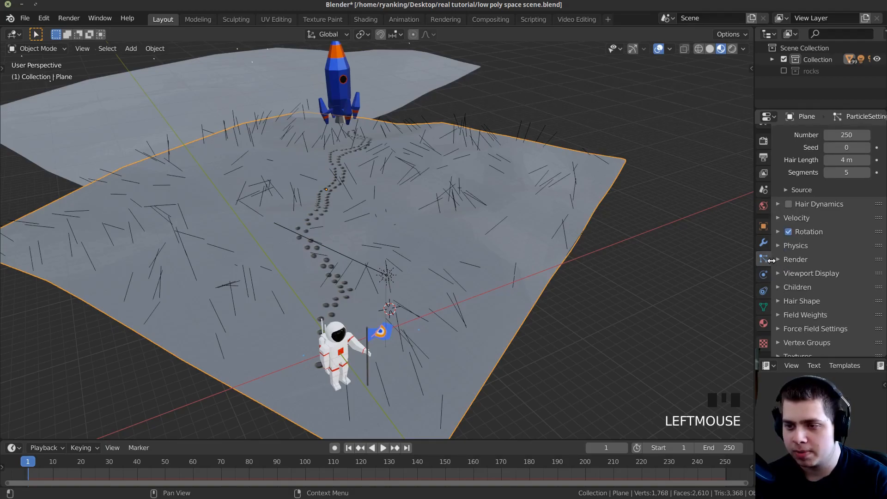
Render the terrain's particles as a collection, using rocks as the instance collection.
left_click(772, 260)
left_click(837, 276)
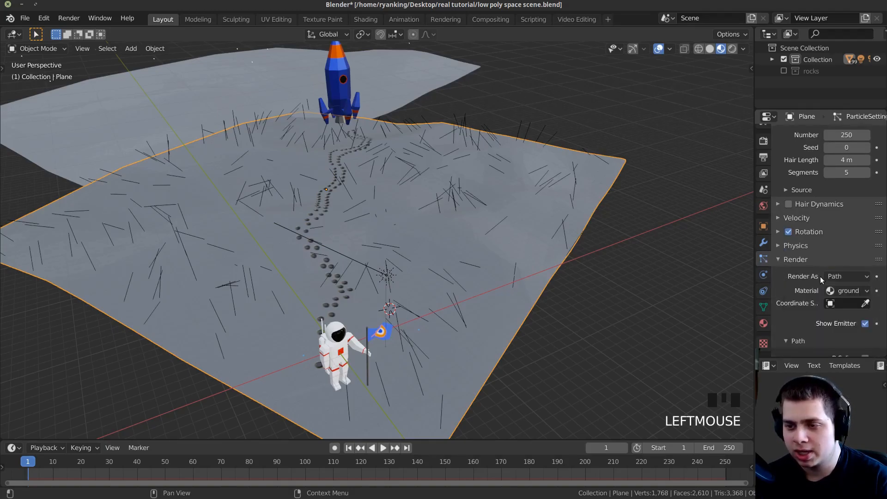
left_click(837, 275)
left_click(814, 327)
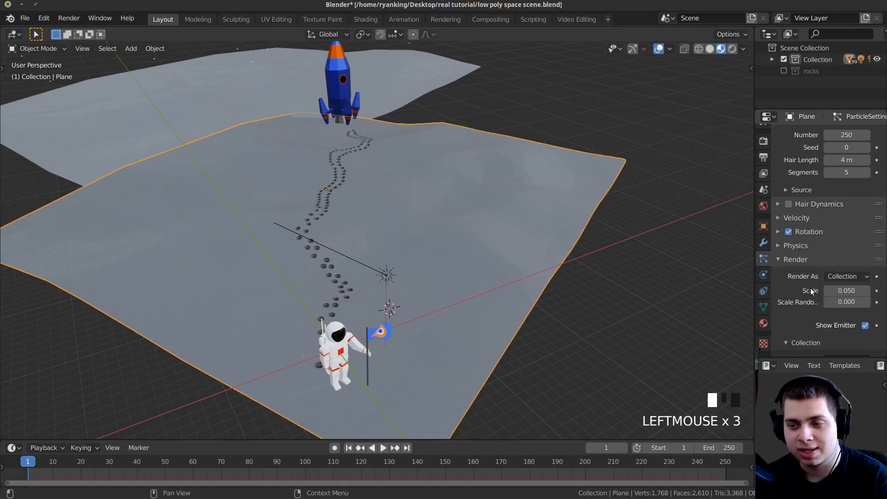
scroll(829, 284, "down", 5)
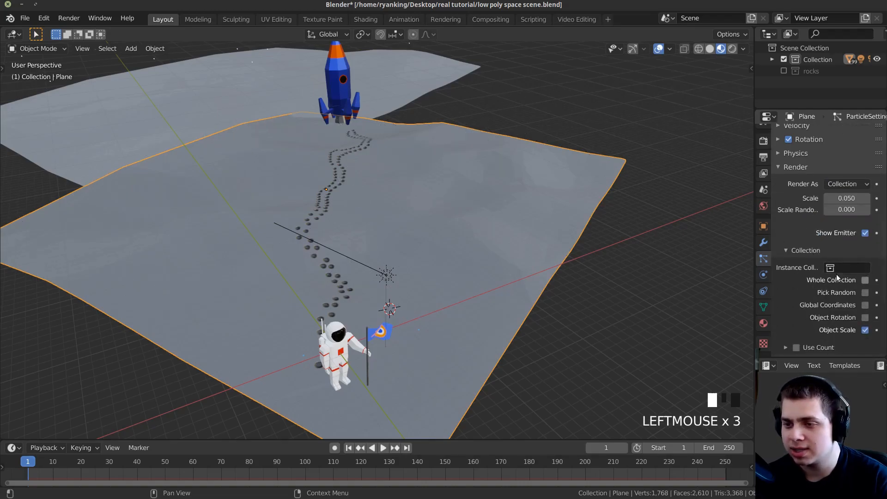
left_click(839, 270)
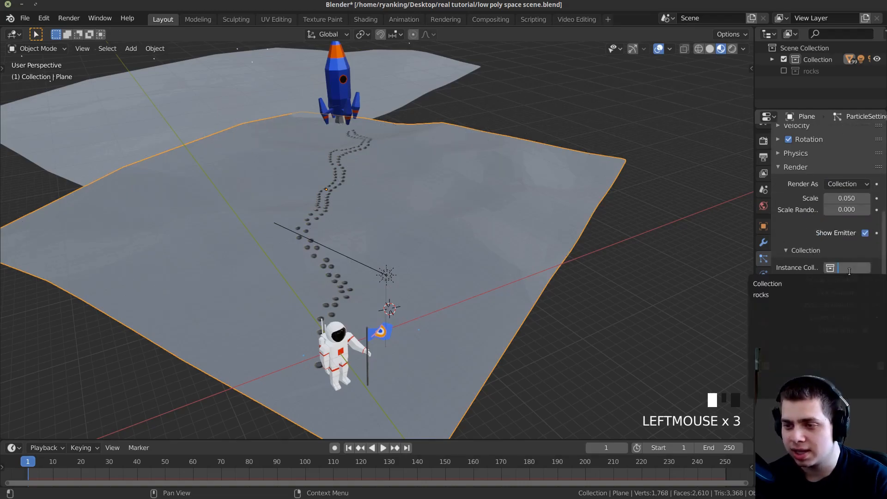
left_click(779, 295)
Set the rock particles' scale to 0.076 and scale randomness to 0.718, judging their size in camera view.
middle_click_drag(610, 248, 477, 272)
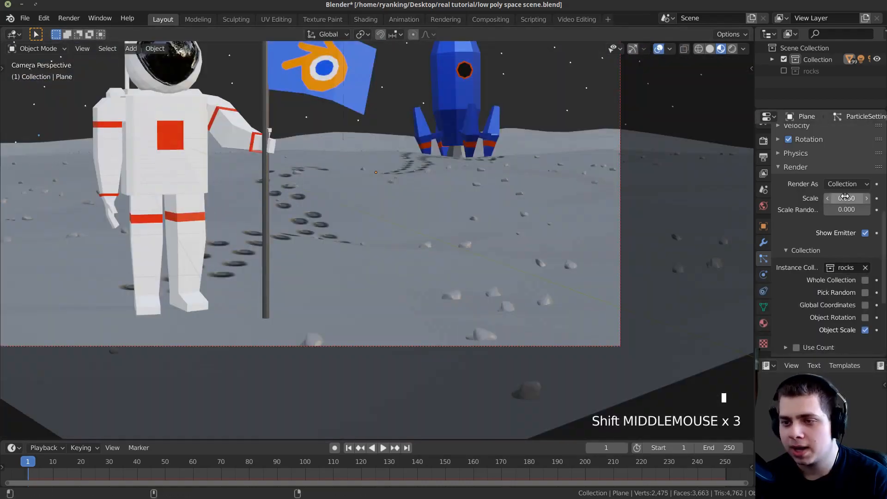
mouse_move(842, 198)
left_mouse_down("shift")
mouse_move(869, 198)
mouse_move(838, 198)
mouse_move(855, 209)
mouse_move(883, 209)
mouse_move(854, 209)
left_mouse_up("shift")
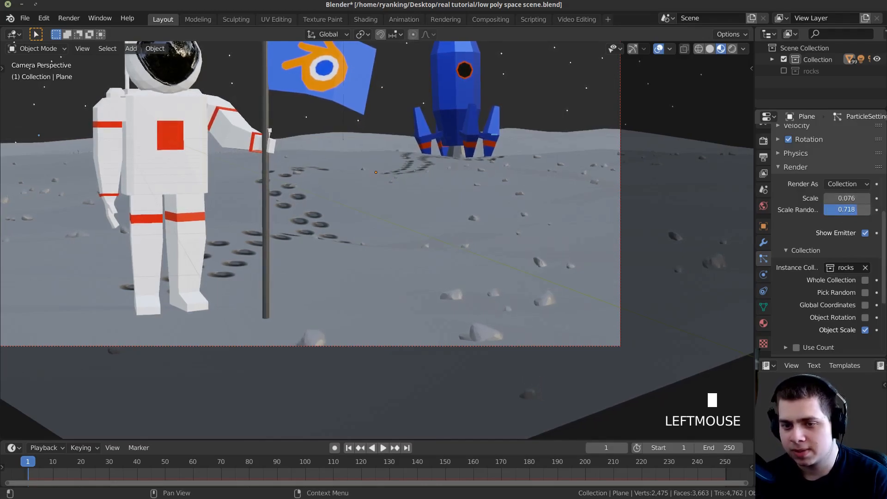
Set the particle rotation's randomize to 1.000, phase to 1.000 and randomize phase to 2.000.
scroll(834, 262, "up", 5)
left_click_drag(832, 277, 869, 290)
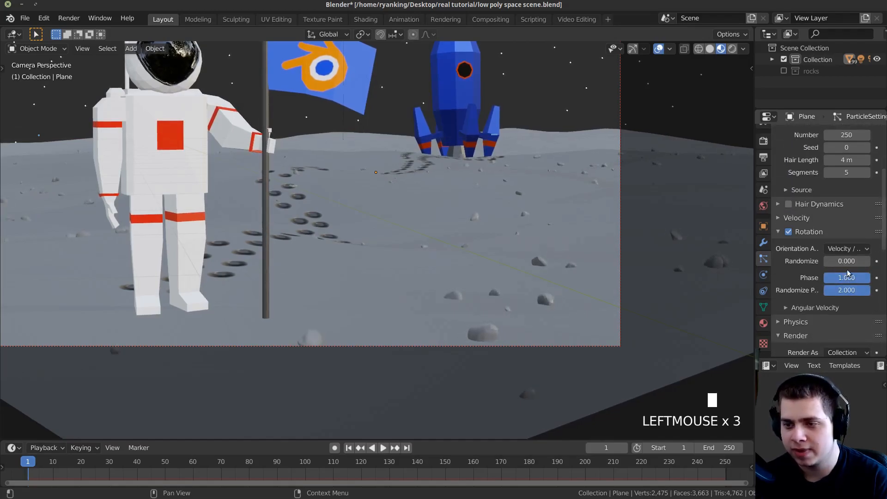
left_click_drag(847, 262, 855, 261)
middle_click_drag(453, 217, 503, 221)
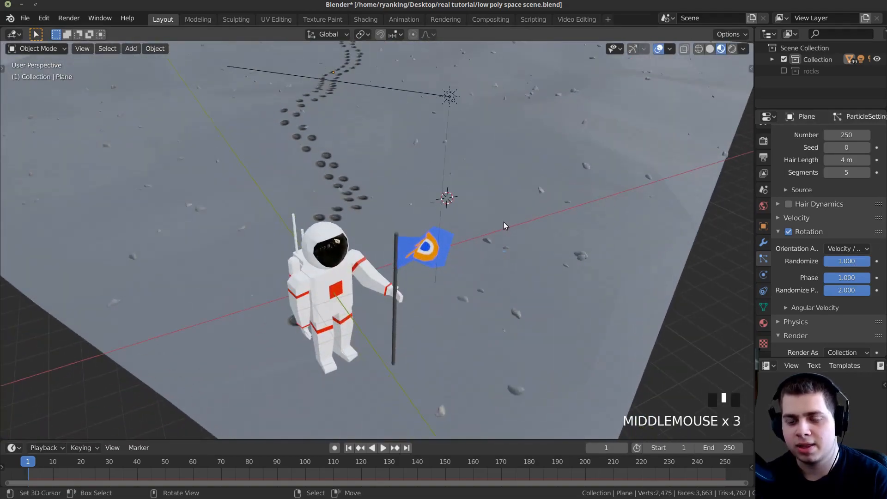
key("KP_0")
Set the terrain's particle number to 500 and save the file.
scroll(463, 199, "up", 2)
scroll(786, 213, "up", 5)
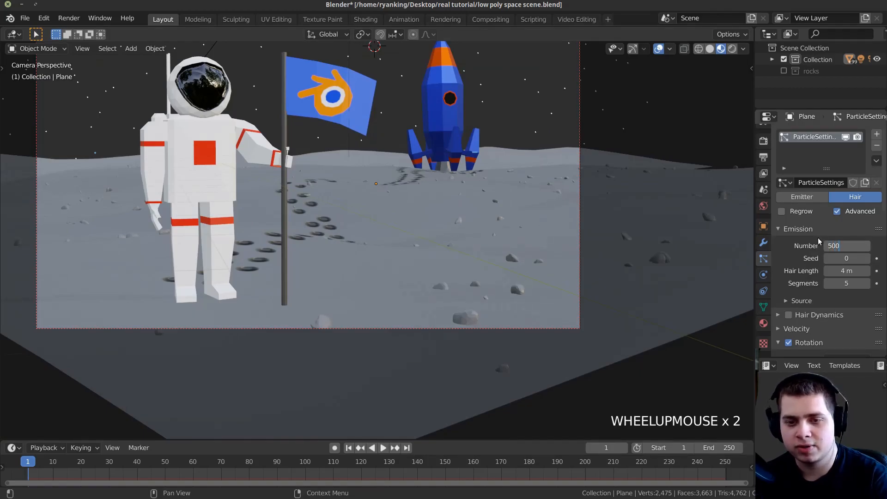
key("Return")
scroll(531, 226, "up", 2)
scroll(551, 232, "down", 4)
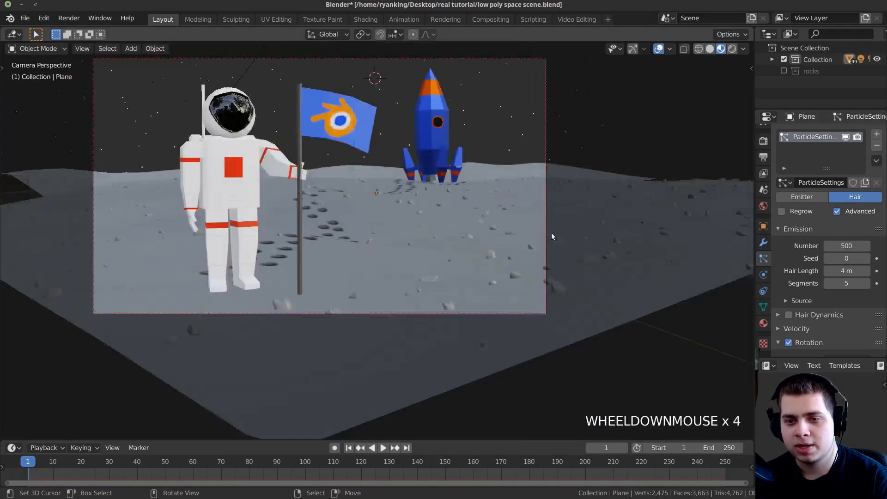
key("ctrl+s")
Add a particle system to the background terrain plane, assign it the existing ParticleSettings, and save the file.
middle_click_drag(428, 196, 104, 222)
scroll(192, 227, "down", 4)
right_click(228, 231)
middle_click_drag(228, 230, 230, 211)
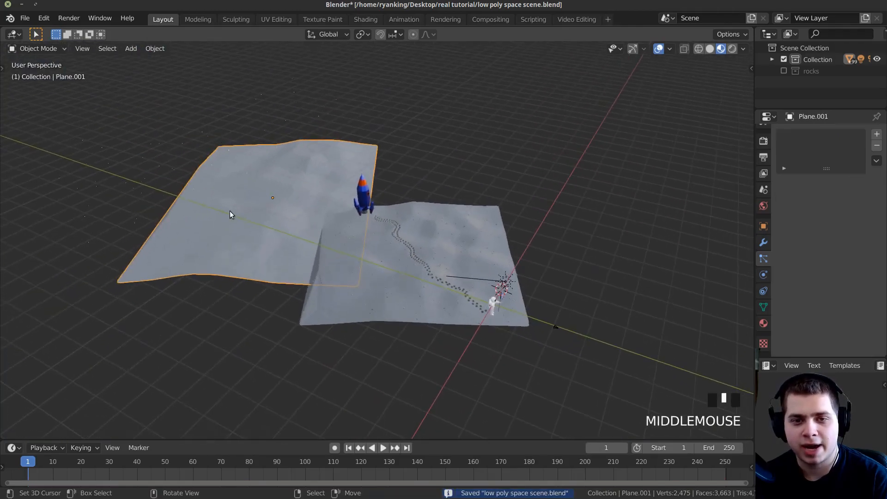
left_click(877, 134)
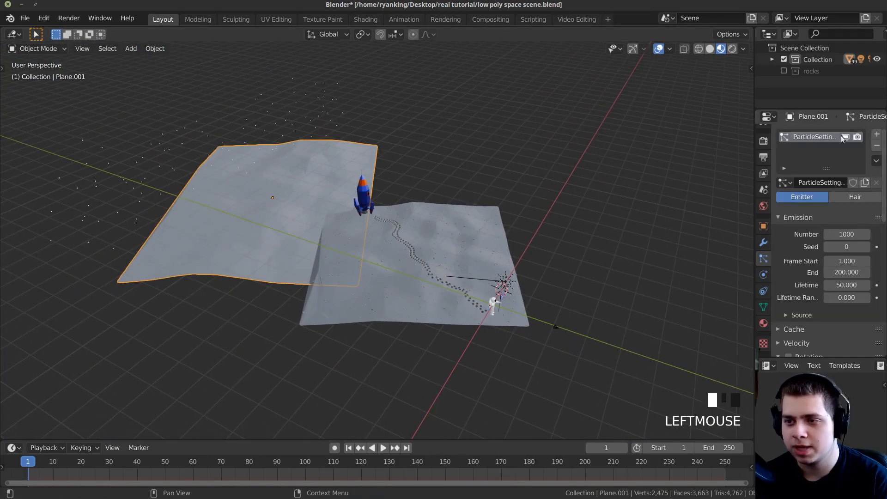
left_click(784, 182)
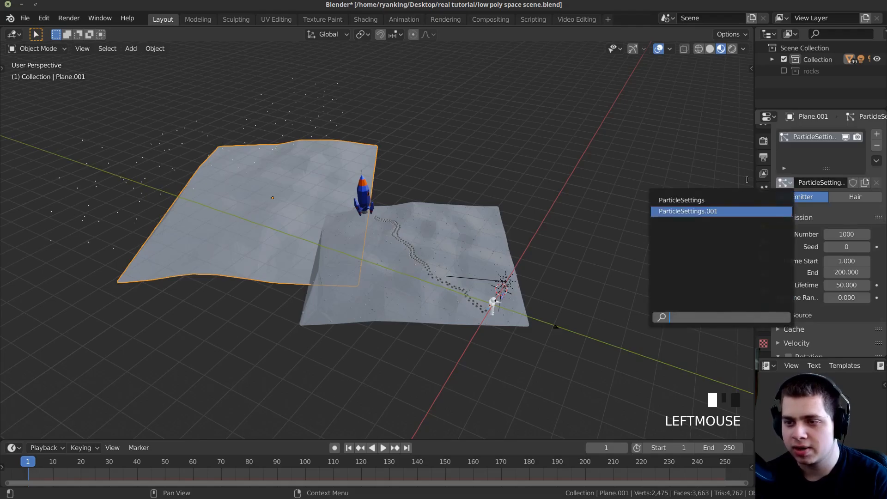
left_click(699, 200)
middle_click_drag(320, 203, 448, 259, "shift")
scroll(464, 283, "up", 6)
key("KP_0")
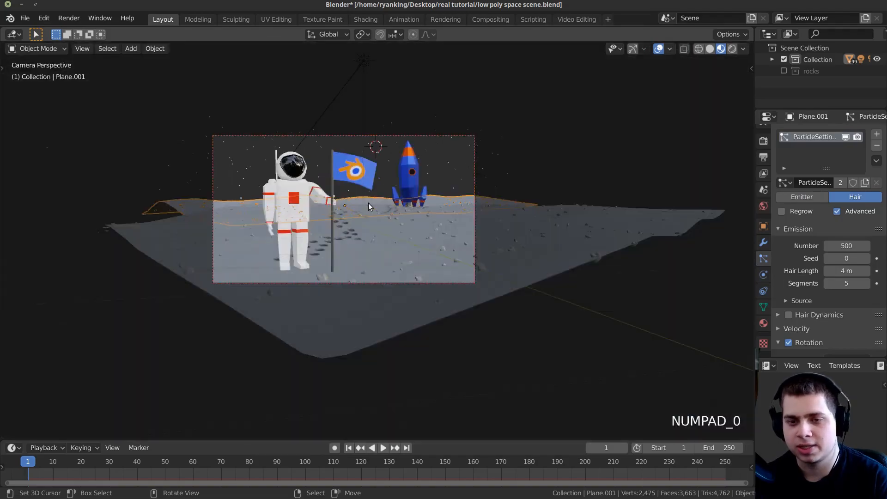
scroll(368, 204, "up", 5)
key("ctrl+s")
Examine the scattered rocks in a rendered preview of the camera view and save the file.
scroll(371, 145, "down", 2)
middle_click_drag(371, 147, 418, 229, "shift")
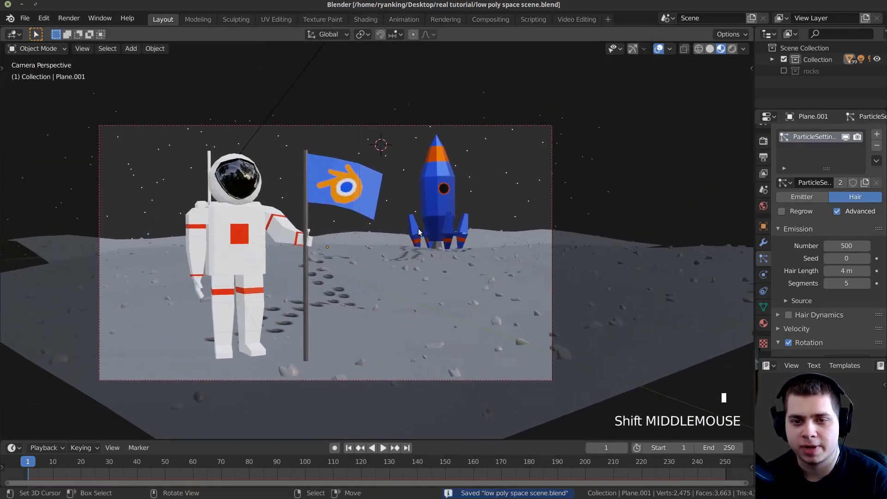
scroll(461, 327, "up", 1)
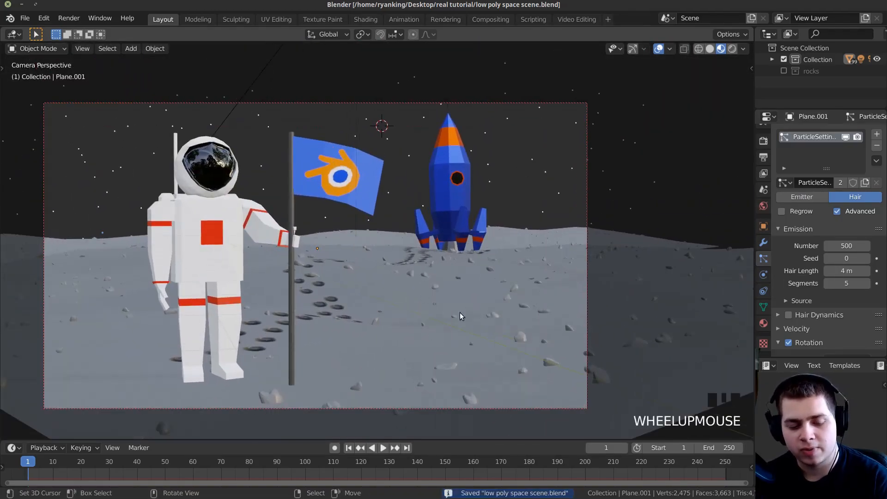
key("z")
middle_click_drag(426, 267, 431, 253, "shift")
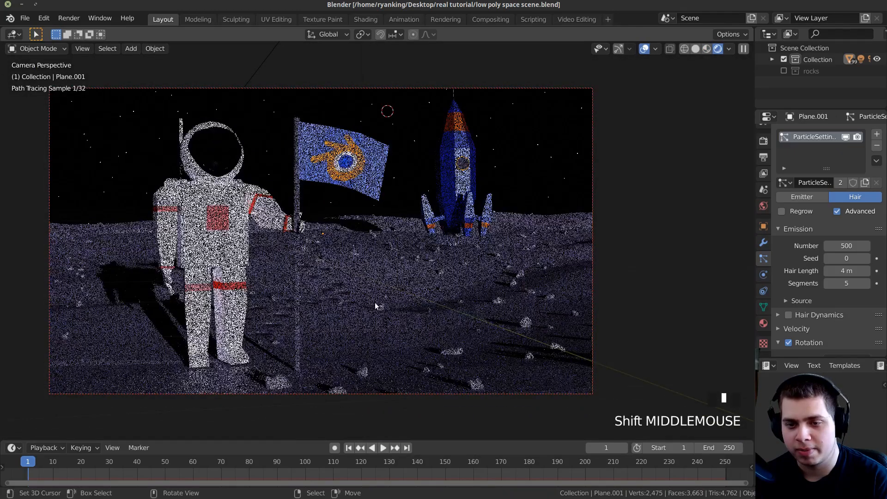
key("ctrl+s")
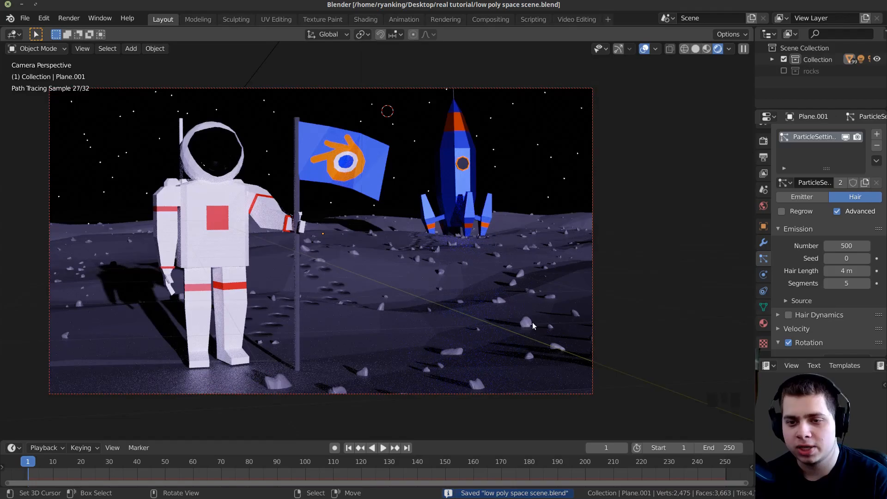
scroll(496, 235, "up", 2)
scroll(435, 333, "down", 2)
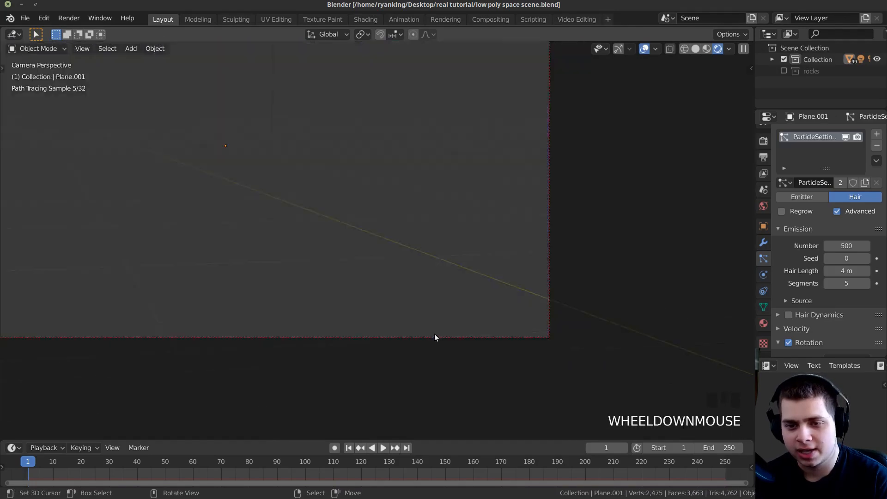
key("z")
key("ctrl+s")
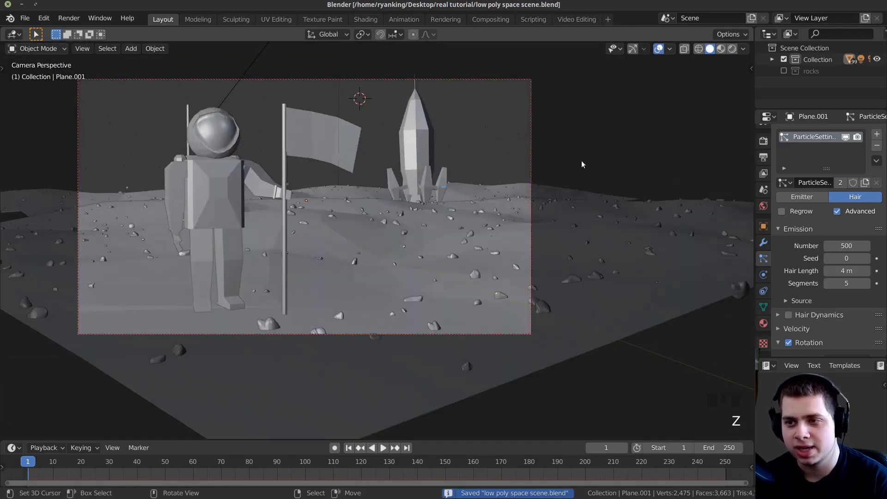
Include the rocks collection in the view layer and select one of the floating source rocks.
left_click(784, 71)
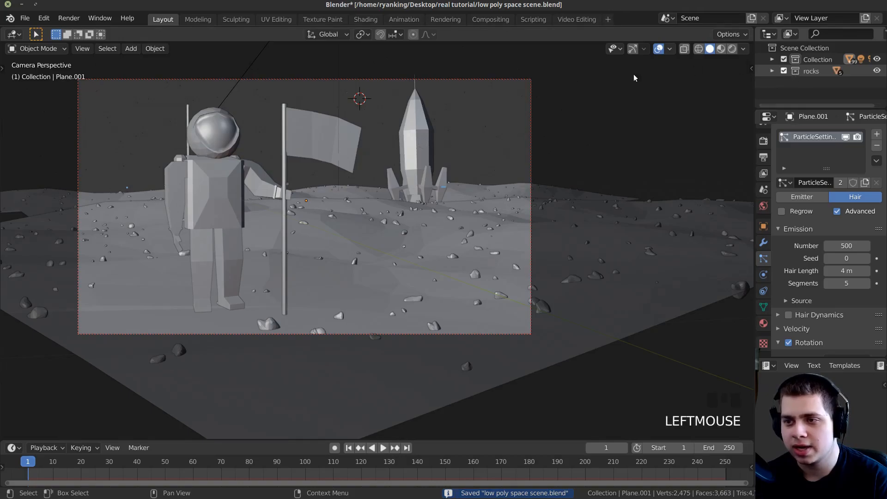
scroll(634, 78, "down", 2)
middle_click_drag(635, 78, 370, 165, "shift")
right_click(370, 166)
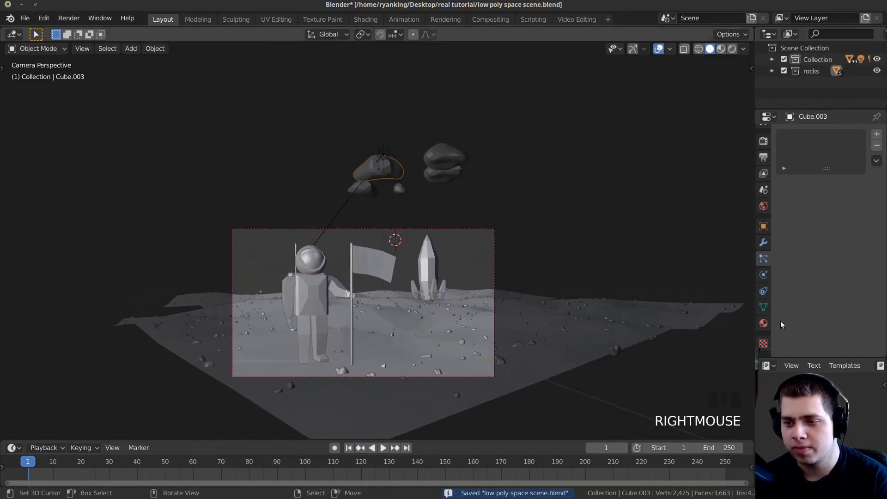
Open the base colour of the selected rock's rocks material under rendered shading and save the file.
middle_click_drag(416, 370, 425, 330, "shift")
key("z")
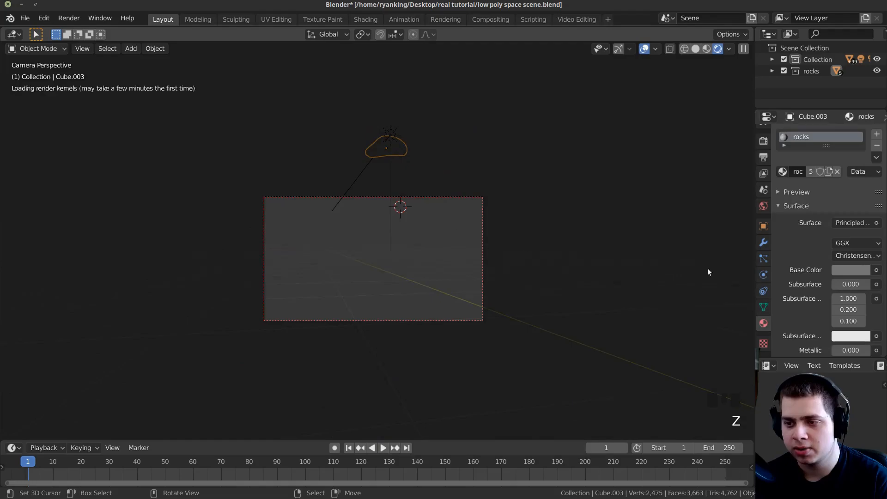
left_click(842, 270)
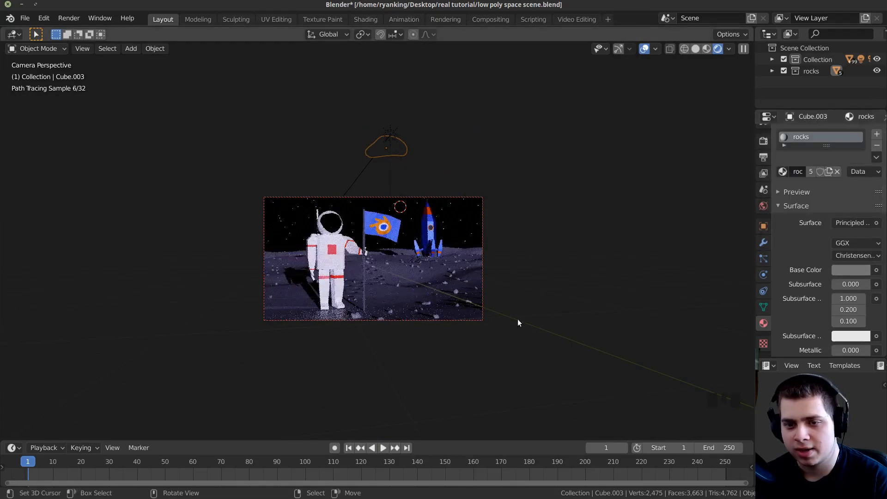
scroll(463, 216, "up", 2)
key("ctrl+s")
middle_click_drag(418, 226, 537, 302, "shift")
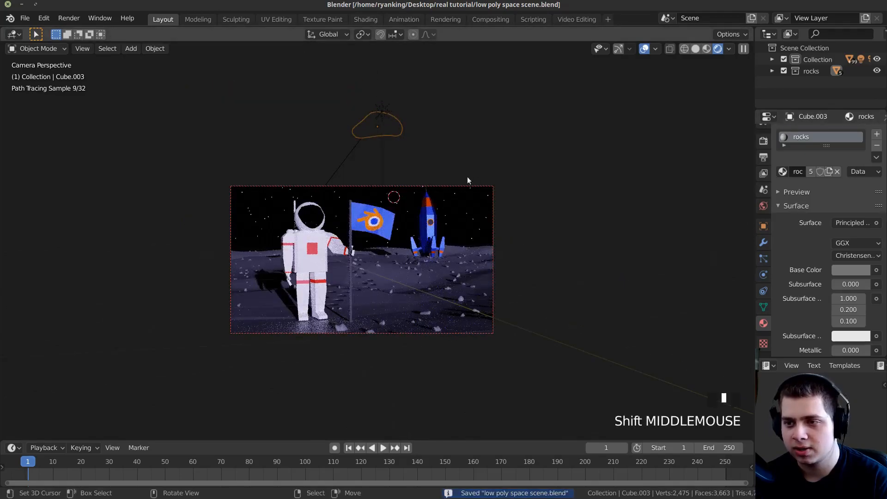
Exclude the rocks collection from the view layer and save the file.
left_click(783, 71)
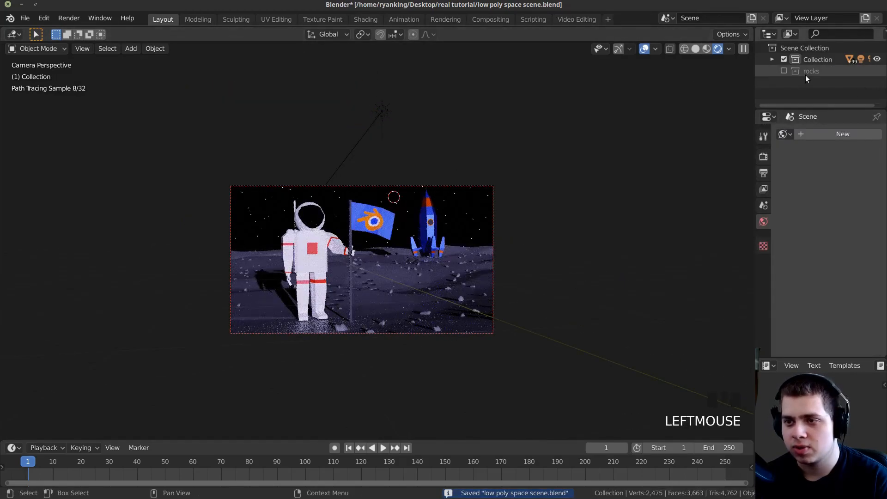
scroll(240, 267, "up", 3)
key("ctrl+s")
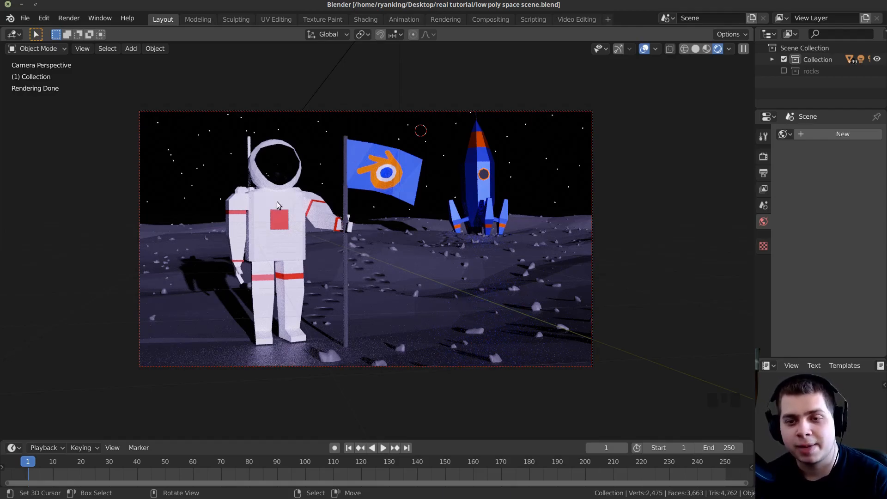
Select the camera, enable its Depth of Field and pick the astronaut's helmet as the focus object.
key("z")
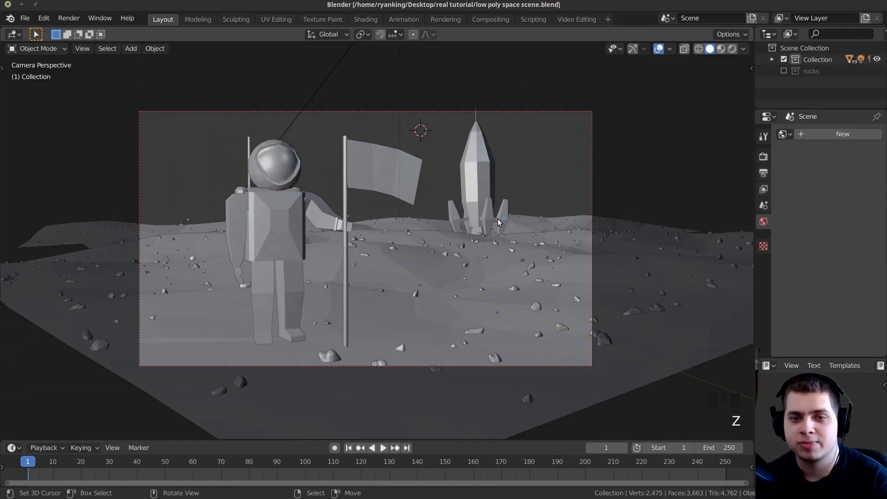
right_click(566, 110)
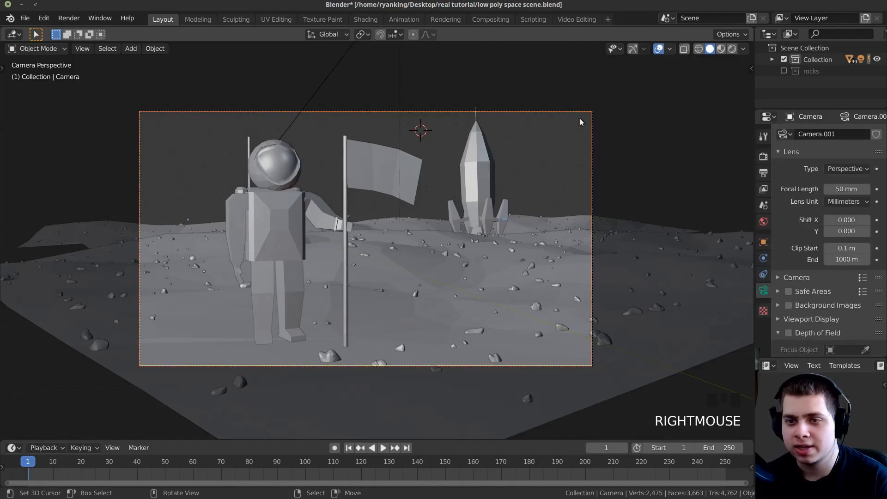
left_click(791, 277)
scroll(792, 263, "down", 2)
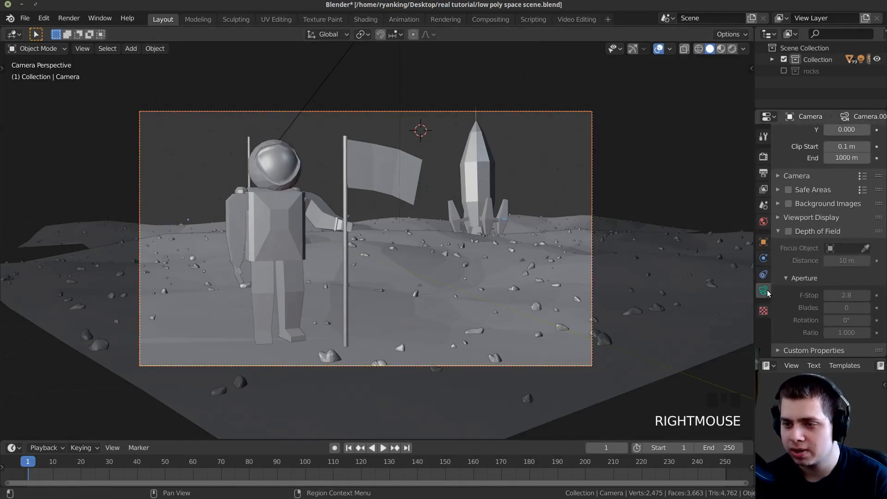
left_click(789, 231)
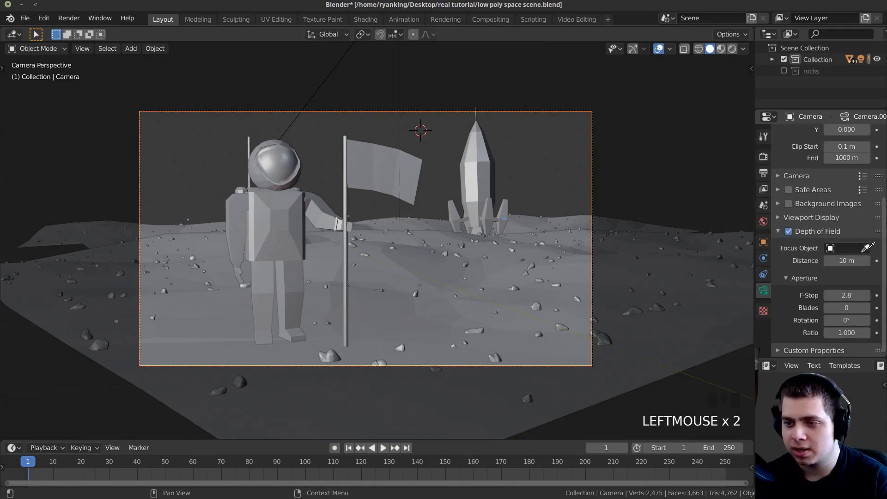
left_click(867, 248)
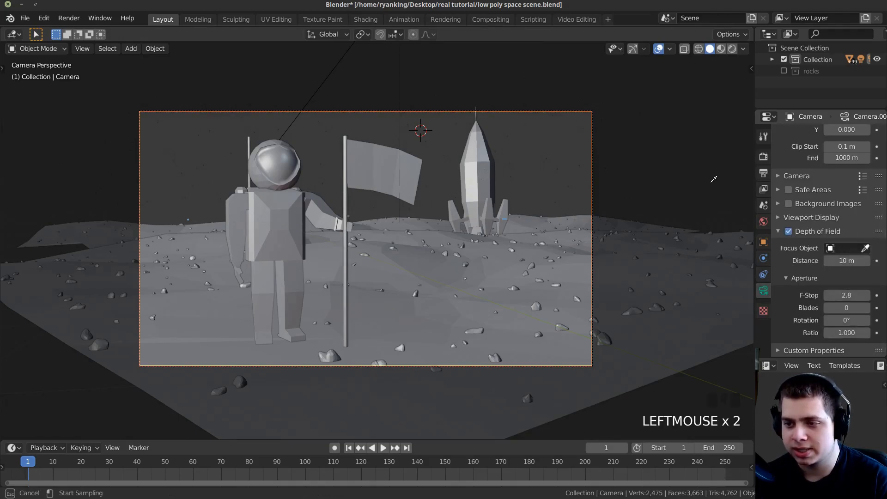
left_click(292, 154)
Lower the camera's F-Stop to 0.5 under rendered shading, check the background blur and save the file.
key("z")
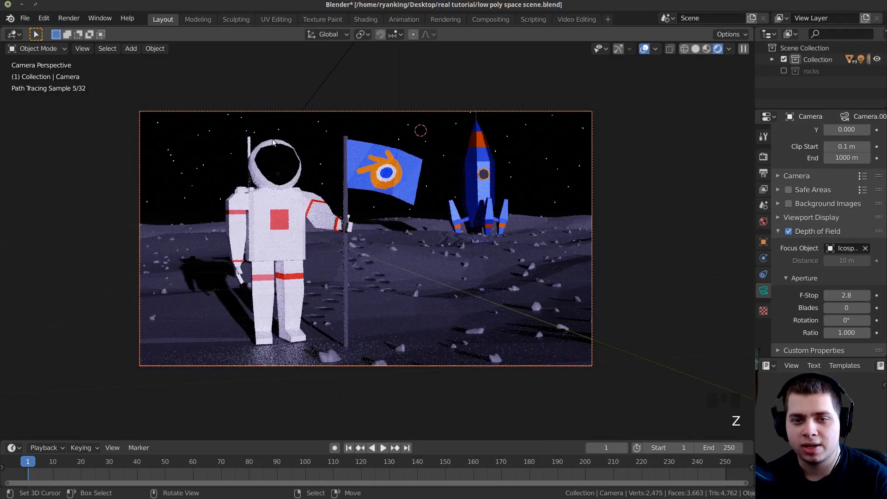
mouse_move(847, 295)
left_mouse_down()
mouse_move(800, 295)
mouse_move(864, 296)
left_mouse_up()
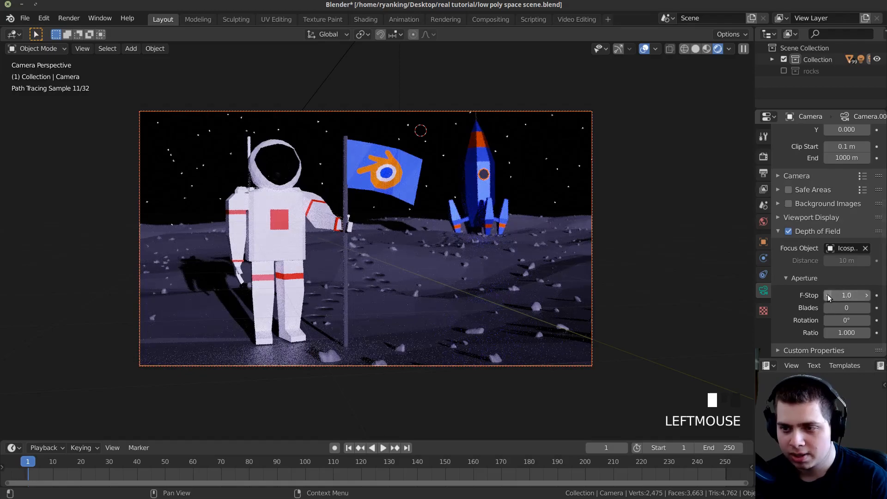
left_click(828, 294)
left_click(828, 295)
left_click(828, 295)
left_click(828, 295)
left_click(828, 295)
left_click(828, 295)
left_click(828, 295)
left_click(827, 295)
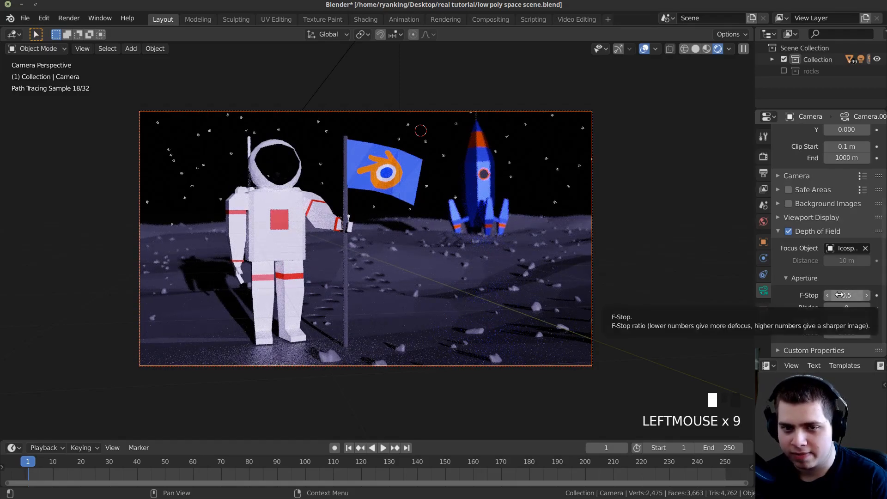
left_click(868, 295)
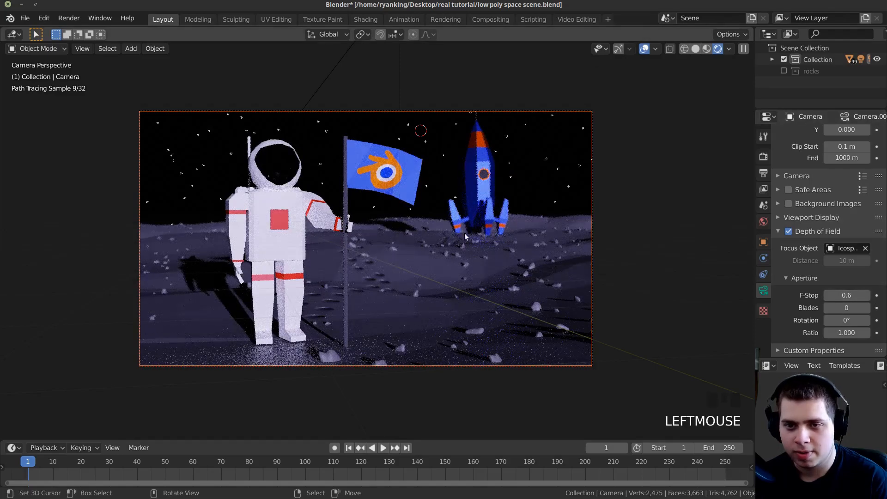
left_click(828, 295)
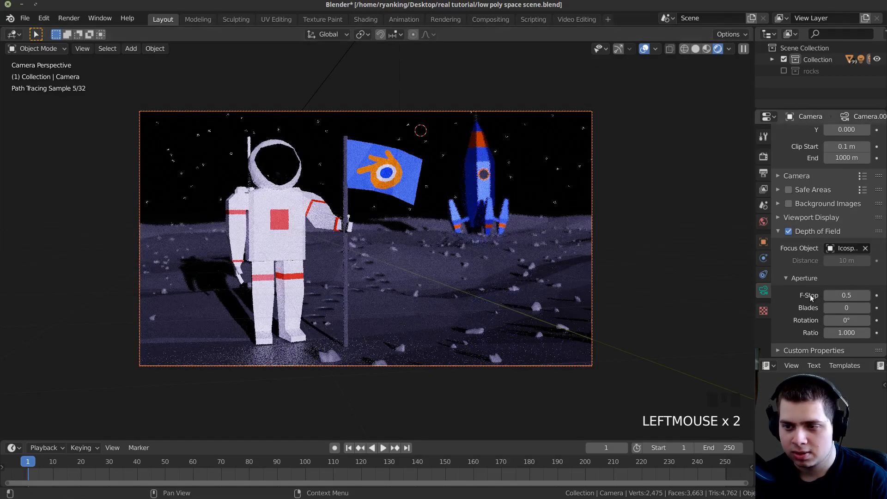
scroll(495, 183, "up", 1)
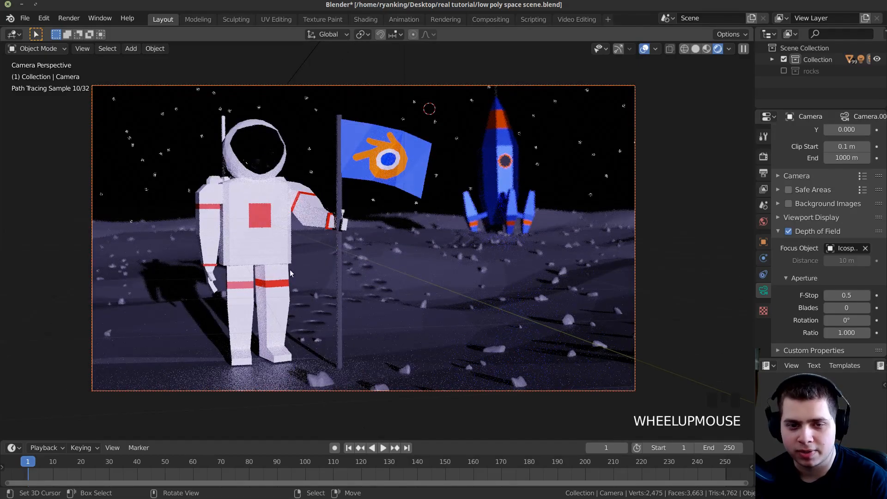
middle_click_drag(291, 273, 301, 279, "shift")
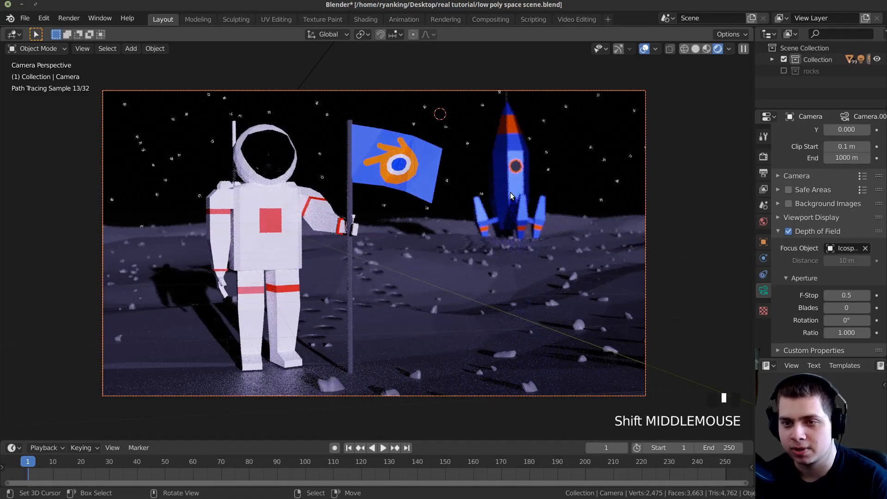
key("ctrl+s")
key("ctrl+s")
key("ctrl+s")
Scale down the whole mesh of one background star in Edit Mode and save the file.
right_click(143, 153)
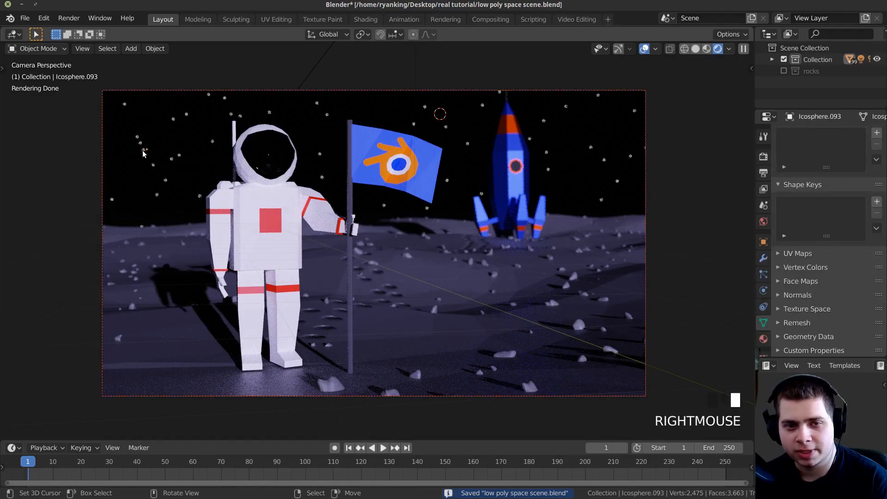
key("Tab")
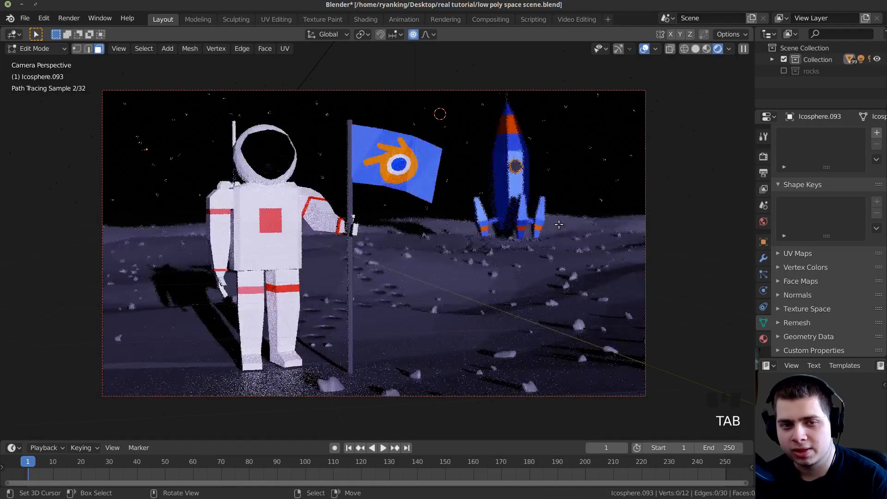
key("a")
key("z")
key("s")
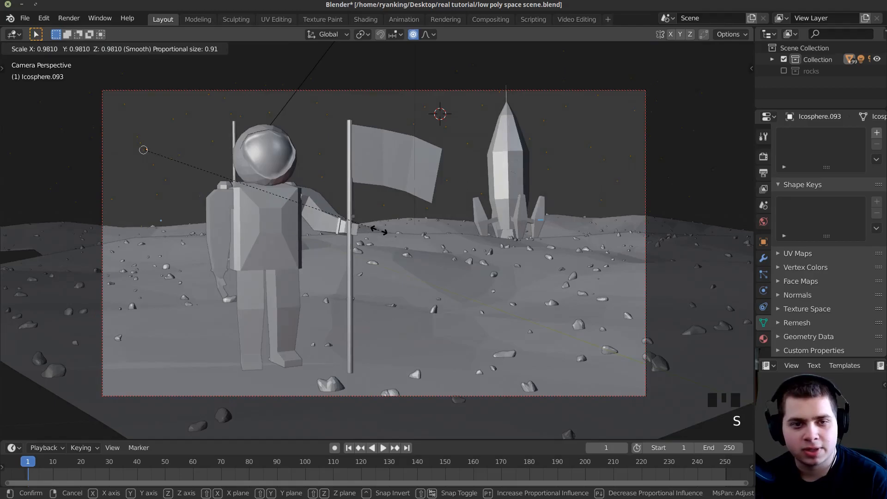
left_click(349, 232)
key("Tab")
key("z")
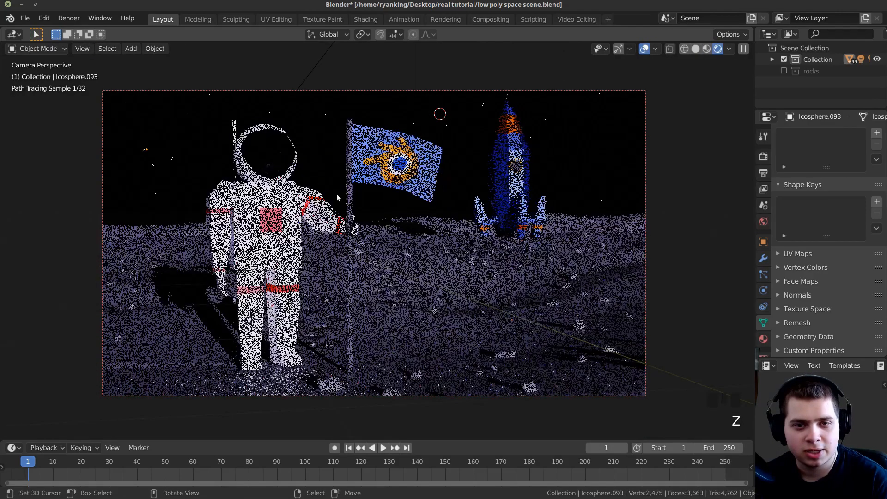
key("ctrl+s")
Examine the stars and the astronaut's dark visor in the rendered camera preview and save the file.
key("a")
key("a")
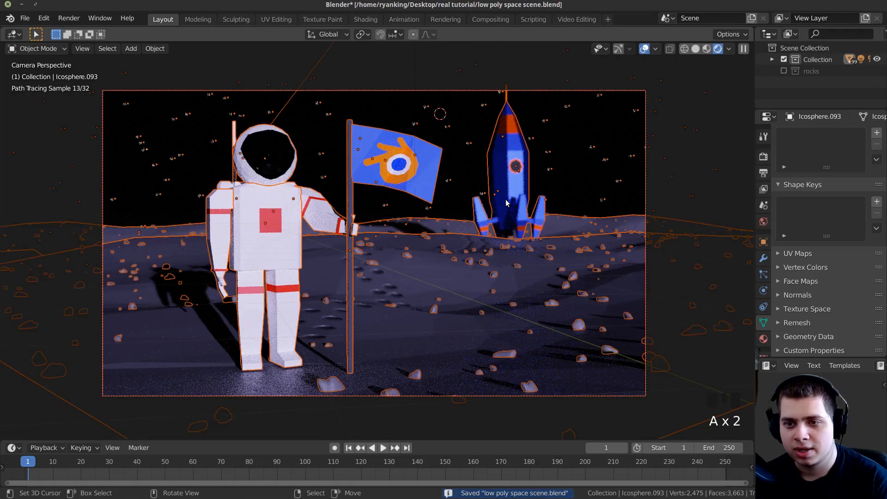
scroll(514, 203, "down", 3)
middle_click_drag(507, 206, 515, 205, "shift")
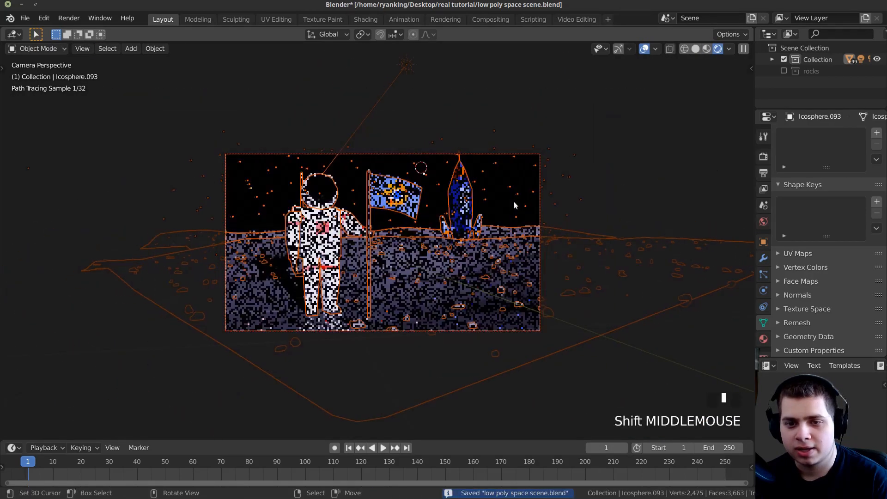
scroll(515, 202, "up", 1)
key("a")
key("ctrl+s")
scroll(489, 322, "up", 4)
middle_click_drag(314, 157, 383, 223, "shift")
middle_click_drag(314, 156, 383, 223, "shift")
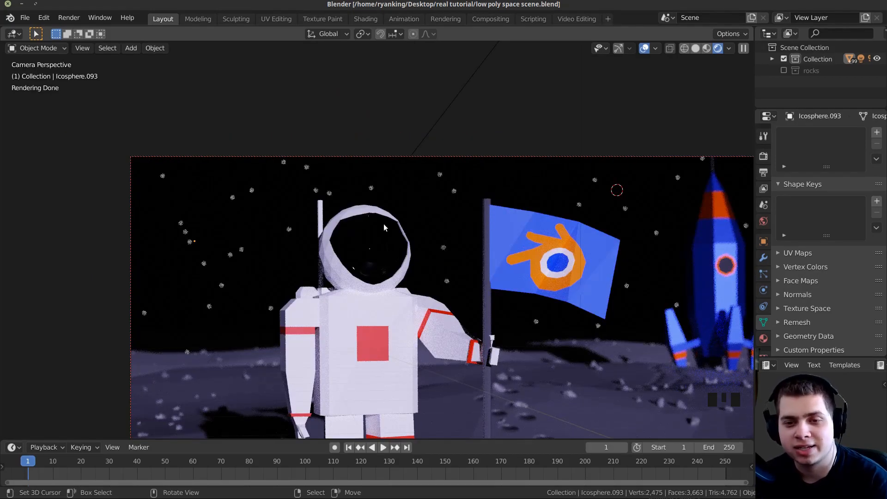
scroll(383, 229, "up", 4)
scroll(394, 255, "down", 3)
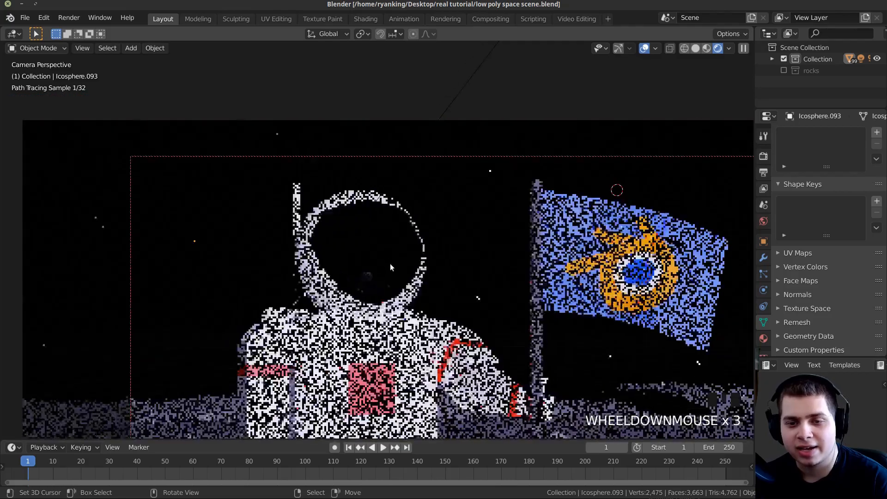
scroll(369, 240, "down", 2, "shift")
scroll(361, 231, "down", 3)
Add a plane at the 3D cursor near the astronaut under solid shading and frame it.
key("z")
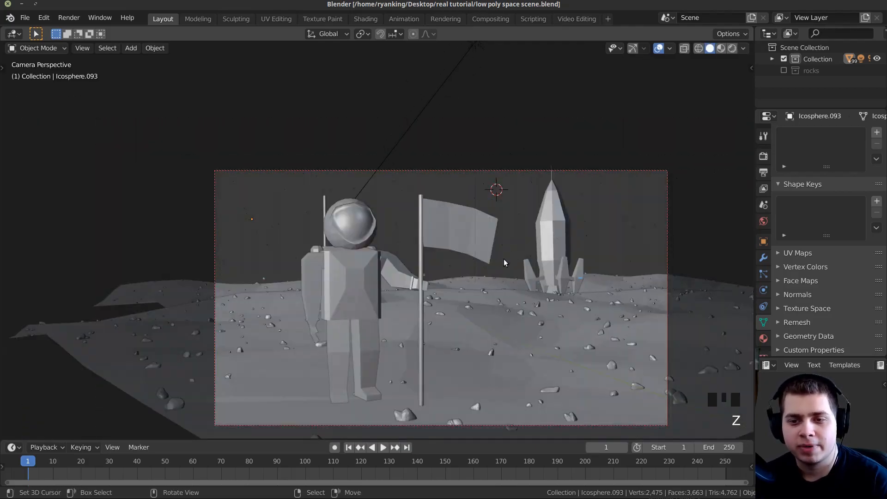
scroll(508, 249, "down", 3)
middle_click_drag(511, 242, 392, 273, "shift")
scroll(436, 243, "up", 2)
key("shift+a")
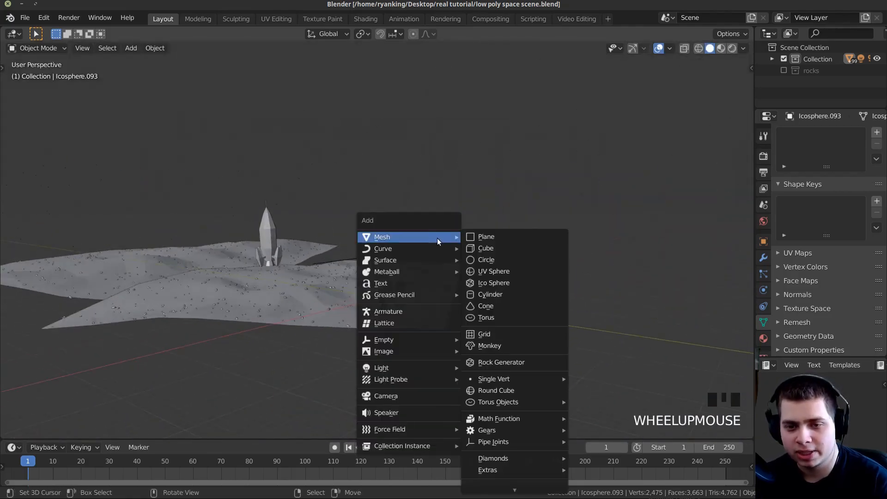
left_click(486, 237)
scroll(462, 252, "up", 3)
middle_click_drag(461, 252, 419, 250, "shift")
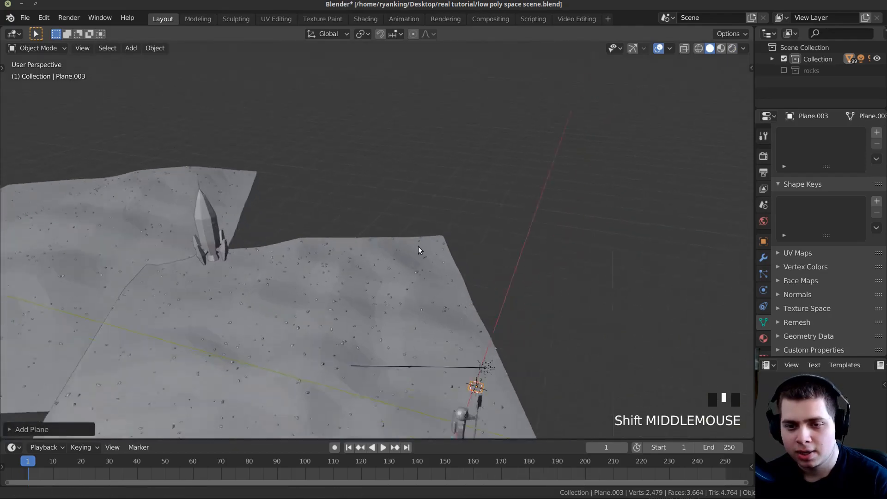
scroll(451, 259, "up", 2)
key("KP_Decimal")
scroll(448, 264, "down", 8)
scroll(448, 264, "up", 2)
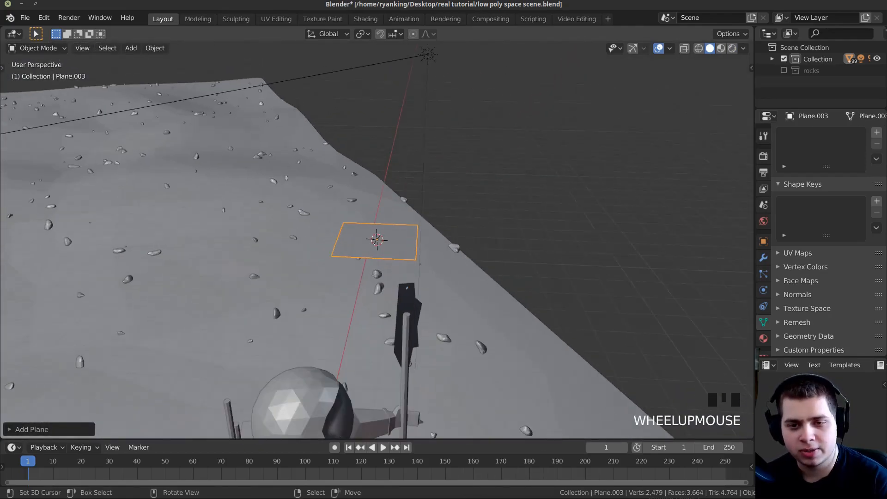
Stretch the new plane along the Y axis and give it a level 2 subdivision surface.
key("s")
key("y")
left_click(612, 281)
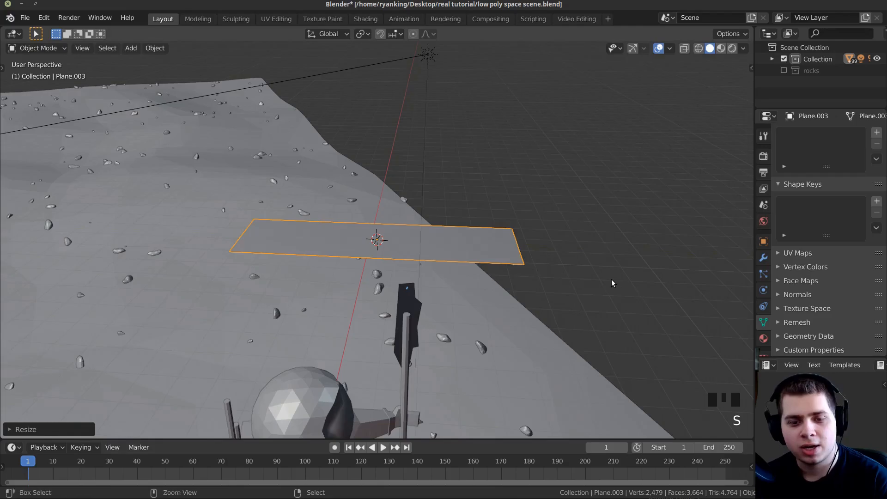
key("ctrl+2")
middle_click_drag(584, 252, 545, 240)
scroll(544, 240, "up", 1)
scroll(545, 231, "down", 4)
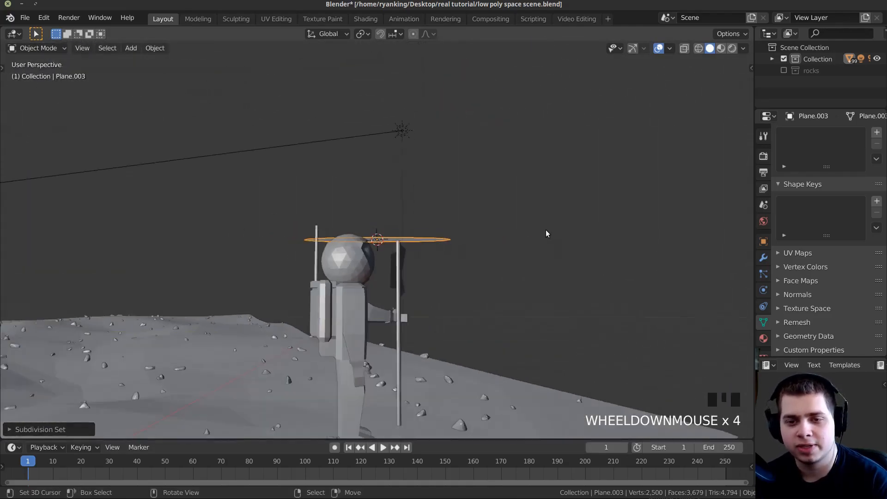
Tilt the rounded plane and move it up and out in front of the astronaut, facing the helmet.
key("r")
left_click(517, 307)
key("g")
left_click(575, 170)
middle_click_drag(575, 170, 540, 232, "shift")
key("r")
left_click(534, 255)
key("g")
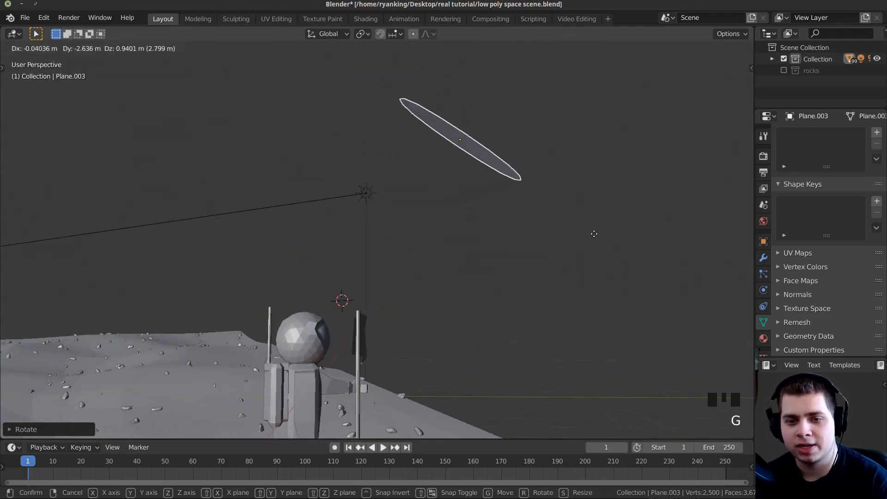
left_click(590, 207)
Give the plane a new material with an Emission surface at strength 4.5.
left_click(764, 339)
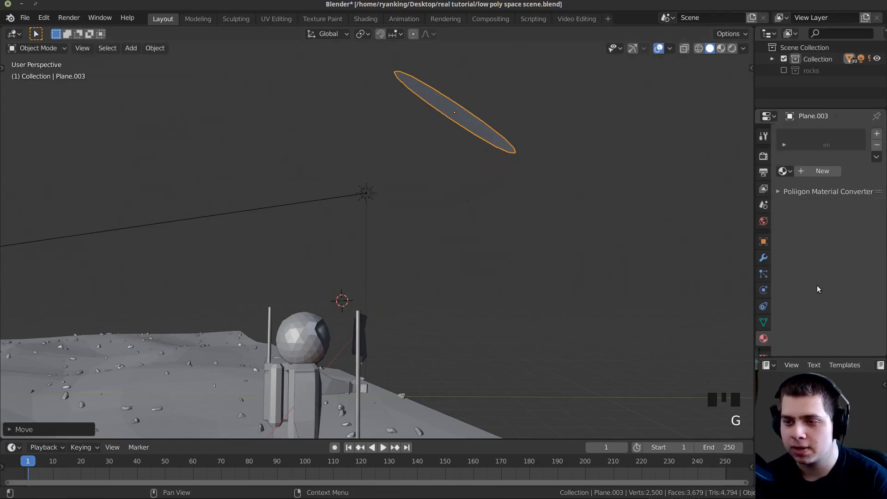
left_click(804, 172)
left_click(851, 224)
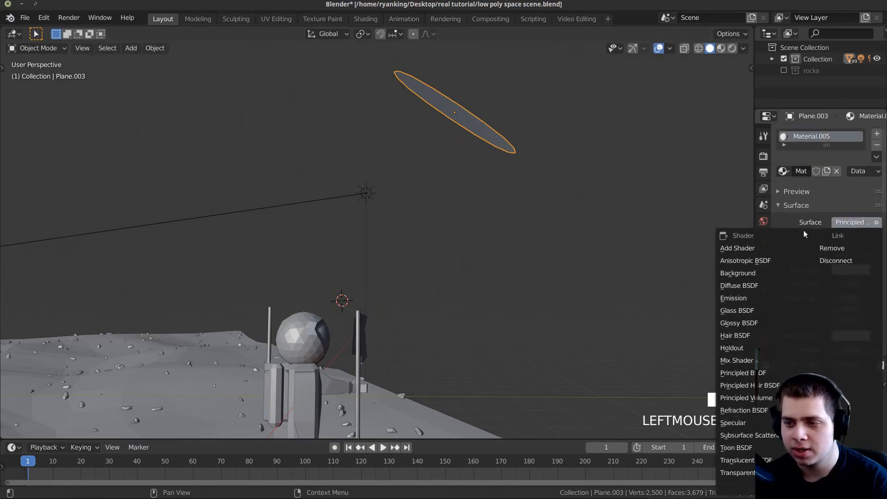
left_click(747, 299)
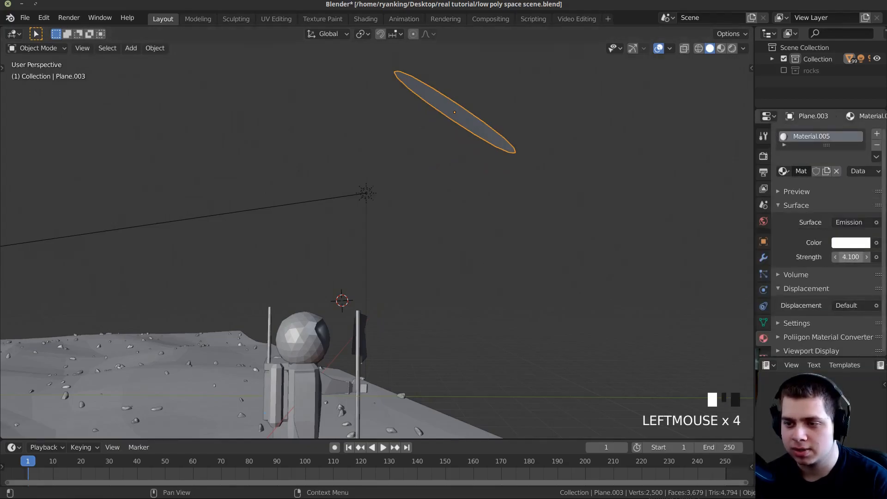
left_click_drag(851, 257, 860, 257)
Examine the glowing plane's reflection in the astronaut's visor through the camera under rendered shading.
key("KP_0")
key("z")
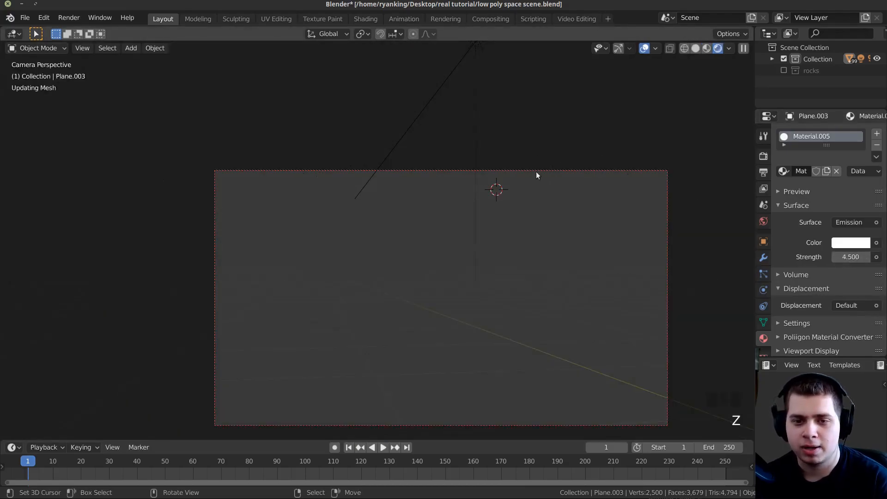
scroll(352, 209, "up", 5)
middle_click_drag(353, 210, 422, 234, "shift")
scroll(402, 213, "up", 4)
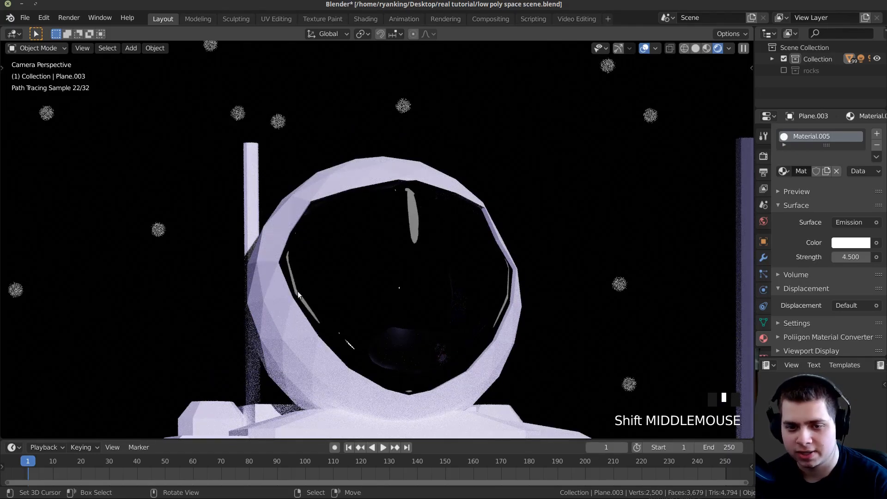
scroll(484, 262, "down", 6)
middle_click_drag(484, 262, 602, 181, "shift")
Tint the emission colour of the plane in front of the astronaut light blue.
left_click(842, 244)
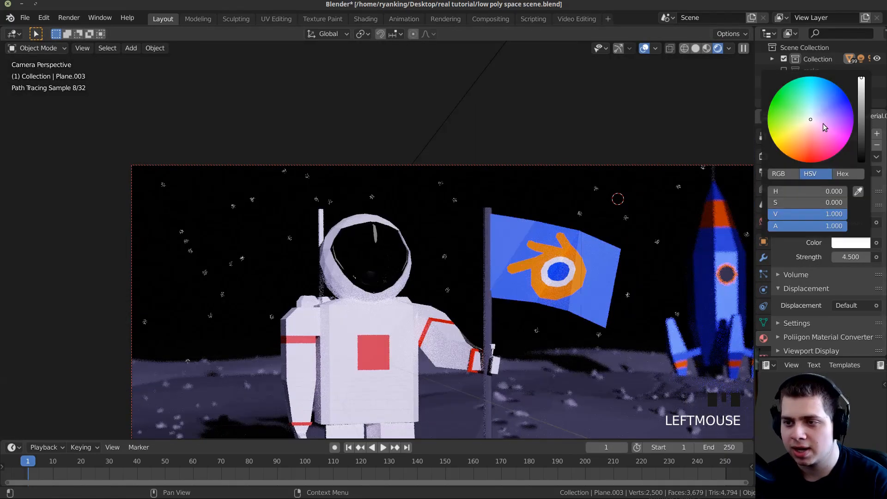
left_click_drag(811, 119, 816, 115)
scroll(519, 301, "down", 4)
middle_click_drag(513, 313, 501, 266, "shift")
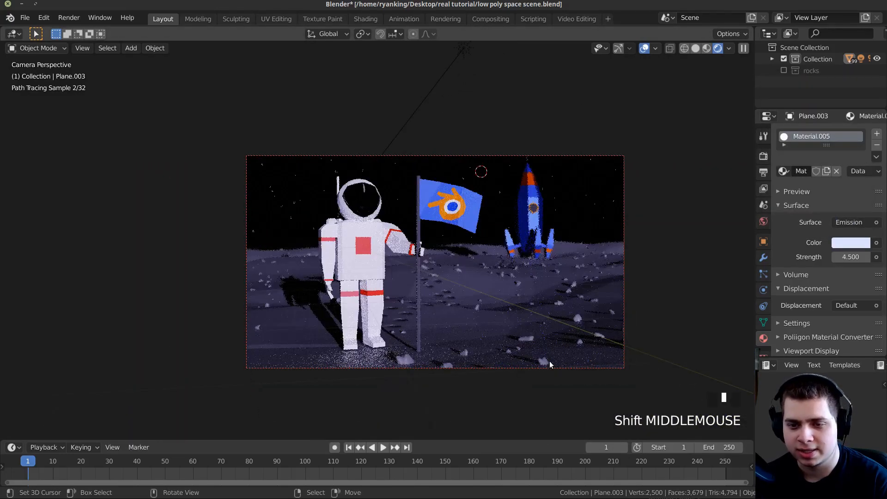
left_click(851, 243)
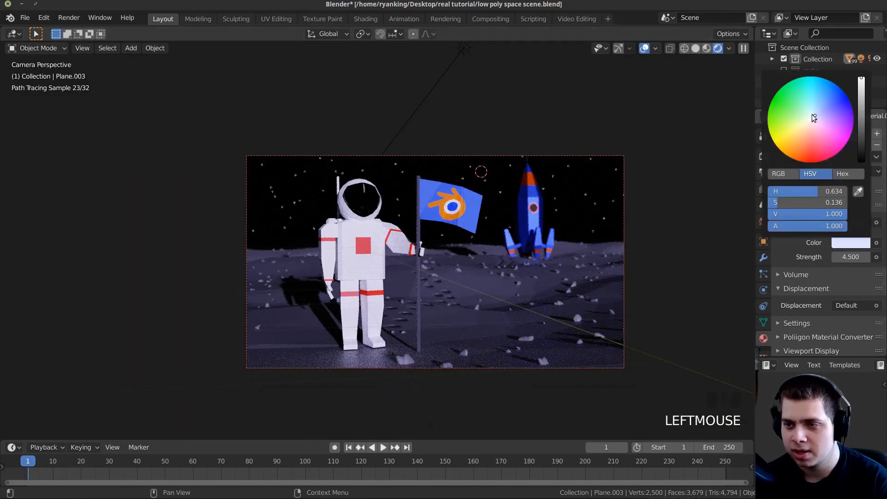
left_click(819, 110)
Resize the emissive plane and set its emission strength to 12.7, saving the file.
key("s")
left_click(694, 258)
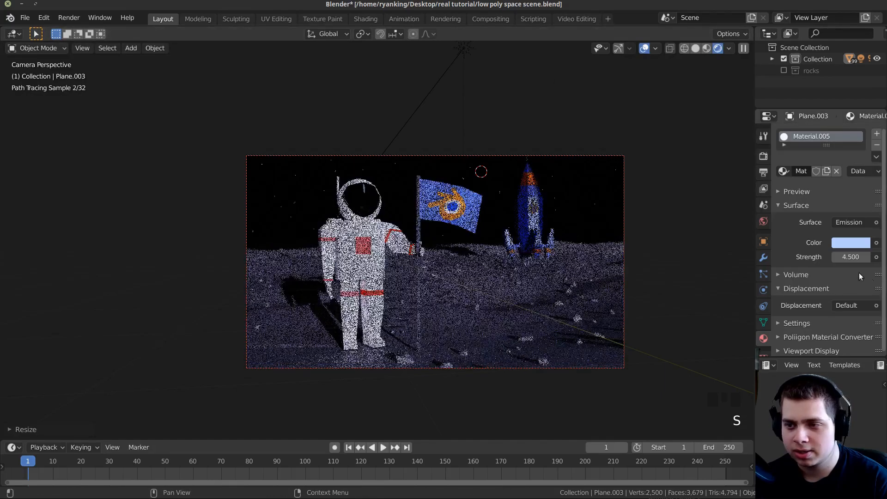
left_click_drag(851, 257, 878, 257)
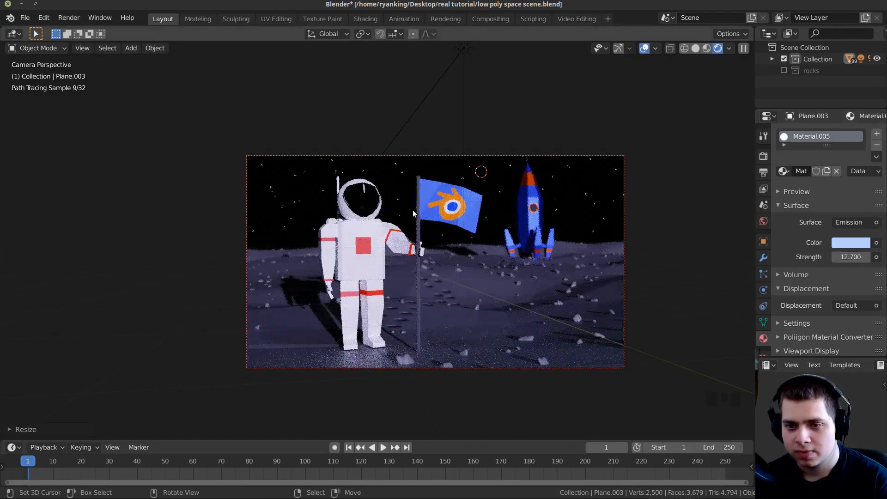
key("ctrl+s")
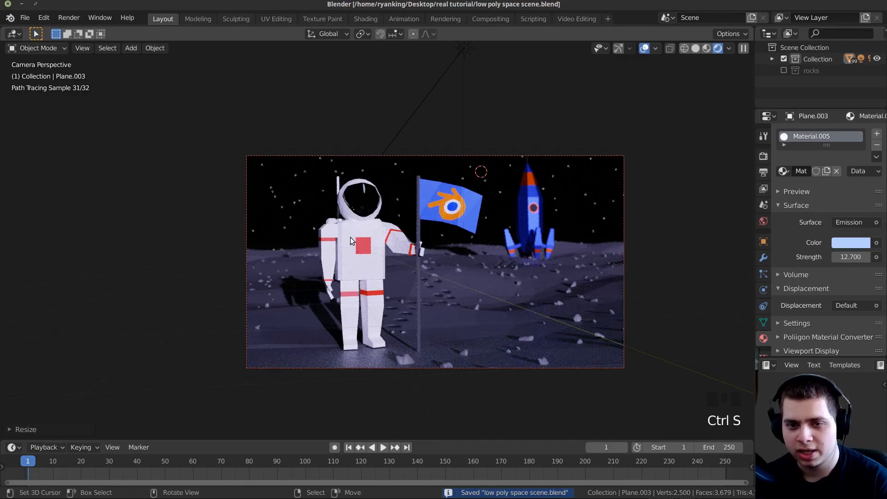
Enlarge the emissive plane further and set its emission strength to 5.
scroll(350, 237, "up", 2)
middle_click_drag(351, 237, 380, 265, "shift")
scroll(380, 265, "up", 2)
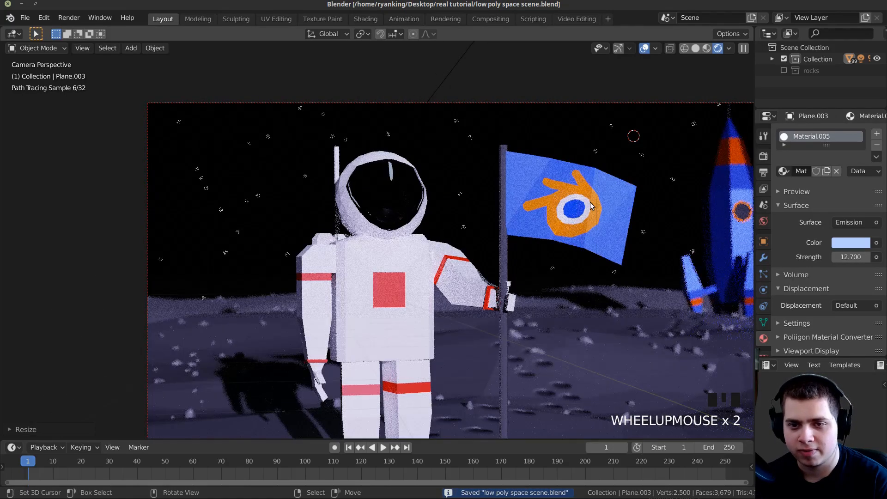
middle_click_drag(590, 201, 548, 222)
scroll(542, 199, "down", 6)
key("s")
key("s")
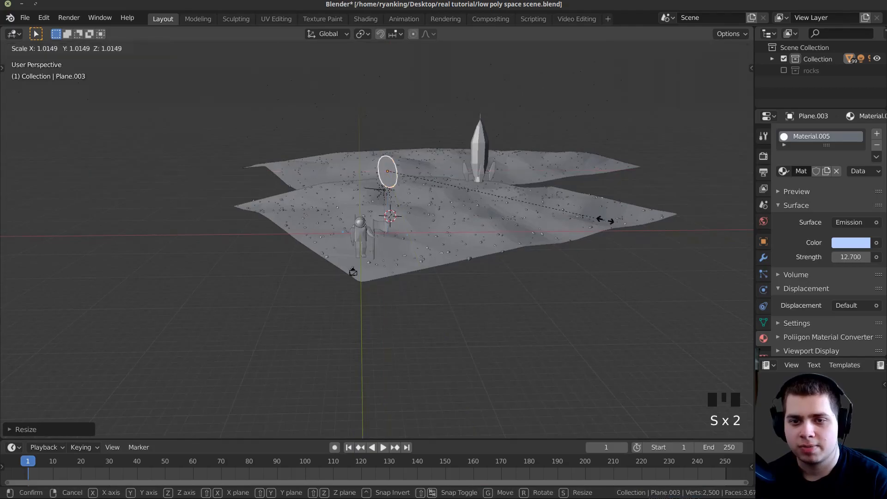
left_click(684, 229)
left_click(851, 257)
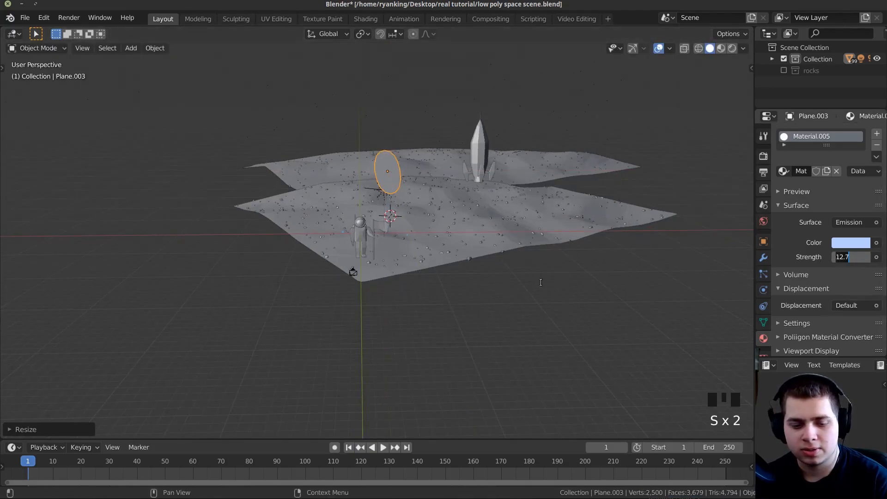
left_click(549, 263)
Check the scene through the camera under rendered shading and save the file.
key("z")
key("KP_0")
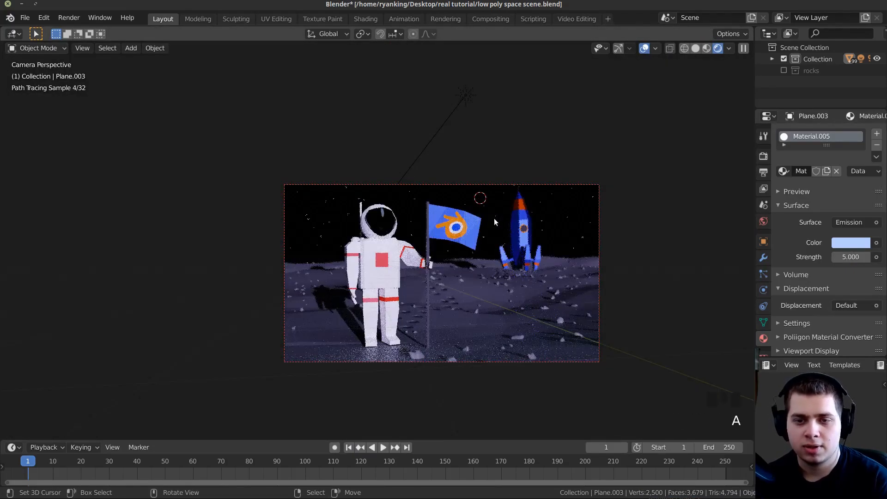
key("ctrl+s")
scroll(317, 328, "up", 2)
scroll(598, 164, "down", 9)
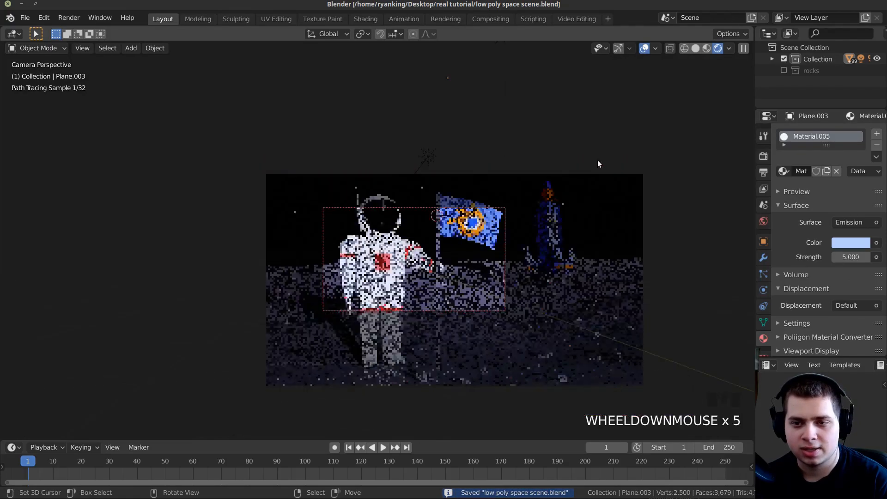
scroll(543, 141, "up", 6)
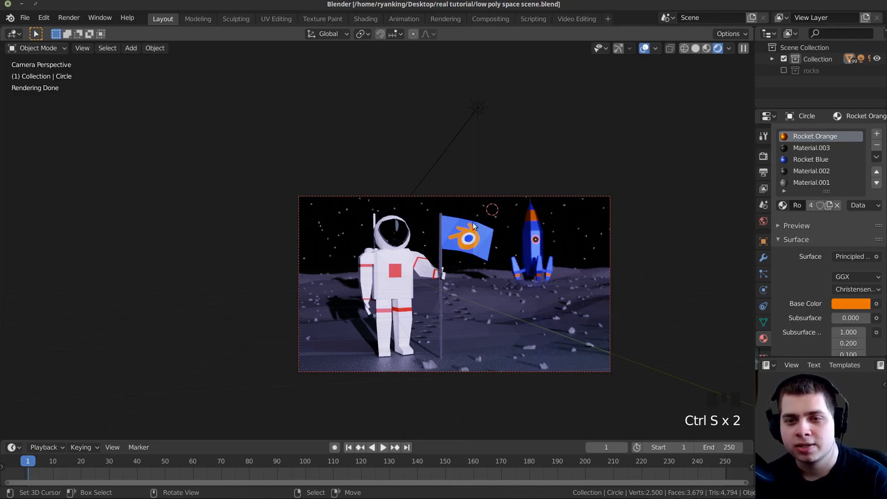
Return to solid shading and set both the render and viewport samples to 150.
key("z")
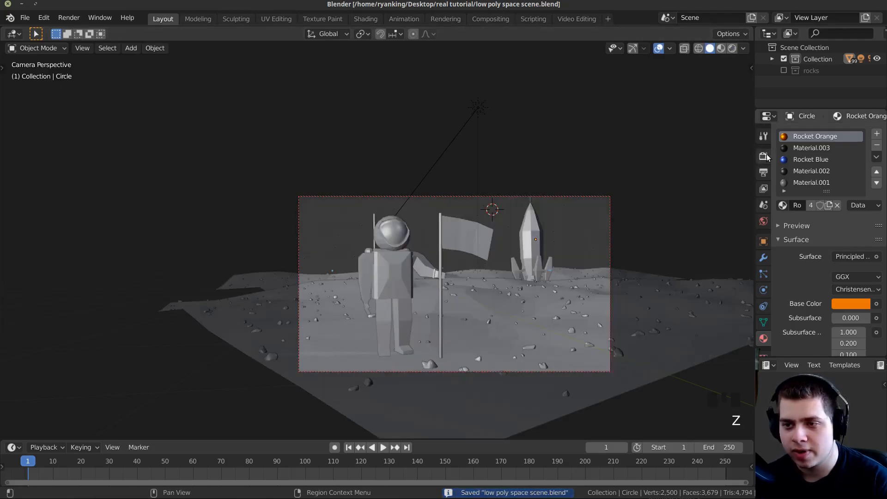
left_click(764, 157)
scroll(806, 214, "up", 6)
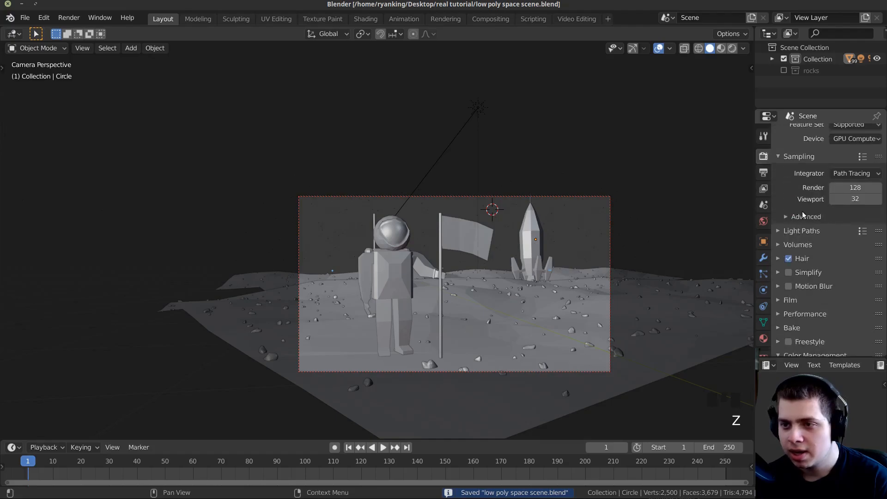
double_click(852, 188)
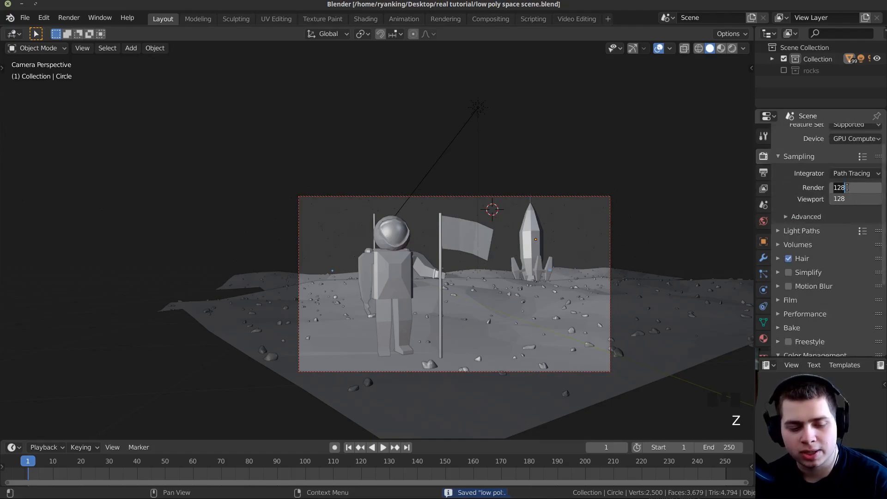
type("150")
left_click(847, 187)
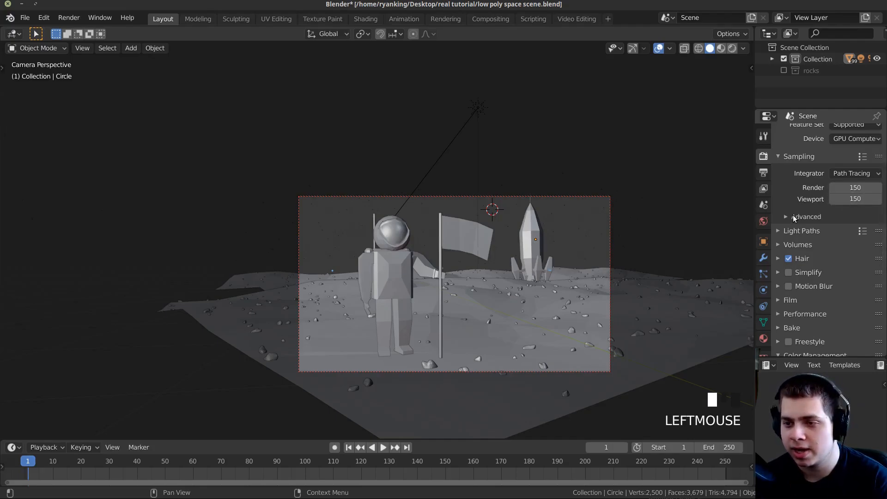
Set the light path max bounces to 1 for total, diffuse and glossy, and 0 for transparency and transmission.
left_click(789, 231)
scroll(649, 327, "up", 2)
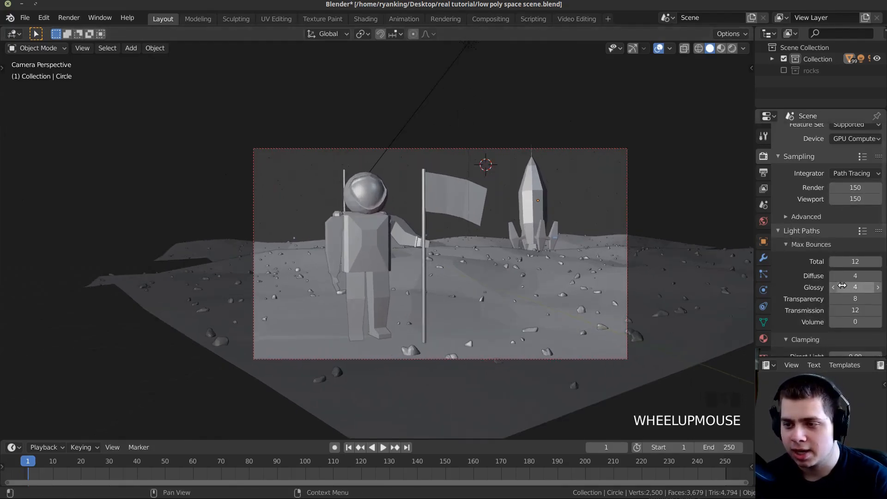
left_click(854, 263)
type("1")
key("Return")
left_click(839, 276)
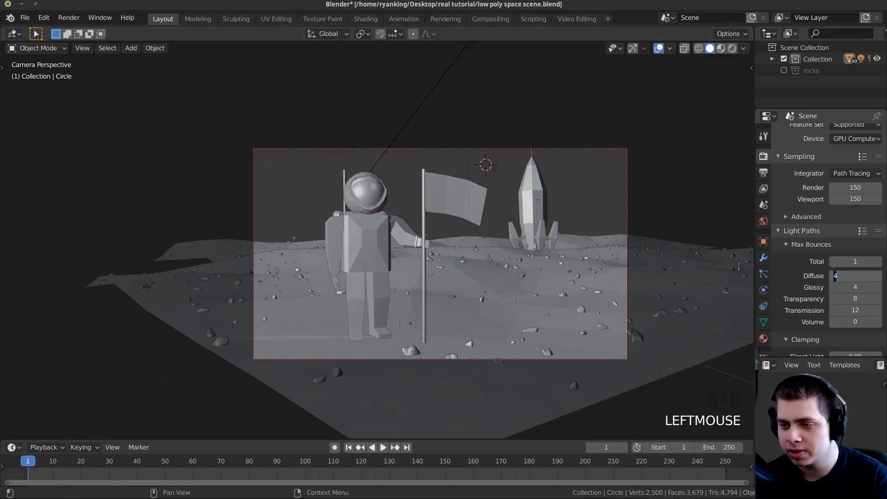
type("1")
key("Return")
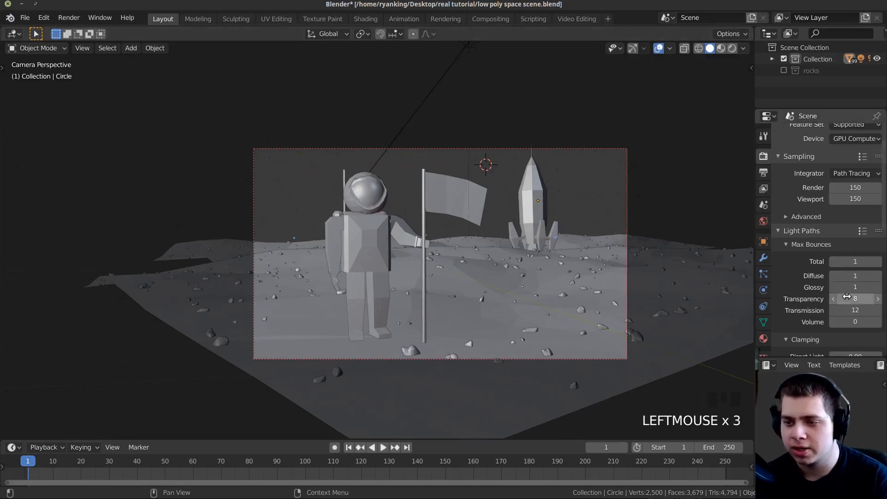
type("0")
left_click(861, 308)
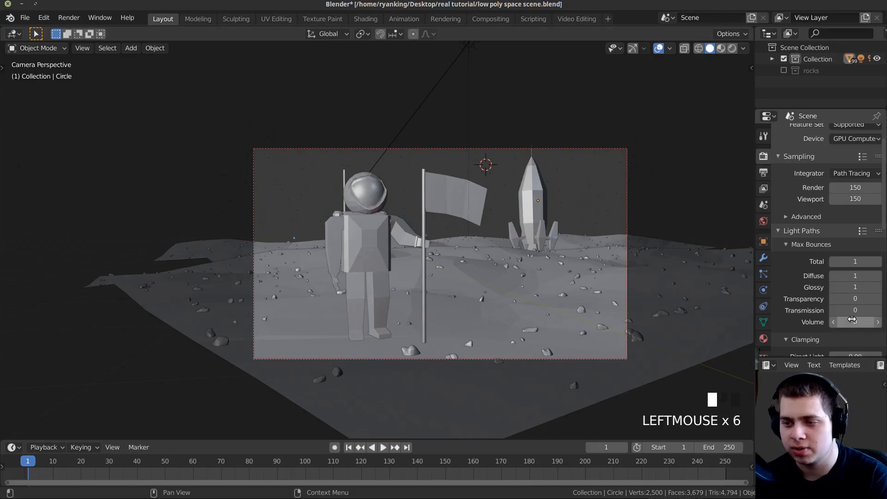
Set indirect light clamping and Filter Glossy to 0, and disable reflective and refractive caustics.
scroll(852, 320, "down", 4)
left_click(850, 294)
type("0")
key("Return")
left_click(858, 331)
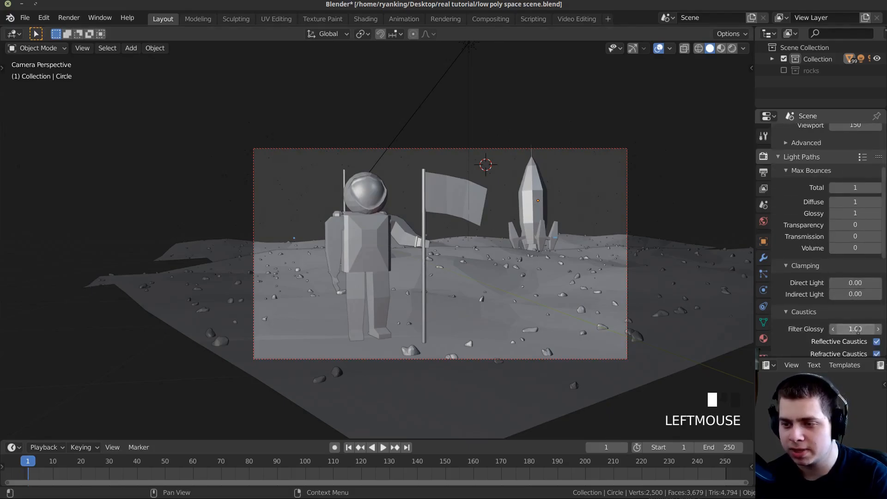
type("0")
key("Return")
scroll(873, 341, "down", 2)
left_click(876, 318)
left_click(877, 304)
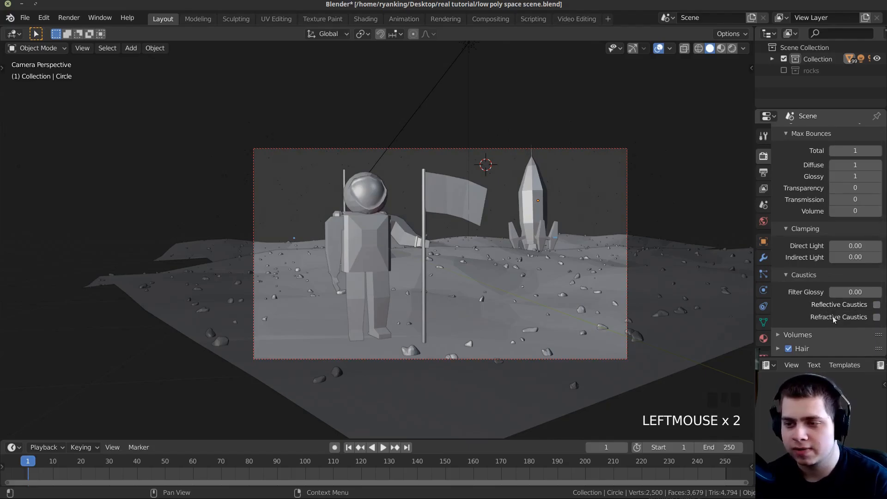
scroll(834, 320, "up", 7)
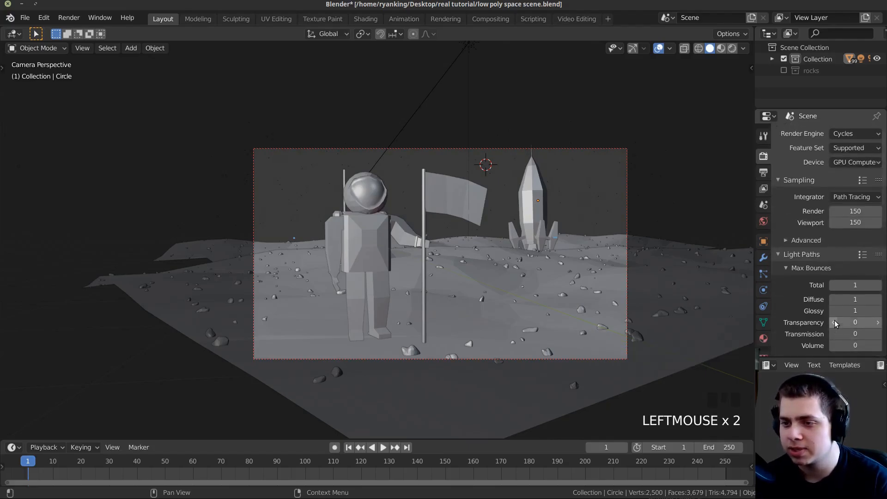
Save the file and render the final image of the scene.
key("ctrl+s")
left_click(24, 18)
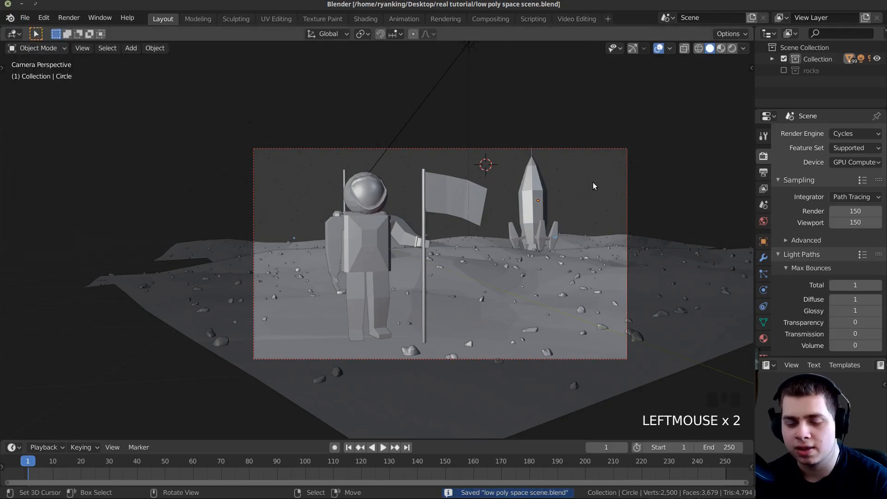
key("F12")
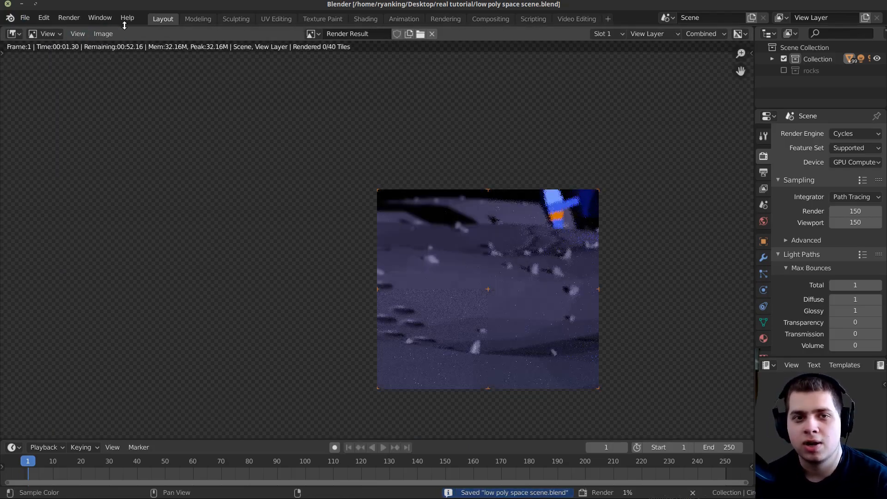
left_click(69, 17)
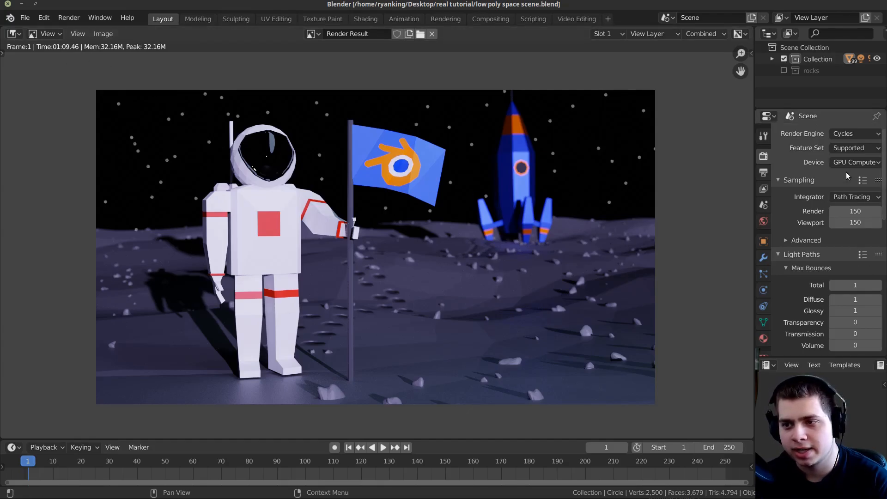
left_click(855, 163)
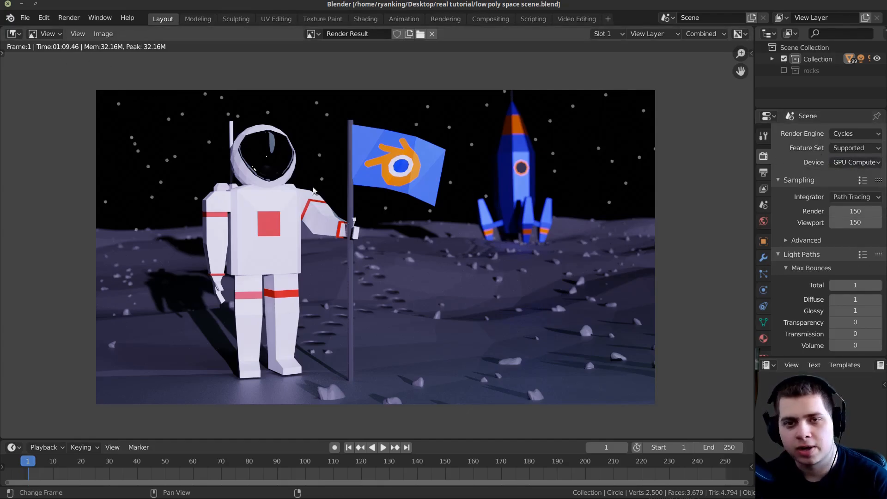
Enable compositing nodes and insert a Denoise node between Render Layers and Composite.
left_click(491, 19)
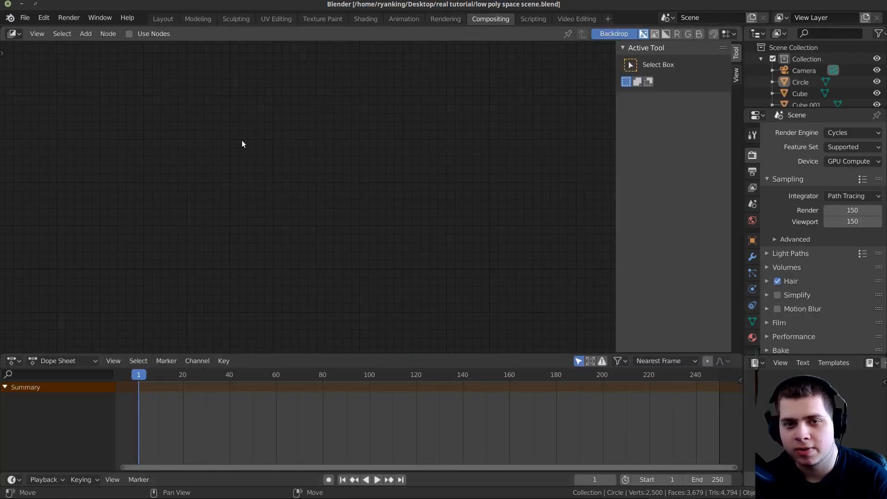
left_click(130, 36)
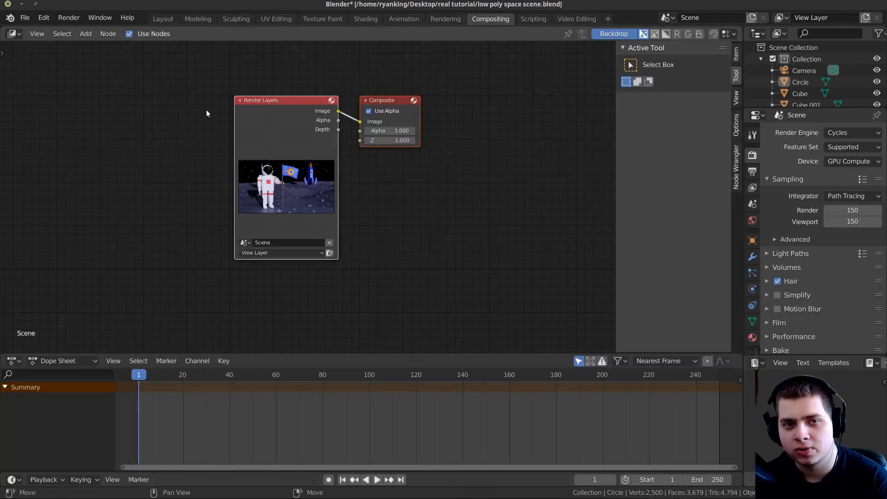
middle_click_drag(300, 102, 303, 126)
key("shift+a")
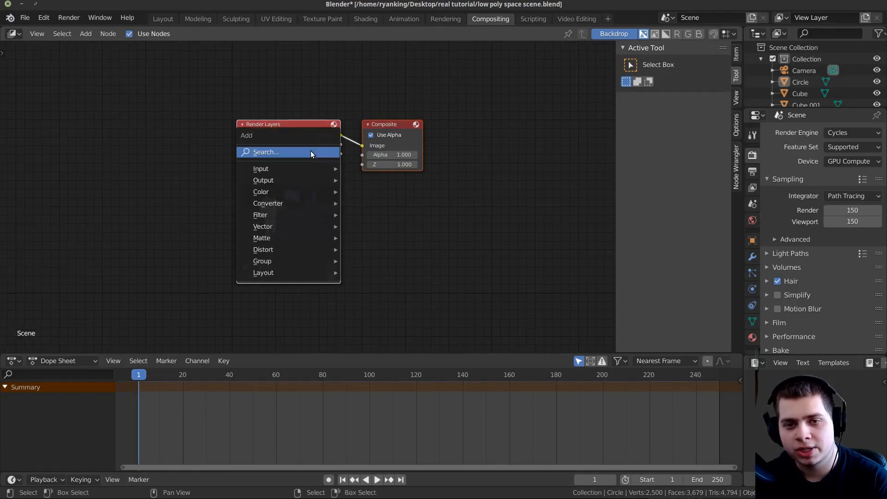
left_click(311, 153)
type("de")
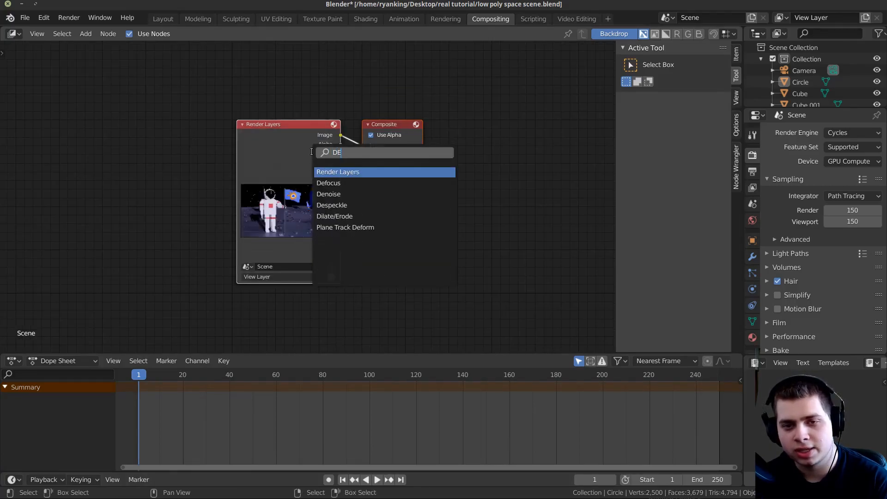
left_click(340, 193)
left_click(351, 110)
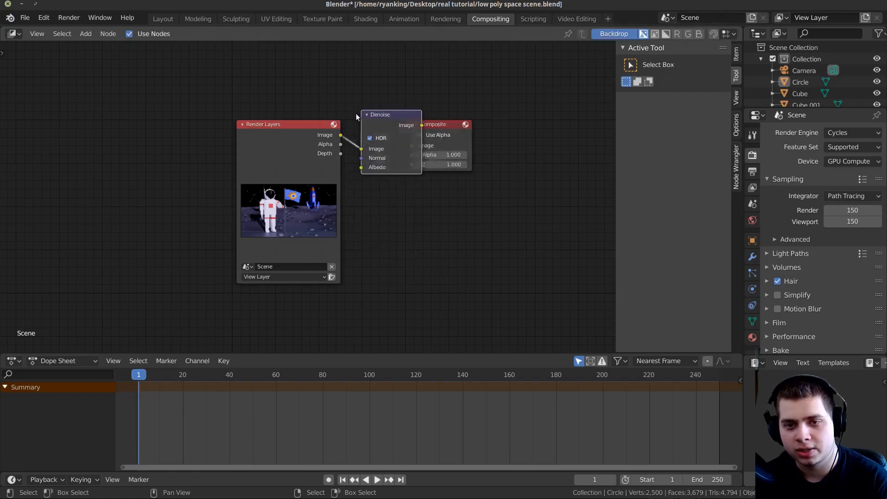
Insert an RGB Curves node between the Denoise and Composite nodes.
key("Home")
key("shift+a")
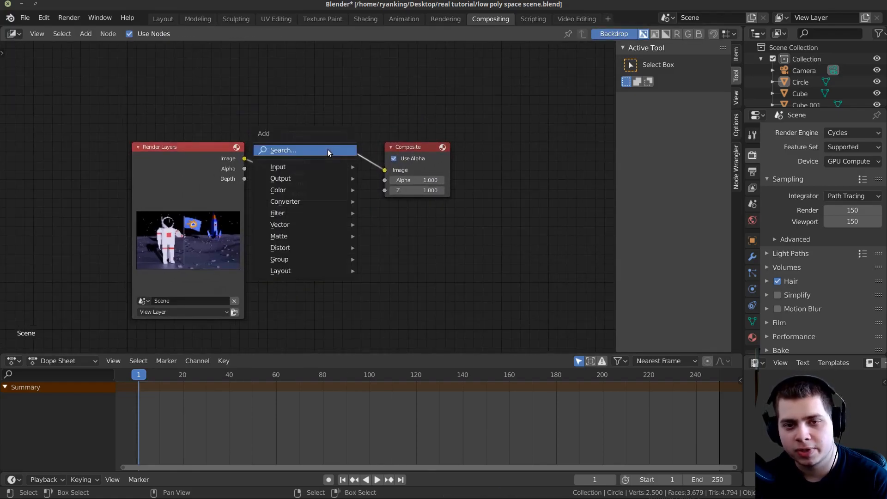
left_click(328, 149)
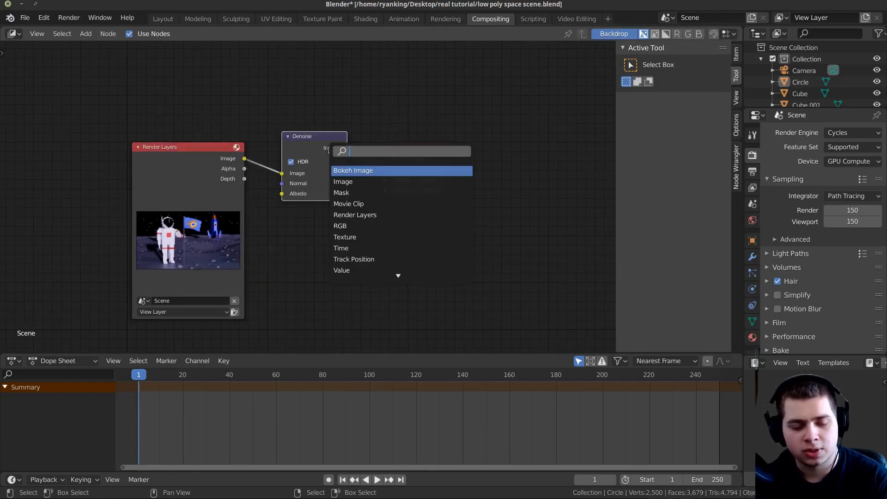
type("RGB")
left_click(351, 182)
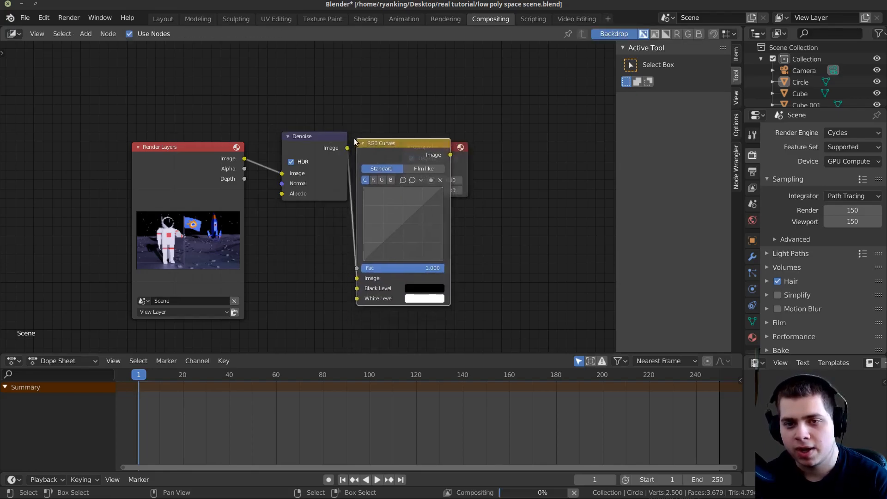
Place the RGB Curves node and insert a Lens Distortion node between it and the Composite node.
left_click(453, 163)
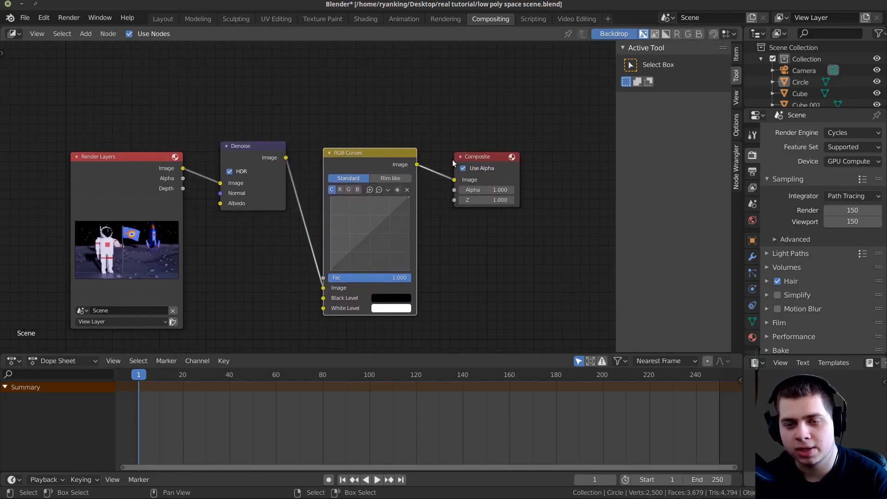
key("shift+a")
left_click(357, 113)
type("lens")
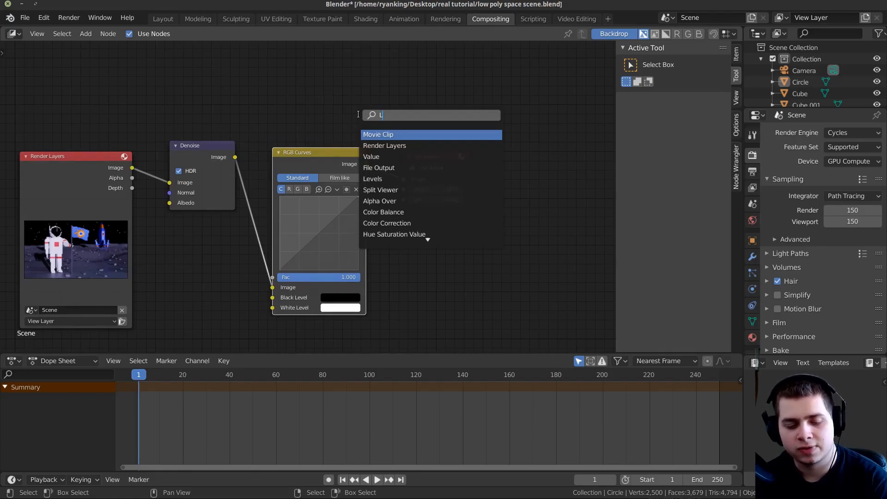
left_click(391, 135)
left_click(370, 131)
middle_click_drag(439, 170, 409, 178)
scroll(409, 178, "up", 2)
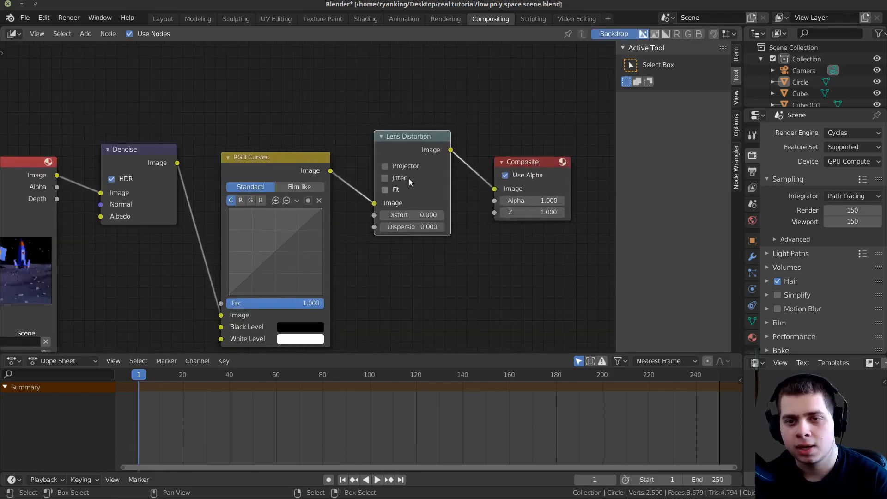
Attach a Viewer node to the Lens Distortion output and hide the node editor's sidebar.
left_click(409, 146, "ctrl+shift")
middle_click_drag(557, 139, 520, 162)
scroll(520, 162, "down", 3)
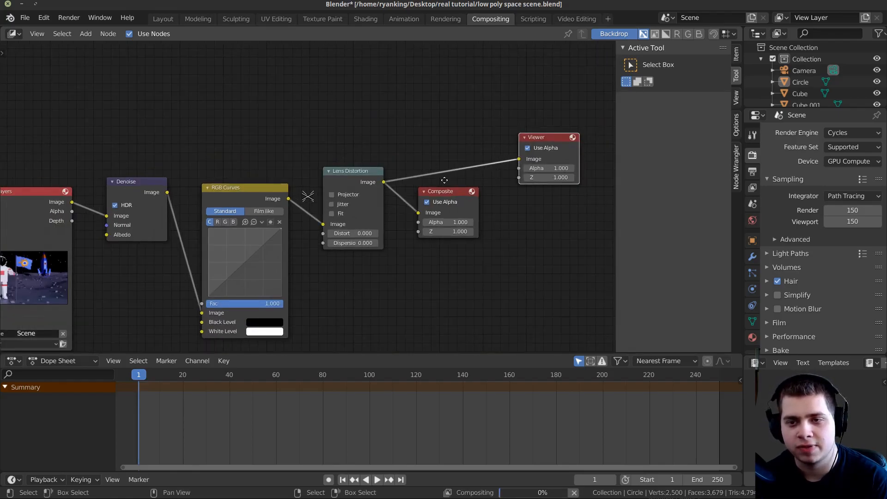
middle_click_drag(444, 180, 433, 212)
key("n")
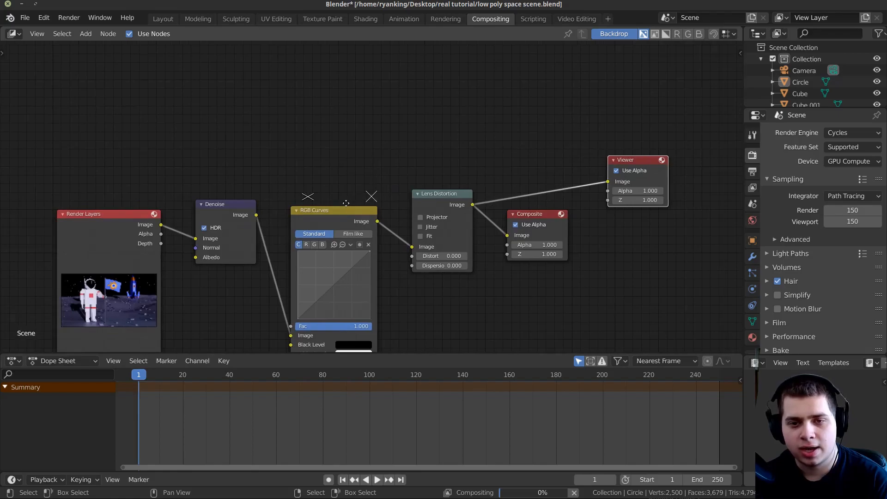
middle_click_drag(346, 204, 343, 183)
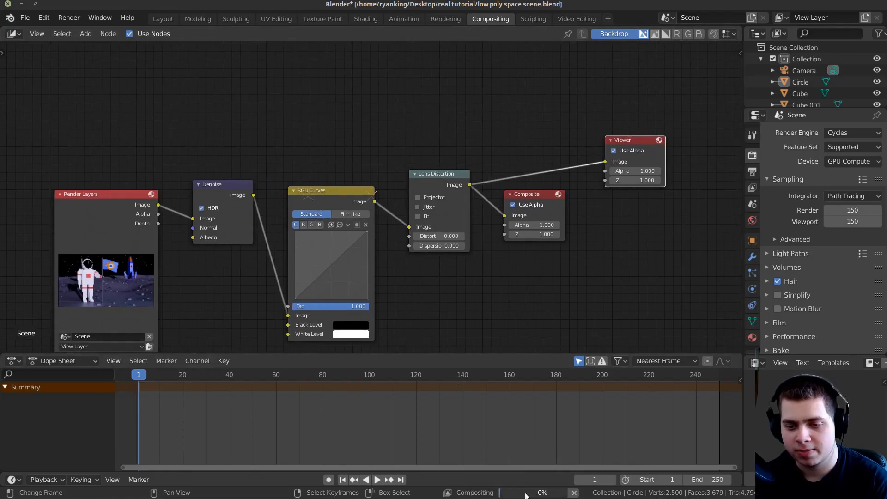
scroll(375, 140, "down", 1)
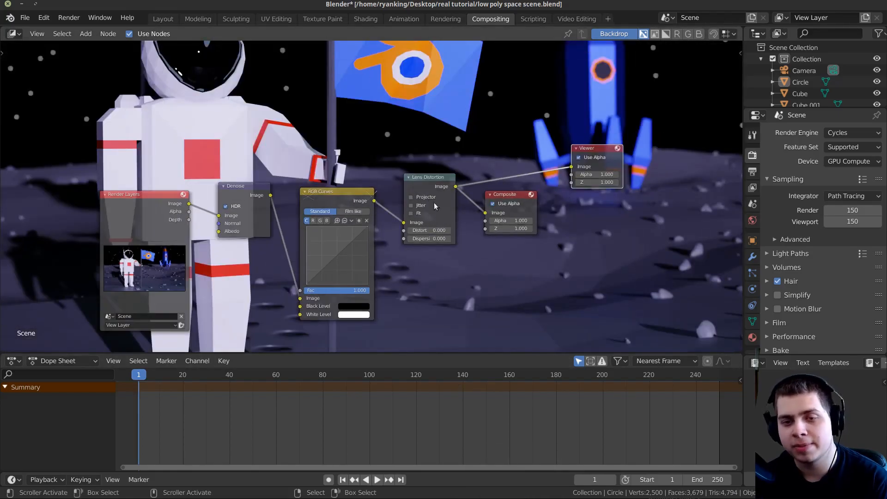
Switch the backdrop preview off and back on.
left_click(611, 35)
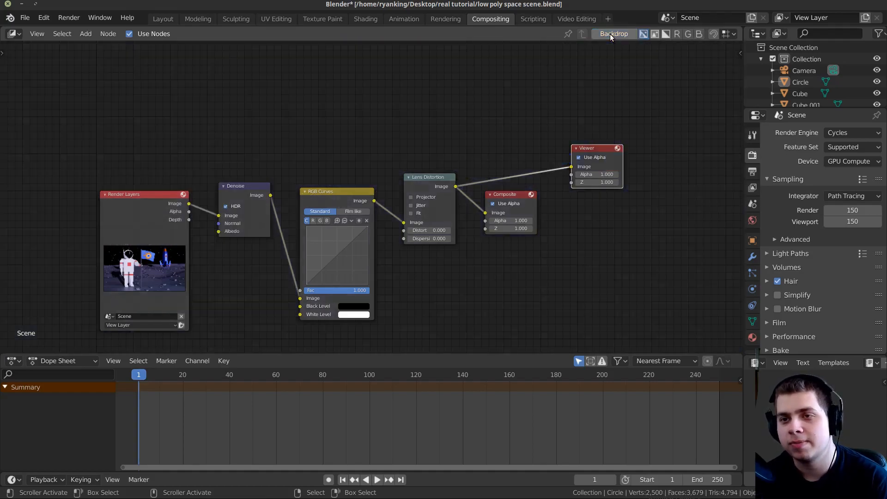
left_click(610, 34)
left_click(614, 34)
left_click(615, 35)
Move the Composite and Lens Distortion nodes further apart from the RGB Curves node.
middle_click_drag(361, 200, 368, 198)
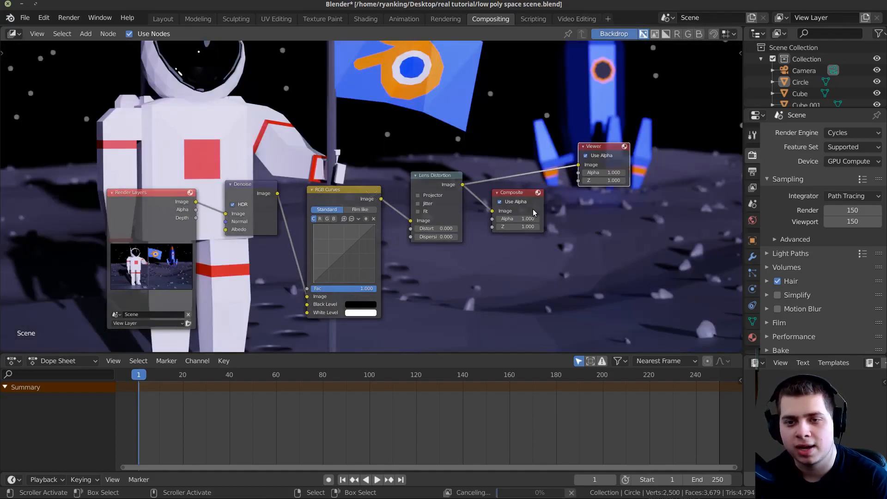
left_click_drag(531, 203, 560, 207)
left_click_drag(442, 184, 457, 186)
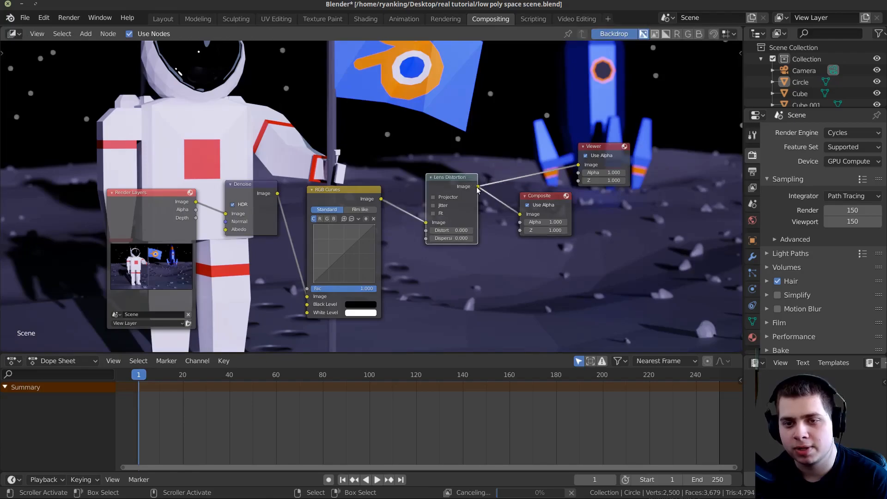
middle_click_drag(412, 231, 409, 255)
scroll(393, 284, "down", 2)
scroll(415, 277, "up", 1)
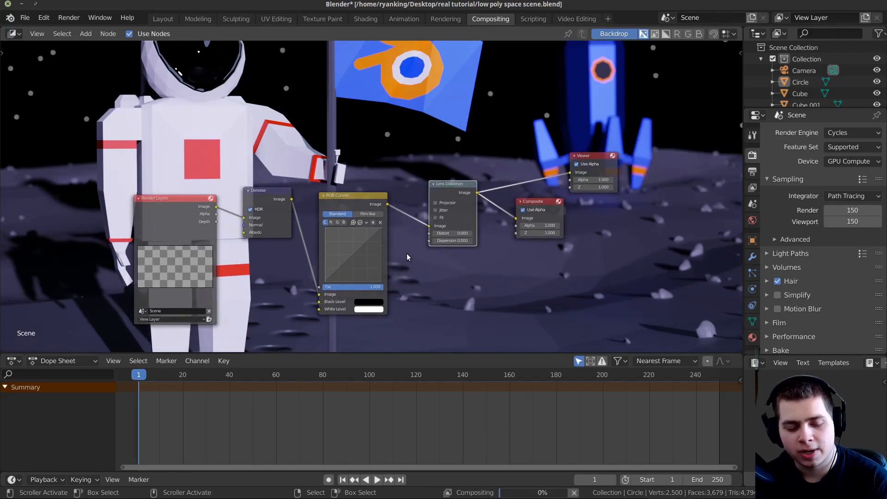
Shrink the backdrop until the whole render fits and enlarge the compositor area above the Dope Sheet.
key("v")
key("v")
key("v")
middle_click_drag(368, 218, 463, 201)
left_click_drag(480, 355, 479, 416)
scroll(399, 325, "up", 2)
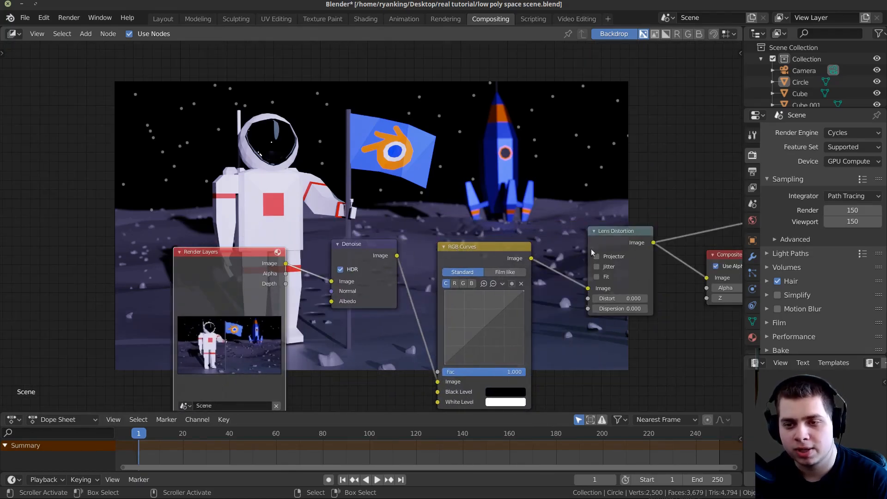
Mute the Denoise and Lens Distortion nodes.
left_click_drag(358, 251, 354, 255)
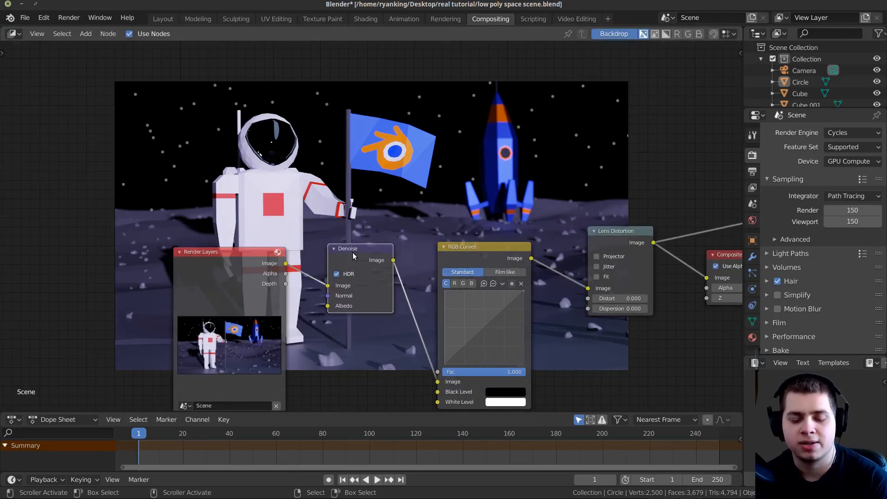
scroll(354, 255, "up", 2)
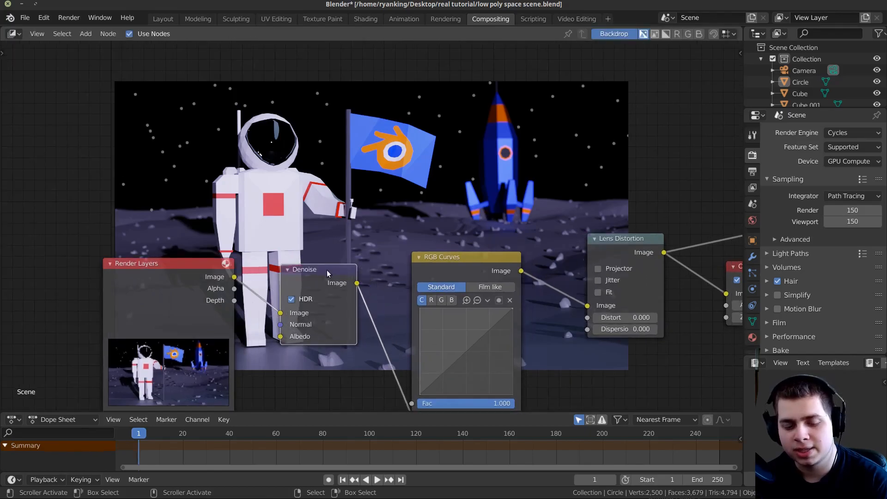
left_click_drag(327, 273, 327, 269)
key("m")
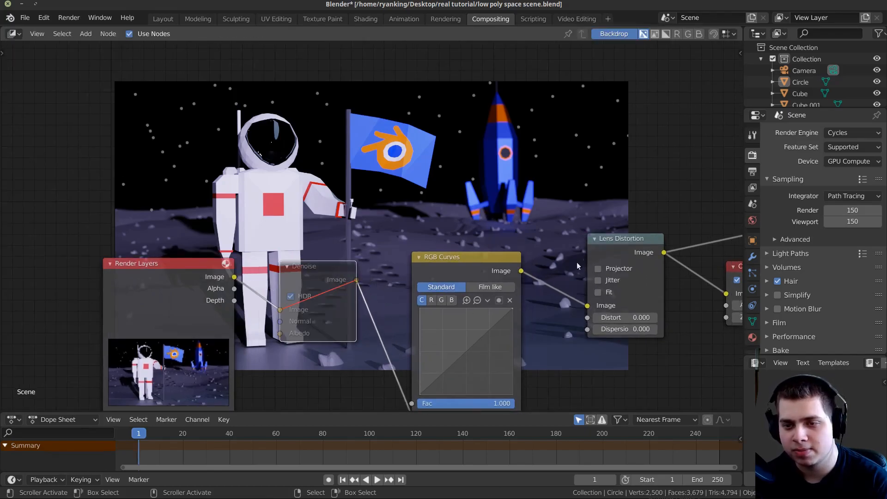
left_click(632, 243)
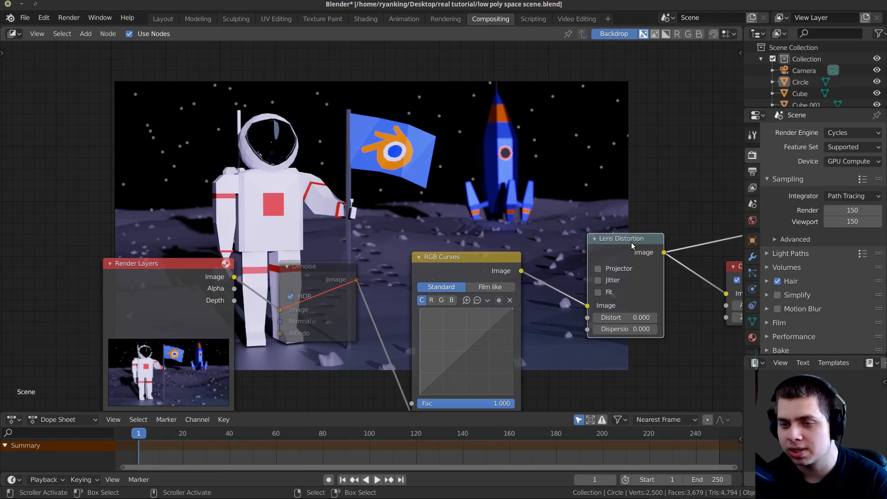
key("m")
middle_click_drag(518, 258, 509, 252)
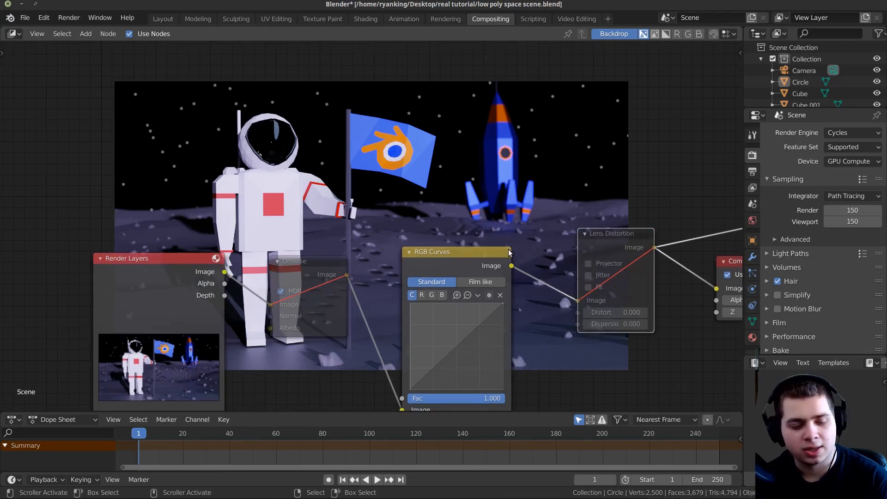
Preview the RGB Curves output and shape its combined curve into an S with points at about (0.61, 0.78) and (0.31, 0.26).
left_click(472, 262, "ctrl+shift")
middle_click_drag(478, 316, 449, 279)
scroll(449, 279, "up", 1)
scroll(449, 279, "up", 1)
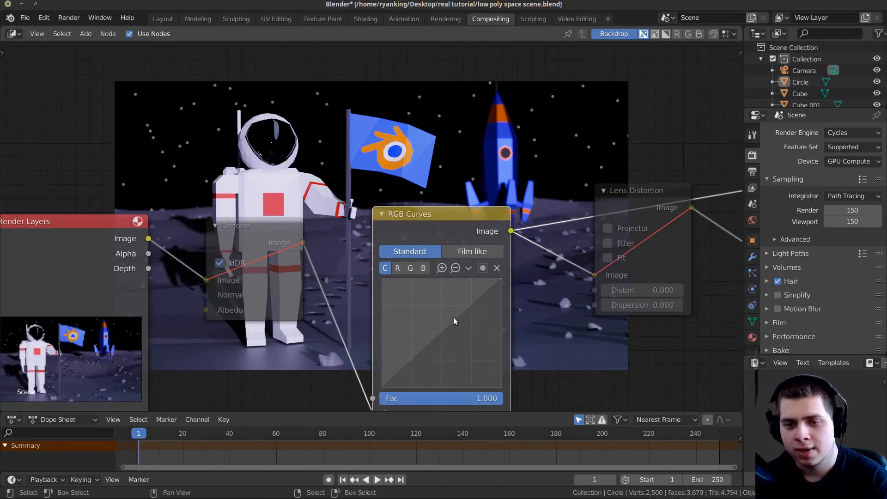
middle_click_drag(443, 314, 486, 307)
left_click_drag(501, 310, 501, 296)
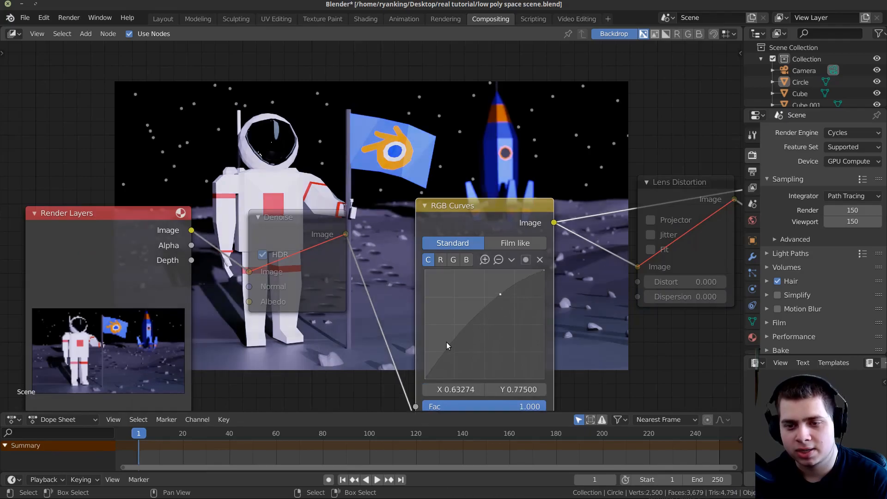
left_click_drag(461, 338, 462, 355)
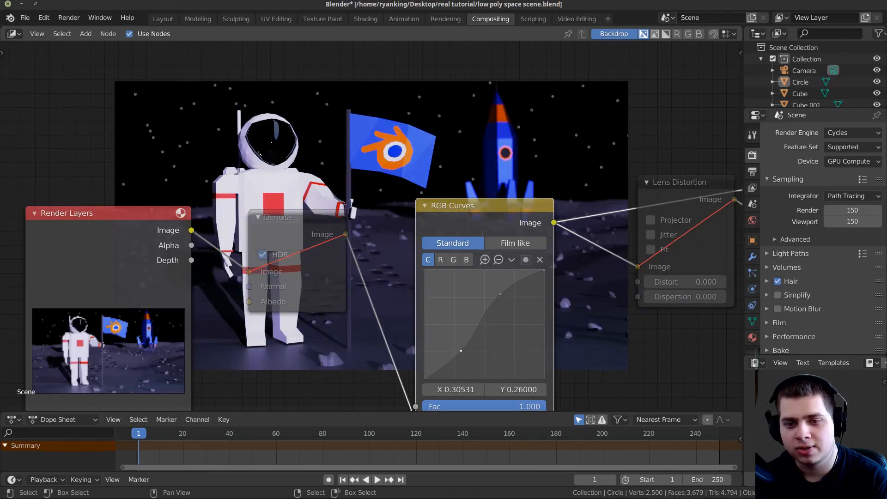
left_click_drag(501, 294, 498, 296)
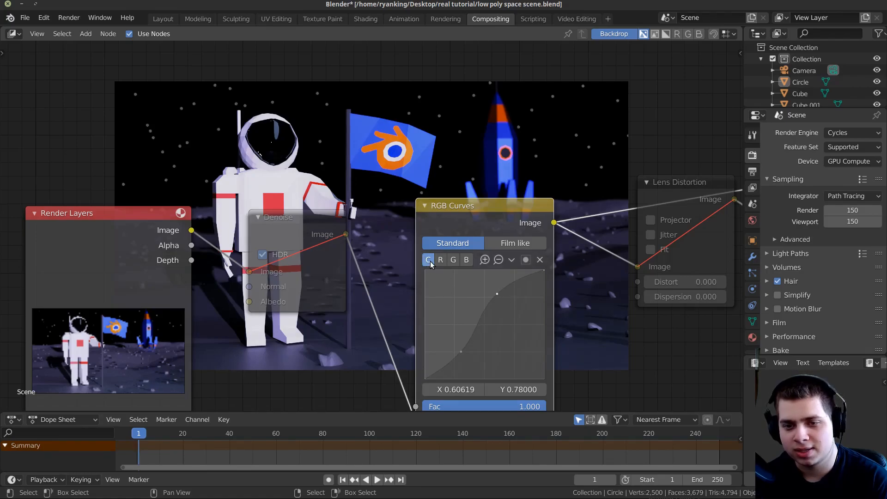
Soften the combined S-curve by moving its points to about (0.61, 0.72) and (0.34, 0.295).
left_click_drag(498, 295, 495, 294)
left_click_drag(462, 352, 465, 352)
middle_click_drag(302, 278, 304, 358)
middle_click_drag(529, 359, 536, 315)
left_click_drag(503, 337, 504, 343)
left_click_drag(474, 389, 471, 384)
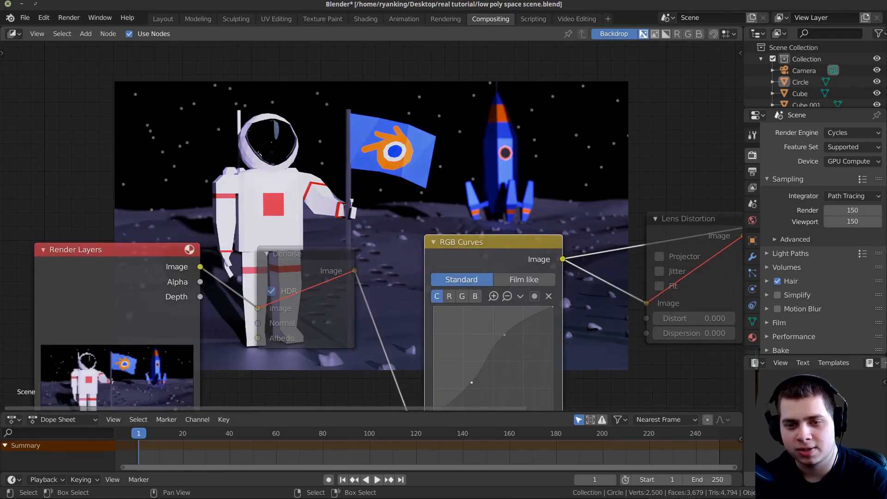
scroll(471, 384, "down", 2)
Raise the middle of the blue channel curve to about X 0.46, Y 0.54, and move the Denoise node slightly down.
left_click(433, 281)
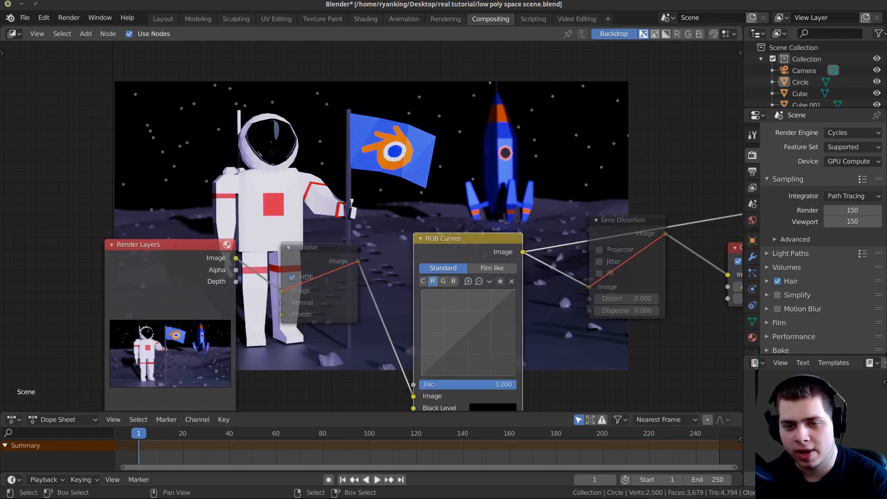
left_click(446, 283)
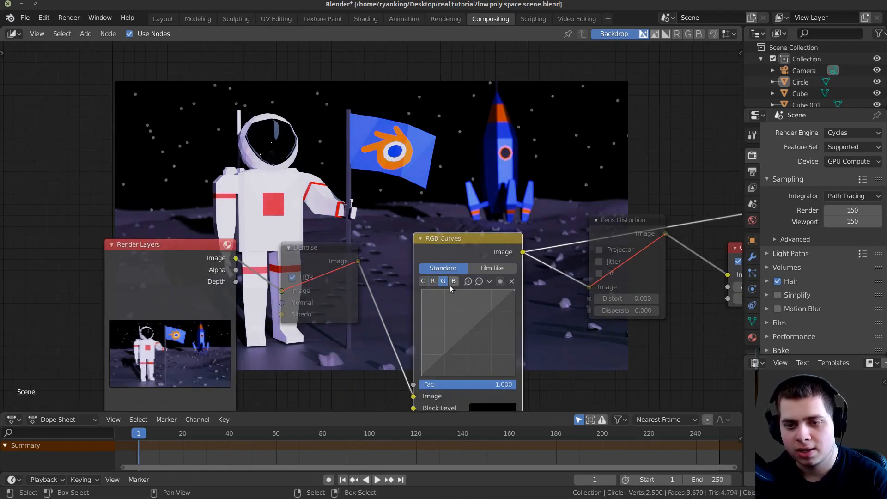
left_click(453, 281)
left_click_drag(468, 333, 464, 332)
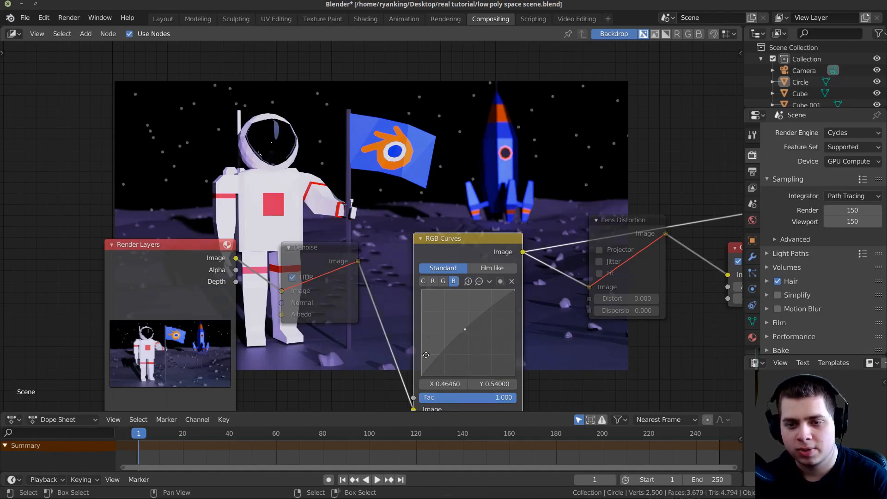
middle_click_drag(427, 355, 413, 412)
left_click_drag(332, 313, 327, 336)
middle_click_drag(393, 344, 392, 318)
scroll(358, 264, "up", 2)
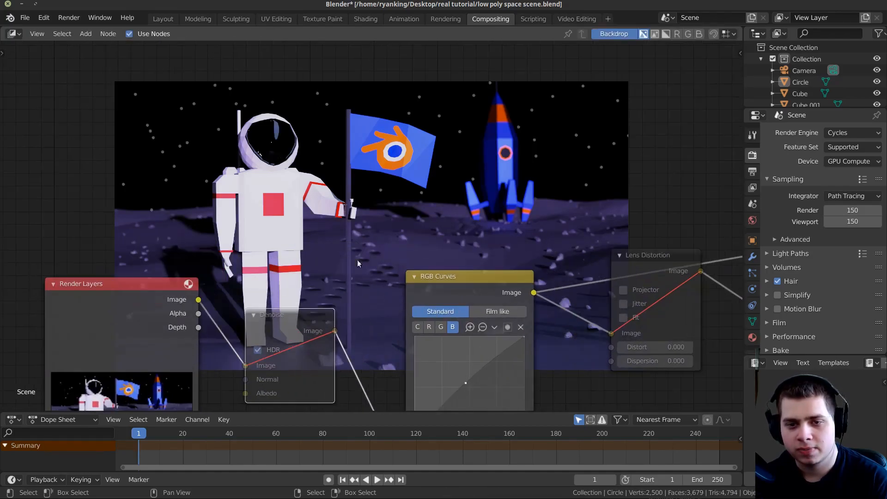
Fine-tune both points of the combined curve, placing the lower one at about X 0.36, Y 0.285, and save the file.
left_click(418, 328)
middle_click_drag(536, 365, 556, 304)
scroll(556, 304, "up", 1)
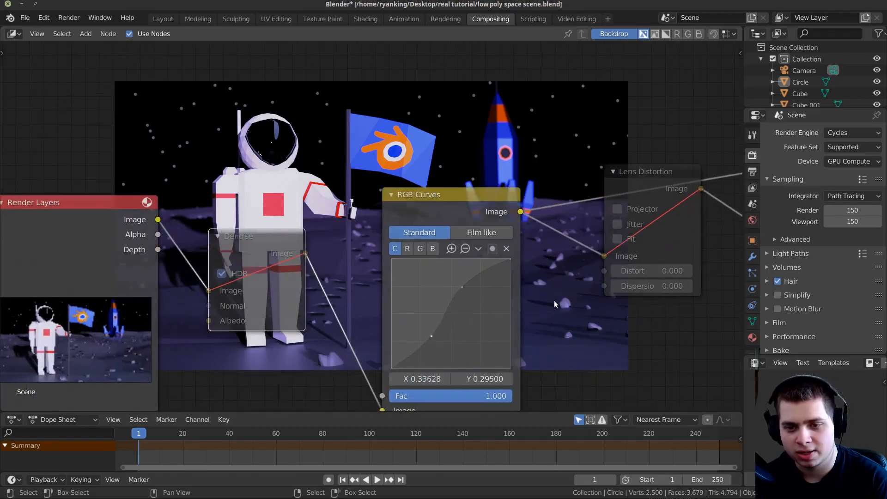
scroll(555, 304, "up", 1)
left_click(472, 294)
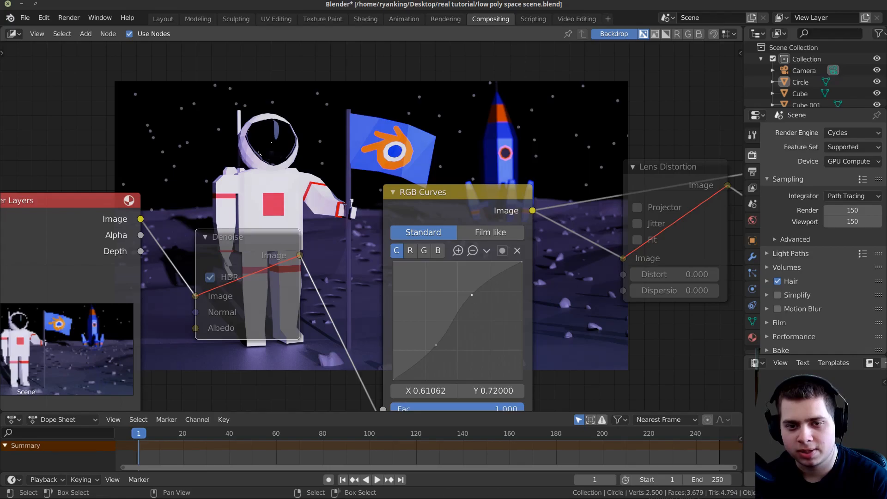
left_click_drag(471, 294, 474, 296)
left_click(436, 345)
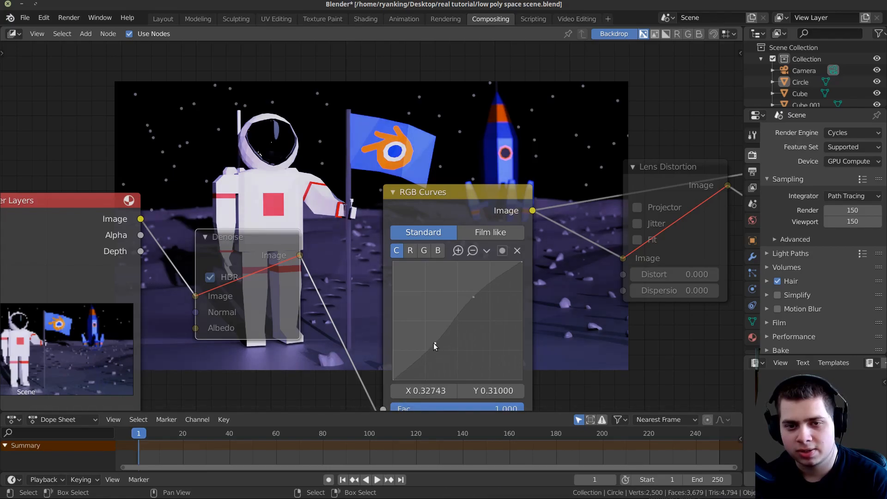
left_click_drag(435, 346, 439, 349)
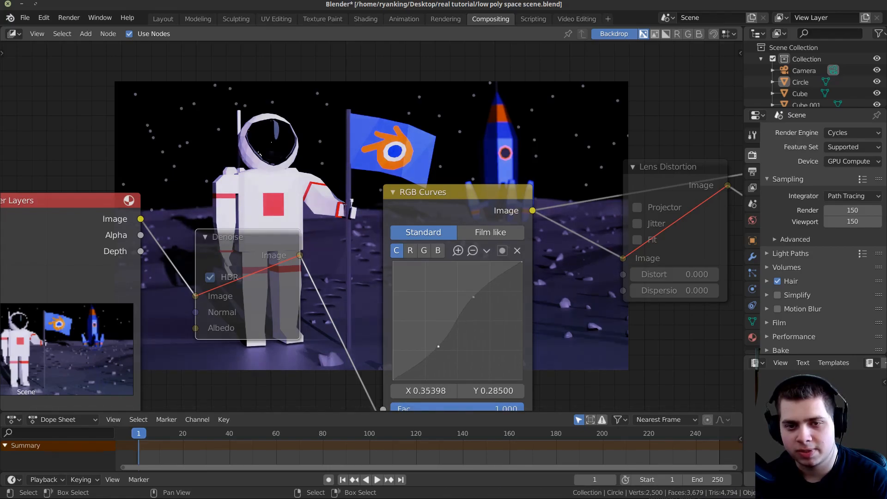
middle_click_drag(306, 287, 321, 394)
key("ctrl+s")
Unmute the Lens Distortion node and set its dispersion to 0.03.
middle_click_drag(419, 231, 463, 319)
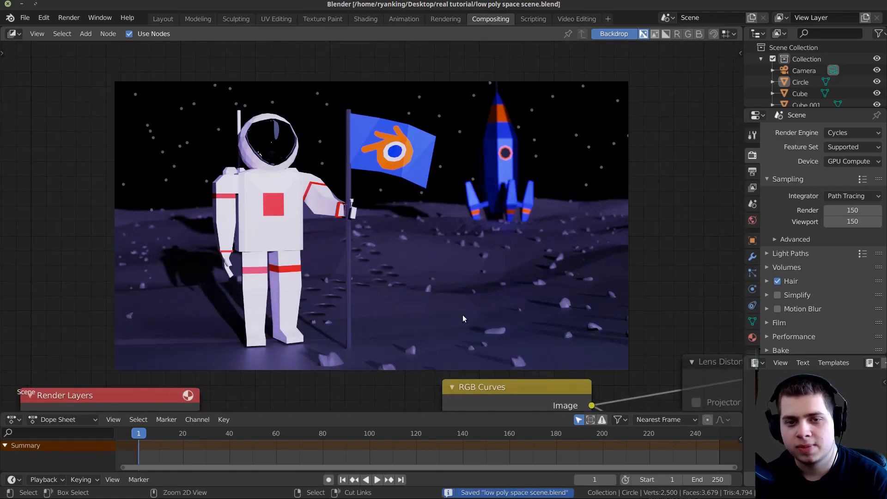
scroll(490, 333, "down", 1)
middle_click_drag(379, 325, 258, 318)
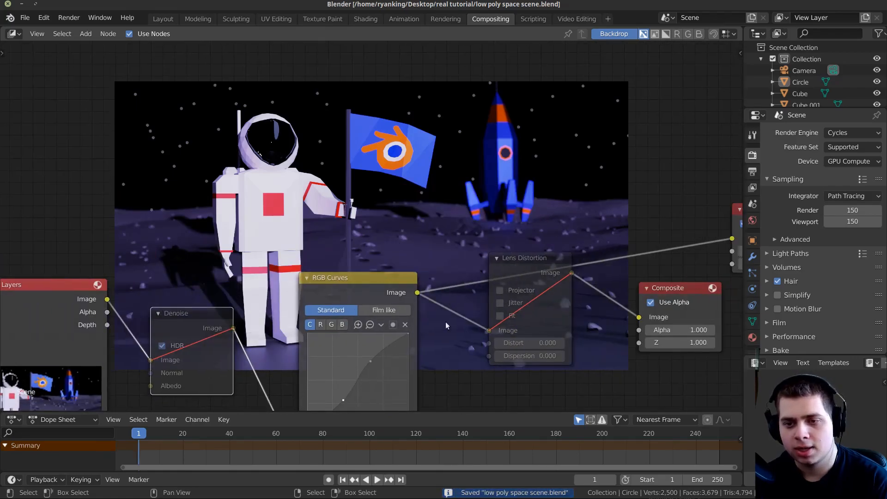
left_click(529, 261)
key("m")
middle_click_drag(540, 317, 500, 303)
scroll(499, 303, "down", 1)
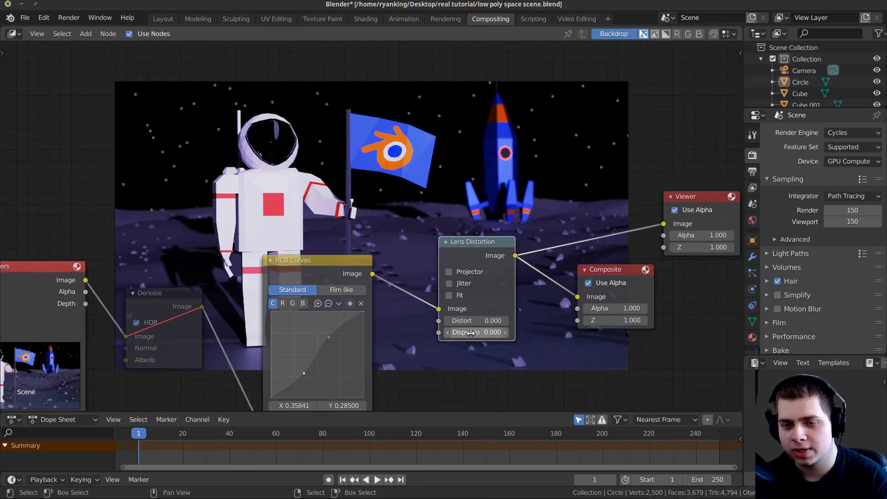
left_click(481, 332)
type("0.0")
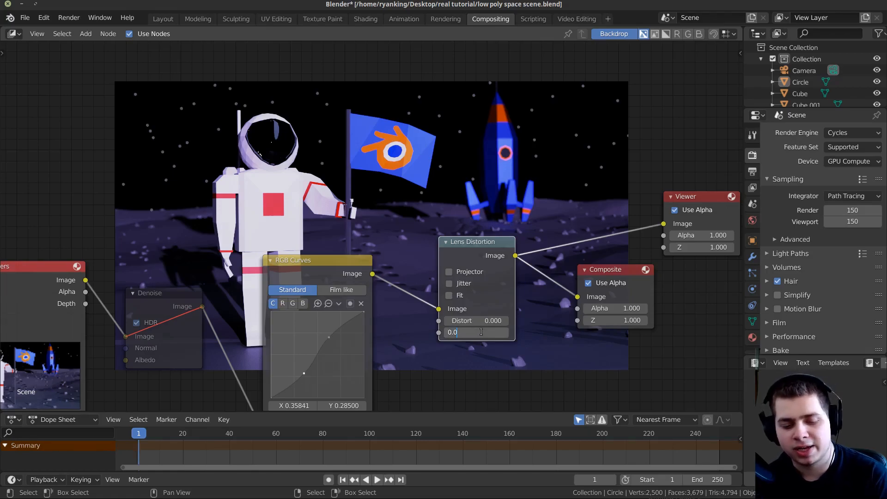
type("3")
key("Return")
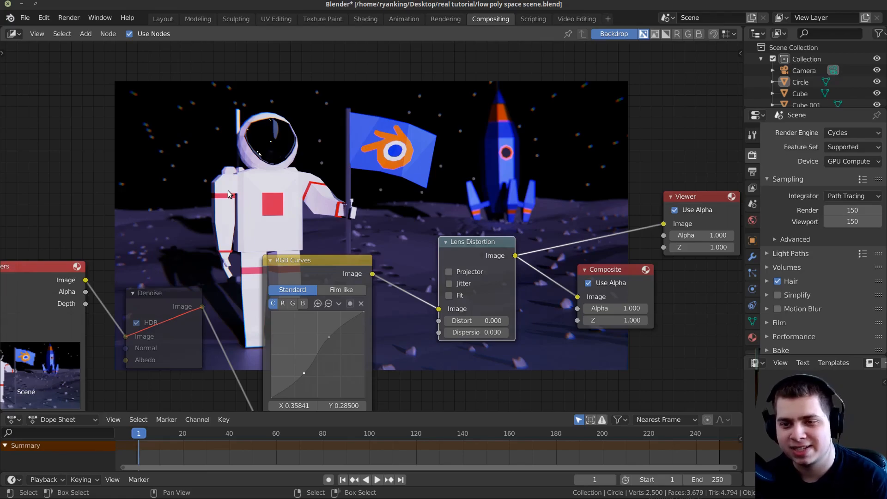
Save the scene file and nudge the RGB Curves and Denoise nodes slightly within the compositing graph.
middle_click_drag(270, 191, 302, 180)
key("ctrl+s")
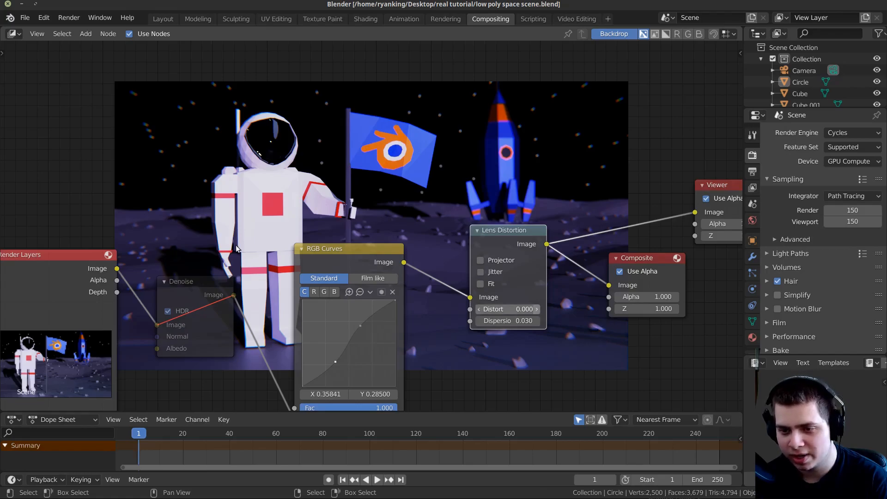
middle_click_drag(273, 243, 271, 219)
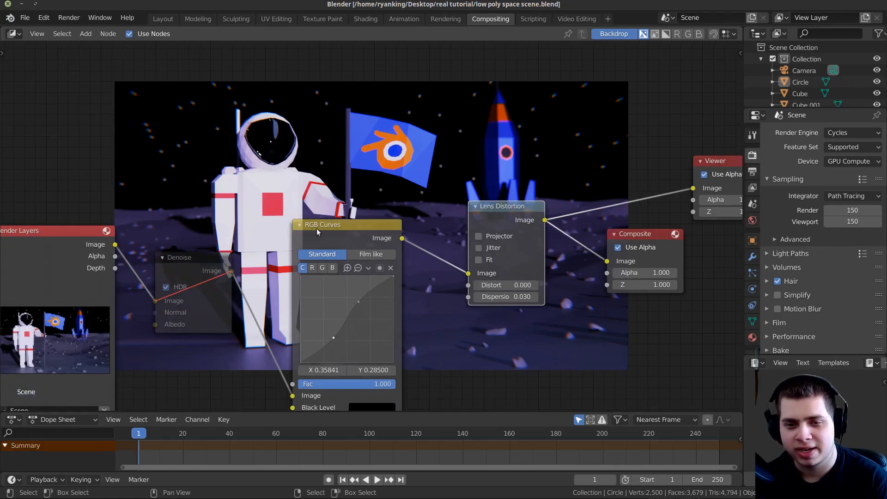
left_click_drag(327, 242, 334, 234)
left_click_drag(204, 262, 208, 261)
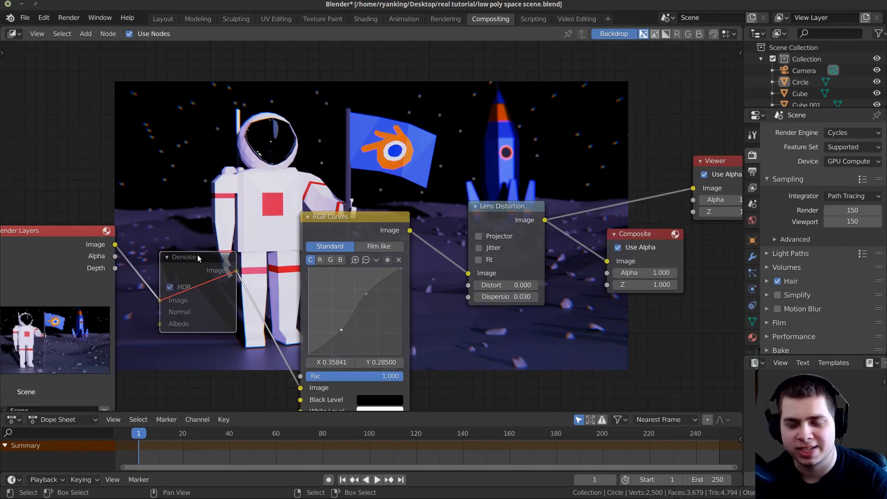
Unmute the Denoise node and bring the whole composited backdrop image into clear view above the nodes.
scroll(205, 261, "up", 1)
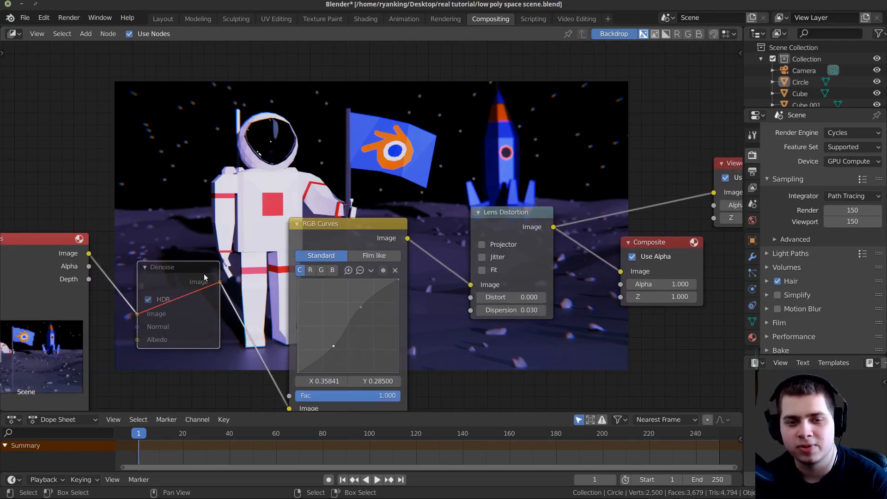
left_click(207, 275)
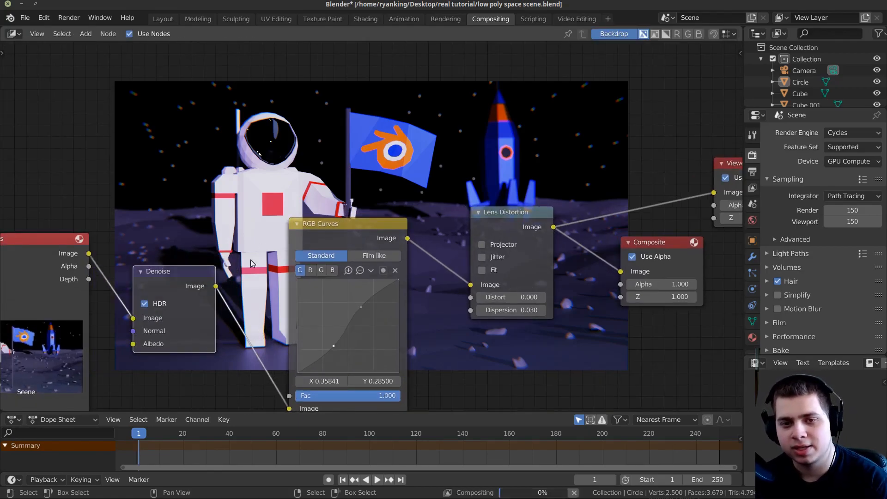
scroll(254, 264, "down", 1)
middle_click_drag(235, 215, 250, 307)
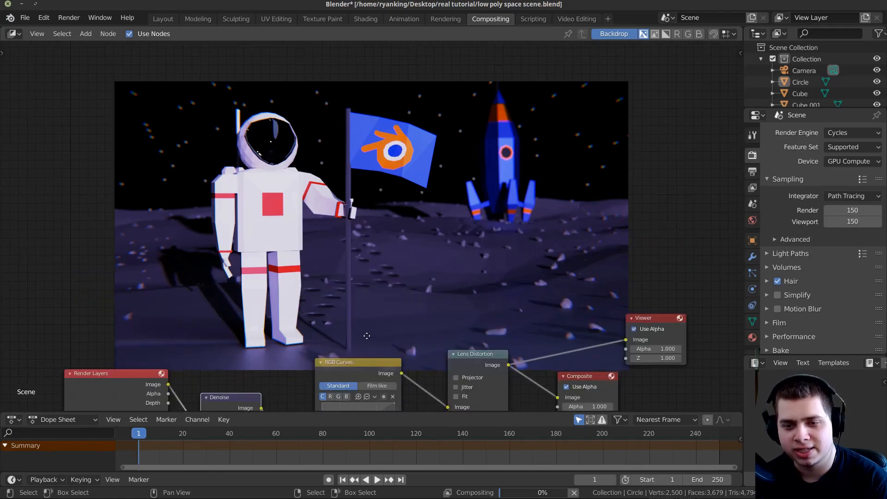
scroll(356, 290, "down", 1)
middle_click_drag(322, 286, 306, 283)
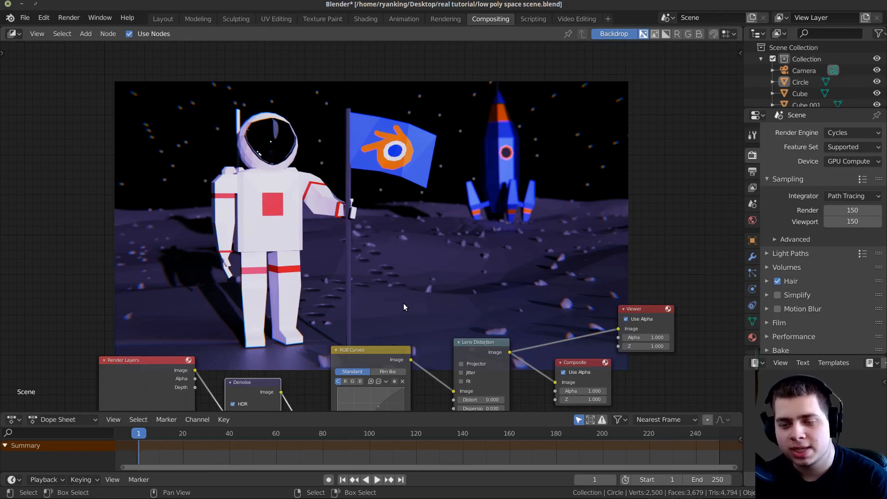
scroll(339, 194, "down", 1)
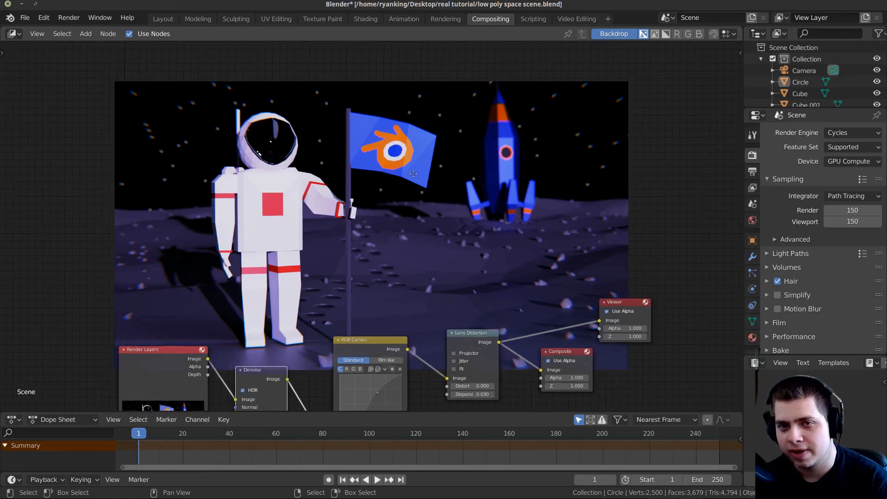
Switch to the Rendering workspace and display the Viewer Node image instead of the ground texture.
left_click(444, 18)
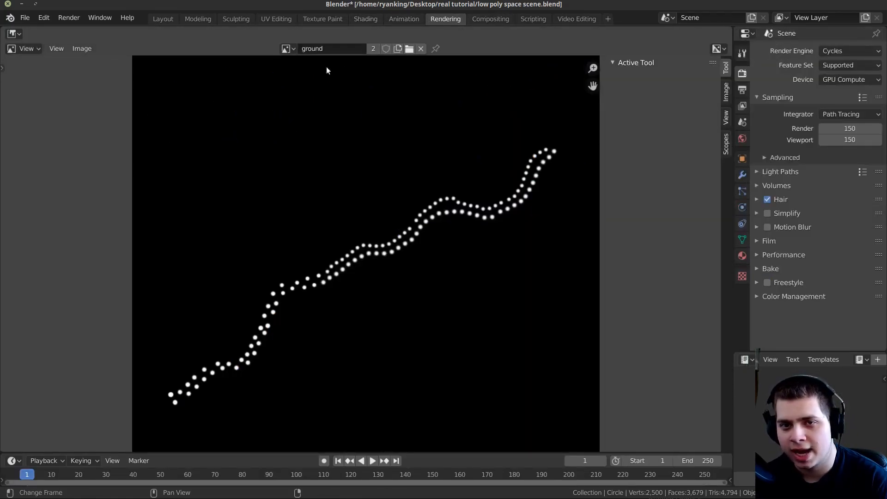
left_click(286, 49)
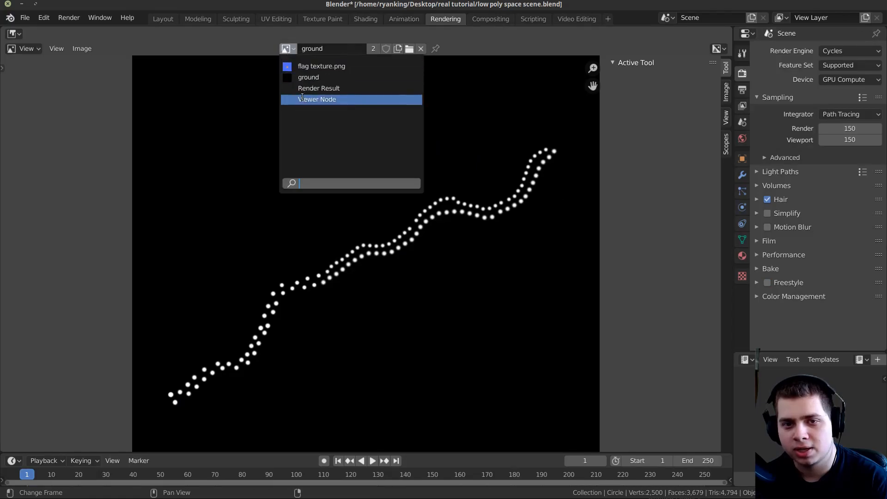
left_click(305, 100)
scroll(357, 190, "up", 1)
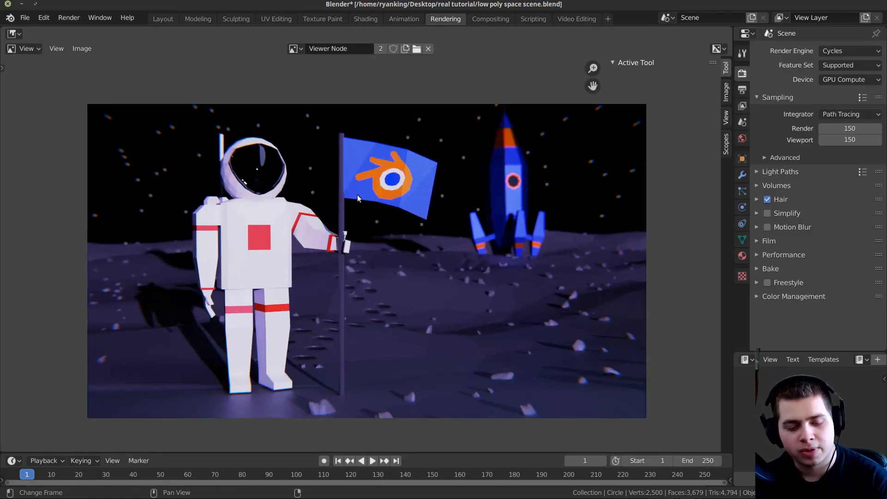
middle_click_drag(357, 193, 354, 194)
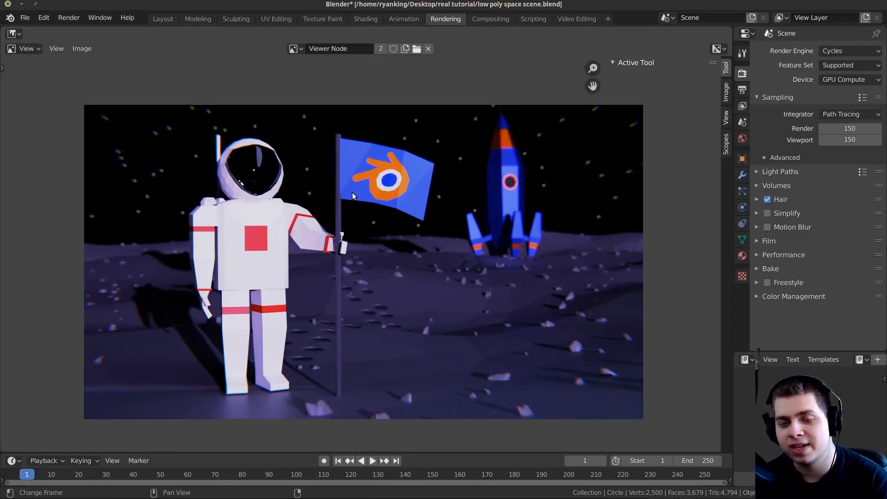
Save the composited image as Final Render.png in PNG format in the real tutorial folder.
key("shift+alt+s")
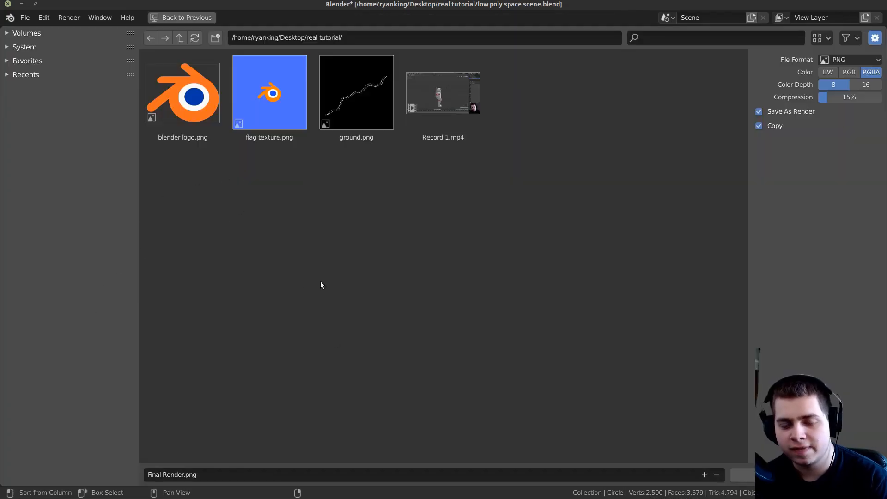
left_click(844, 60)
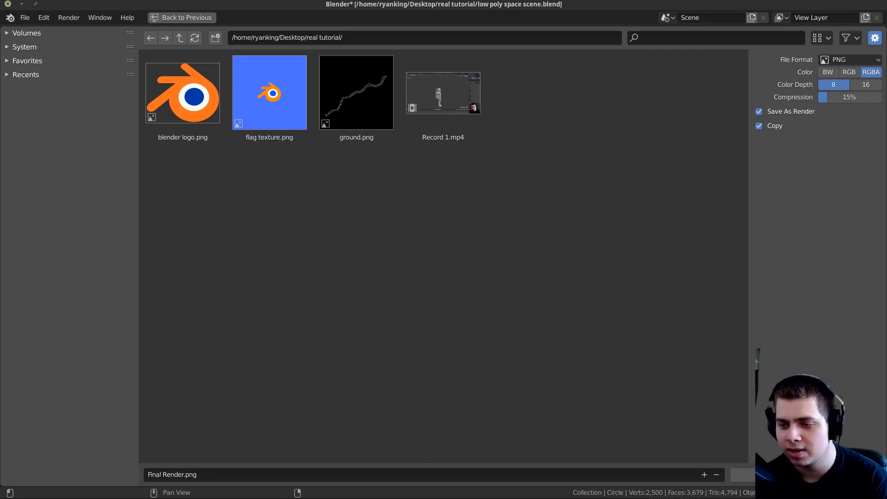
key("Return")
Save the low poly space scene file and look over the final composited image up close.
scroll(408, 309, "up", 3)
key("ctrl+s")
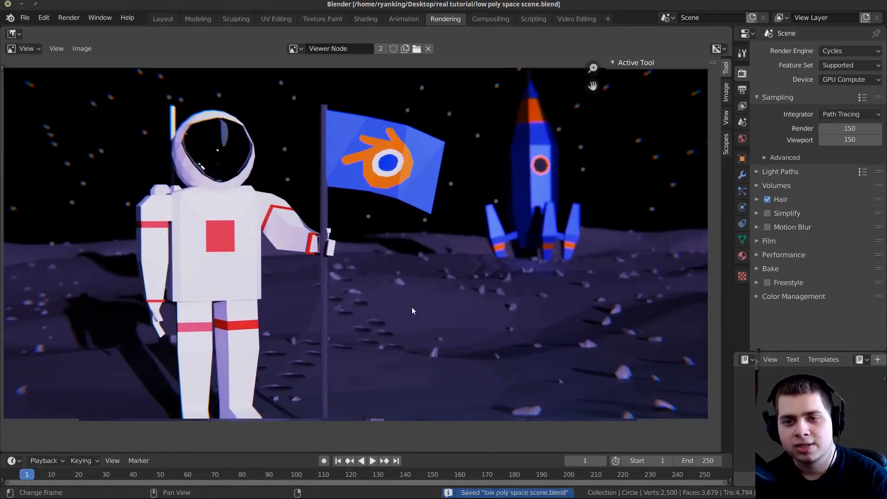
scroll(419, 306, "down", 2)
scroll(421, 306, "up", 2)
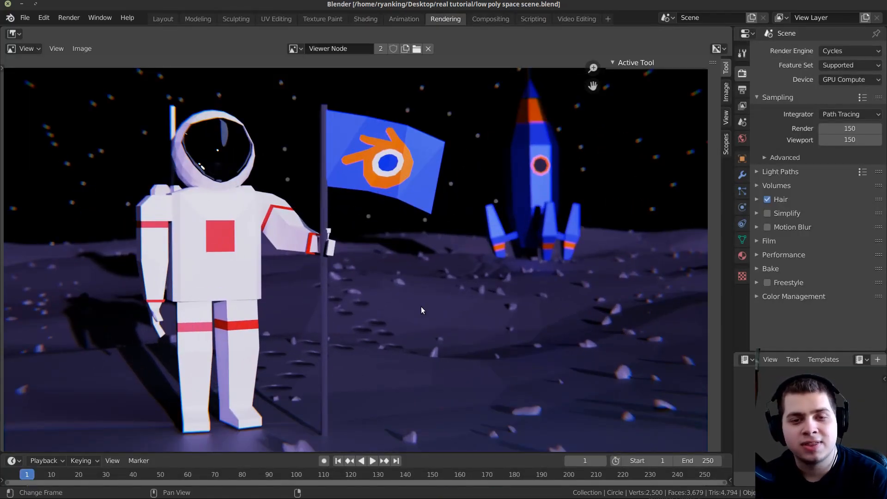